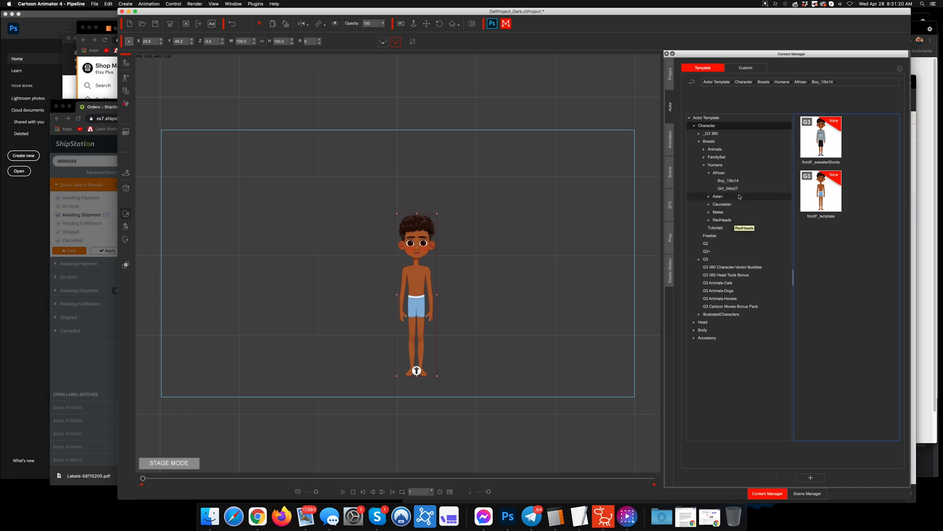
Step: Switch to Finder and preview Swimsuit_African.psd and ComfyNormal_African.psd in the Boy-10-14 folder
{"action": "left_click", "coordinate": [211, 517]}
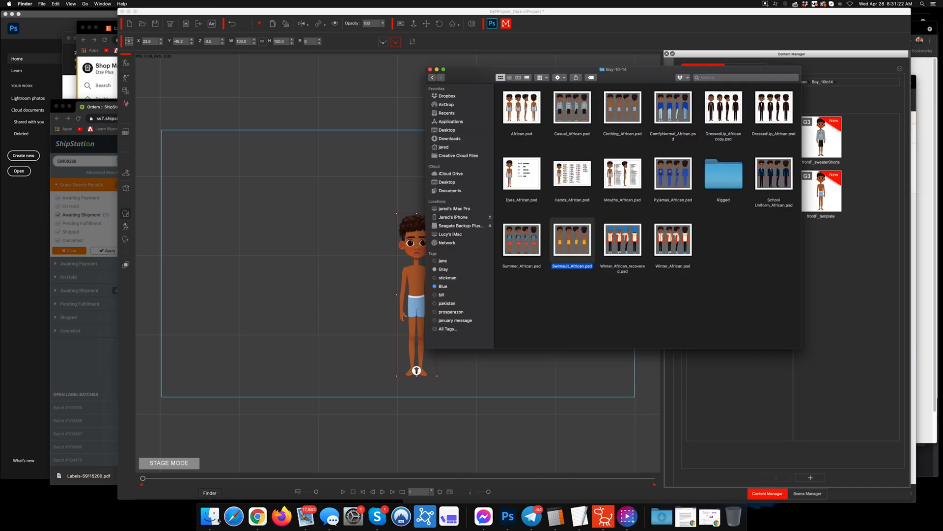
{"action": "key", "text": "space"}
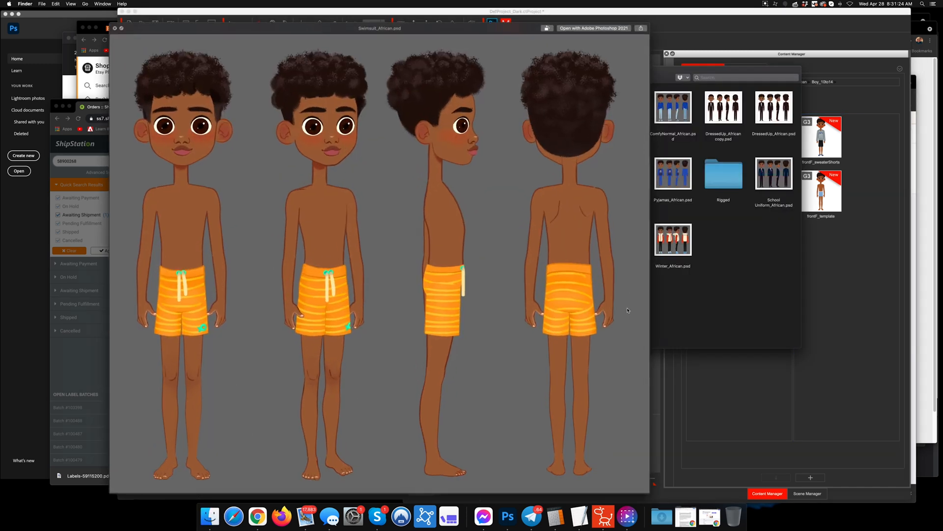
{"action": "key", "text": "space"}
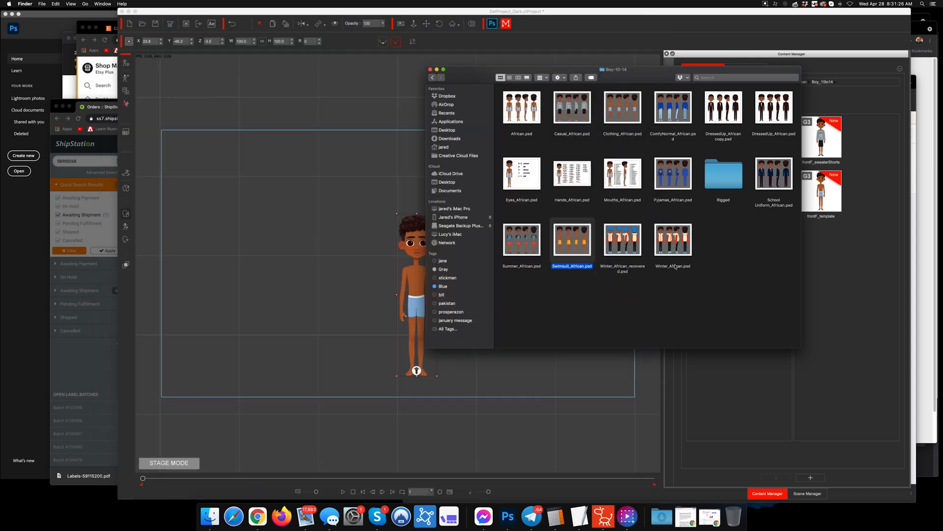
{"action": "left_click", "coordinate": [673, 113]}
{"action": "key", "text": "space"}
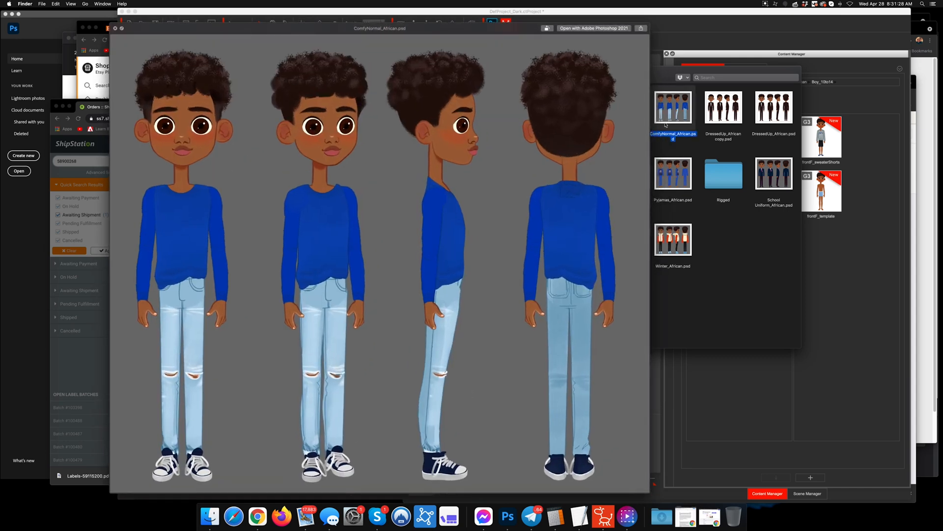
{"action": "key", "text": "space"}
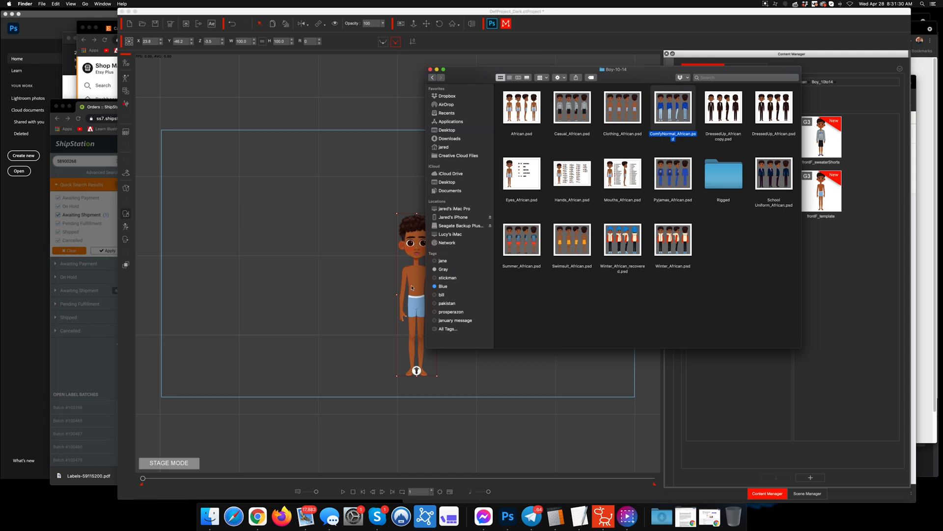
Step: Move the Finder window clear of the stage character, preview ComfyNormal_African.psd again, and return to Cartoon Animator
{"action": "left_click_drag", "start_coordinate": [479, 88], "coordinate": [583, 90]}
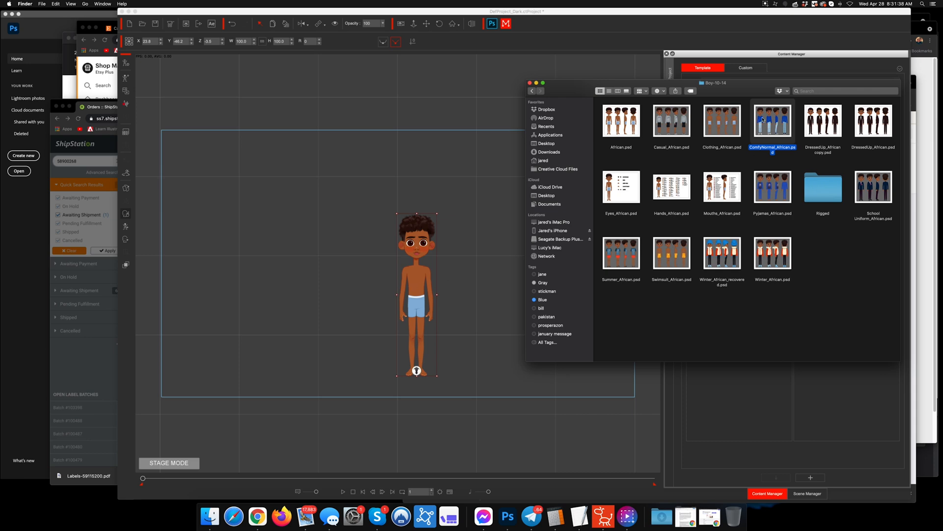
{"action": "key", "text": "space"}
{"action": "key", "text": "space"}
{"action": "left_click", "coordinate": [709, 67]}
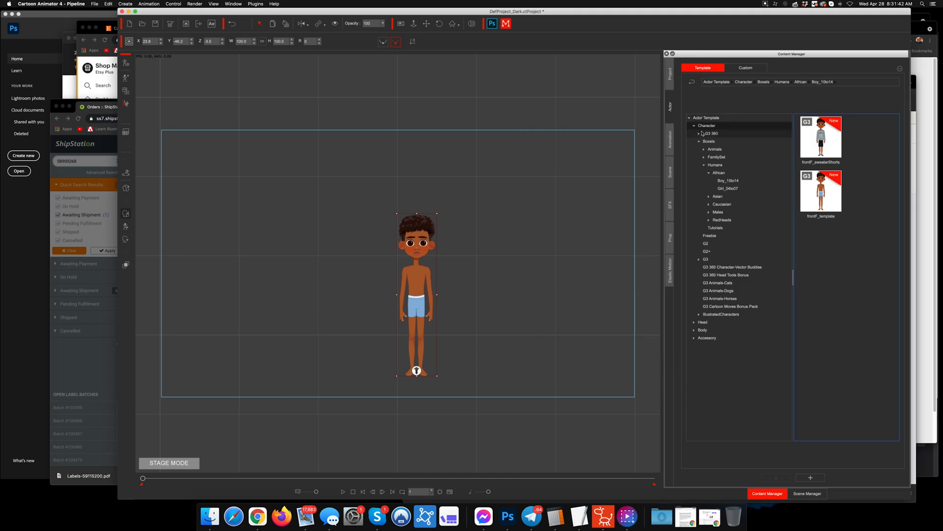
Step: Add the frontF_sweaterShorts character from the African Boy_10to14 templates to the stage beside the existing boy
{"action": "left_click", "coordinate": [709, 141]}
{"action": "left_click", "coordinate": [715, 173]}
{"action": "left_click", "coordinate": [729, 181]}
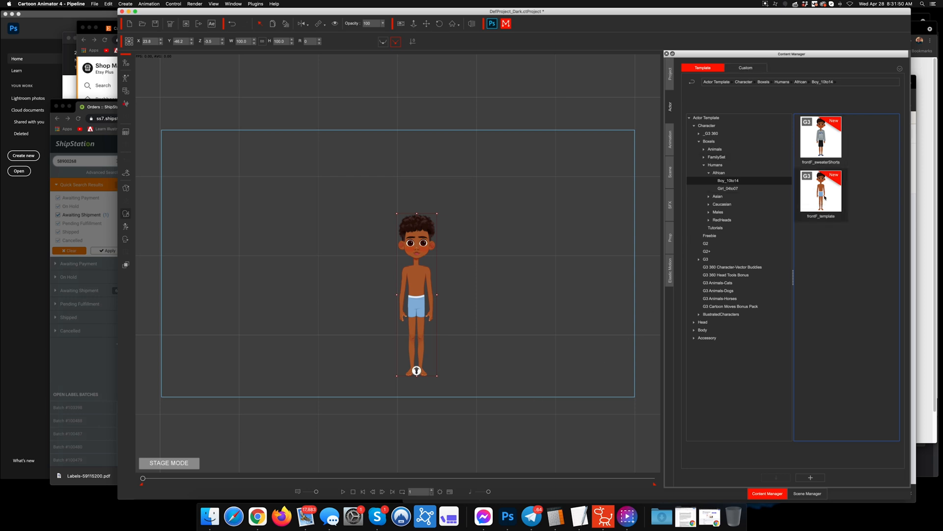
{"action": "left_click_drag", "start_coordinate": [817, 162], "coordinate": [502, 328]}
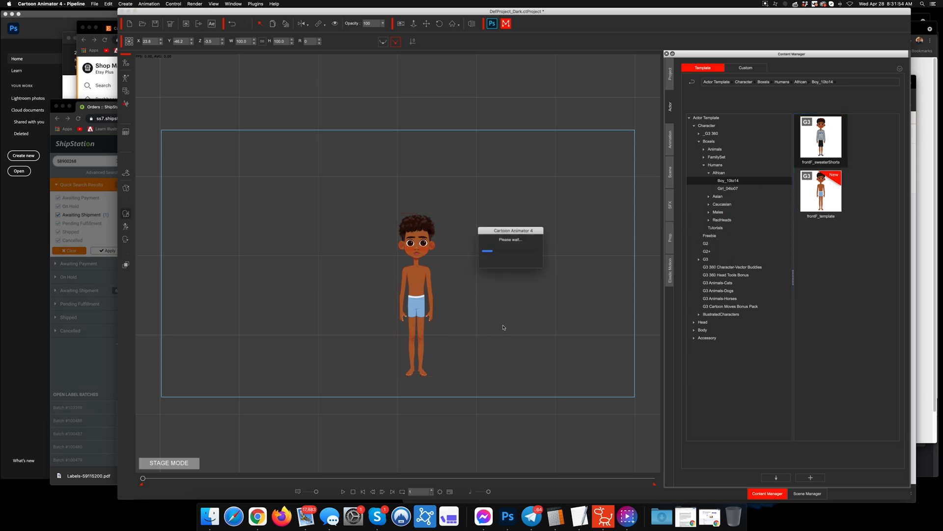
{"action": "left_click_drag", "start_coordinate": [472, 295], "coordinate": [471, 301]}
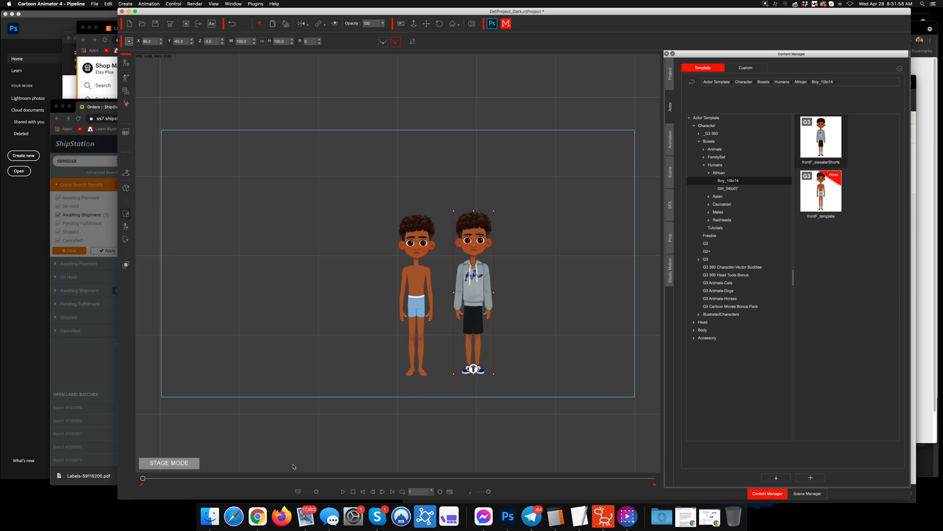
Step: Switch to Finder and preview the boy's outfit files: ComfyNormal, both DressedUp versions, School Uniform and Pyjamas
{"action": "left_click", "coordinate": [417, 326]}
{"action": "left_click", "coordinate": [210, 516]}
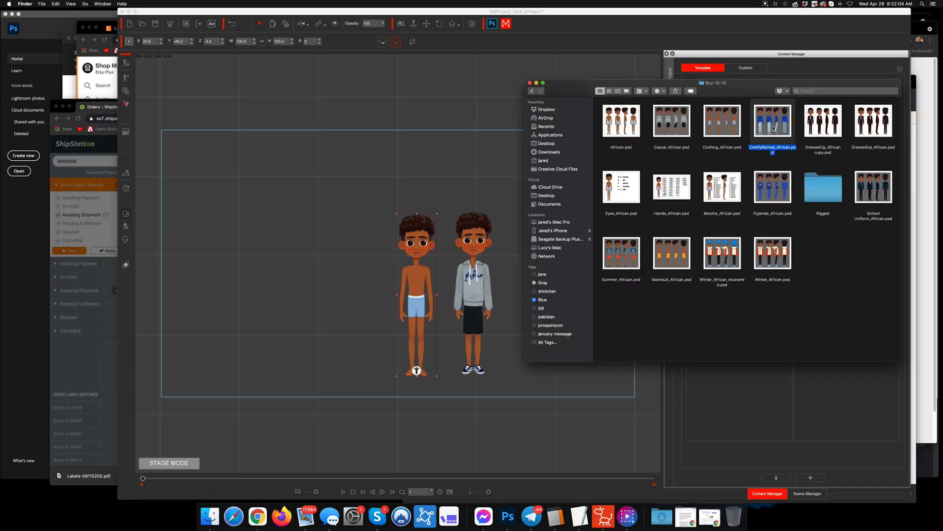
{"action": "key", "text": "space"}
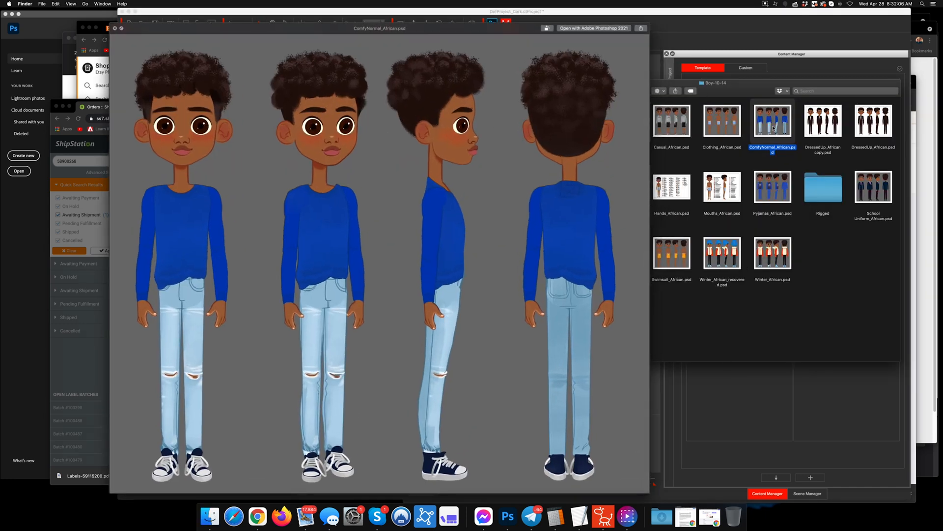
{"action": "left_click", "coordinate": [824, 122]}
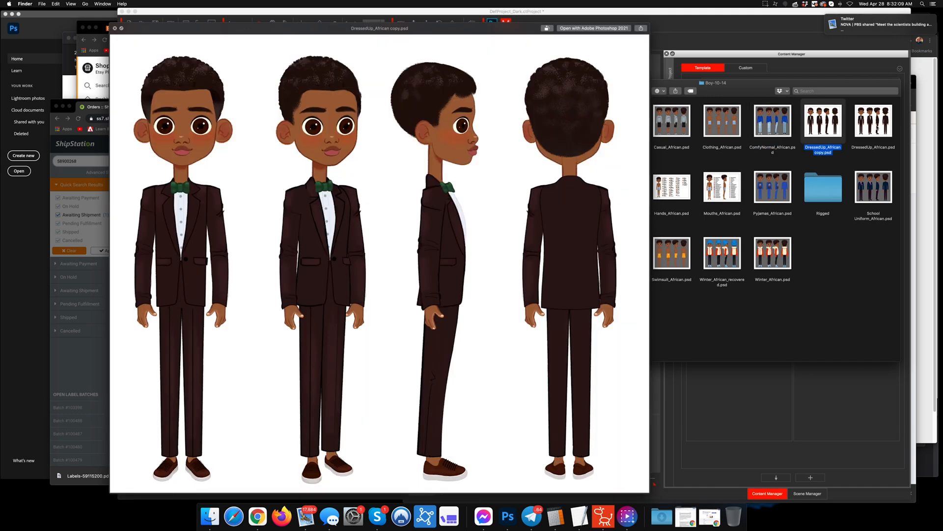
{"action": "left_click", "coordinate": [875, 123]}
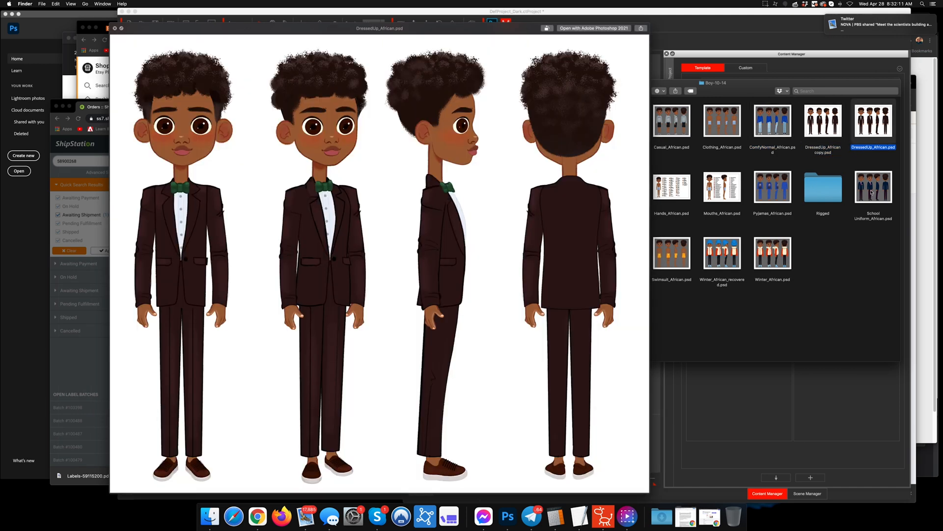
{"action": "left_click", "coordinate": [871, 192]}
{"action": "left_click", "coordinate": [773, 188]}
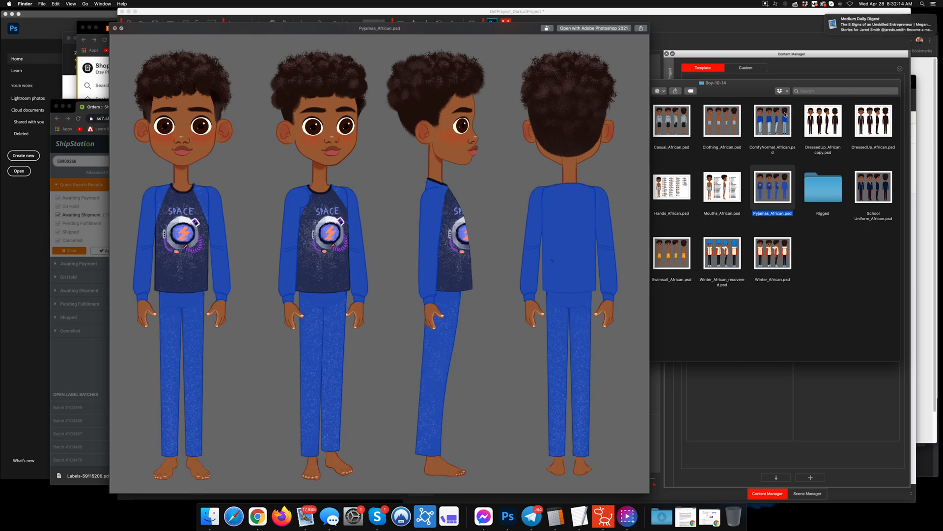
{"action": "left_click", "coordinate": [784, 114]}
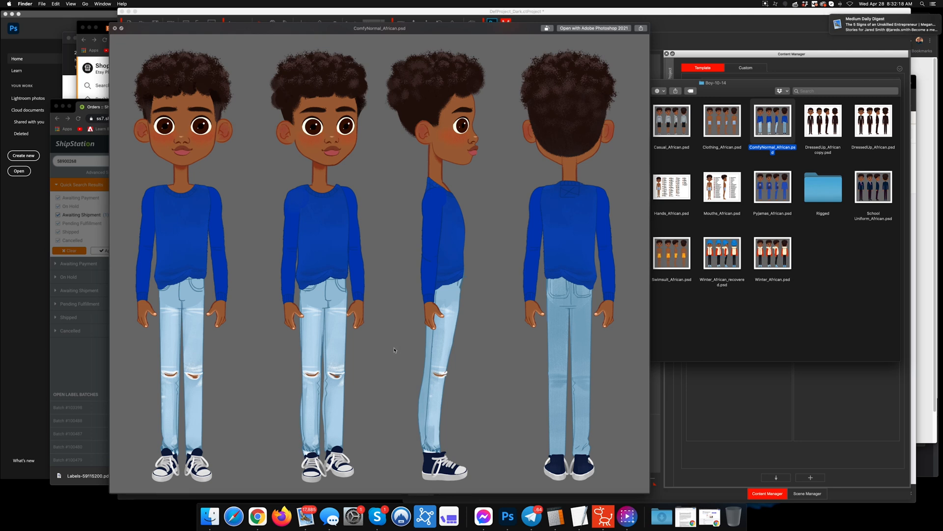
{"action": "key", "text": "space"}
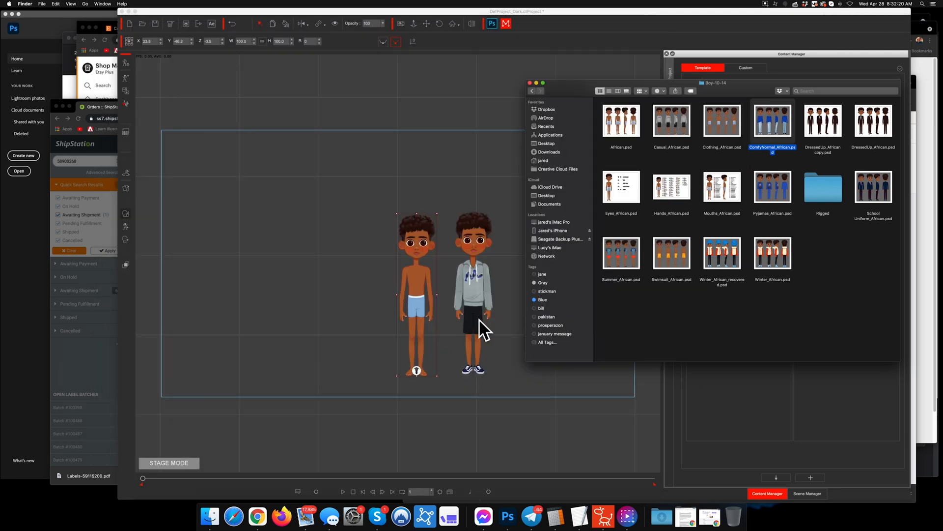
Step: Return to Cartoon Animator and delete both boy characters from the stage, the hoodie one first
{"action": "left_click", "coordinate": [475, 300]}
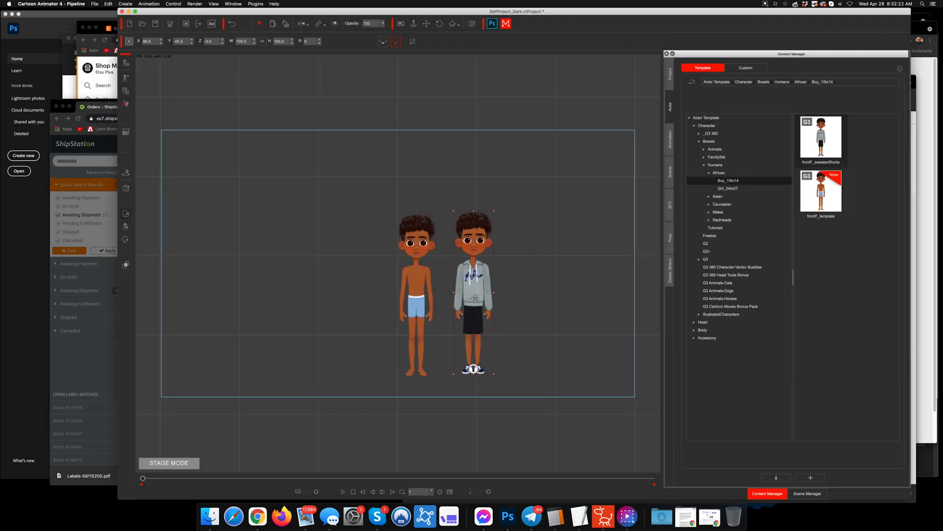
{"action": "key", "text": "Delete"}
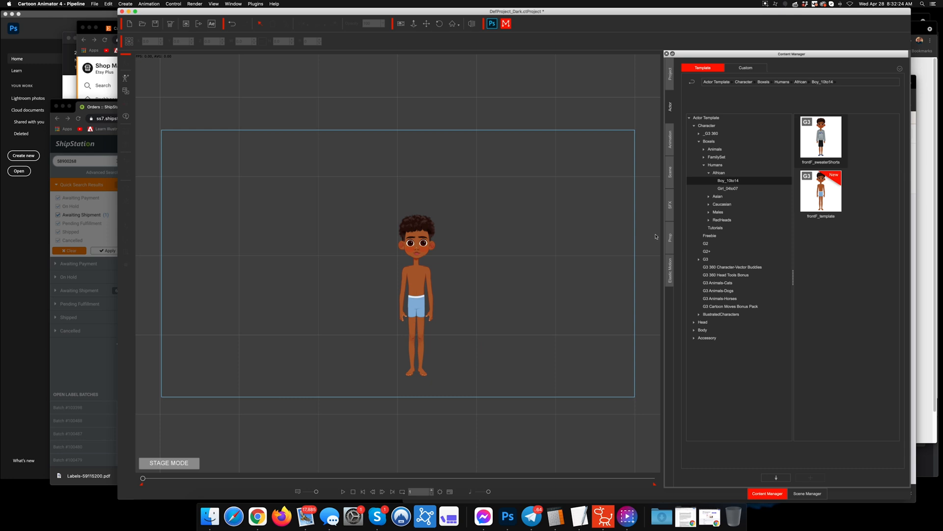
{"action": "left_click", "coordinate": [427, 308]}
{"action": "key", "text": "Delete"}
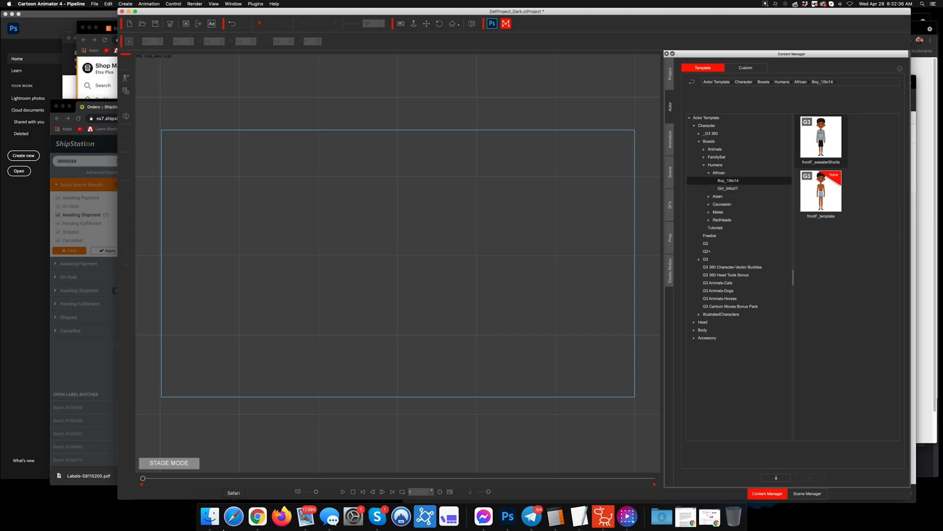
Step: Switch to Finder, show the folders in columns, and preview DressedUp_African.psd in the African Girl-10-14 folder
{"action": "left_click", "coordinate": [210, 516]}
{"action": "left_click", "coordinate": [617, 91]}
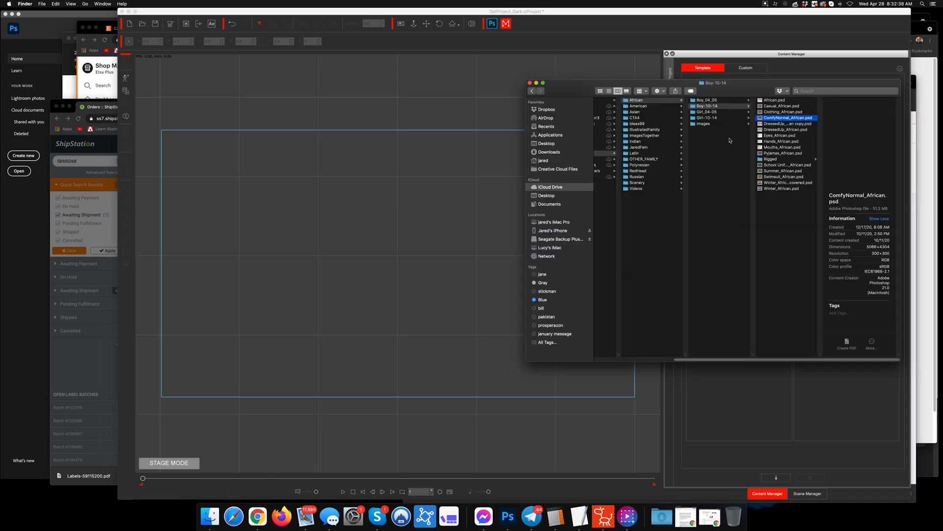
{"action": "left_click", "coordinate": [719, 112]}
{"action": "left_click", "coordinate": [721, 118]}
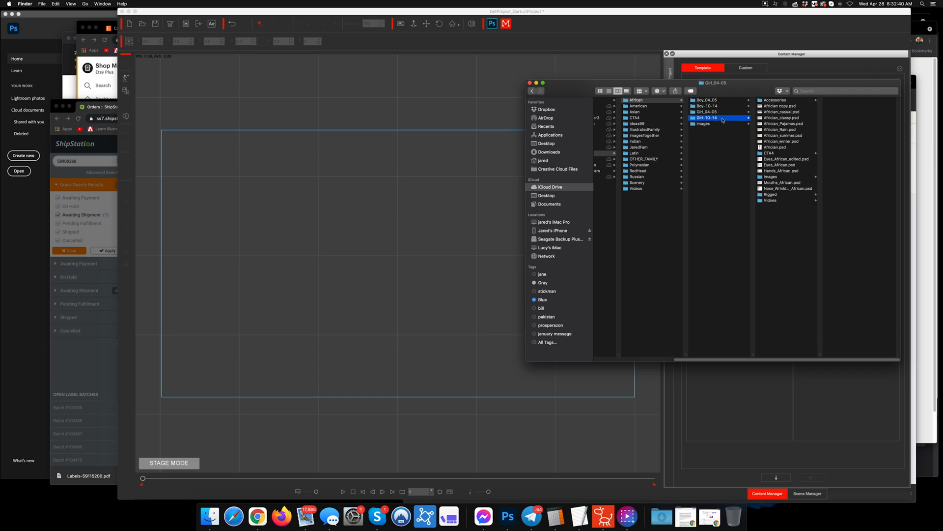
{"action": "left_click", "coordinate": [789, 112]}
{"action": "key", "text": "space"}
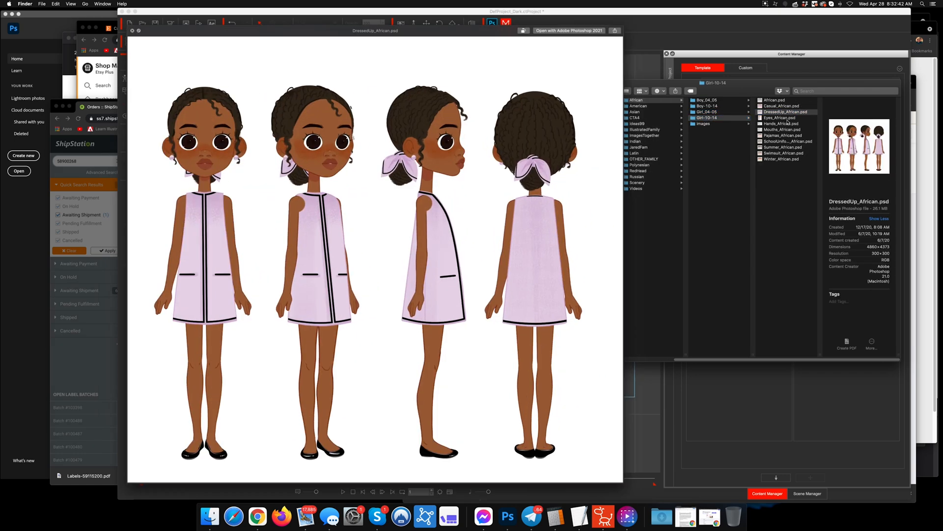
{"action": "key", "text": "space"}
Step: Preview Casual_African.psd and Classy_African copy.psd in the African Boy_04_05 folder
{"action": "left_click", "coordinate": [715, 101]}
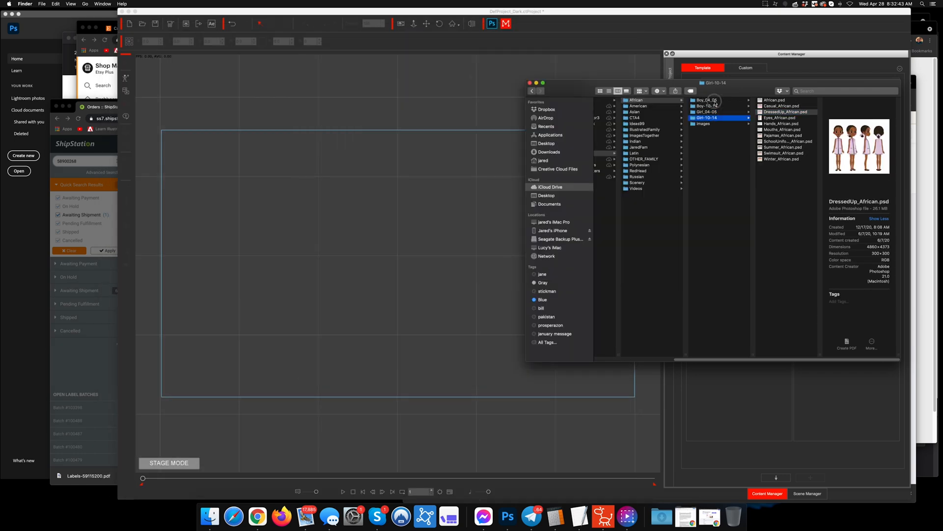
{"action": "left_click", "coordinate": [784, 106]}
{"action": "key", "text": "space"}
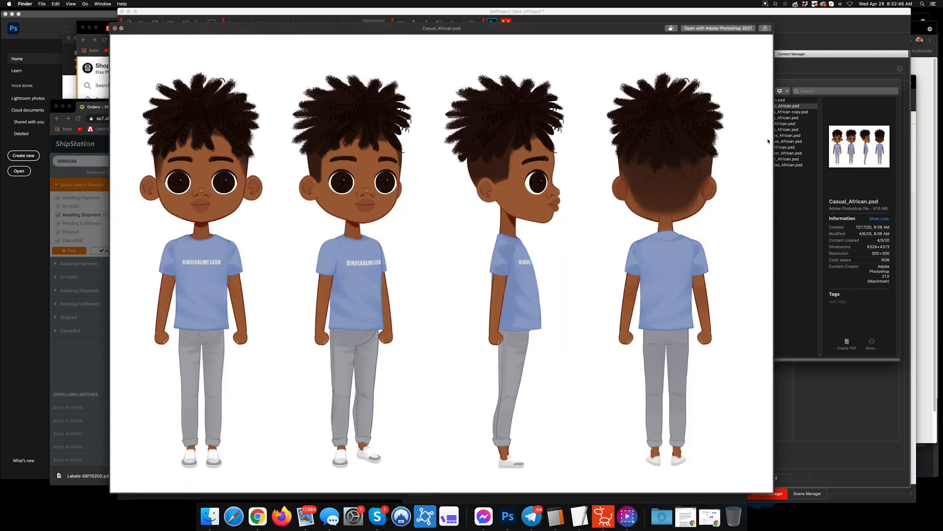
{"action": "key", "text": "Down"}
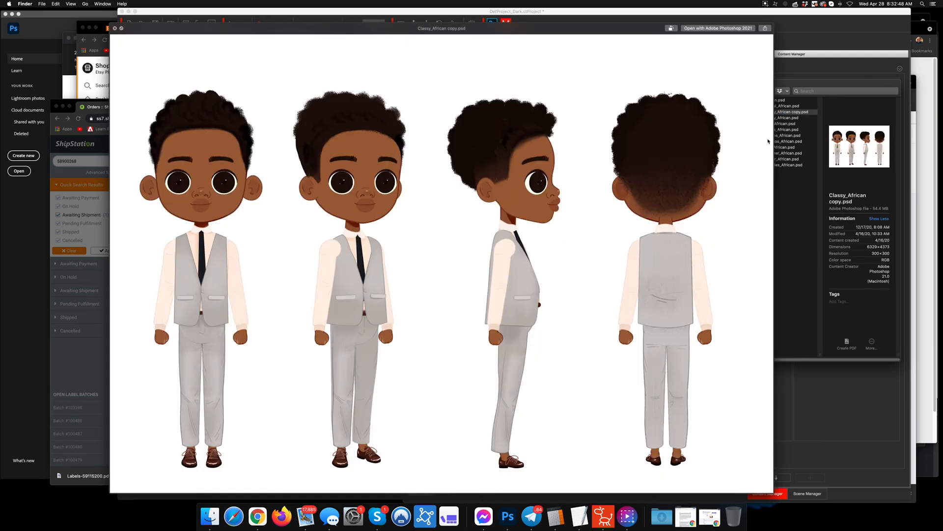
{"action": "key", "text": "space"}
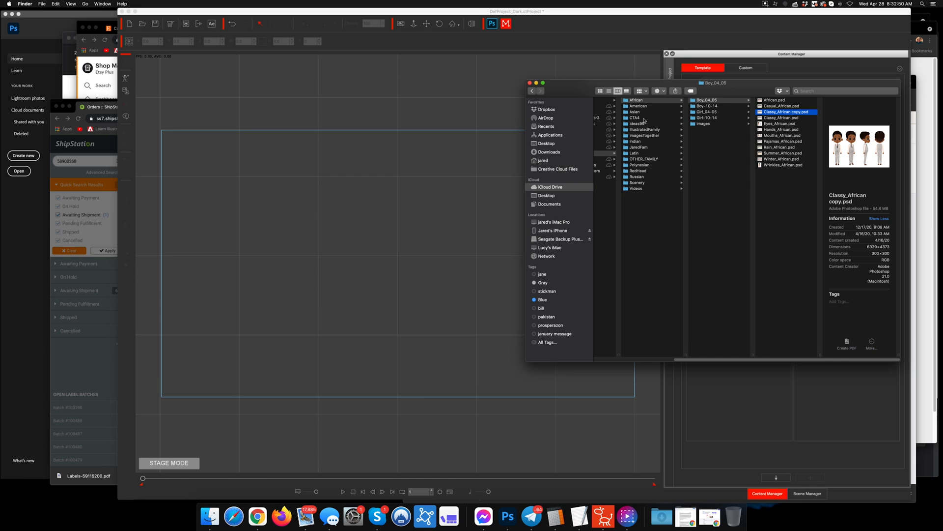
Step: Browse to the Polynesian Girl_04-05 folder and preview Polynesian_pajamas.psd
{"action": "left_click", "coordinate": [642, 165]}
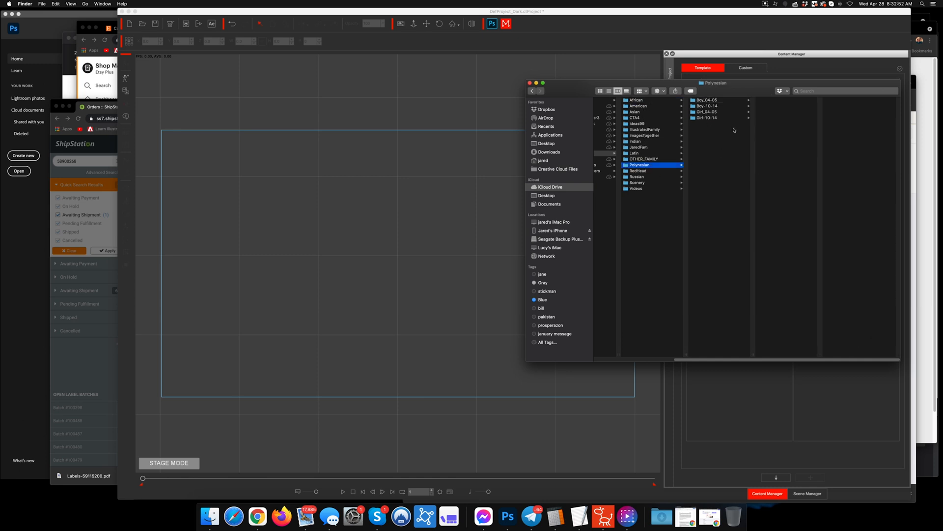
{"action": "left_click", "coordinate": [722, 112]}
{"action": "left_click", "coordinate": [784, 117]}
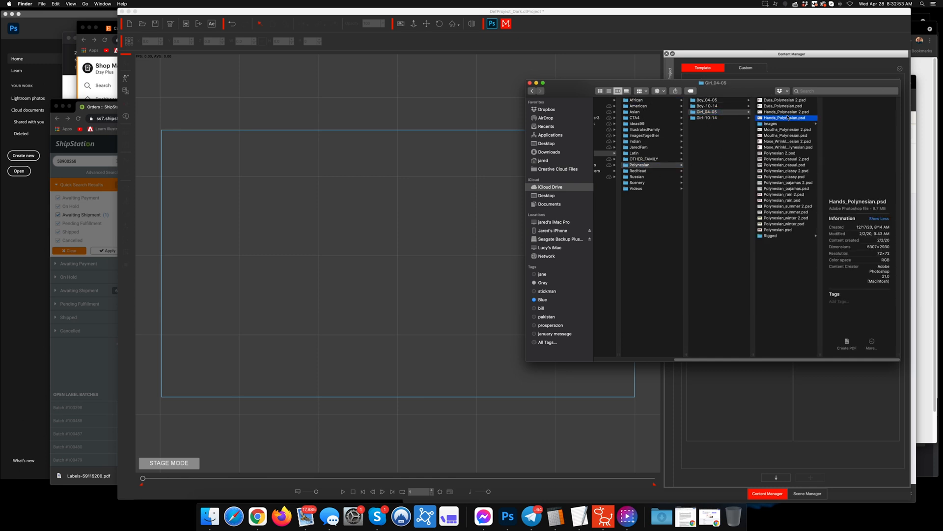
{"action": "left_click", "coordinate": [785, 188]}
{"action": "key", "text": "space"}
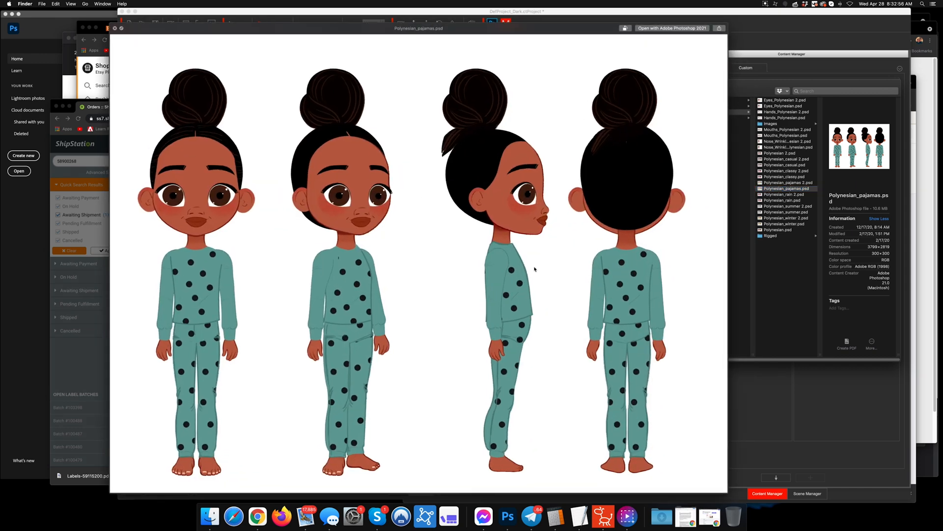
{"action": "key", "text": "space"}
Step: Browse to the RedHead Girl-10-14 folder and preview ComfyNormal_Redhead.psd
{"action": "left_click", "coordinate": [641, 171]}
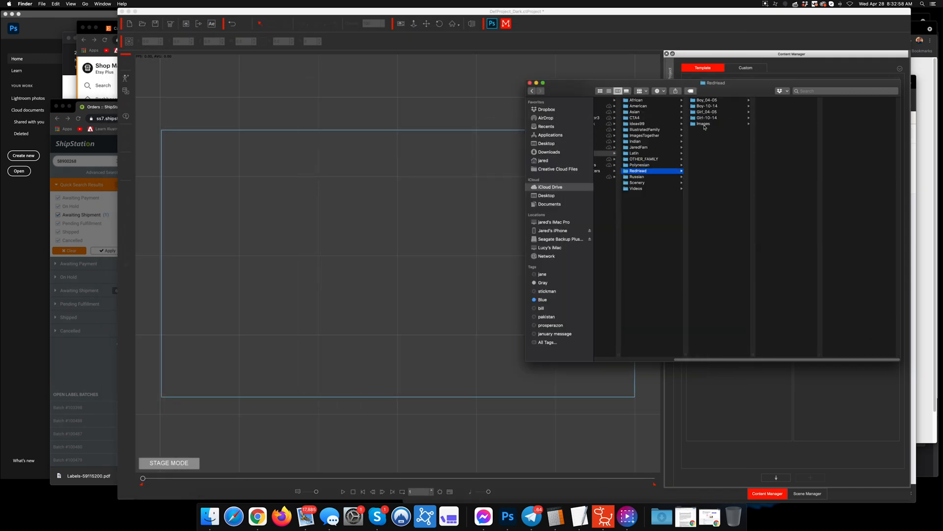
{"action": "left_click", "coordinate": [706, 118]}
{"action": "left_click", "coordinate": [785, 117]}
{"action": "key", "text": "space"}
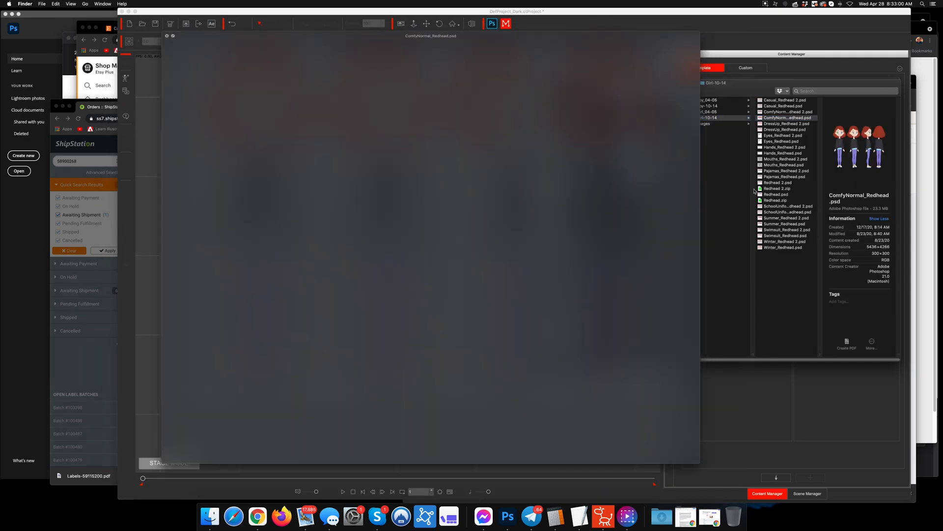
{"action": "key", "text": "space"}
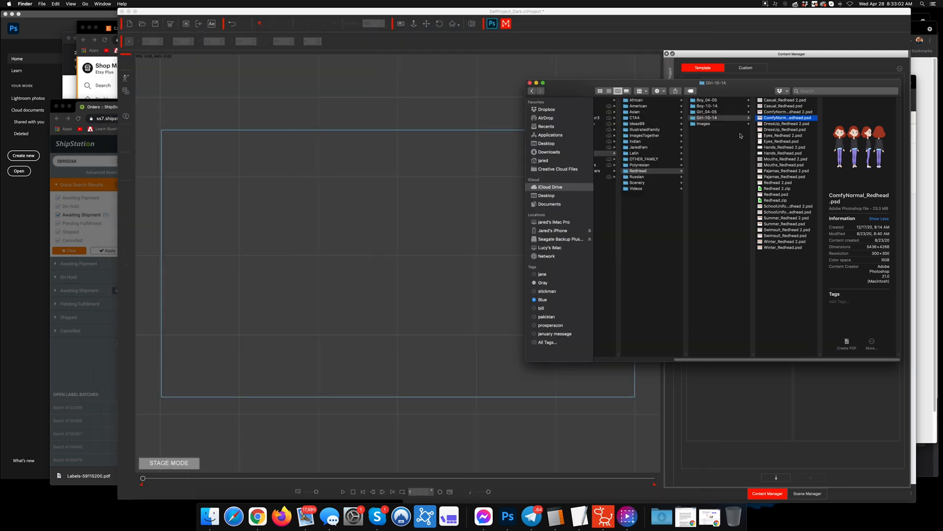
Step: Browse to the Latin Boy-10-14 folder and preview ComfyNormal 2.psd
{"action": "left_click", "coordinate": [660, 177]}
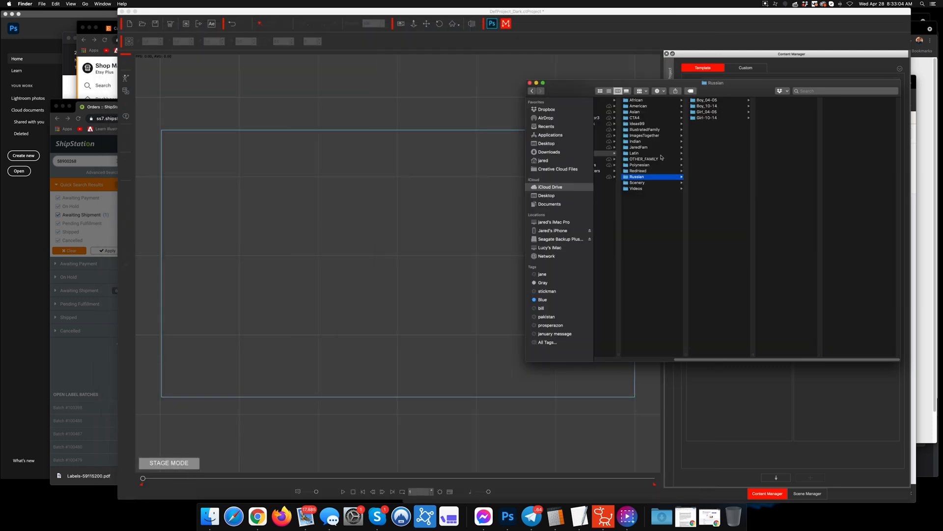
{"action": "left_click", "coordinate": [658, 154]}
{"action": "left_click", "coordinate": [707, 106]}
{"action": "left_click", "coordinate": [782, 111]}
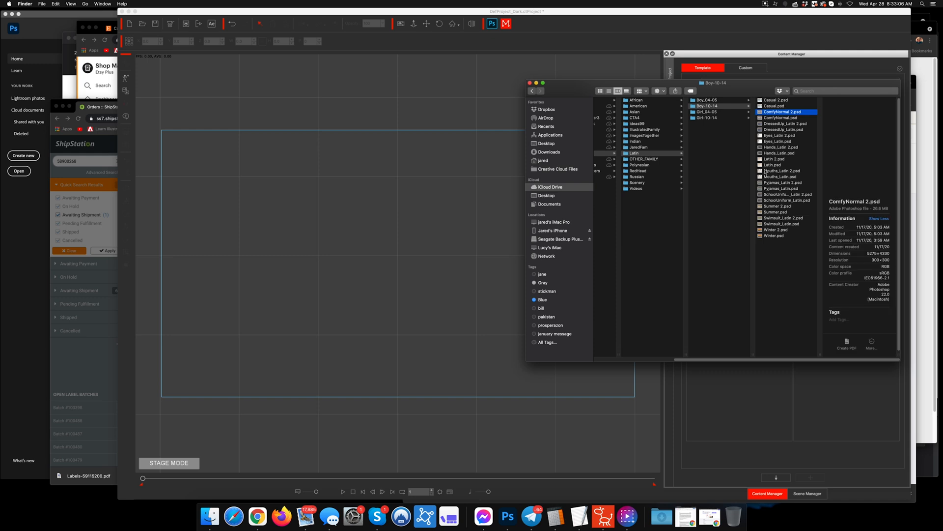
{"action": "key", "text": "space"}
{"action": "key", "text": "space"}
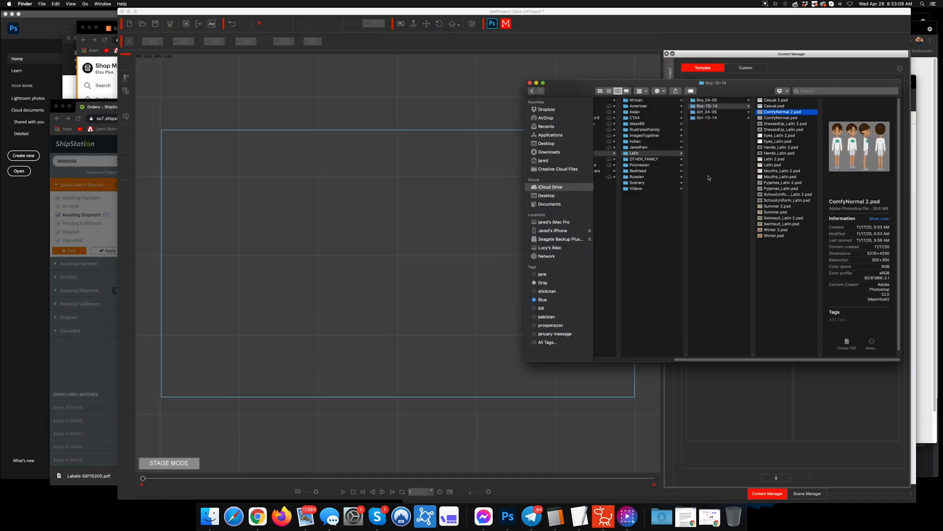
Step: Show the African Boy-10-14 folder as icons and open ComfyNormal_African.psd in Photoshop
{"action": "left_click", "coordinate": [655, 100]}
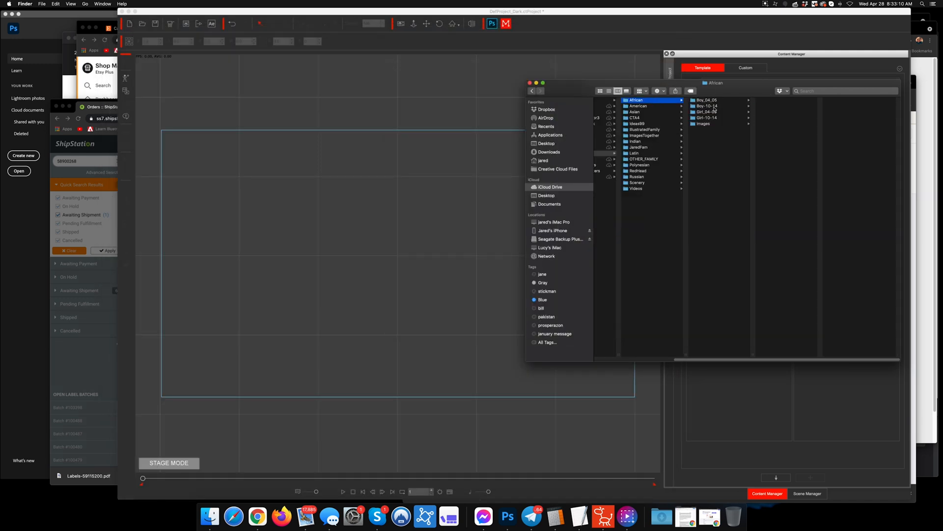
{"action": "left_click", "coordinate": [714, 106]}
{"action": "left_click", "coordinate": [601, 92]}
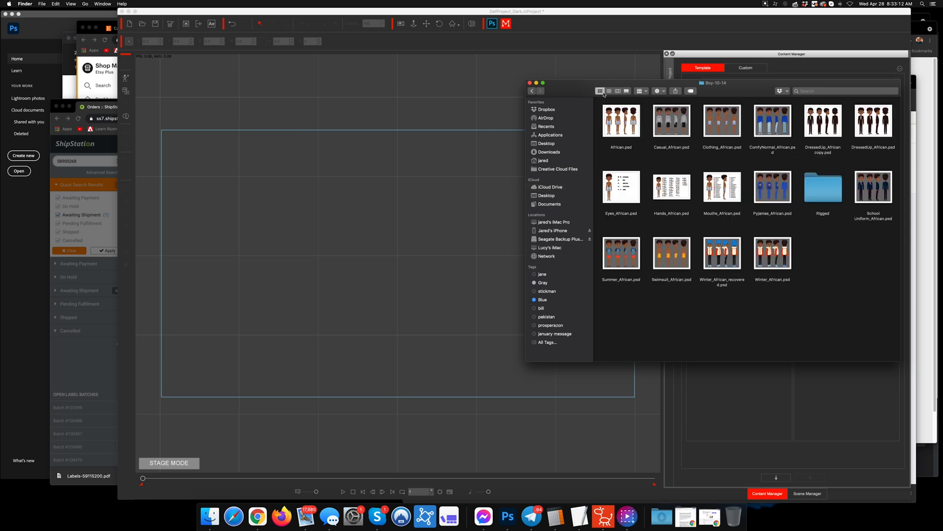
{"action": "double_click", "coordinate": [766, 140]}
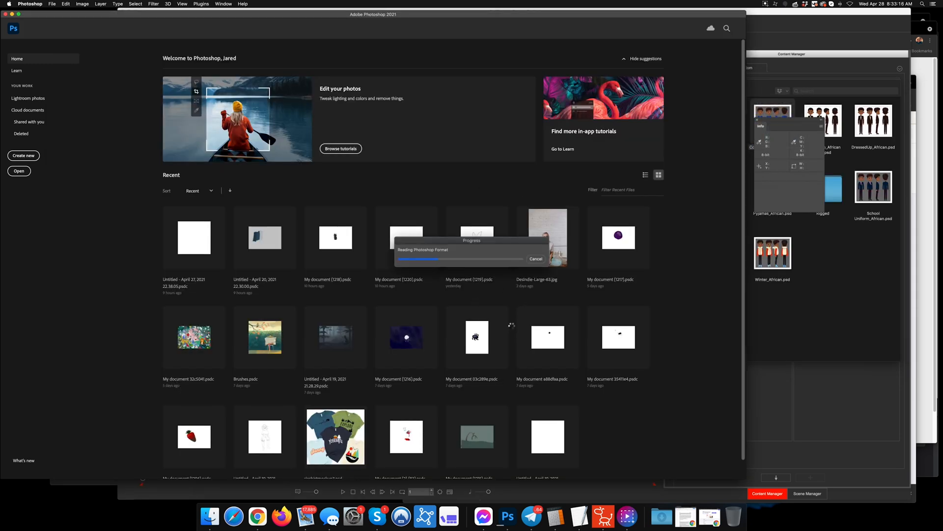
Step: Switch to Cartoon Animator and add the custom African Boy_10-14 actor frontF_template to the stage
{"action": "left_click", "coordinate": [604, 516]}
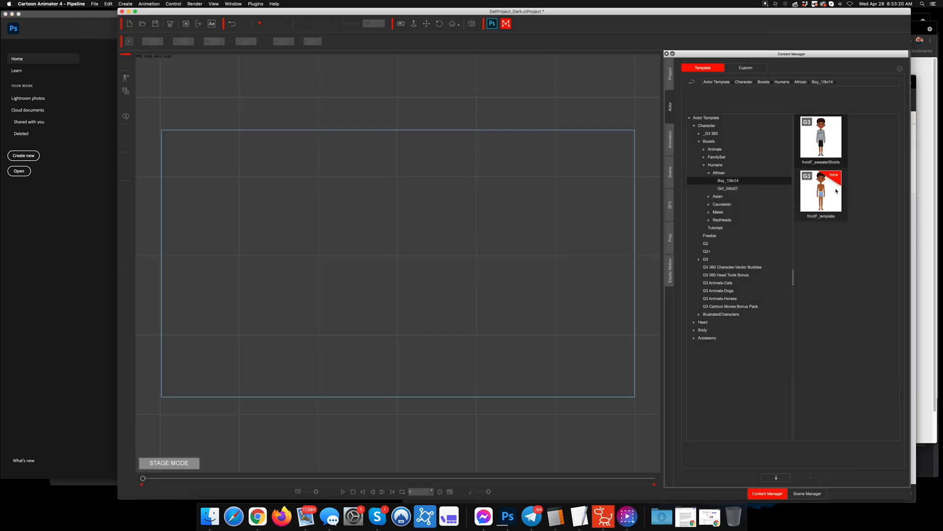
{"action": "left_click", "coordinate": [745, 68]}
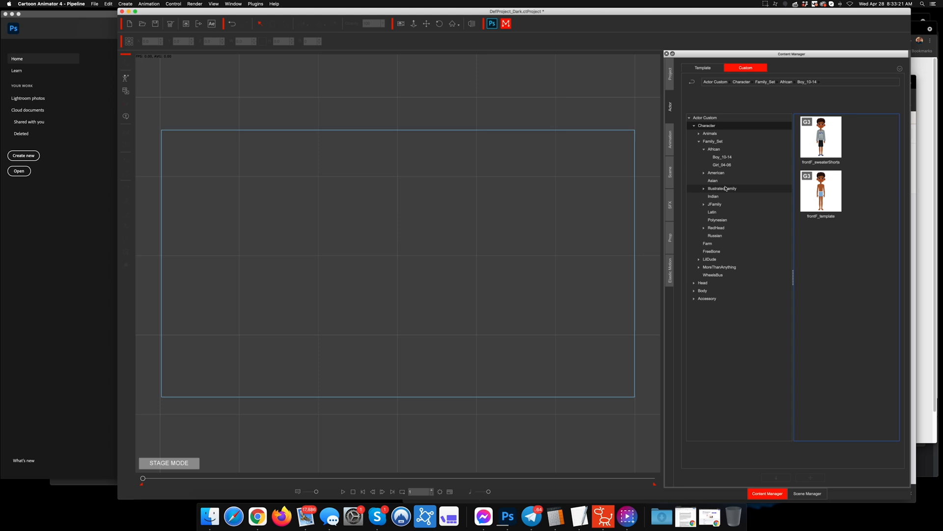
{"action": "left_click", "coordinate": [723, 158]}
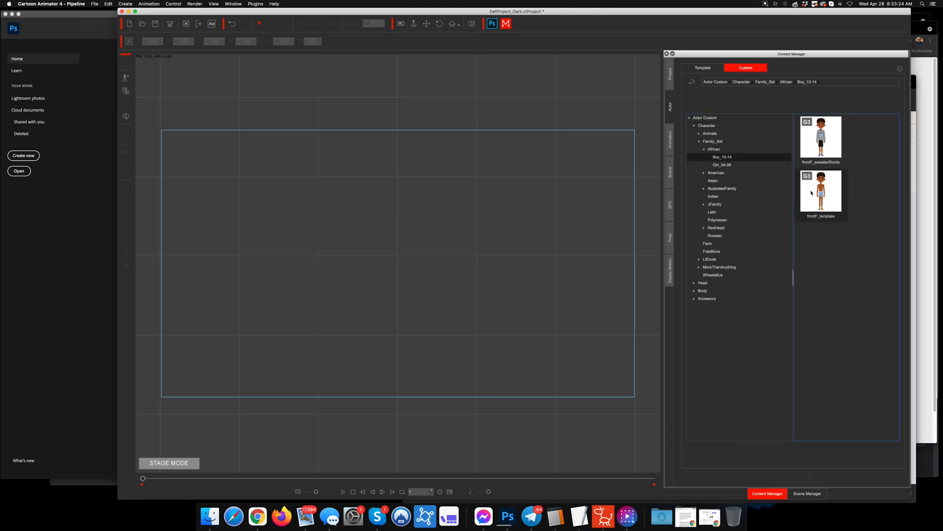
{"action": "left_click_drag", "start_coordinate": [811, 193], "coordinate": [421, 231]}
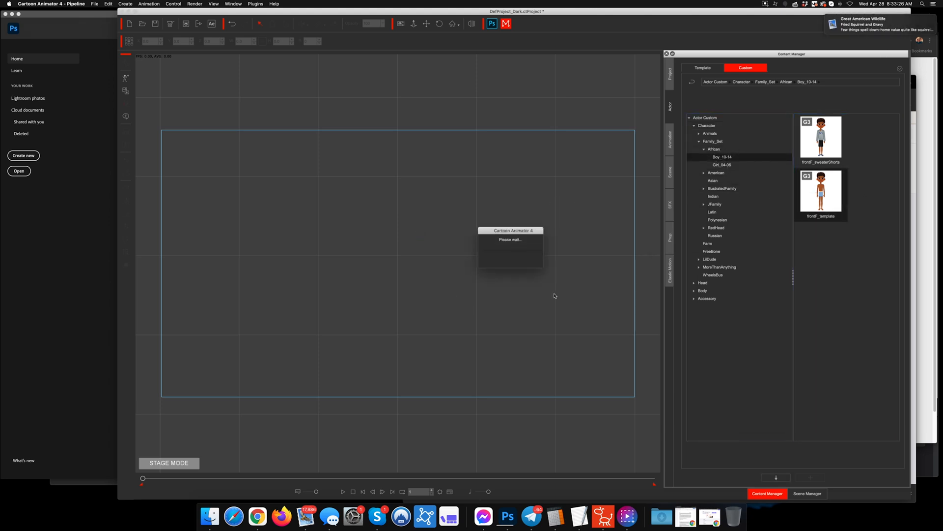
Step: Enlarge the boy to about 131.3 in width and height, centre him on the stage, and narrow the window to uncover the Photoshop document
{"action": "left_click_drag", "start_coordinate": [428, 235], "coordinate": [425, 273]}
{"action": "left_click_drag", "start_coordinate": [436, 184], "coordinate": [473, 136]}
{"action": "left_click_drag", "start_coordinate": [423, 213], "coordinate": [418, 234]}
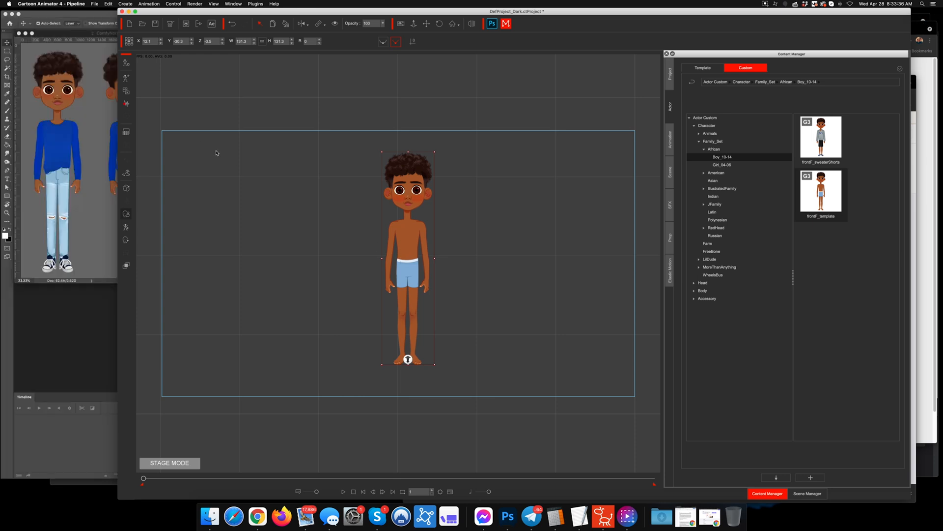
{"action": "left_click_drag", "start_coordinate": [121, 10], "coordinate": [229, 28]}
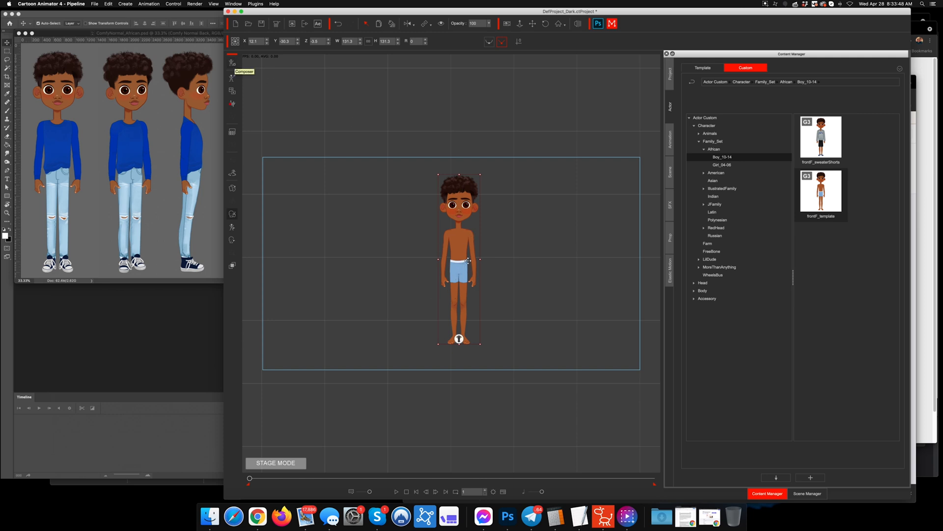
Step: Open the boy in the Composer and launch him in Photoshop with head and body in two separate files
{"action": "left_click", "coordinate": [233, 64]}
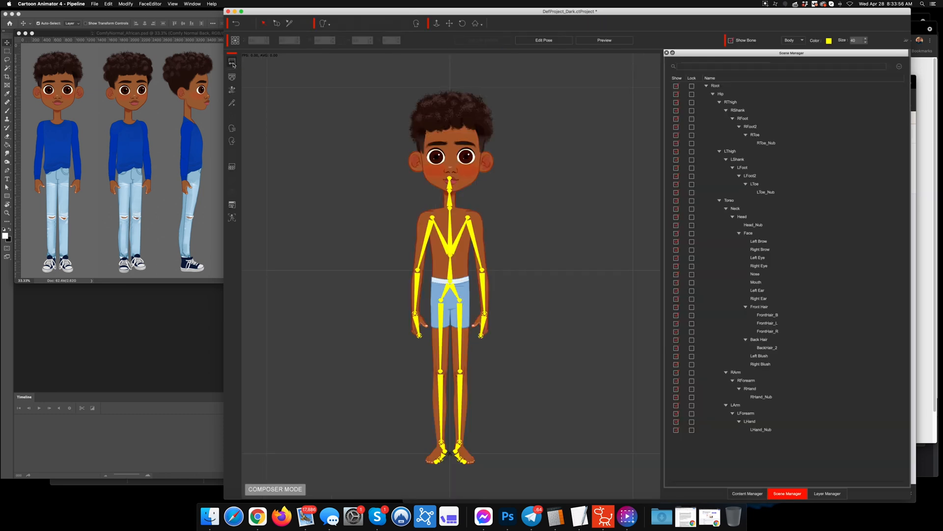
{"action": "left_click", "coordinate": [232, 205]}
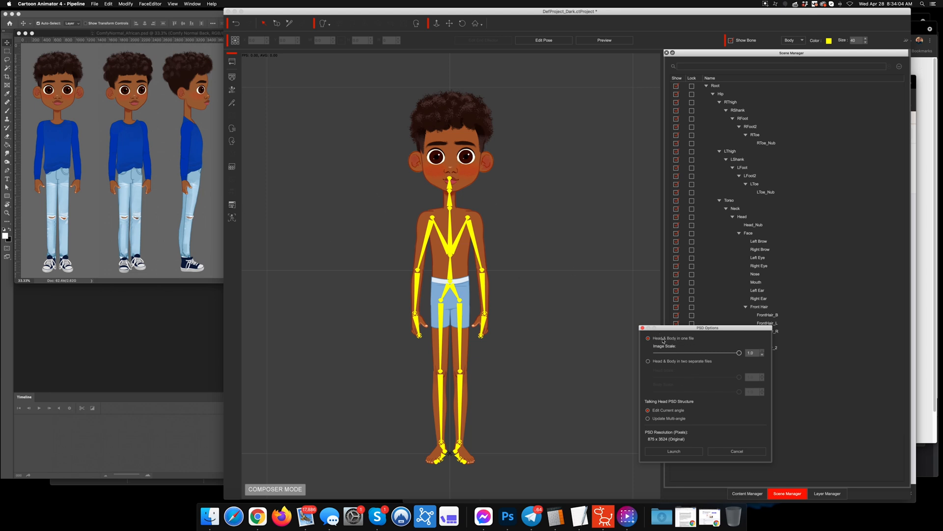
{"action": "left_click", "coordinate": [667, 362]}
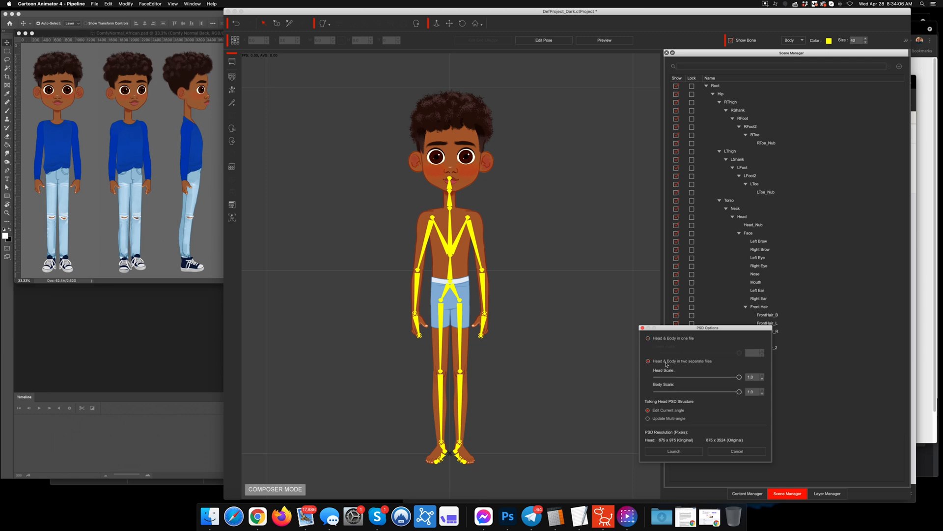
{"action": "left_click", "coordinate": [692, 452]}
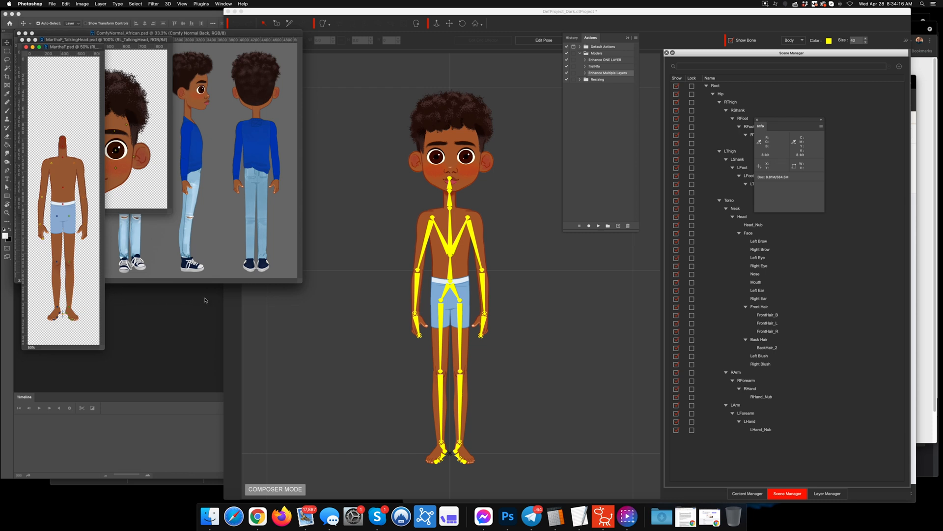
Step: Switch to Photoshop, spread the head, body and ComfyNormal_African.psd windows side by side, and zoom the body document to 66.7%
{"action": "left_click", "coordinate": [508, 518]}
{"action": "left_click_drag", "start_coordinate": [230, 35], "coordinate": [496, 93]}
{"action": "left_click_drag", "start_coordinate": [99, 47], "coordinate": [294, 57]}
{"action": "left_click_drag", "start_coordinate": [410, 92], "coordinate": [461, 65]}
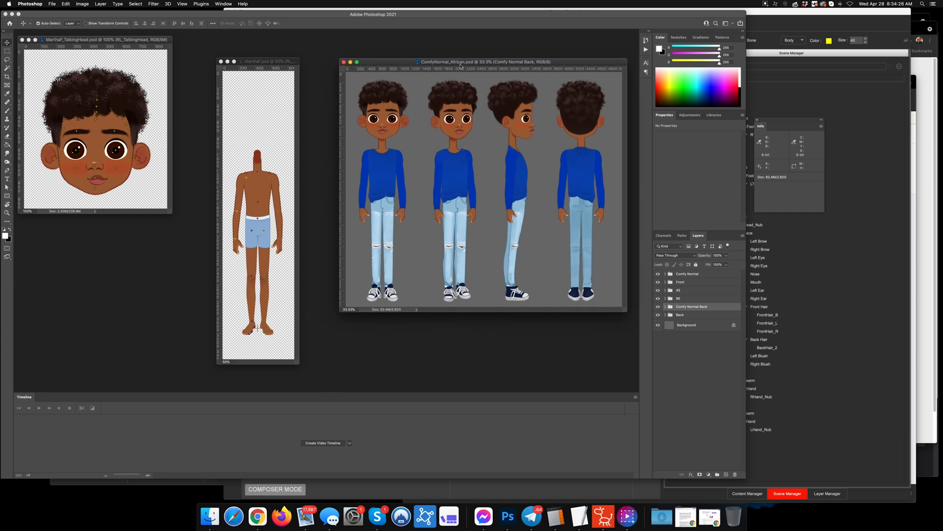
{"action": "left_click_drag", "start_coordinate": [293, 63], "coordinate": [308, 50]}
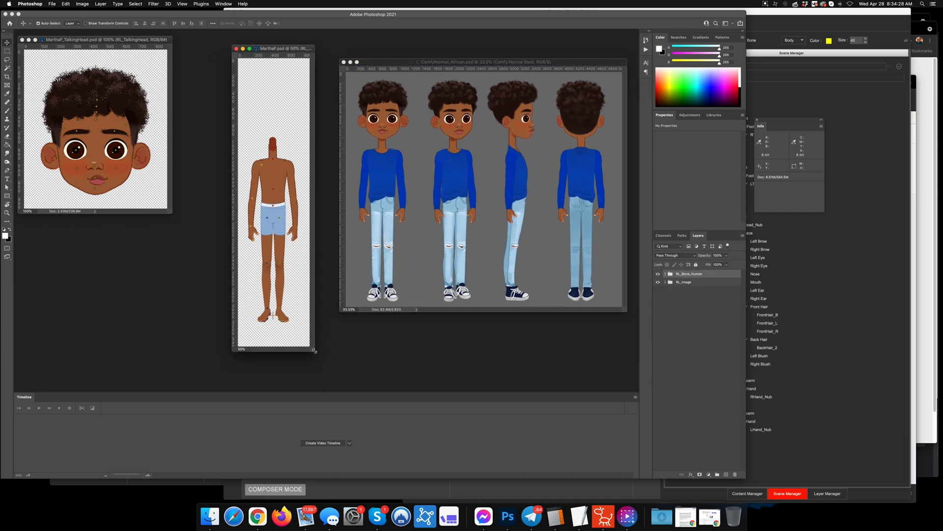
{"action": "left_click_drag", "start_coordinate": [315, 351], "coordinate": [335, 372]}
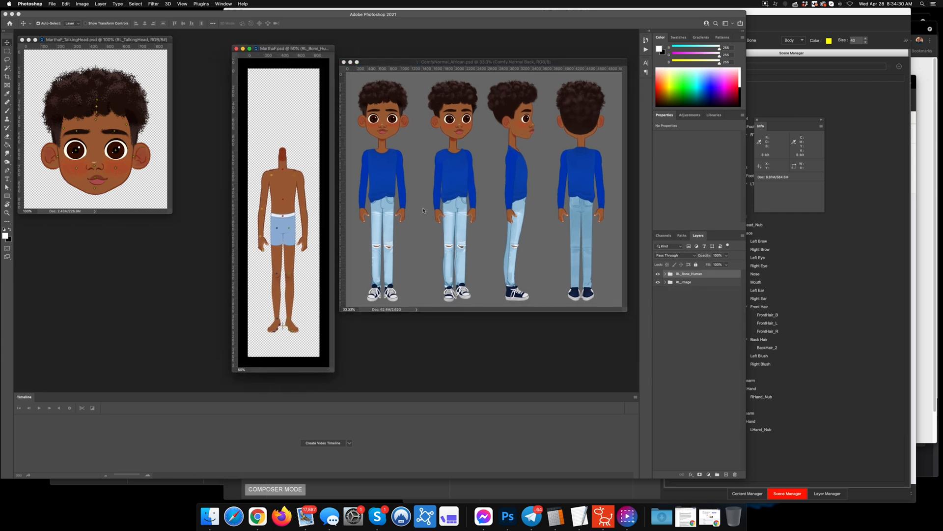
{"action": "key", "text": "super+equal"}
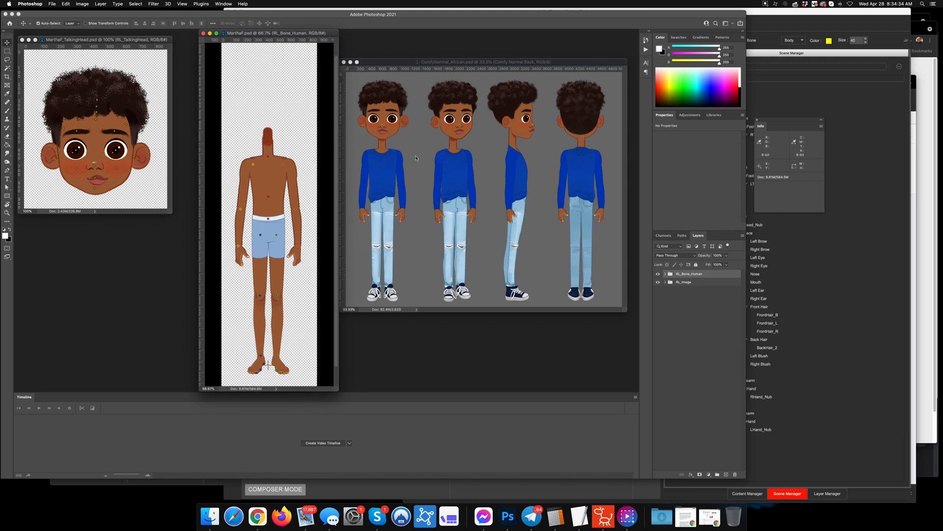
Step: Hide the back, side and three-quarter view groups in ComfyNormal_African.psd, leaving only Comfy Normal and Front shown
{"action": "left_click", "coordinate": [431, 151]}
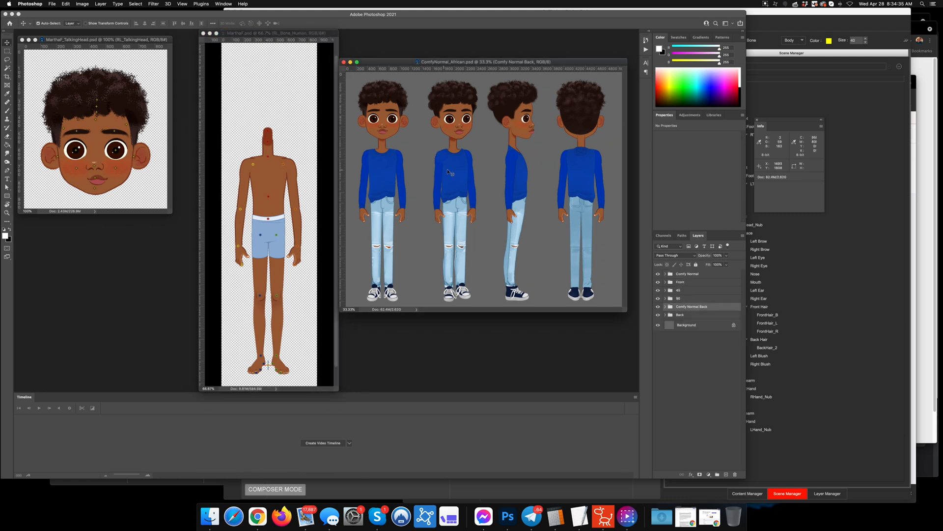
{"action": "left_click", "coordinate": [659, 307]}
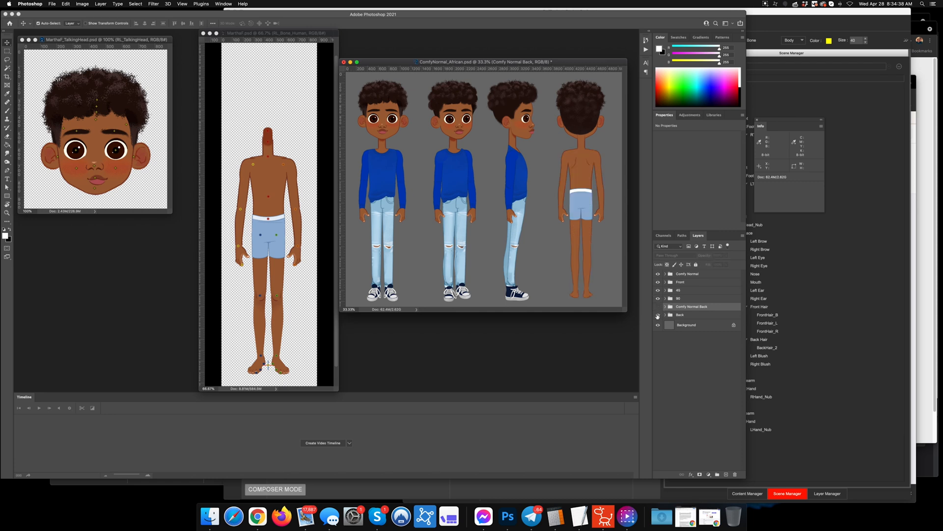
{"action": "left_click", "coordinate": [658, 315]}
{"action": "left_click", "coordinate": [658, 298]}
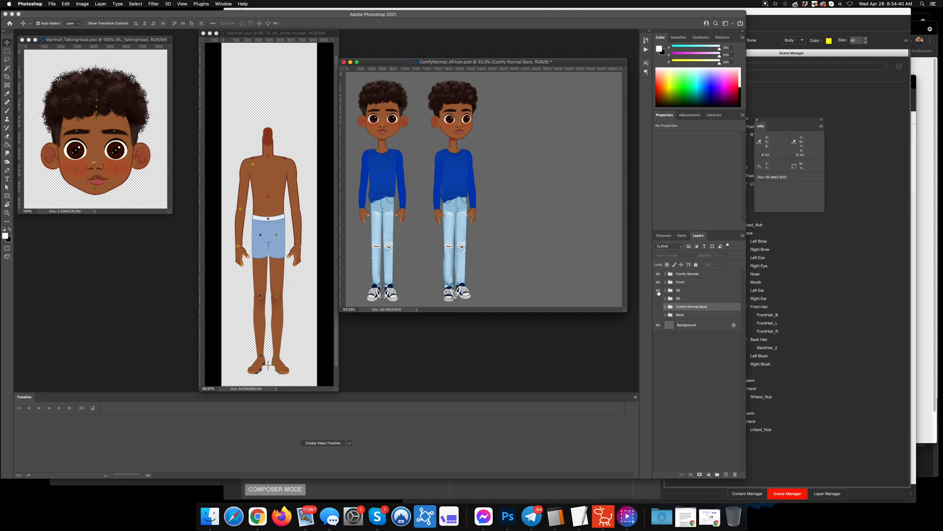
{"action": "left_click", "coordinate": [659, 290]}
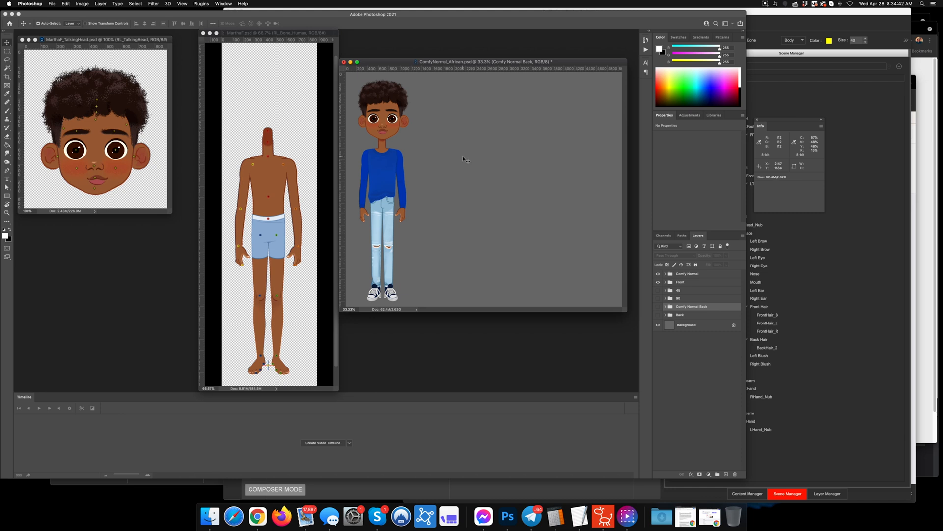
Step: Zoom ComfyNormal_African.psd to 66.7% and resize its window and the body document's window to sit side by side
{"action": "key", "text": "super+0"}
{"action": "key", "text": "super+equal"}
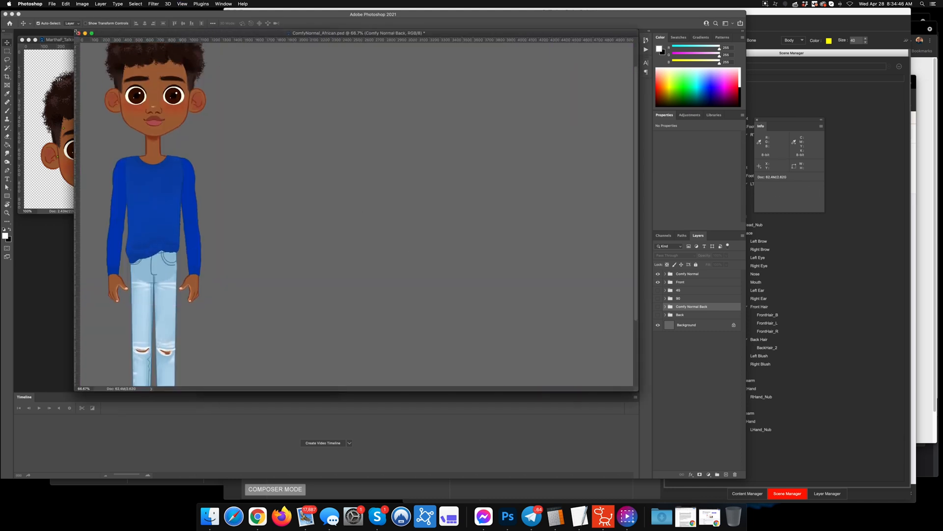
{"action": "left_click_drag", "start_coordinate": [75, 31], "coordinate": [379, 34]}
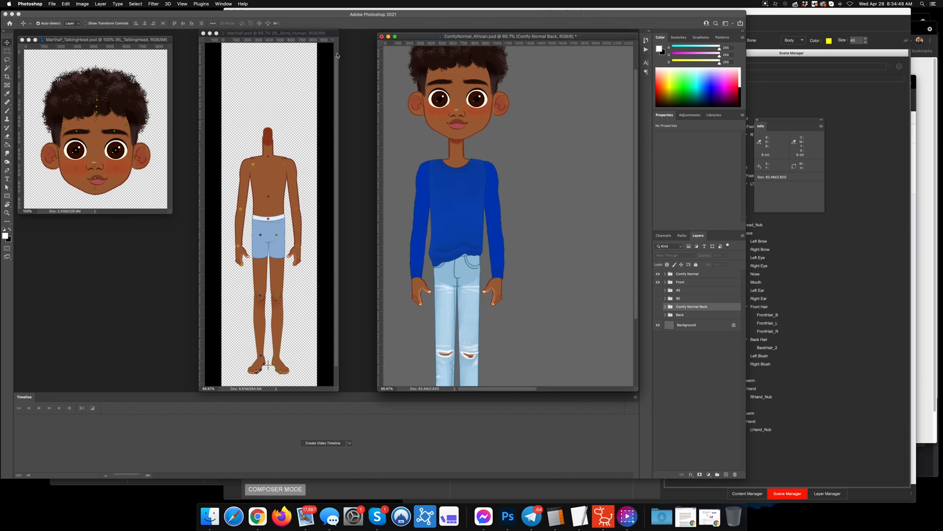
{"action": "left_click", "coordinate": [337, 55]}
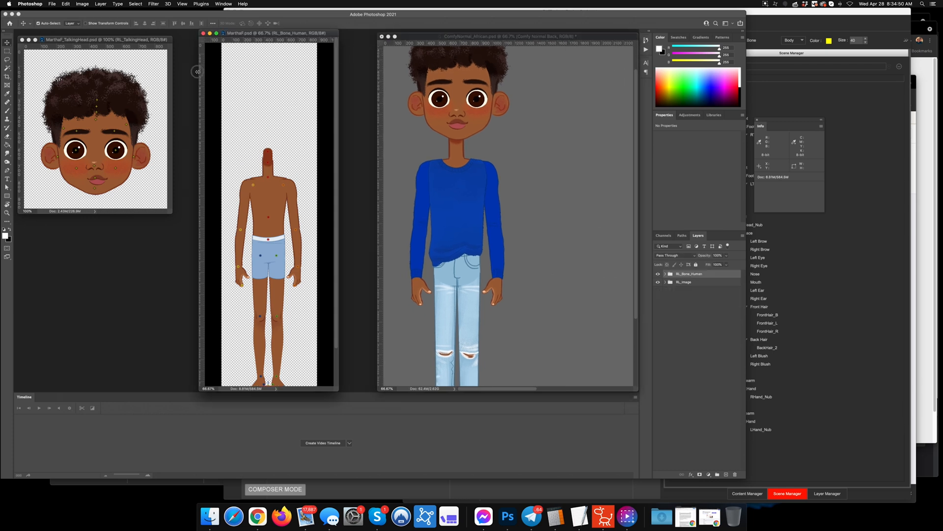
{"action": "left_click_drag", "start_coordinate": [197, 71], "coordinate": [159, 72]}
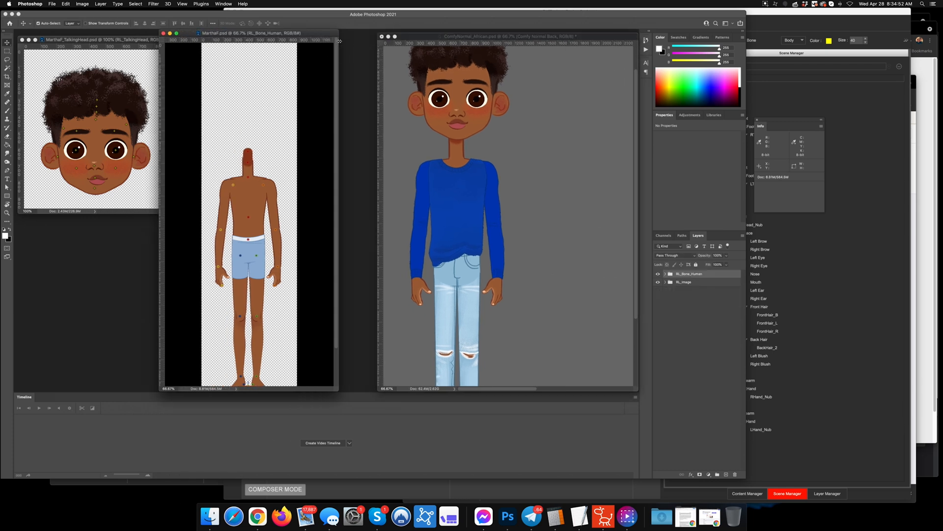
{"action": "left_click_drag", "start_coordinate": [339, 41], "coordinate": [372, 39]}
{"action": "scroll", "coordinate": [298, 237], "scroll_direction": "down", "scroll_amount": 2}
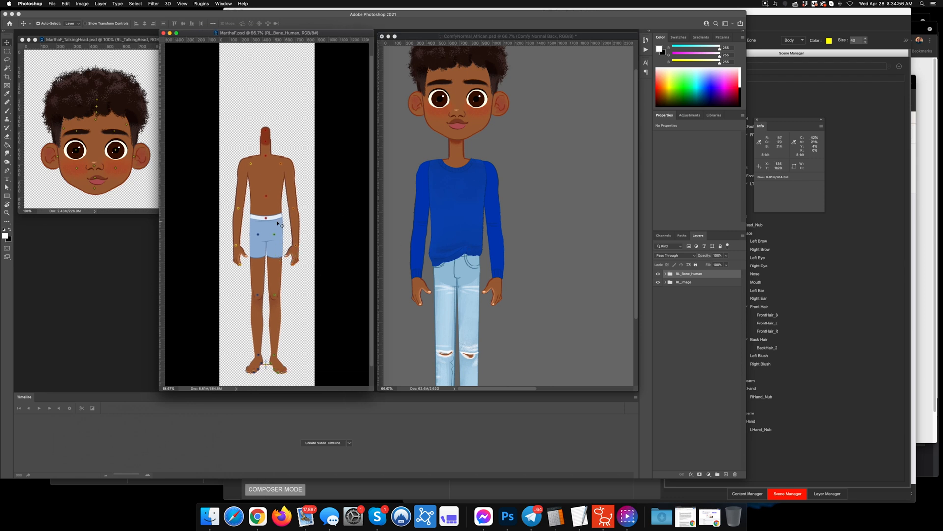
Step: Copy the Comfy Normal and Front groups from ComfyNormal_African.psd into the body document
{"action": "left_click", "coordinate": [557, 246]}
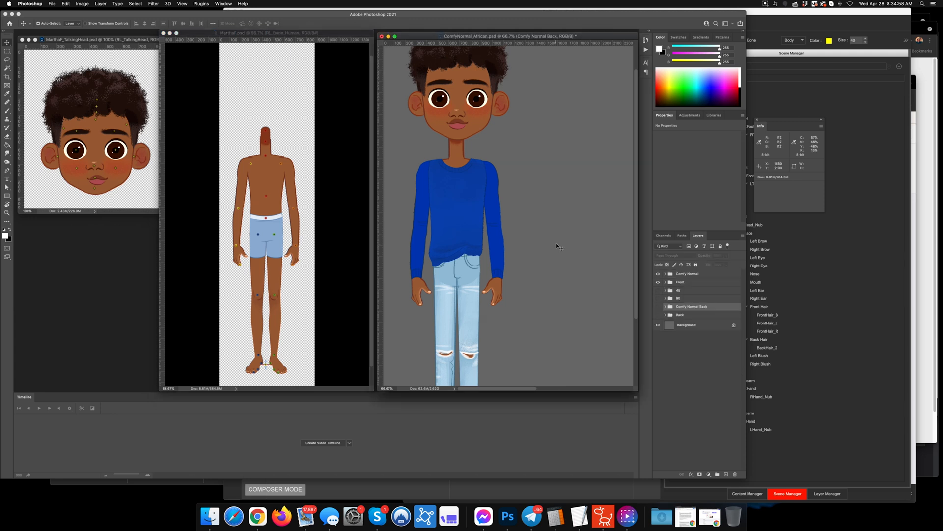
{"action": "left_click", "coordinate": [687, 284]}
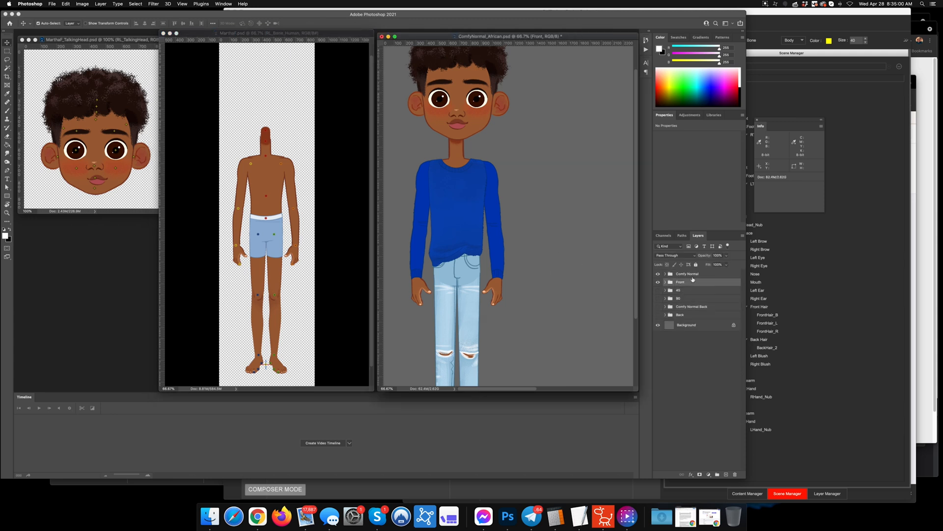
{"action": "left_click", "coordinate": [690, 274], "text": "shift"}
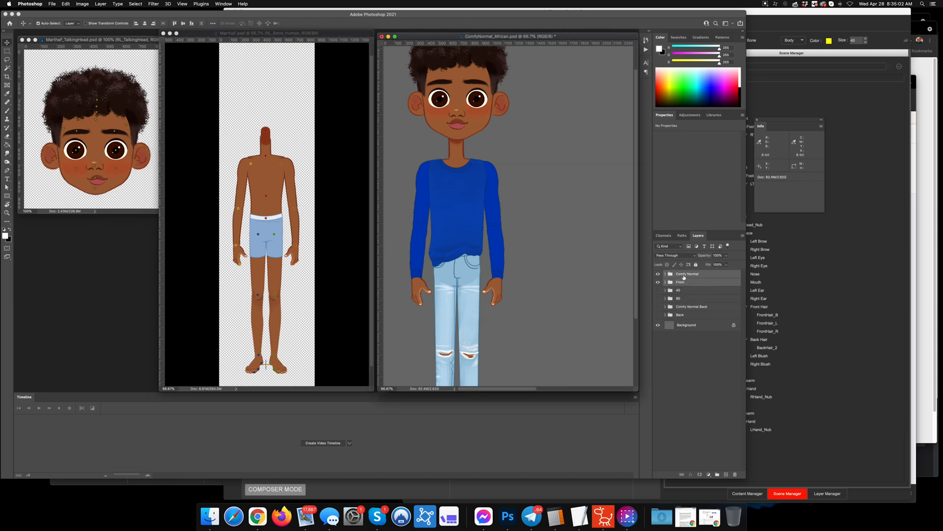
{"action": "left_click_drag", "start_coordinate": [671, 272], "coordinate": [268, 227]}
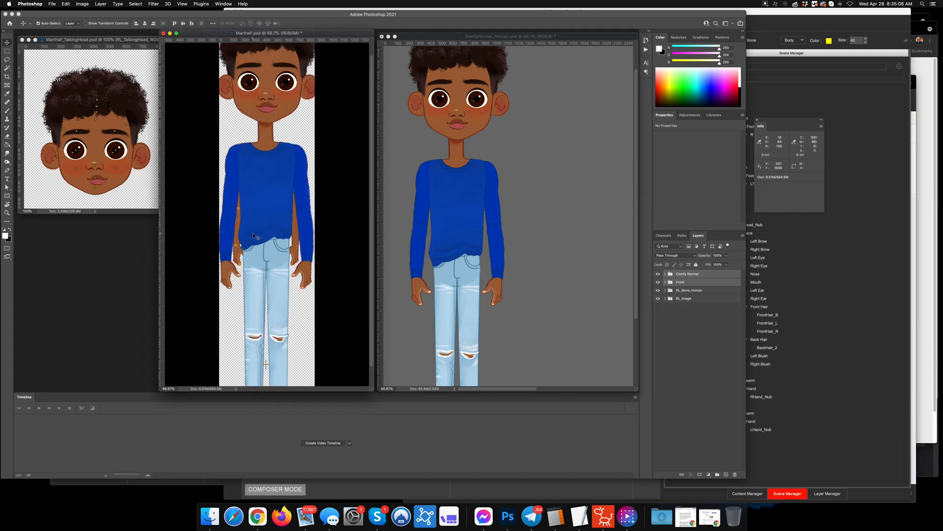
Step: Convert the Comfy Normal and Front groups in the body document into a single smart object
{"action": "left_click", "coordinate": [351, 322]}
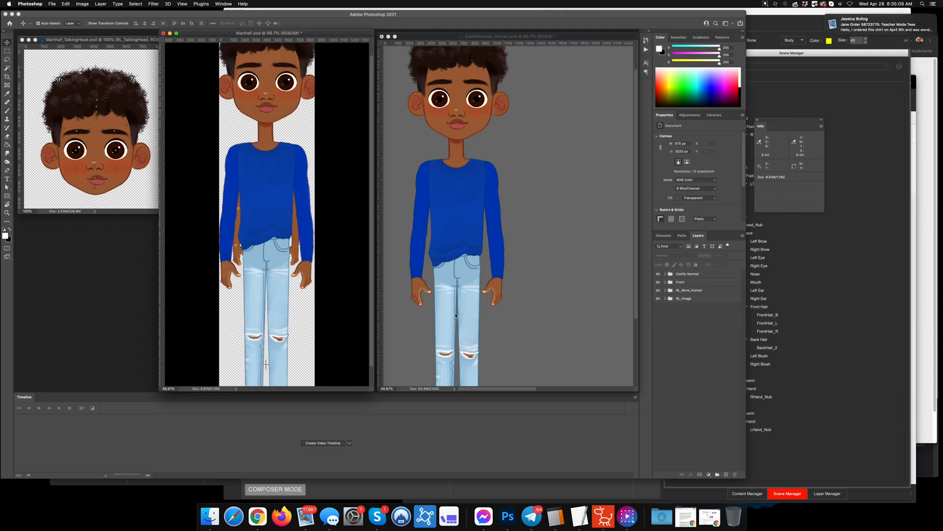
{"action": "left_click", "coordinate": [703, 276]}
{"action": "left_click", "coordinate": [693, 284], "text": "shift"}
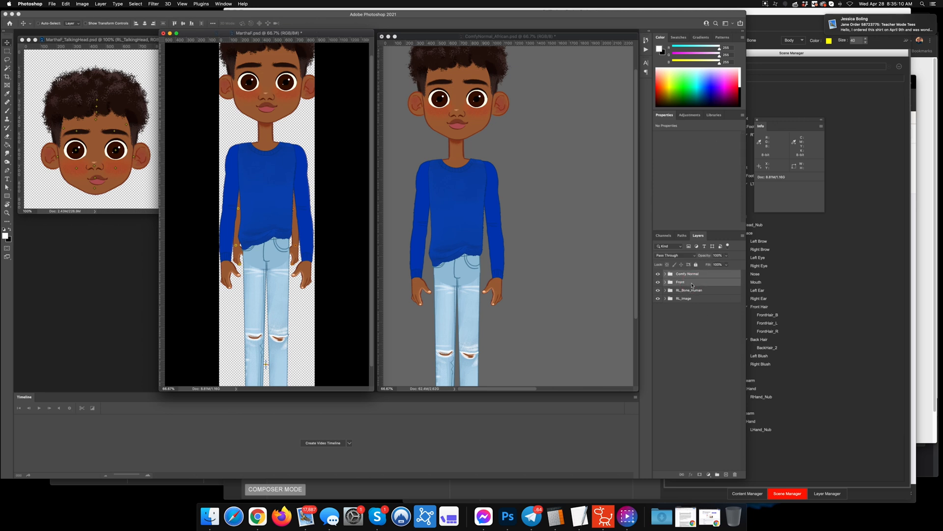
{"action": "right_click", "coordinate": [681, 283]}
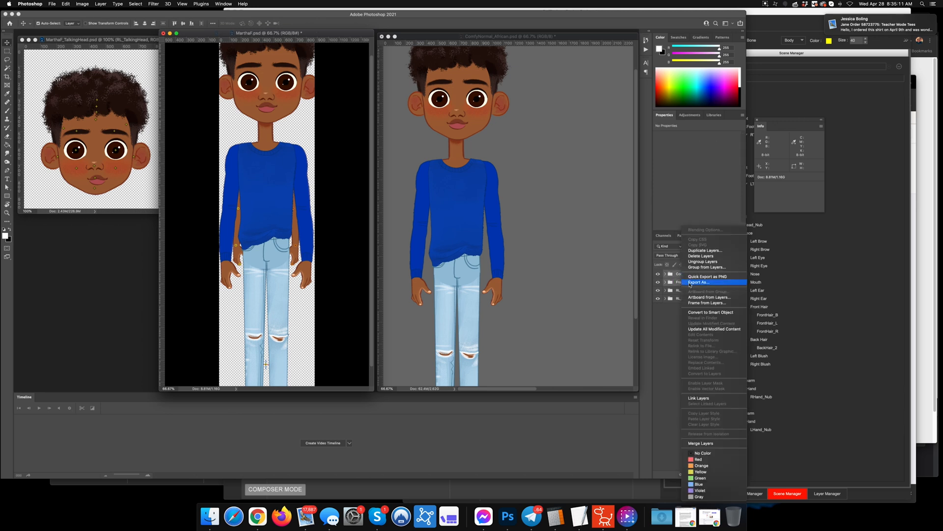
{"action": "left_click", "coordinate": [707, 313]}
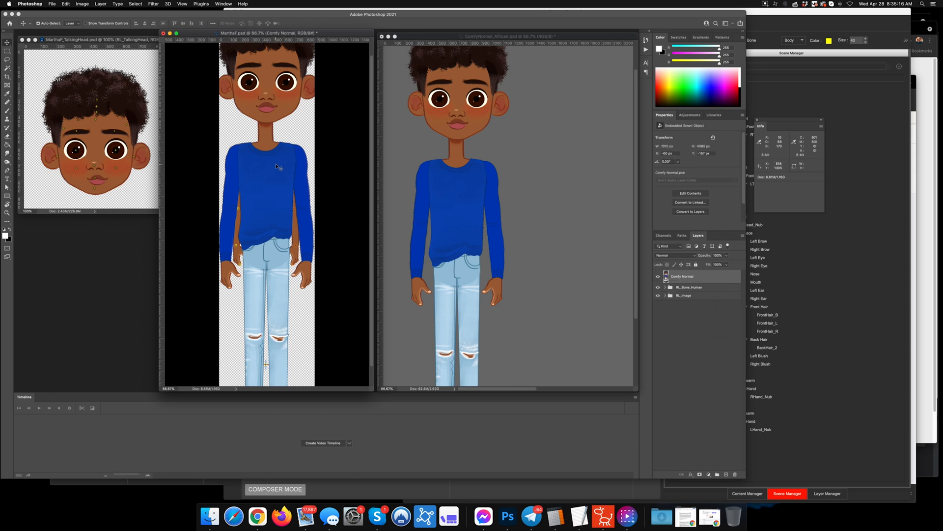
Step: Scale the Comfy Normal smart object down to about 69% and move it over the template body
{"action": "left_click_drag", "start_coordinate": [277, 166], "coordinate": [270, 234]}
{"action": "key", "text": "super+t"}
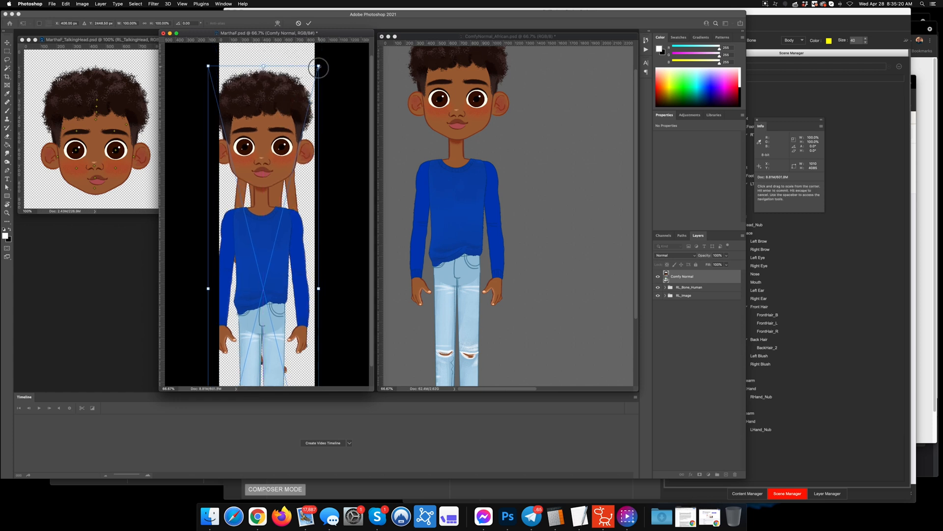
{"action": "left_click_drag", "start_coordinate": [318, 66], "coordinate": [297, 156]}
{"action": "left_click_drag", "start_coordinate": [270, 198], "coordinate": [272, 100]}
{"action": "left_click_drag", "start_coordinate": [304, 336], "coordinate": [310, 357]}
{"action": "left_click_drag", "start_coordinate": [278, 299], "coordinate": [279, 318]}
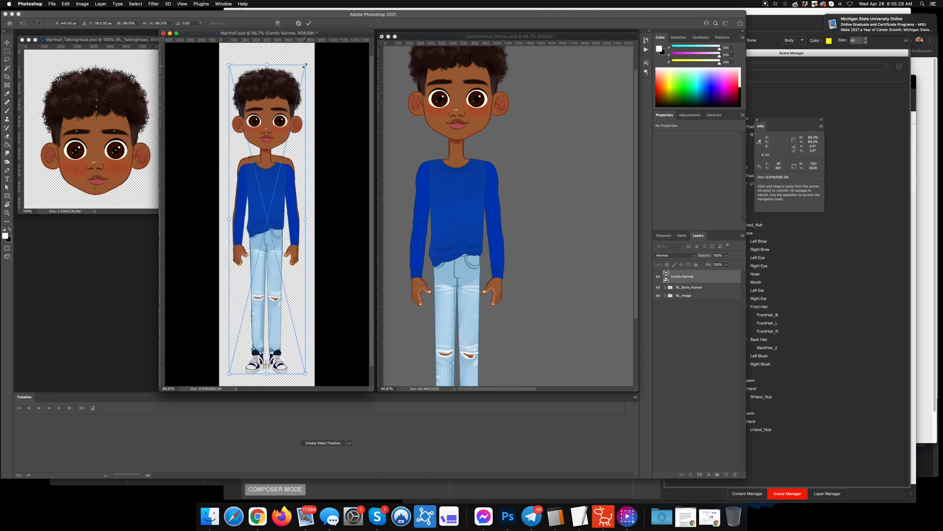
Step: Enlarge the Comfy Normal smart object to about 75% and realign it with the template's shoulders and feet
{"action": "left_click_drag", "start_coordinate": [305, 64], "coordinate": [306, 58]}
{"action": "left_click_drag", "start_coordinate": [267, 167], "coordinate": [267, 161]}
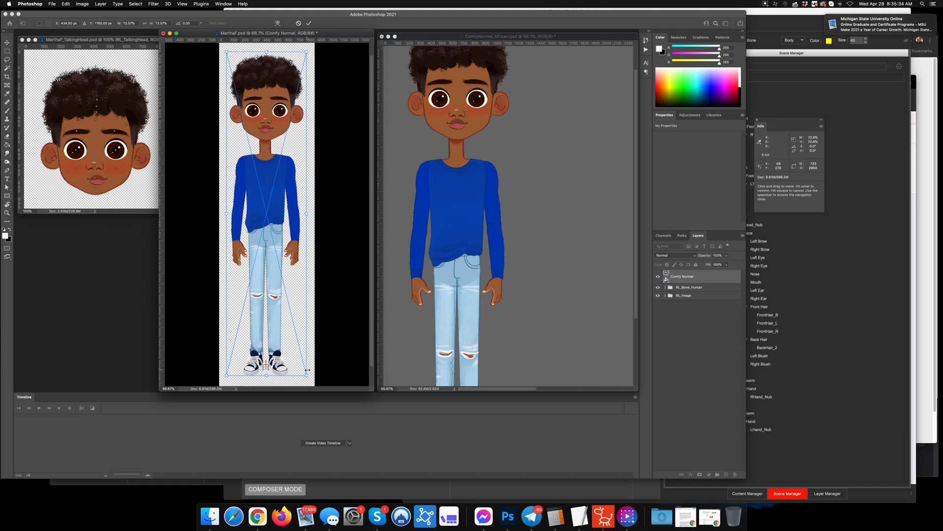
{"action": "left_click_drag", "start_coordinate": [252, 186], "coordinate": [261, 188]}
{"action": "left_click_drag", "start_coordinate": [234, 375], "coordinate": [234, 384]}
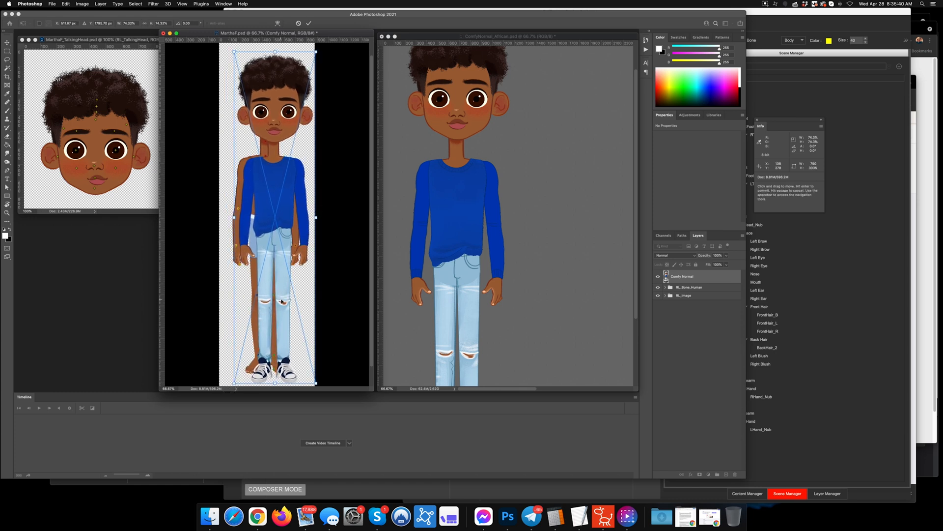
{"action": "left_click_drag", "start_coordinate": [282, 302], "coordinate": [278, 296]}
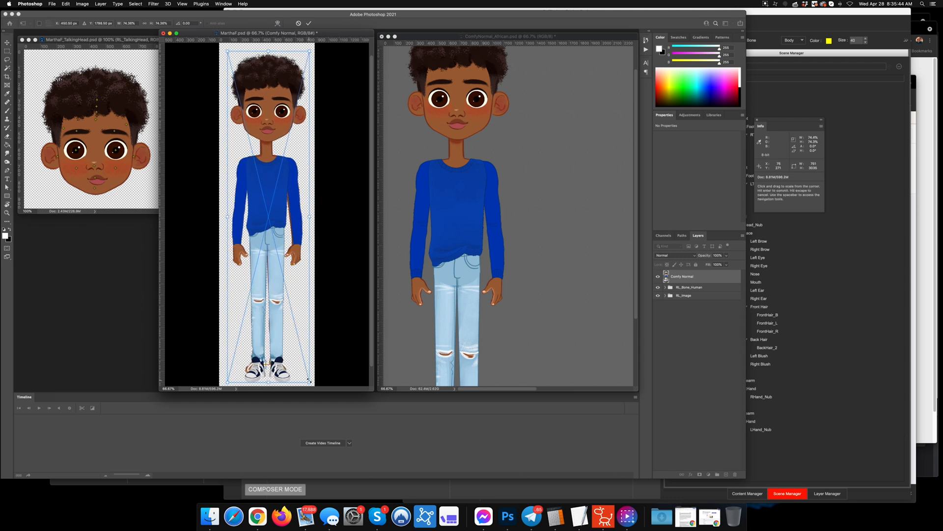
{"action": "left_click_drag", "start_coordinate": [310, 382], "coordinate": [309, 381]}
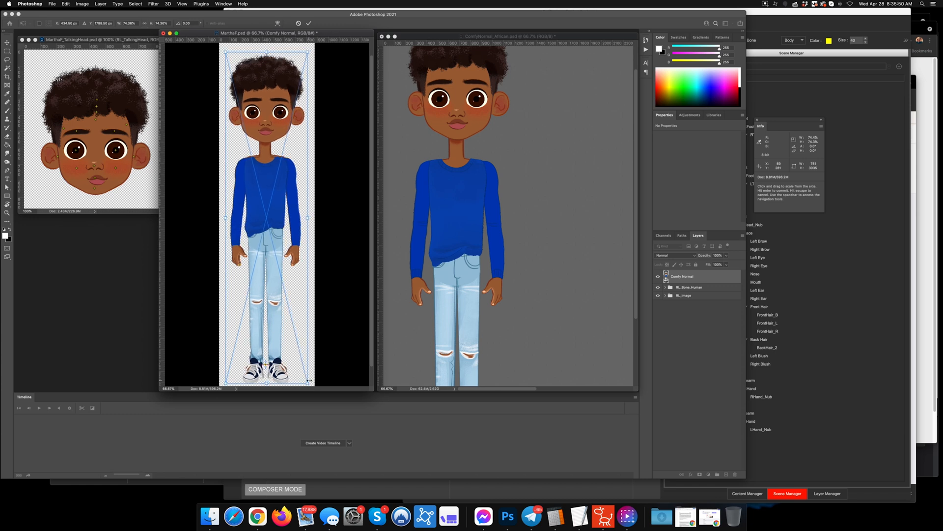
Step: Fine-tune the smart object's scale to about 73.5%, nudge it into line with the template body, and apply the transform
{"action": "left_click_drag", "start_coordinate": [225, 52], "coordinate": [226, 56]}
{"action": "left_click_drag", "start_coordinate": [262, 188], "coordinate": [262, 182]}
{"action": "key", "text": "shift+Down"}
{"action": "key", "text": "shift+Down"}
{"action": "key", "text": "shift+Down"}
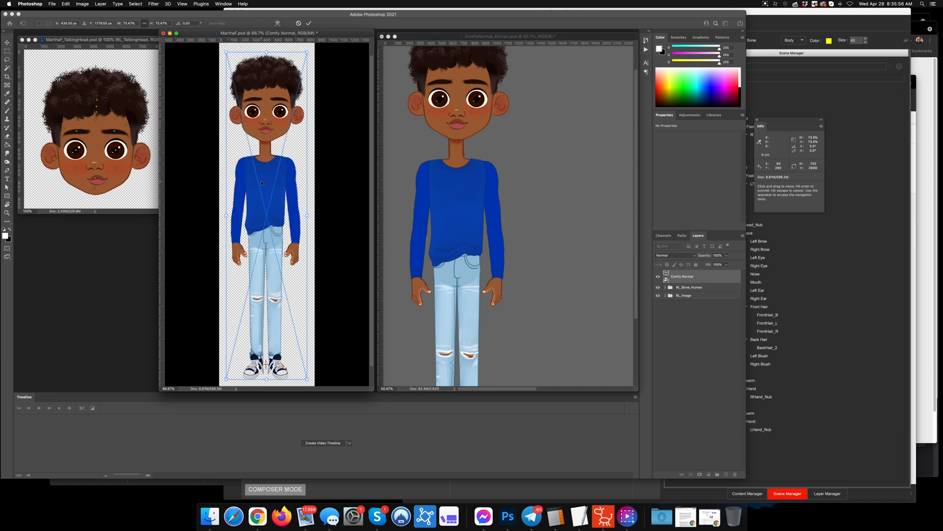
{"action": "key", "text": "Right"}
{"action": "key", "text": "Up"}
{"action": "key", "text": "Up"}
{"action": "key", "text": "Up"}
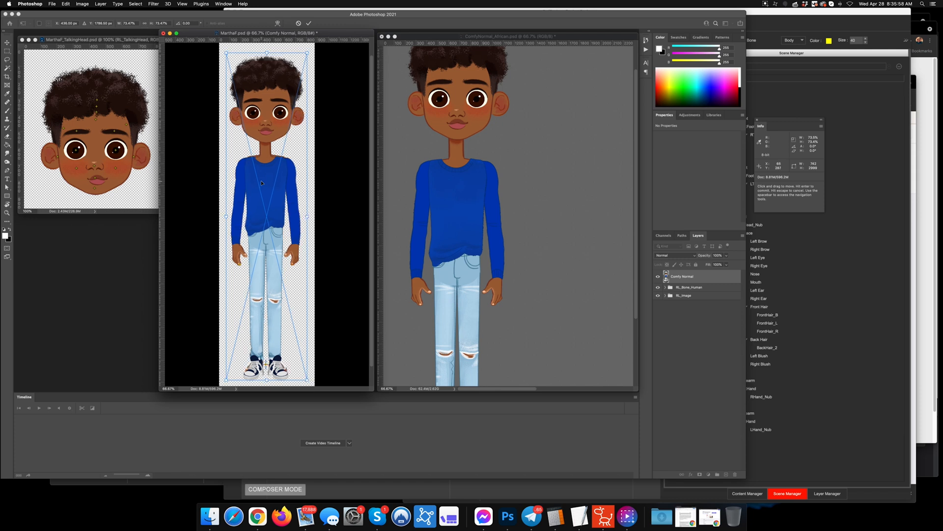
{"action": "key", "text": "Up"}
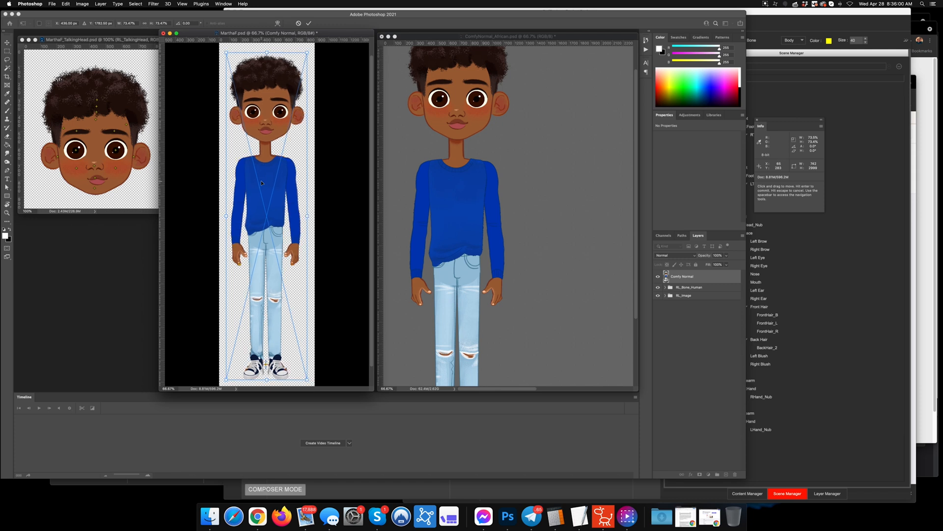
{"action": "key", "text": "Return"}
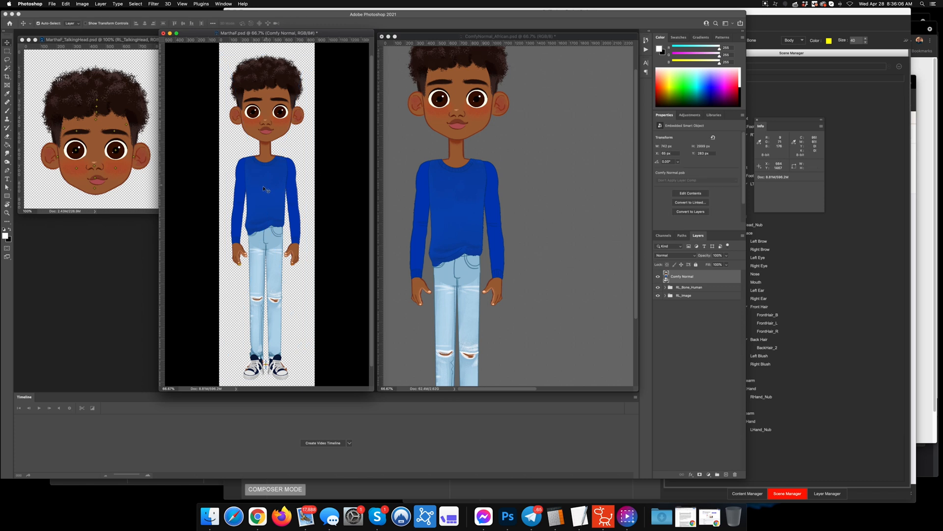
Step: Copy the scaled smart object beside the original figure in ComfyNormal_African.psd and save that document as ComfyNormal_AfricanEdited.psd
{"action": "left_click_drag", "start_coordinate": [266, 190], "coordinate": [585, 214]}
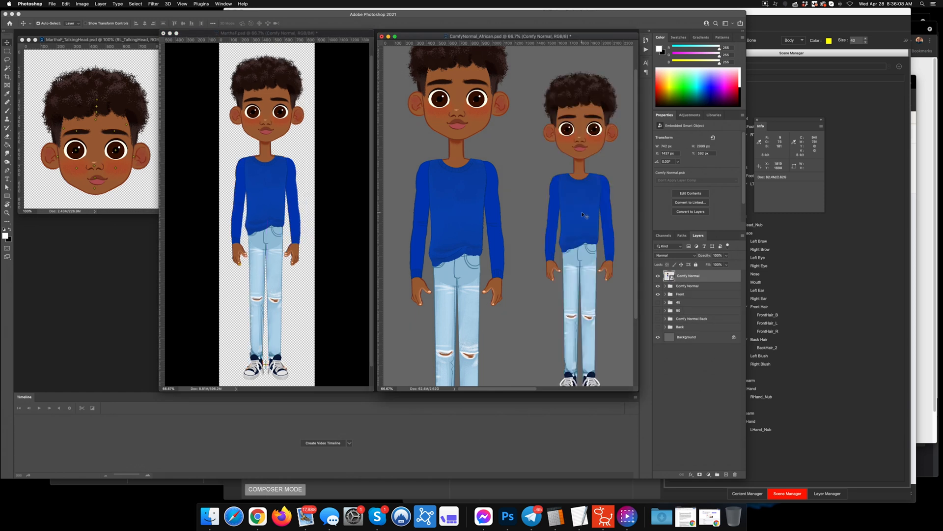
{"action": "key", "text": "super+shift+s"}
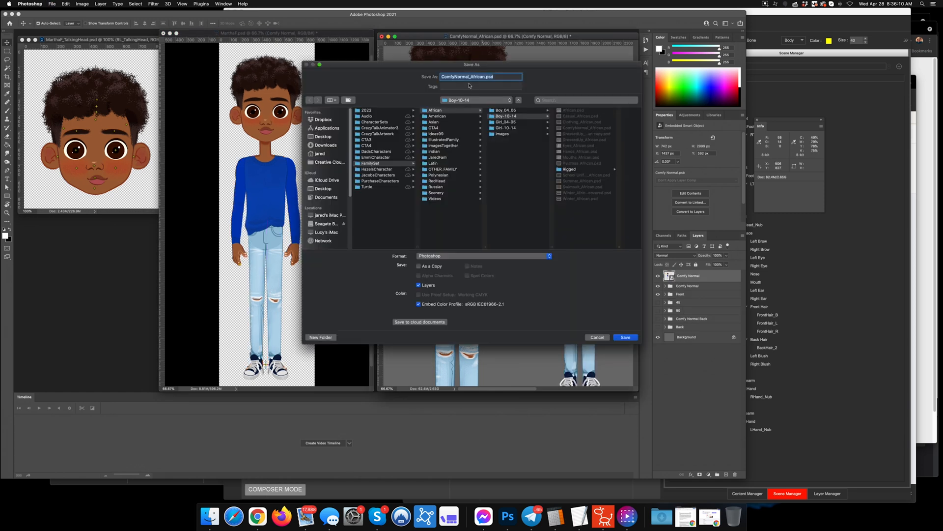
{"action": "left_click", "coordinate": [485, 77]}
{"action": "type", "text": "Edited"}
{"action": "key", "text": "Return"}
{"action": "key", "text": "Return"}
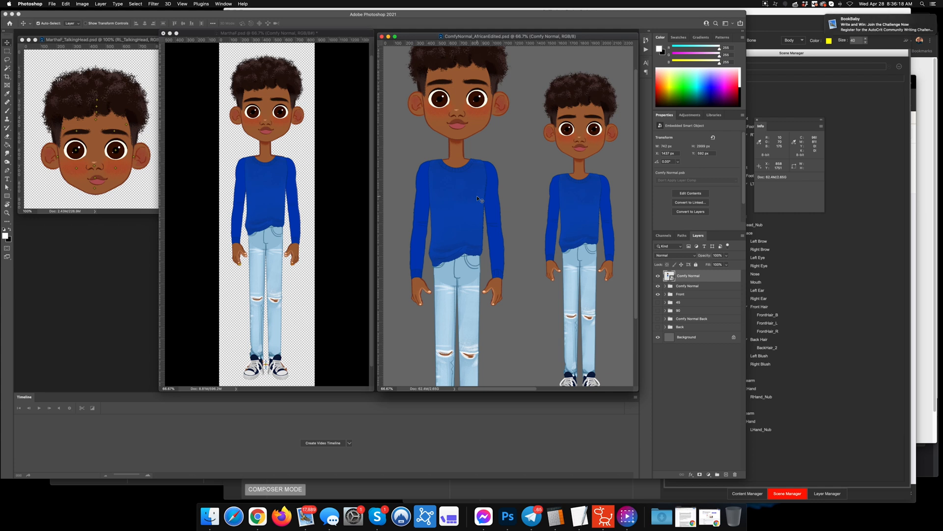
Step: Scale the original Comfy Normal and Front groups to about 74% and move them over the smart-object reference copy
{"action": "left_click", "coordinate": [686, 294]}
{"action": "left_click", "coordinate": [687, 285], "text": "shift"}
{"action": "key", "text": "super+t"}
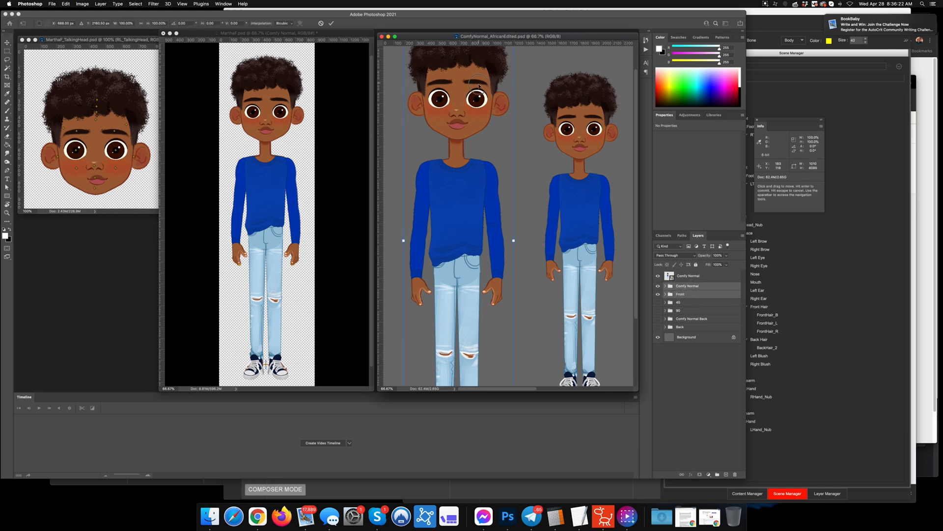
{"action": "left_click_drag", "start_coordinate": [480, 86], "coordinate": [520, 63]}
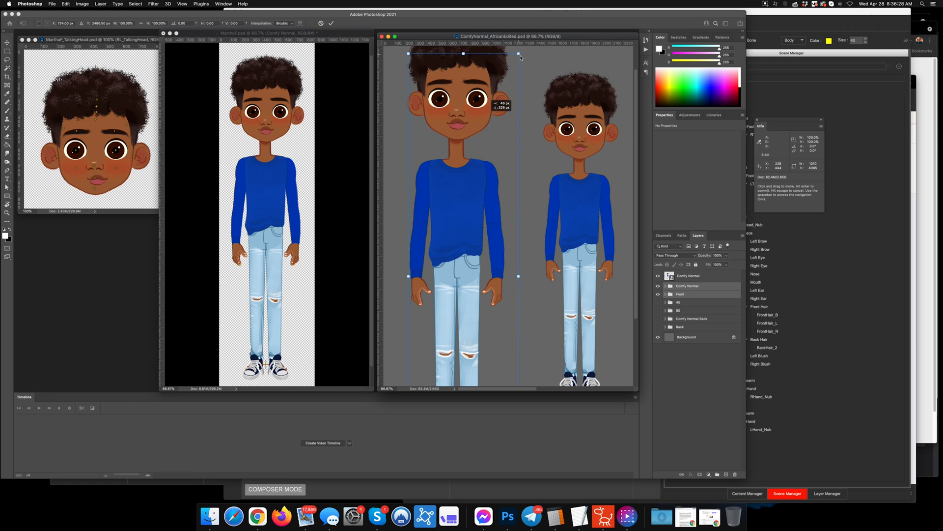
{"action": "left_click_drag", "start_coordinate": [520, 58], "coordinate": [461, 133]}
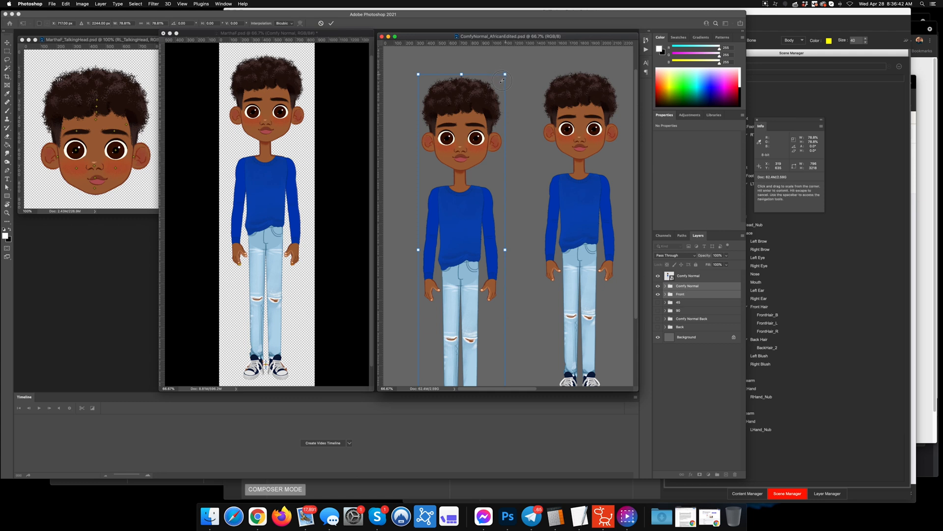
{"action": "left_click_drag", "start_coordinate": [503, 80], "coordinate": [502, 87]}
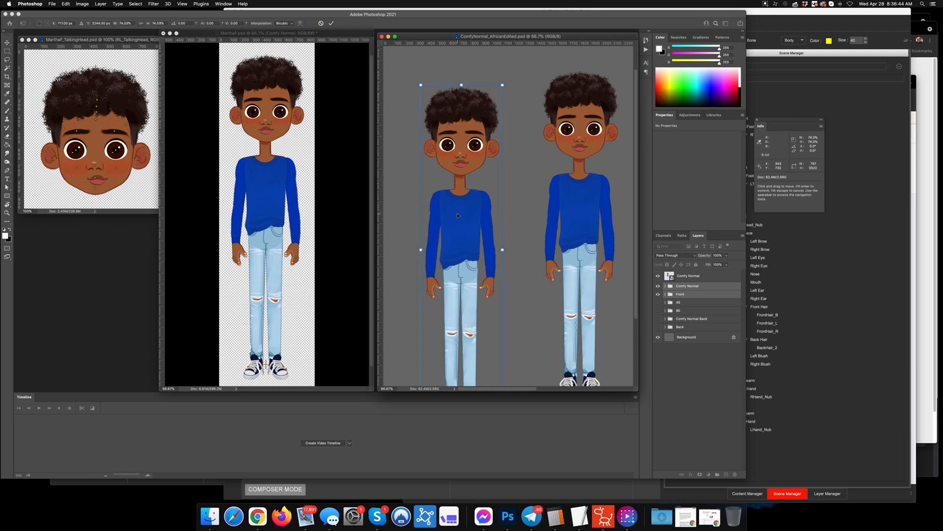
{"action": "left_click_drag", "start_coordinate": [458, 215], "coordinate": [570, 196]}
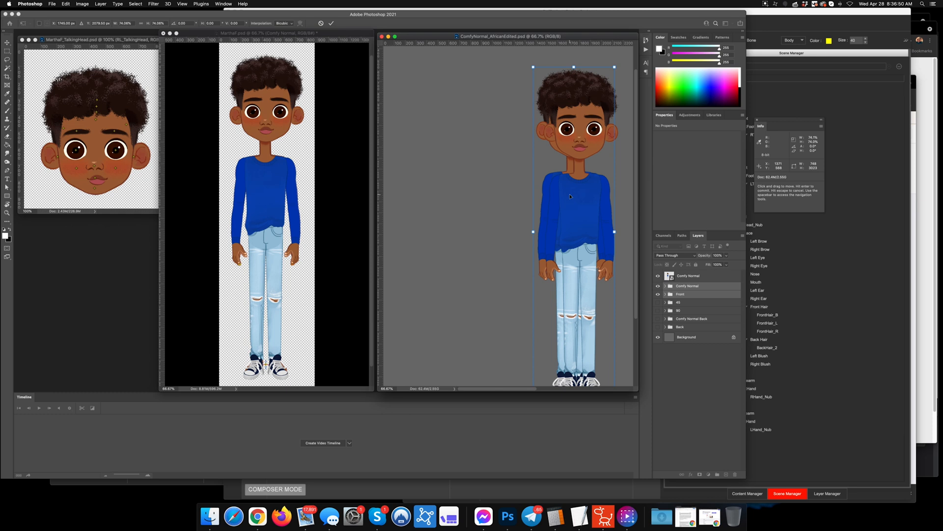
{"action": "key", "text": "Return"}
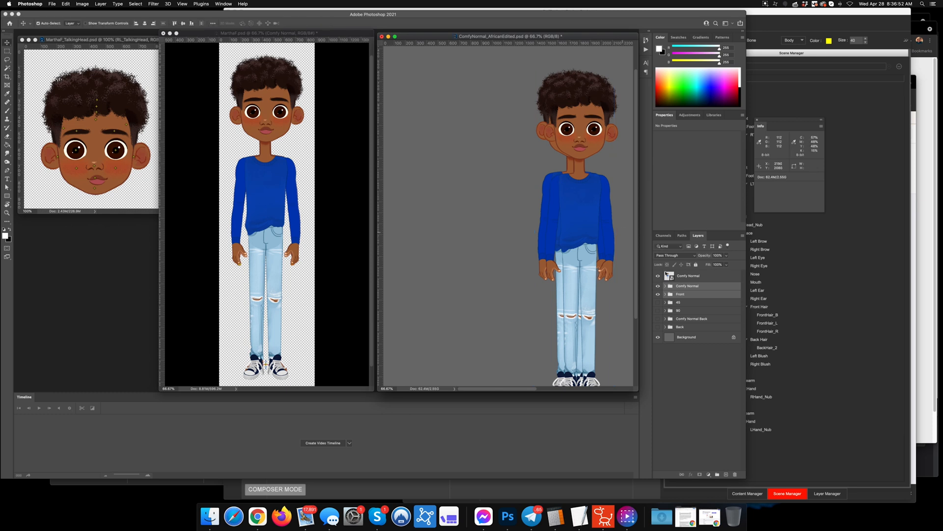
Step: Delete the Comfy Normal reference smart object from ComfyNormal_AfricanEdited.psd and from the body document
{"action": "key", "text": "Delete"}
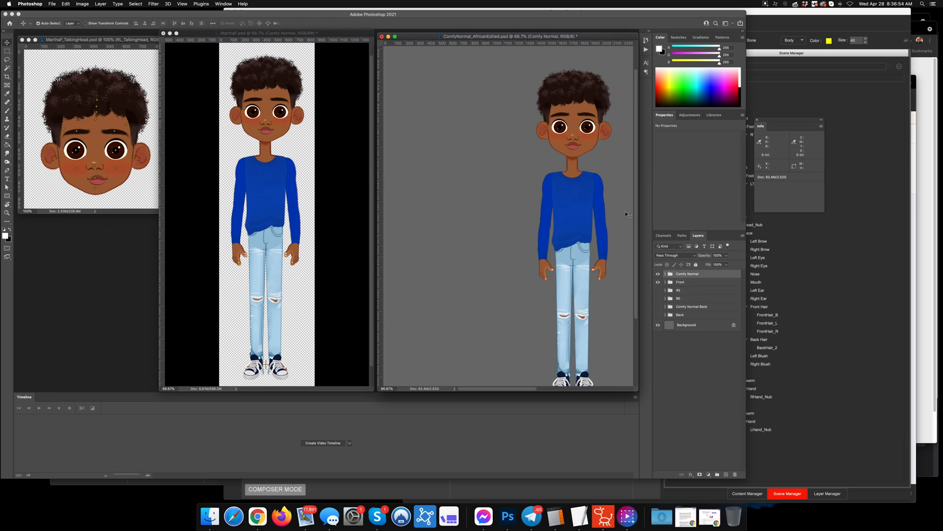
{"action": "left_click_drag", "start_coordinate": [498, 264], "coordinate": [442, 228]}
{"action": "left_click", "coordinate": [302, 159]}
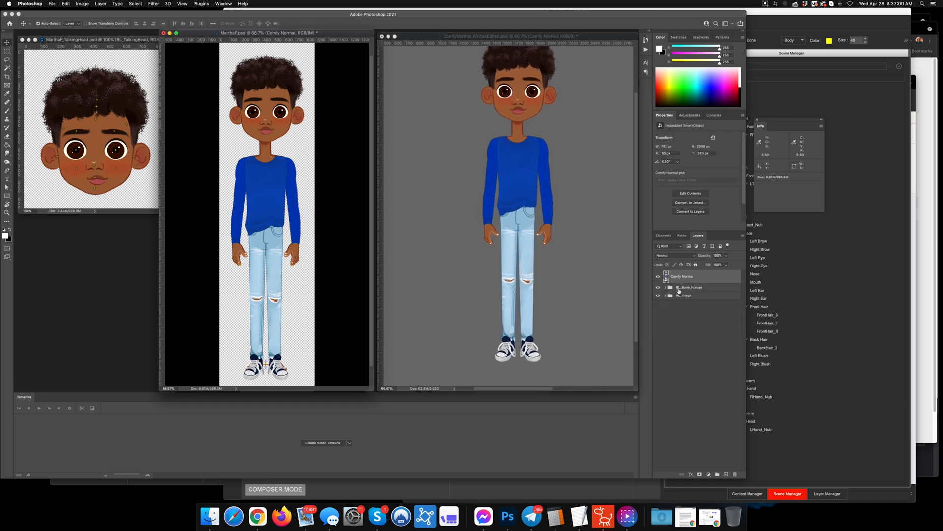
{"action": "key", "text": "Delete"}
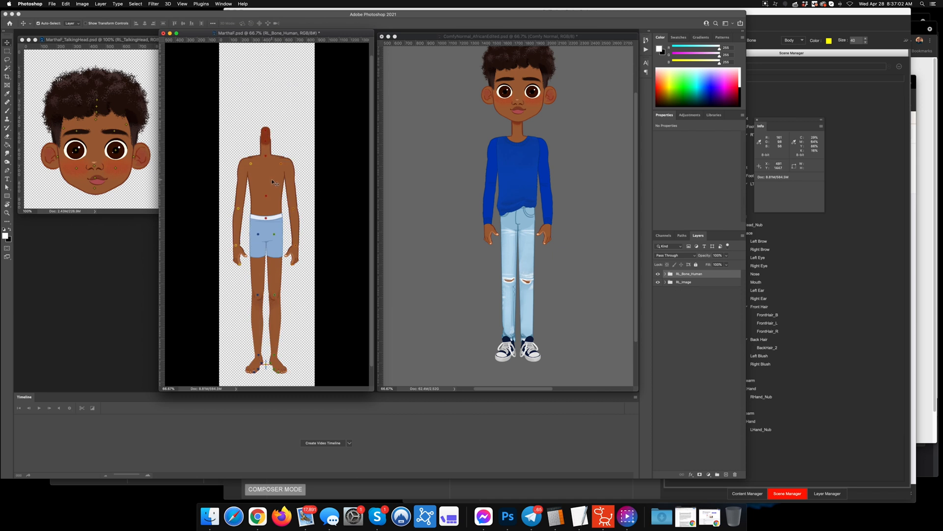
Step: Rename the Neck layer inside the body document's Hip group as Torso
{"action": "left_click", "coordinate": [270, 185]}
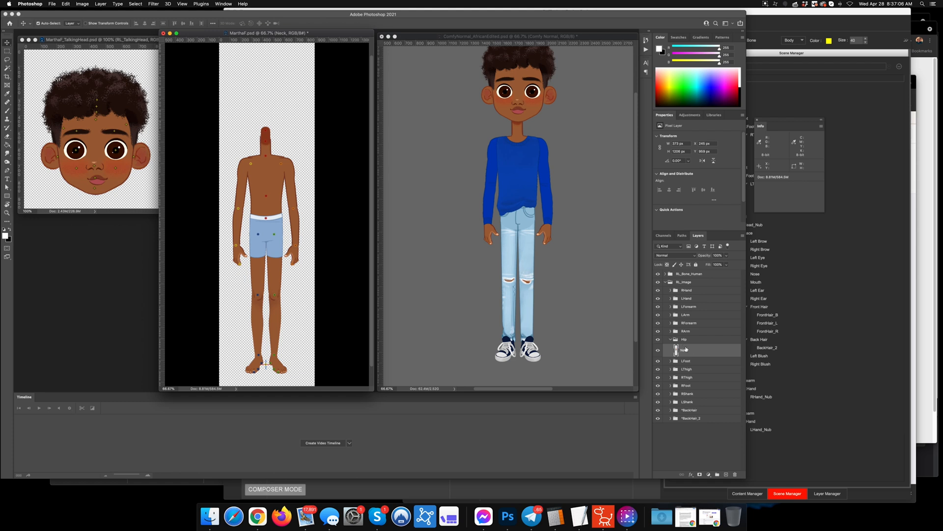
{"action": "left_click", "coordinate": [684, 340]}
{"action": "left_click", "coordinate": [686, 350]}
{"action": "double_click", "coordinate": [685, 350]}
{"action": "type", "text": "T"}
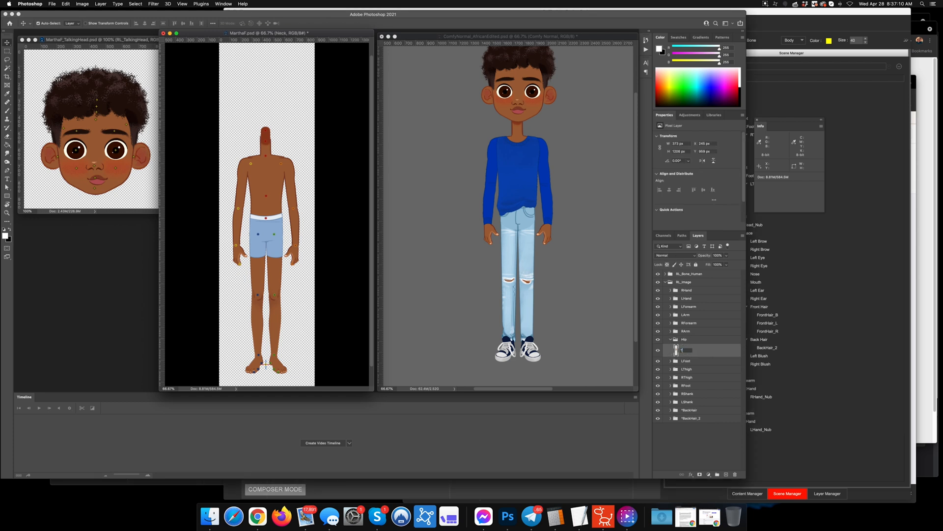
{"action": "type", "text": "orso"}
{"action": "key", "text": "Return"}
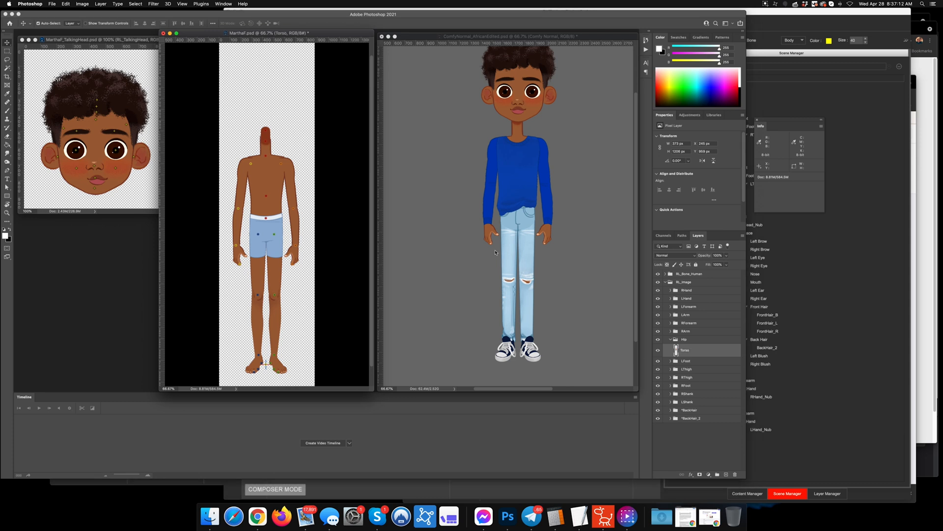
Step: Copy the Shirt group from ComfyNormal_AfricanEdited.psd into the body document's Hip group, above the Torso layer
{"action": "left_click", "coordinate": [517, 183]}
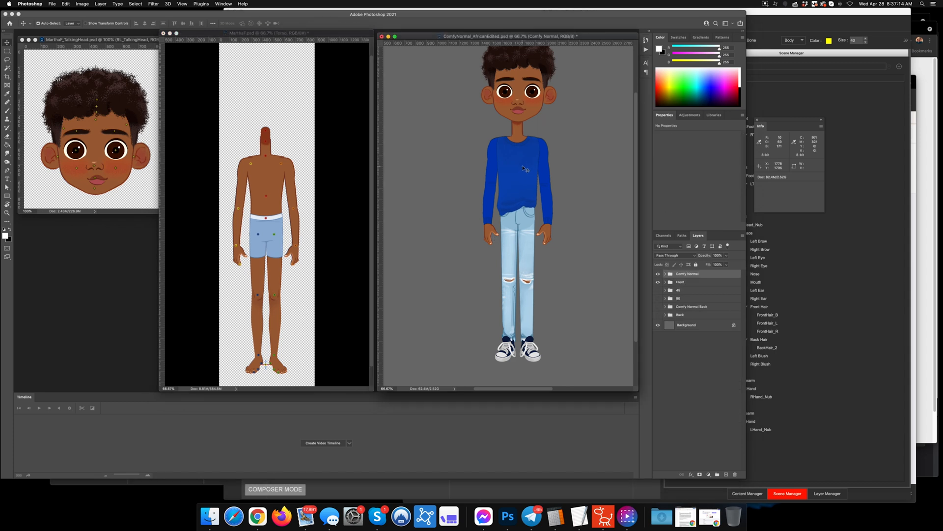
{"action": "left_click", "coordinate": [524, 169]}
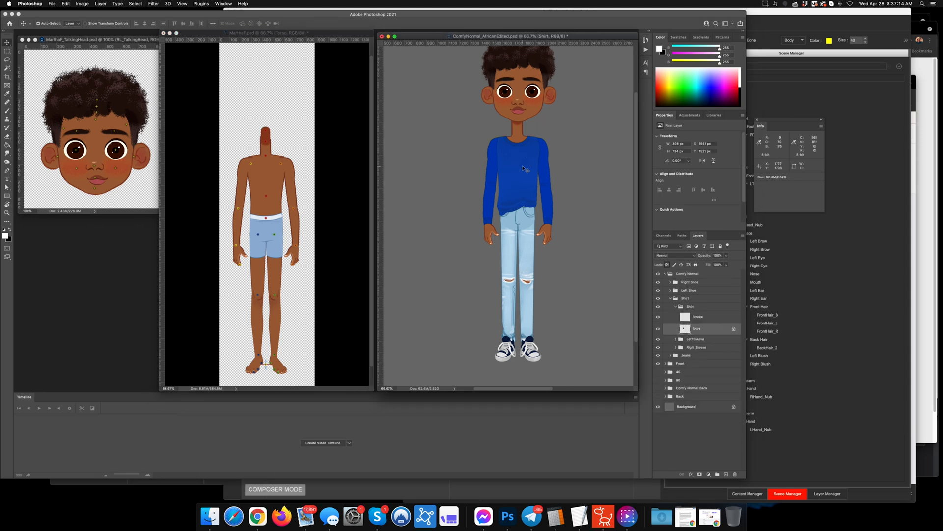
{"action": "left_click", "coordinate": [672, 298]}
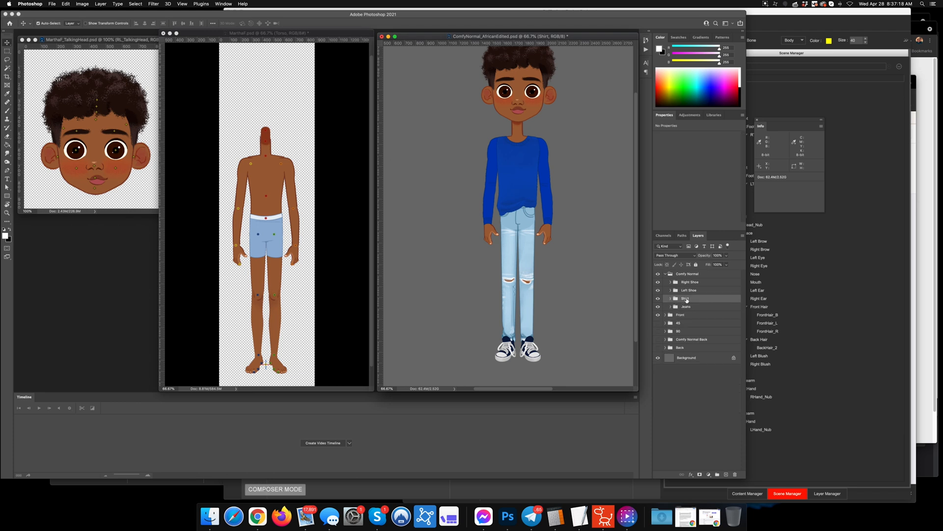
{"action": "left_click_drag", "start_coordinate": [687, 300], "coordinate": [274, 229]}
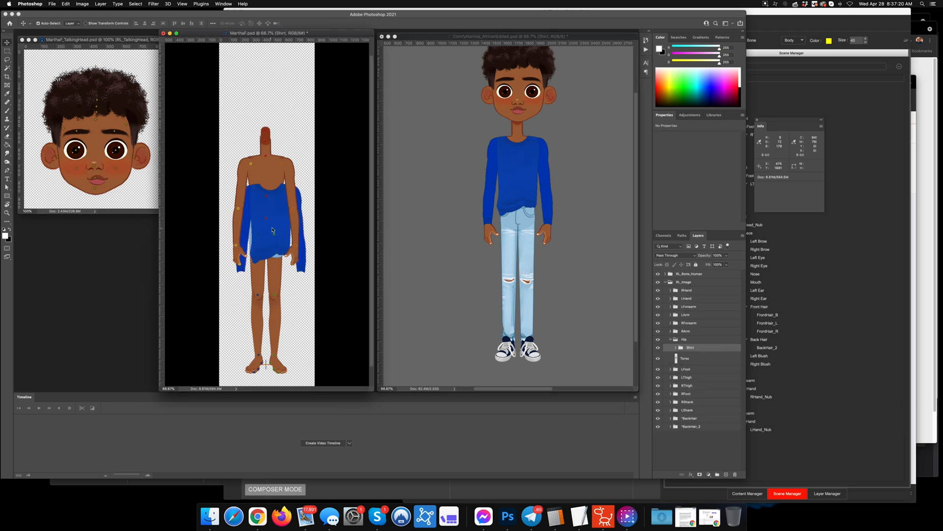
Step: Move the copied Shirt group up with Free Transform so its collar and shoulders fit the body's torso
{"action": "key", "text": "super+t"}
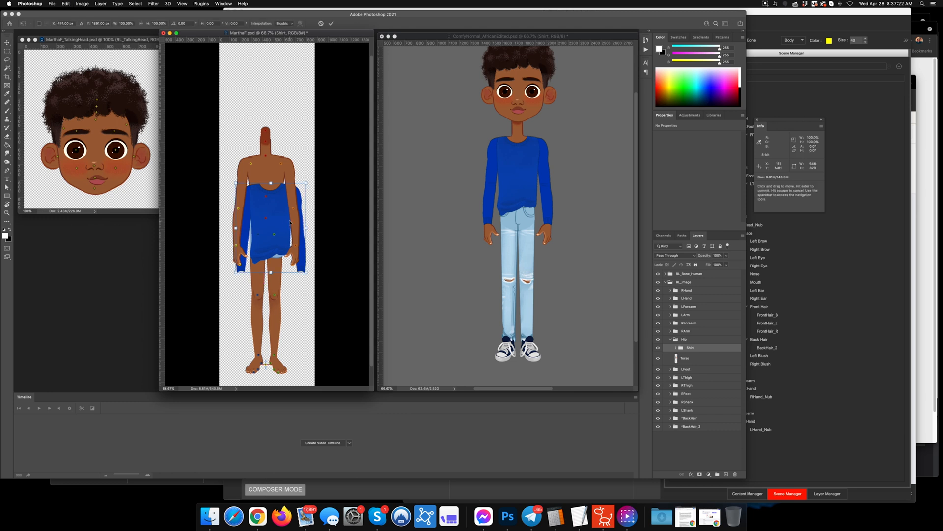
{"action": "left_click_drag", "start_coordinate": [280, 220], "coordinate": [281, 195]}
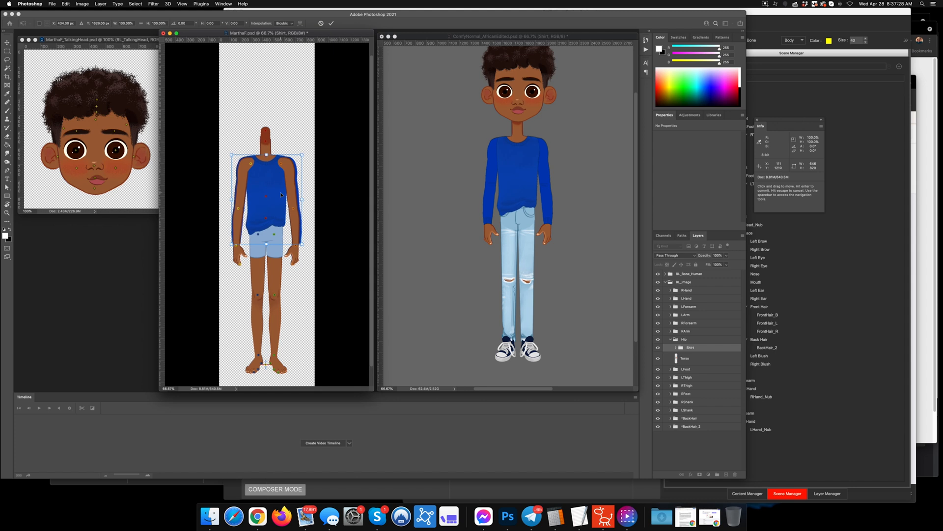
{"action": "key", "text": "Left"}
{"action": "key", "text": "Left"}
{"action": "key", "text": "Left"}
{"action": "key", "text": "Return"}
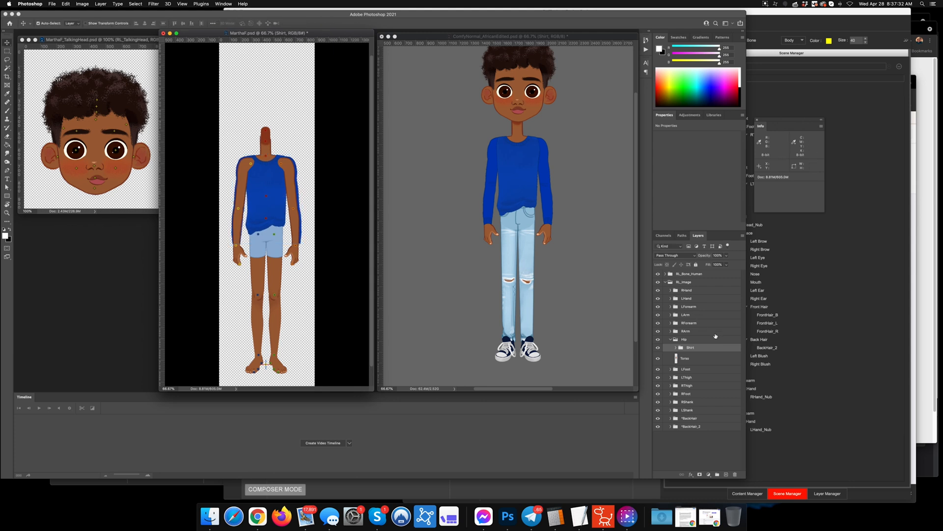
Step: Delete the Left Sleeve and Right Sleeve groups from the Shirt group inside Hip
{"action": "left_click", "coordinate": [676, 347]}
{"action": "left_click", "coordinate": [681, 355]}
{"action": "scroll", "coordinate": [707, 372], "scroll_direction": "down", "scroll_amount": 1}
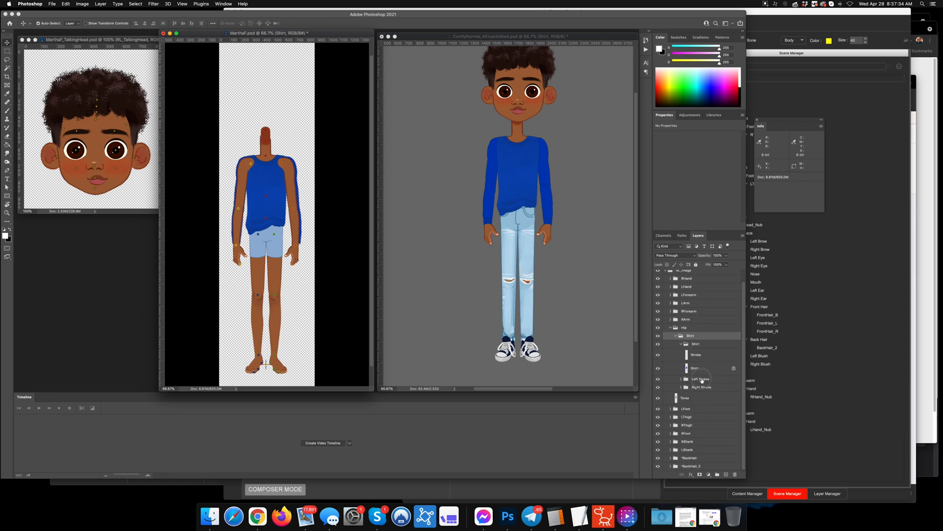
{"action": "left_click", "coordinate": [701, 380]}
{"action": "left_click", "coordinate": [704, 388], "text": "shift"}
{"action": "key", "text": "Delete"}
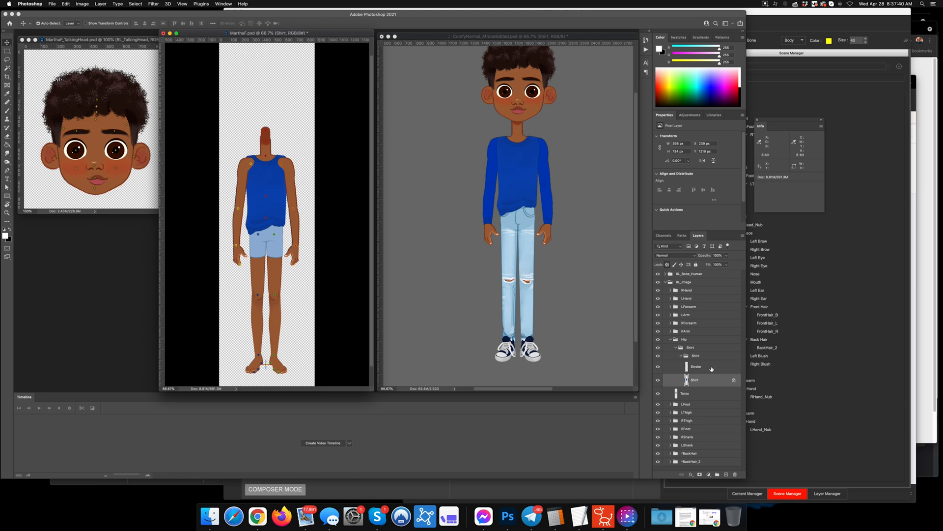
{"action": "left_click", "coordinate": [682, 355]}
{"action": "left_click", "coordinate": [676, 348]}
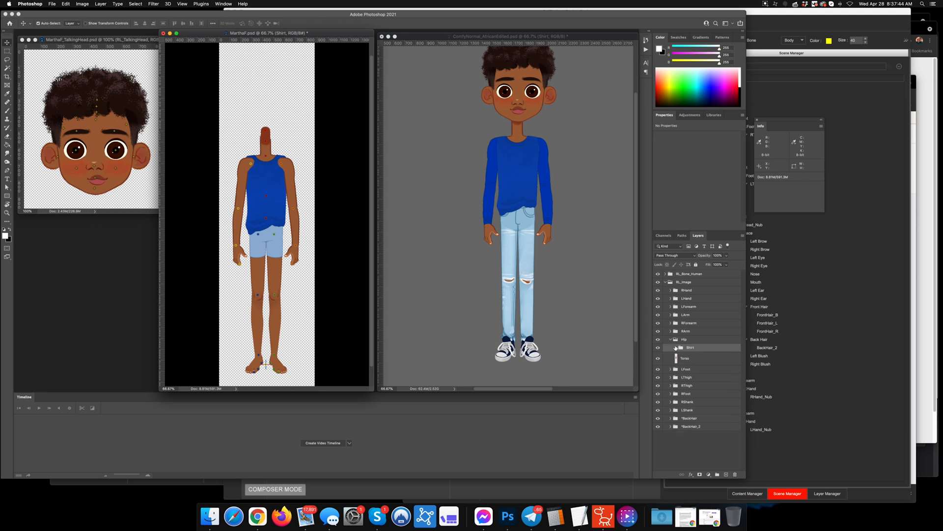
Step: Collapse the Hip group and hide the RArm and LArm groups to expose the full shirt torso
{"action": "left_click", "coordinate": [671, 339]}
{"action": "left_click_drag", "start_coordinate": [658, 331], "coordinate": [658, 321]}
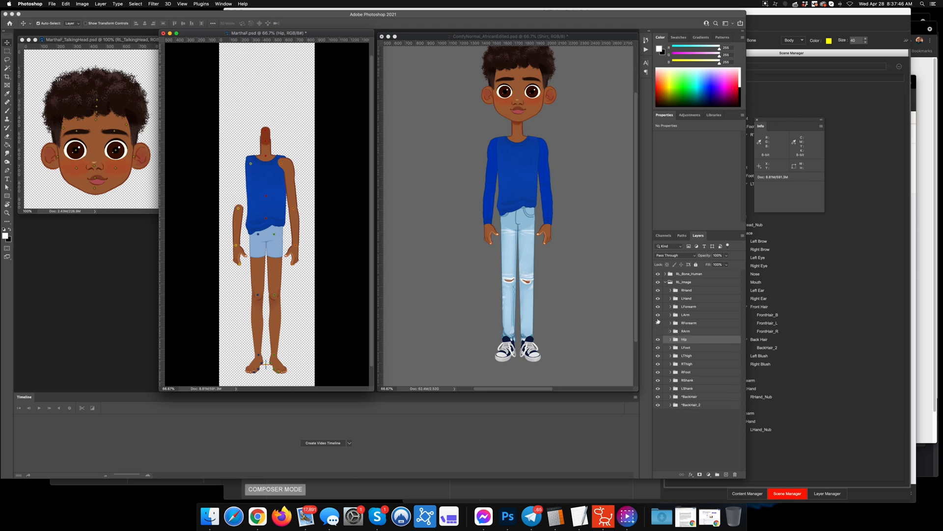
{"action": "left_click", "coordinate": [658, 317]}
{"action": "key", "text": "super+equal"}
{"action": "key", "text": "super+equal"}
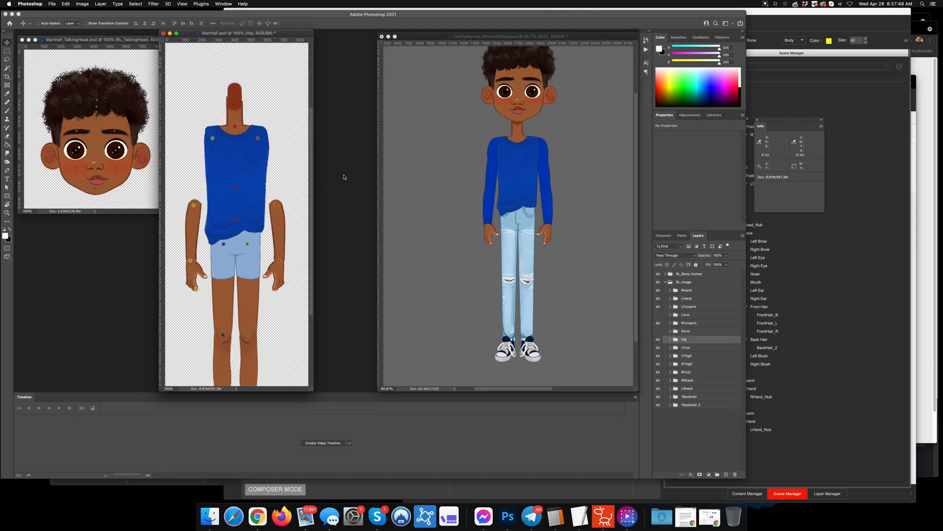
{"action": "left_click_drag", "start_coordinate": [333, 112], "coordinate": [337, 188]}
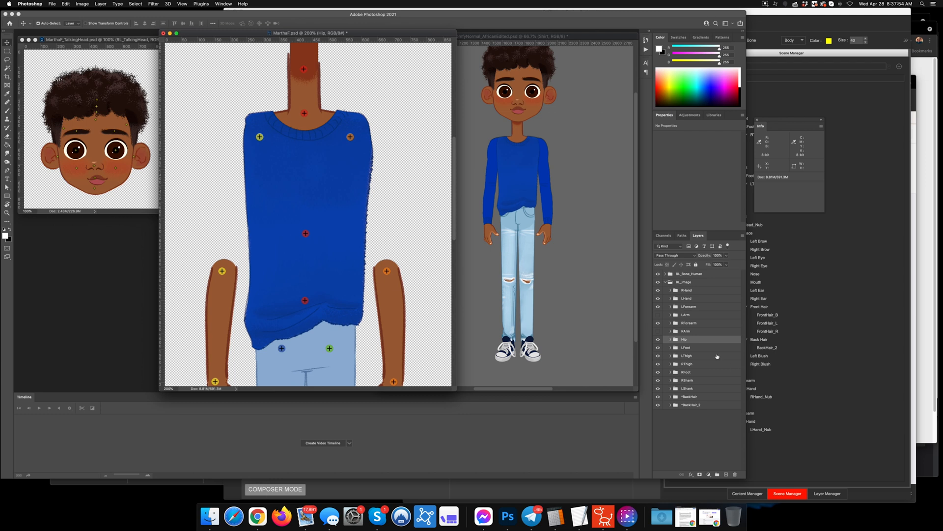
Step: Select the Shirt group and Torso layer inside the Hip group and save the body document
{"action": "left_click", "coordinate": [670, 339]}
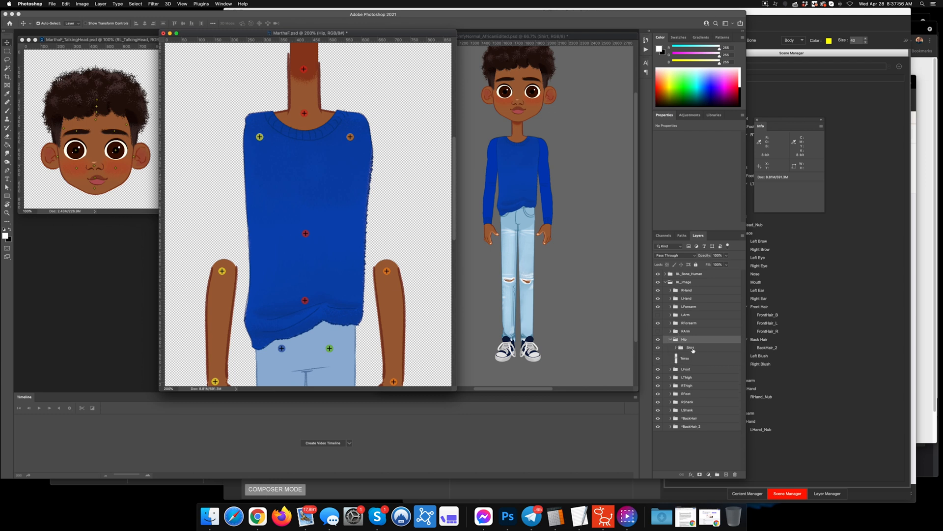
{"action": "left_click", "coordinate": [691, 348]}
{"action": "left_click", "coordinate": [691, 359], "text": "shift"}
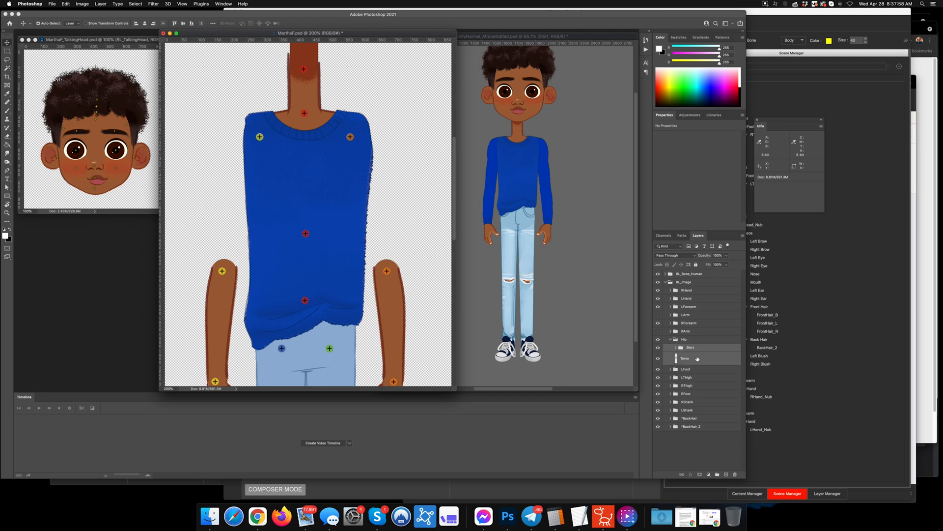
{"action": "key", "text": "super+s"}
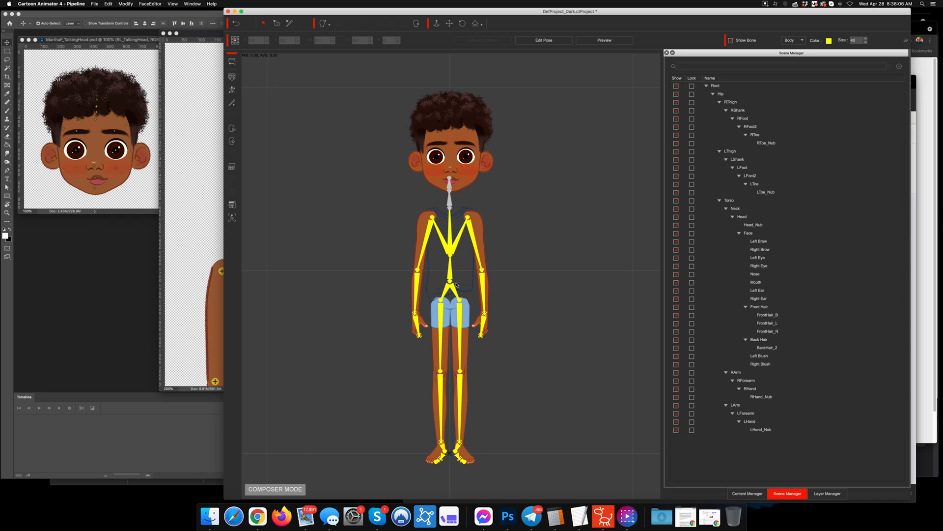
Step: Examine the updated shirt around the Torso bone in Cartoon Animator, return to Photoshop and collapse the Hip group
{"action": "scroll", "coordinate": [468, 233], "scroll_direction": "up", "scroll_amount": 5}
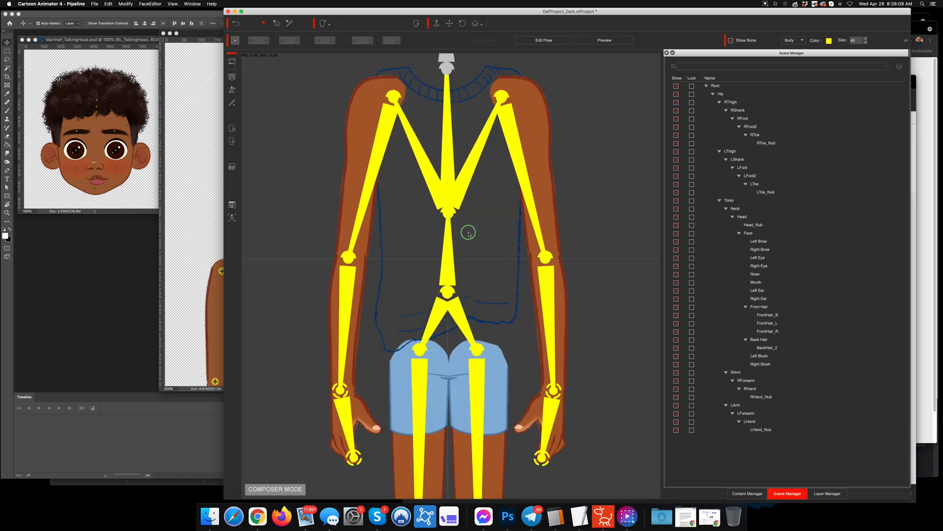
{"action": "scroll", "coordinate": [468, 233], "scroll_direction": "down", "scroll_amount": 1}
{"action": "left_click_drag", "start_coordinate": [473, 158], "coordinate": [474, 183]}
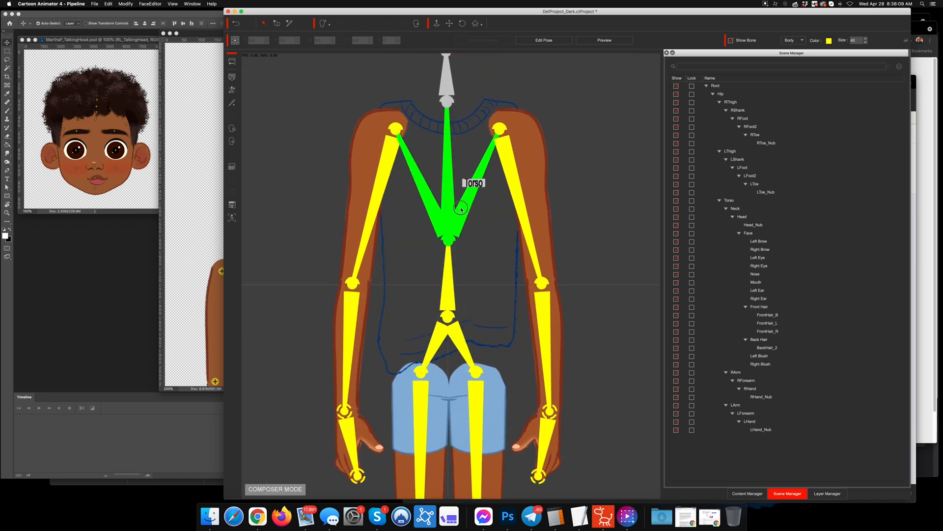
{"action": "left_click", "coordinate": [205, 210]}
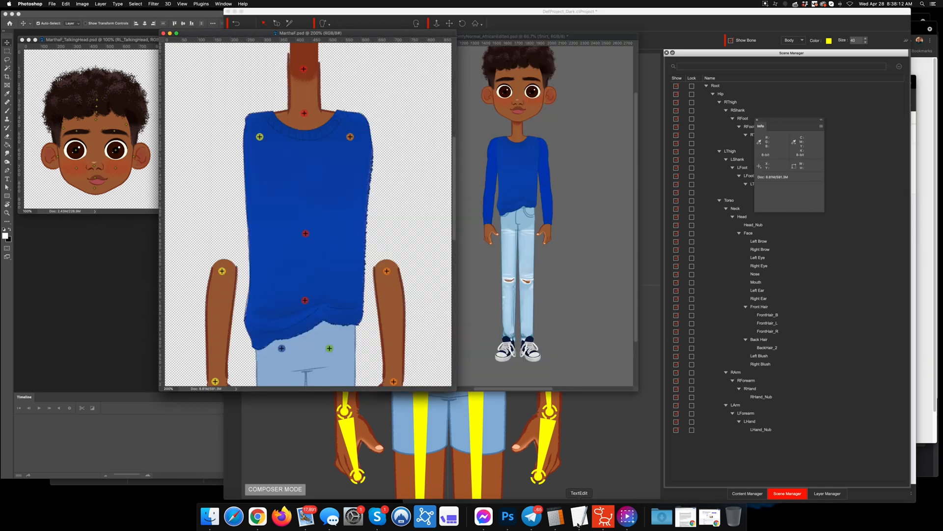
{"action": "left_click", "coordinate": [508, 516]}
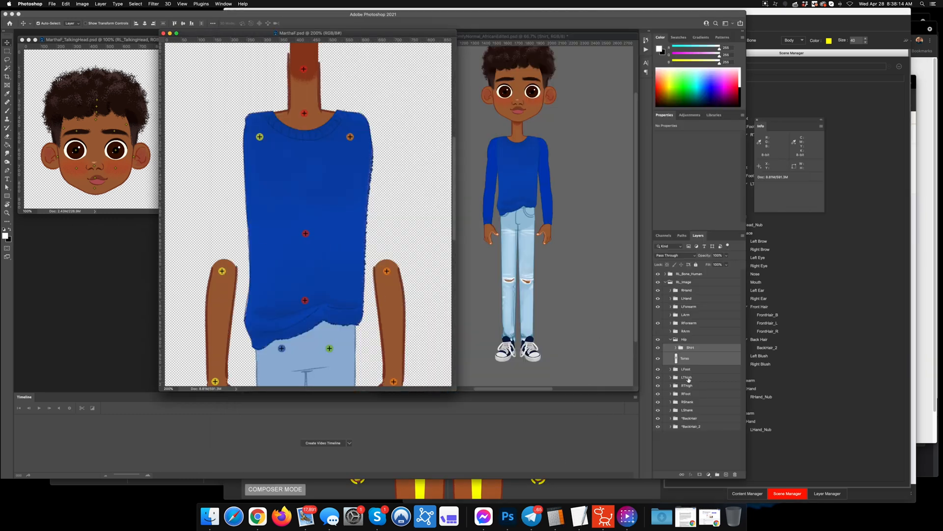
{"action": "left_click", "coordinate": [670, 340]}
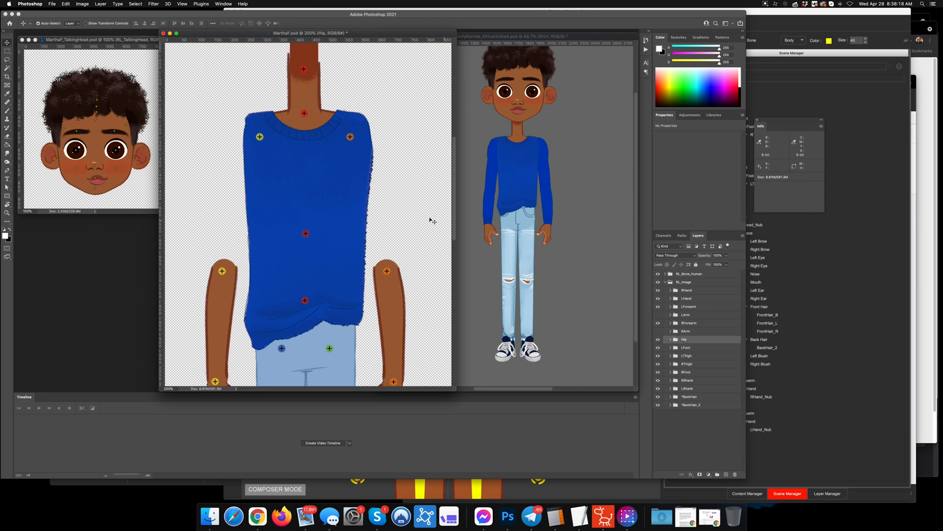
{"action": "left_click", "coordinate": [582, 38]}
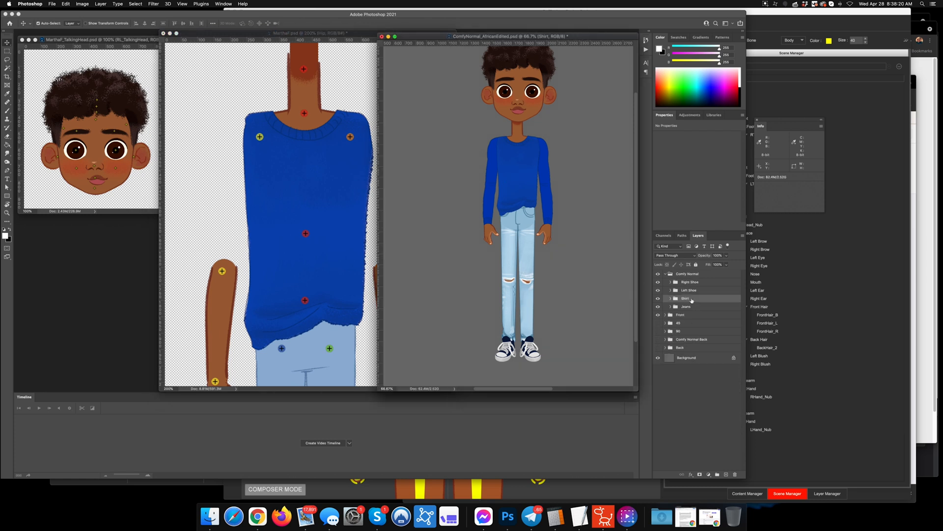
{"action": "left_click", "coordinate": [307, 220]}
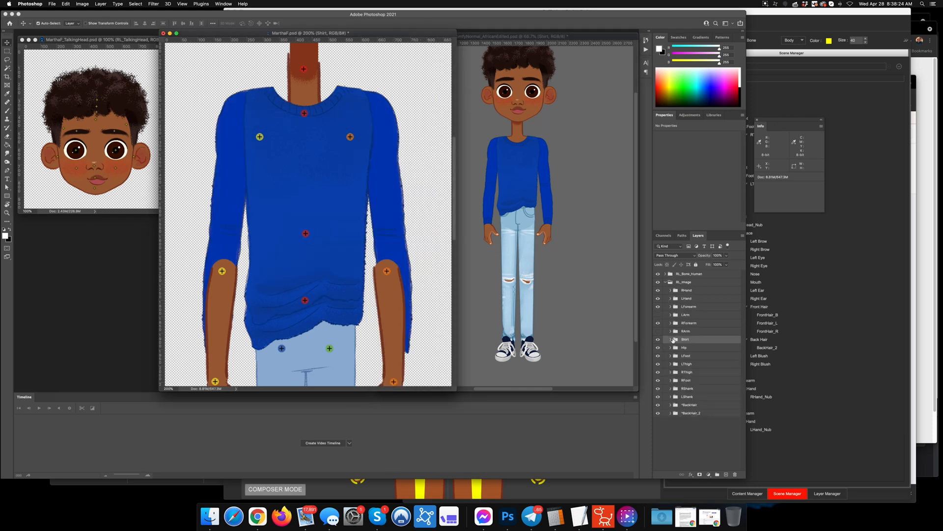
{"action": "key", "text": "Delete"}
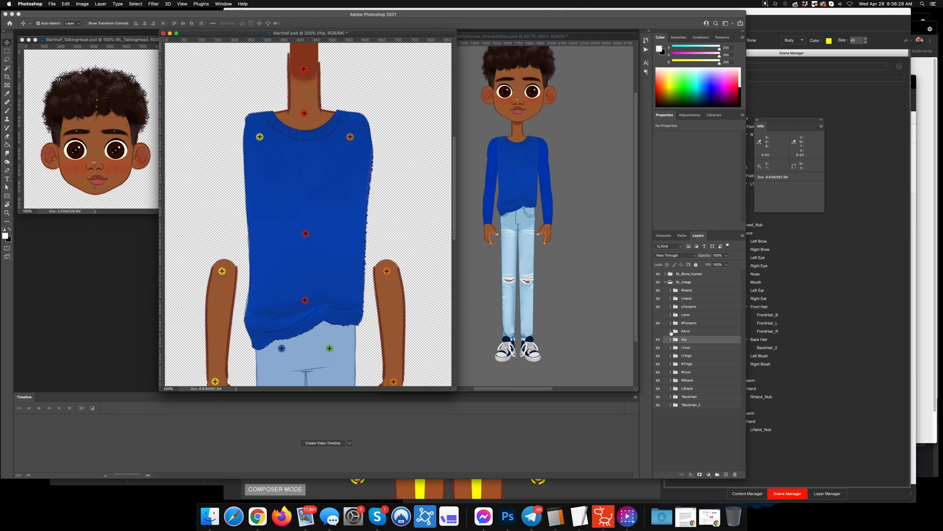
Step: Show the RArm group and copy the outfit's Shirt group into it above the Arm layer
{"action": "left_click", "coordinate": [671, 330]}
{"action": "left_click", "coordinate": [658, 331]}
{"action": "left_click", "coordinate": [687, 343]}
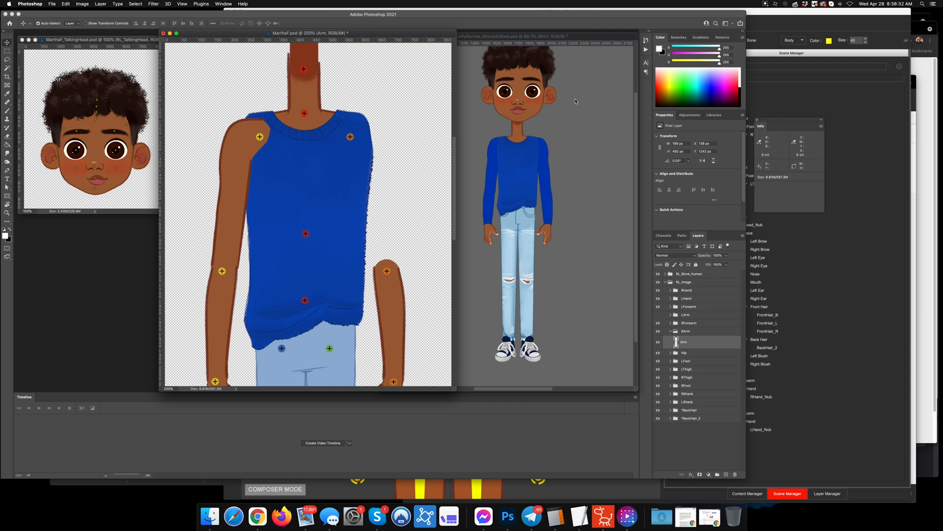
{"action": "left_click", "coordinate": [577, 35]}
{"action": "left_click_drag", "start_coordinate": [688, 299], "coordinate": [329, 274]}
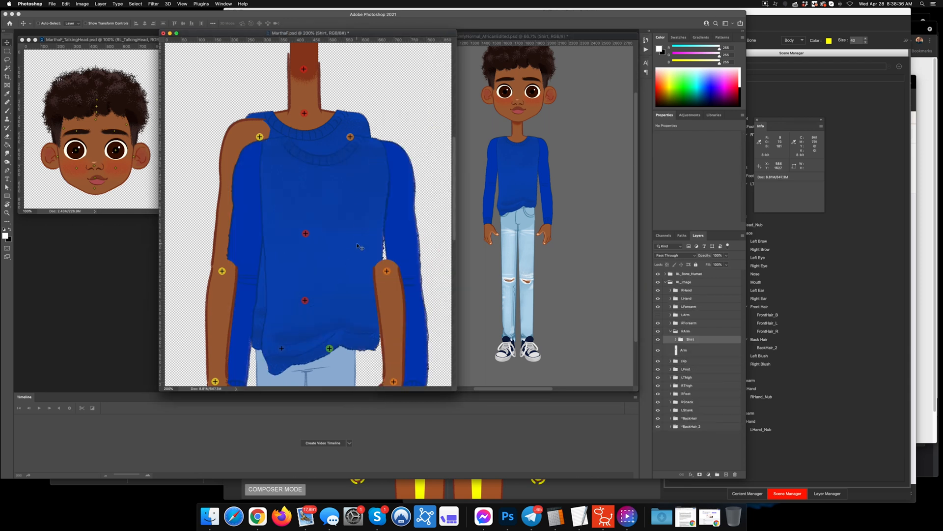
Step: Align the RArm group's Shirt copy with the shirt torso already on the body using Free Transform
{"action": "key", "text": "ctrl+t"}
{"action": "left_click_drag", "start_coordinate": [356, 244], "coordinate": [341, 220]}
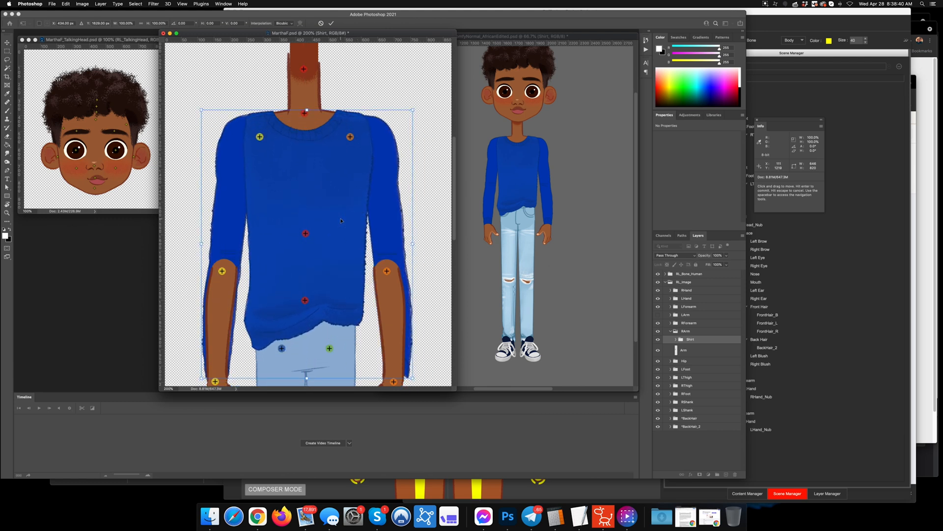
{"action": "key", "text": "Left"}
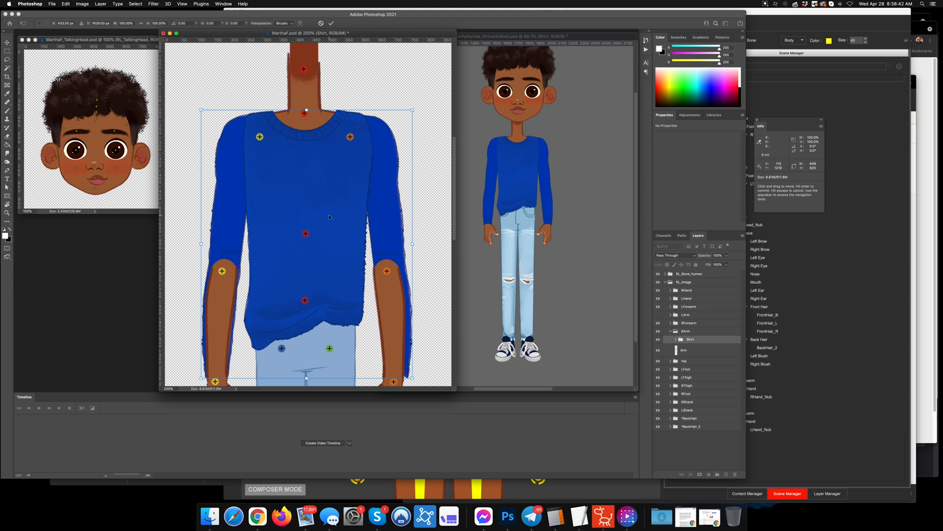
Step: Delete the inner Shirt group from the RArm group's Shirt copy, keeping only the two sleeve groups
{"action": "left_click", "coordinate": [676, 339]}
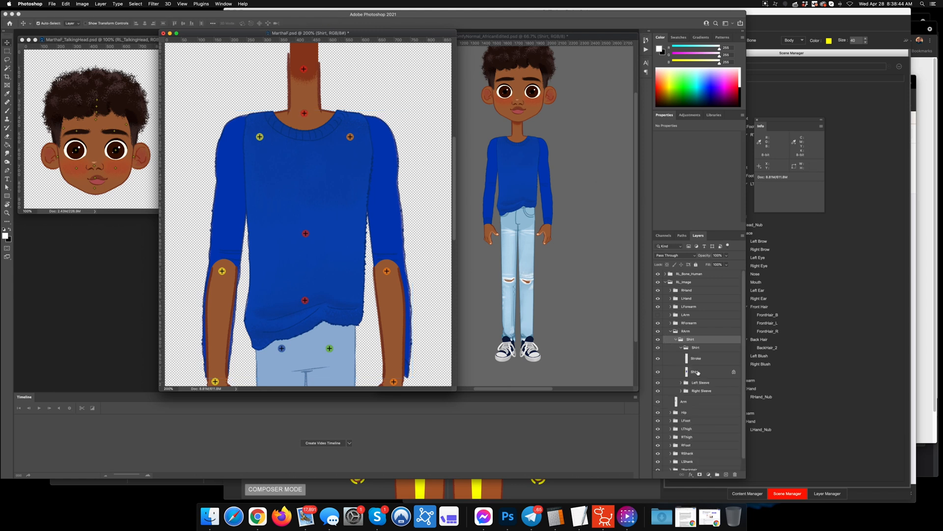
{"action": "left_click", "coordinate": [682, 348]}
{"action": "left_click", "coordinate": [701, 348]}
{"action": "key", "text": "Delete"}
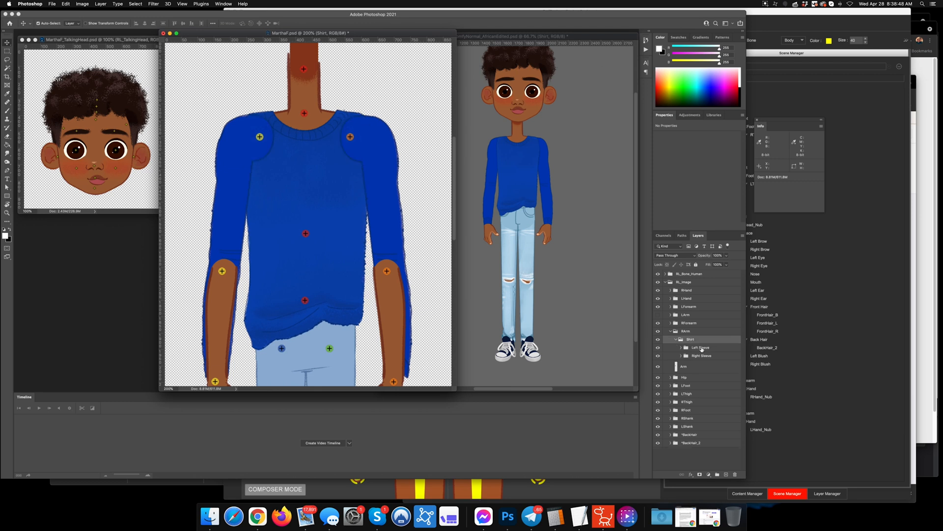
Step: Check which sleeve is which by toggling visibility, hide Left Sleeve and move it from RArm's Shirt group into LArm
{"action": "left_click", "coordinate": [659, 356]}
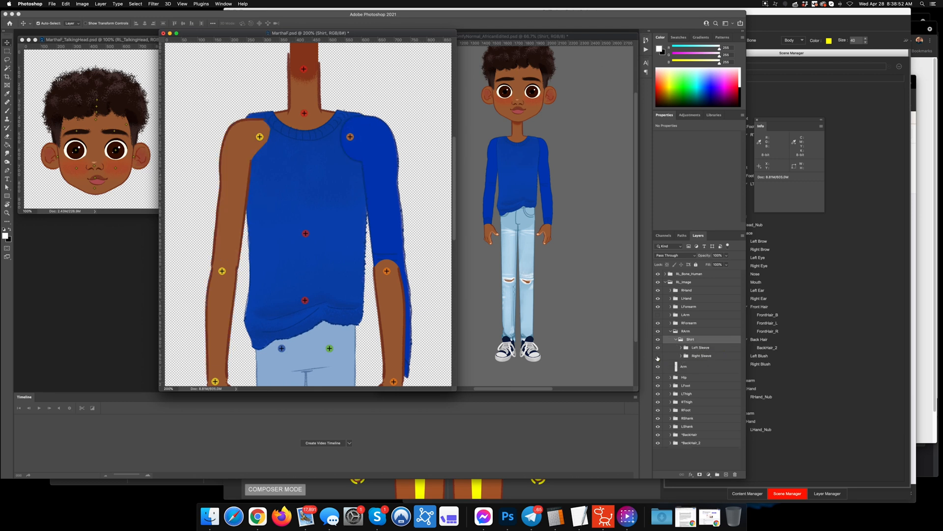
{"action": "left_click", "coordinate": [658, 355]}
{"action": "left_click", "coordinate": [658, 347]}
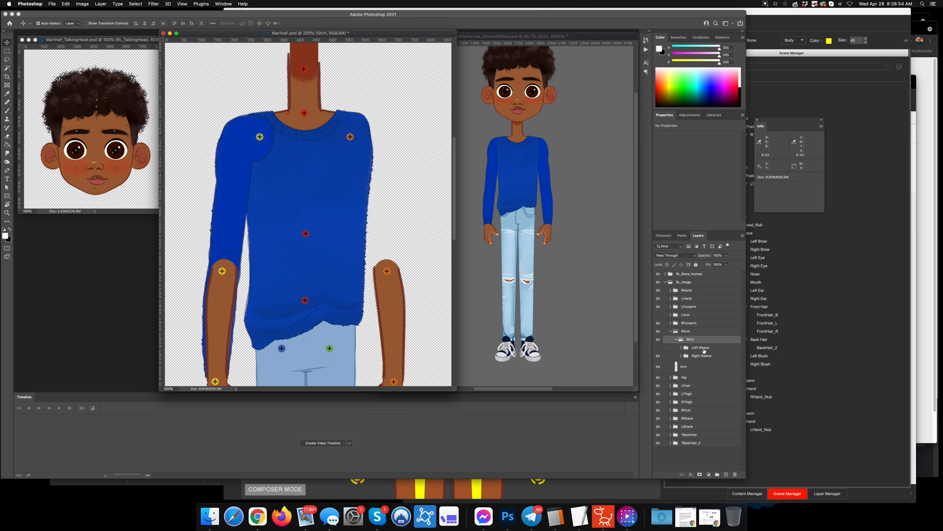
{"action": "left_click_drag", "start_coordinate": [703, 348], "coordinate": [694, 317]}
{"action": "left_click", "coordinate": [671, 315]}
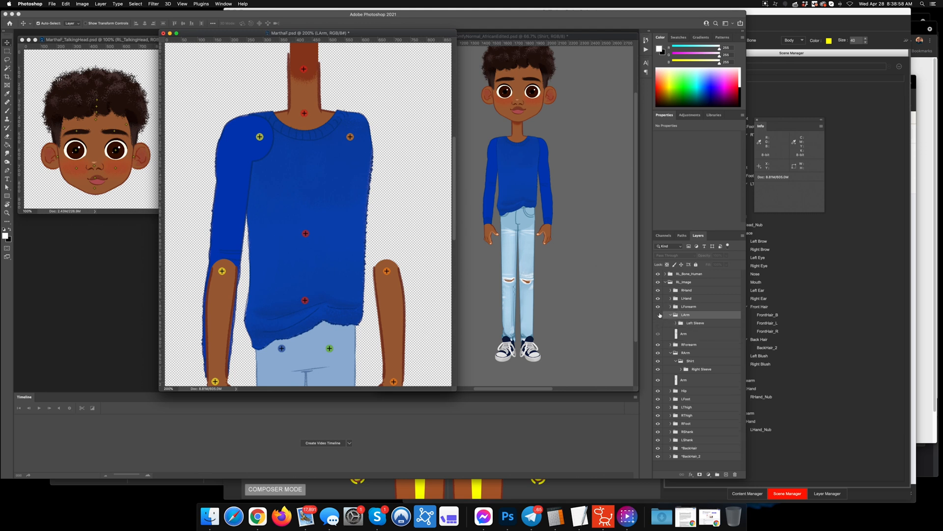
Step: Make the Left Sleeve visible over the left arm, and hide the LArm group again
{"action": "left_click", "coordinate": [658, 314]}
{"action": "left_click", "coordinate": [659, 323]}
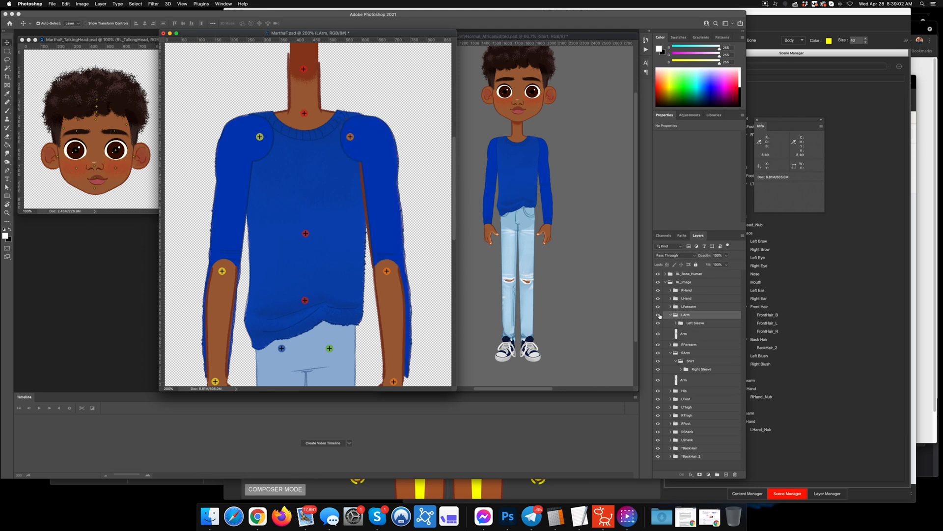
{"action": "left_click", "coordinate": [658, 315]}
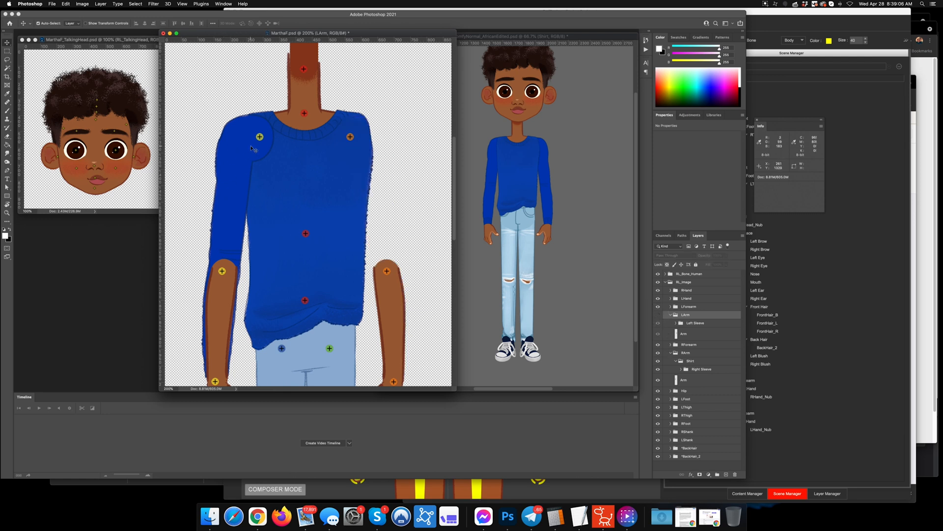
Step: Collapse the LArm group and open the Right Sleeve group inside RArm's Shirt group to select its Stroke layer
{"action": "left_click", "coordinate": [671, 315]}
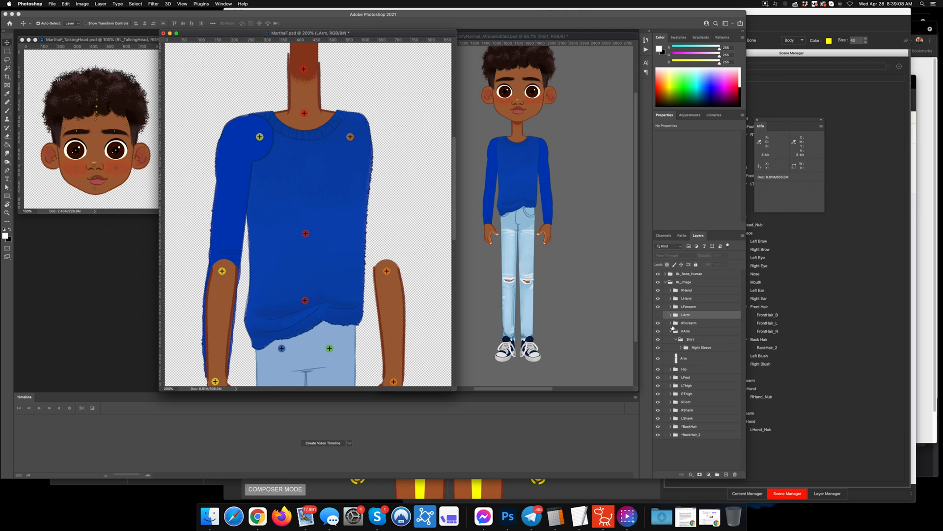
{"action": "left_click", "coordinate": [670, 331]}
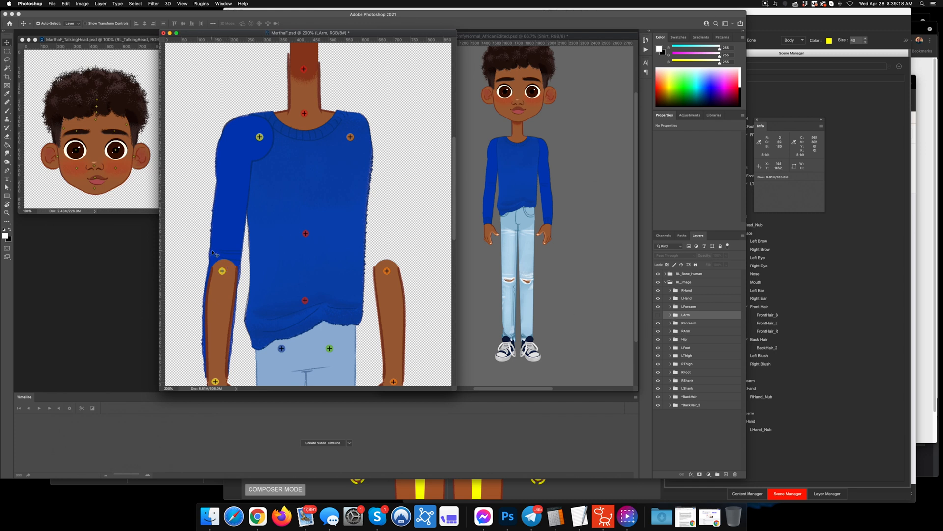
{"action": "left_click", "coordinate": [229, 229]}
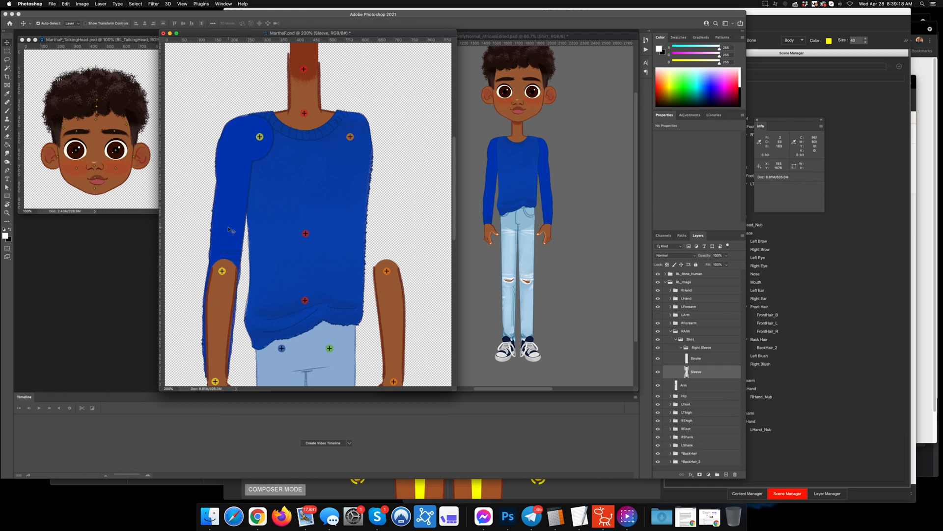
{"action": "left_click", "coordinate": [681, 348]}
{"action": "left_click", "coordinate": [677, 339]}
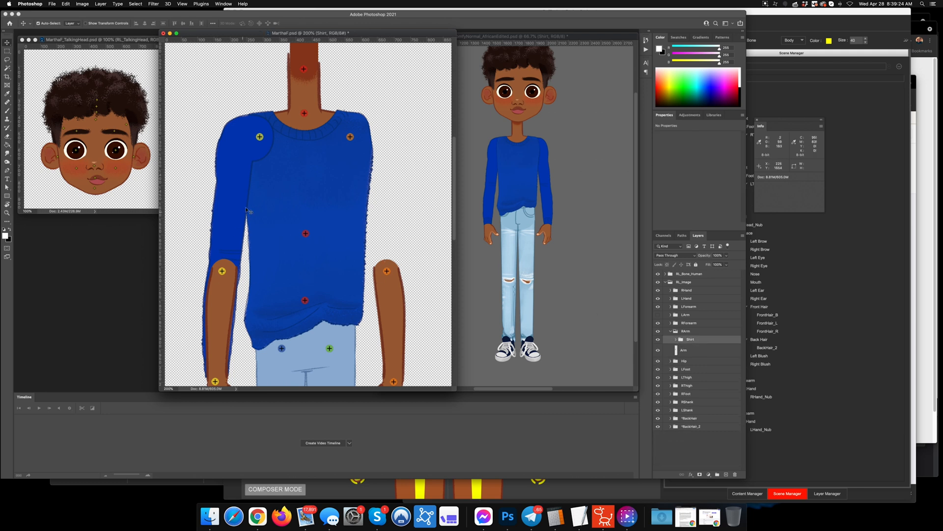
{"action": "left_click", "coordinate": [677, 340]}
{"action": "left_click", "coordinate": [681, 348]}
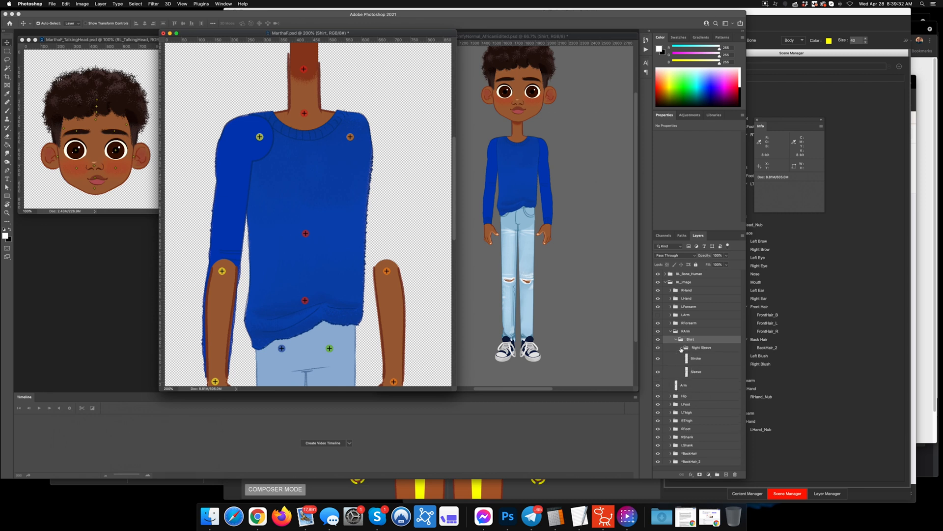
{"action": "left_click", "coordinate": [699, 360]}
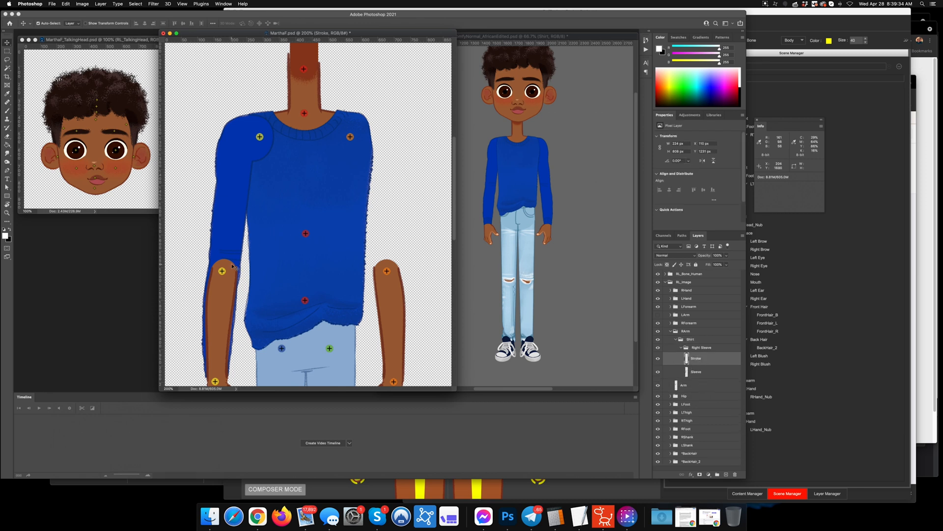
Step: Hide the RForearm group and move the Arm layer above the Shirt group inside RArm
{"action": "left_click_drag", "start_coordinate": [308, 308], "coordinate": [310, 206]}
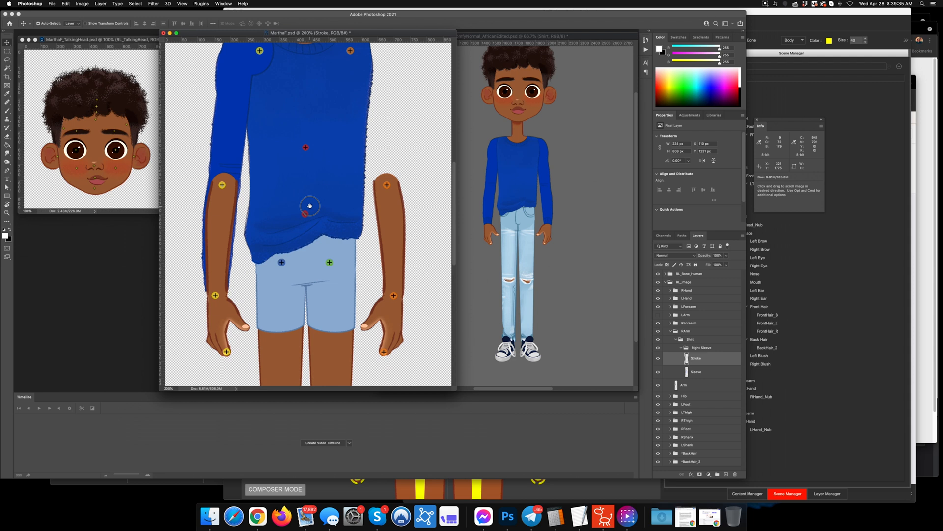
{"action": "left_click", "coordinate": [218, 307]}
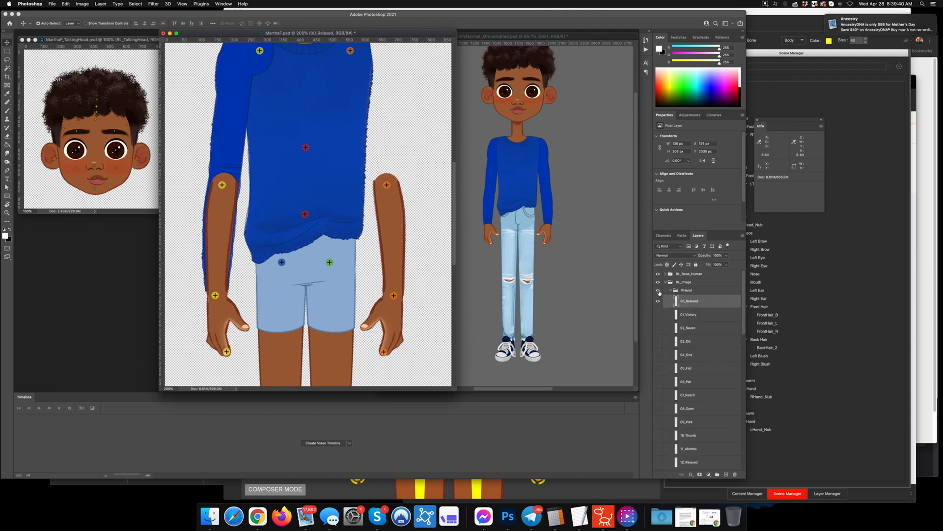
{"action": "left_click", "coordinate": [671, 291]}
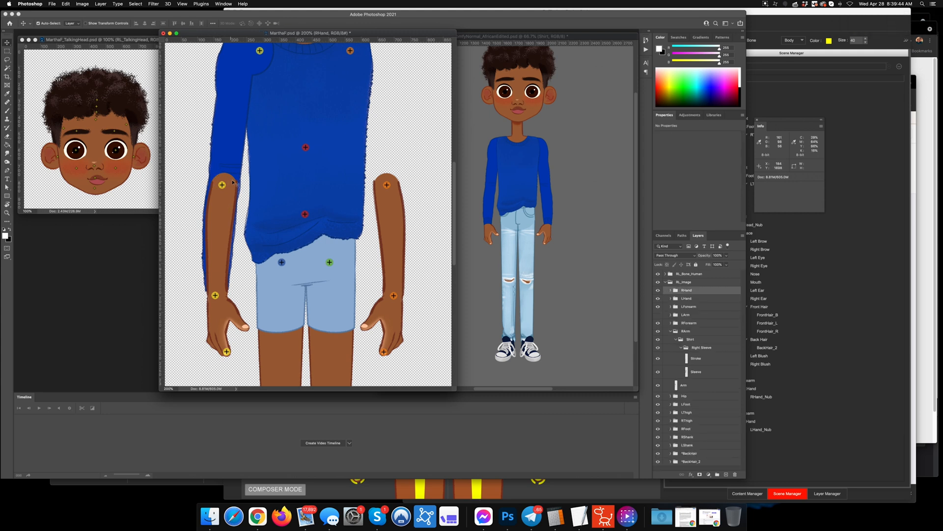
{"action": "left_click", "coordinate": [229, 196]}
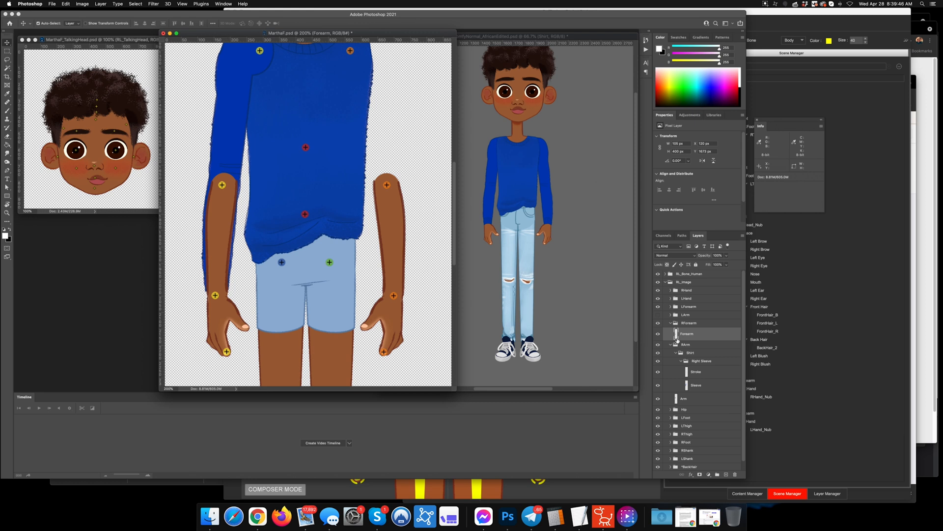
{"action": "left_click", "coordinate": [658, 323]}
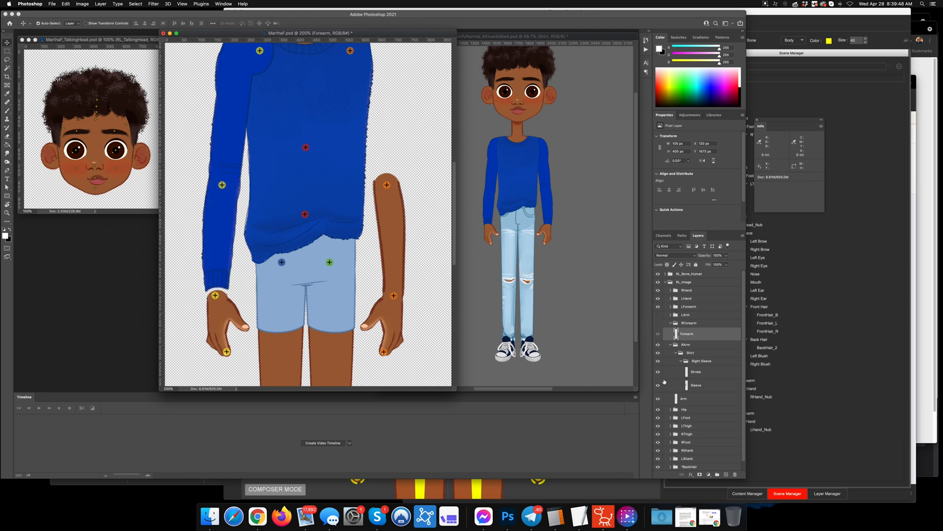
{"action": "left_click_drag", "start_coordinate": [685, 399], "coordinate": [686, 350]}
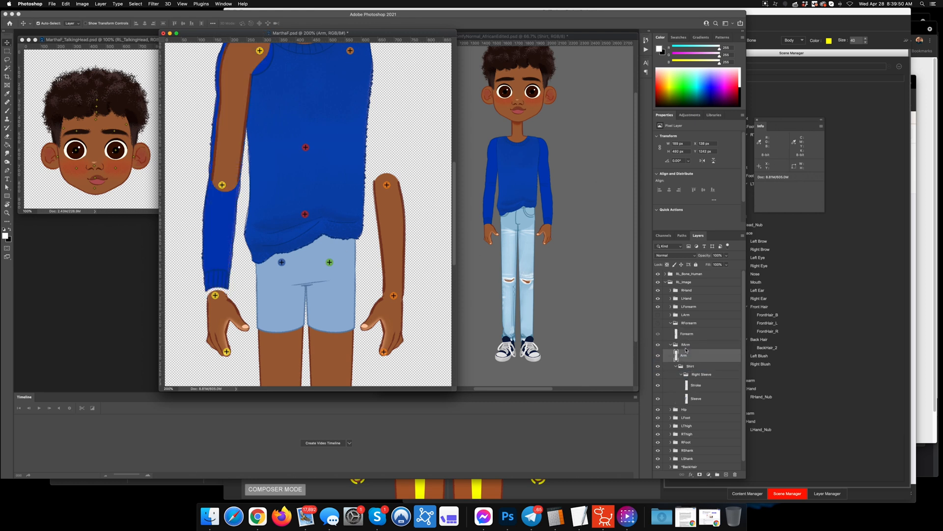
{"action": "scroll", "coordinate": [320, 147], "scroll_direction": "up", "scroll_amount": 3}
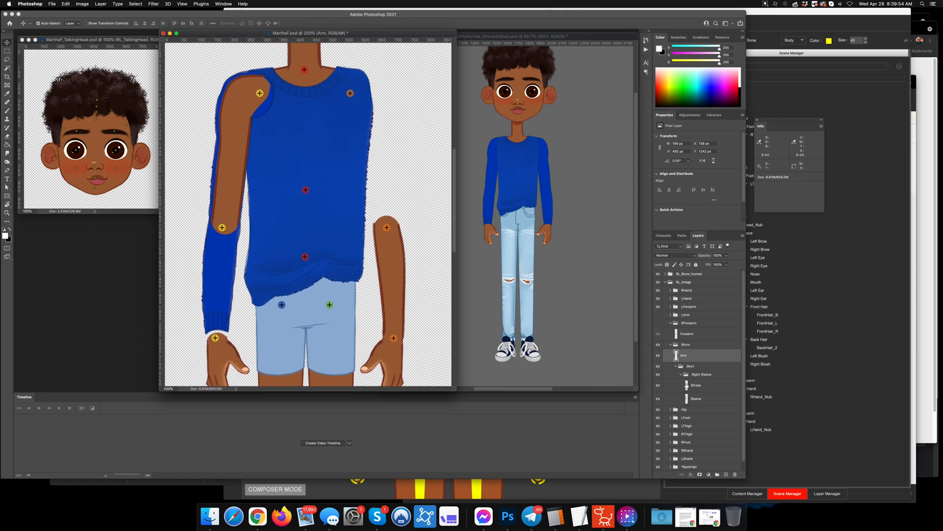
Step: Add a layer mask to the right sleeve's Stroke layer and set the brush to 100% flow, full hardness and a larger size
{"action": "left_click", "coordinate": [711, 391]}
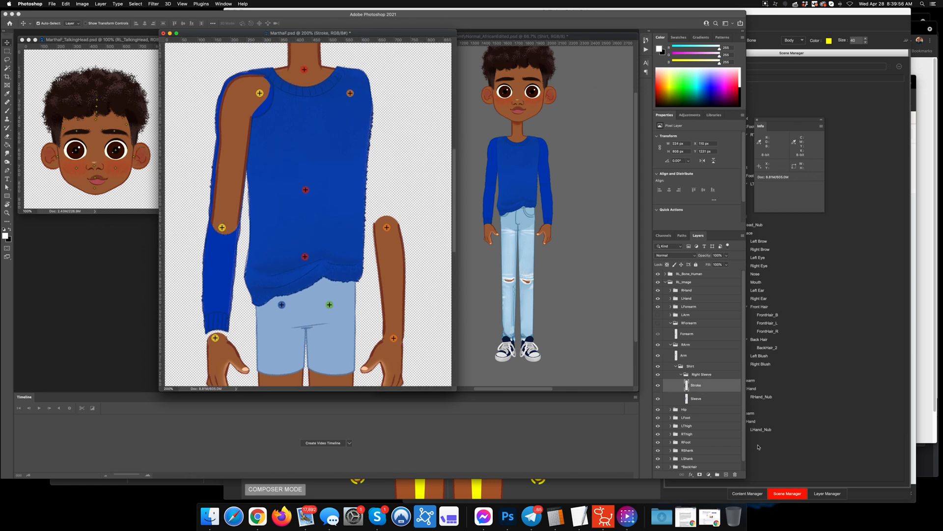
{"action": "left_click", "coordinate": [700, 475]}
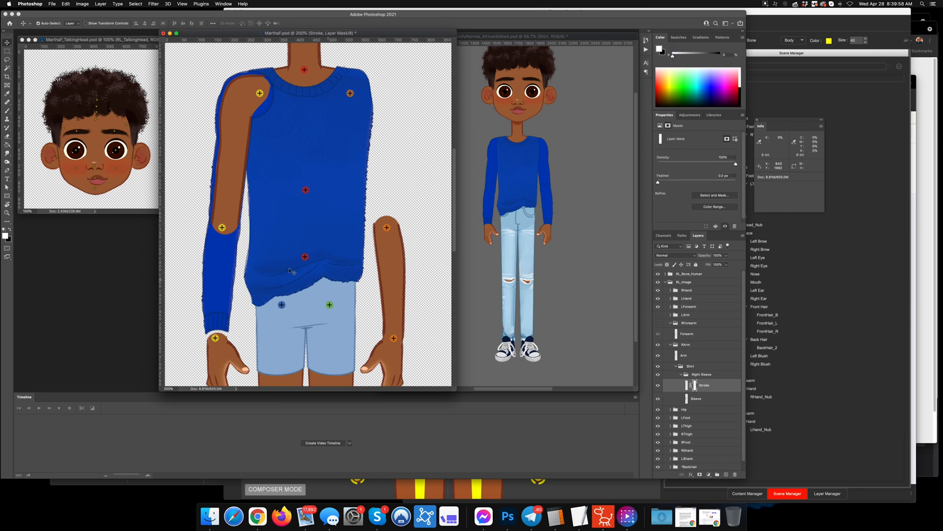
{"action": "key", "text": "b"}
{"action": "left_click", "coordinate": [191, 23]}
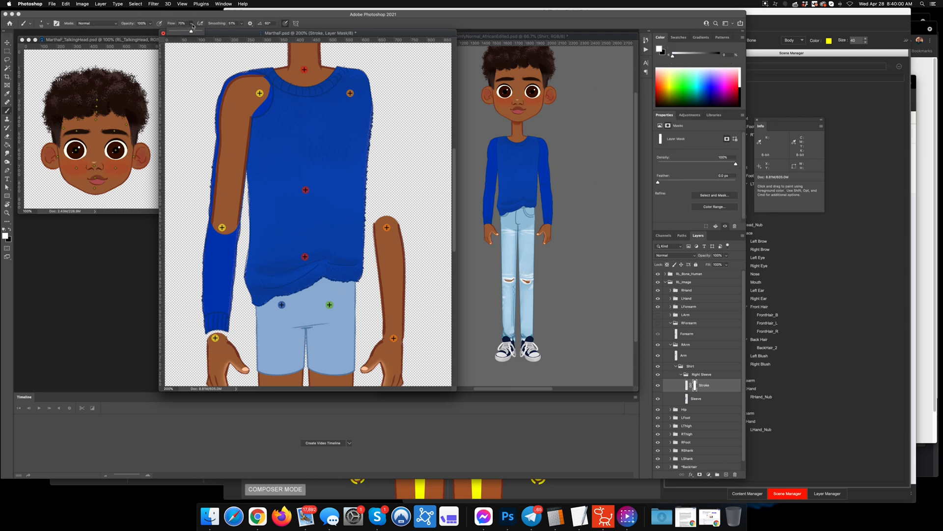
{"action": "left_click_drag", "start_coordinate": [193, 32], "coordinate": [217, 30]}
{"action": "left_click", "coordinate": [46, 24]}
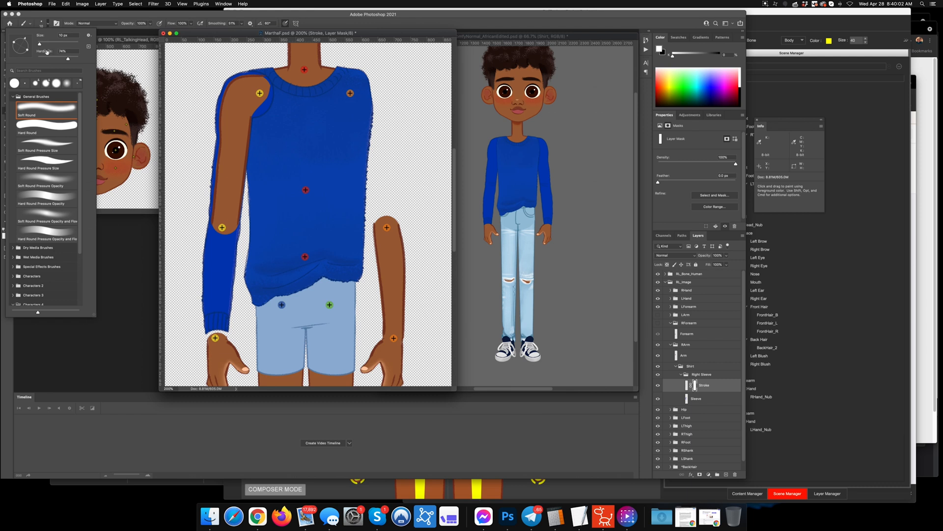
{"action": "left_click_drag", "start_coordinate": [69, 60], "coordinate": [100, 56]}
{"action": "left_click_drag", "start_coordinate": [39, 44], "coordinate": [43, 43]}
Step: Paint black on the Stroke layer's mask to hide the right sleeve's outline along the forearm and cuff
{"action": "left_click", "coordinate": [231, 247]}
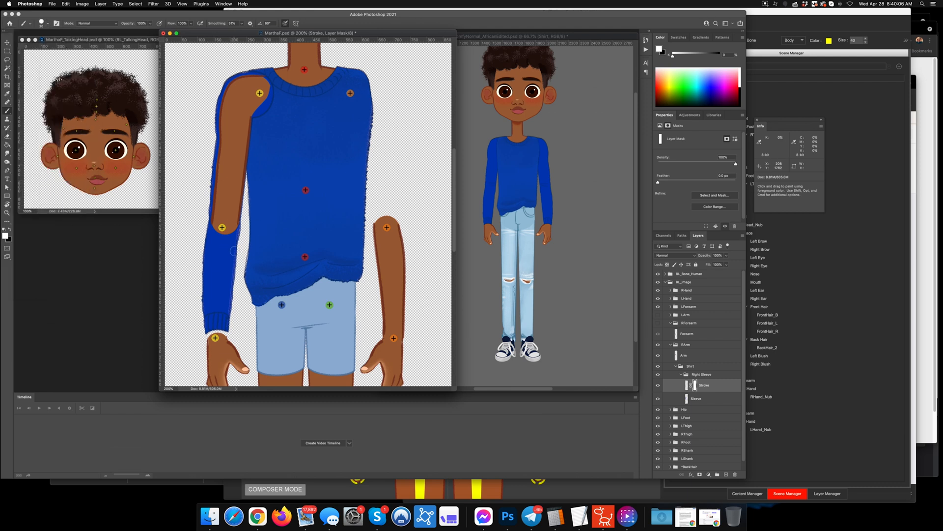
{"action": "key", "text": "x"}
{"action": "mouse_move", "coordinate": [244, 257]}
{"action": "left_mouse_down"}
{"action": "mouse_move", "coordinate": [227, 327]}
{"action": "mouse_move", "coordinate": [211, 331]}
{"action": "mouse_move", "coordinate": [201, 275]}
{"action": "left_mouse_up"}
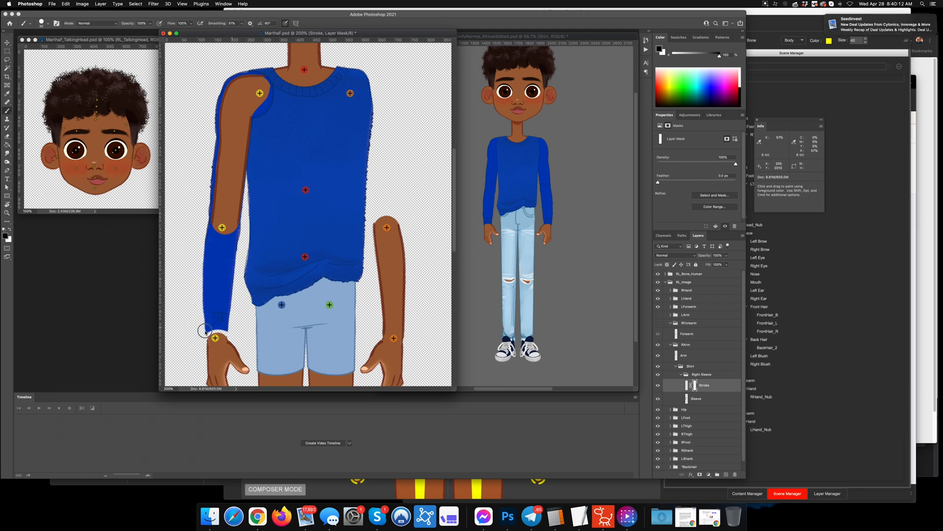
Step: Add a layer mask to the Sleeve layer and mask out a band across the right sleeve just below the elbow
{"action": "left_click", "coordinate": [693, 399]}
{"action": "left_click_drag", "start_coordinate": [196, 247], "coordinate": [237, 250]}
{"action": "key", "text": "super+z"}
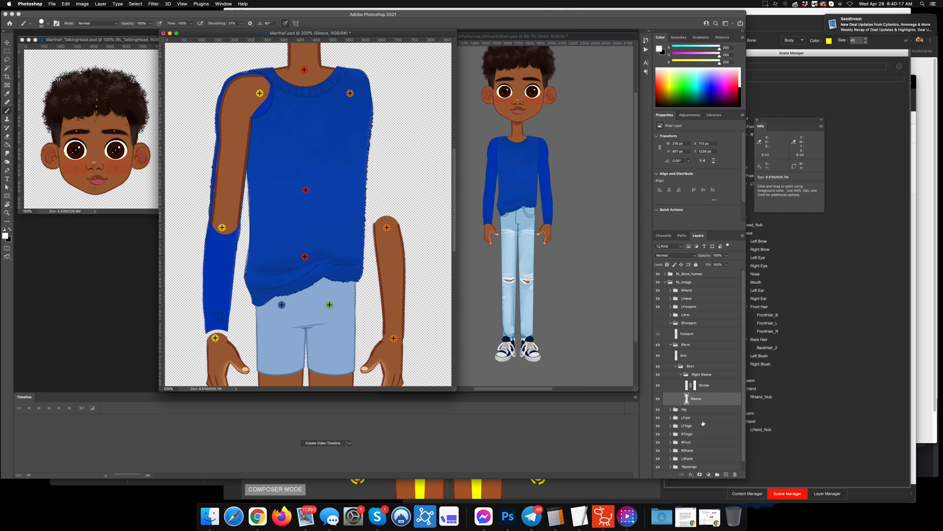
{"action": "left_click", "coordinate": [700, 475]}
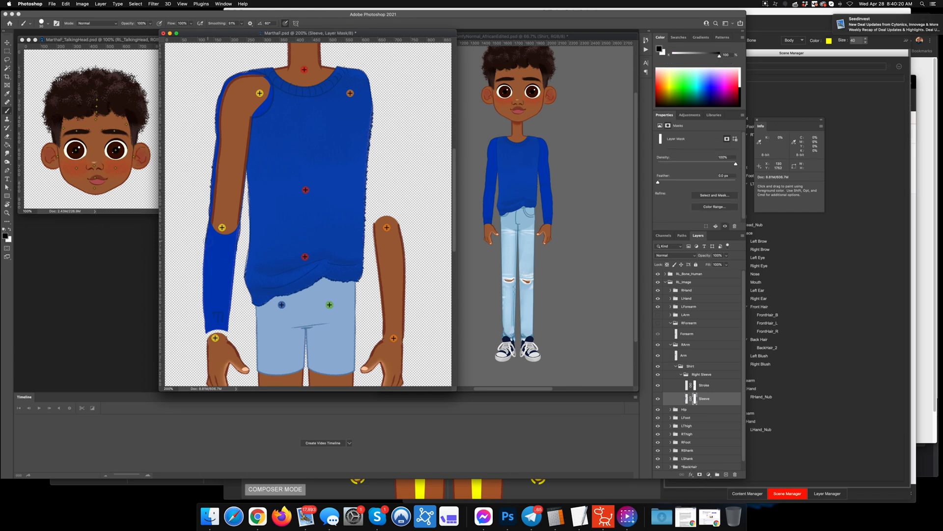
{"action": "left_click_drag", "start_coordinate": [206, 237], "coordinate": [240, 249]}
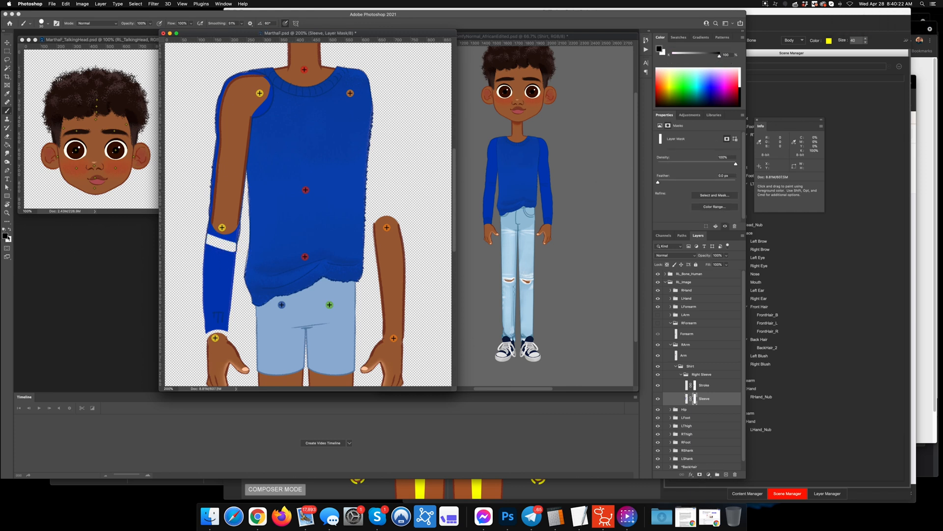
Step: Mask out the rest of the right sleeve below the elbow, rounding its end around the arm, and clear the leftover outlines on the Stroke mask
{"action": "key", "text": "x"}
{"action": "key", "text": "x"}
{"action": "mouse_move", "coordinate": [199, 240]}
{"action": "left_mouse_down"}
{"action": "mouse_move", "coordinate": [240, 255]}
{"action": "mouse_move", "coordinate": [196, 250]}
{"action": "mouse_move", "coordinate": [234, 264]}
{"action": "mouse_move", "coordinate": [204, 264]}
{"action": "mouse_move", "coordinate": [238, 258]}
{"action": "mouse_move", "coordinate": [238, 270]}
{"action": "mouse_move", "coordinate": [222, 262]}
{"action": "mouse_move", "coordinate": [234, 284]}
{"action": "mouse_move", "coordinate": [228, 329]}
{"action": "mouse_move", "coordinate": [233, 285]}
{"action": "mouse_move", "coordinate": [203, 269]}
{"action": "mouse_move", "coordinate": [205, 332]}
{"action": "mouse_move", "coordinate": [220, 273]}
{"action": "mouse_move", "coordinate": [204, 336]}
{"action": "mouse_move", "coordinate": [231, 330]}
{"action": "mouse_move", "coordinate": [220, 303]}
{"action": "mouse_move", "coordinate": [225, 270]}
{"action": "mouse_move", "coordinate": [214, 311]}
{"action": "left_mouse_up"}
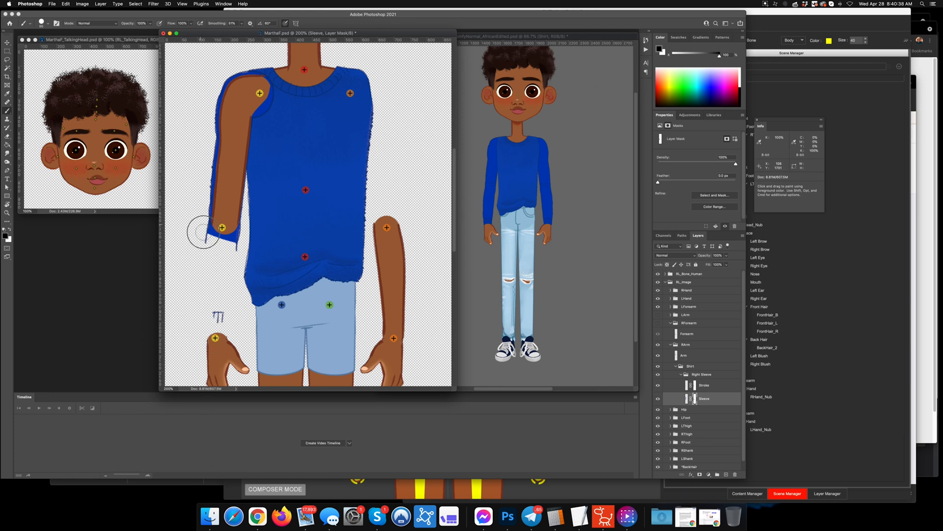
{"action": "mouse_move", "coordinate": [203, 232]}
{"action": "left_mouse_down"}
{"action": "mouse_move", "coordinate": [230, 240]}
{"action": "mouse_move", "coordinate": [248, 224]}
{"action": "left_mouse_up"}
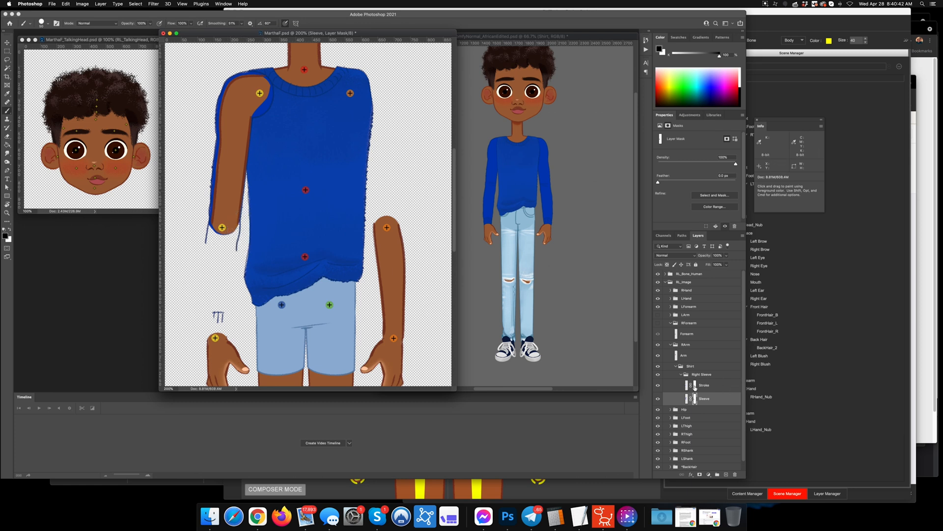
{"action": "left_click", "coordinate": [695, 387]}
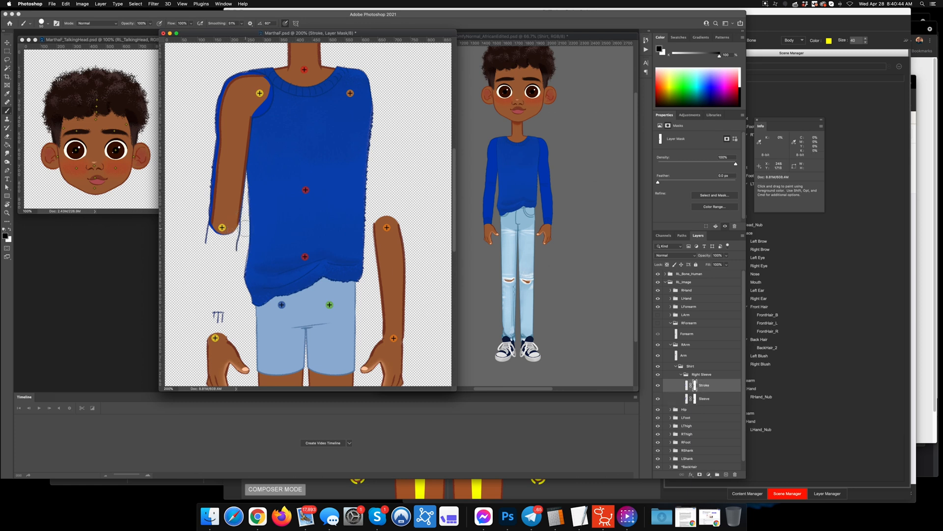
{"action": "mouse_move", "coordinate": [244, 228]}
{"action": "left_mouse_down"}
{"action": "mouse_move", "coordinate": [242, 247]}
{"action": "mouse_move", "coordinate": [229, 255]}
{"action": "mouse_move", "coordinate": [202, 230]}
{"action": "left_mouse_up"}
Step: Delete the Arm layer from the RArm group and make the RForearm group visible again
{"action": "left_click", "coordinate": [686, 355]}
{"action": "key", "text": "Delete"}
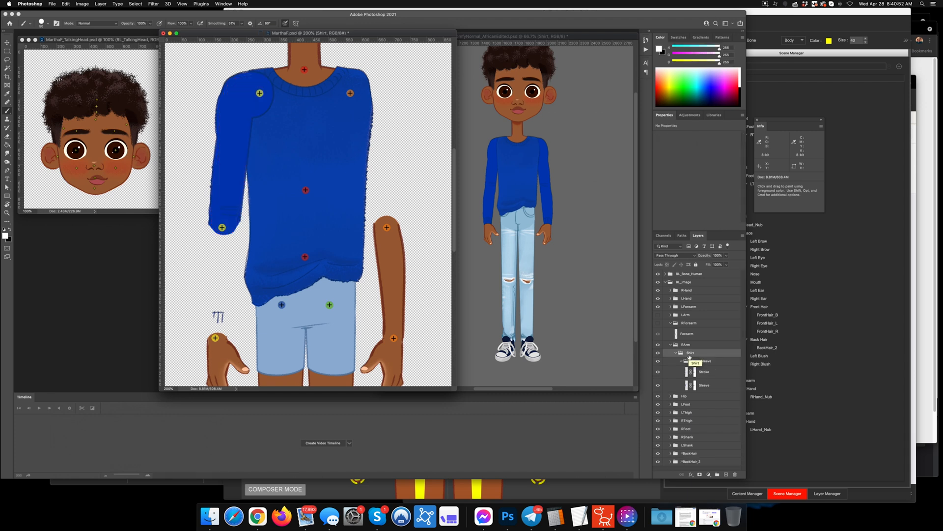
{"action": "key", "text": "v"}
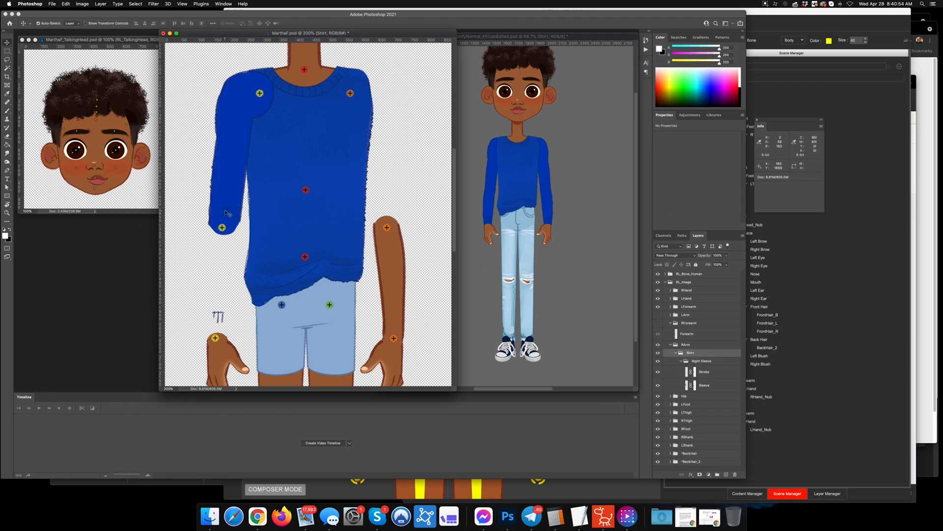
{"action": "left_click", "coordinate": [670, 344]}
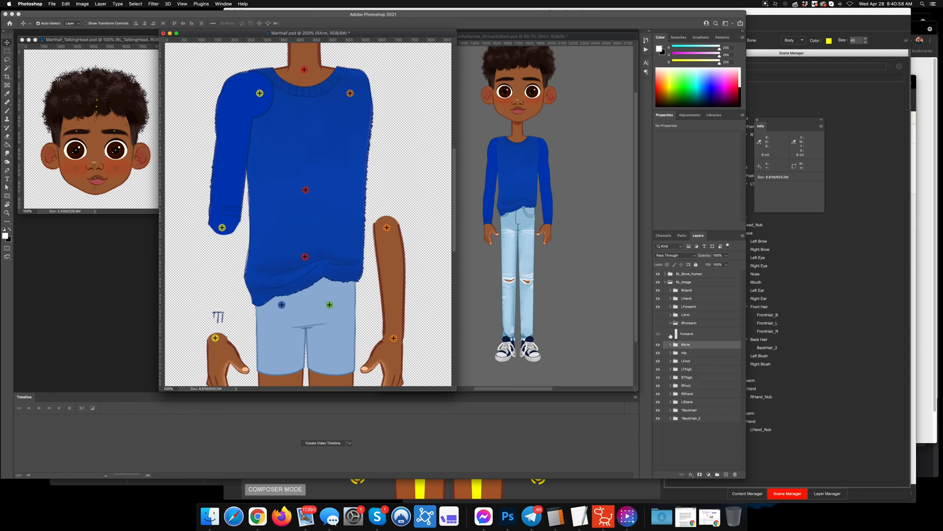
{"action": "left_click", "coordinate": [658, 323]}
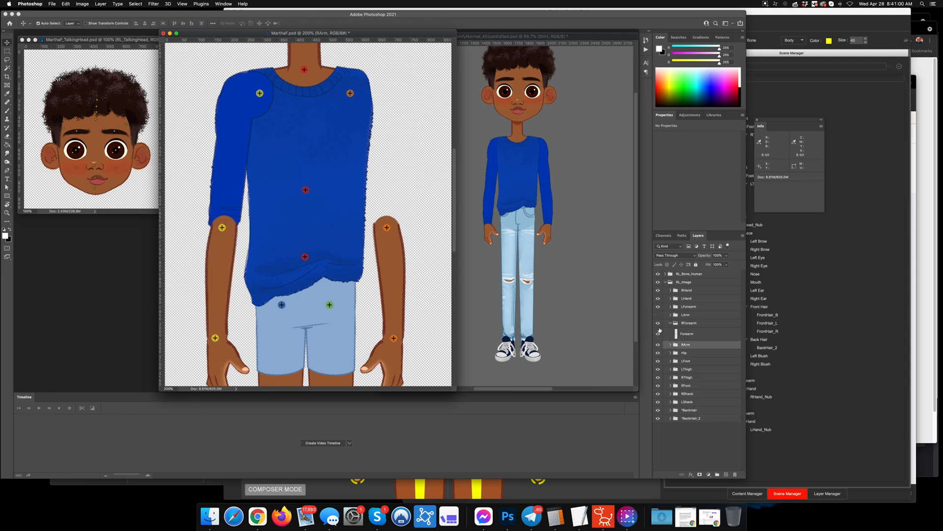
Step: Place a copy of the Right Sleeve group above the Forearm layer in RForearm, and move the original out of Shirt within RArm
{"action": "left_click", "coordinate": [670, 346]}
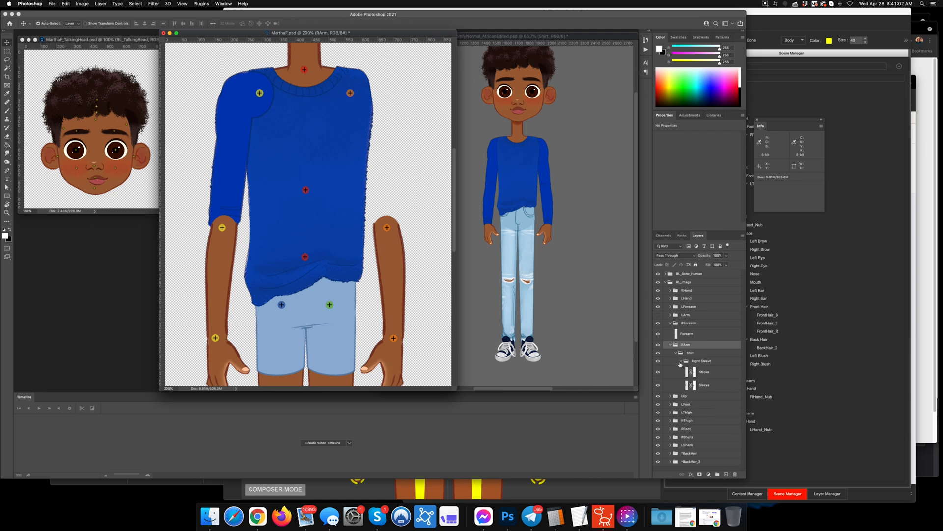
{"action": "left_click", "coordinate": [681, 361]}
{"action": "left_click_drag", "start_coordinate": [694, 362], "coordinate": [701, 332]}
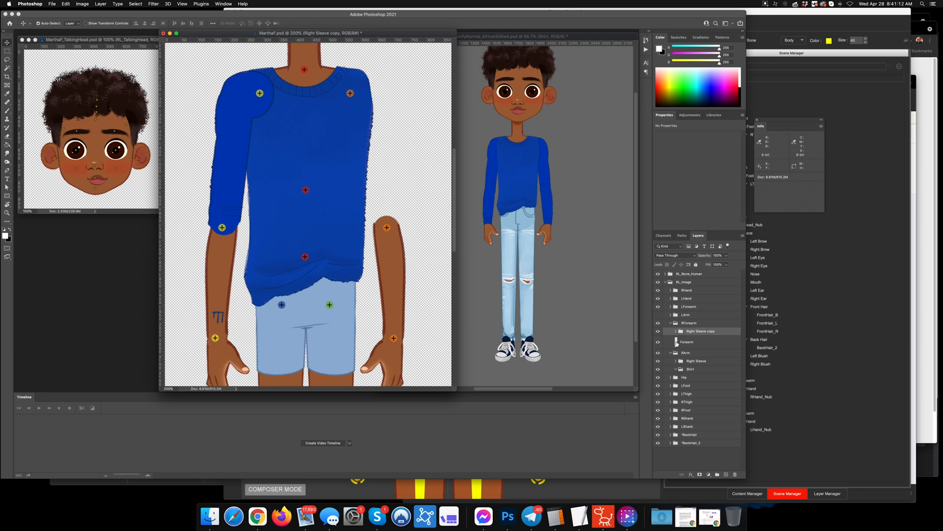
Step: Delete the layer masks from the Stroke and Sleeve layers in the Right Sleeve copy group without applying them
{"action": "left_click", "coordinate": [676, 331]}
{"action": "left_click", "coordinate": [689, 342]}
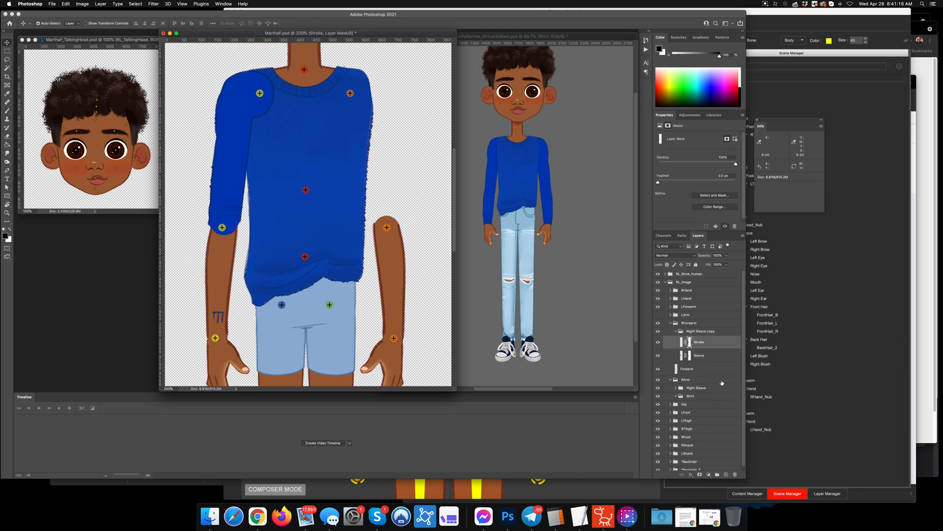
{"action": "mouse_move", "coordinate": [689, 343]}
{"action": "left_mouse_down"}
{"action": "mouse_move", "coordinate": [708, 454]}
{"action": "mouse_move", "coordinate": [736, 476]}
{"action": "left_mouse_up"}
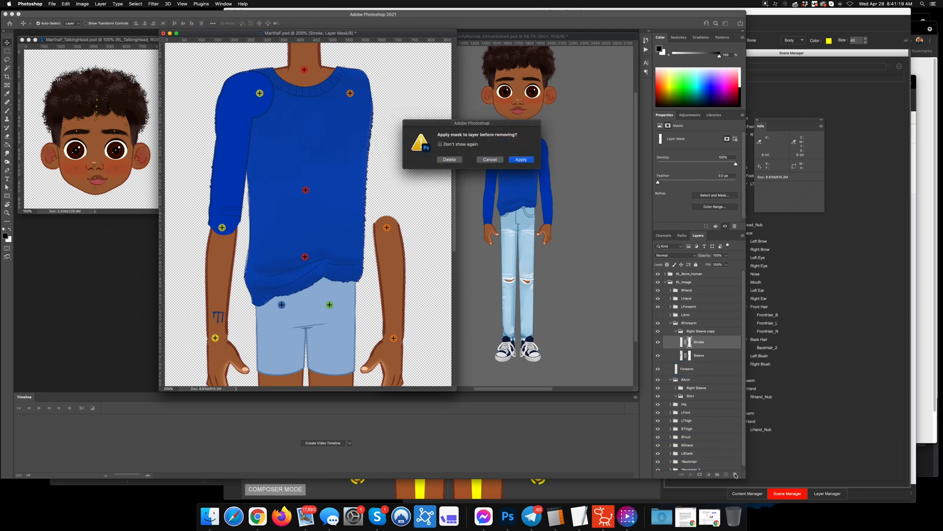
{"action": "left_click", "coordinate": [448, 160]}
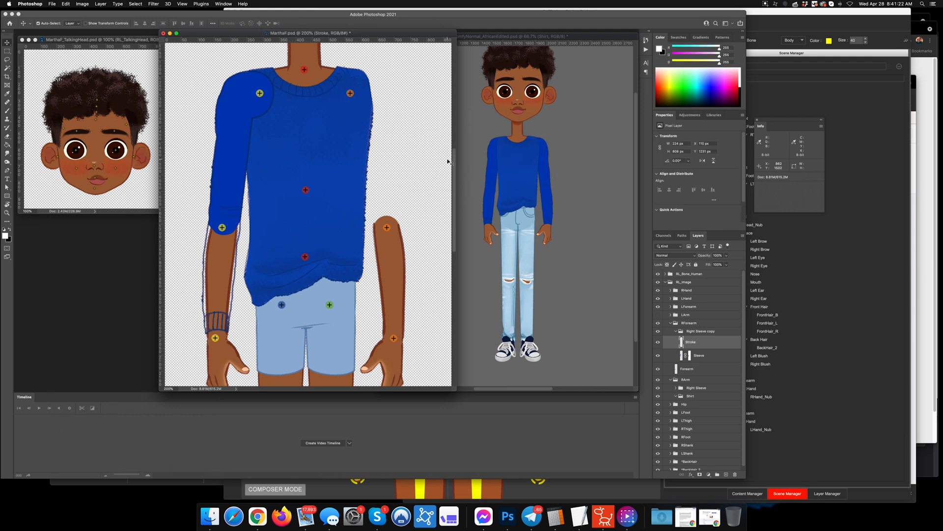
{"action": "left_click_drag", "start_coordinate": [694, 358], "coordinate": [735, 475]}
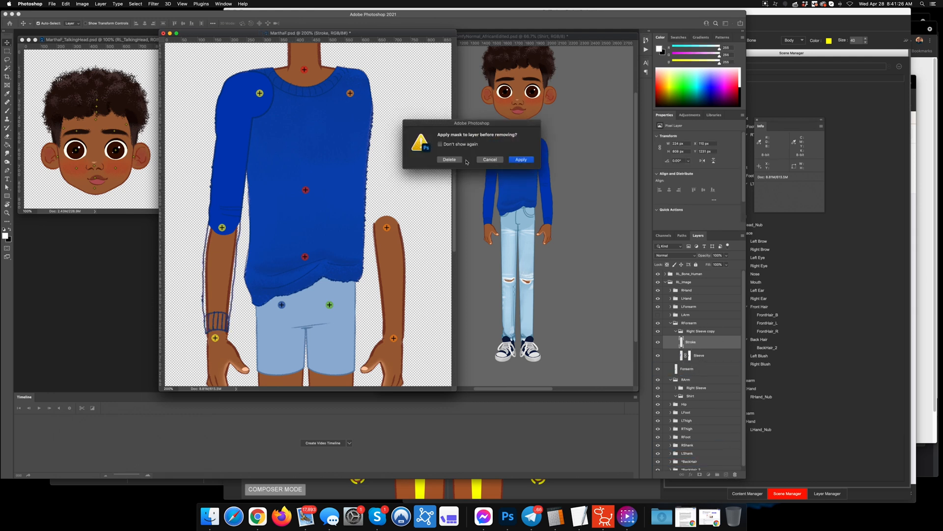
{"action": "left_click", "coordinate": [455, 160]}
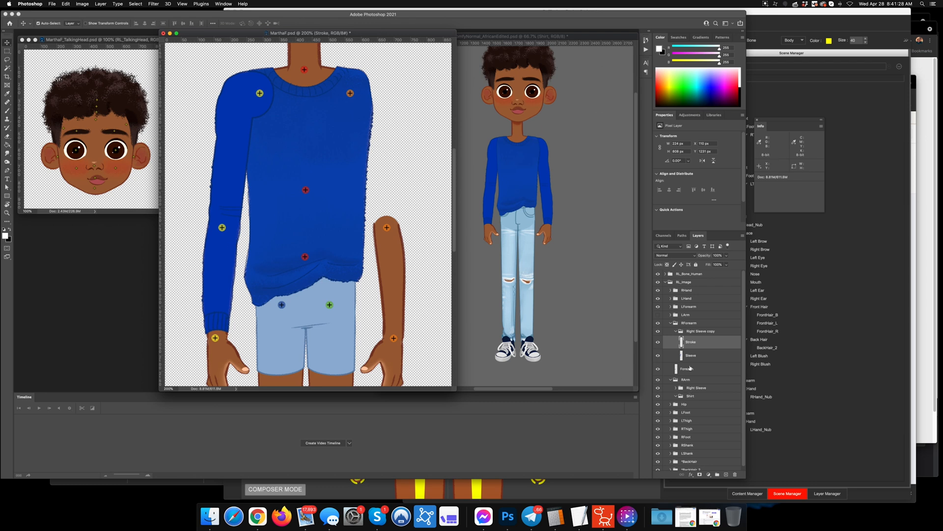
Step: Add new blank layer masks to the Stroke and Sleeve layers of the Right Sleeve copy group
{"action": "left_click", "coordinate": [700, 475]}
{"action": "left_click", "coordinate": [695, 357]}
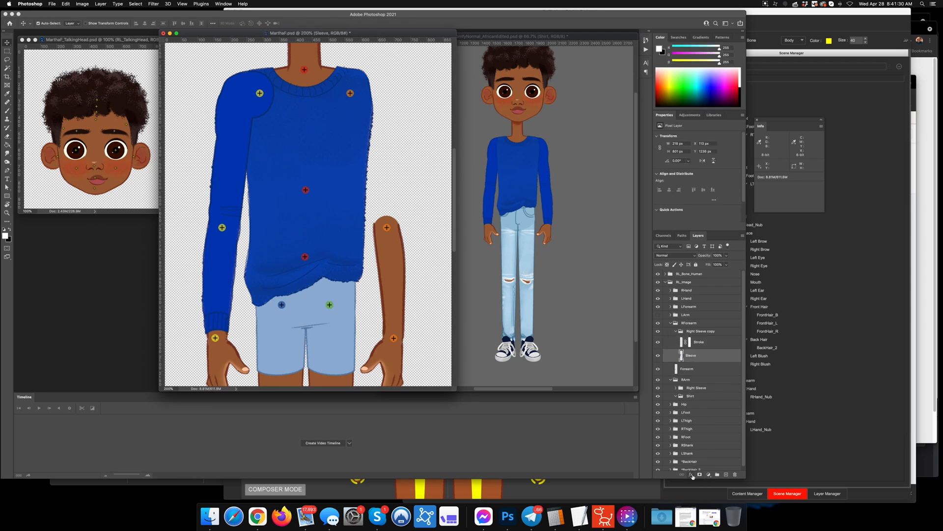
{"action": "left_click", "coordinate": [700, 476]}
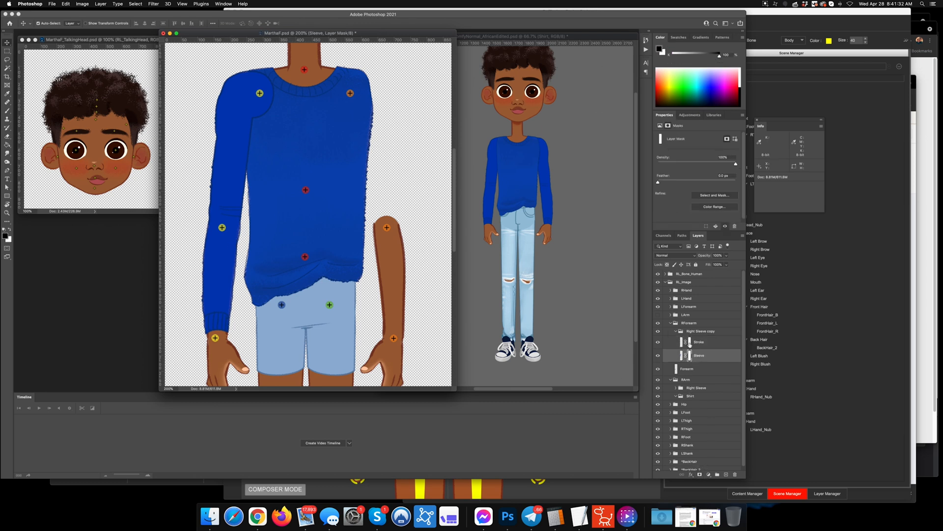
{"action": "left_click", "coordinate": [689, 344]}
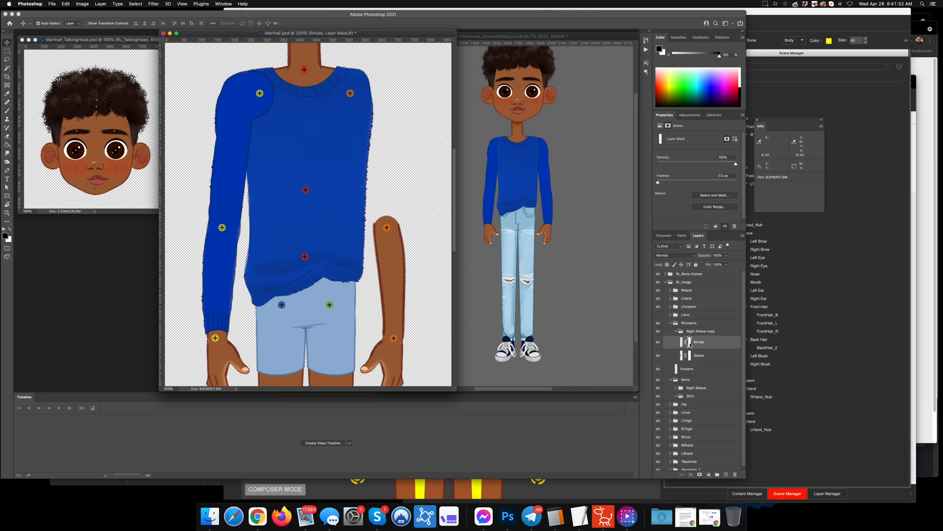
Step: Hide the RArm group and mask out the copied Sleeve layer above the elbow, rounding its upper end
{"action": "left_click", "coordinate": [659, 380]}
{"action": "key", "text": "b"}
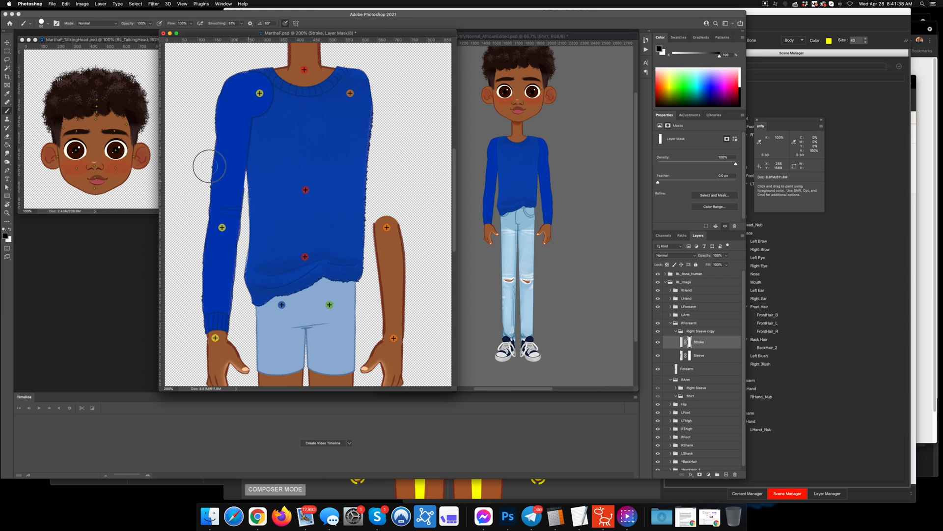
{"action": "left_click", "coordinate": [689, 355]}
{"action": "mouse_move", "coordinate": [237, 176]}
{"action": "left_mouse_down"}
{"action": "mouse_move", "coordinate": [300, 165]}
{"action": "mouse_move", "coordinate": [235, 145]}
{"action": "mouse_move", "coordinate": [218, 77]}
{"action": "mouse_move", "coordinate": [232, 84]}
{"action": "mouse_move", "coordinate": [244, 133]}
{"action": "mouse_move", "coordinate": [265, 115]}
{"action": "mouse_move", "coordinate": [238, 153]}
{"action": "mouse_move", "coordinate": [267, 85]}
{"action": "mouse_move", "coordinate": [206, 89]}
{"action": "mouse_move", "coordinate": [225, 99]}
{"action": "mouse_move", "coordinate": [239, 146]}
{"action": "mouse_move", "coordinate": [243, 137]}
{"action": "mouse_move", "coordinate": [230, 159]}
{"action": "mouse_move", "coordinate": [222, 122]}
{"action": "mouse_move", "coordinate": [216, 155]}
{"action": "mouse_move", "coordinate": [246, 159]}
{"action": "mouse_move", "coordinate": [240, 172]}
{"action": "mouse_move", "coordinate": [215, 168]}
{"action": "mouse_move", "coordinate": [208, 181]}
{"action": "mouse_move", "coordinate": [262, 196]}
{"action": "mouse_move", "coordinate": [199, 186]}
{"action": "mouse_move", "coordinate": [256, 209]}
{"action": "mouse_move", "coordinate": [226, 194]}
{"action": "mouse_move", "coordinate": [196, 207]}
{"action": "mouse_move", "coordinate": [211, 193]}
{"action": "mouse_move", "coordinate": [253, 217]}
{"action": "mouse_move", "coordinate": [237, 193]}
{"action": "mouse_move", "coordinate": [195, 210]}
{"action": "mouse_move", "coordinate": [233, 200]}
{"action": "mouse_move", "coordinate": [249, 223]}
{"action": "mouse_move", "coordinate": [226, 204]}
{"action": "mouse_move", "coordinate": [194, 224]}
{"action": "left_mouse_up"}
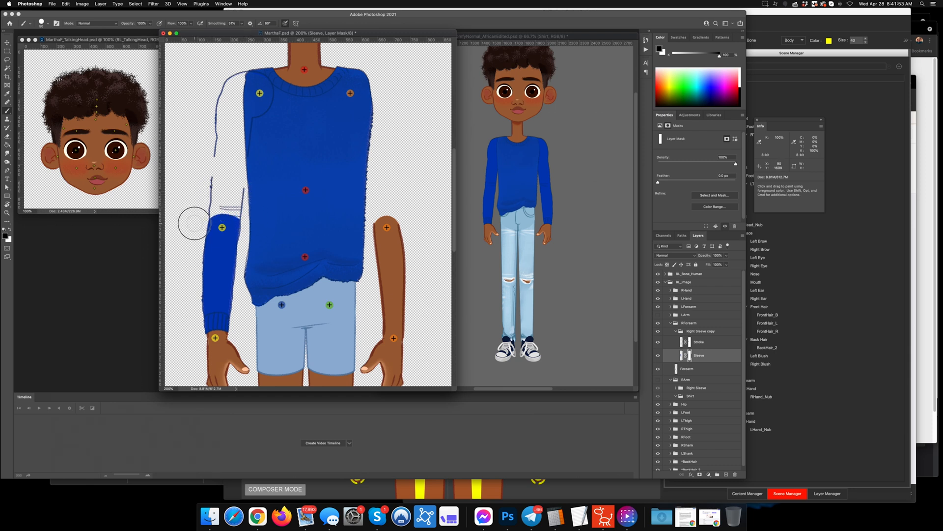
Step: Clear the leftover outlines above the elbow on the copied Stroke mask, and make the RArm group visible again
{"action": "left_click", "coordinate": [690, 343]}
{"action": "mouse_move", "coordinate": [258, 190]}
{"action": "left_mouse_down"}
{"action": "mouse_move", "coordinate": [243, 211]}
{"action": "mouse_move", "coordinate": [211, 202]}
{"action": "mouse_move", "coordinate": [216, 105]}
{"action": "mouse_move", "coordinate": [279, 87]}
{"action": "left_mouse_up"}
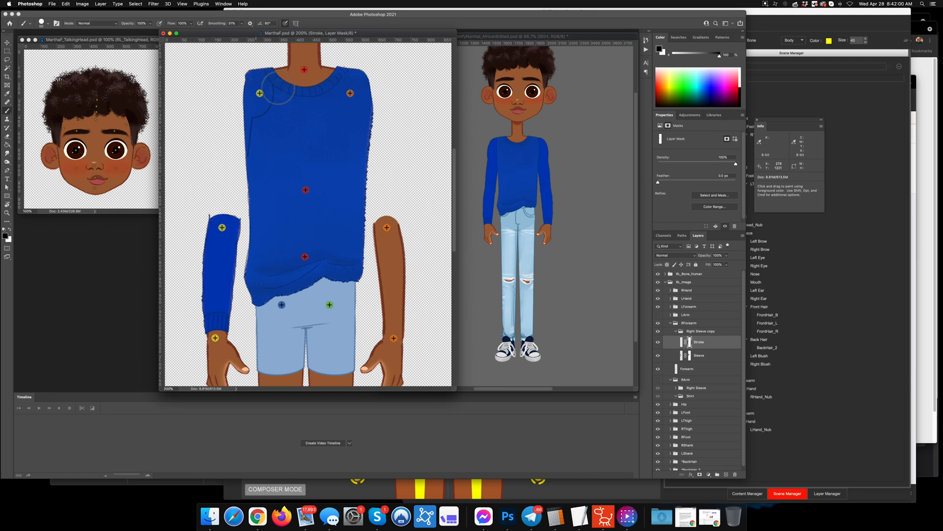
{"action": "mouse_move", "coordinate": [242, 151]}
{"action": "left_mouse_down"}
{"action": "mouse_move", "coordinate": [256, 73]}
{"action": "mouse_move", "coordinate": [255, 108]}
{"action": "left_mouse_up"}
{"action": "left_click", "coordinate": [669, 323]}
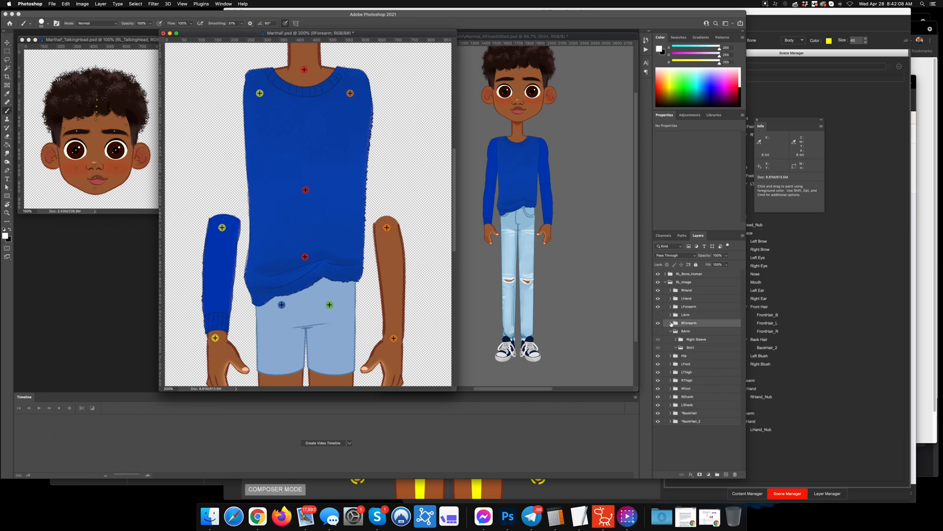
{"action": "left_click", "coordinate": [659, 332]}
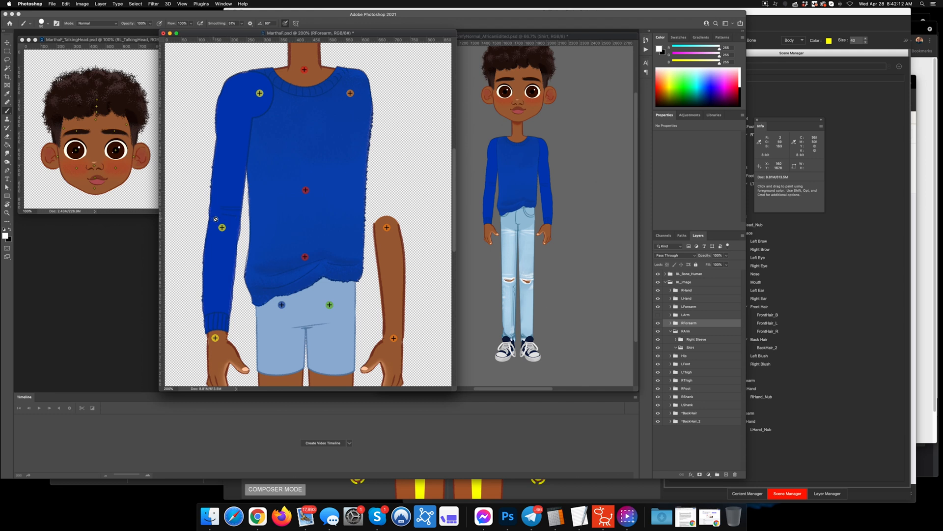
Step: Convert the Right Sleeve copy group and the Forearm layer in RForearm into a single smart object
{"action": "left_click", "coordinate": [670, 323]}
{"action": "left_click", "coordinate": [677, 331]}
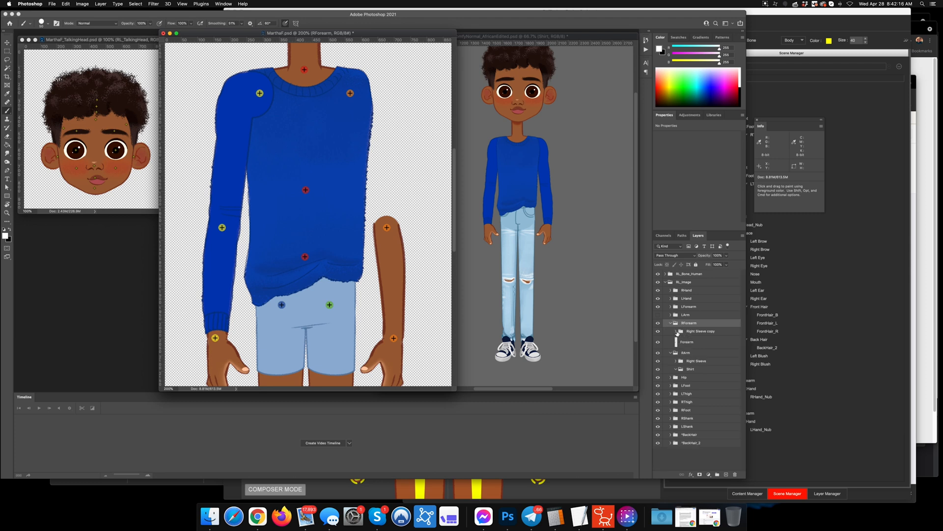
{"action": "left_click", "coordinate": [698, 333]}
{"action": "left_click", "coordinate": [697, 342], "text": "shift"}
{"action": "right_click", "coordinate": [701, 343]}
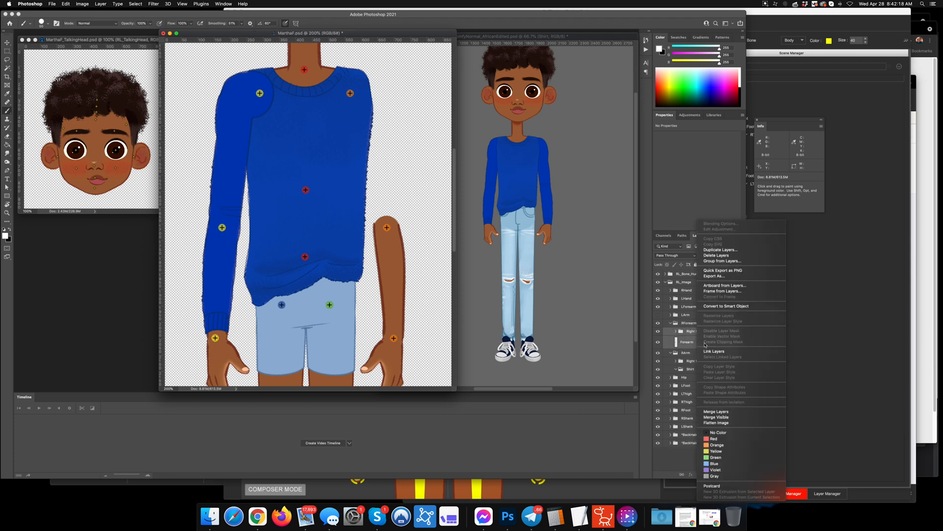
{"action": "left_click", "coordinate": [737, 308]}
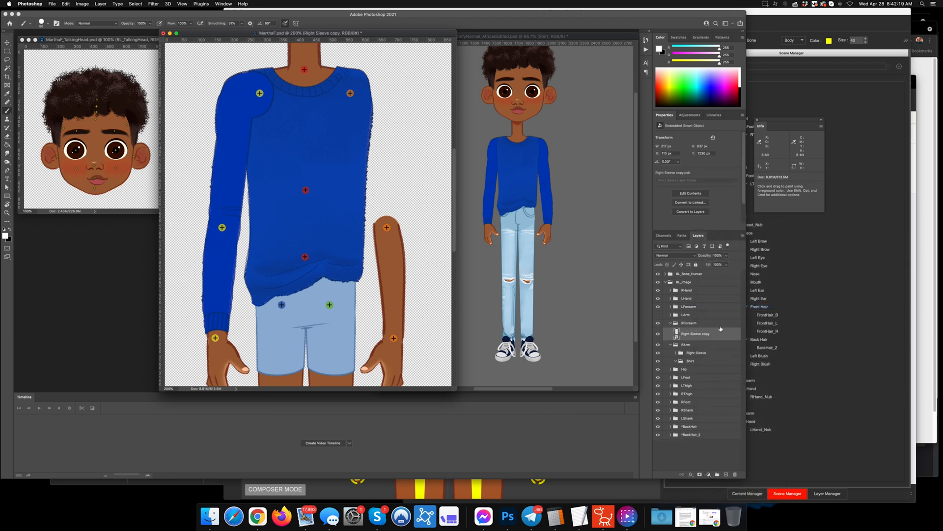
Step: Delete the empty Shirt group from RArm and convert the Right Sleeve group to a smart object
{"action": "left_click", "coordinate": [699, 353]}
{"action": "double_click", "coordinate": [691, 361]}
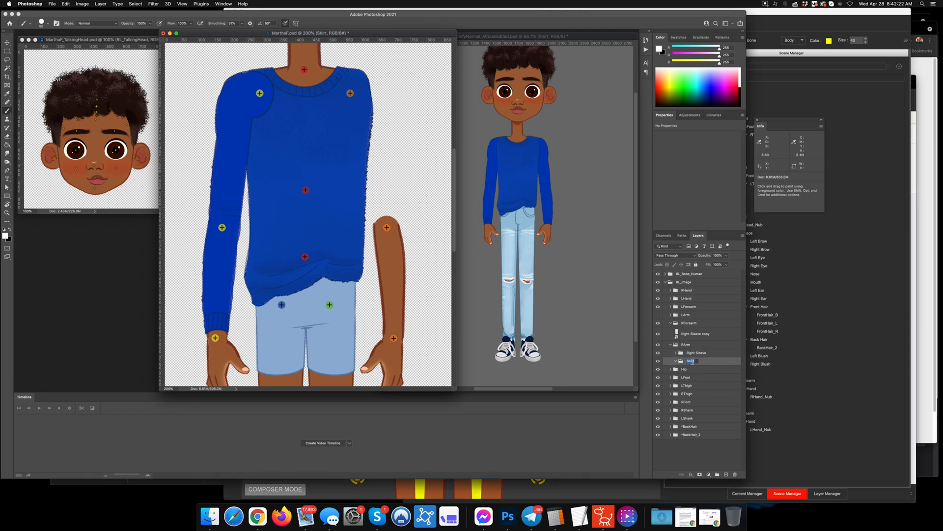
{"action": "left_click_drag", "start_coordinate": [700, 361], "coordinate": [735, 473]}
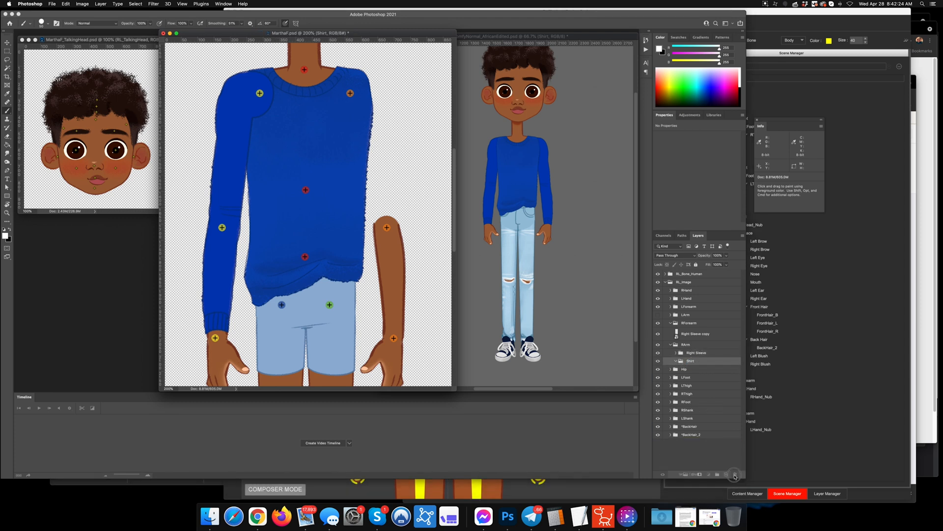
{"action": "right_click", "coordinate": [699, 353]}
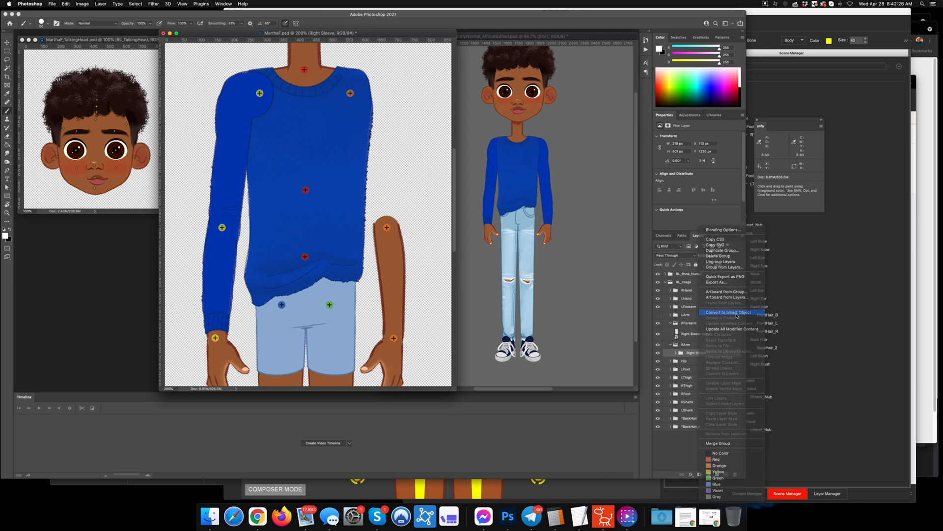
{"action": "left_click", "coordinate": [728, 314]}
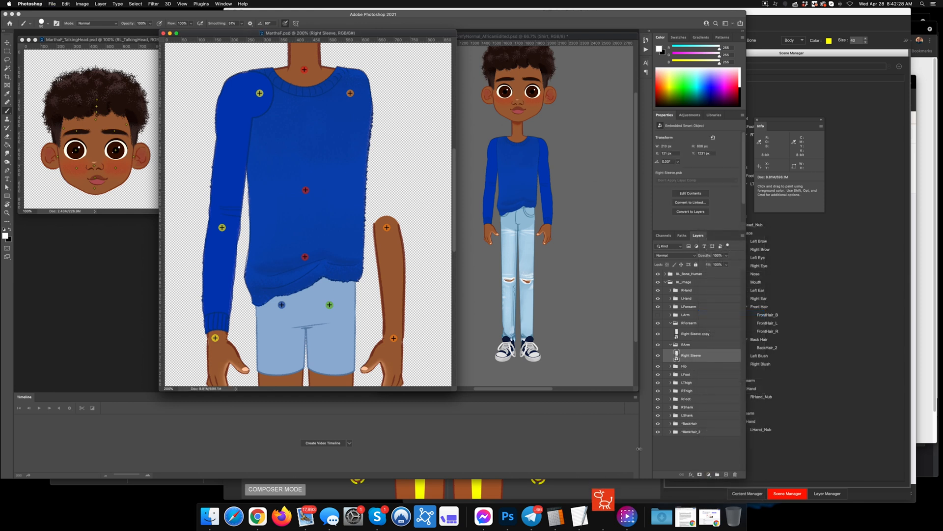
Step: Switch to Cartoon Animator and check the right elbow bend by swinging the right hand in towards the hips, ending the preview
{"action": "left_click", "coordinate": [607, 516]}
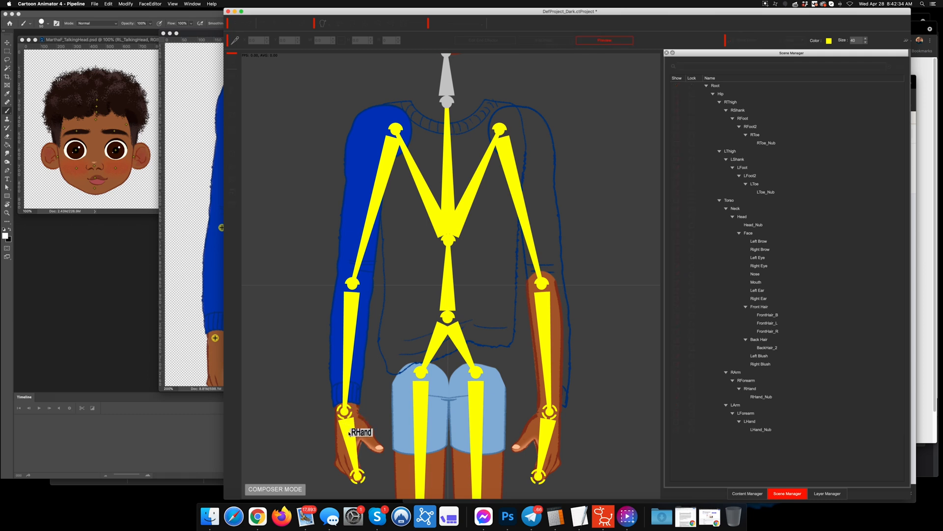
{"action": "left_click_drag", "start_coordinate": [346, 415], "coordinate": [392, 397]}
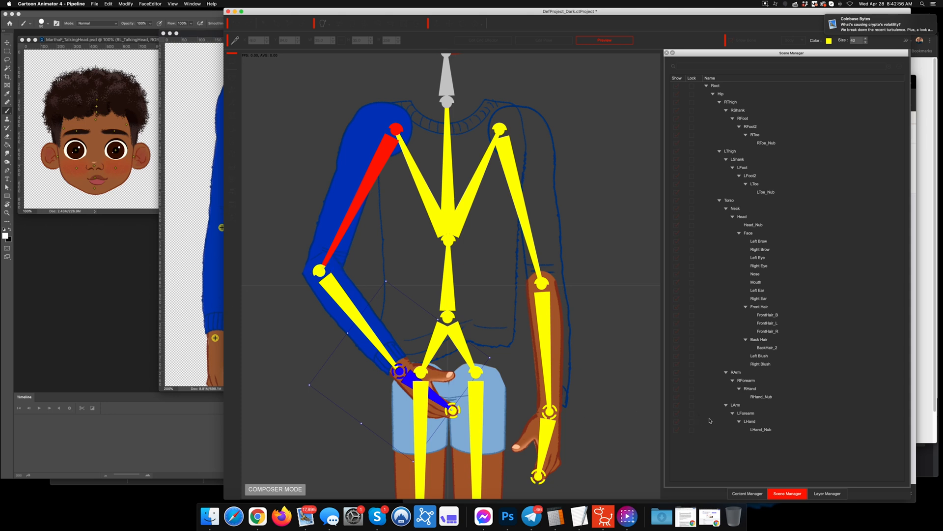
{"action": "left_click", "coordinate": [614, 41]}
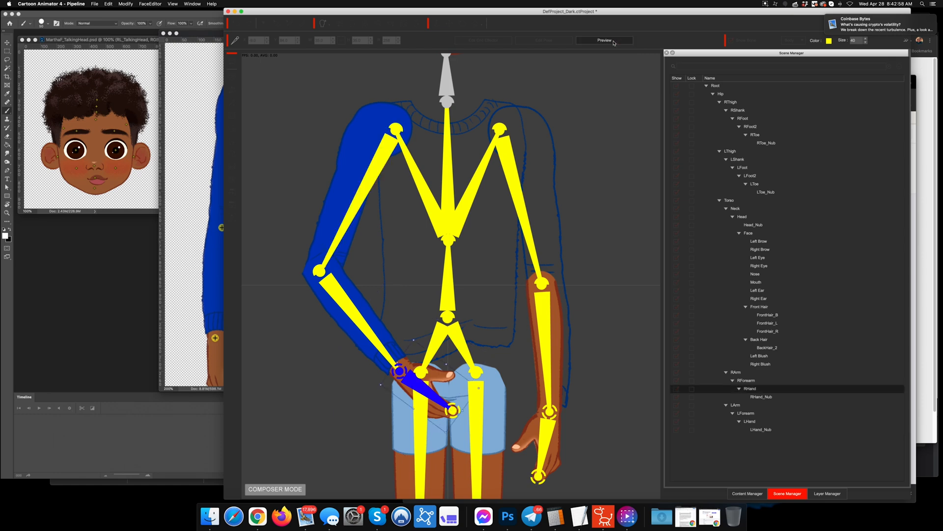
Step: Switch back to Photoshop and undo both smart object conversions and the deletion of the Shirt group
{"action": "left_click", "coordinate": [506, 520]}
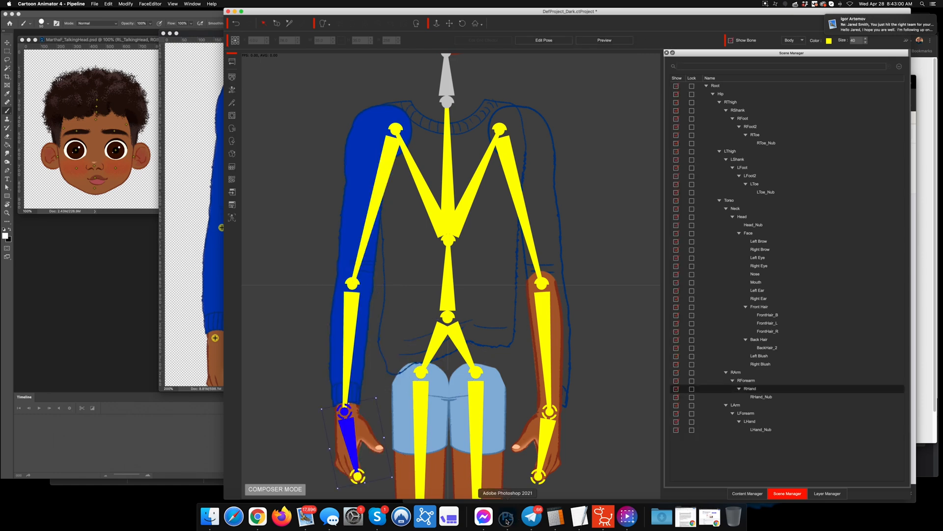
{"action": "key", "text": "super+plus"}
{"action": "key", "text": "super+plus"}
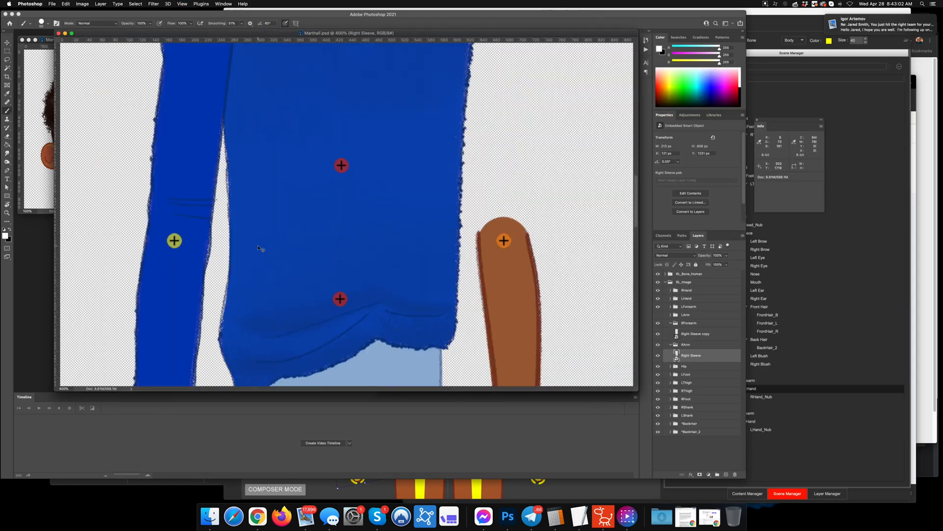
{"action": "left_click_drag", "start_coordinate": [243, 251], "coordinate": [321, 203]}
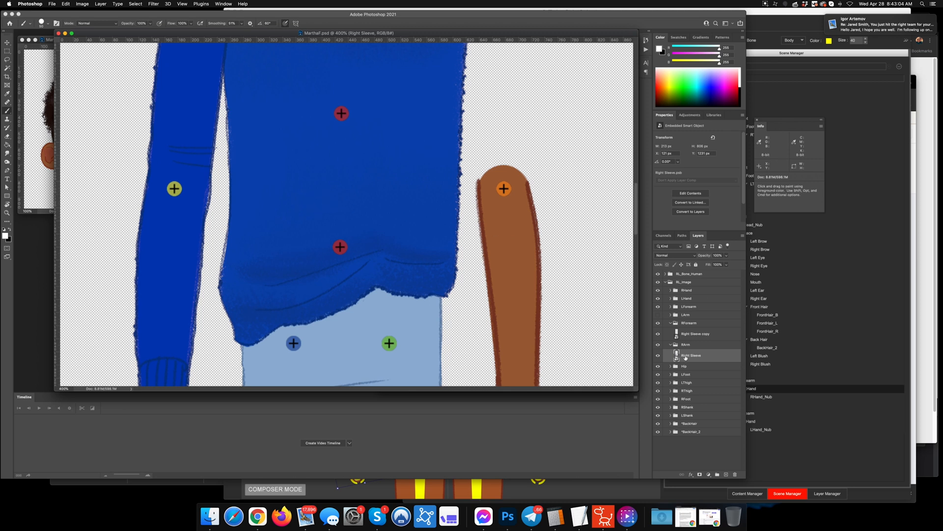
{"action": "left_click", "coordinate": [697, 336]}
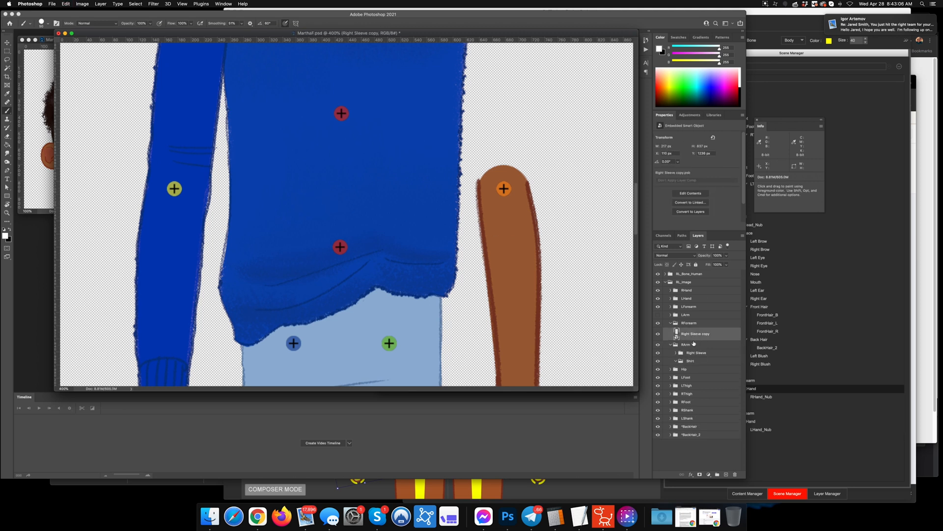
{"action": "key", "text": "super+z"}
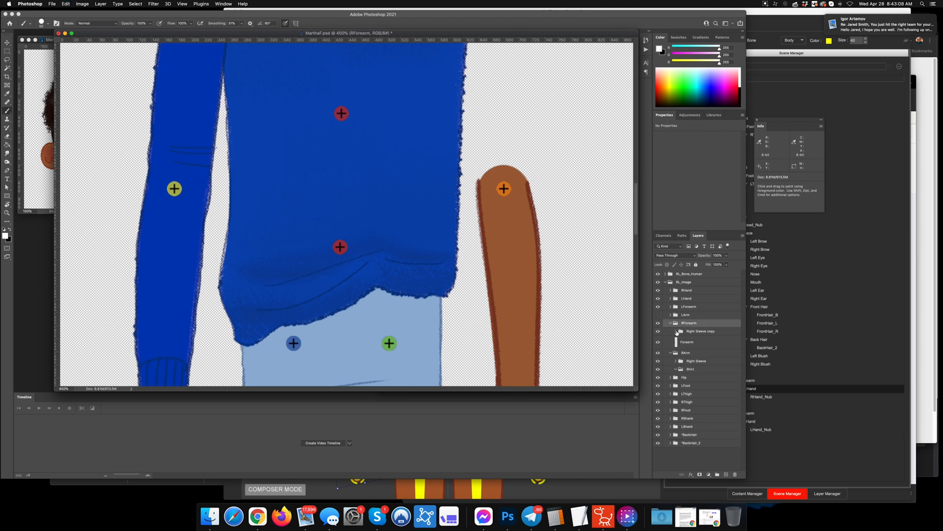
Step: Hide the RForearm group and paint back the lower corners of the upper-arm sleeve on the Sleeve mask in RArm
{"action": "left_click", "coordinate": [677, 331]}
{"action": "left_click", "coordinate": [698, 343]}
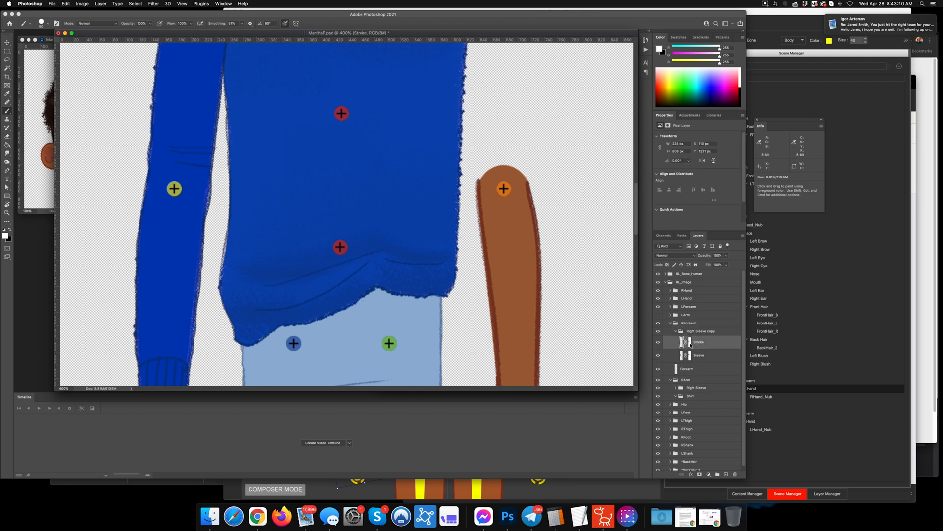
{"action": "left_click", "coordinate": [690, 342]}
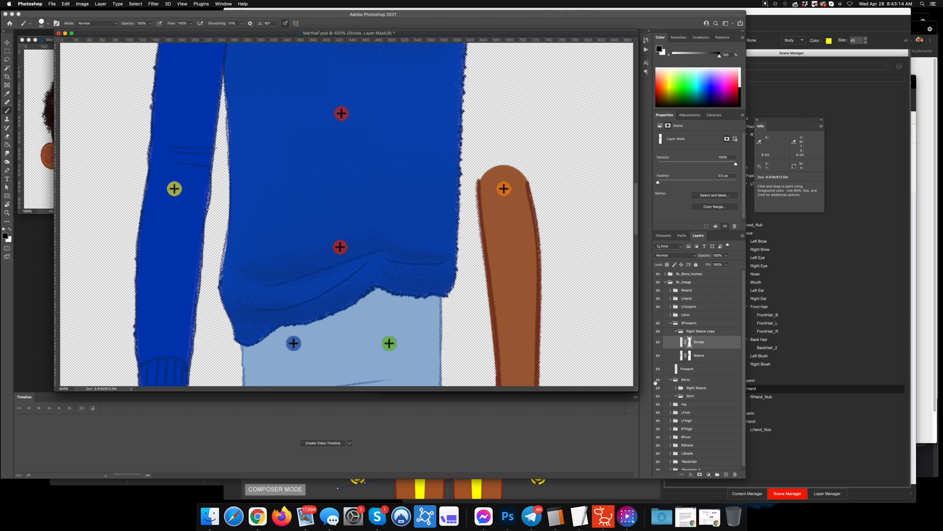
{"action": "left_click", "coordinate": [657, 324]}
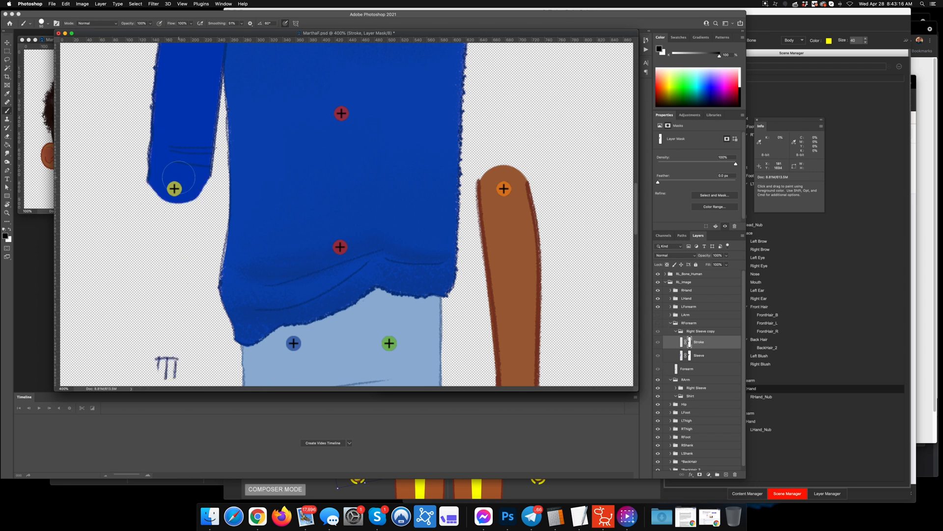
{"action": "key", "text": "v"}
{"action": "left_click", "coordinate": [199, 180]}
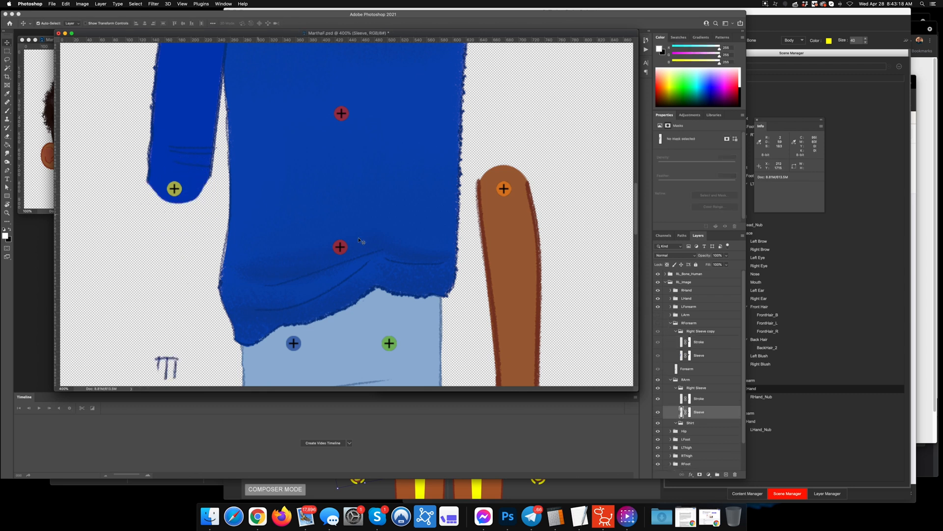
{"action": "left_click", "coordinate": [690, 413]}
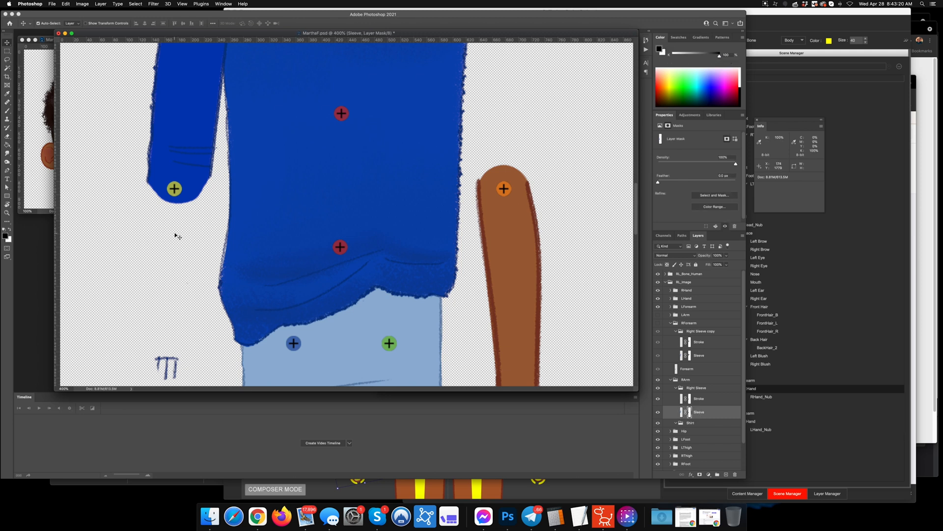
{"action": "key", "text": "x"}
{"action": "key", "text": "b"}
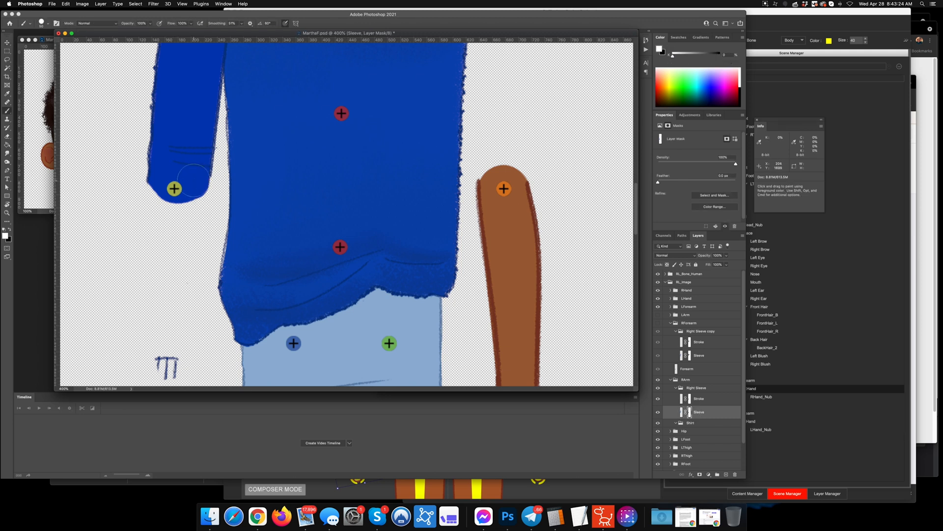
{"action": "left_click_drag", "start_coordinate": [193, 180], "coordinate": [165, 184]}
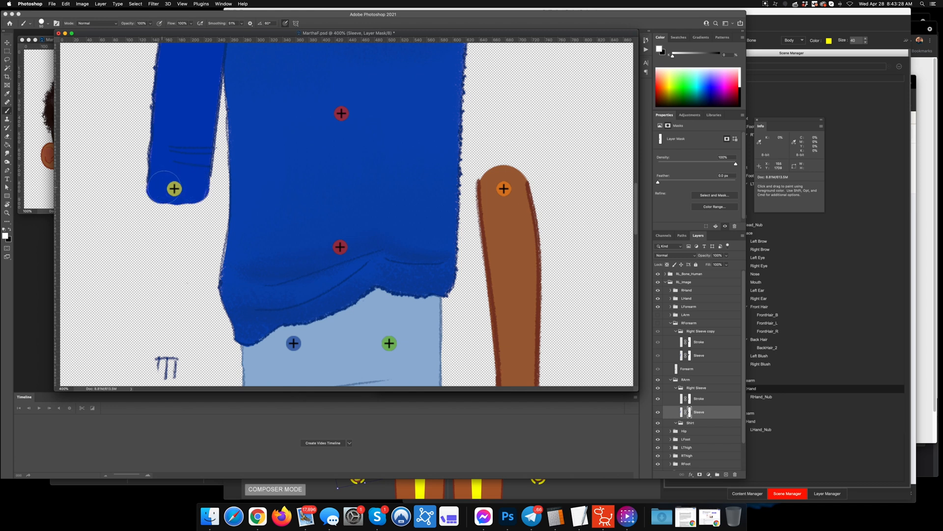
Step: Enlarge the brush and round out the lower end of the upper-arm sleeve on the Sleeve mask in RArm
{"action": "key", "text": "bracketright"}
{"action": "key", "text": "bracketright"}
{"action": "key", "text": "bracketright"}
{"action": "key", "text": "bracketright"}
{"action": "key", "text": "bracketright"}
{"action": "left_click_drag", "start_coordinate": [178, 179], "coordinate": [179, 184]}
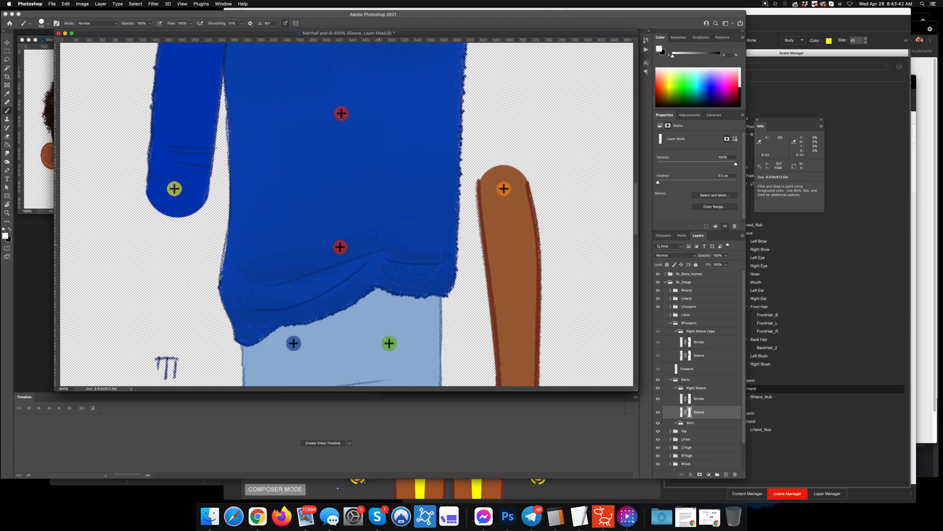
Step: Paint the sleeve's outline back along both sides of the elbow on the Stroke mask in RArm
{"action": "left_click", "coordinate": [689, 400]}
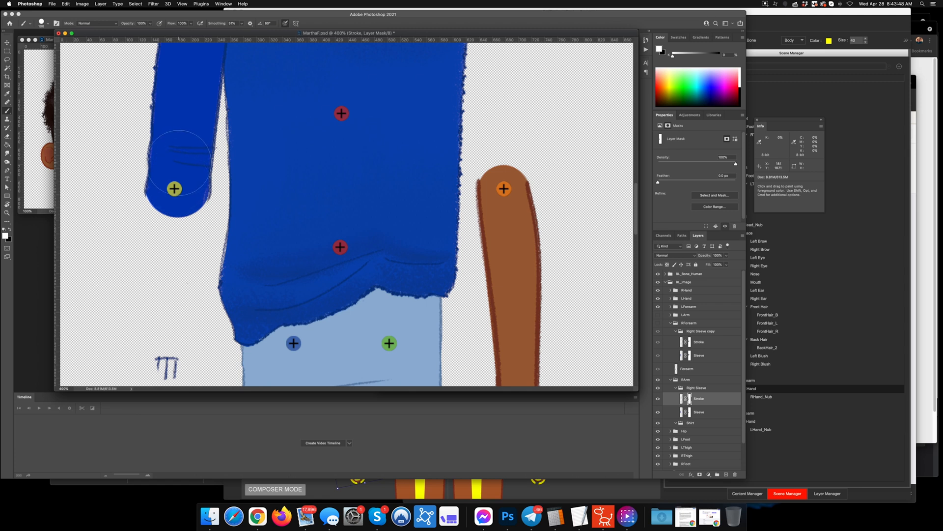
{"action": "key", "text": "x"}
{"action": "key", "text": "x"}
{"action": "key", "text": "x"}
Step: Convert the Right Sleeve and Right Sleeve copy groups to smart objects and save the file
{"action": "left_click", "coordinate": [708, 388]}
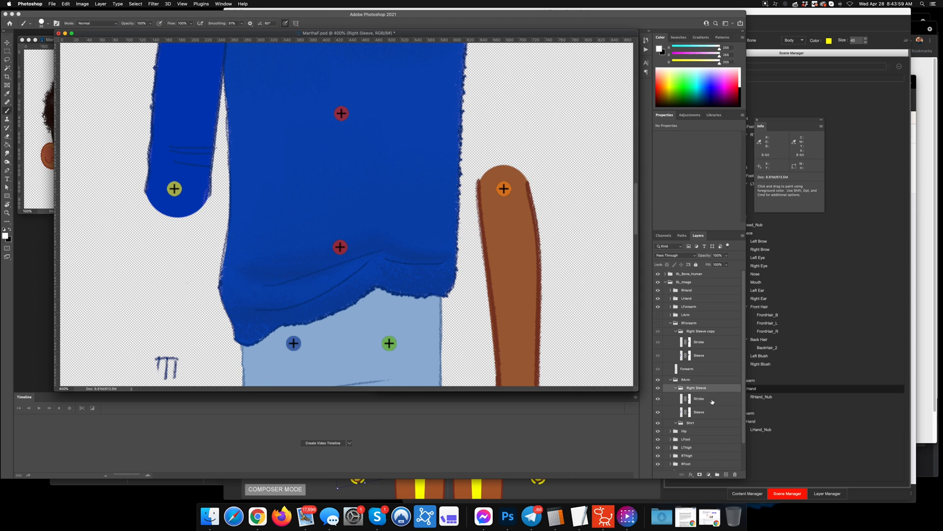
{"action": "right_click", "coordinate": [702, 383]}
{"action": "left_click", "coordinate": [701, 329]}
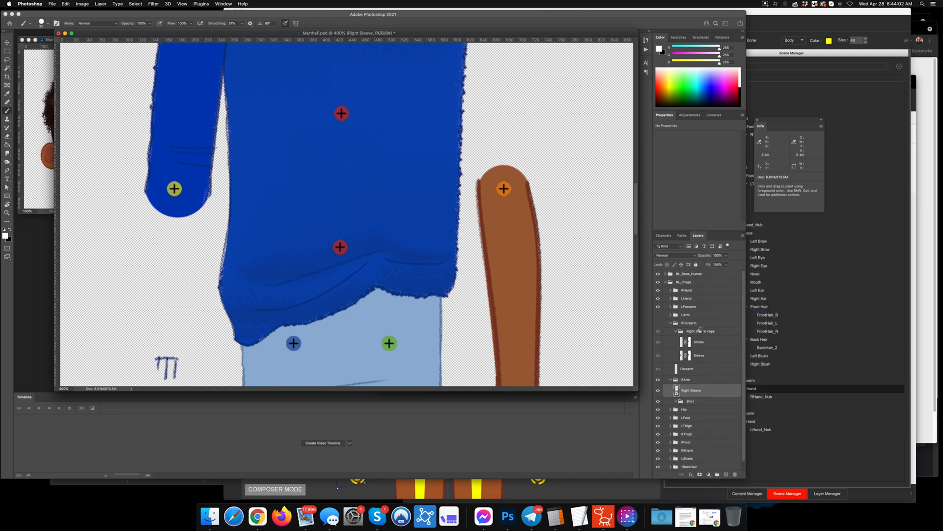
{"action": "right_click", "coordinate": [700, 330]}
{"action": "left_click", "coordinate": [707, 313]}
{"action": "key", "text": "super+s"}
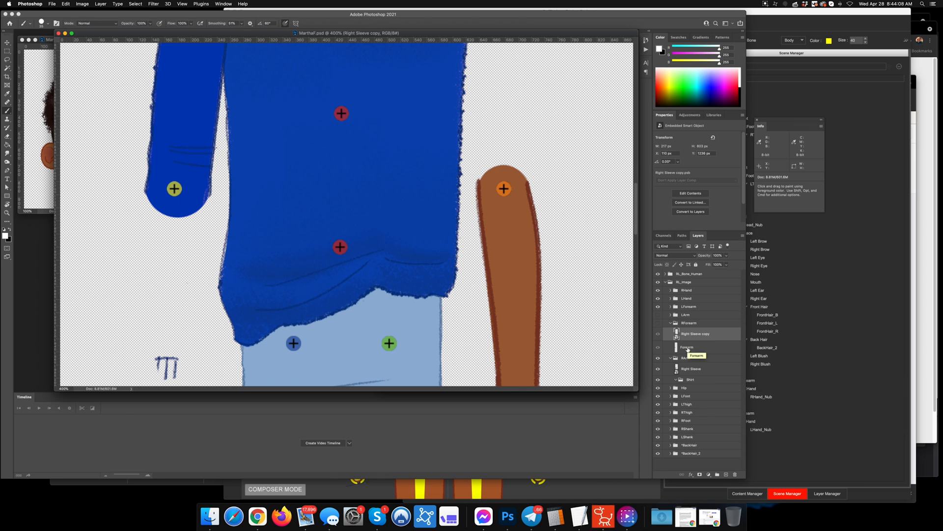
Step: Show the RForearm group and select its Forearm layer
{"action": "left_click", "coordinate": [658, 323]}
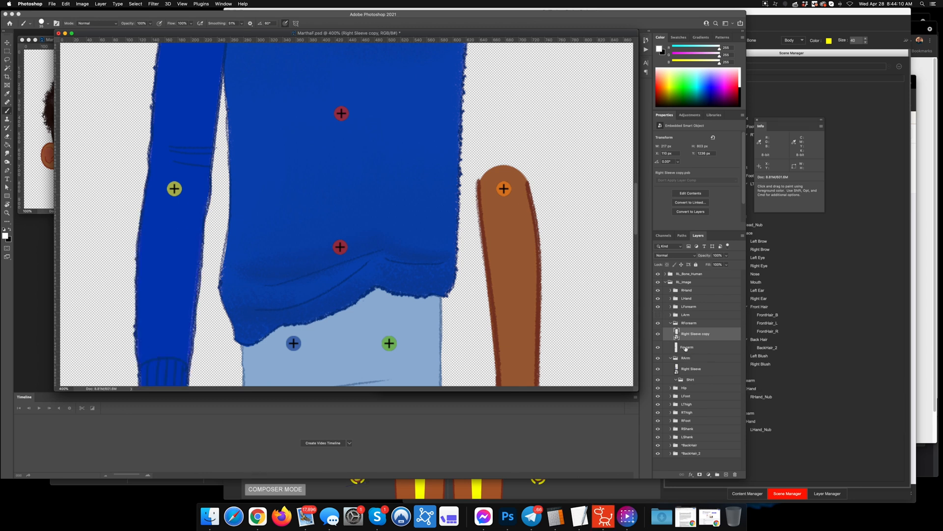
{"action": "left_click", "coordinate": [686, 347]}
{"action": "scroll", "coordinate": [295, 327], "scroll_direction": "down", "scroll_amount": 3}
{"action": "scroll", "coordinate": [296, 327], "scroll_direction": "up", "scroll_amount": 1}
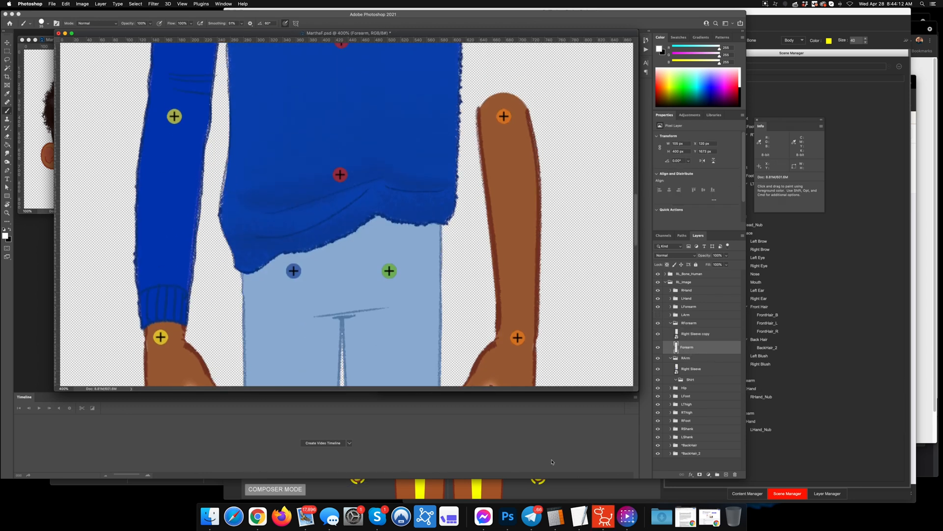
Step: Switch to Cartoon Animator, swing the right hand in across the waist and examine the sleeve at the bent elbow up close
{"action": "left_click", "coordinate": [603, 516]}
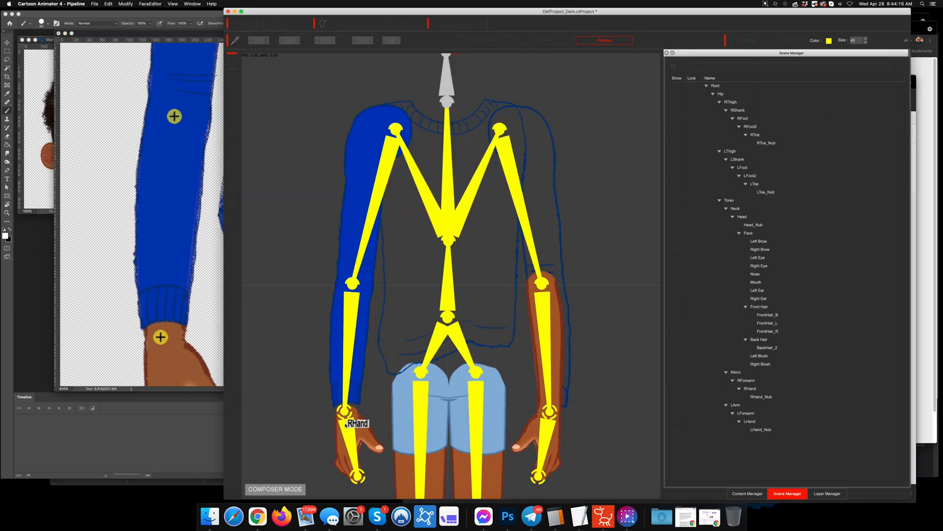
{"action": "mouse_move", "coordinate": [357, 423]}
{"action": "left_mouse_down"}
{"action": "mouse_move", "coordinate": [375, 378]}
{"action": "mouse_move", "coordinate": [278, 421]}
{"action": "mouse_move", "coordinate": [257, 362]}
{"action": "mouse_move", "coordinate": [258, 393]}
{"action": "mouse_move", "coordinate": [309, 418]}
{"action": "mouse_move", "coordinate": [274, 400]}
{"action": "mouse_move", "coordinate": [243, 346]}
{"action": "mouse_move", "coordinate": [388, 452]}
{"action": "mouse_move", "coordinate": [362, 406]}
{"action": "mouse_move", "coordinate": [569, 432]}
{"action": "mouse_move", "coordinate": [542, 334]}
{"action": "mouse_move", "coordinate": [495, 320]}
{"action": "mouse_move", "coordinate": [442, 347]}
{"action": "mouse_move", "coordinate": [375, 422]}
{"action": "mouse_move", "coordinate": [474, 349]}
{"action": "mouse_move", "coordinate": [493, 258]}
{"action": "mouse_move", "coordinate": [471, 371]}
{"action": "mouse_move", "coordinate": [511, 393]}
{"action": "mouse_move", "coordinate": [335, 471]}
{"action": "mouse_move", "coordinate": [372, 447]}
{"action": "mouse_move", "coordinate": [256, 393]}
{"action": "mouse_move", "coordinate": [281, 379]}
{"action": "mouse_move", "coordinate": [286, 401]}
{"action": "mouse_move", "coordinate": [360, 425]}
{"action": "left_mouse_up"}
{"action": "left_click_drag", "start_coordinate": [359, 449], "coordinate": [378, 326]}
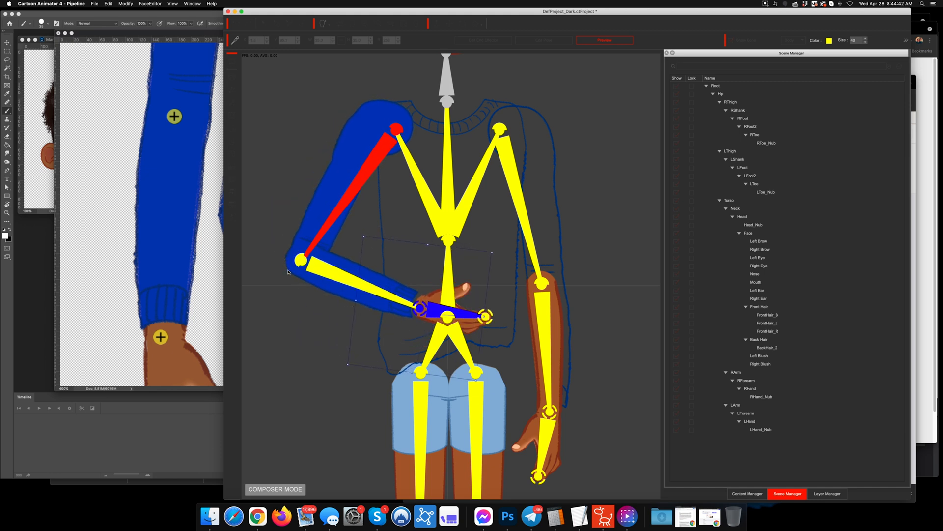
{"action": "scroll", "coordinate": [299, 255], "scroll_direction": "up", "scroll_amount": 5}
{"action": "scroll", "coordinate": [301, 259], "scroll_direction": "down", "scroll_amount": 4}
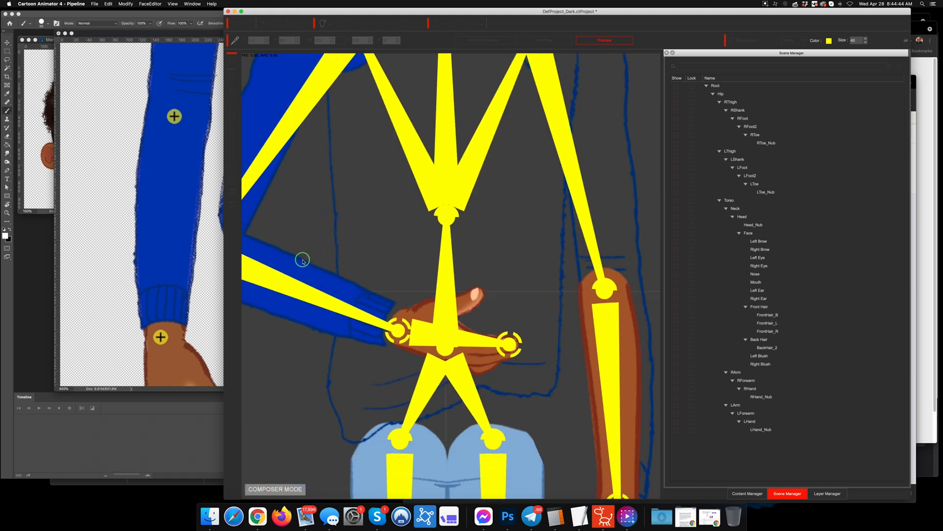
{"action": "scroll", "coordinate": [303, 252], "scroll_direction": "up", "scroll_amount": 2}
{"action": "scroll", "coordinate": [390, 310], "scroll_direction": "up", "scroll_amount": 3}
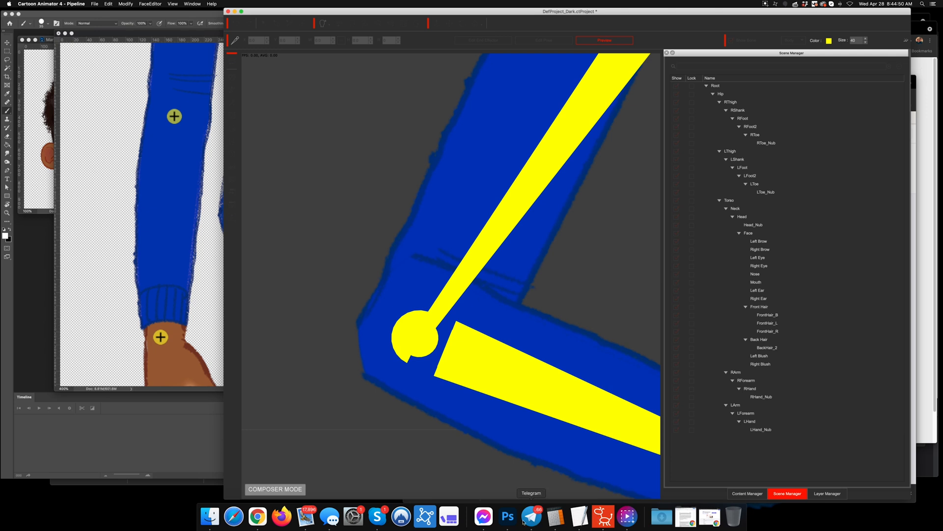
Step: Switch back to Photoshop and undo showing the RForearm group and both sleeve smart object conversions
{"action": "left_click", "coordinate": [508, 516]}
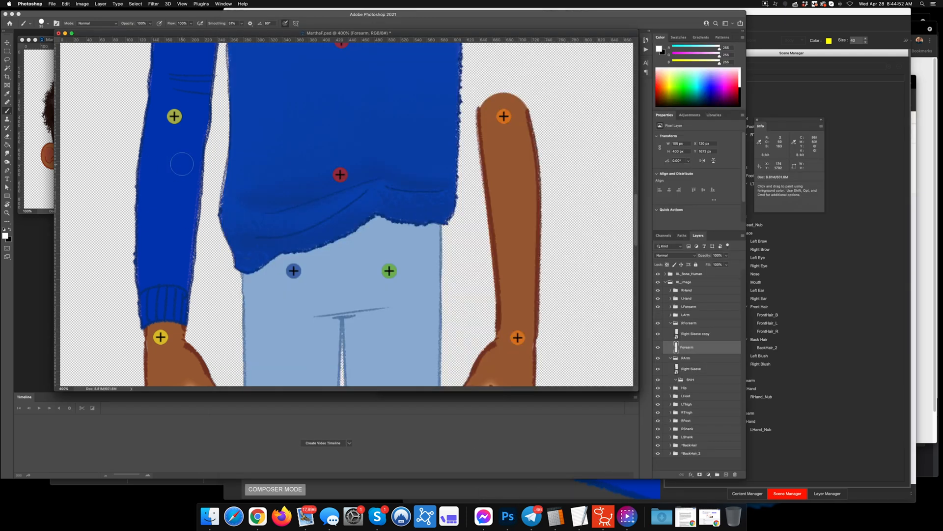
{"action": "key", "text": "super+comma"}
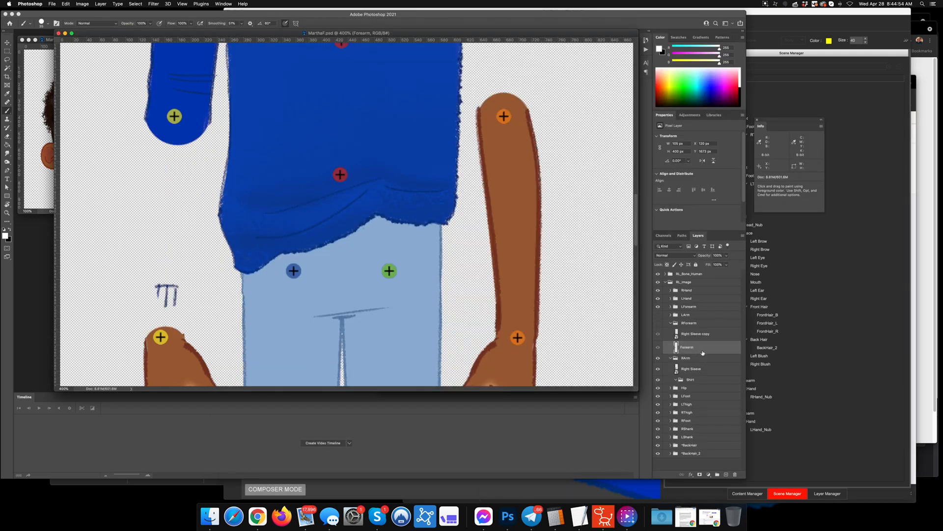
{"action": "key", "text": "super+z"}
{"action": "key", "text": "super+z"}
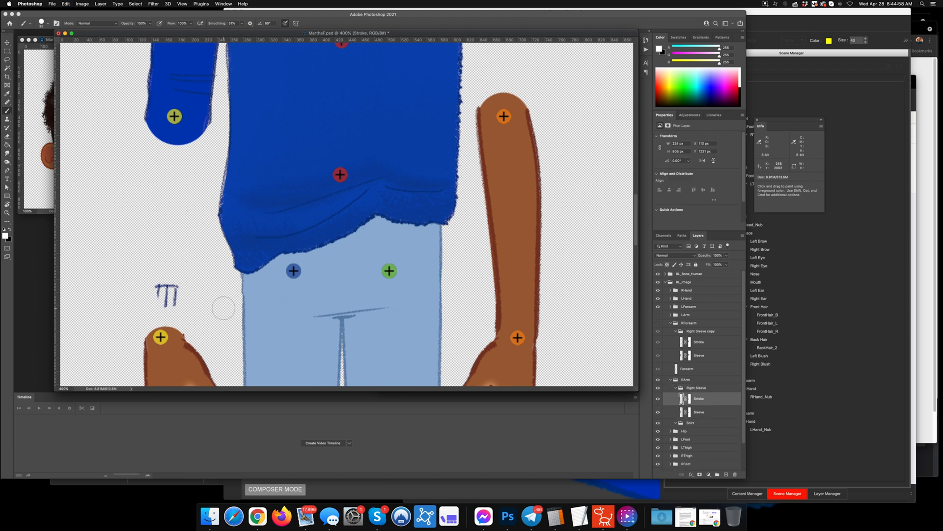
Step: Activate the Stroke layer's mask in RArm with the Brush tool, ready for work at the sleeve's elbow end
{"action": "key", "text": "v"}
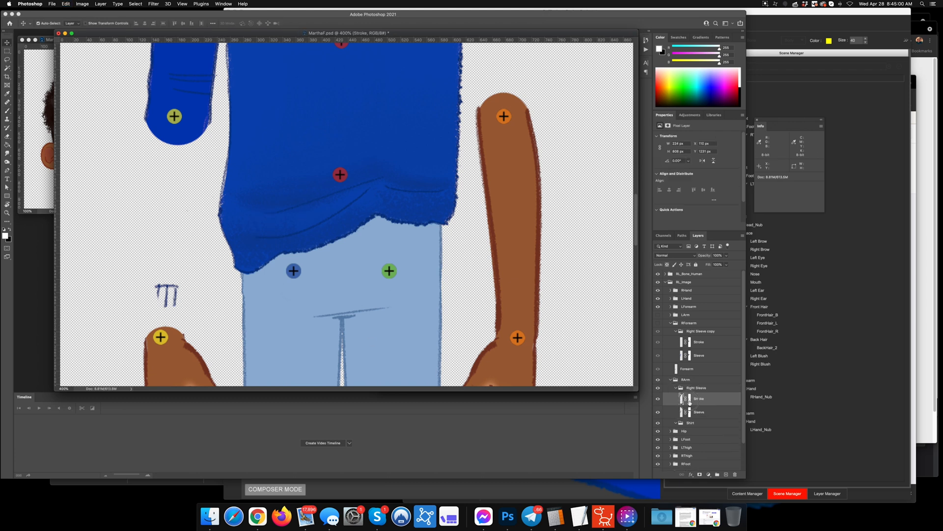
{"action": "left_click", "coordinate": [689, 398]}
{"action": "key", "text": "b"}
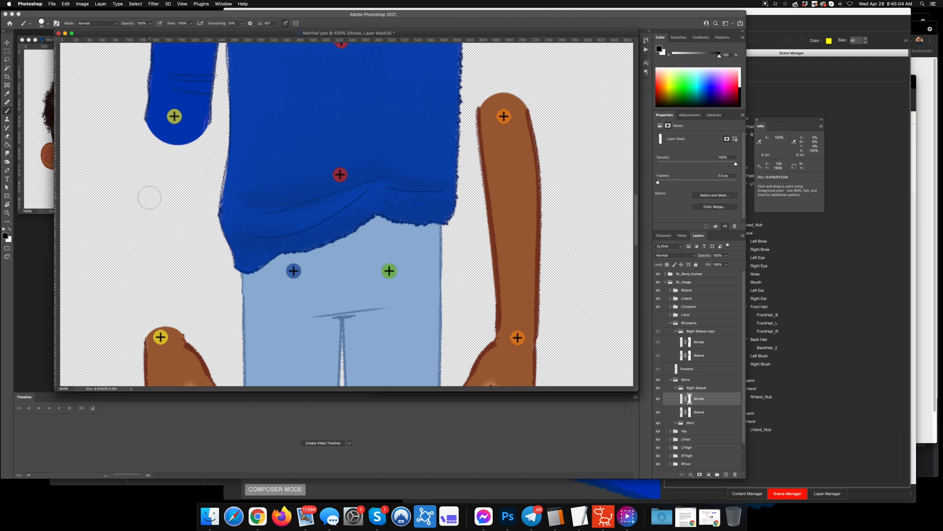
{"action": "left_click_drag", "start_coordinate": [189, 175], "coordinate": [284, 207]}
{"action": "key", "text": "super+equal"}
{"action": "key", "text": "super+equal"}
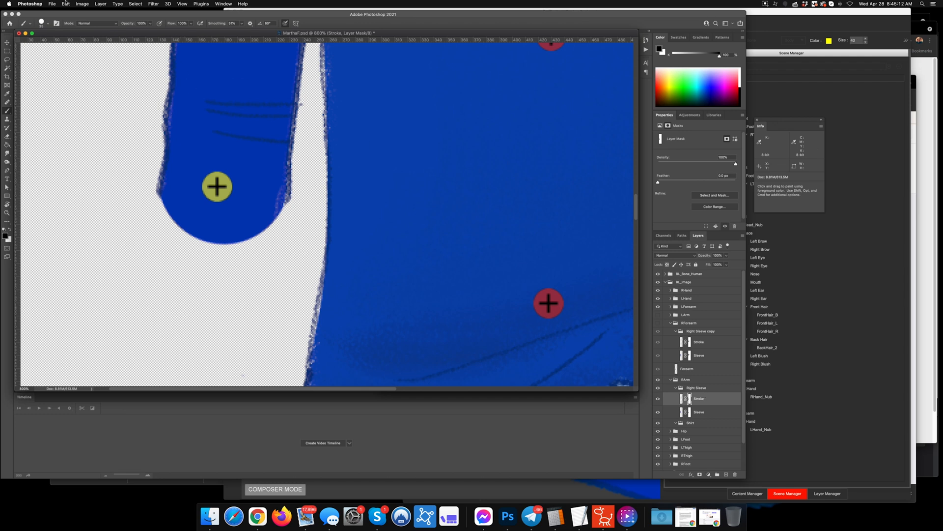
Step: Choose the Stroke KYLE Ultimate brush from the Character Set in the Characters brush group
{"action": "left_click", "coordinate": [116, 25]}
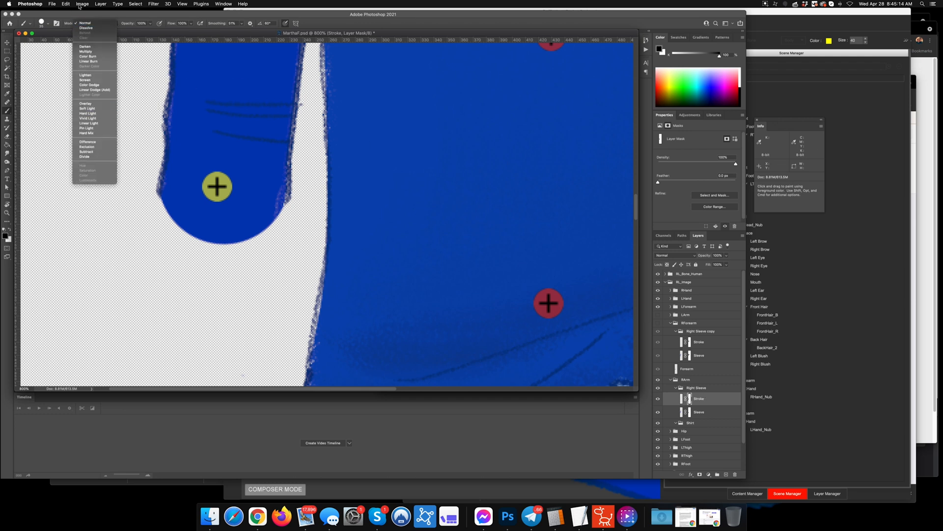
{"action": "left_click", "coordinate": [112, 18]}
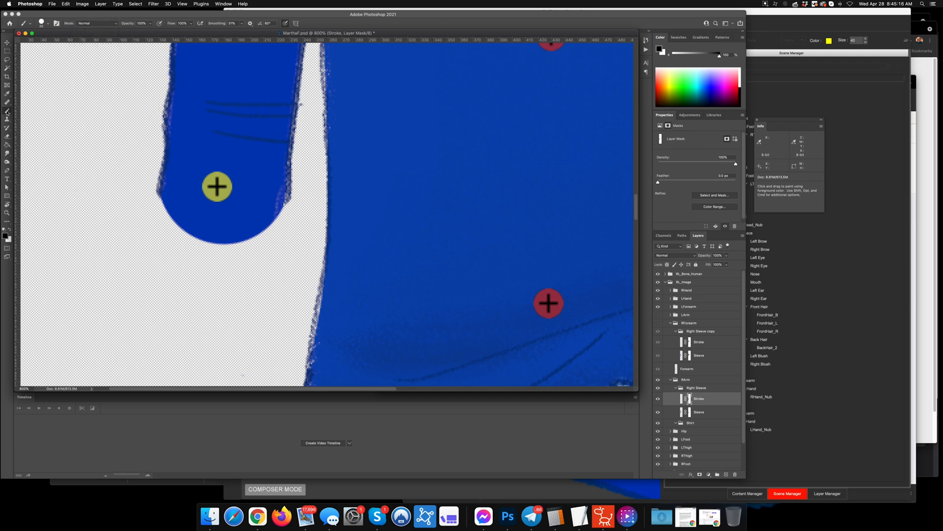
{"action": "left_click", "coordinate": [224, 4]}
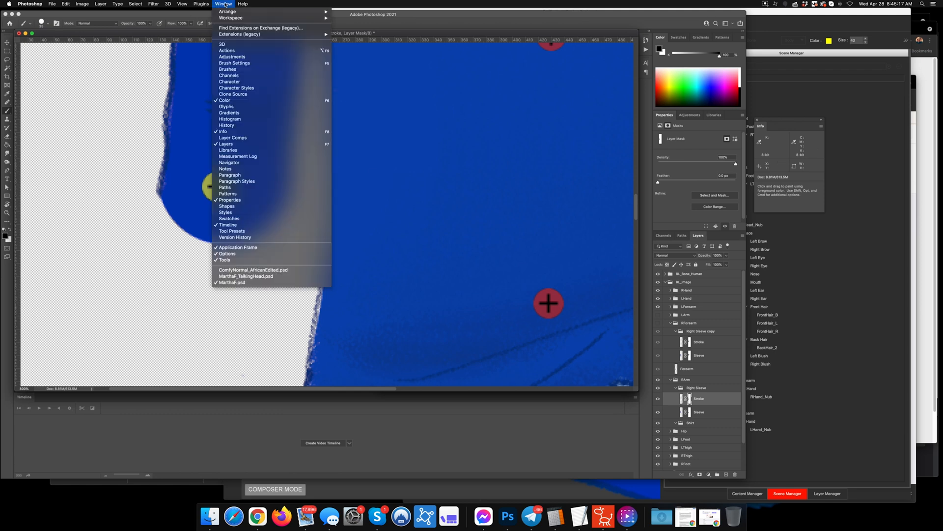
{"action": "left_click", "coordinate": [236, 70]}
{"action": "scroll", "coordinate": [570, 130], "scroll_direction": "down", "scroll_amount": 3}
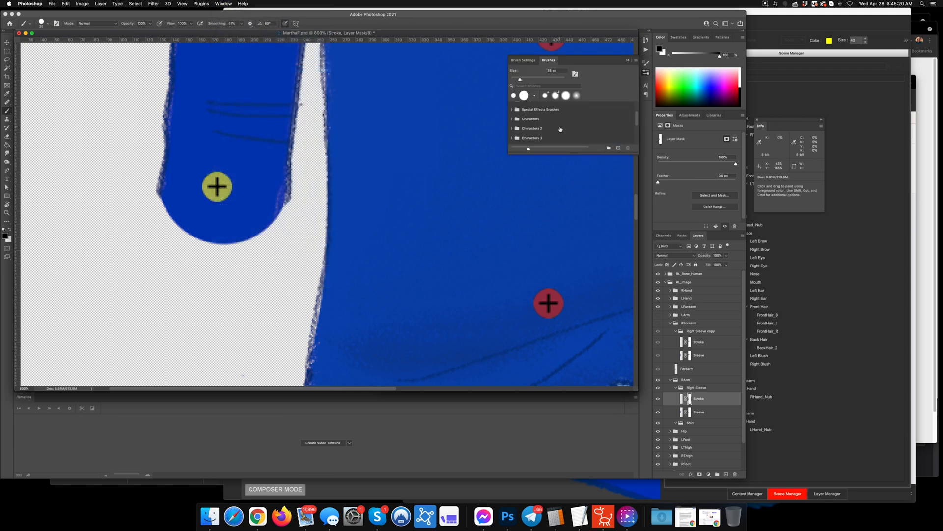
{"action": "left_click", "coordinate": [512, 122]}
{"action": "scroll", "coordinate": [540, 128], "scroll_direction": "down", "scroll_amount": 1}
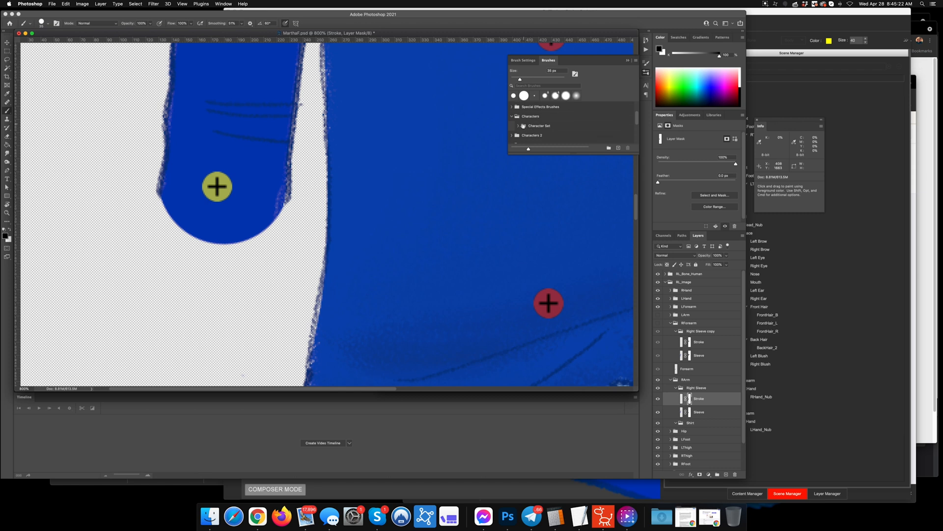
{"action": "left_click", "coordinate": [550, 126]}
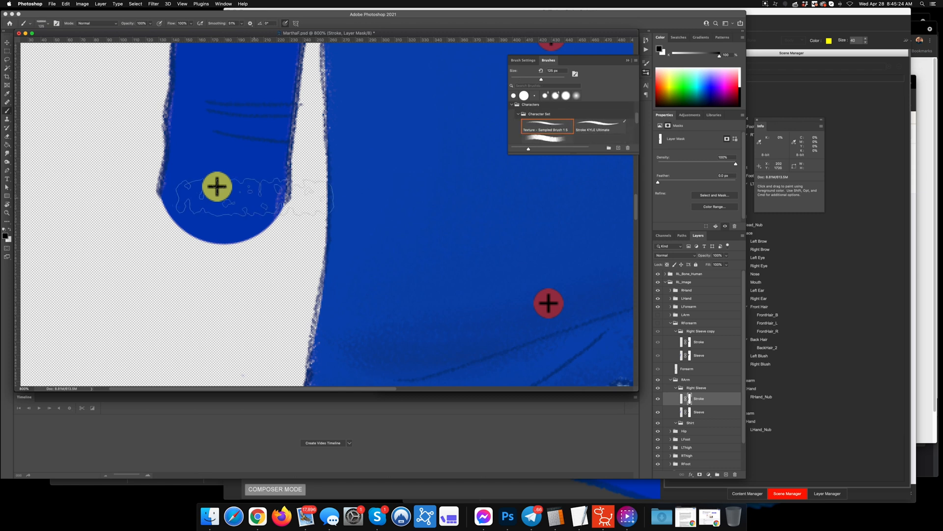
{"action": "left_click", "coordinate": [599, 127]}
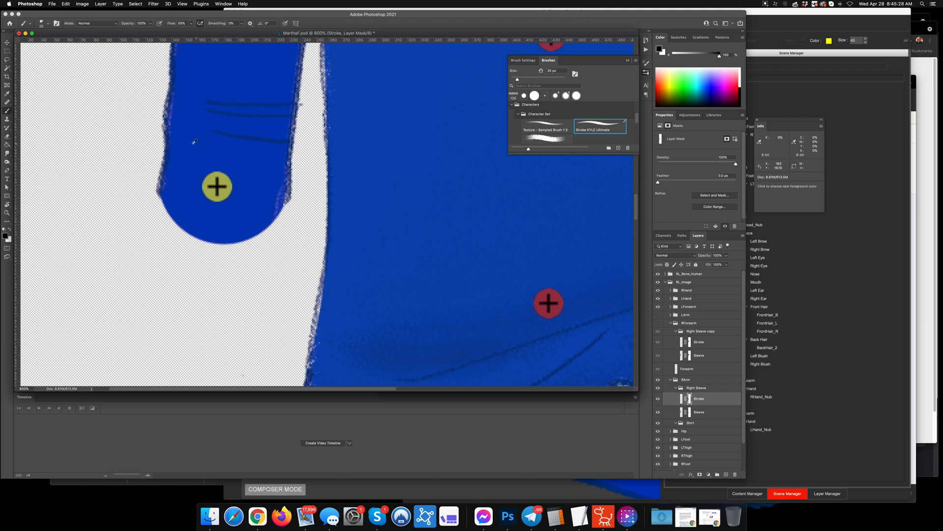
Step: Target the Stroke layer's artwork, sample its dark blue outline colour, and reduce the brush size to 7 px
{"action": "left_click", "coordinate": [178, 158], "text": "alt"}
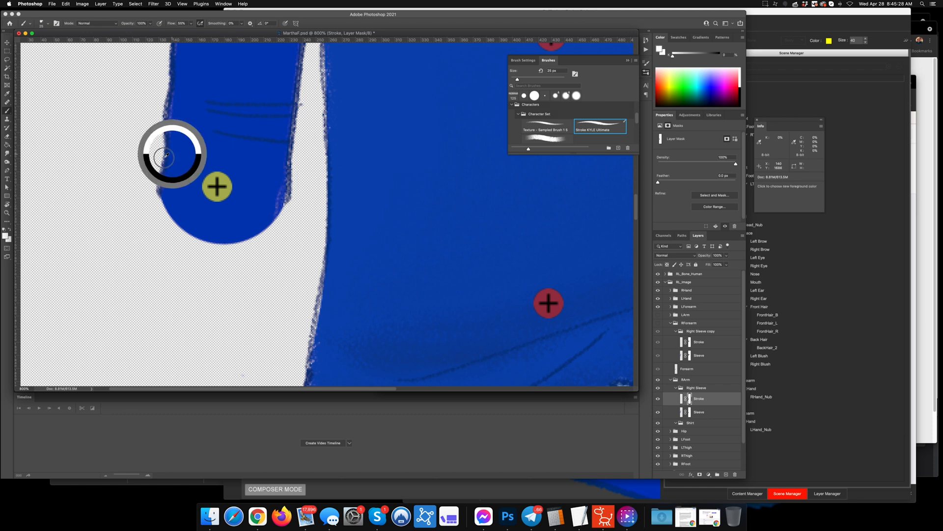
{"action": "left_click", "coordinate": [682, 399]}
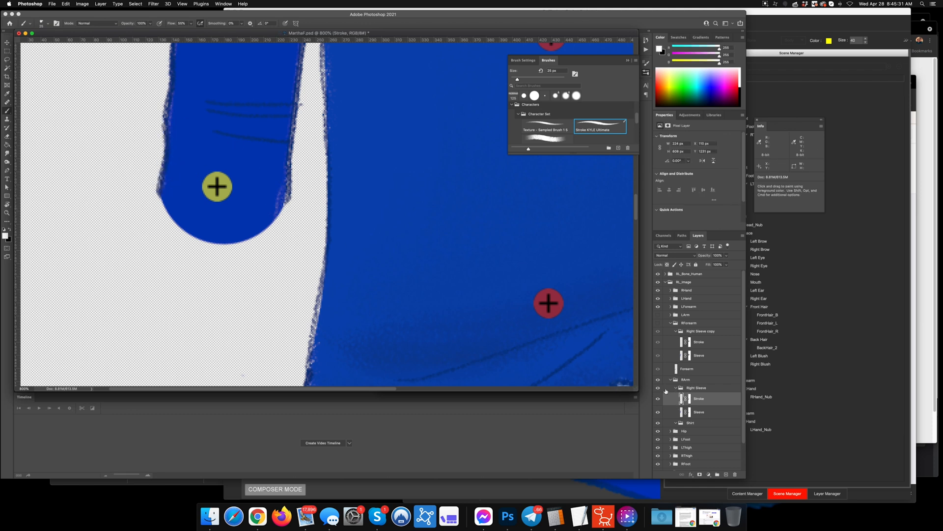
{"action": "left_click", "coordinate": [169, 156], "text": "alt"}
{"action": "left_click_drag", "start_coordinate": [168, 157], "coordinate": [165, 156]}
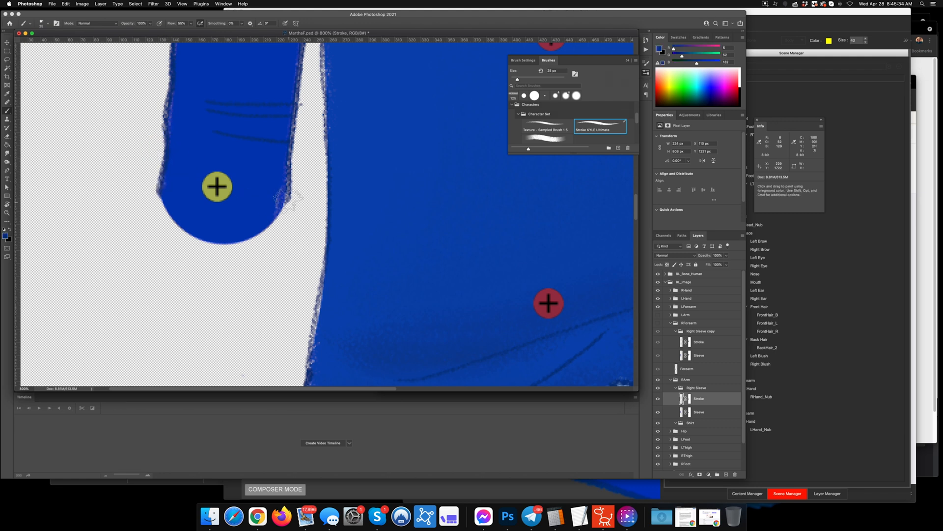
{"action": "key", "text": "["}
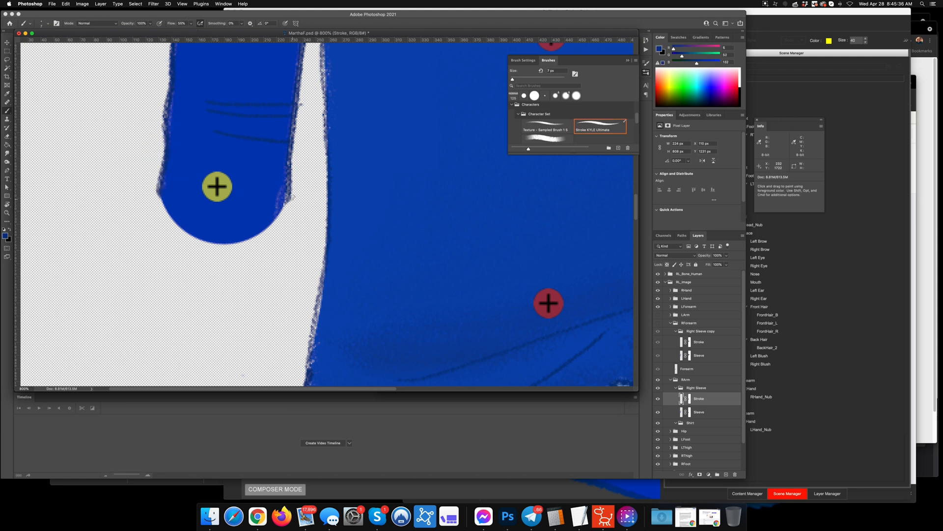
Step: Add a new layer above Stroke in RArm's Right Sleeve group and draw the missing outline around both lower sleeve corners
{"action": "left_click_drag", "start_coordinate": [266, 243], "coordinate": [253, 245]}
{"action": "left_click", "coordinate": [201, 24]}
{"action": "left_click", "coordinate": [727, 475]}
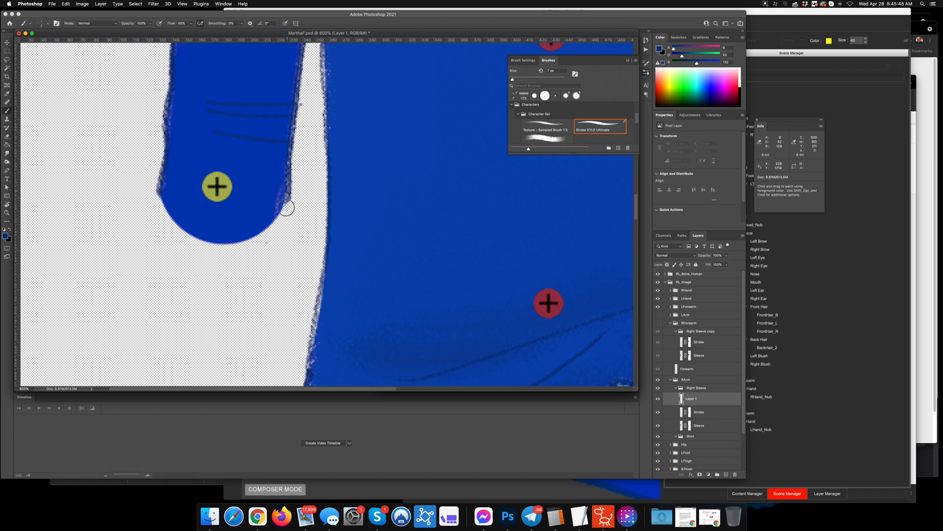
{"action": "mouse_move", "coordinate": [286, 207]}
{"action": "left_mouse_down"}
{"action": "mouse_move", "coordinate": [258, 241]}
{"action": "mouse_move", "coordinate": [293, 198]}
{"action": "mouse_move", "coordinate": [292, 183]}
{"action": "mouse_move", "coordinate": [285, 206]}
{"action": "mouse_move", "coordinate": [253, 236]}
{"action": "mouse_move", "coordinate": [286, 193]}
{"action": "mouse_move", "coordinate": [246, 239]}
{"action": "left_mouse_up"}
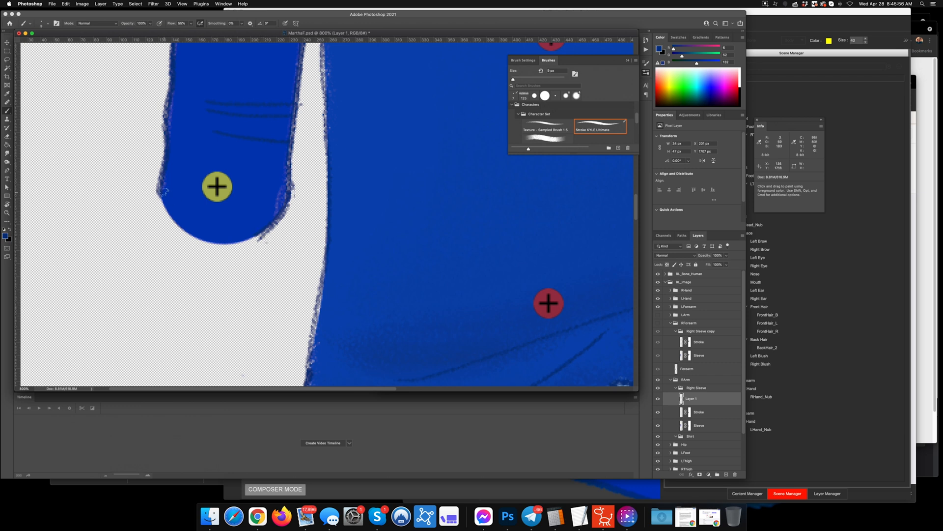
{"action": "mouse_move", "coordinate": [165, 191]}
{"action": "left_mouse_down"}
{"action": "mouse_move", "coordinate": [177, 228]}
{"action": "mouse_move", "coordinate": [163, 185]}
{"action": "mouse_move", "coordinate": [178, 235]}
{"action": "left_mouse_up"}
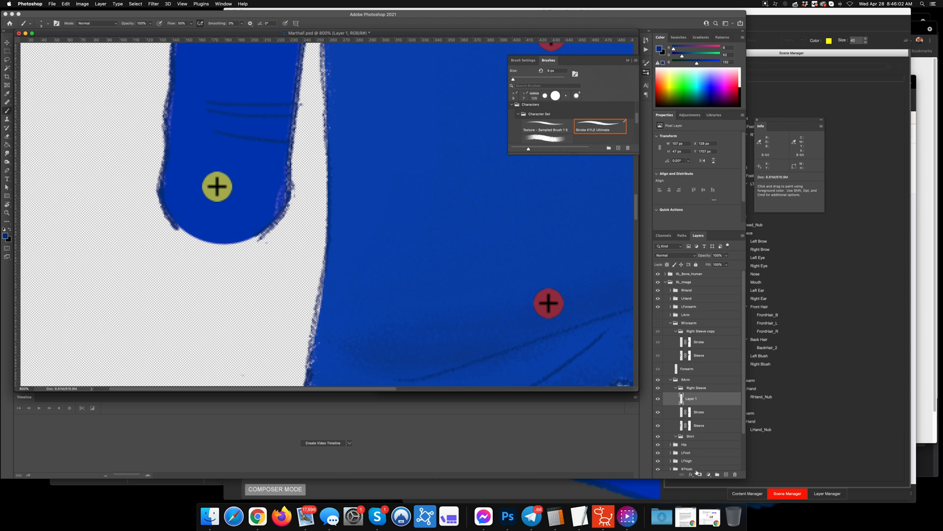
Step: Add a layer mask to the new outline layer and trim the outline ends with a Hard Round brush
{"action": "left_click", "coordinate": [699, 473]}
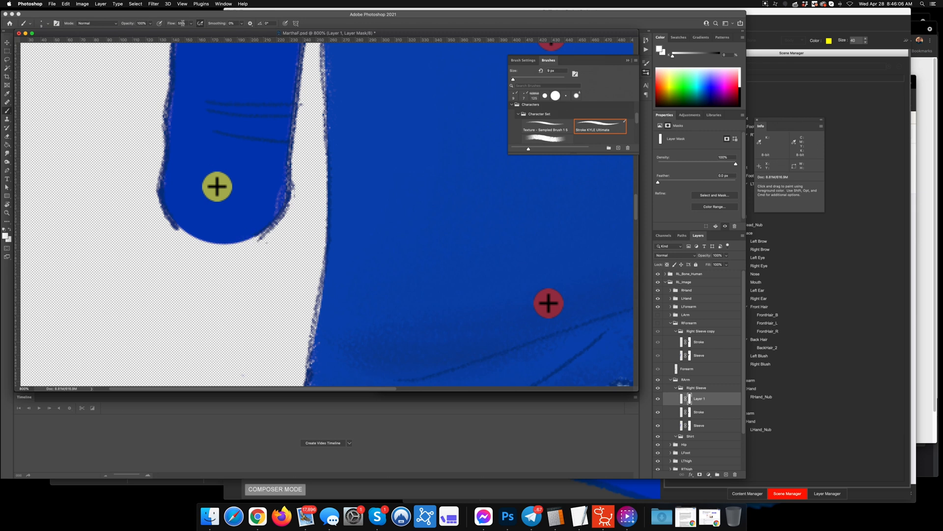
{"action": "left_click", "coordinate": [49, 23]}
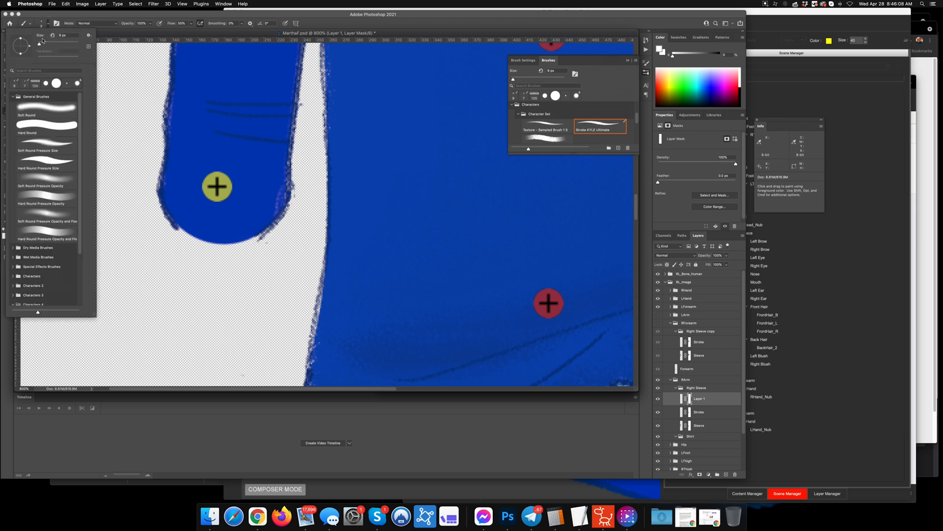
{"action": "left_click", "coordinate": [47, 126]}
{"action": "key", "text": "Return"}
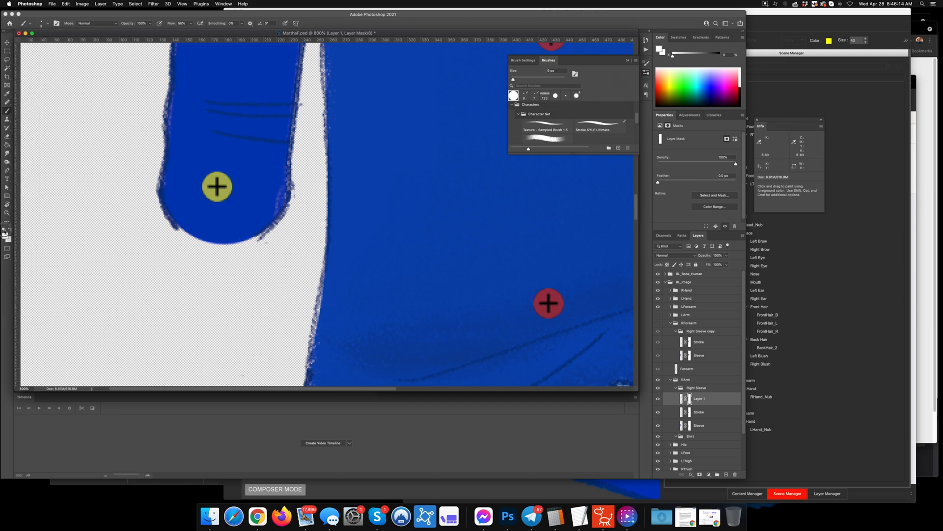
{"action": "left_click", "coordinate": [4, 229]}
{"action": "left_click_drag", "start_coordinate": [164, 223], "coordinate": [185, 241]}
Step: Convert RArm's Right Sleeve group and RForearm's Right Sleeve copy group to smart objects
{"action": "left_click", "coordinate": [696, 389]}
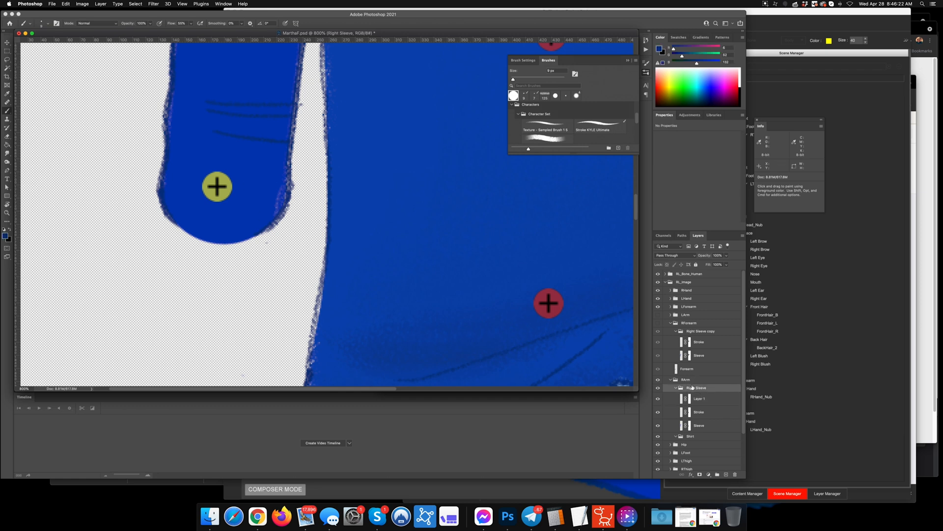
{"action": "right_click", "coordinate": [697, 389]}
{"action": "left_click", "coordinate": [738, 313]}
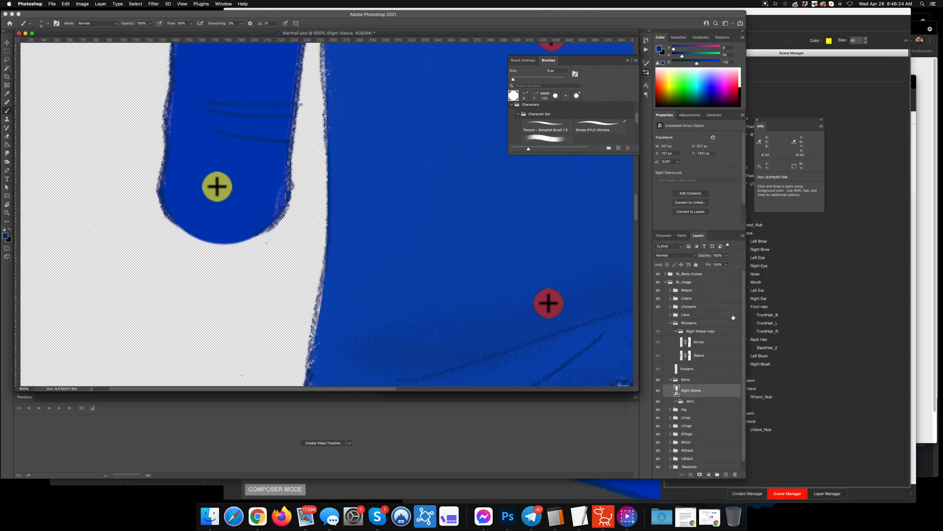
{"action": "right_click", "coordinate": [692, 331]}
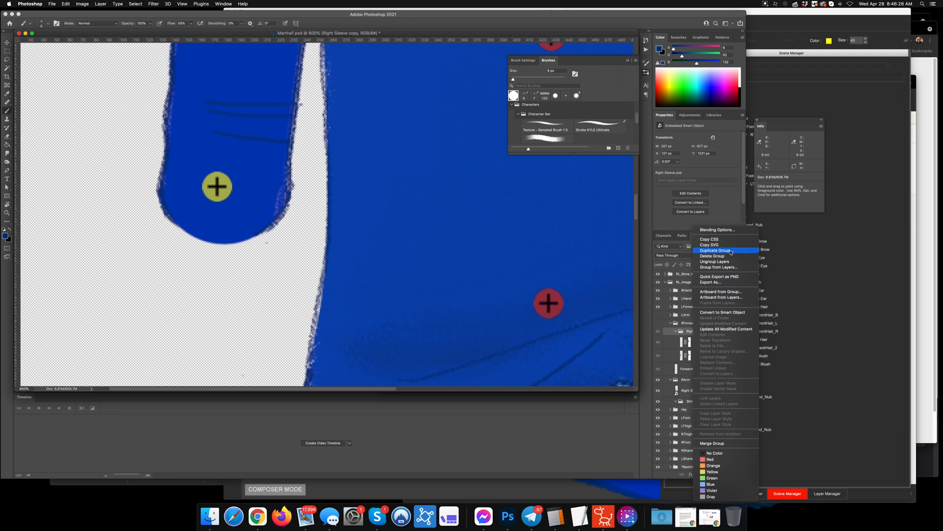
{"action": "left_click", "coordinate": [729, 313]}
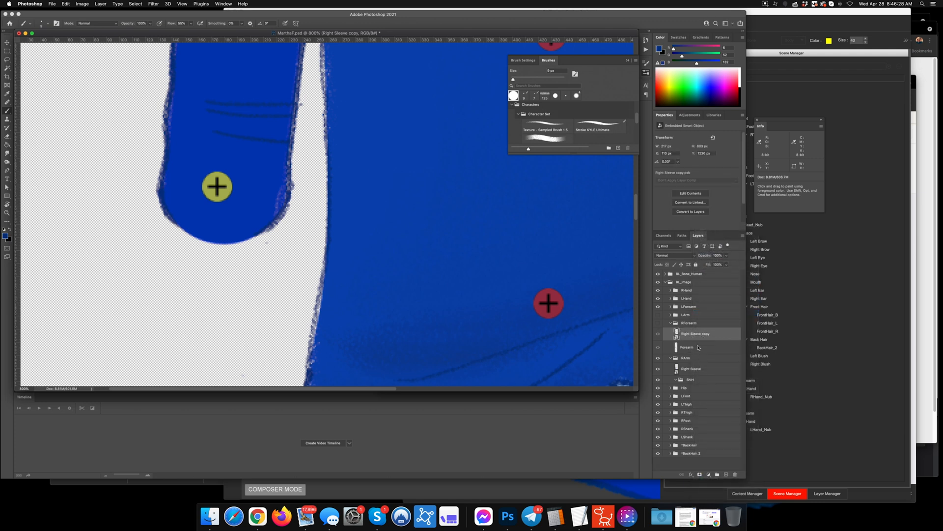
Step: Delete RForearm's Forearm skin layer and RArm's Shirt group, and save the document
{"action": "left_click", "coordinate": [699, 347], "text": "shift"}
{"action": "right_click", "coordinate": [699, 346]}
{"action": "left_click", "coordinate": [729, 307]}
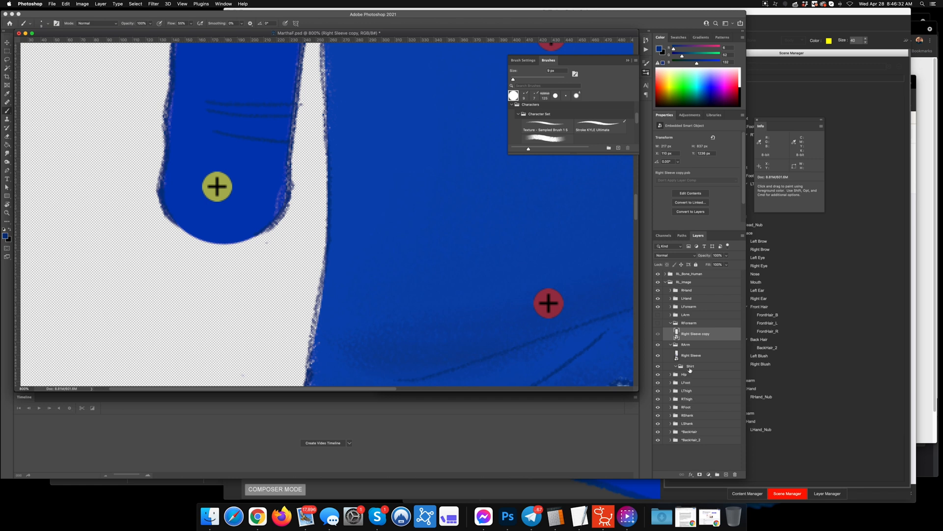
{"action": "left_click_drag", "start_coordinate": [690, 368], "coordinate": [735, 474]}
{"action": "key", "text": "super+s"}
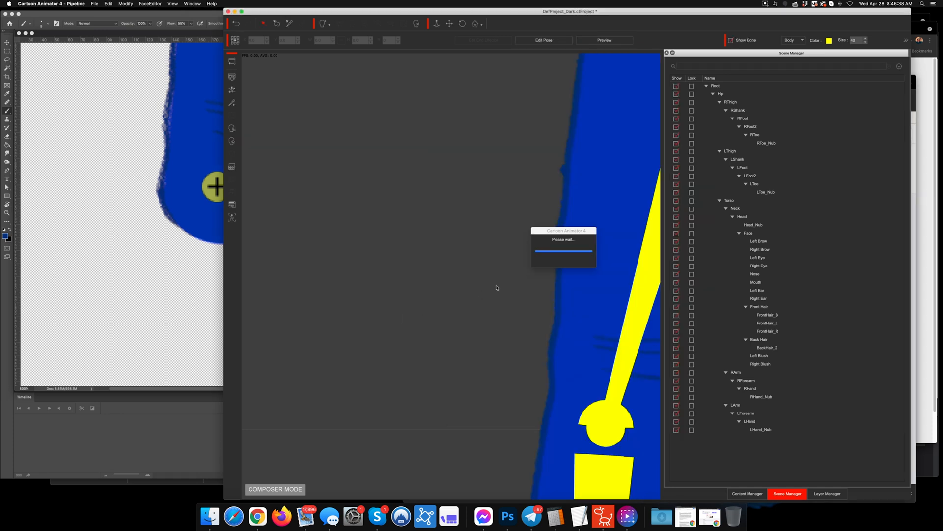
Step: In Cartoon Animator, preview the character and bend the right arm to examine the sleeve's elbow joint closely
{"action": "scroll", "coordinate": [484, 348], "scroll_direction": "up", "scroll_amount": 3}
{"action": "left_click", "coordinate": [604, 40]}
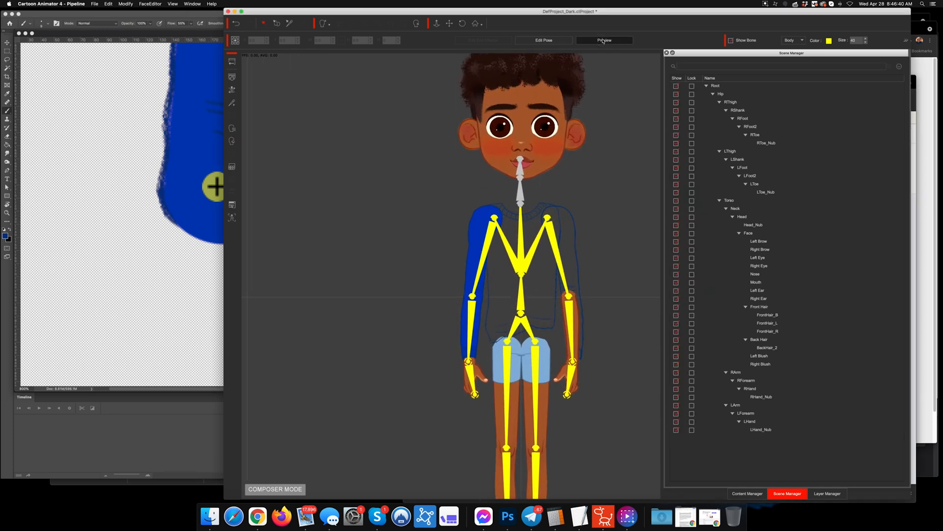
{"action": "left_click_drag", "start_coordinate": [472, 373], "coordinate": [495, 345]}
{"action": "scroll", "coordinate": [455, 275], "scroll_direction": "up", "scroll_amount": 5}
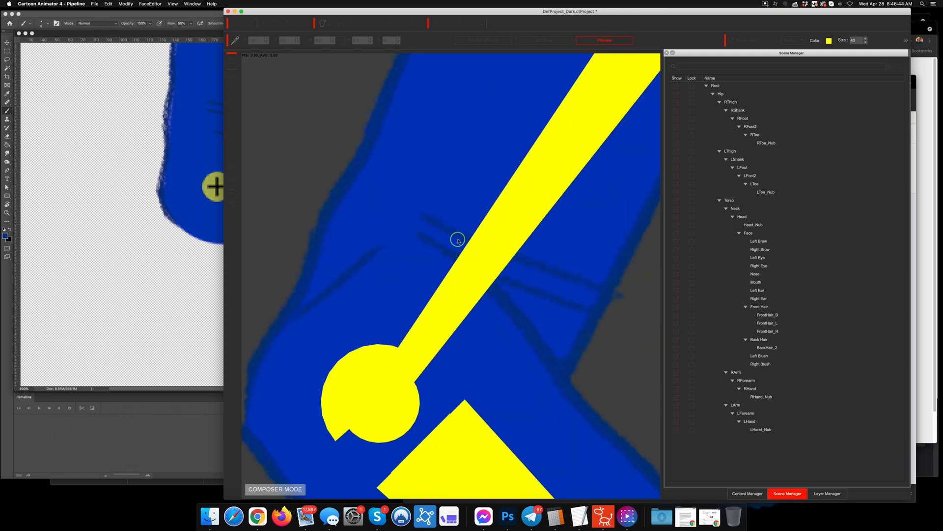
{"action": "scroll", "coordinate": [453, 264], "scroll_direction": "down", "scroll_amount": 2}
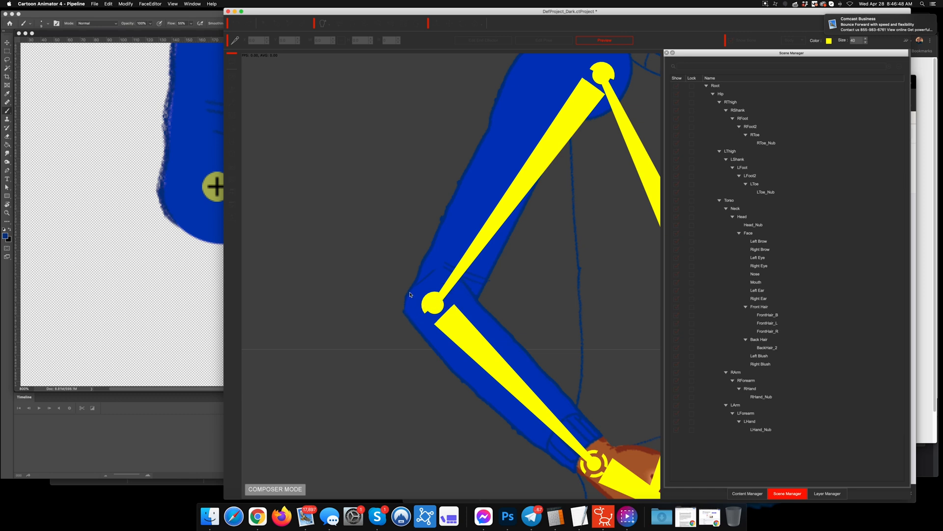
Step: Switch to Photoshop and undo the layer deletions and both smart object conversions
{"action": "left_click", "coordinate": [508, 516]}
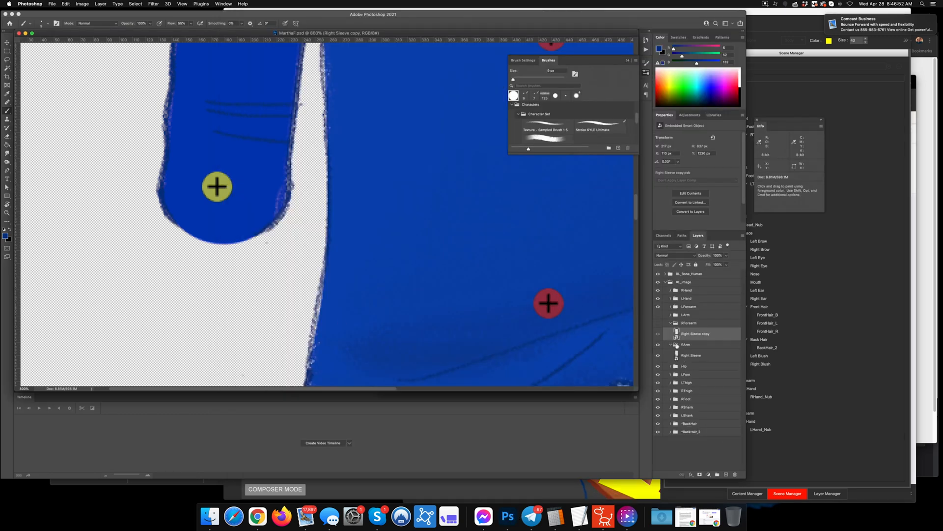
{"action": "key", "text": "super+z"}
{"action": "key", "text": "super+z"}
{"action": "key", "text": "super+z"}
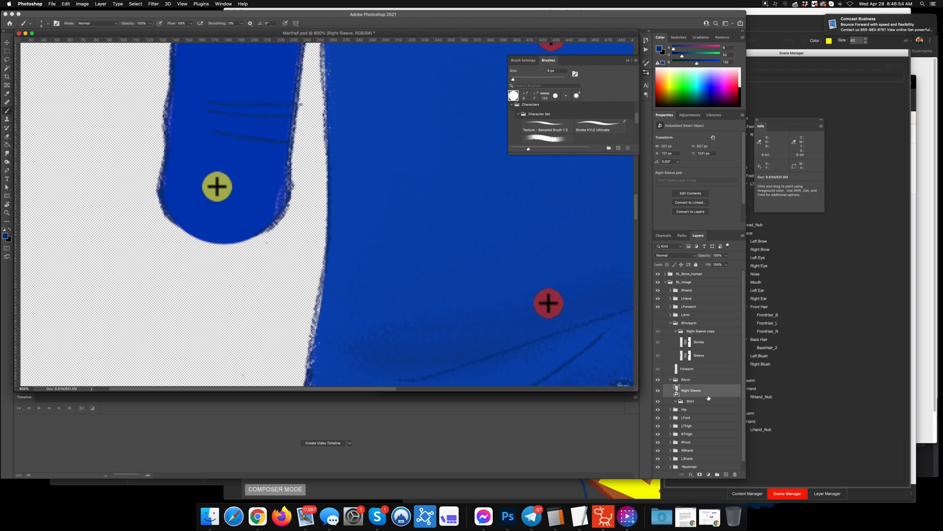
{"action": "key", "text": "super+z"}
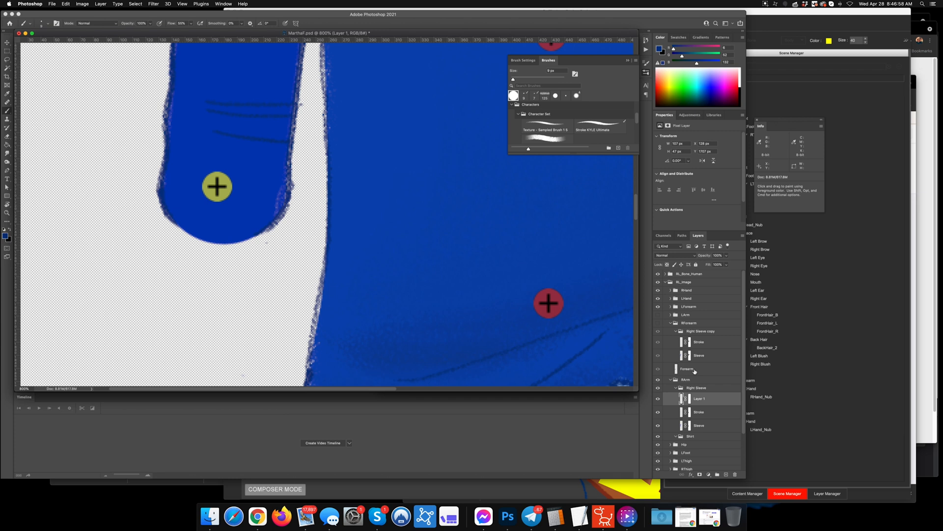
Step: Show the RForearm group, hide the RArm group, and select the Sleeve layer in Right Sleeve copy
{"action": "left_click", "coordinate": [659, 323]}
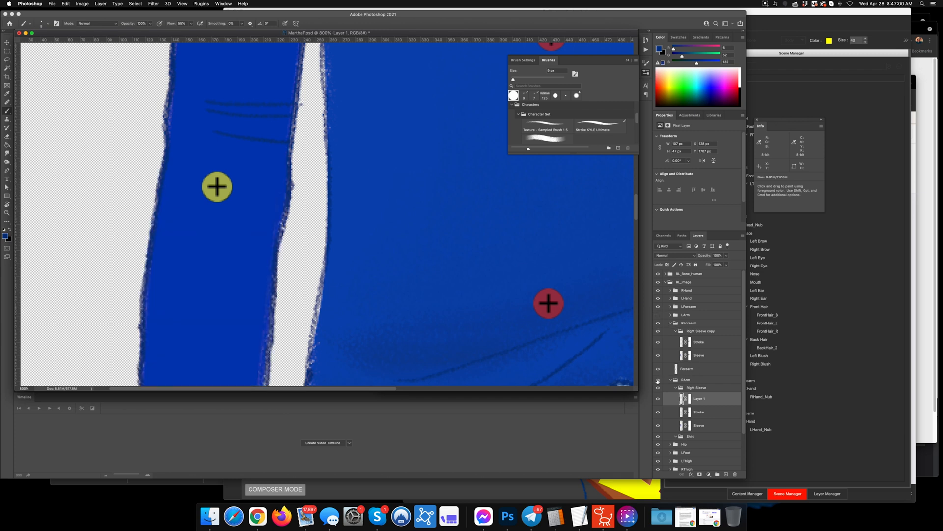
{"action": "left_click", "coordinate": [658, 380]}
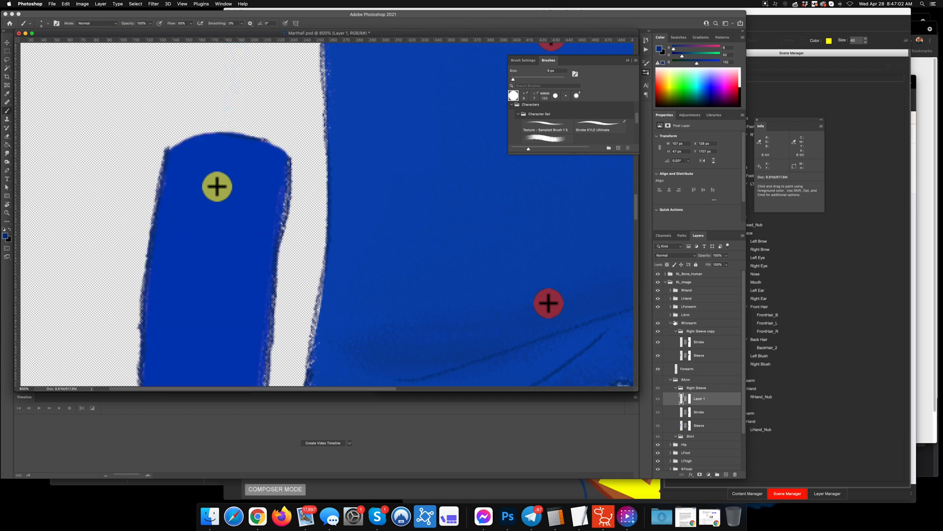
{"action": "left_click", "coordinate": [681, 357]}
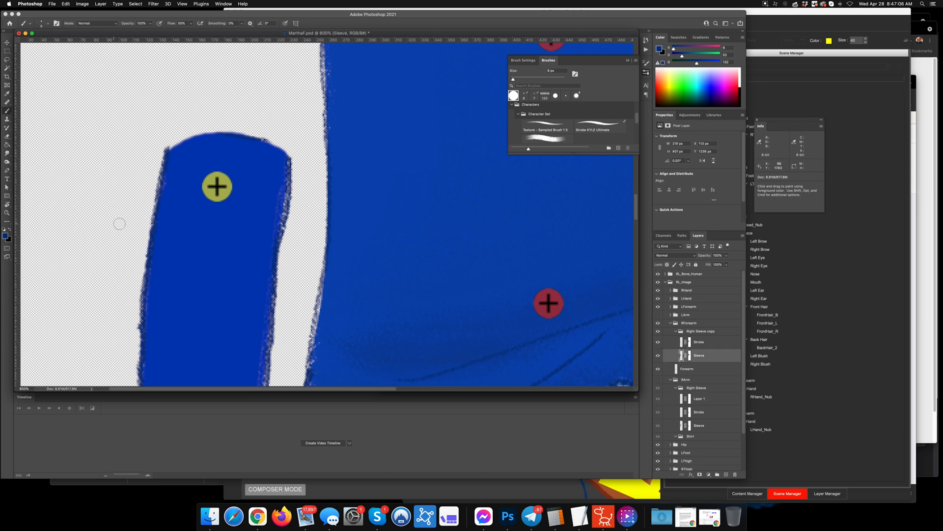
Step: Using a 40 px black brush on the Sleeve layer's mask, trim away the forearm sleeve's upper end and both upper corners
{"action": "key", "text": "d"}
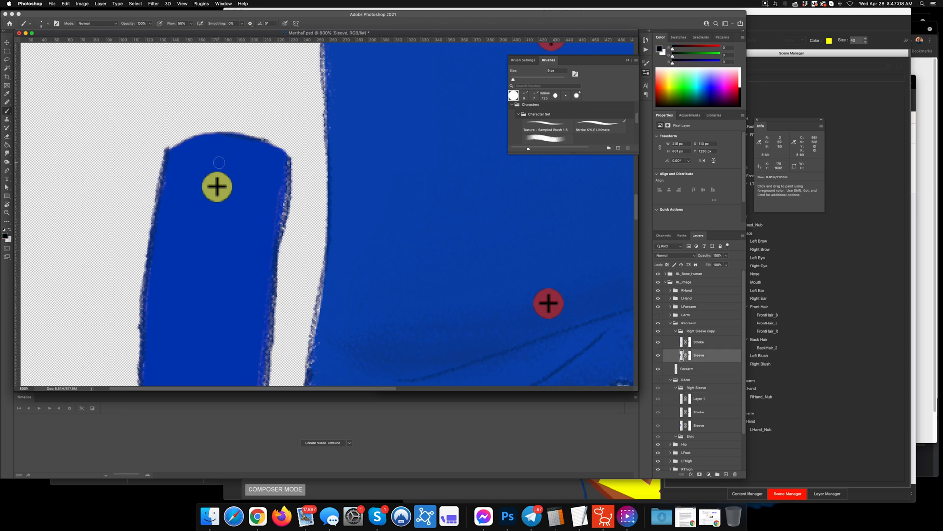
{"action": "key", "text": "bracketright"}
{"action": "key", "text": "bracketright"}
{"action": "key", "text": "bracketright"}
{"action": "key", "text": "bracketright"}
{"action": "key", "text": "bracketright"}
{"action": "key", "text": "bracketright"}
{"action": "key", "text": "bracketright"}
{"action": "key", "text": "bracketright"}
{"action": "key", "text": "bracketleft"}
{"action": "key", "text": "bracketleft"}
{"action": "key", "text": "bracketleft"}
{"action": "key", "text": "bracketleft"}
{"action": "left_click_drag", "start_coordinate": [141, 174], "coordinate": [165, 154]}
{"action": "key", "text": "super+z"}
{"action": "left_click", "coordinate": [690, 355]}
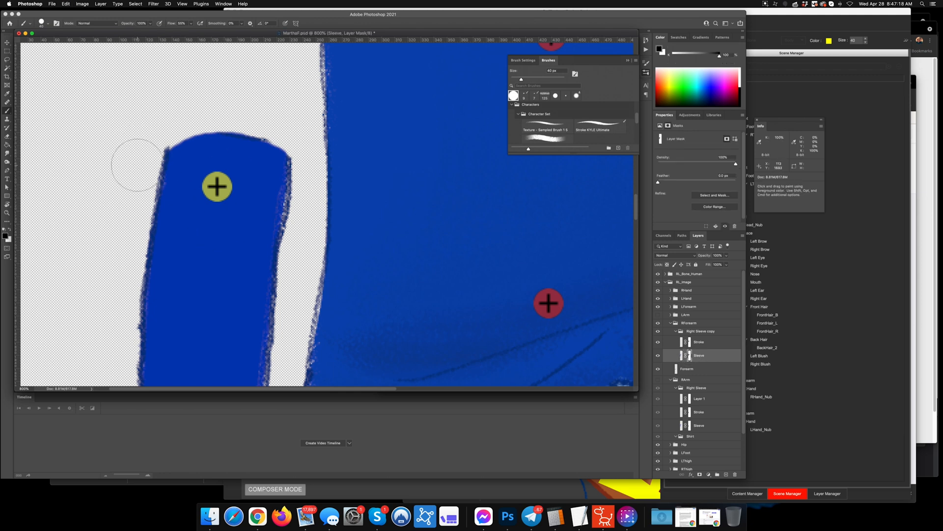
{"action": "mouse_move", "coordinate": [221, 105]}
{"action": "left_mouse_down"}
{"action": "mouse_move", "coordinate": [273, 127]}
{"action": "mouse_move", "coordinate": [301, 153]}
{"action": "mouse_move", "coordinate": [309, 241]}
{"action": "mouse_move", "coordinate": [293, 144]}
{"action": "mouse_move", "coordinate": [255, 121]}
{"action": "mouse_move", "coordinate": [195, 123]}
{"action": "mouse_move", "coordinate": [146, 161]}
{"action": "mouse_move", "coordinate": [130, 202]}
{"action": "mouse_move", "coordinate": [151, 162]}
{"action": "mouse_move", "coordinate": [193, 128]}
{"action": "mouse_move", "coordinate": [266, 141]}
{"action": "mouse_move", "coordinate": [302, 189]}
{"action": "mouse_move", "coordinate": [303, 254]}
{"action": "left_mouse_up"}
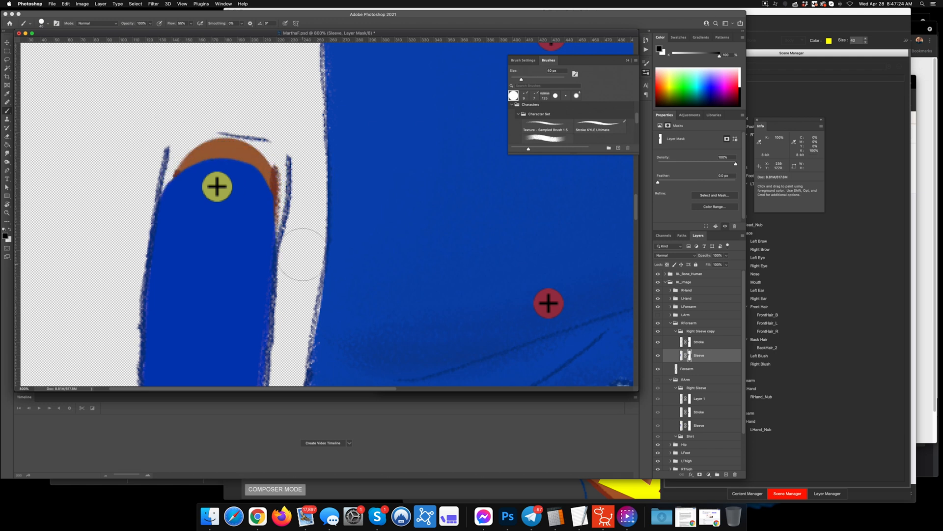
Step: Paint white on the Sleeve mask with a 100 px brush to restore a round cap around the elbow joint
{"action": "key", "text": "x"}
{"action": "key", "text": "bracketright"}
{"action": "key", "text": "bracketright"}
{"action": "key", "text": "bracketright"}
{"action": "key", "text": "bracketright"}
{"action": "key", "text": "bracketright"}
{"action": "key", "text": "bracketright"}
{"action": "left_click_drag", "start_coordinate": [221, 205], "coordinate": [221, 203]}
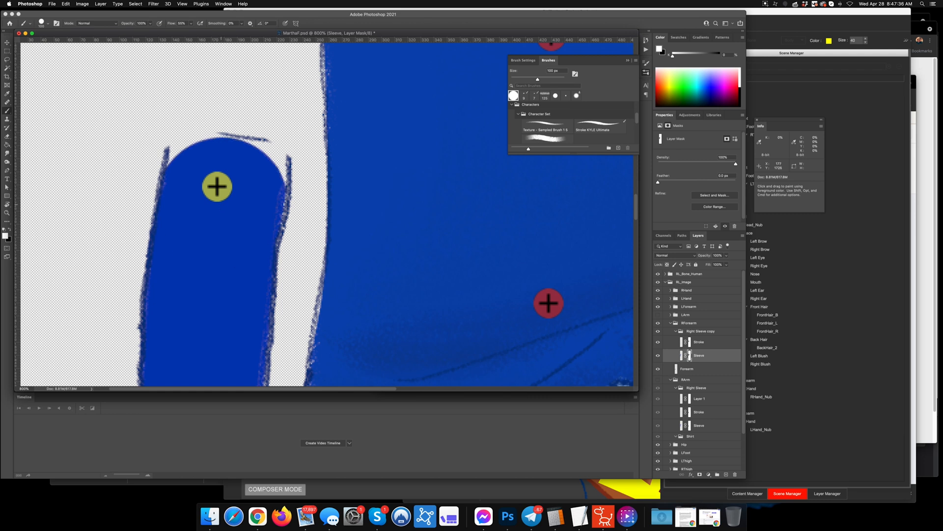
Step: Mask out the leftover Stroke outlines outside the round elbow cap with a 35 px black brush
{"action": "left_click", "coordinate": [690, 343]}
{"action": "key", "text": "x"}
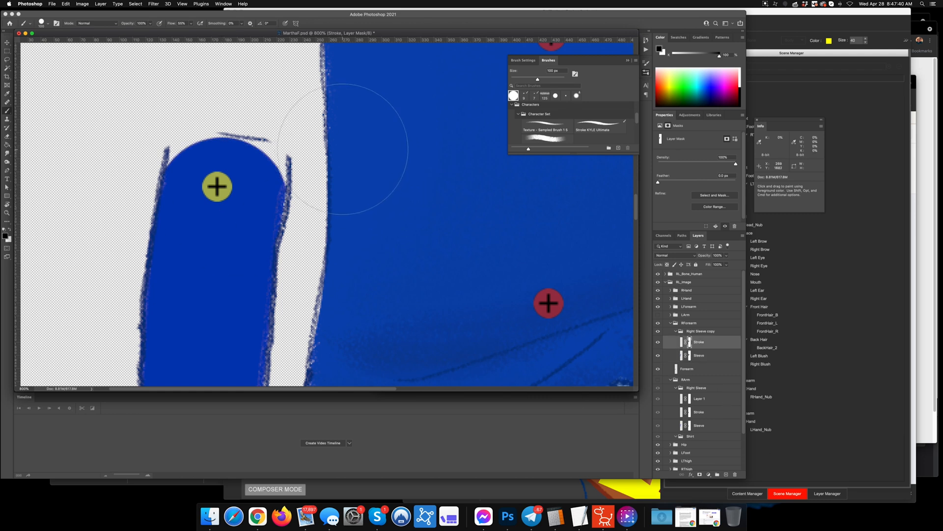
{"action": "key", "text": "bracketleft"}
{"action": "key", "text": "bracketleft"}
{"action": "key", "text": "bracketleft"}
{"action": "key", "text": "bracketleft"}
{"action": "key", "text": "bracketleft"}
{"action": "key", "text": "bracketleft"}
{"action": "key", "text": "bracketleft"}
{"action": "left_click", "coordinate": [303, 150]}
{"action": "left_click_drag", "start_coordinate": [310, 172], "coordinate": [305, 200]}
{"action": "mouse_move", "coordinate": [288, 127]}
{"action": "left_mouse_down"}
{"action": "mouse_move", "coordinate": [228, 110]}
{"action": "mouse_move", "coordinate": [235, 116]}
{"action": "mouse_move", "coordinate": [191, 116]}
{"action": "mouse_move", "coordinate": [154, 144]}
{"action": "left_mouse_up"}
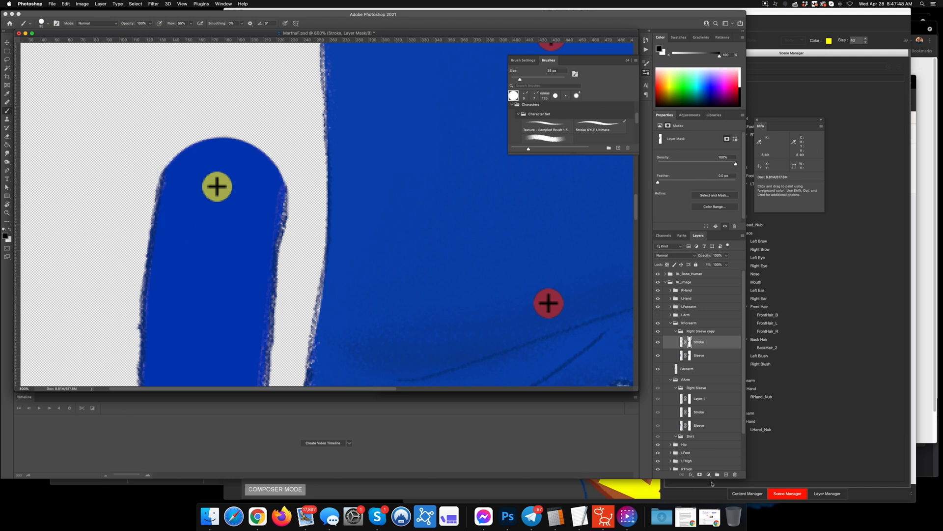
Step: Add a new layer above Stroke in Right Sleeve copy and choose the recently used outline brush
{"action": "left_click", "coordinate": [726, 475]}
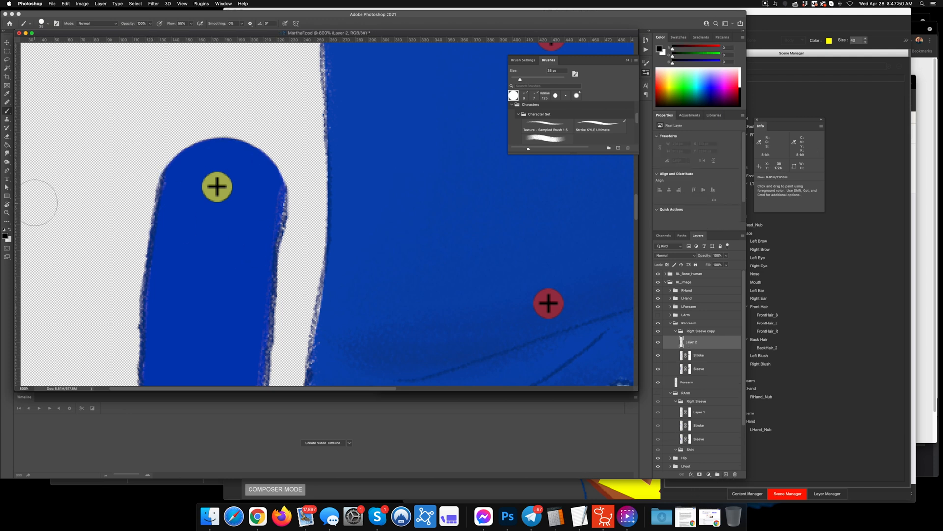
{"action": "left_click", "coordinate": [81, 23]}
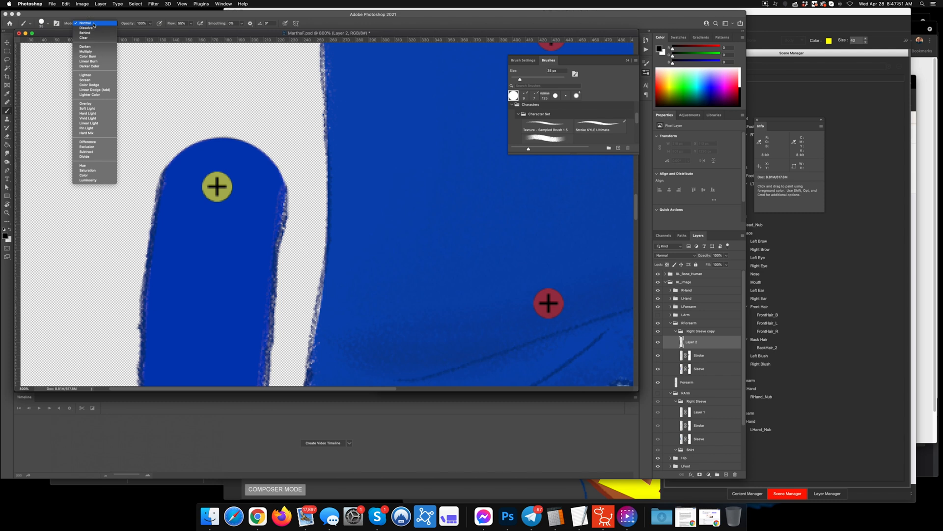
{"action": "left_click", "coordinate": [47, 25]}
{"action": "left_click", "coordinate": [49, 24]}
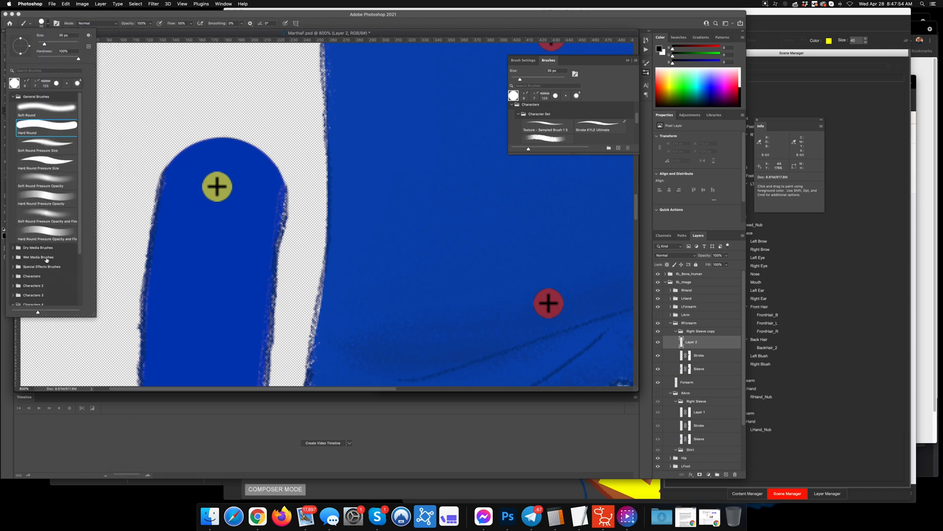
{"action": "left_click", "coordinate": [30, 278]}
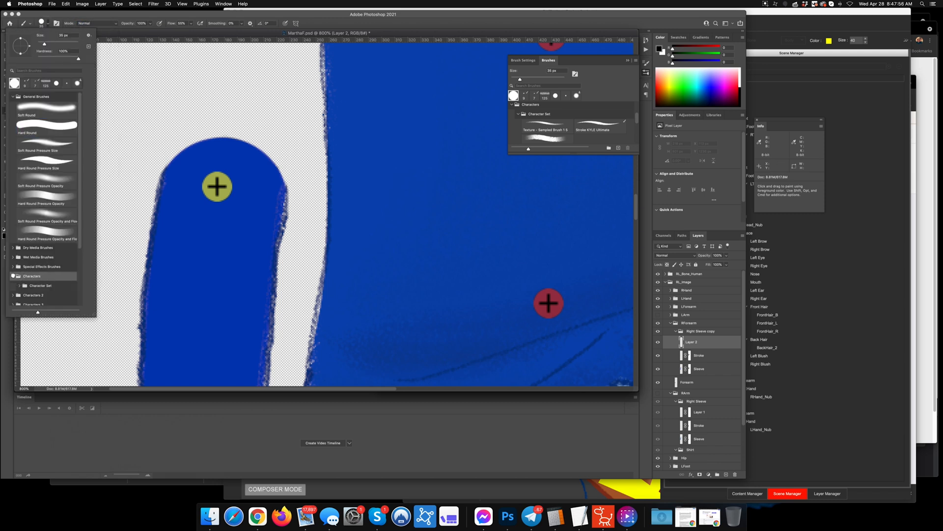
{"action": "left_click", "coordinate": [26, 84]}
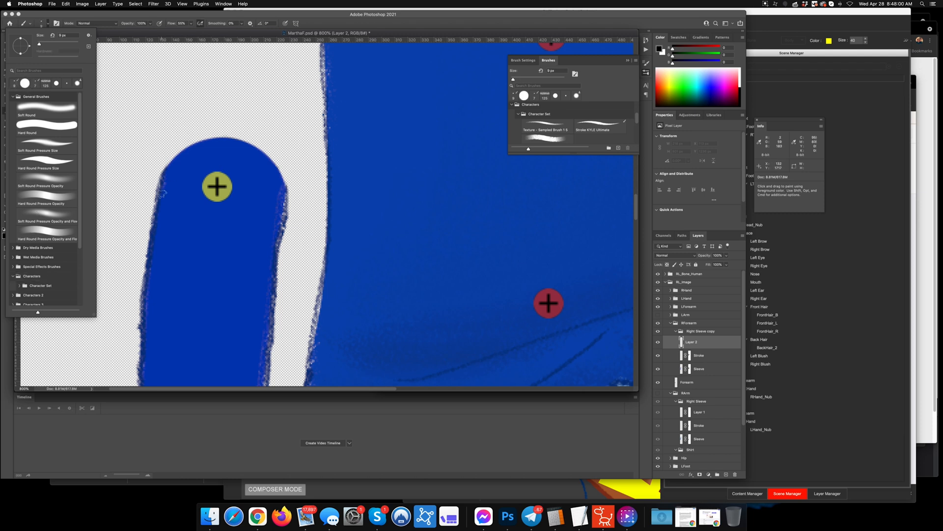
Step: Sample the sleeve's dark blue outline colour and draw the missing outline on both upper corners of the forearm sleeve
{"action": "left_click", "coordinate": [163, 184]}
{"action": "left_click", "coordinate": [152, 234], "text": "alt"}
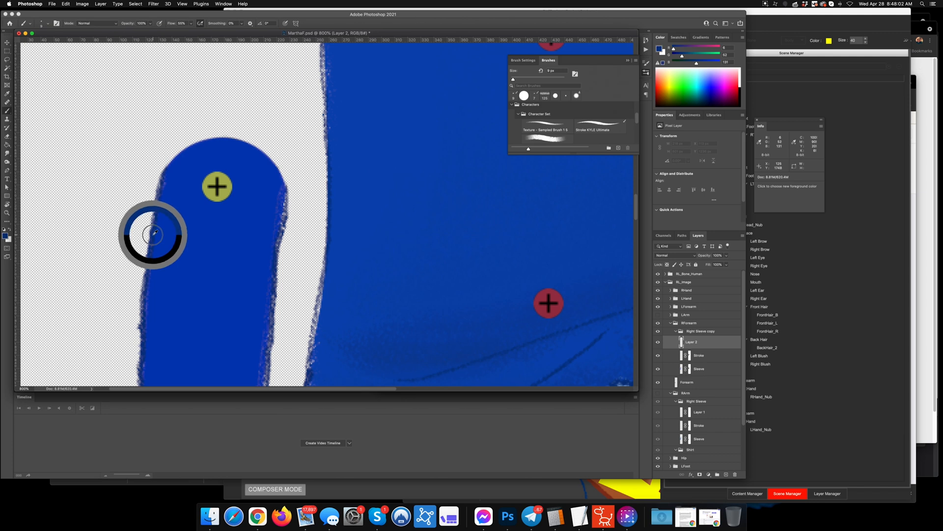
{"action": "left_click_drag", "start_coordinate": [165, 167], "coordinate": [169, 154]}
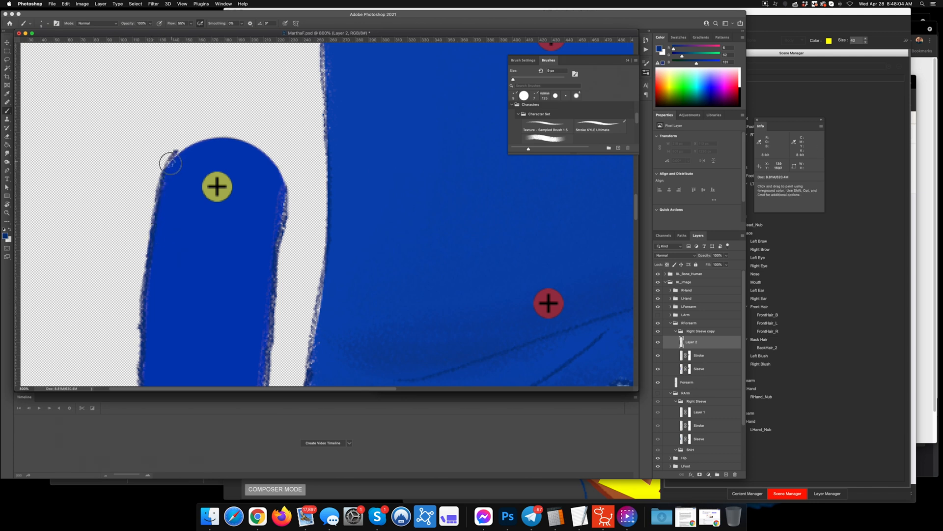
{"action": "mouse_move", "coordinate": [290, 193]}
{"action": "left_mouse_down"}
{"action": "mouse_move", "coordinate": [278, 169]}
{"action": "mouse_move", "coordinate": [283, 215]}
{"action": "left_mouse_up"}
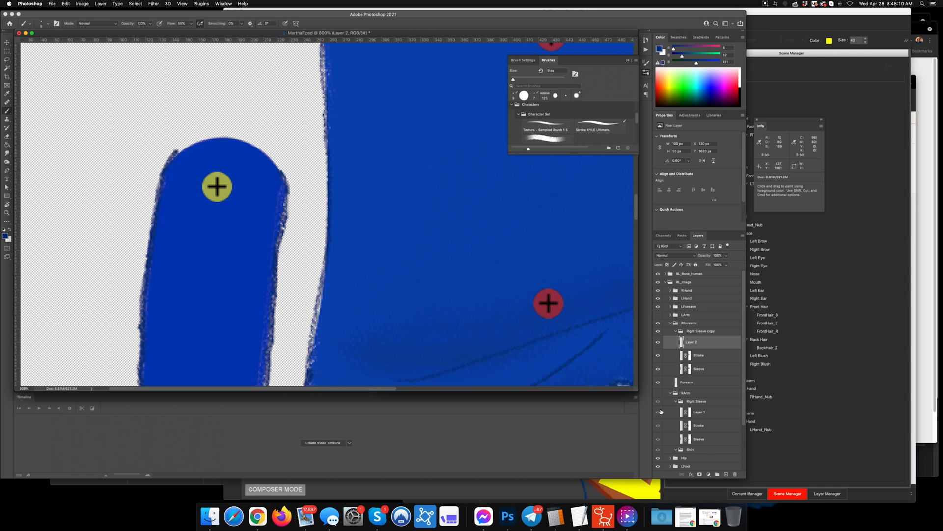
Step: Delete the Forearm skin layer and the Shirt group, and save the document to update the character in Cartoon Animator
{"action": "left_click", "coordinate": [704, 332]}
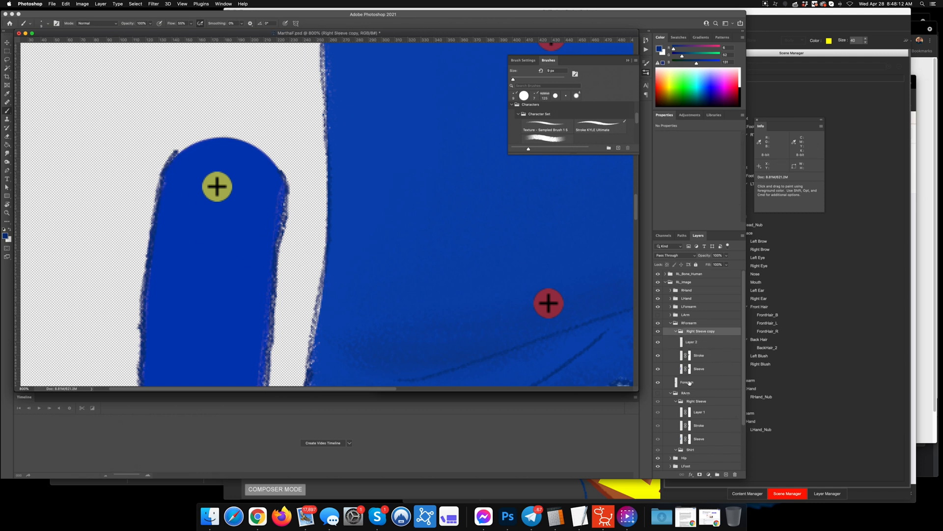
{"action": "left_click_drag", "start_coordinate": [698, 377], "coordinate": [737, 472]}
{"action": "left_click", "coordinate": [677, 332]}
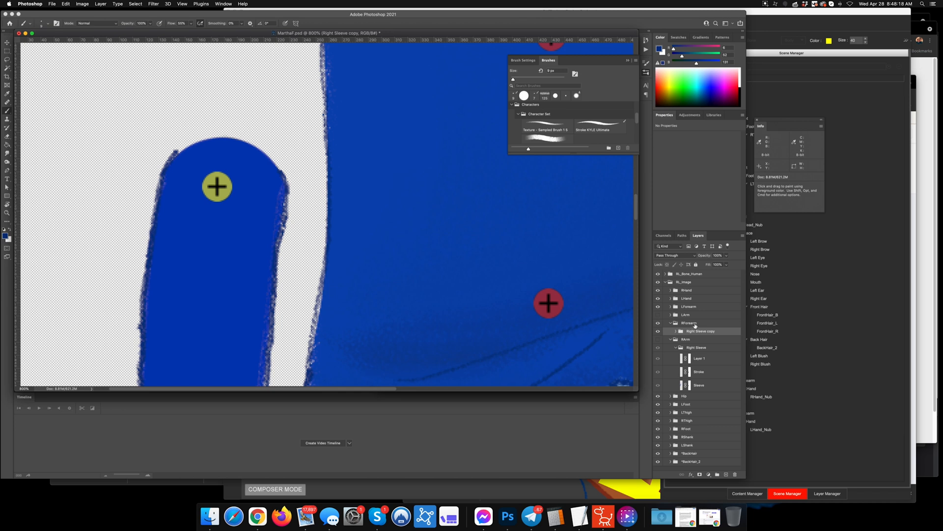
{"action": "key", "text": "super+s"}
{"action": "left_click", "coordinate": [602, 515]}
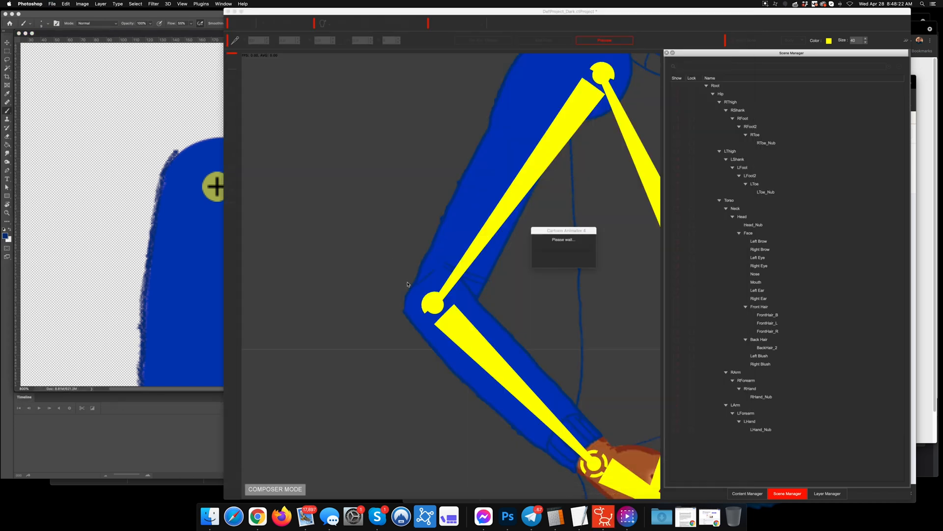
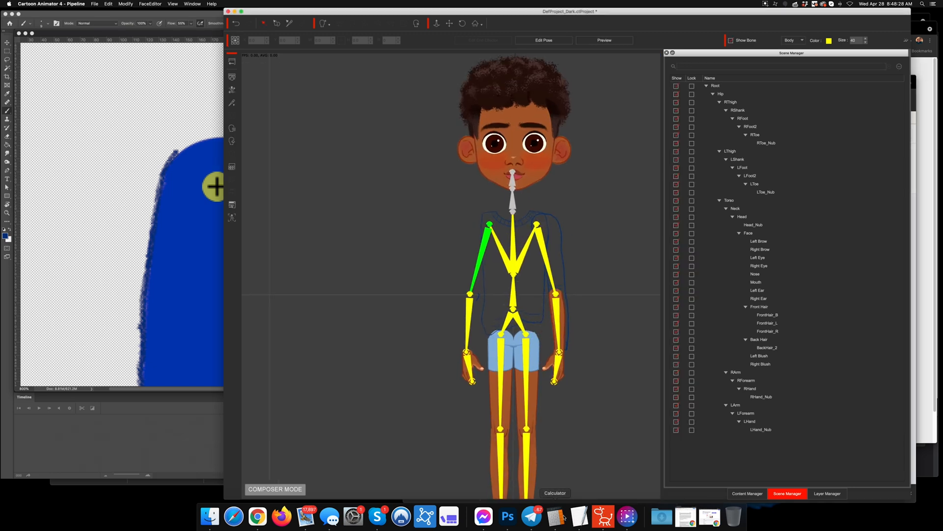
Step: Switch to Photoshop, convert the Right Sleeve copy and Right Sleeve groups to smart objects, and show the RArm group before updating the character
{"action": "left_click", "coordinate": [508, 516]}
{"action": "right_click", "coordinate": [705, 331]}
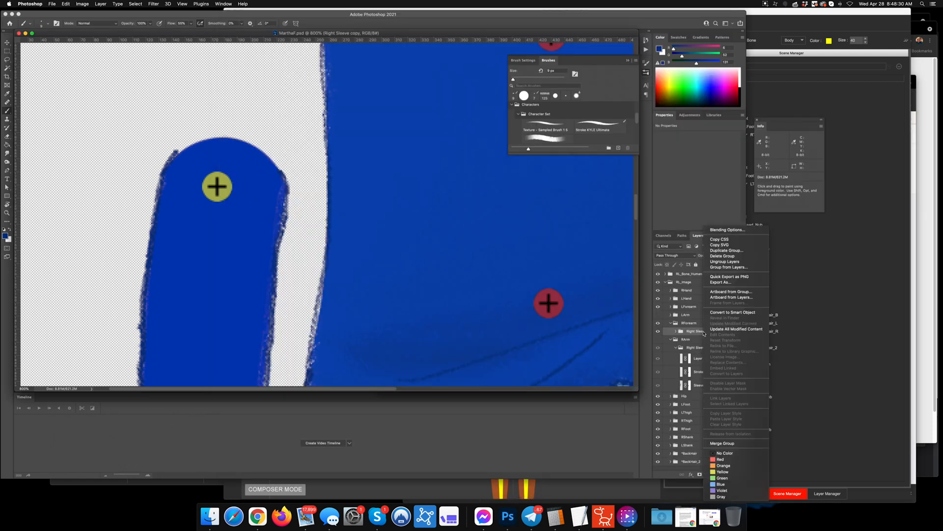
{"action": "left_click", "coordinate": [733, 313]}
{"action": "right_click", "coordinate": [692, 353]}
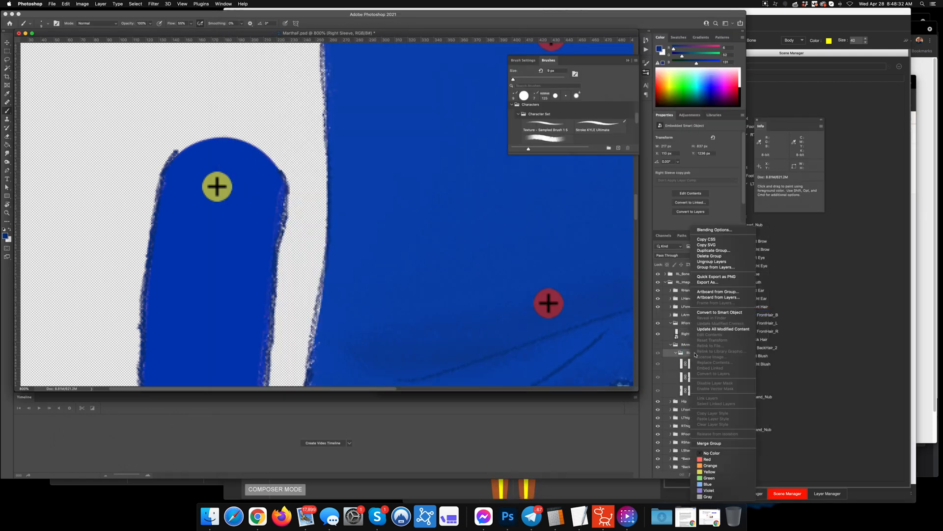
{"action": "left_click", "coordinate": [732, 312]}
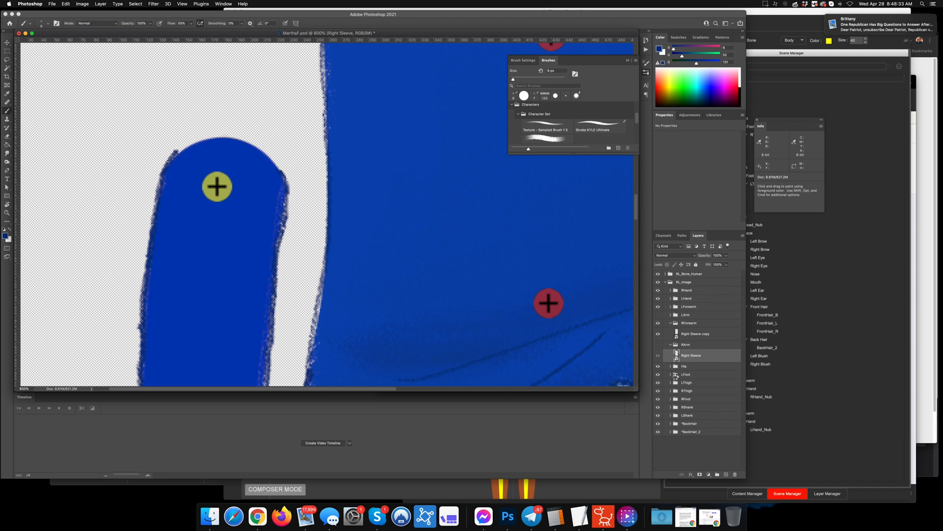
{"action": "left_click", "coordinate": [659, 345]}
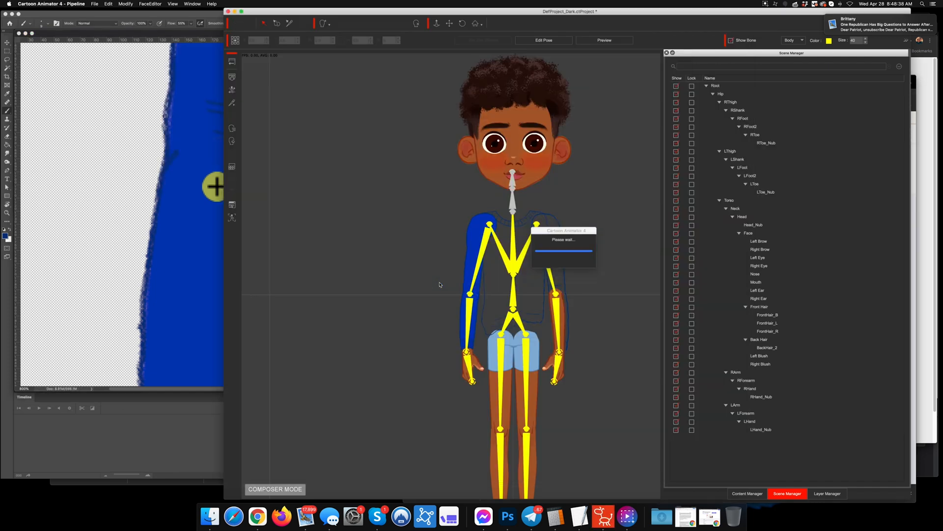
Step: Preview the updated character in Cartoon Animator and bend the right arm inward and outward to inspect the elbow joint
{"action": "left_click", "coordinate": [605, 40]}
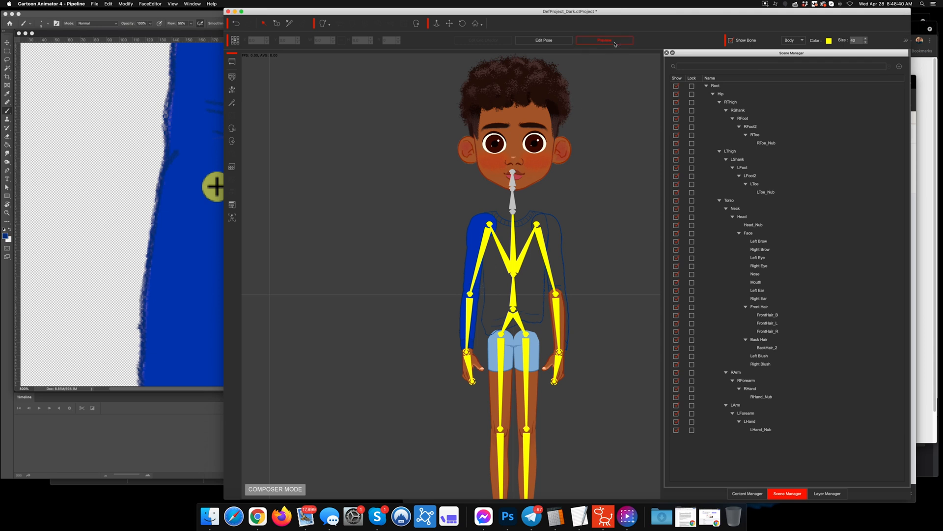
{"action": "left_click_drag", "start_coordinate": [469, 361], "coordinate": [509, 326]}
{"action": "scroll", "coordinate": [456, 326], "scroll_direction": "up", "scroll_amount": 5}
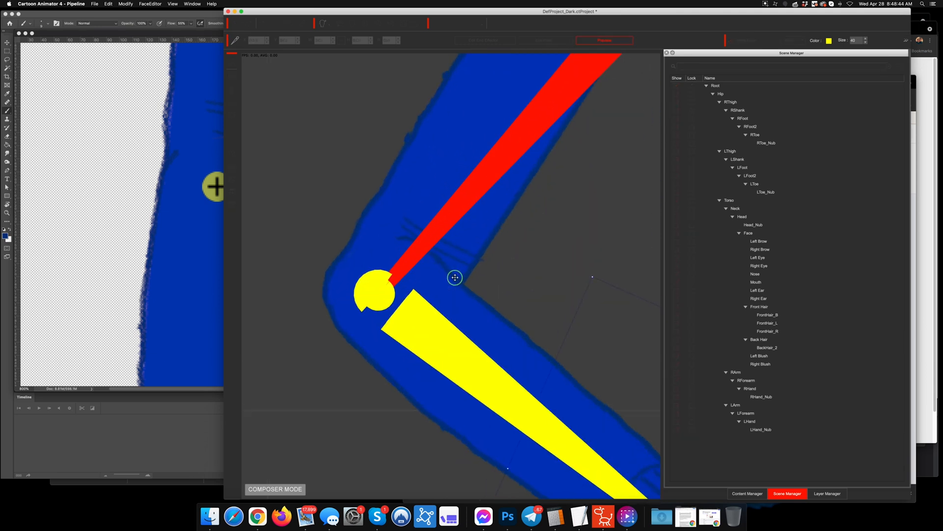
{"action": "scroll", "coordinate": [453, 278], "scroll_direction": "down", "scroll_amount": 4}
{"action": "scroll", "coordinate": [451, 313], "scroll_direction": "down", "scroll_amount": 2}
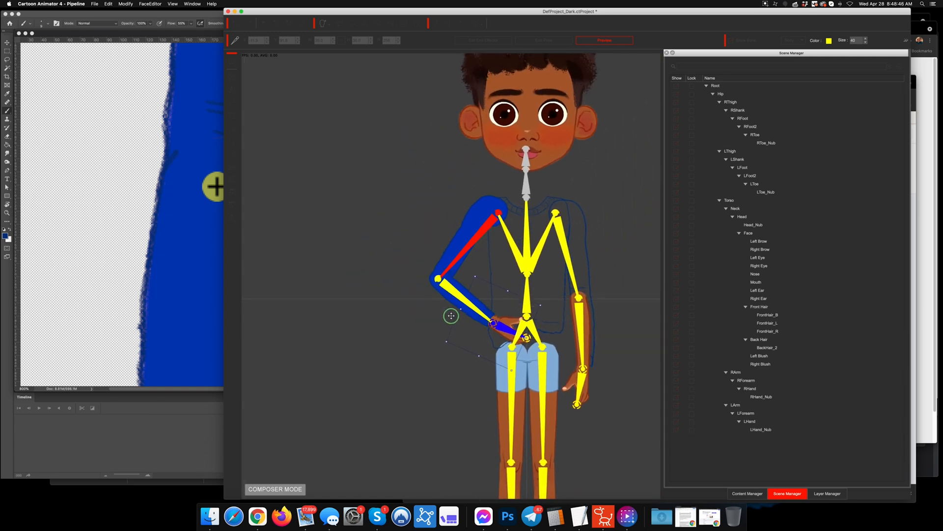
{"action": "scroll", "coordinate": [449, 315], "scroll_direction": "up", "scroll_amount": 2}
{"action": "left_click_drag", "start_coordinate": [503, 341], "coordinate": [356, 321]}
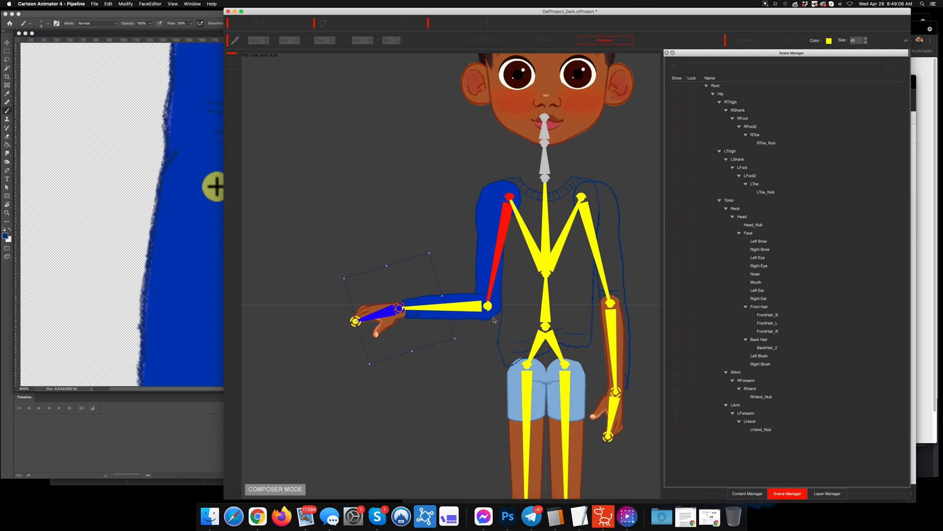
Step: Switch to Photoshop and undo the smart object conversions of both right sleeve groups
{"action": "left_click", "coordinate": [508, 516]}
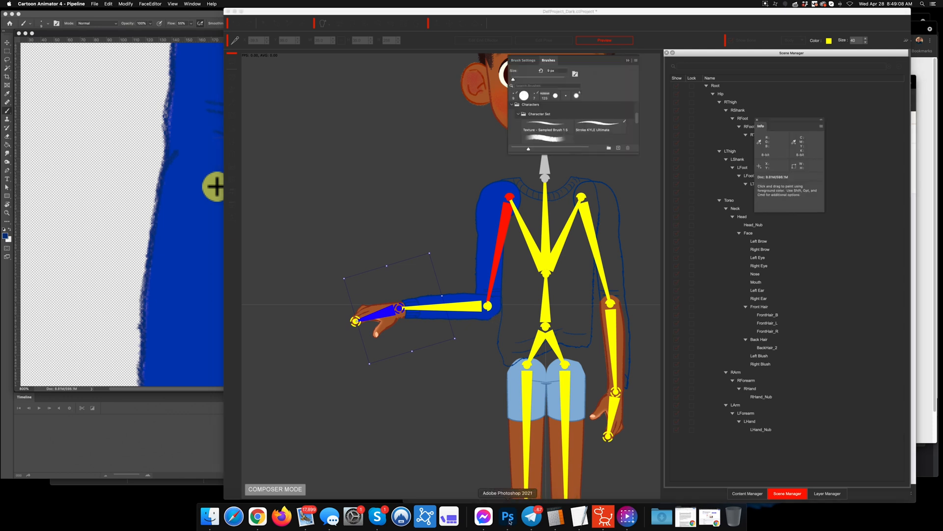
{"action": "key", "text": "super+z"}
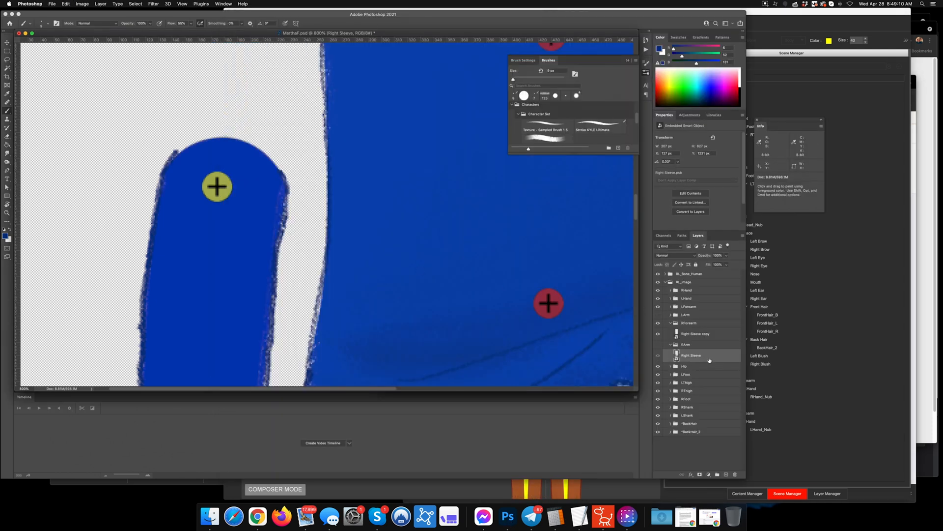
{"action": "key", "text": "super+z"}
{"action": "key", "text": "super+z"}
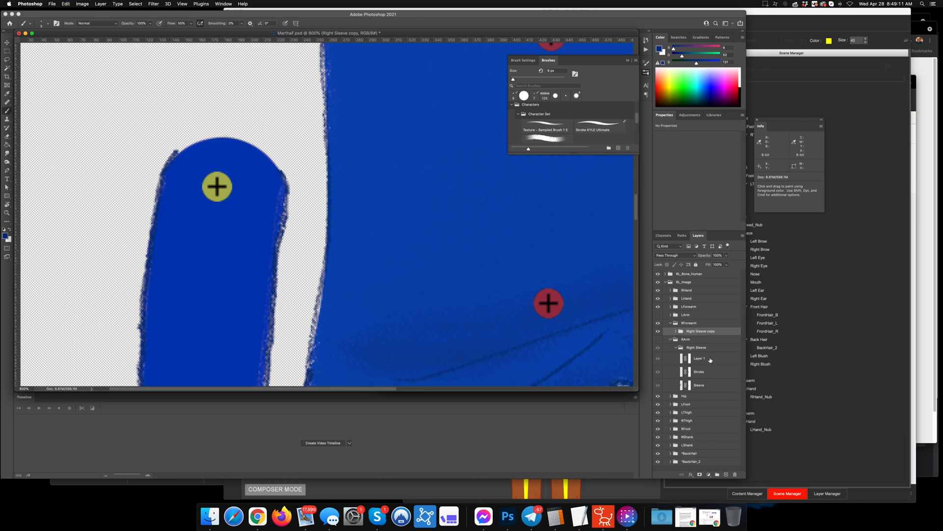
Step: Show the RArm group, hide the RForearm group, and move the RForearm joint marker slightly toward the centre of the rounded elbow
{"action": "left_click", "coordinate": [676, 331]}
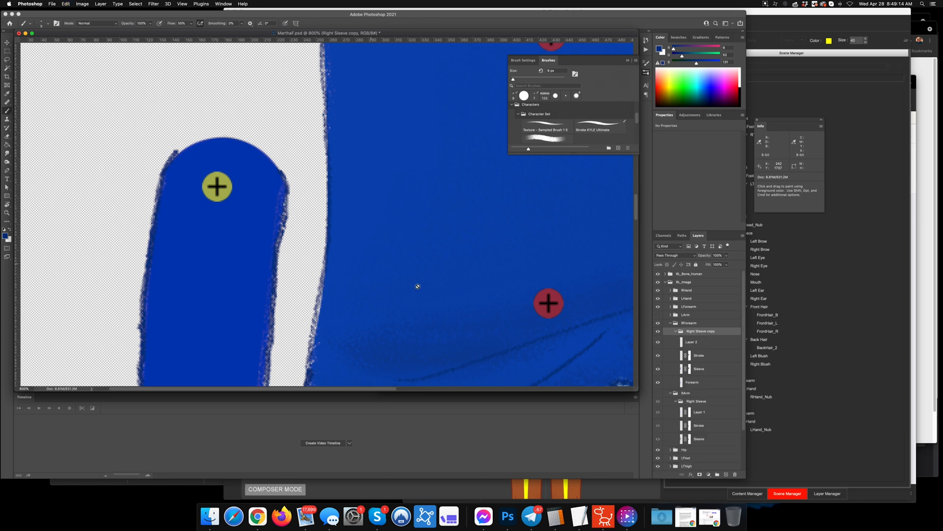
{"action": "left_click", "coordinate": [658, 394]}
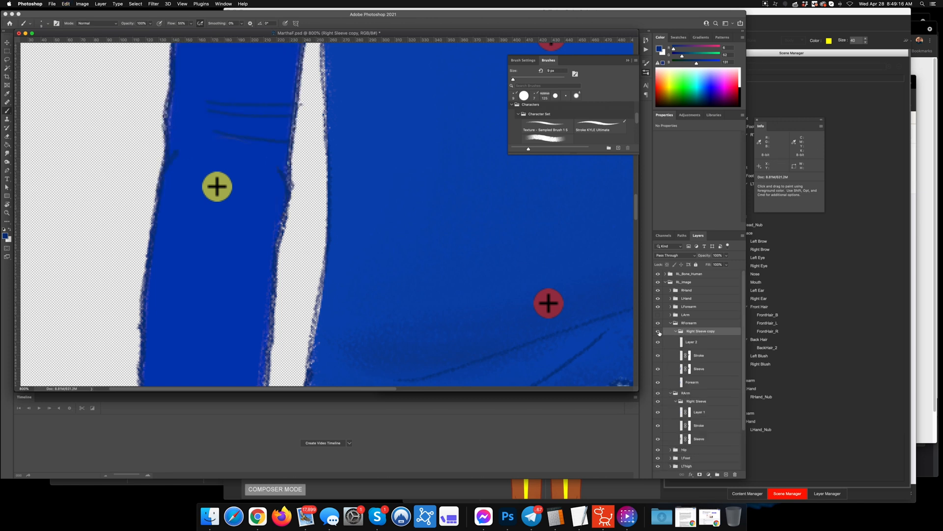
{"action": "left_click", "coordinate": [658, 324]}
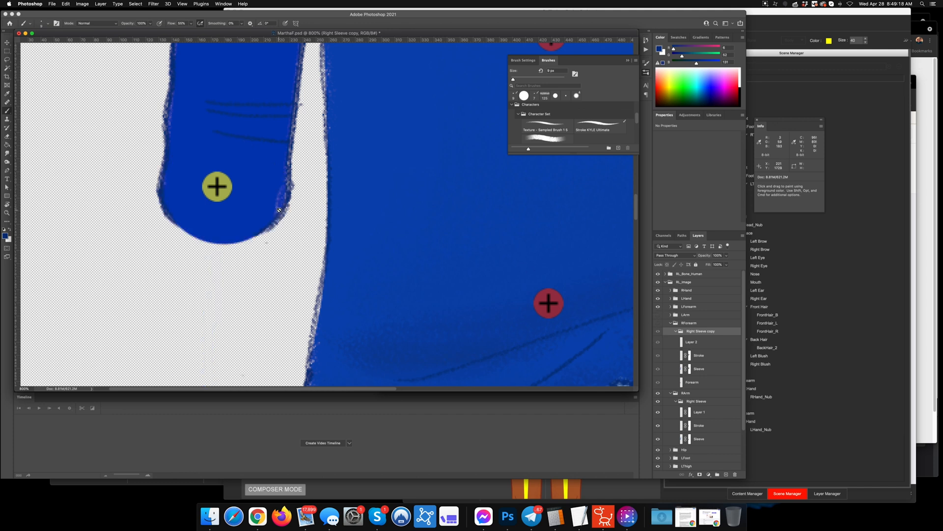
{"action": "key", "text": "v"}
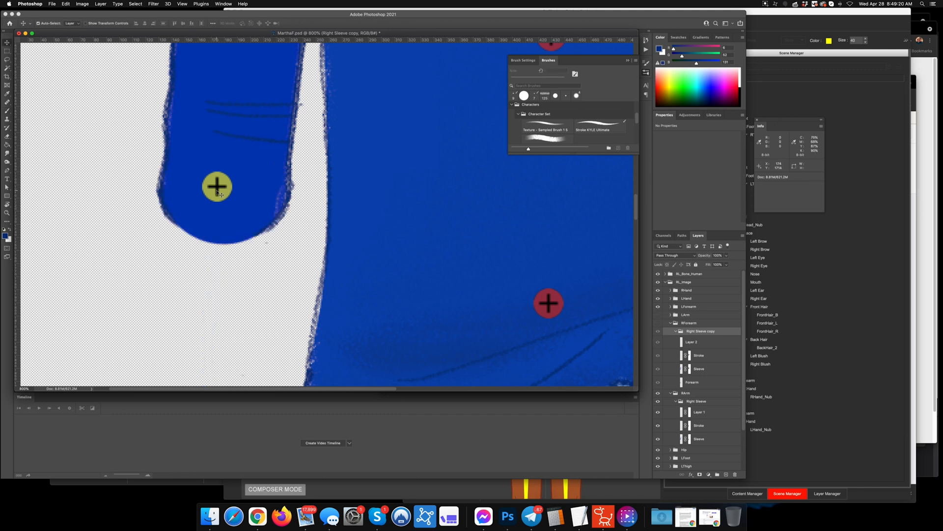
{"action": "left_click_drag", "start_coordinate": [217, 186], "coordinate": [225, 191]}
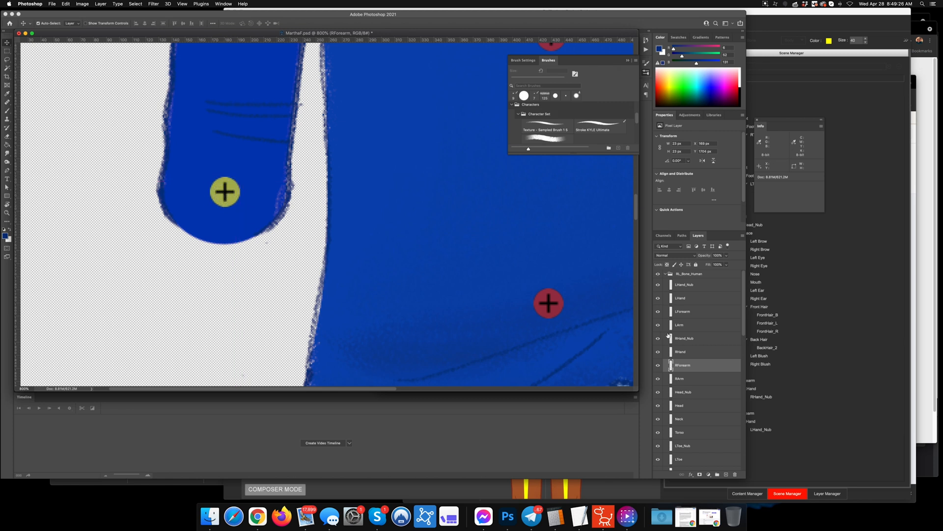
{"action": "left_click", "coordinate": [667, 276]}
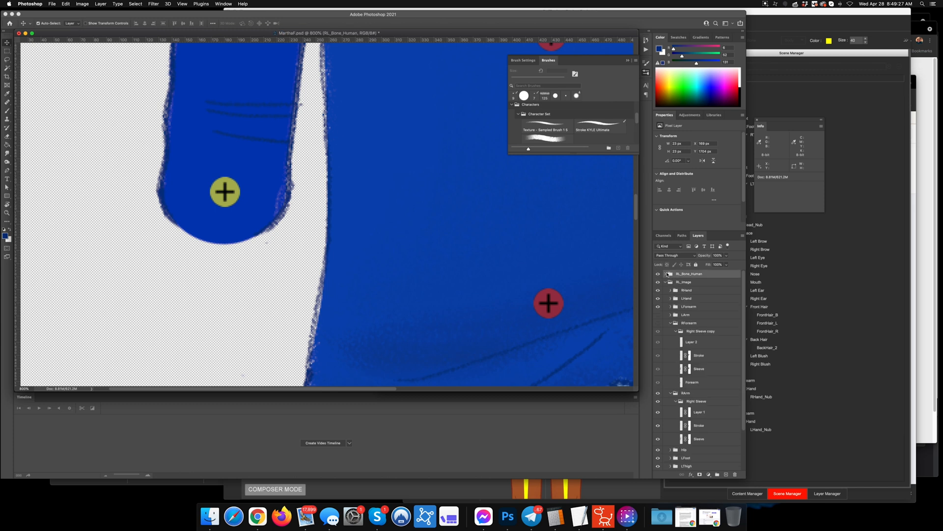
Step: Convert both right sleeve groups to smart objects again and update the character with the repositioned elbow joint
{"action": "left_click", "coordinate": [685, 334]}
{"action": "right_click", "coordinate": [685, 333]}
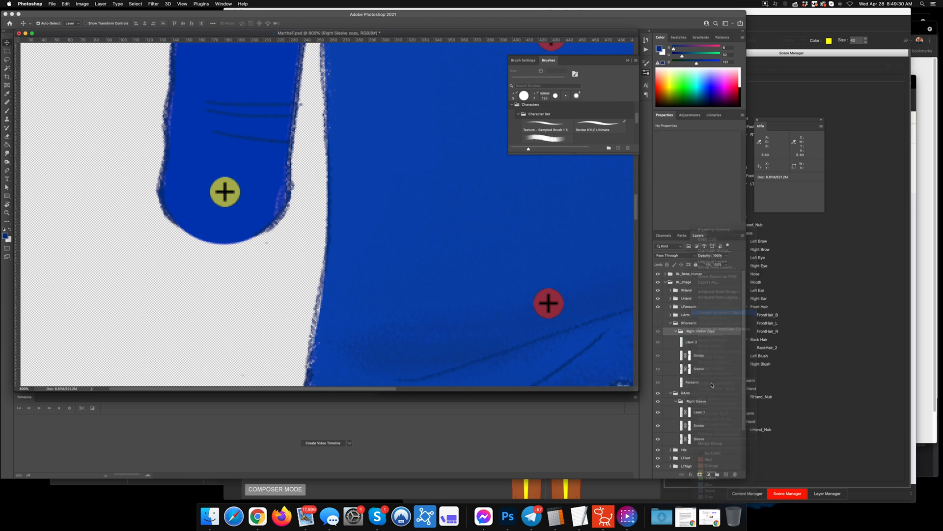
{"action": "right_click", "coordinate": [699, 356]}
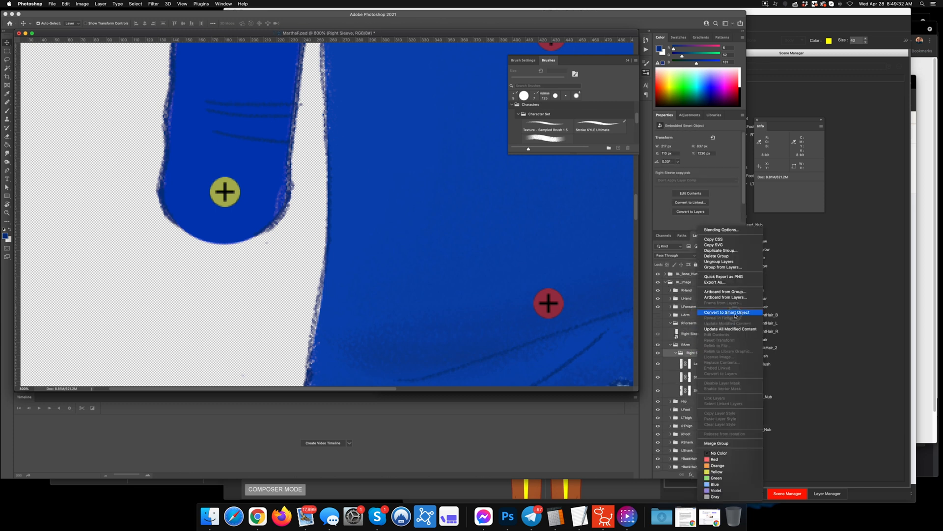
{"action": "left_click", "coordinate": [717, 314]}
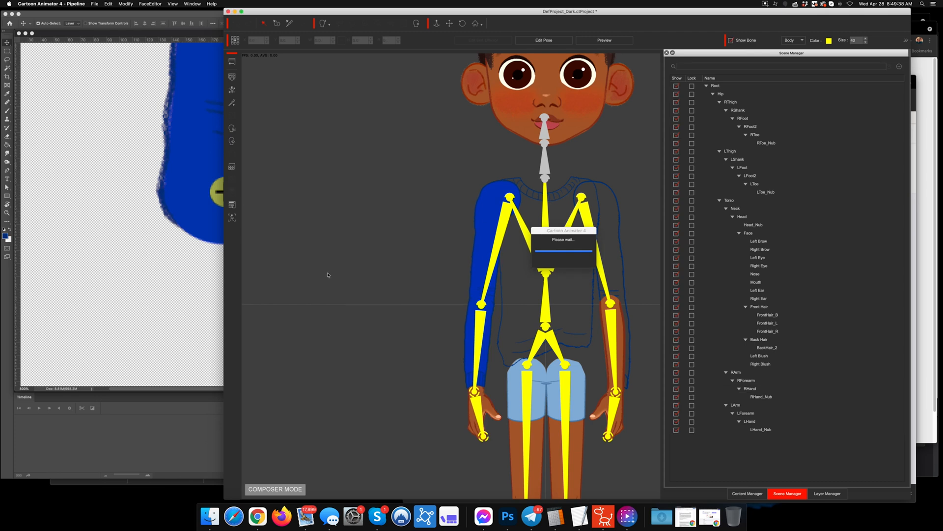
Step: Preview the right arm raised outward with the repositioned elbow joint, open the Layer Manager, and leave preview
{"action": "left_click", "coordinate": [605, 44]}
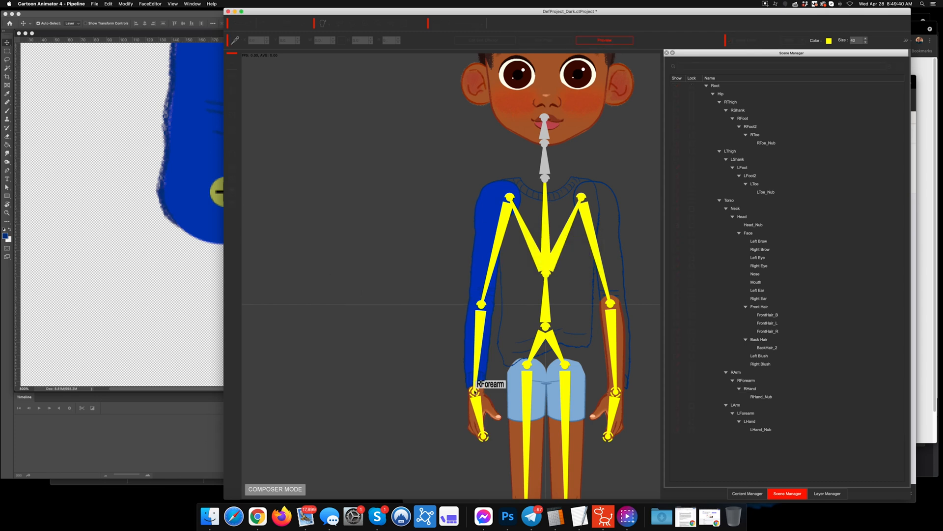
{"action": "left_click_drag", "start_coordinate": [480, 388], "coordinate": [388, 381]}
{"action": "left_click", "coordinate": [827, 494]}
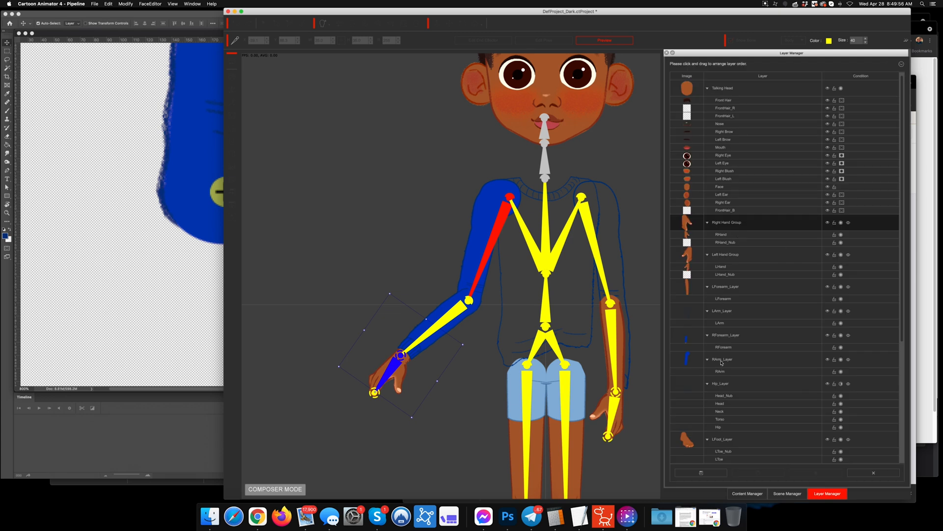
{"action": "left_click", "coordinate": [604, 40]}
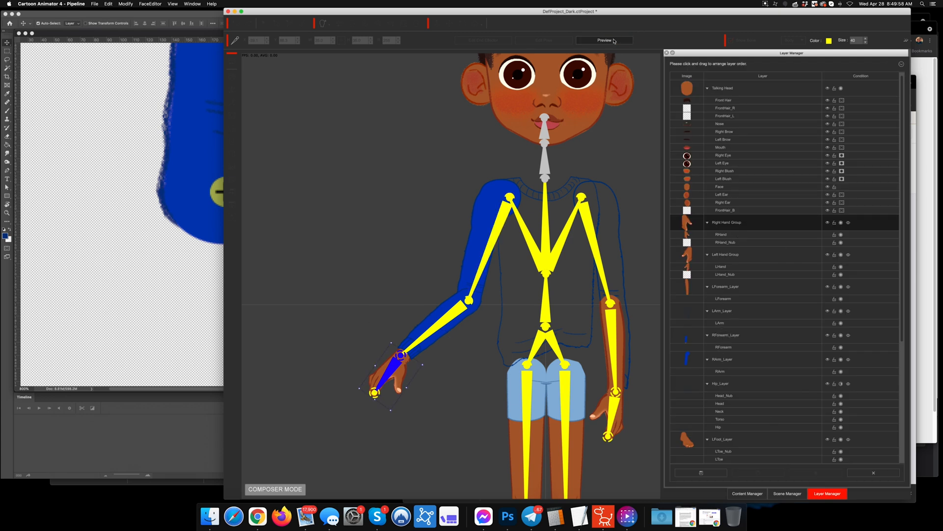
Step: Try RArm_Layer above RForearm_Layer, inspect the elbow overlap, and move RArm_Layer back below it
{"action": "left_click_drag", "start_coordinate": [728, 359], "coordinate": [727, 330]}
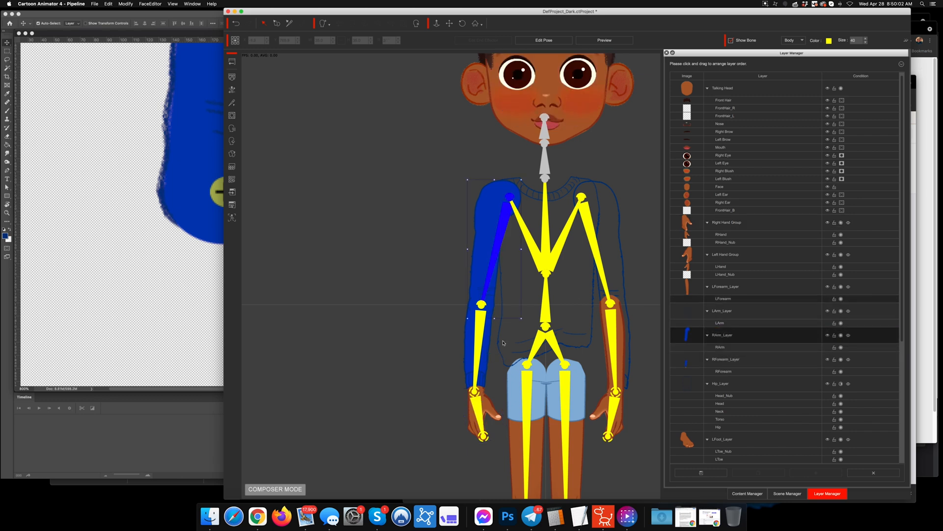
{"action": "scroll", "coordinate": [504, 336], "scroll_direction": "up", "scroll_amount": 5}
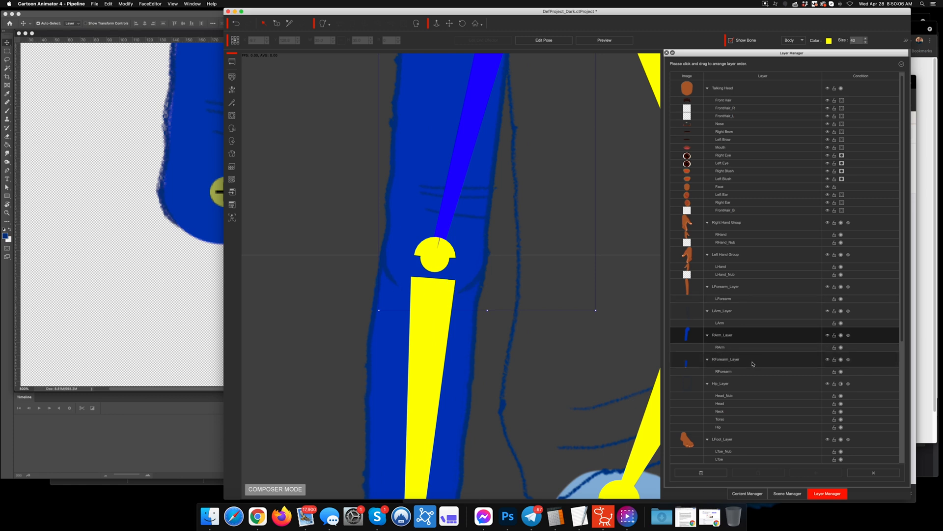
{"action": "left_click_drag", "start_coordinate": [738, 337], "coordinate": [736, 375]}
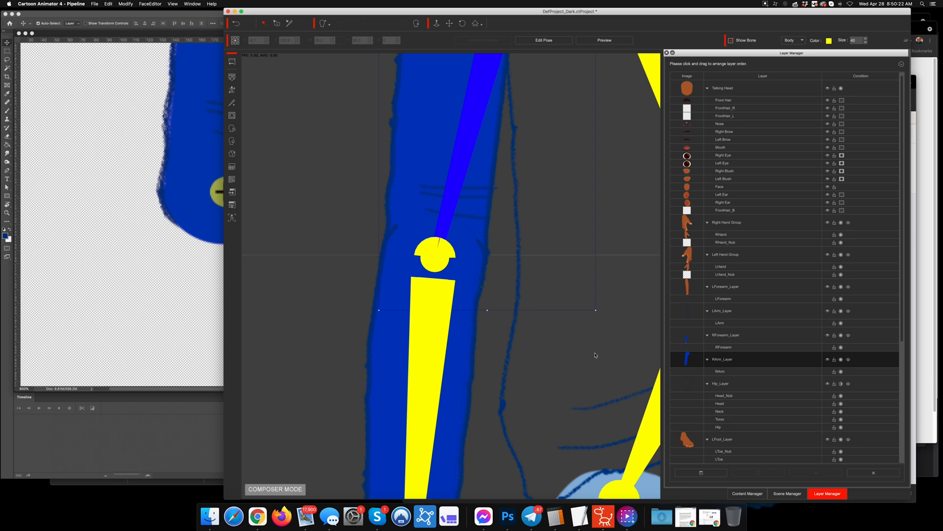
Step: Preview the right forearm bent across the torso to check the elbow with the original layer order
{"action": "scroll", "coordinate": [519, 296], "scroll_direction": "down", "scroll_amount": 5}
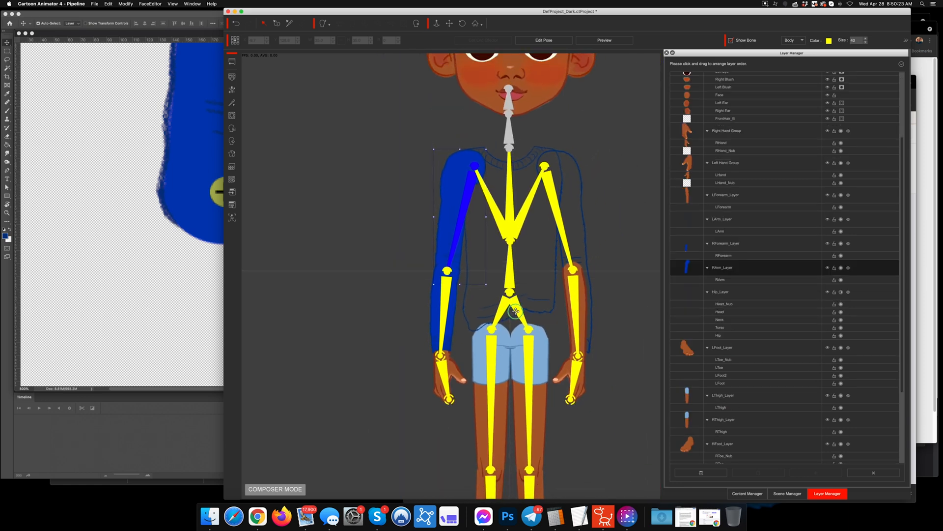
{"action": "left_click", "coordinate": [604, 41]}
{"action": "left_click_drag", "start_coordinate": [449, 374], "coordinate": [520, 308]}
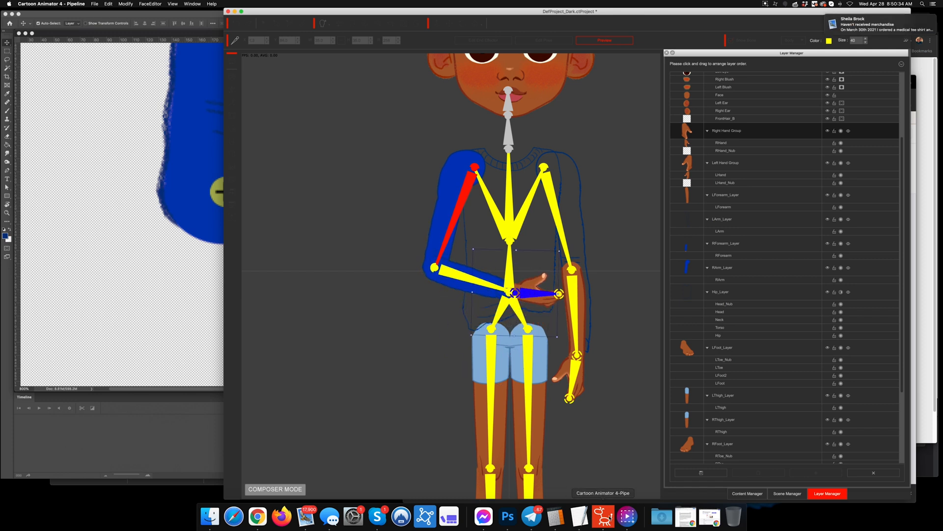
Step: Switch to Photoshop, restore the sleeve groups from their smart objects, and move the RForearm joint marker slightly up
{"action": "left_click", "coordinate": [195, 249]}
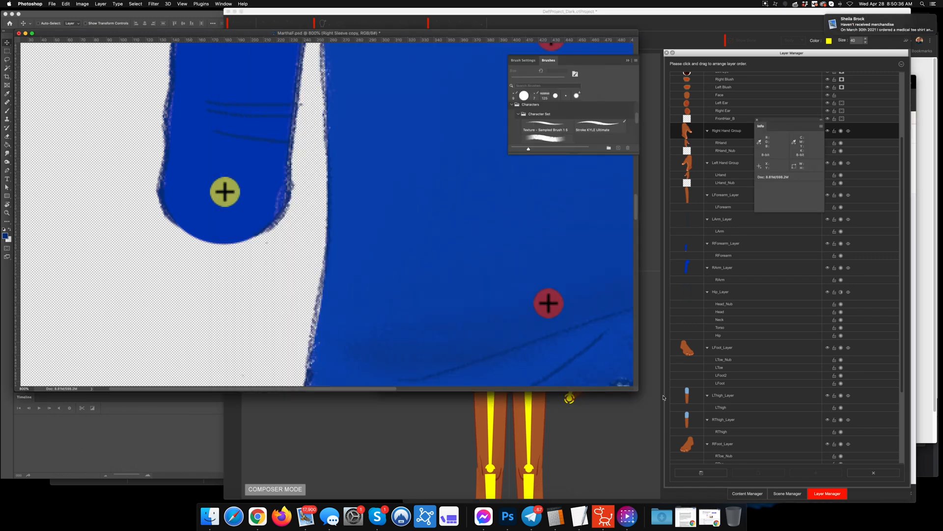
{"action": "left_click", "coordinate": [508, 517]}
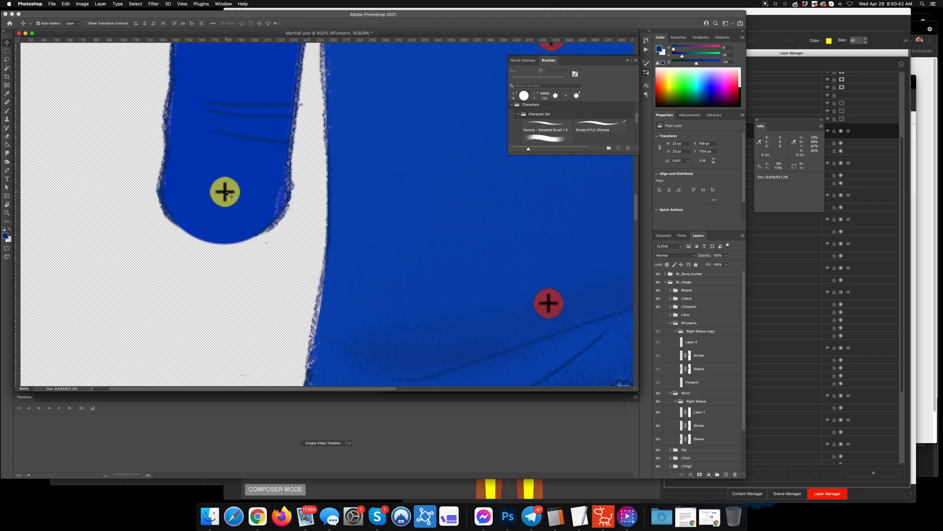
{"action": "left_click_drag", "start_coordinate": [225, 192], "coordinate": [224, 182]}
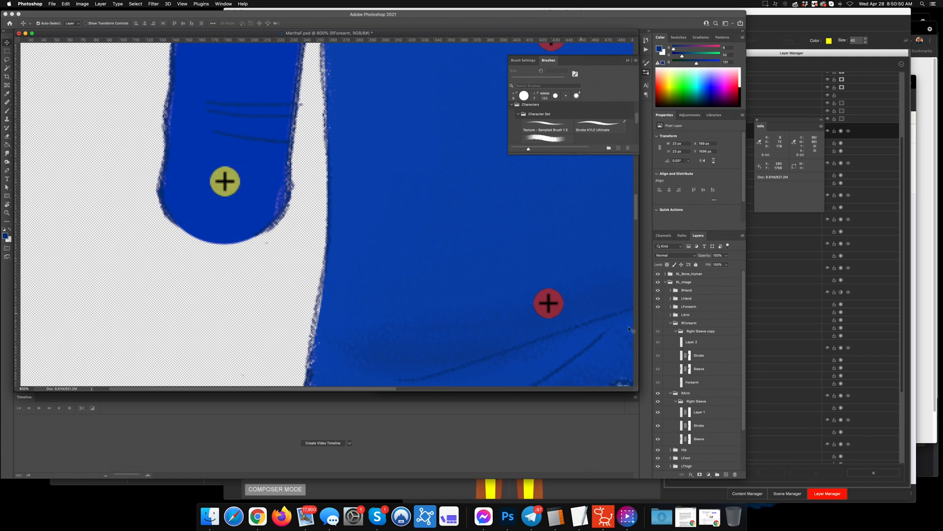
Step: Convert the Right Sleeve copy and Right Sleeve groups to smart objects, show both sleeve parts, and save the document
{"action": "right_click", "coordinate": [694, 335]}
{"action": "left_click", "coordinate": [723, 313]}
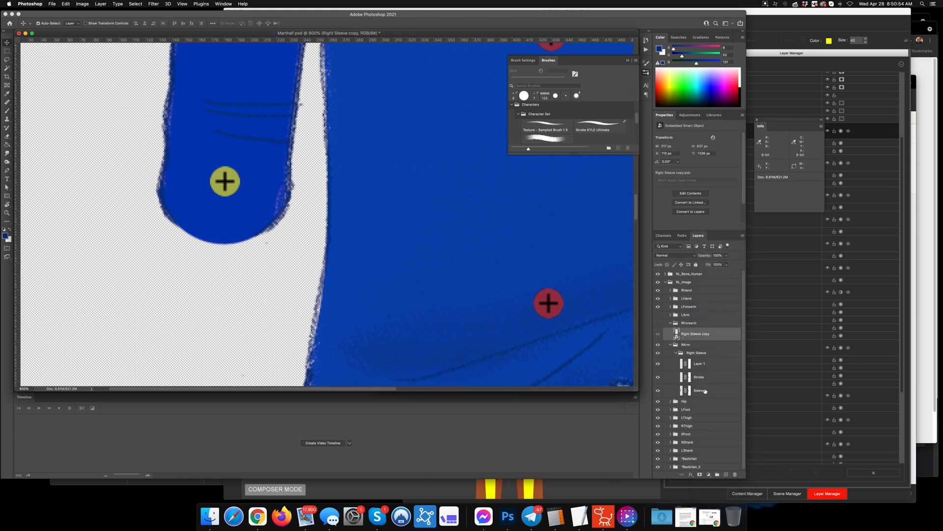
{"action": "right_click", "coordinate": [696, 355]}
{"action": "left_click", "coordinate": [727, 314]}
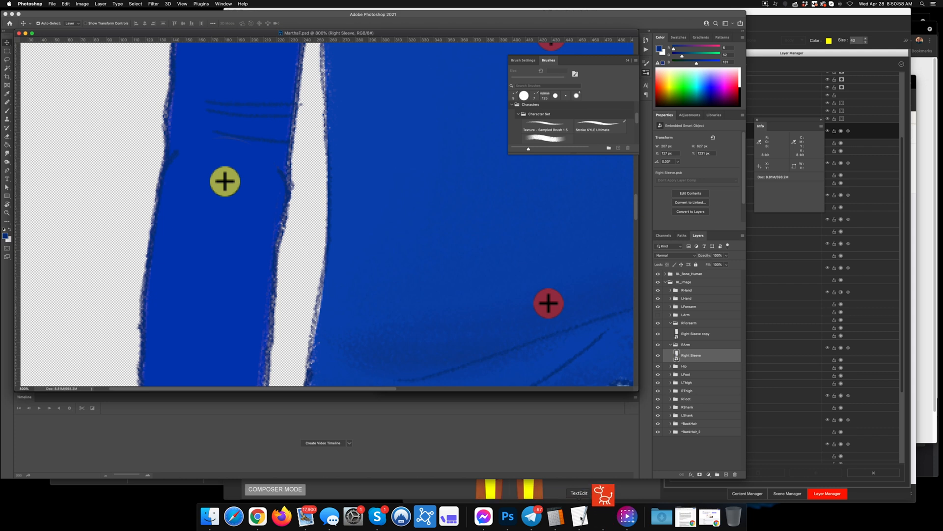
Step: Switch to Cartoon Animator and bend the right arm across the hips to test the raised elbow joint
{"action": "left_click", "coordinate": [604, 516]}
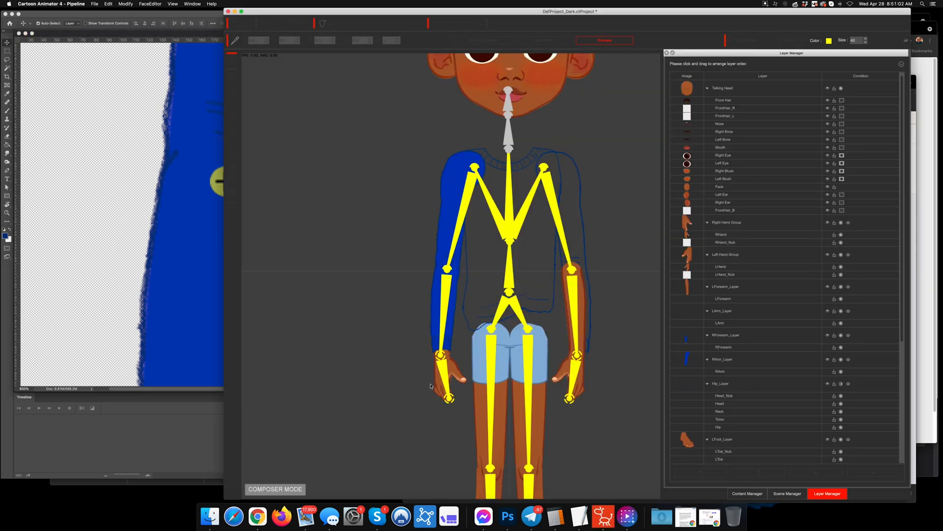
{"action": "left_click_drag", "start_coordinate": [447, 375], "coordinate": [465, 298]}
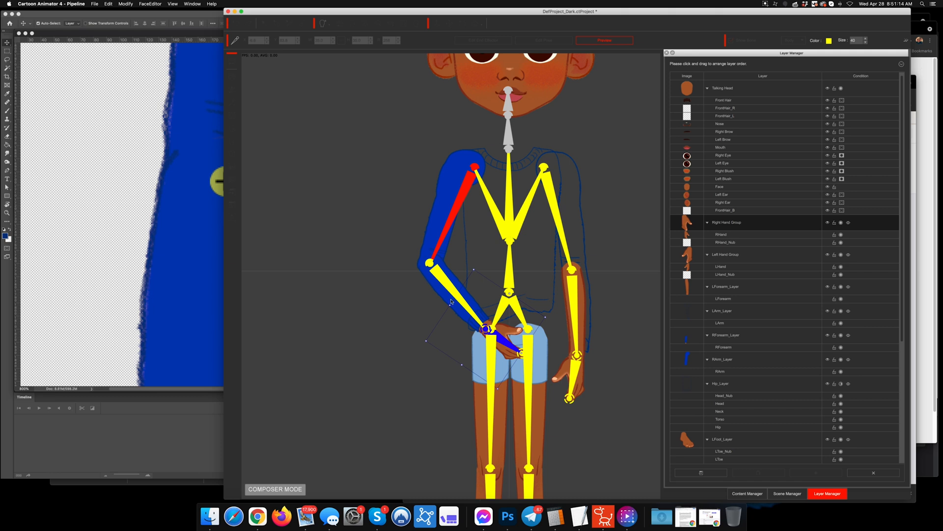
Step: Swing the right hand out to the side and back across the hips to check the elbow, then end the preview
{"action": "left_click_drag", "start_coordinate": [509, 335], "coordinate": [393, 389]}
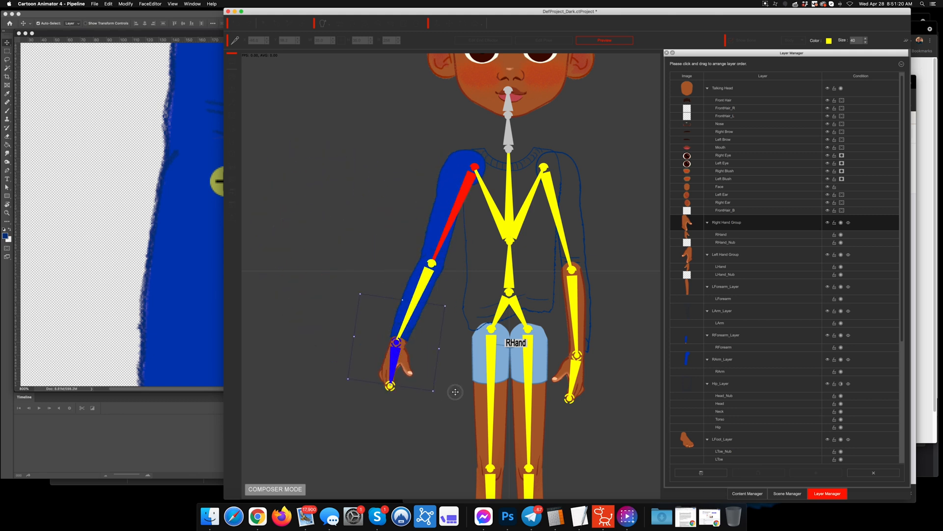
{"action": "left_click_drag", "start_coordinate": [456, 391], "coordinate": [450, 414]}
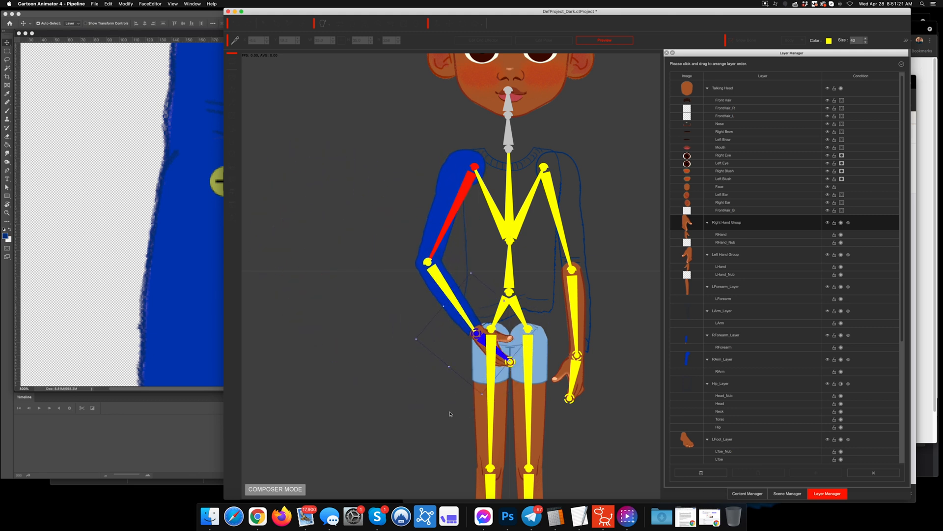
{"action": "left_click", "coordinate": [617, 44]}
Step: Switch to Photoshop, restore the editable sleeve groups, and show the RForearm group while hiding RArm
{"action": "left_click", "coordinate": [508, 516]}
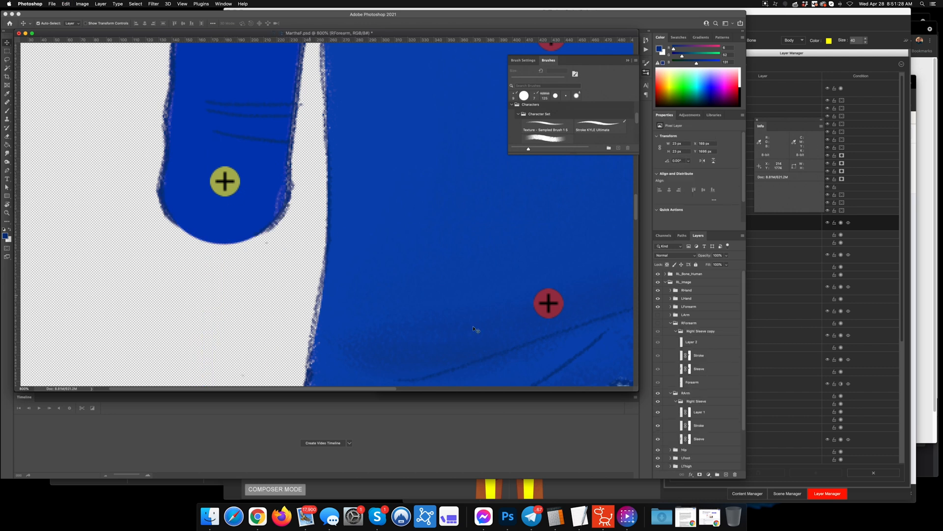
{"action": "left_click", "coordinate": [659, 323]}
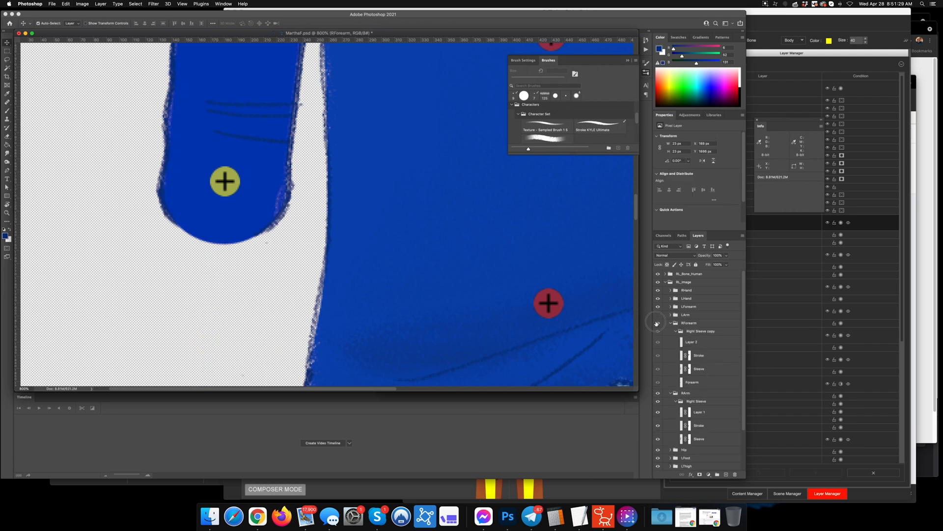
{"action": "left_click", "coordinate": [659, 393]}
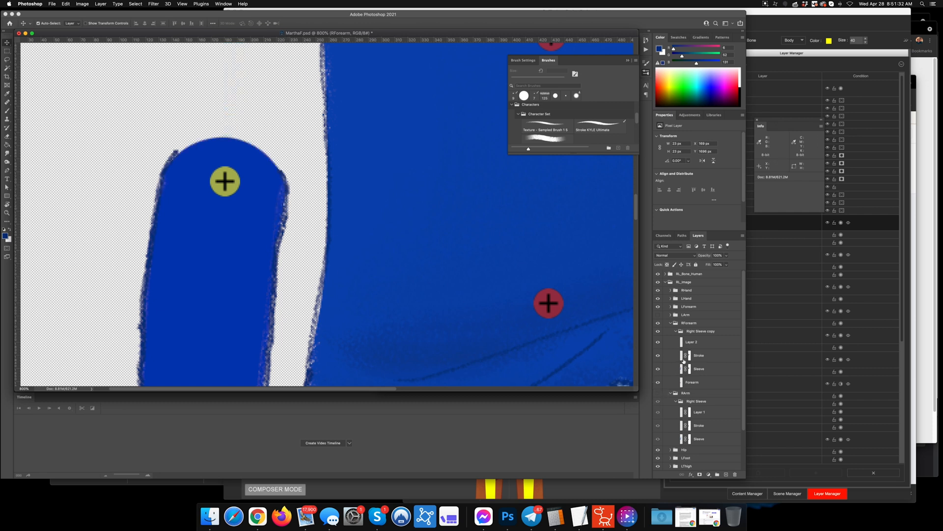
Step: Compare the forearm sleeve with and without Layer 2, and delete Layer 2 from the Right Sleeve copy group
{"action": "left_click", "coordinate": [660, 345]}
{"action": "left_click", "coordinate": [659, 344]}
{"action": "left_click", "coordinate": [659, 344]}
{"action": "left_click", "coordinate": [659, 344]}
{"action": "left_click", "coordinate": [659, 344]}
{"action": "left_click_drag", "start_coordinate": [698, 346], "coordinate": [735, 474]}
Step: Convert the Right Sleeve copy and Right Sleeve groups to smart objects and save the document
{"action": "right_click", "coordinate": [692, 331]}
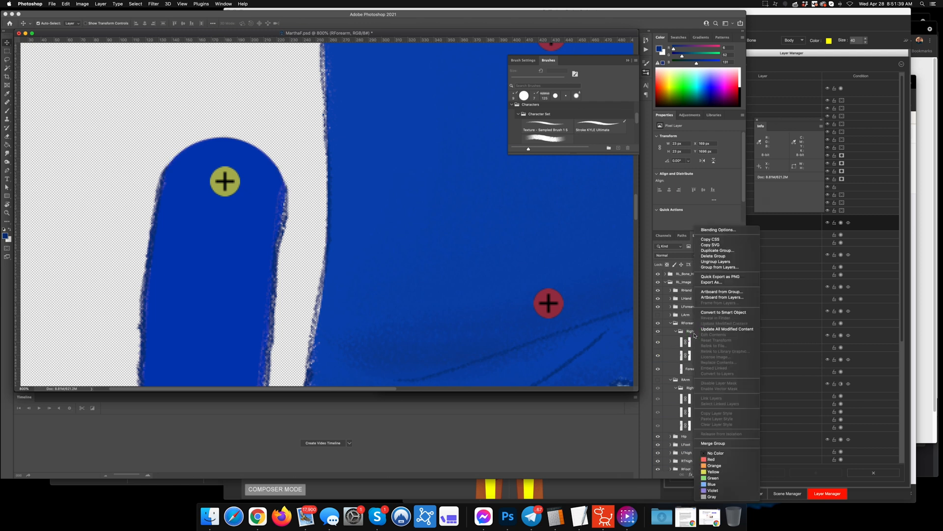
{"action": "left_click", "coordinate": [725, 314]}
{"action": "right_click", "coordinate": [695, 354]}
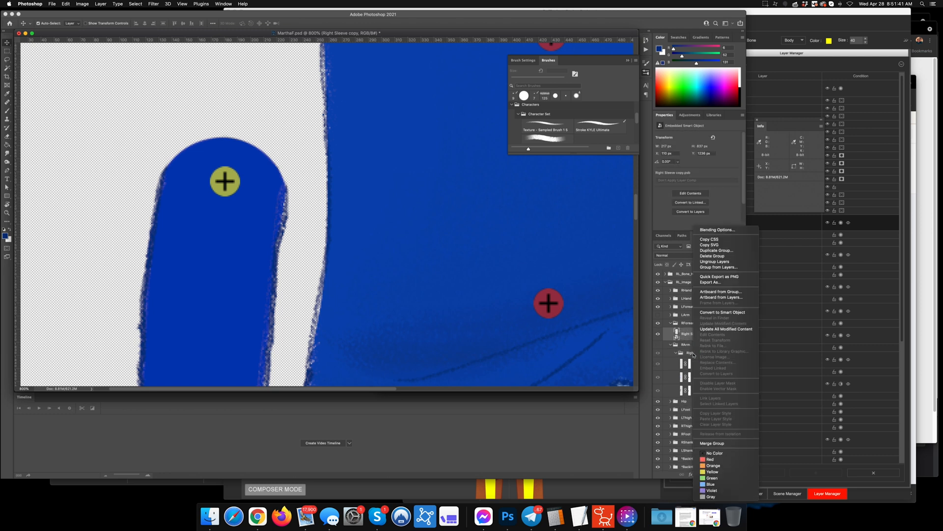
{"action": "left_click", "coordinate": [726, 314]}
Step: Switch to Cartoon Animator and preview the right arm bent towards the hips to test the cleaned forearm sleeve
{"action": "left_click", "coordinate": [604, 515]}
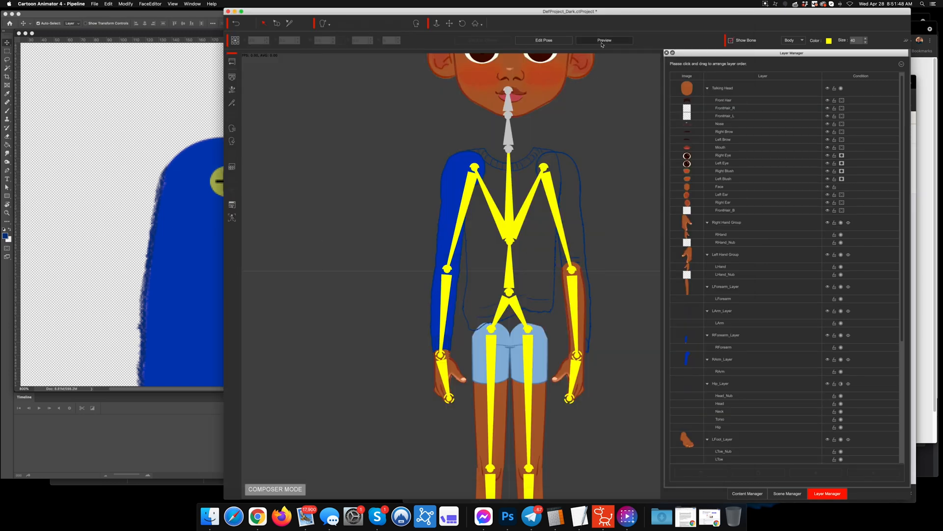
{"action": "left_click", "coordinate": [445, 365]}
{"action": "left_click_drag", "start_coordinate": [445, 366], "coordinate": [468, 366]}
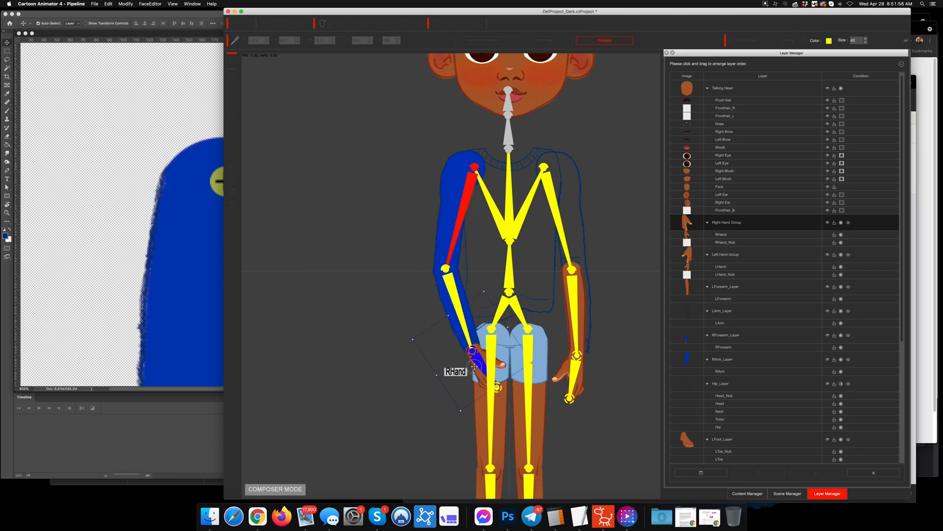
{"action": "left_click", "coordinate": [614, 40]}
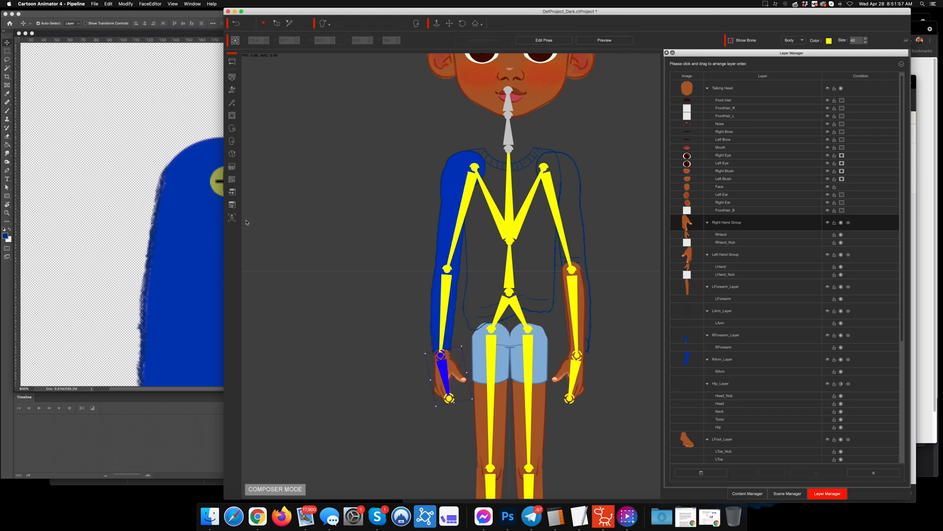
Step: Switch to Photoshop, restore the sleeve groups from their smart objects, and collapse all the body-part groups
{"action": "left_click", "coordinate": [181, 250]}
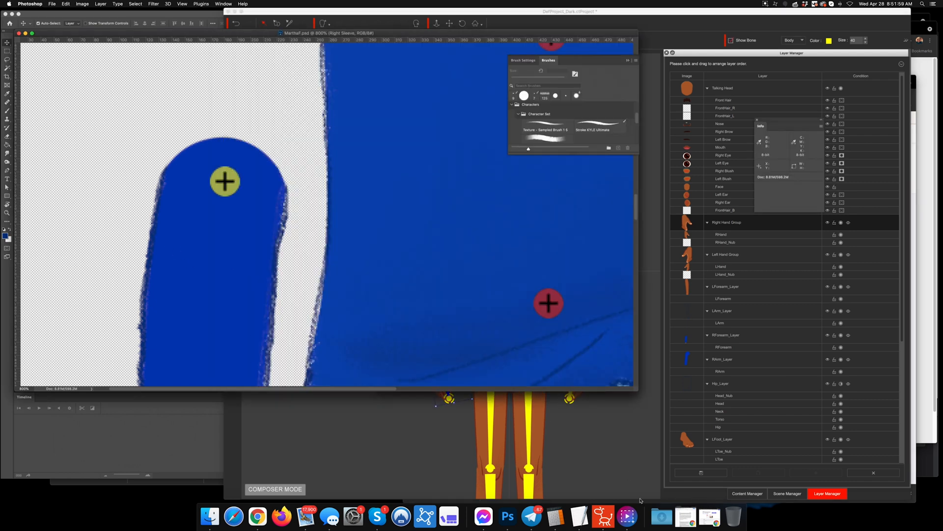
{"action": "left_click", "coordinate": [507, 516]}
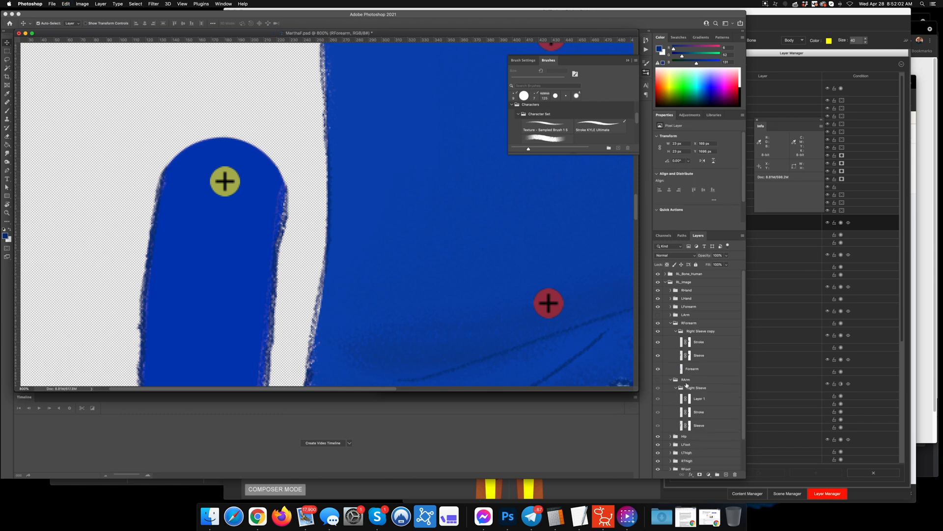
{"action": "left_click", "coordinate": [671, 323], "text": "alt"}
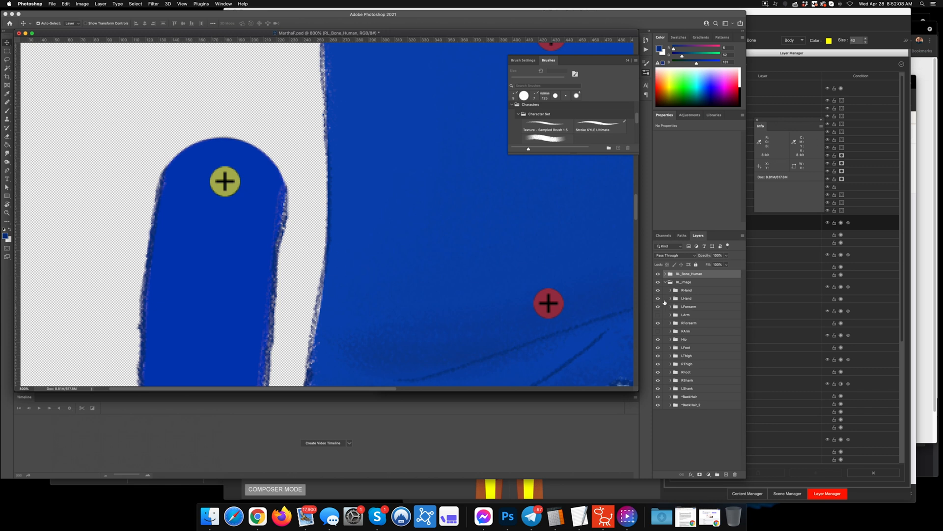
Step: Show the RArm group again with RForearm and check how the right sleeve sits over the torso
{"action": "key", "text": "super+semicolon"}
{"action": "key", "text": "super+minus"}
{"action": "key", "text": "super+minus"}
{"action": "key", "text": "super+minus"}
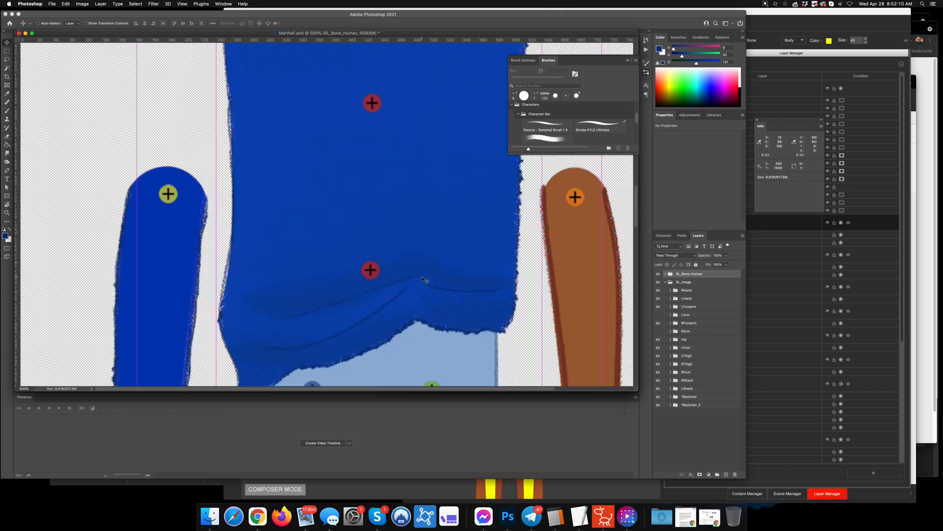
{"action": "key", "text": "super+minus"}
{"action": "key", "text": "super+minus"}
{"action": "key", "text": "super+minus"}
{"action": "key", "text": "super+minus"}
{"action": "key", "text": "super+minus"}
{"action": "key", "text": "super+equal"}
{"action": "key", "text": "super+equal"}
{"action": "key", "text": "super+equal"}
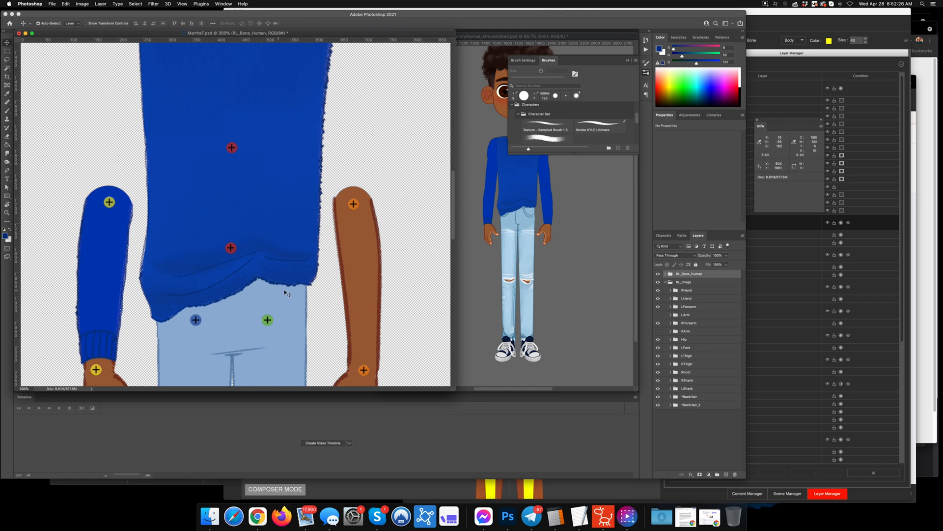
{"action": "left_click_drag", "start_coordinate": [274, 226], "coordinate": [327, 242]}
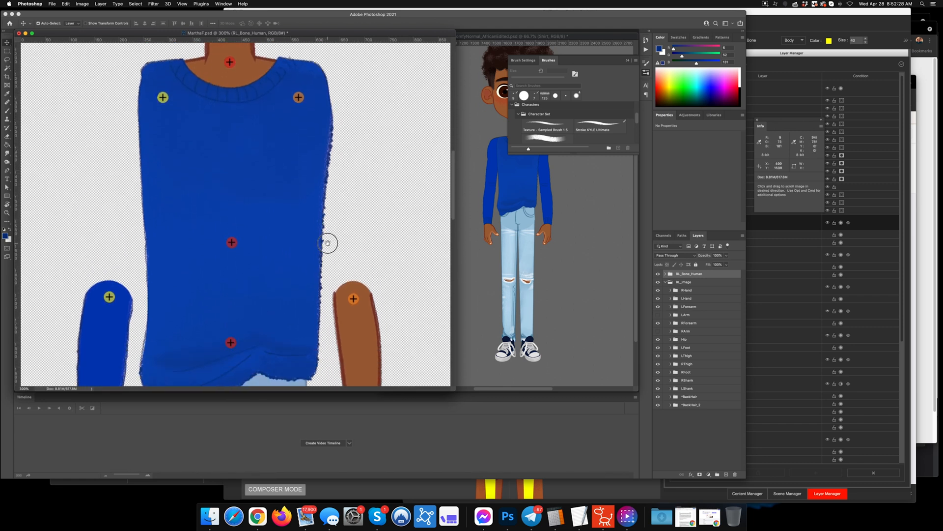
{"action": "left_click_drag", "start_coordinate": [253, 319], "coordinate": [288, 311]}
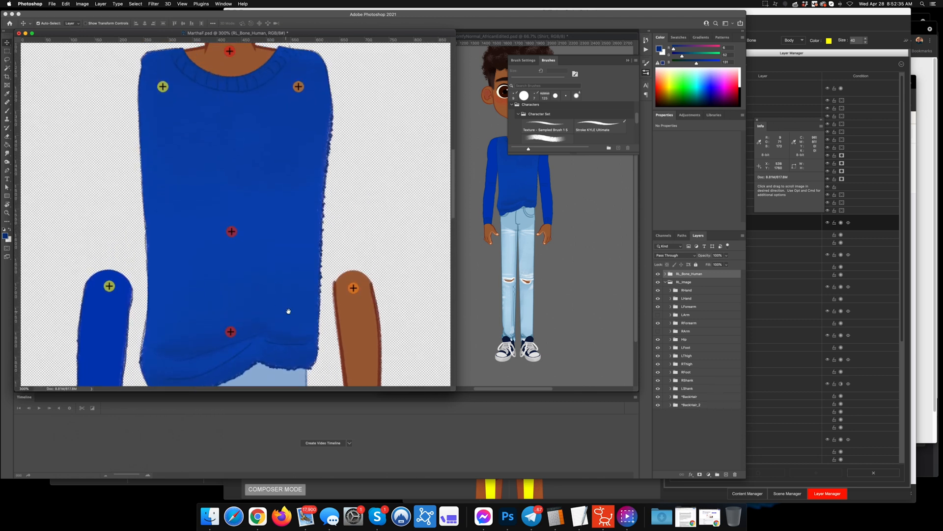
{"action": "left_click", "coordinate": [658, 331]}
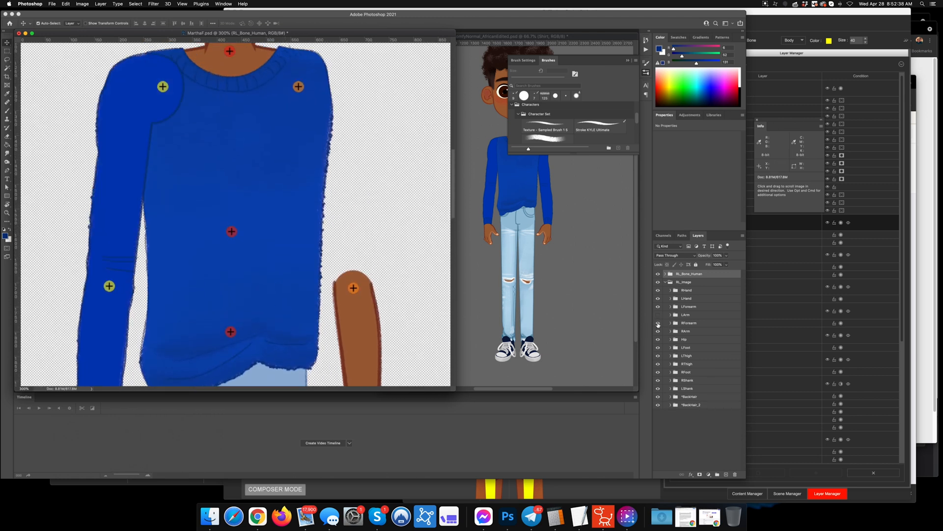
{"action": "mouse_move", "coordinate": [657, 324]}
{"action": "left_mouse_down"}
{"action": "mouse_move", "coordinate": [657, 334]}
{"action": "mouse_move", "coordinate": [658, 323]}
{"action": "left_mouse_up"}
Step: Switch to Cartoon Animator, collapse the layer list, and try moving RForearm_Layer and RArm_Layer directly below Back Hair
{"action": "left_click", "coordinate": [603, 516]}
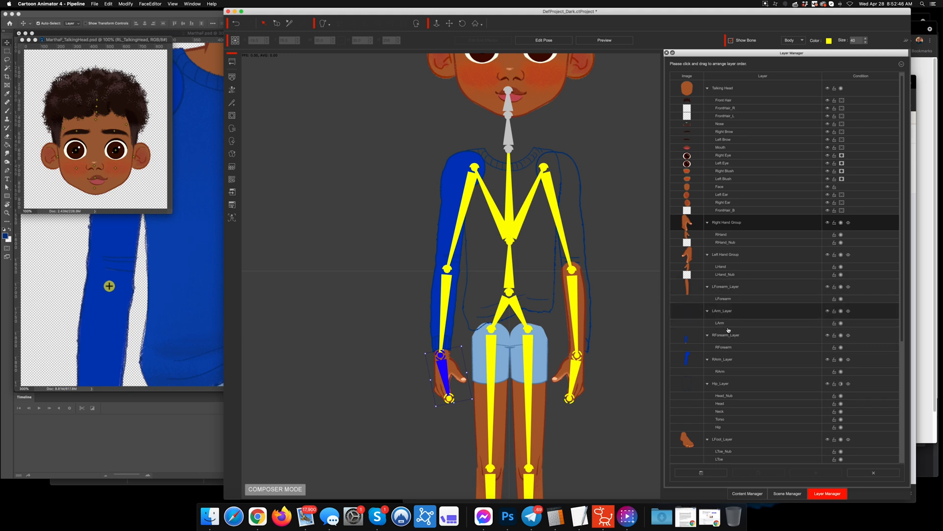
{"action": "left_click", "coordinate": [726, 361]}
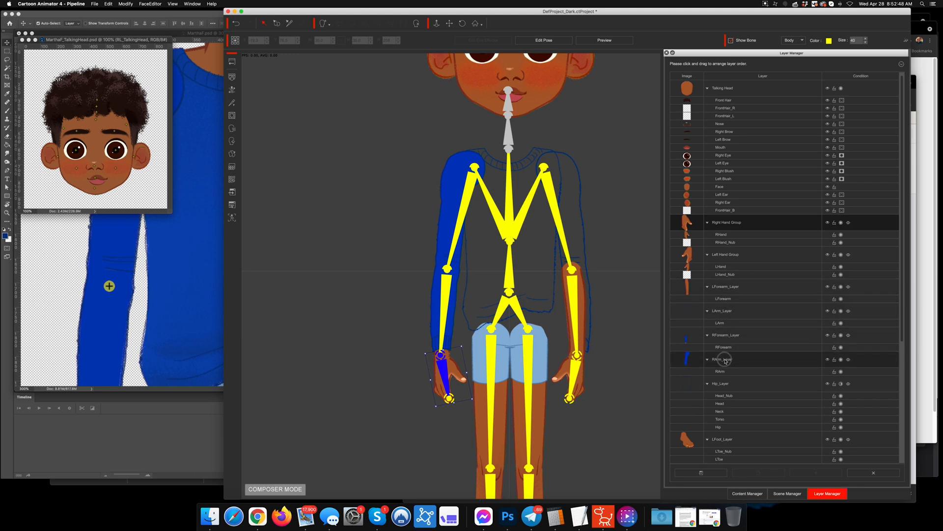
{"action": "left_click", "coordinate": [723, 335], "text": "shift"}
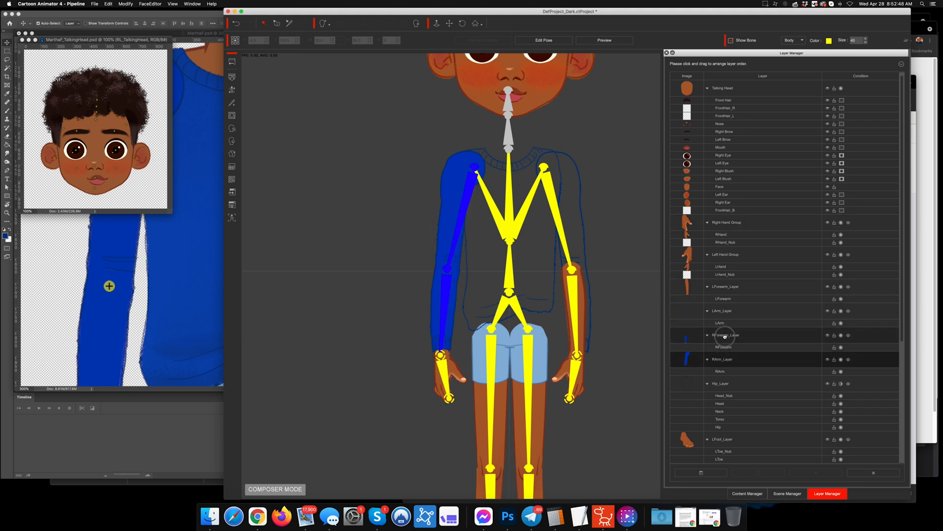
{"action": "left_click", "coordinate": [901, 64]}
{"action": "left_click", "coordinate": [856, 100]}
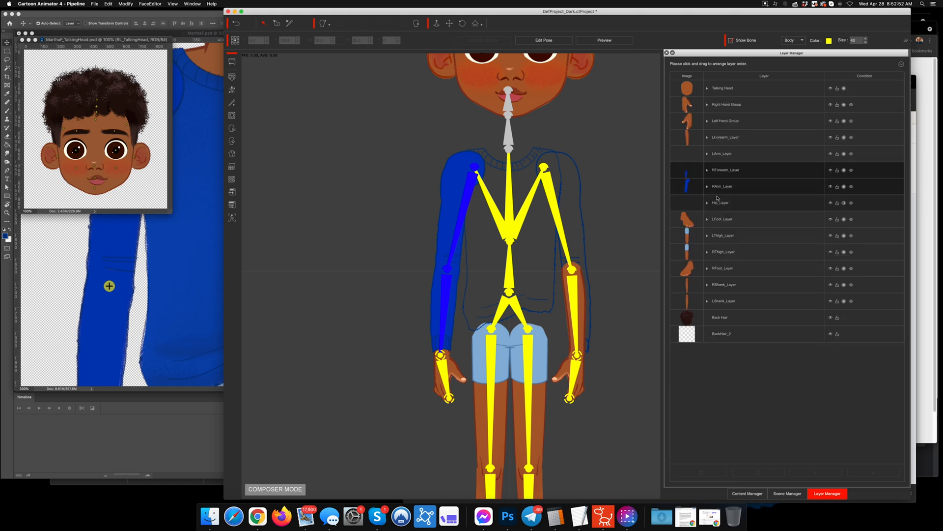
{"action": "left_click_drag", "start_coordinate": [716, 192], "coordinate": [713, 326]}
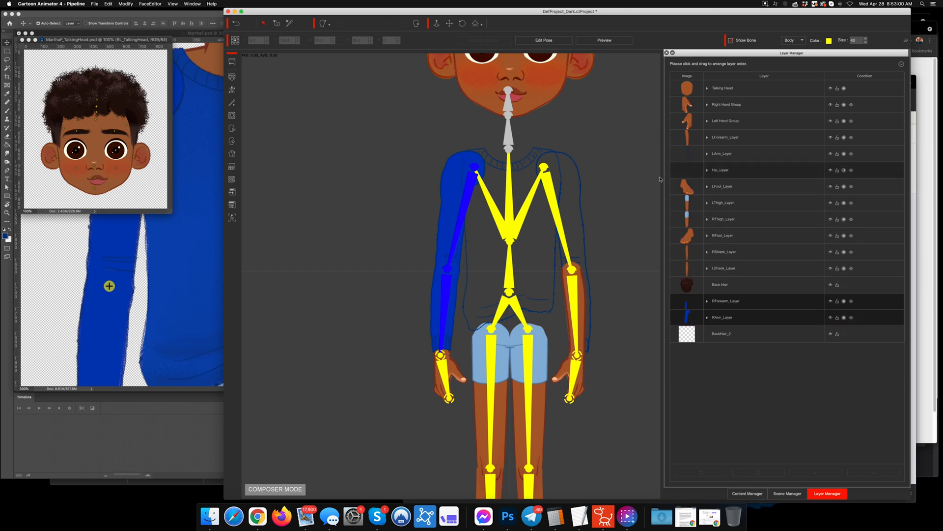
Step: Preview the right forearm raised out to the side to check the arm with the sleeve layers behind the torso
{"action": "left_click", "coordinate": [617, 41]}
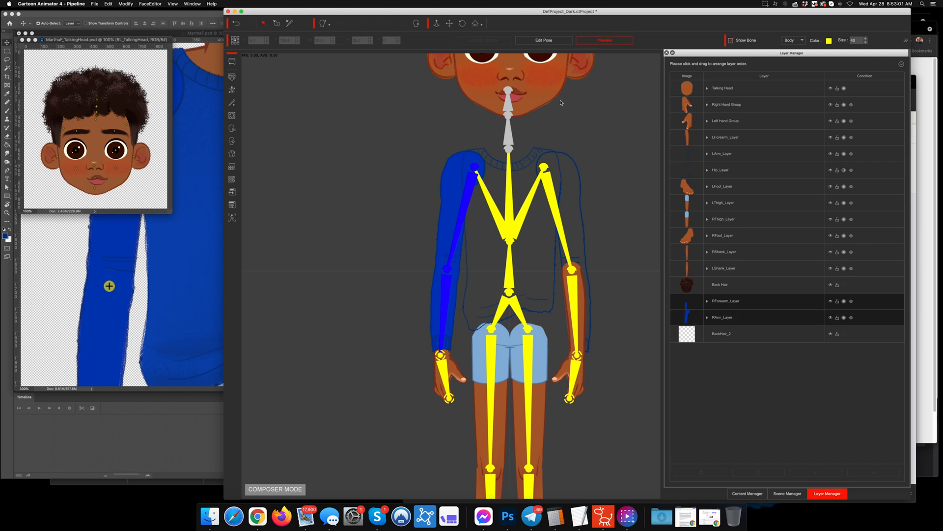
{"action": "left_click", "coordinate": [446, 377]}
{"action": "left_click_drag", "start_coordinate": [445, 374], "coordinate": [371, 296]}
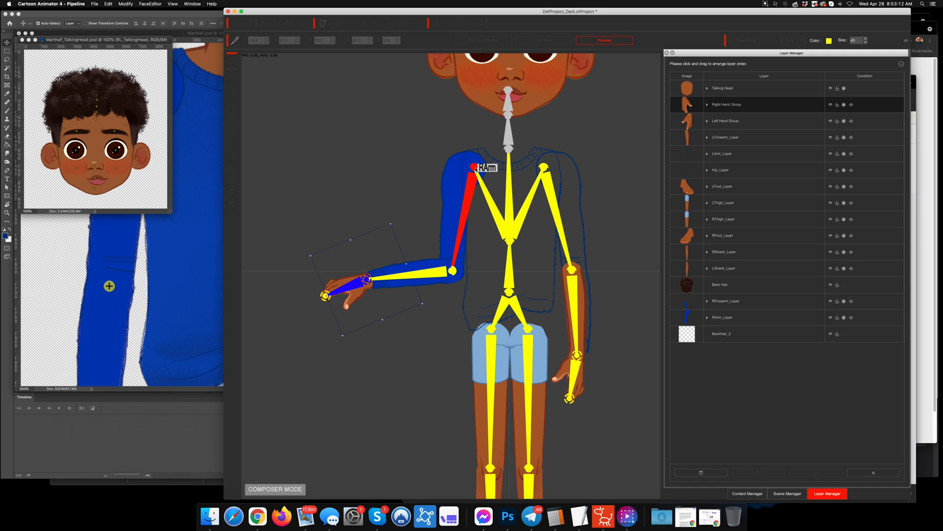
{"action": "left_click", "coordinate": [628, 43]}
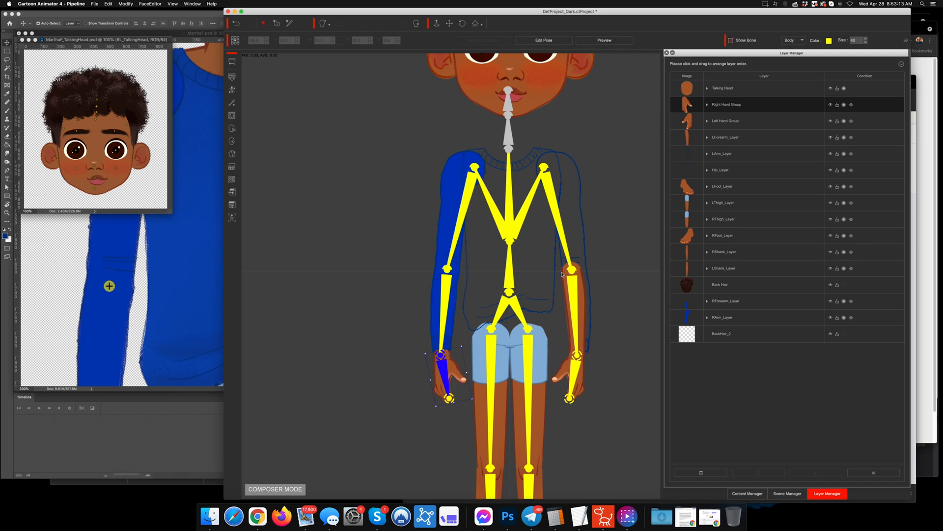
Step: Switch to Photoshop, move the RArm joint marker slightly outward on the shoulder, save, and return to Cartoon Animator
{"action": "left_click", "coordinate": [153, 302]}
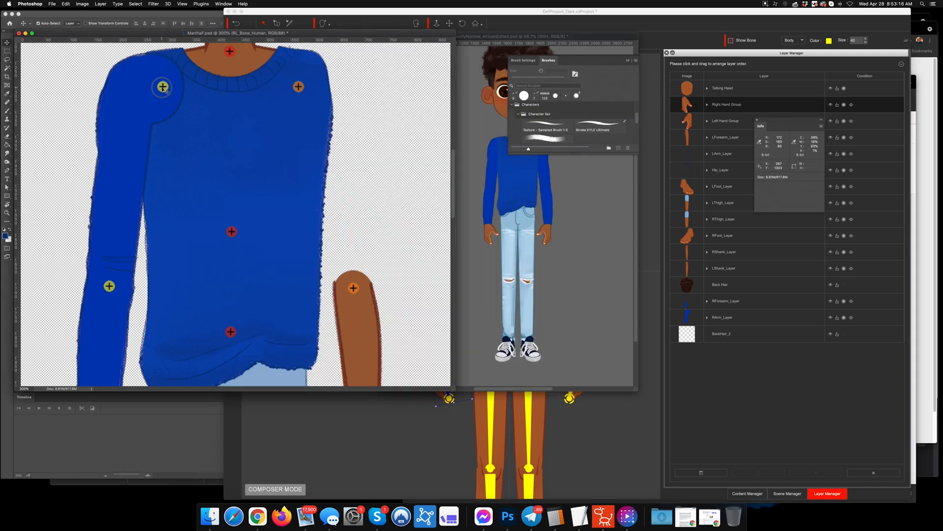
{"action": "left_click_drag", "start_coordinate": [164, 87], "coordinate": [147, 86]}
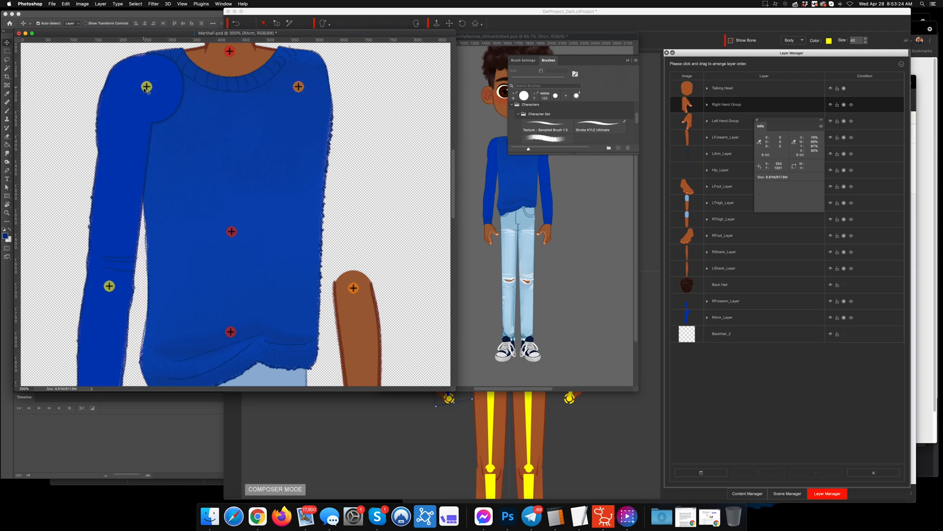
{"action": "left_click", "coordinate": [603, 516]}
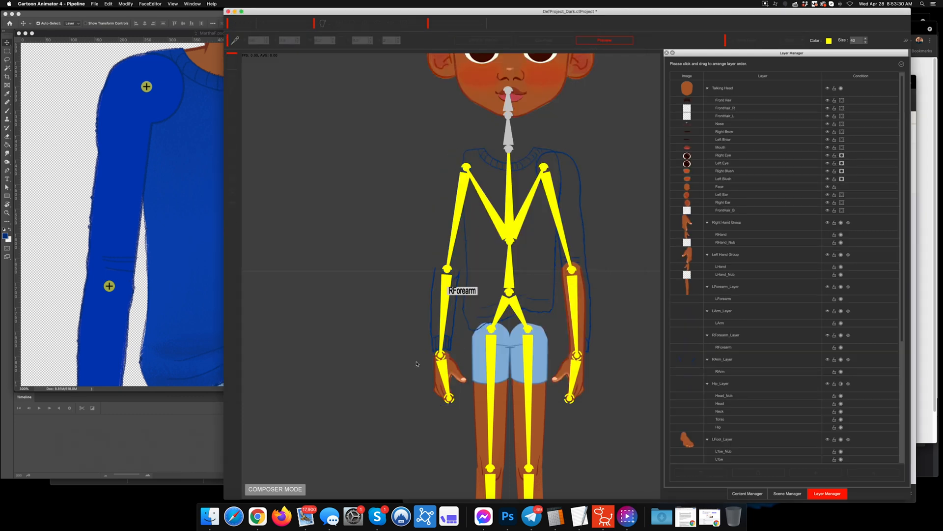
Step: Switch to Photoshop, move the Stroke layer above Layer 1 in the Right Sleeve group, and save the document
{"action": "left_click", "coordinate": [507, 516]}
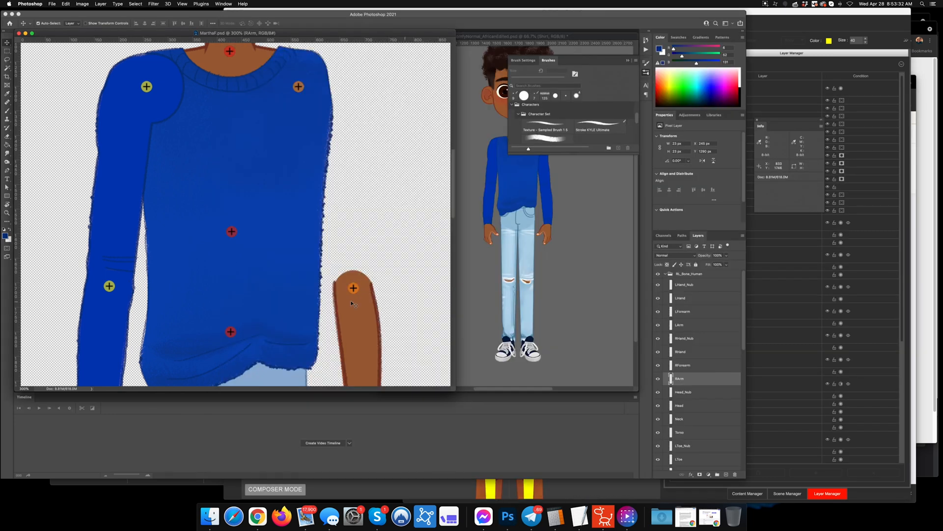
{"action": "left_click", "coordinate": [113, 142]}
{"action": "scroll", "coordinate": [712, 430], "scroll_direction": "down", "scroll_amount": 2}
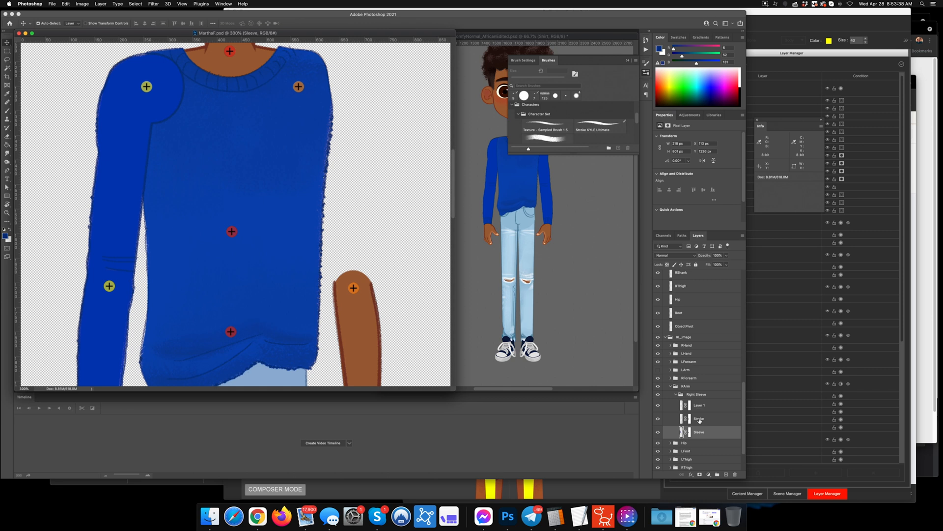
{"action": "left_click_drag", "start_coordinate": [700, 420], "coordinate": [701, 403]}
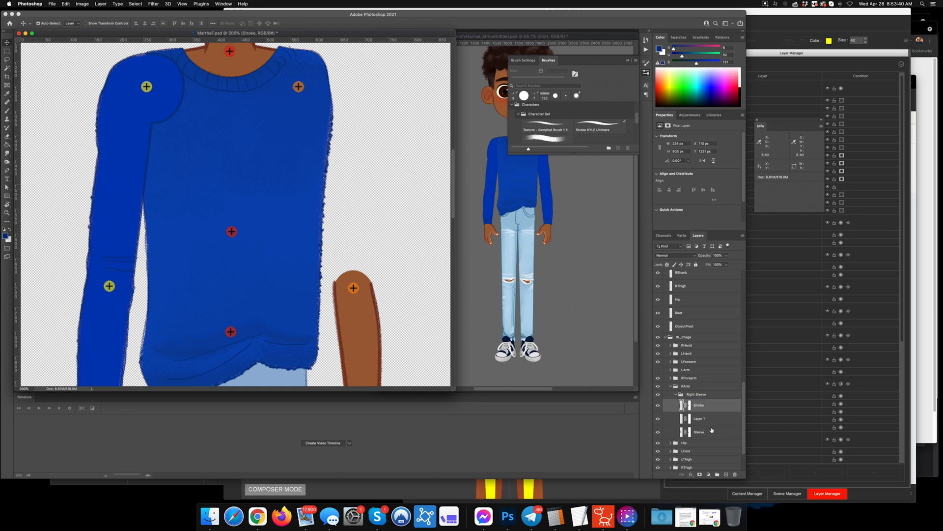
{"action": "key", "text": "super+s"}
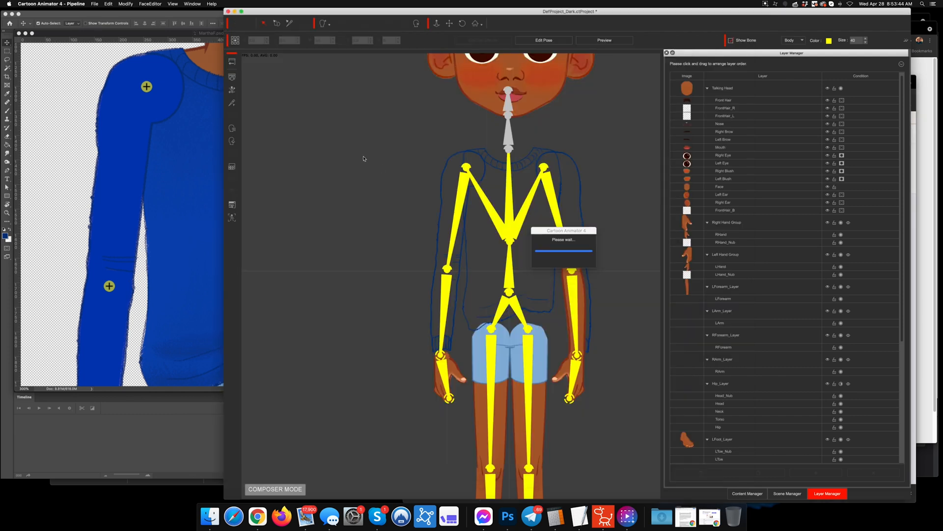
Step: In Cartoon Animator, preview the right arm raised out sideways to test the relocated shoulder joint
{"action": "left_click", "coordinate": [604, 40]}
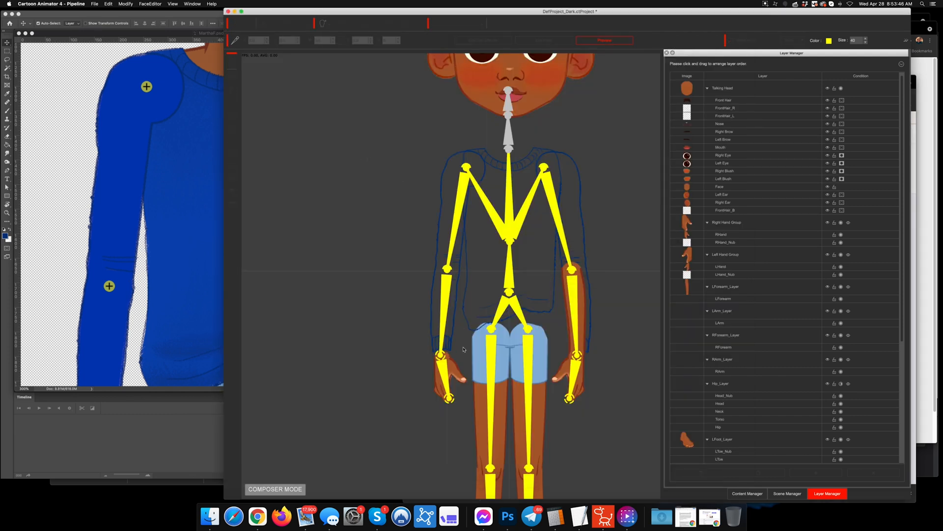
{"action": "left_click", "coordinate": [446, 375]}
{"action": "left_click_drag", "start_coordinate": [445, 376], "coordinate": [294, 191]}
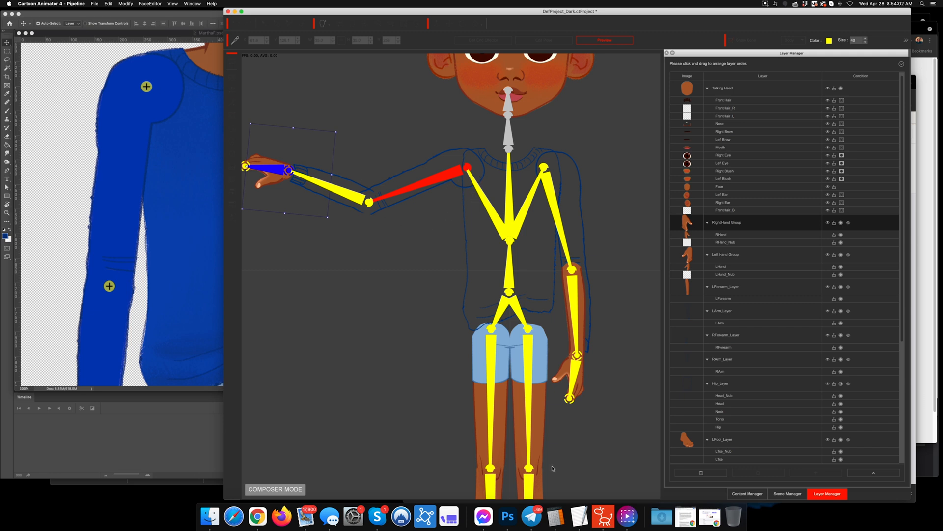
Step: Pivot the right upper arm slightly at the shoulder in the preview to inspect how the sleeve outline meets the torso
{"action": "left_click", "coordinate": [468, 169]}
{"action": "left_click_drag", "start_coordinate": [471, 168], "coordinate": [467, 169]}
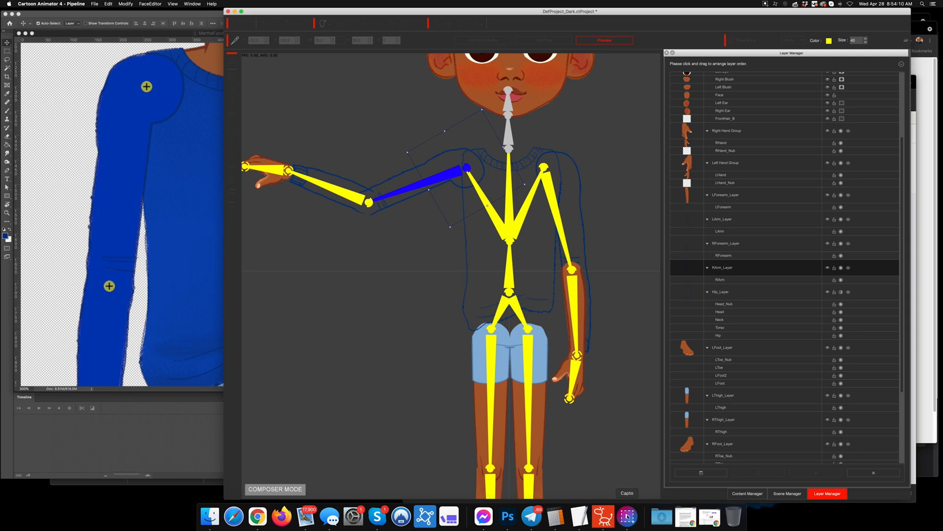
Step: Switch to Photoshop and brush a dark diagonal outline from the right shoulder curve down to the armpit on Layer 1 of the Right Sleeve group
{"action": "left_click", "coordinate": [513, 520]}
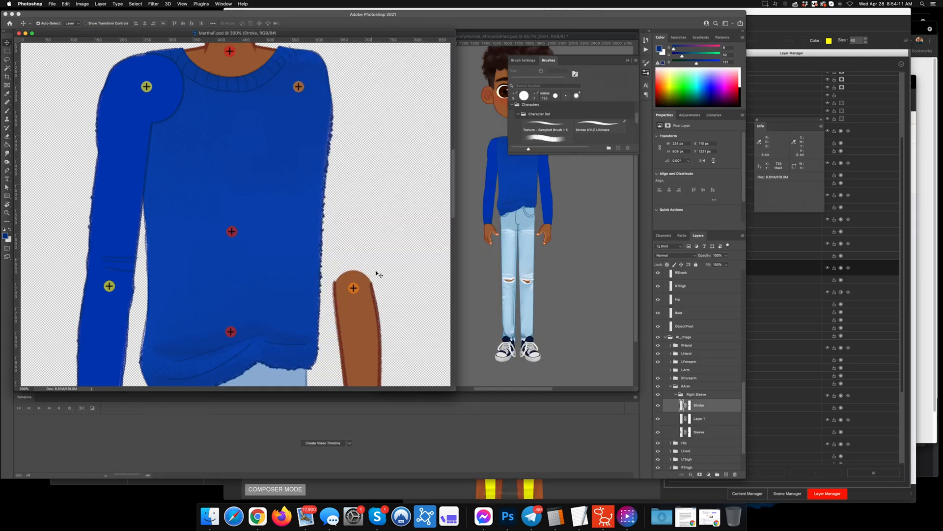
{"action": "left_click", "coordinate": [168, 104]}
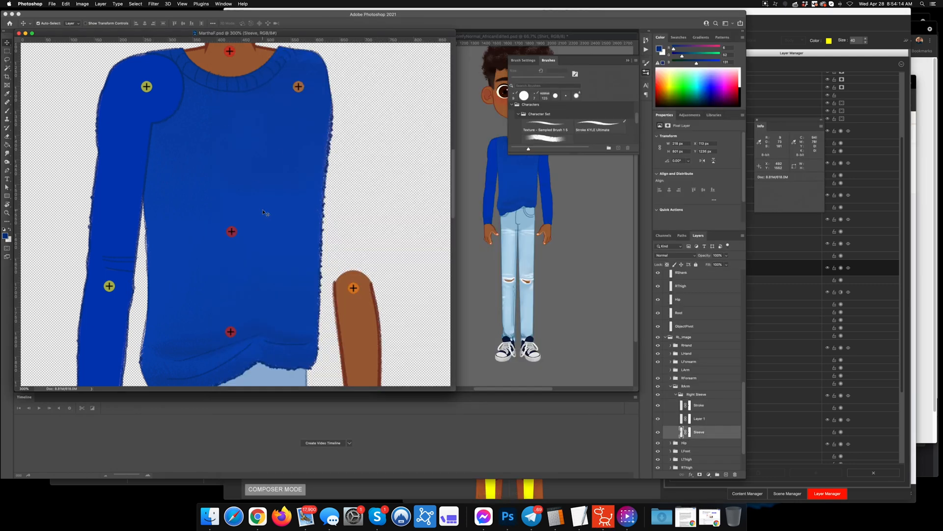
{"action": "key", "text": "super+plus"}
{"action": "key", "text": "super+plus"}
{"action": "left_click_drag", "start_coordinate": [252, 163], "coordinate": [304, 288]}
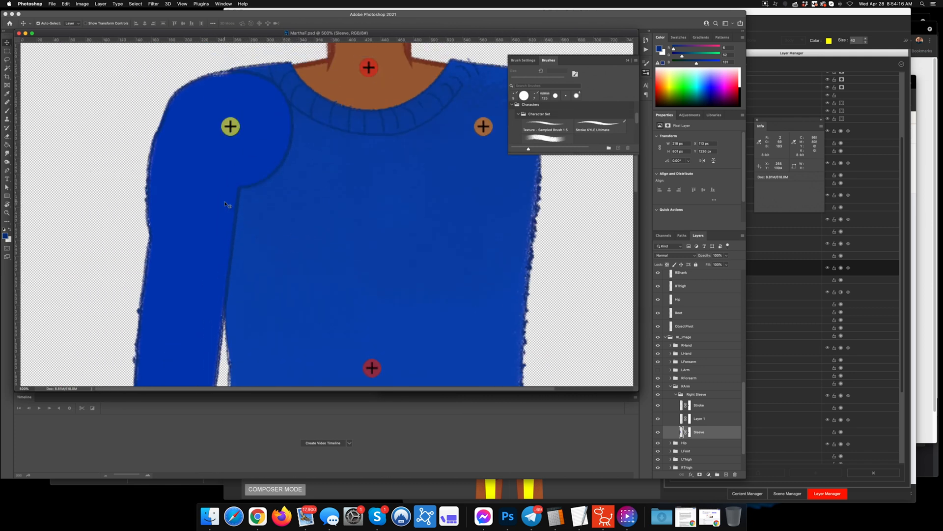
{"action": "key", "text": "b"}
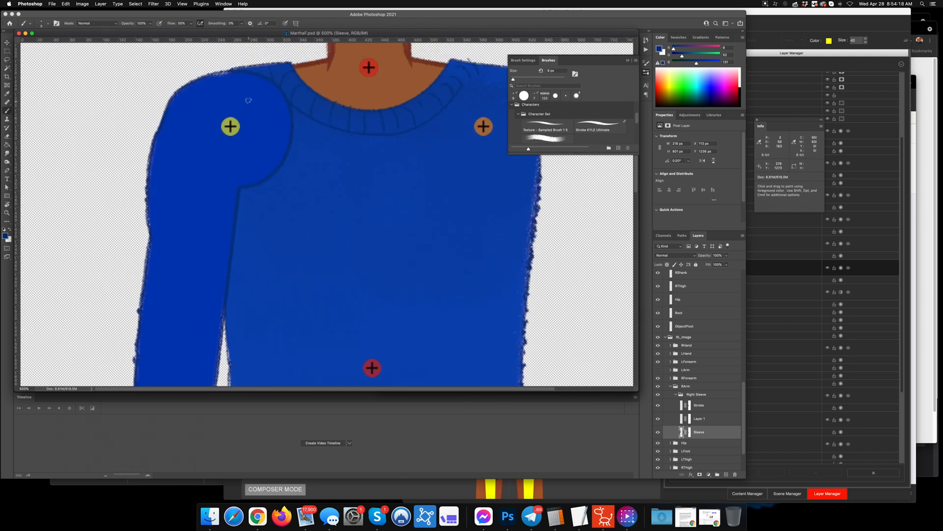
{"action": "left_click", "coordinate": [682, 418]}
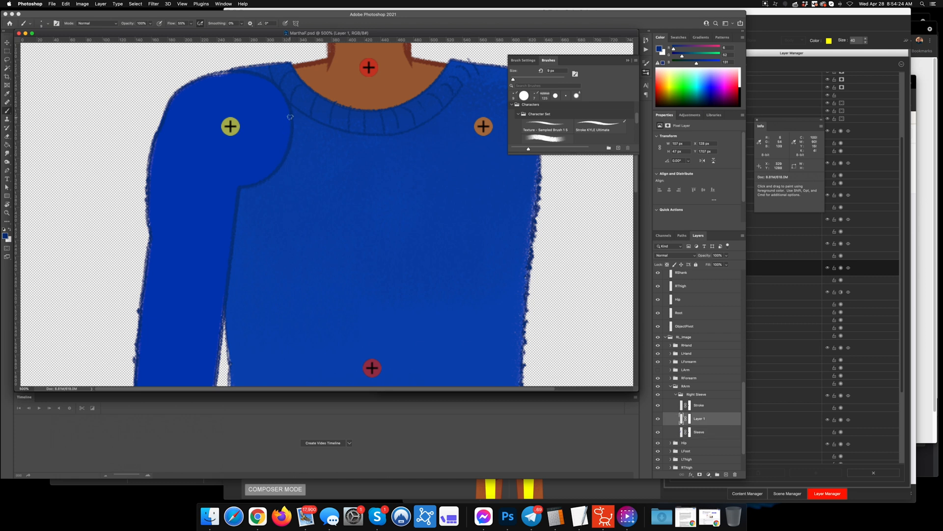
{"action": "mouse_move", "coordinate": [290, 117]}
{"action": "left_mouse_down"}
{"action": "mouse_move", "coordinate": [293, 132]}
{"action": "mouse_move", "coordinate": [249, 185]}
{"action": "mouse_move", "coordinate": [233, 224]}
{"action": "mouse_move", "coordinate": [295, 110]}
{"action": "left_mouse_up"}
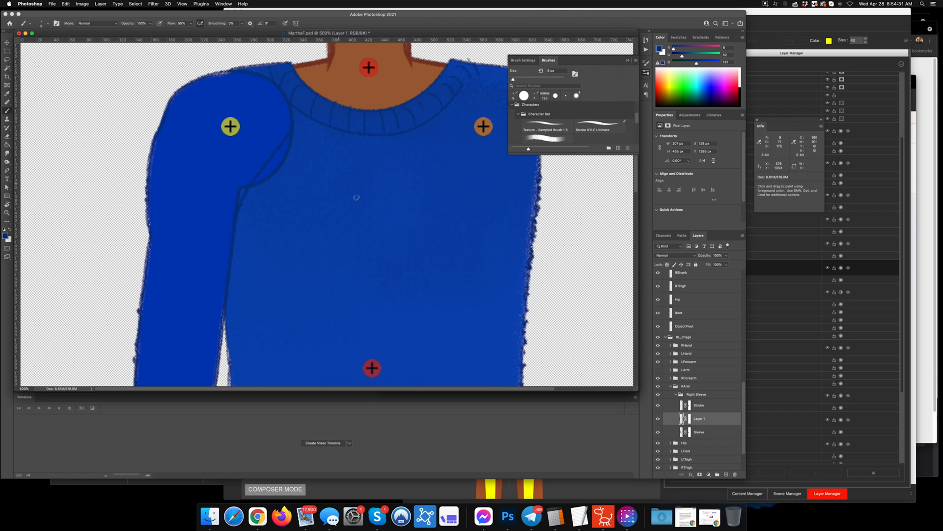
Step: Hide the old shoulder and armpit outline outside the new line on the Stroke layer's mask, using a hard round brush
{"action": "left_click", "coordinate": [689, 406]}
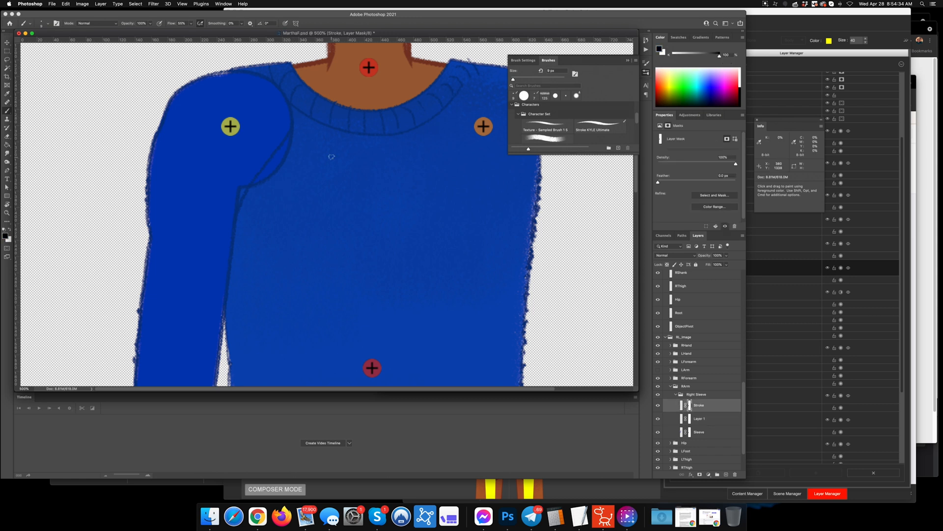
{"action": "left_click", "coordinate": [41, 23]}
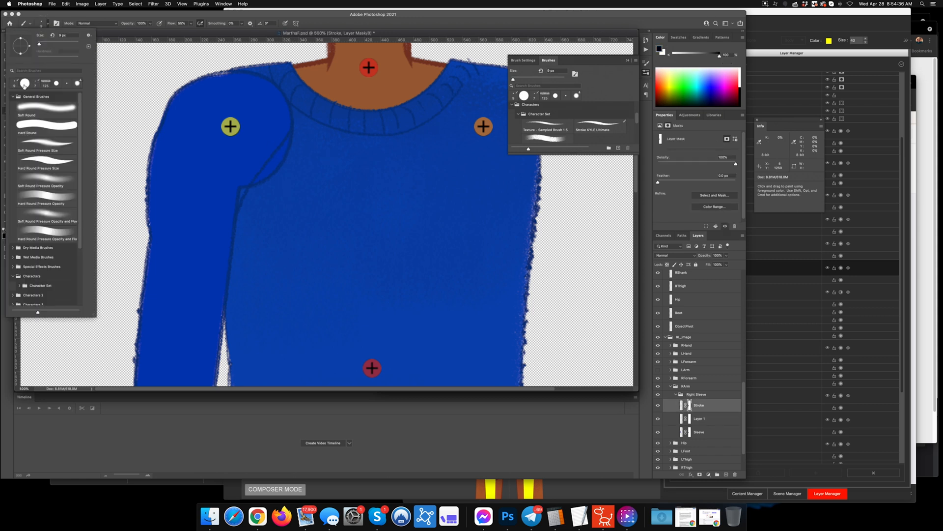
{"action": "left_click", "coordinate": [25, 85]}
{"action": "left_click", "coordinate": [287, 149]}
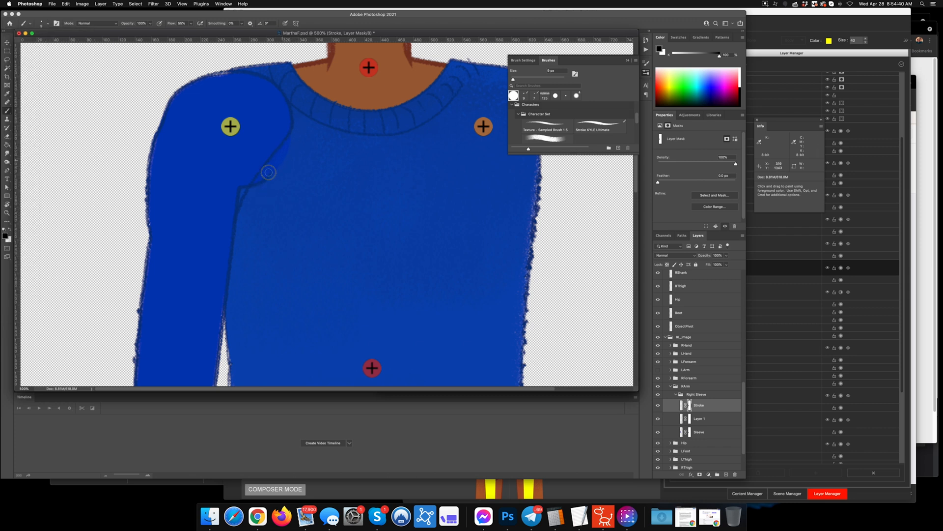
{"action": "mouse_move", "coordinate": [267, 180]}
{"action": "left_mouse_down"}
{"action": "mouse_move", "coordinate": [231, 202]}
{"action": "mouse_move", "coordinate": [244, 182]}
{"action": "mouse_move", "coordinate": [221, 238]}
{"action": "left_mouse_up"}
Step: Mask out the Sleeve layer's excess fill beyond the new underarm outline and paint the armpit gap with the sampled sleeve blue
{"action": "left_click", "coordinate": [683, 432]}
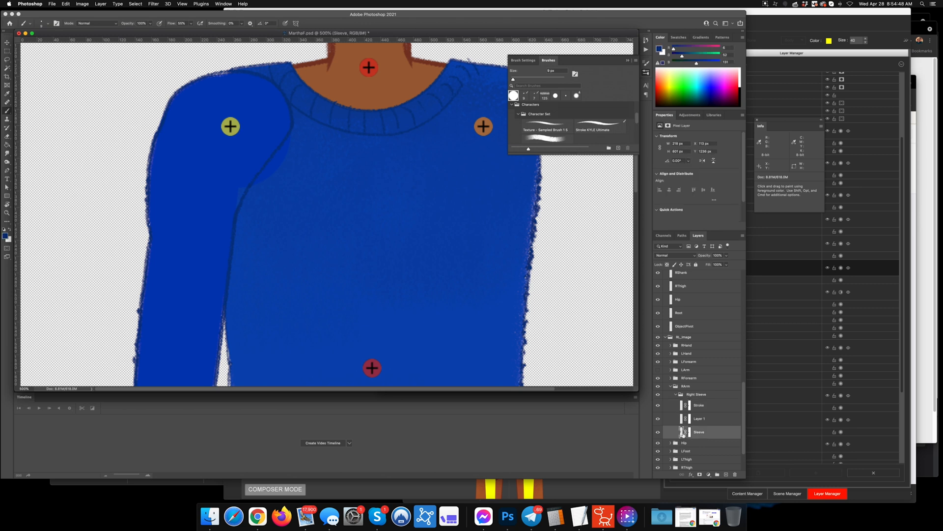
{"action": "left_click", "coordinate": [687, 431]}
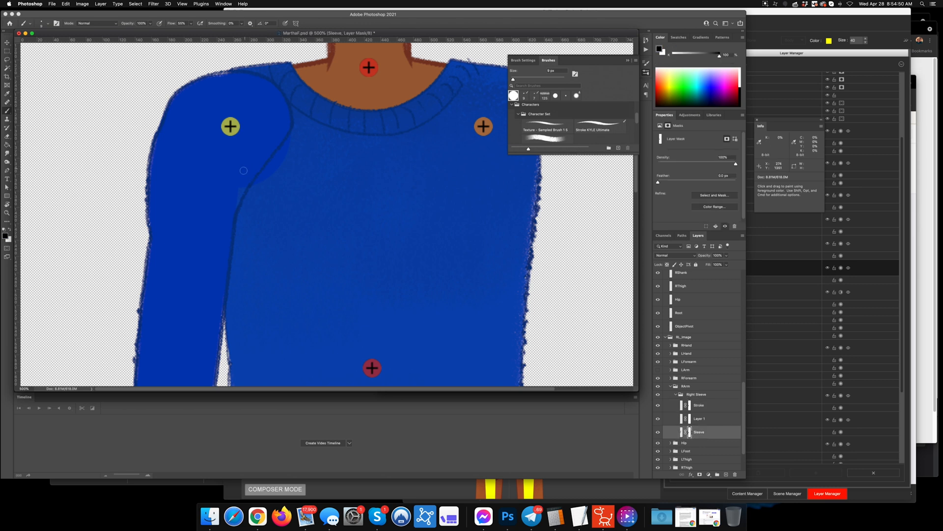
{"action": "mouse_move", "coordinate": [256, 185]}
{"action": "left_mouse_down"}
{"action": "mouse_move", "coordinate": [299, 129]}
{"action": "mouse_move", "coordinate": [259, 185]}
{"action": "mouse_move", "coordinate": [292, 147]}
{"action": "mouse_move", "coordinate": [297, 126]}
{"action": "mouse_move", "coordinate": [243, 221]}
{"action": "left_mouse_up"}
{"action": "left_click", "coordinate": [682, 432]}
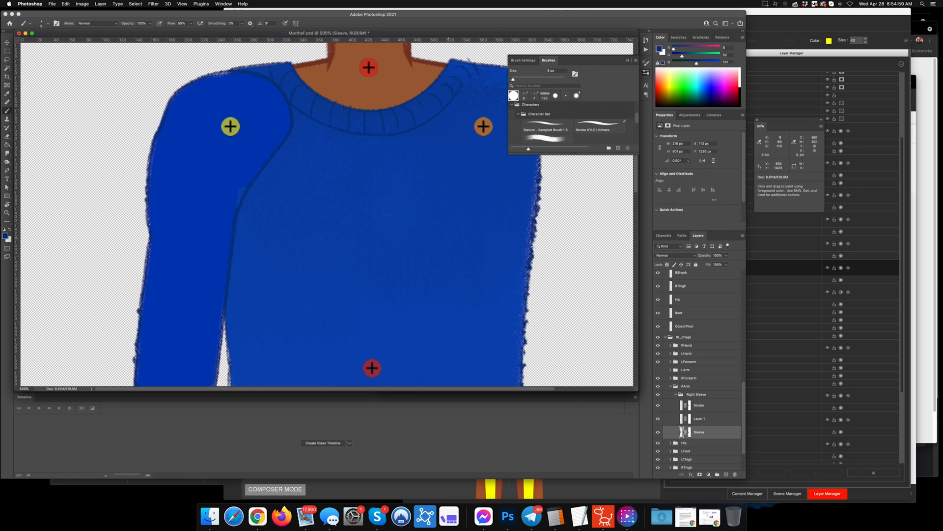
{"action": "left_click", "coordinate": [233, 179], "text": "alt"}
{"action": "left_click", "coordinate": [243, 188]}
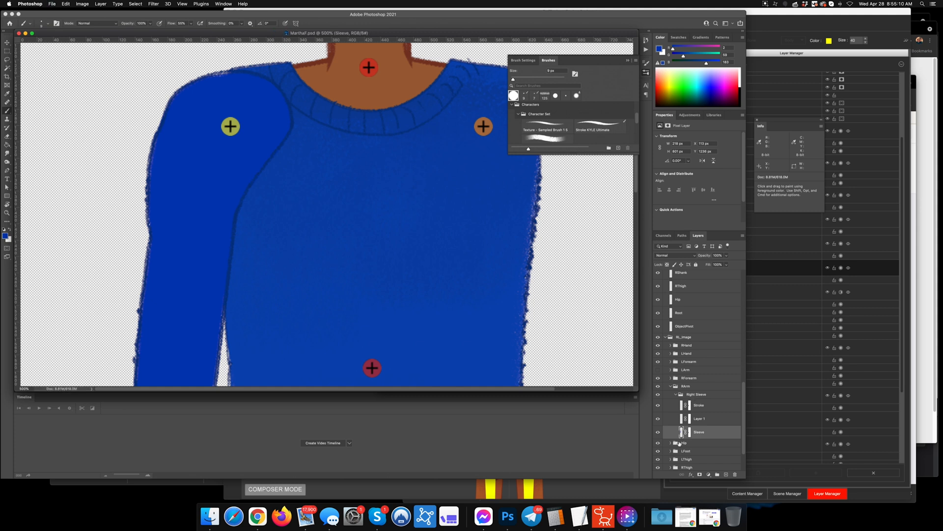
Step: Check Cartoon Animator, return to Photoshop, convert the Right Sleeve group to a Smart Object, and save the document
{"action": "left_click", "coordinate": [604, 515]}
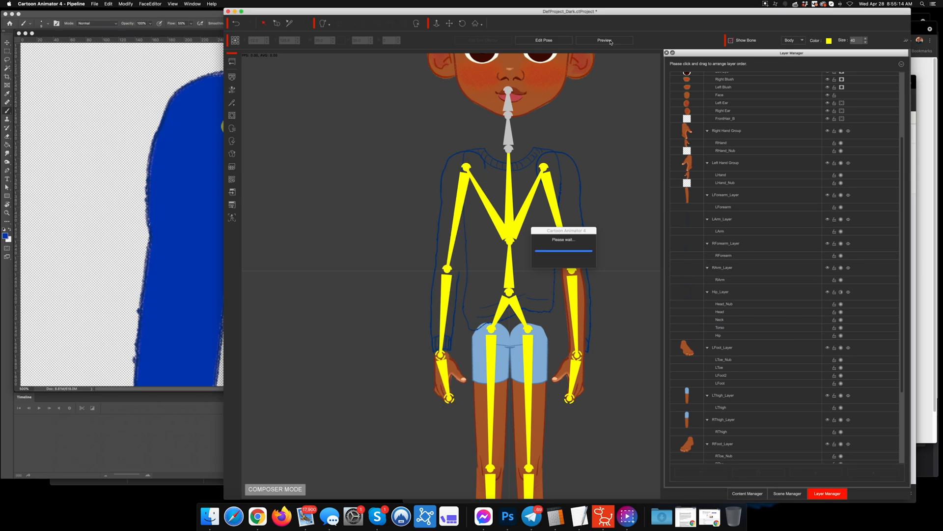
{"action": "left_click", "coordinate": [508, 516]}
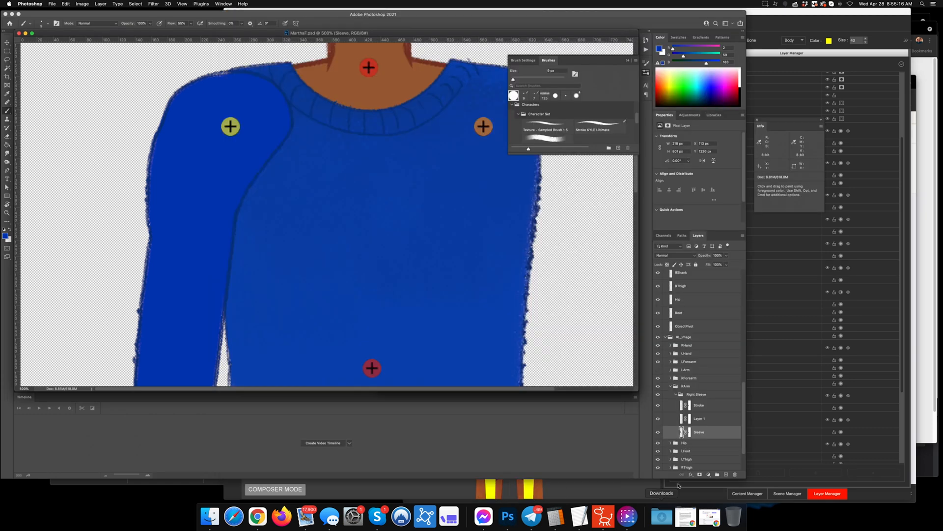
{"action": "right_click", "coordinate": [699, 395]}
{"action": "left_click", "coordinate": [717, 313]}
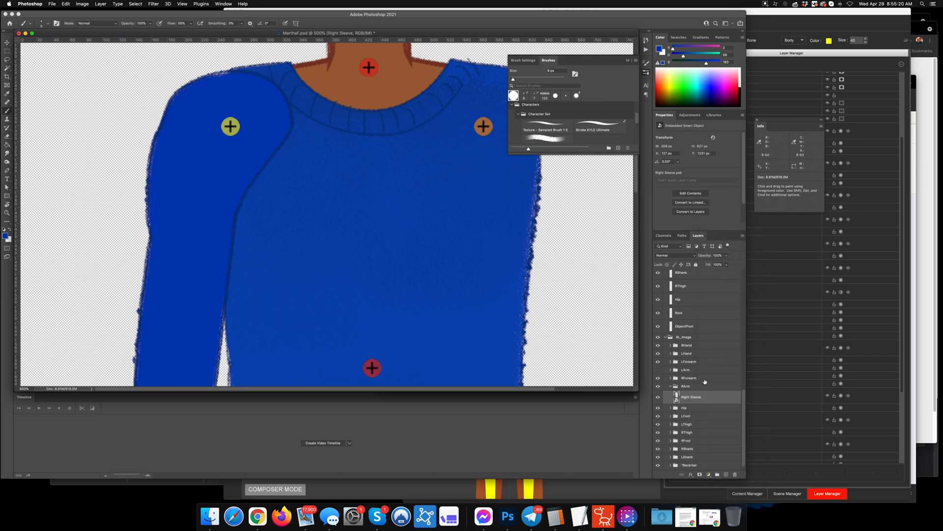
{"action": "key", "text": "cmd+s"}
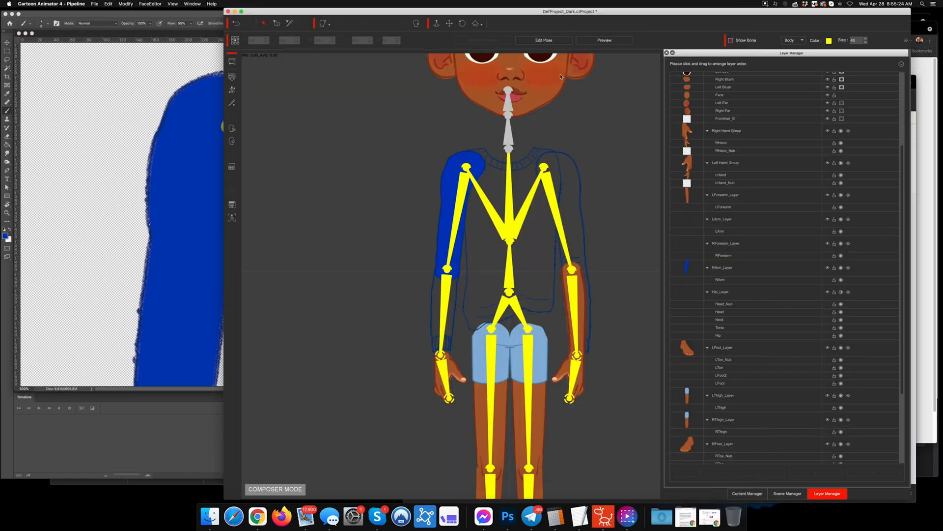
Step: In Cartoon Animator, preview the right arm bent with the elbow outward and the hand near the hip to check the shoulder shape
{"action": "left_click", "coordinate": [605, 41]}
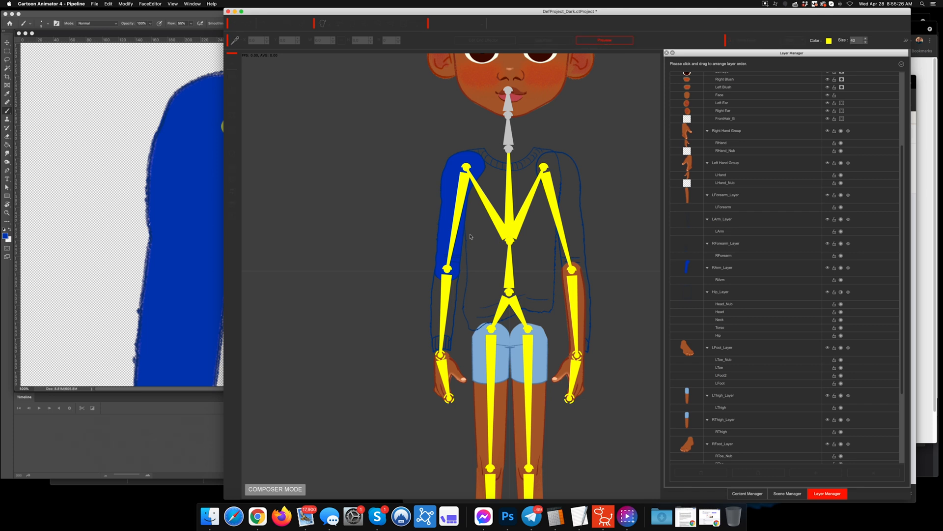
{"action": "left_click_drag", "start_coordinate": [449, 376], "coordinate": [471, 314]}
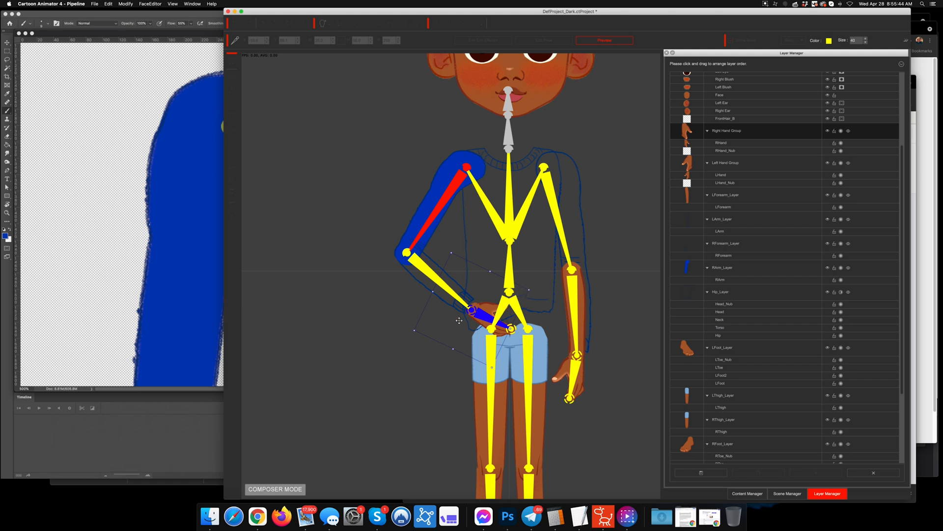
{"action": "left_click_drag", "start_coordinate": [489, 317], "coordinate": [471, 300]}
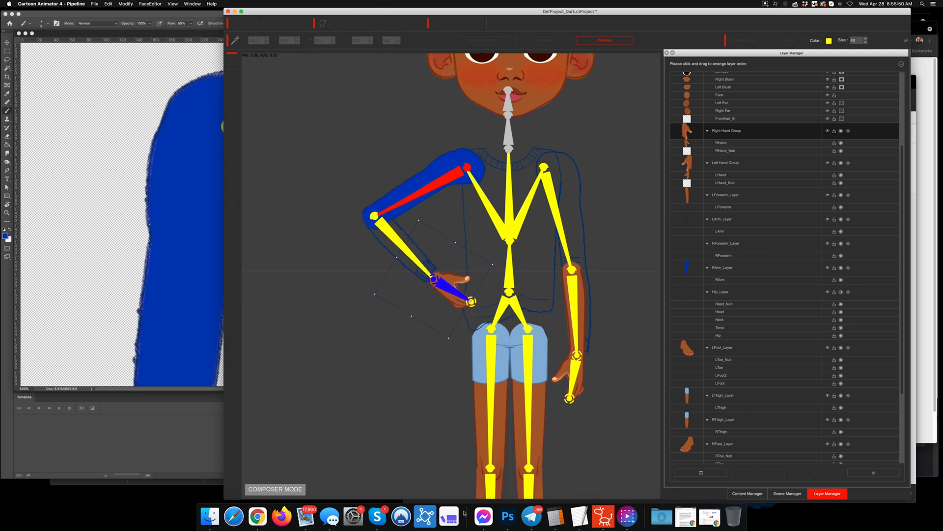
Step: Switch to Photoshop and undo the Smart Object conversion of the Right Sleeve group
{"action": "left_click", "coordinate": [509, 516]}
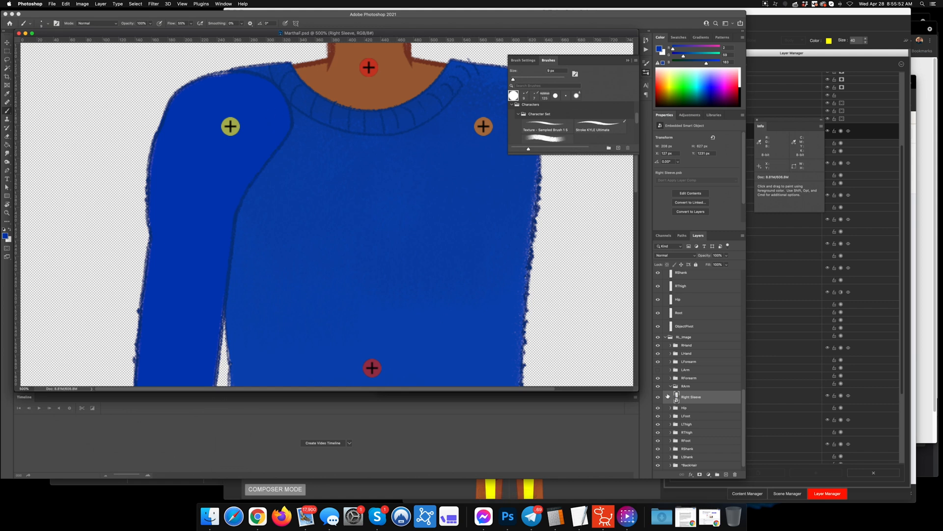
{"action": "key", "text": "super+z"}
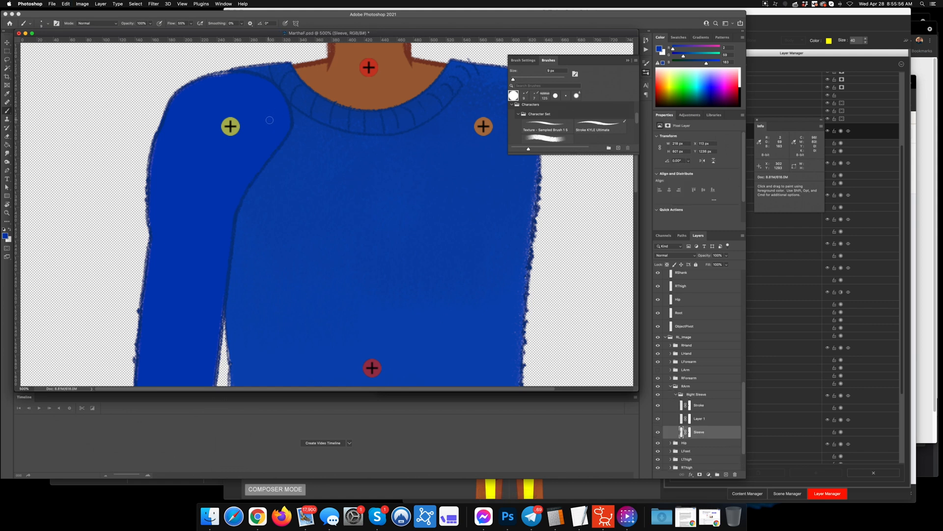
Step: Draw a tighter inner shoulder outline down toward the armpit on Layer 1 with the textured brush and the sampled dark outline colour
{"action": "key", "text": "v"}
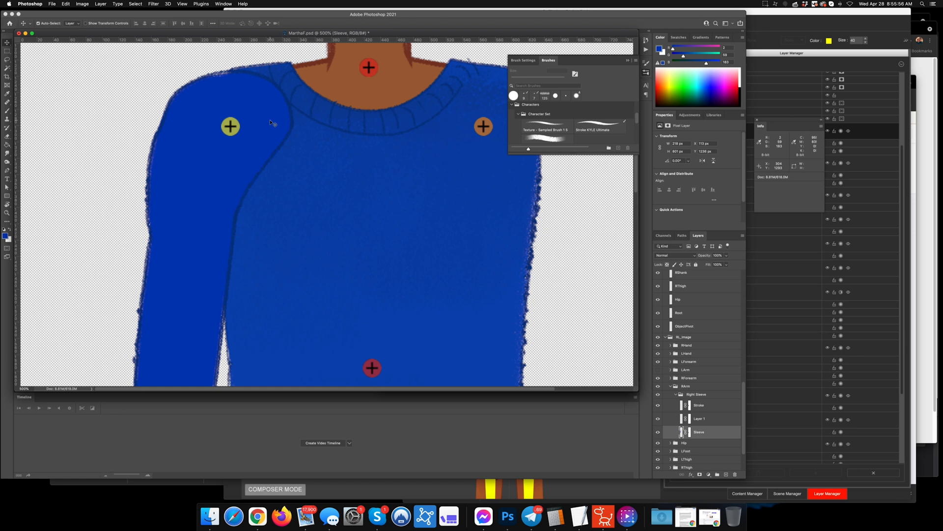
{"action": "left_click", "coordinate": [690, 418]}
{"action": "key", "text": "b"}
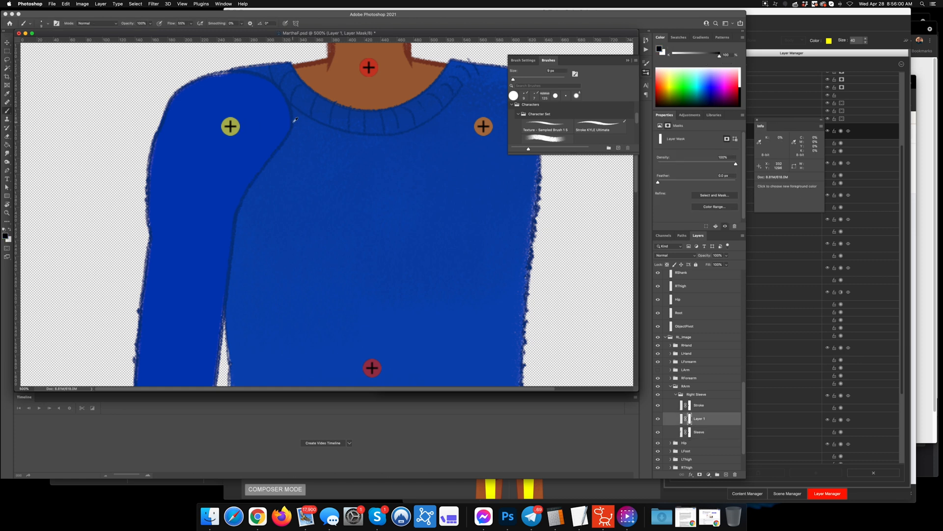
{"action": "key", "text": "x"}
{"action": "left_click", "coordinate": [49, 25]}
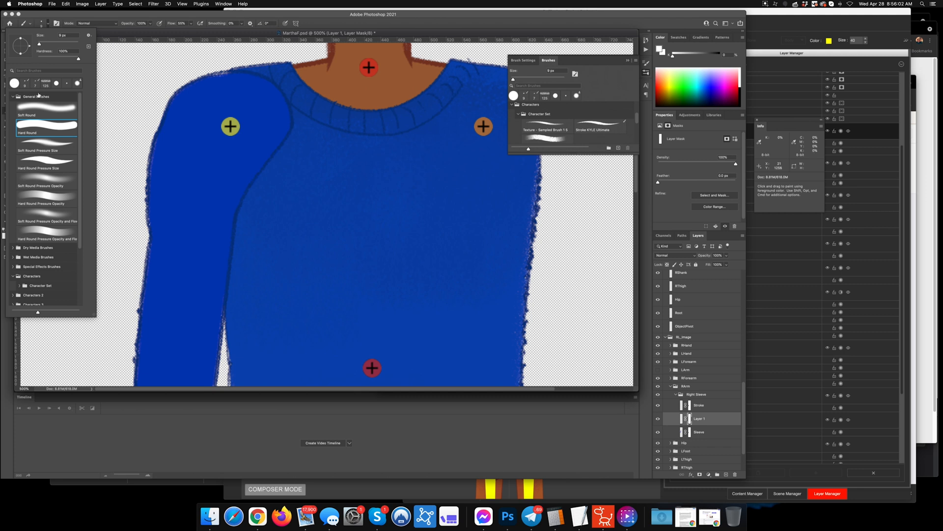
{"action": "left_click", "coordinate": [25, 83]}
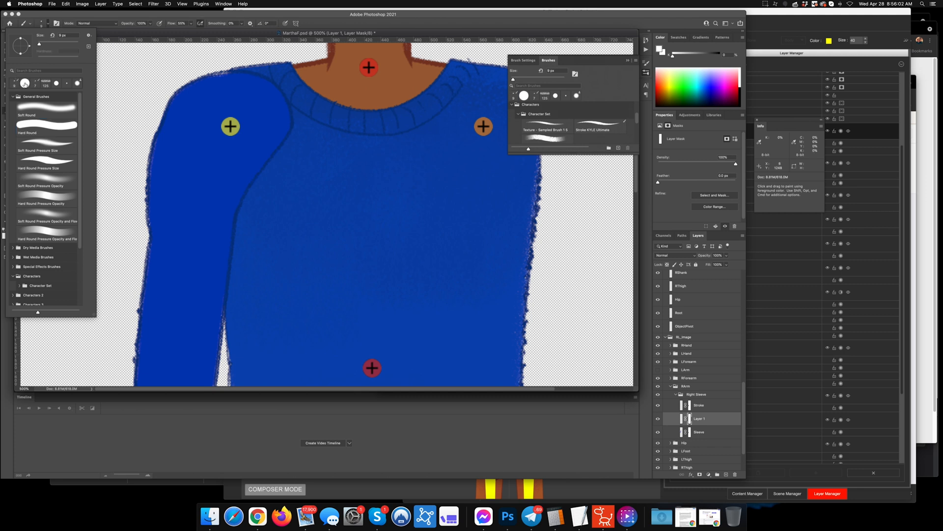
{"action": "left_click", "coordinate": [277, 153]}
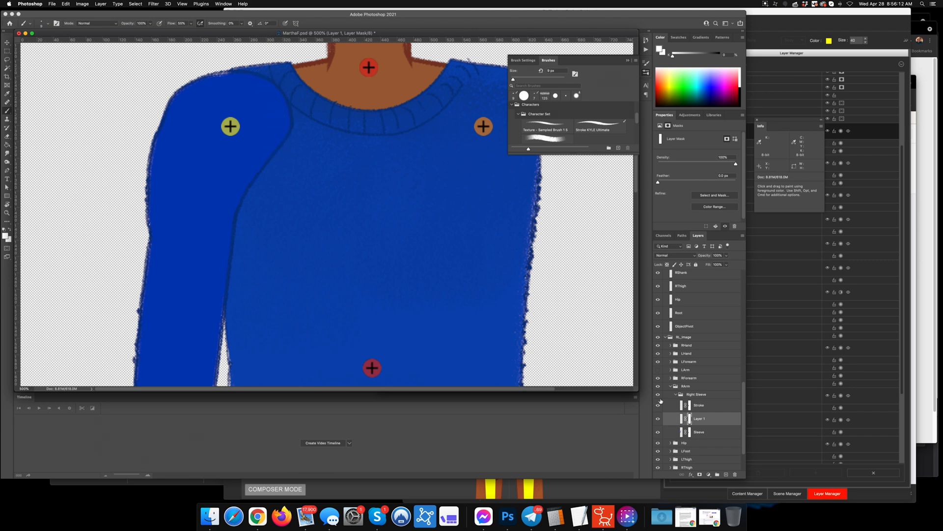
{"action": "left_click", "coordinate": [683, 419]}
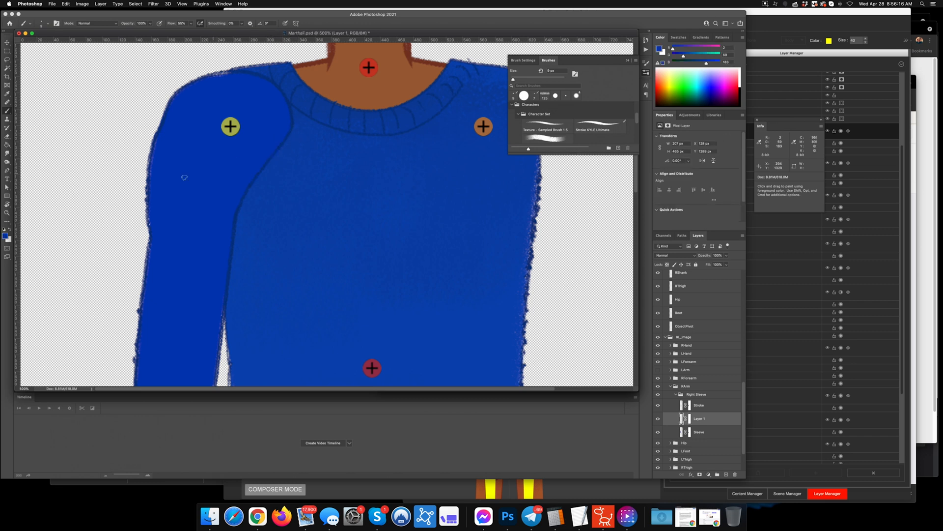
{"action": "left_click", "coordinate": [290, 120], "text": "alt"}
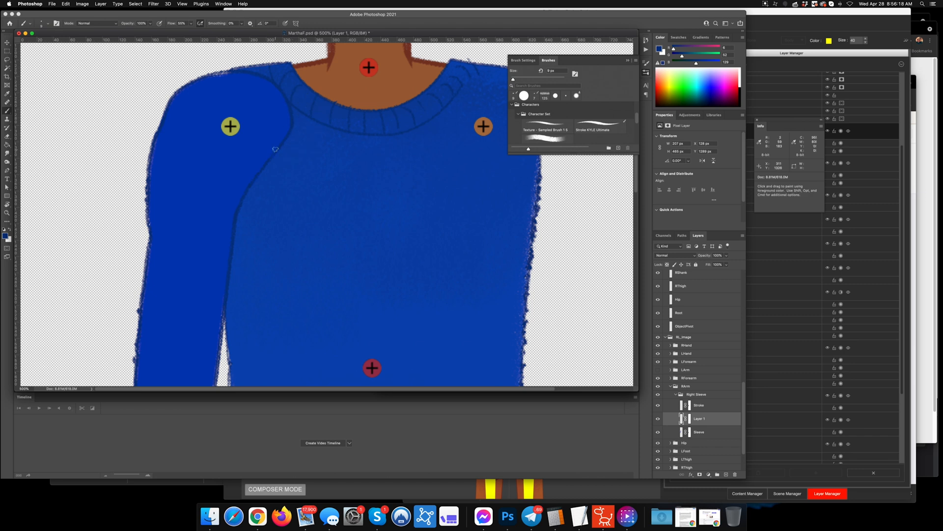
{"action": "mouse_move", "coordinate": [269, 160]}
{"action": "left_mouse_down"}
{"action": "mouse_move", "coordinate": [278, 98]}
{"action": "mouse_move", "coordinate": [254, 75]}
{"action": "mouse_move", "coordinate": [281, 115]}
{"action": "mouse_move", "coordinate": [263, 168]}
{"action": "left_mouse_up"}
Step: Hide the old outer shoulder curve on Layer 1's mask with a black hard round brush, keeping the new inner outline
{"action": "left_click", "coordinate": [690, 405]}
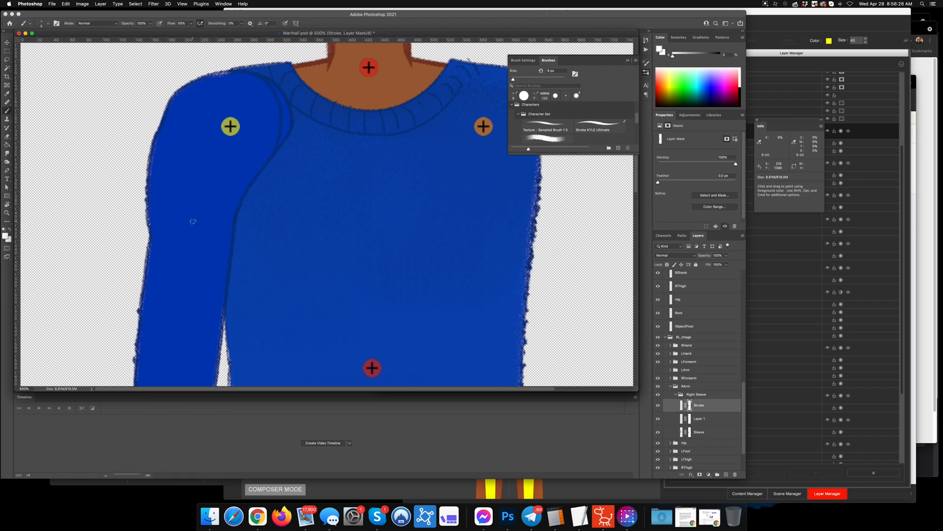
{"action": "left_click", "coordinate": [40, 25]}
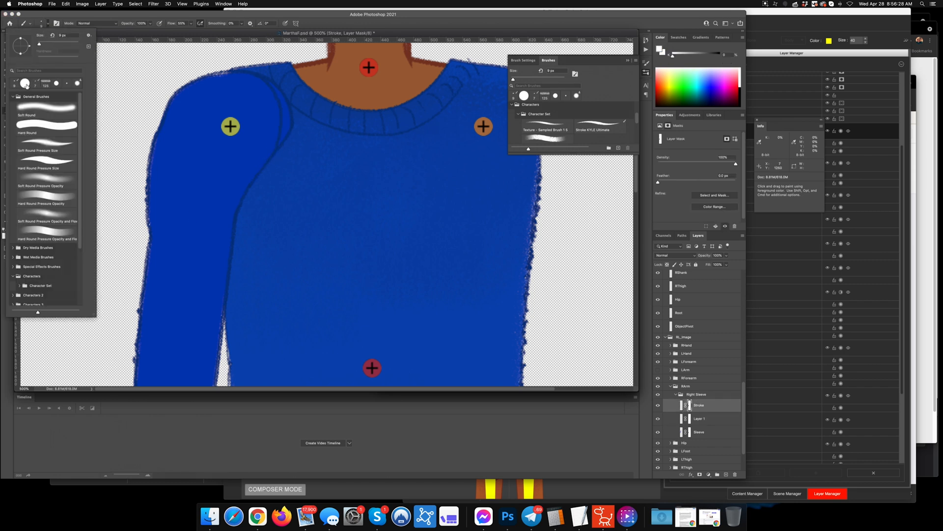
{"action": "left_click", "coordinate": [47, 125]}
{"action": "left_click", "coordinate": [291, 127]}
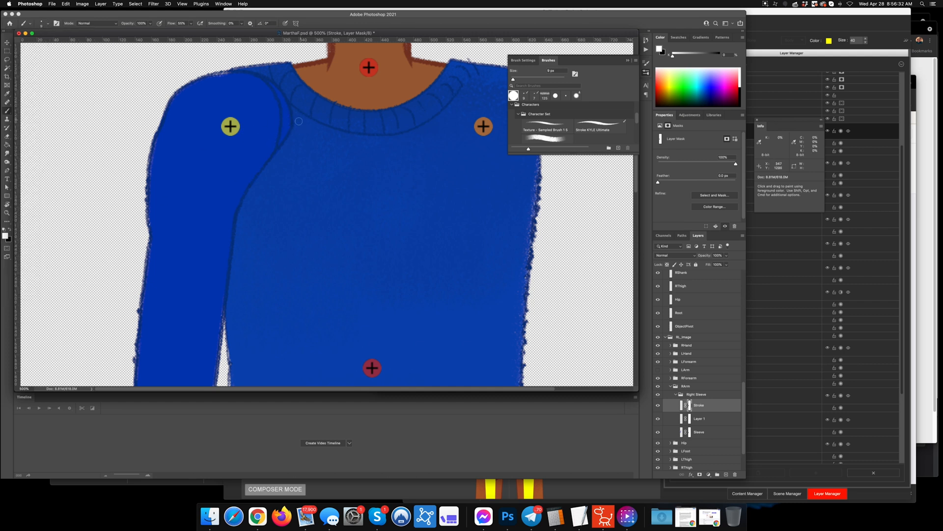
{"action": "key", "text": "x"}
{"action": "left_click", "coordinate": [691, 419]}
{"action": "mouse_move", "coordinate": [296, 118]}
{"action": "left_mouse_down"}
{"action": "mouse_move", "coordinate": [288, 152]}
{"action": "mouse_move", "coordinate": [288, 137]}
{"action": "mouse_move", "coordinate": [280, 162]}
{"action": "left_mouse_up"}
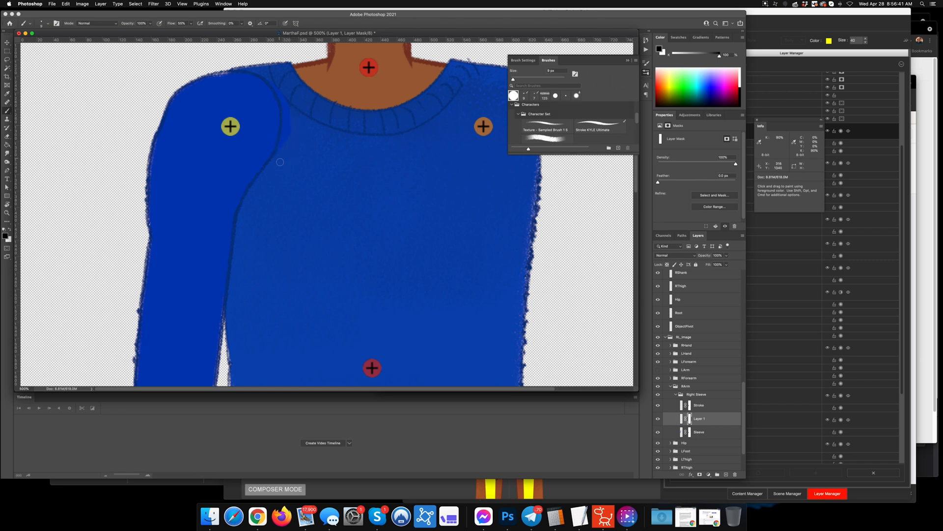
Step: Mask away the Sleeve layer's blue fill outside the new inner shoulder outline, from the collar down toward the armpit
{"action": "left_click", "coordinate": [689, 432]}
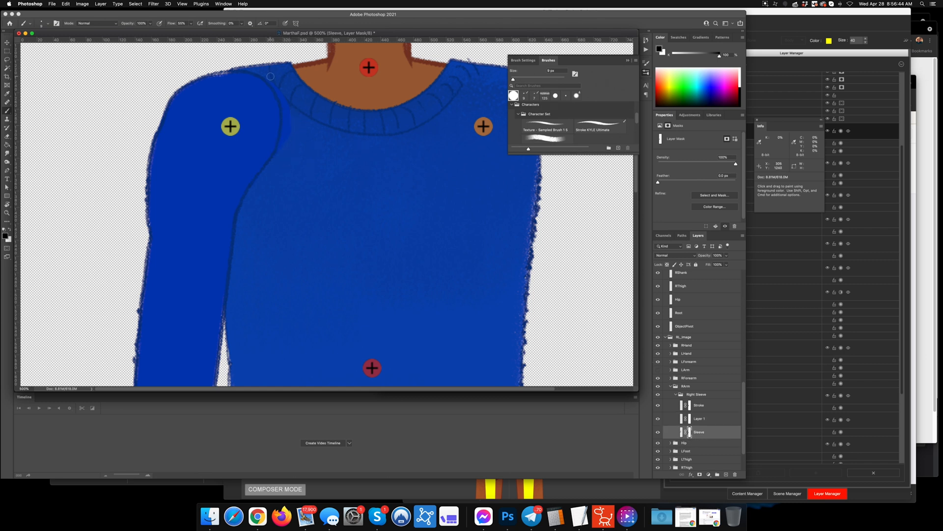
{"action": "mouse_move", "coordinate": [270, 76]}
{"action": "left_mouse_down"}
{"action": "mouse_move", "coordinate": [289, 113]}
{"action": "mouse_move", "coordinate": [278, 156]}
{"action": "mouse_move", "coordinate": [287, 117]}
{"action": "mouse_move", "coordinate": [276, 83]}
{"action": "mouse_move", "coordinate": [290, 119]}
{"action": "mouse_move", "coordinate": [286, 149]}
{"action": "left_mouse_up"}
{"action": "left_click_drag", "start_coordinate": [284, 109], "coordinate": [276, 84]}
Step: Try moving the RArm shoulder joint slightly up and outward, with the Right Sleeve group converted to a Smart Object
{"action": "key", "text": "v"}
{"action": "left_click_drag", "start_coordinate": [230, 127], "coordinate": [225, 123]}
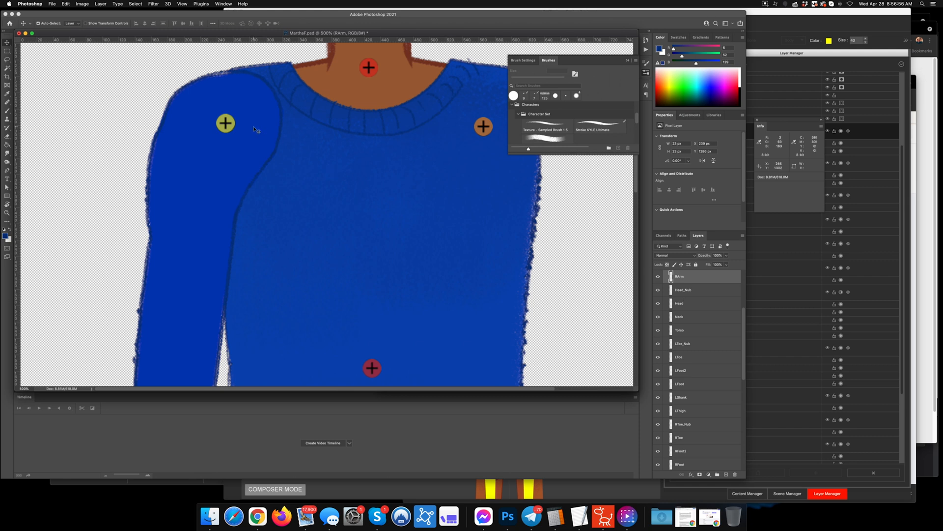
{"action": "left_click", "coordinate": [274, 136]}
{"action": "scroll", "coordinate": [714, 435], "scroll_direction": "down", "scroll_amount": 5}
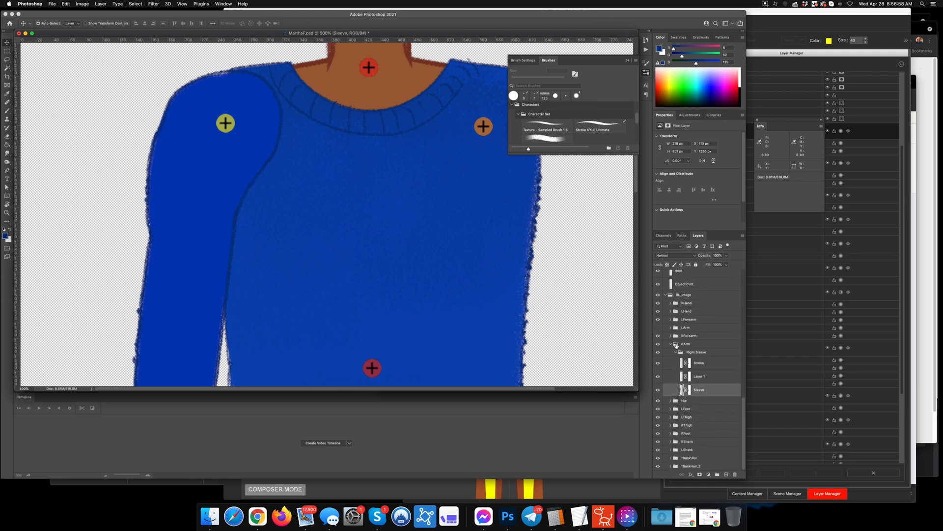
{"action": "left_click", "coordinate": [676, 351]}
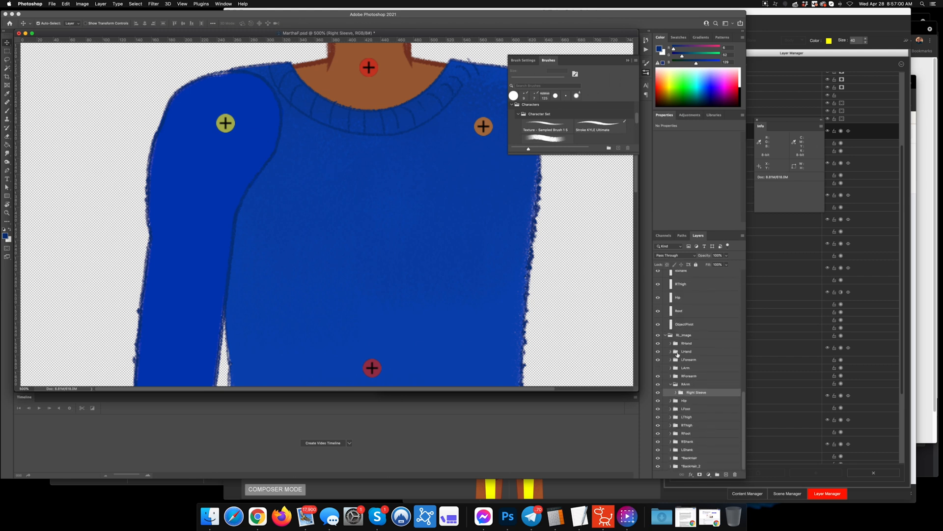
{"action": "right_click", "coordinate": [695, 391]}
{"action": "left_click", "coordinate": [722, 313]}
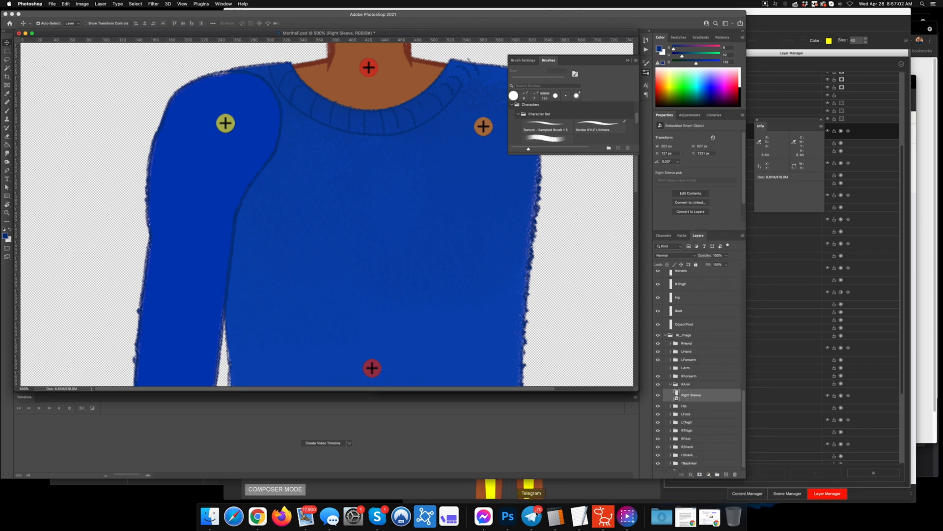
Step: Switch to Cartoon Animator and preview the right arm's movement to check how the shoulder rotates
{"action": "left_click", "coordinate": [602, 517]}
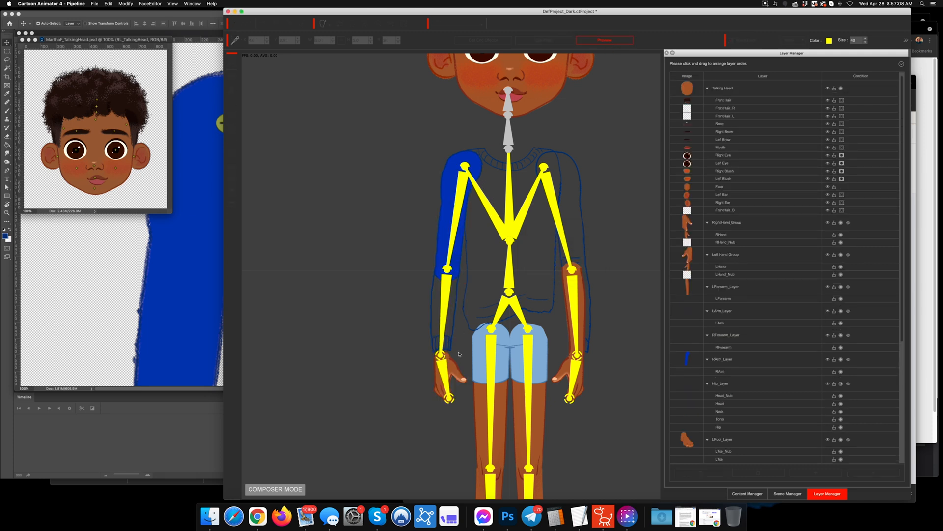
{"action": "left_click_drag", "start_coordinate": [460, 354], "coordinate": [489, 347]}
Step: Switch to Photoshop and undo the Smart Object conversion of the Right Sleeve group and the shoulder joint move
{"action": "left_click", "coordinate": [205, 142]}
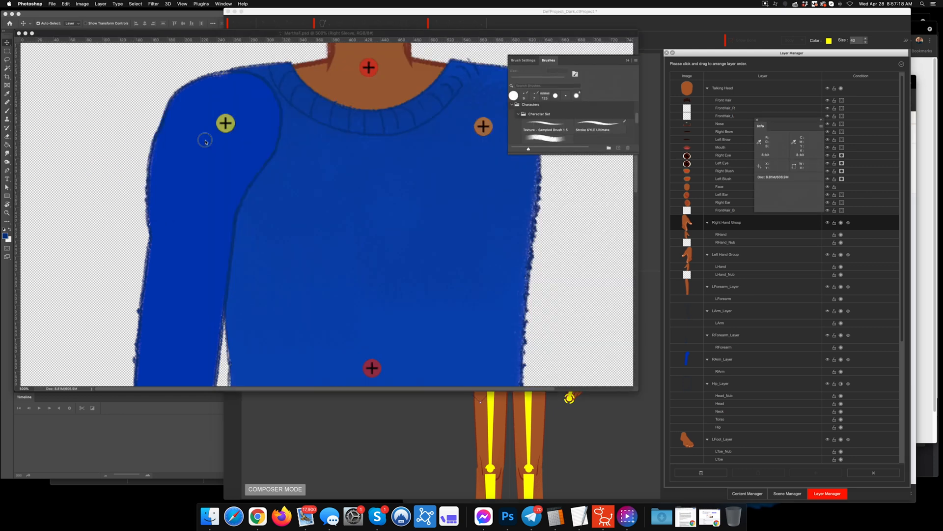
{"action": "key", "text": "super+z"}
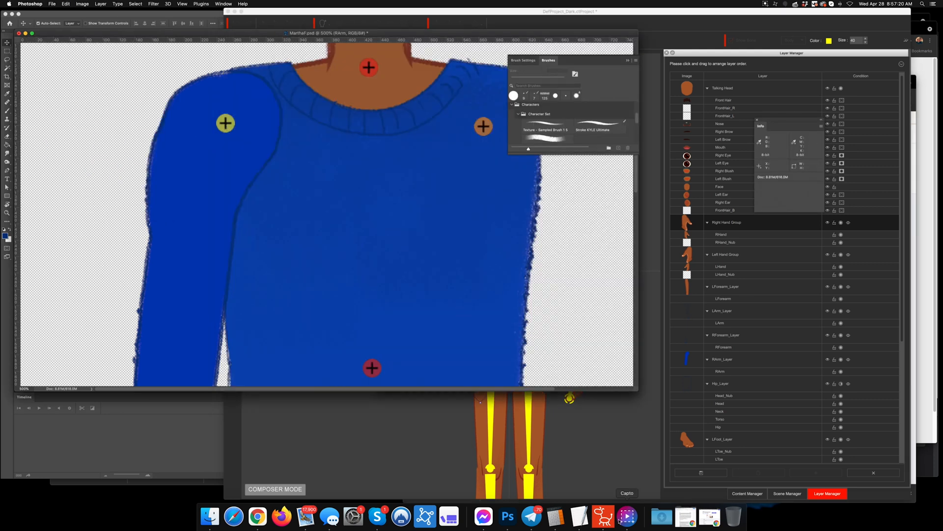
{"action": "left_click", "coordinate": [515, 518]}
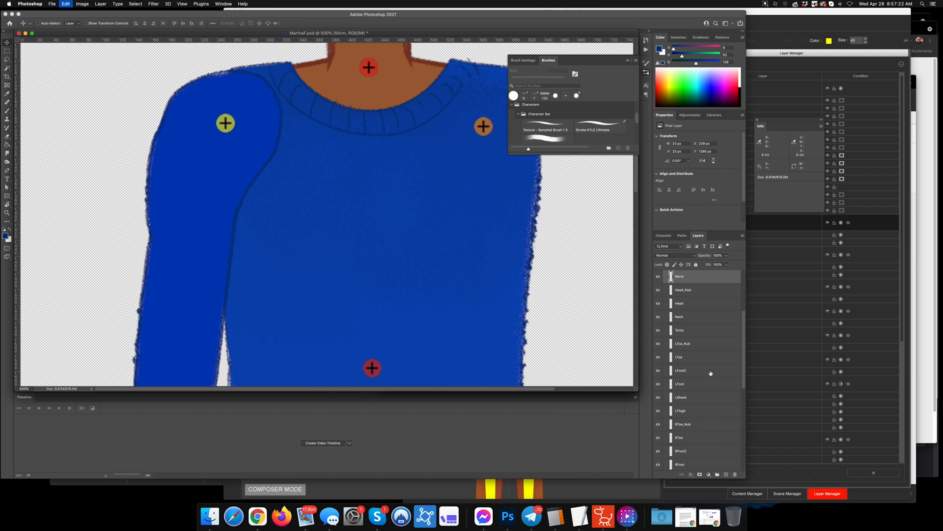
{"action": "scroll", "coordinate": [710, 373], "scroll_direction": "down", "scroll_amount": 10}
Step: Move the RArm shoulder joint slightly up and inward toward the collar
{"action": "left_click", "coordinate": [255, 147]}
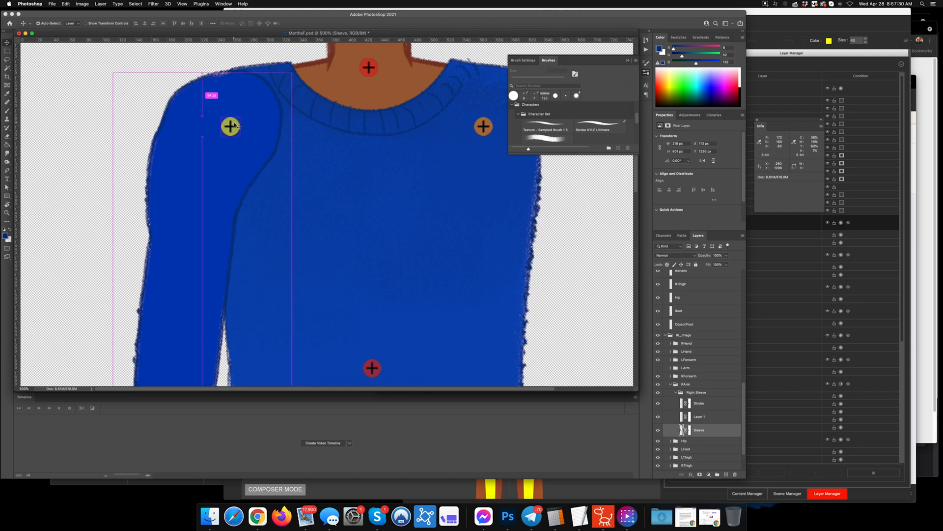
{"action": "mouse_move", "coordinate": [232, 127]}
{"action": "left_mouse_down"}
{"action": "mouse_move", "coordinate": [226, 117]}
{"action": "mouse_move", "coordinate": [236, 116]}
{"action": "left_mouse_up"}
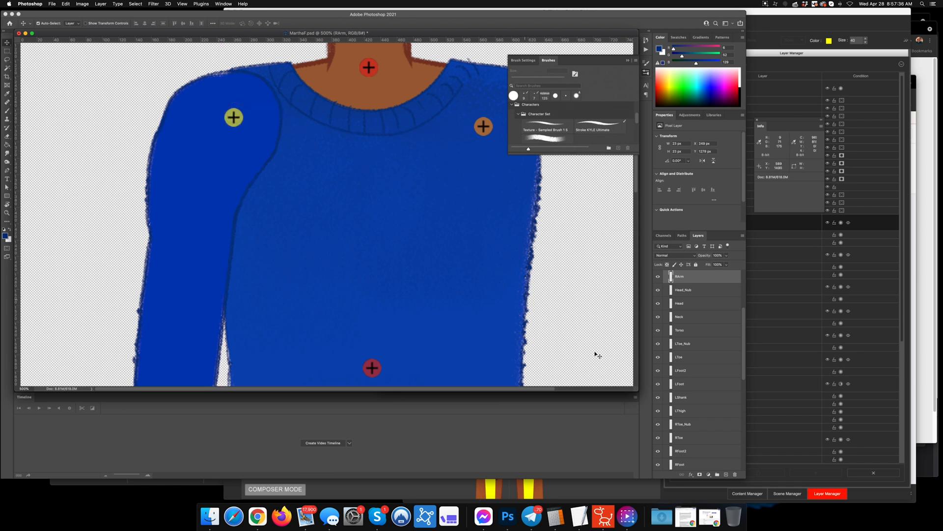
Step: Convert the Right Sleeve group to a Smart Object and save the character file
{"action": "left_click", "coordinate": [259, 145]}
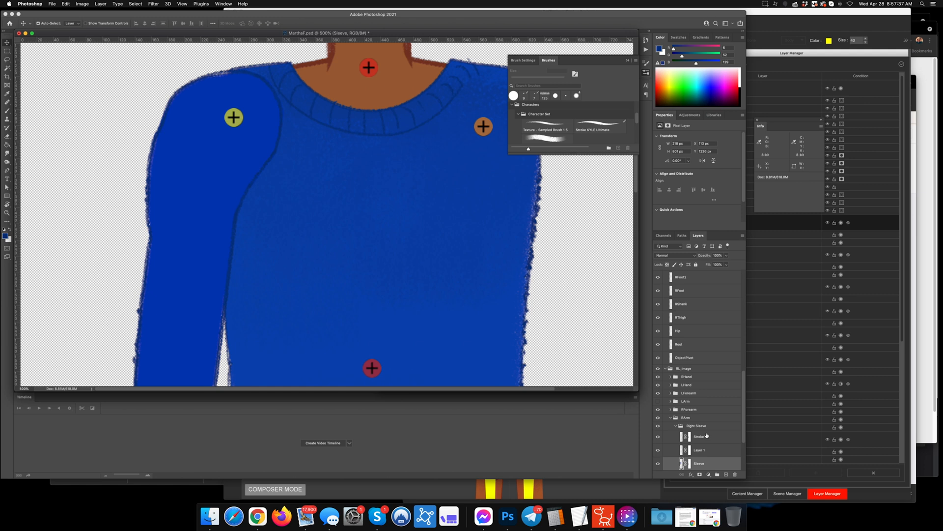
{"action": "right_click", "coordinate": [689, 425]}
{"action": "left_click", "coordinate": [723, 312]}
{"action": "key", "text": "super+s"}
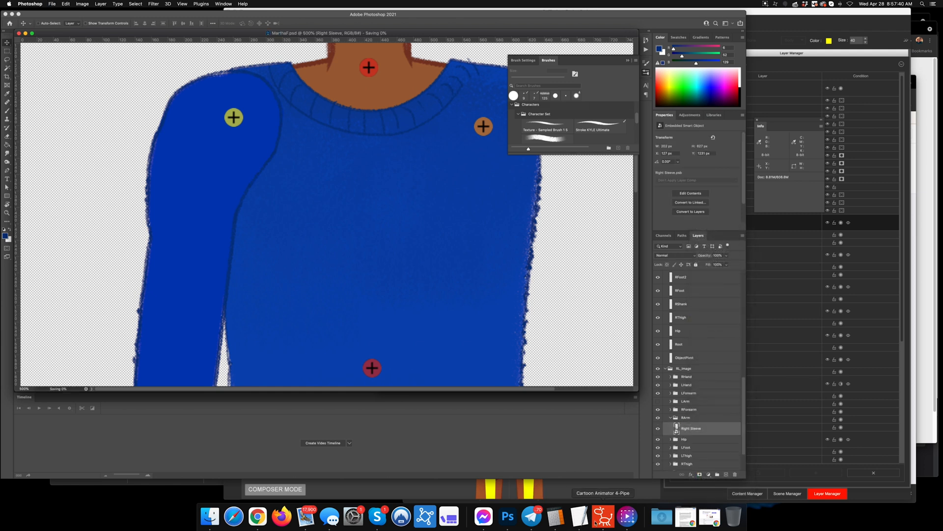
Step: Switch to Cartoon Animator and preview the updated rig to test the right arm around its repositioned shoulder joint
{"action": "left_click", "coordinate": [596, 523]}
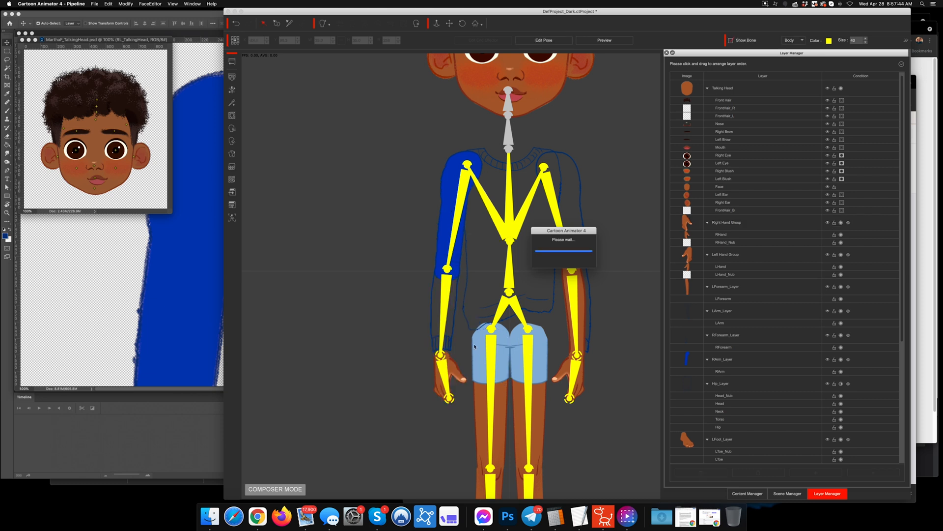
{"action": "left_click_drag", "start_coordinate": [443, 369], "coordinate": [404, 274]}
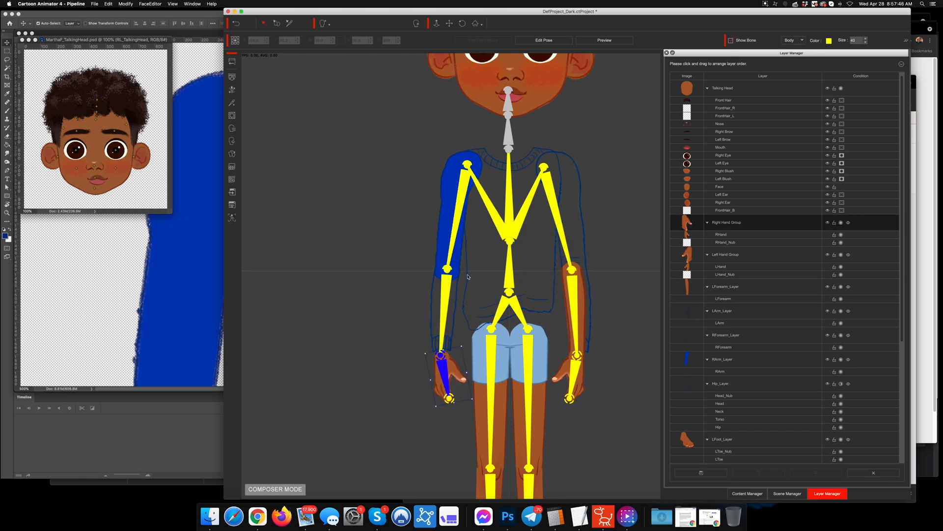
{"action": "left_click", "coordinate": [605, 41]}
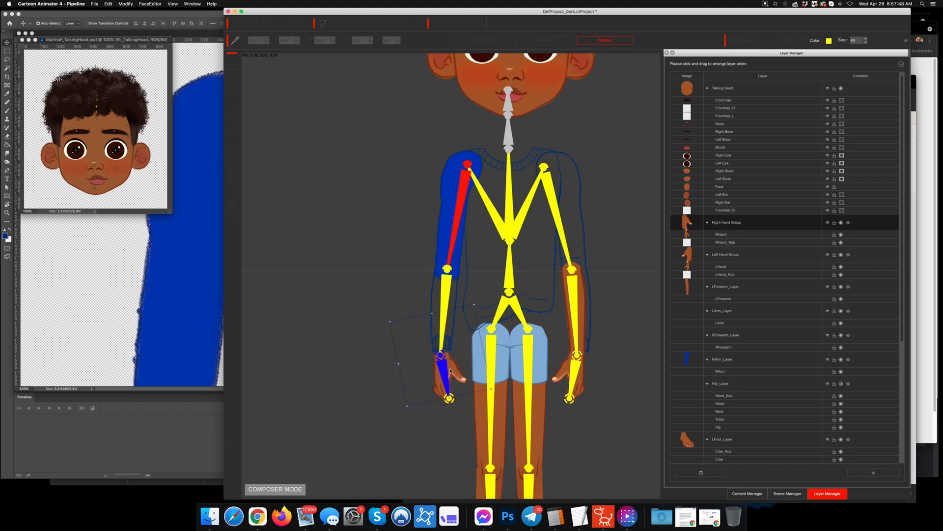
Step: Test how the right arm bends by swinging the right hand outward in preview, and exit the preview
{"action": "left_click_drag", "start_coordinate": [450, 371], "coordinate": [281, 79]}
{"action": "left_click_drag", "start_coordinate": [282, 79], "coordinate": [360, 326]}
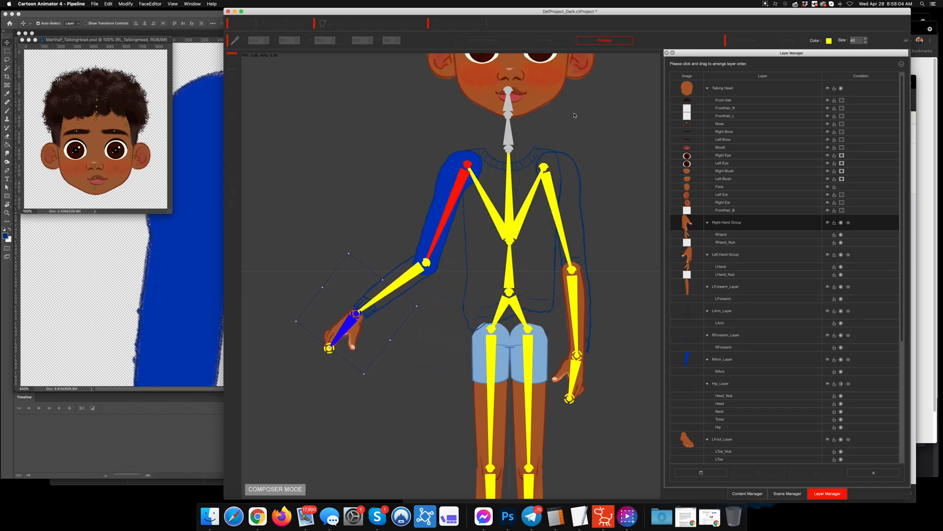
{"action": "left_click", "coordinate": [604, 41]}
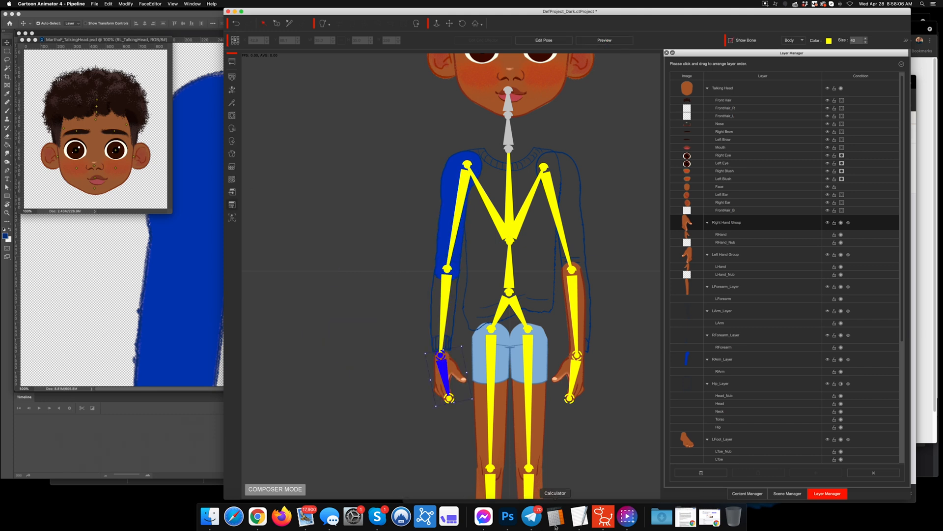
Step: Switch to Photoshop, locate the torso's shirt layer and collapse the Hip group
{"action": "left_click", "coordinate": [509, 516]}
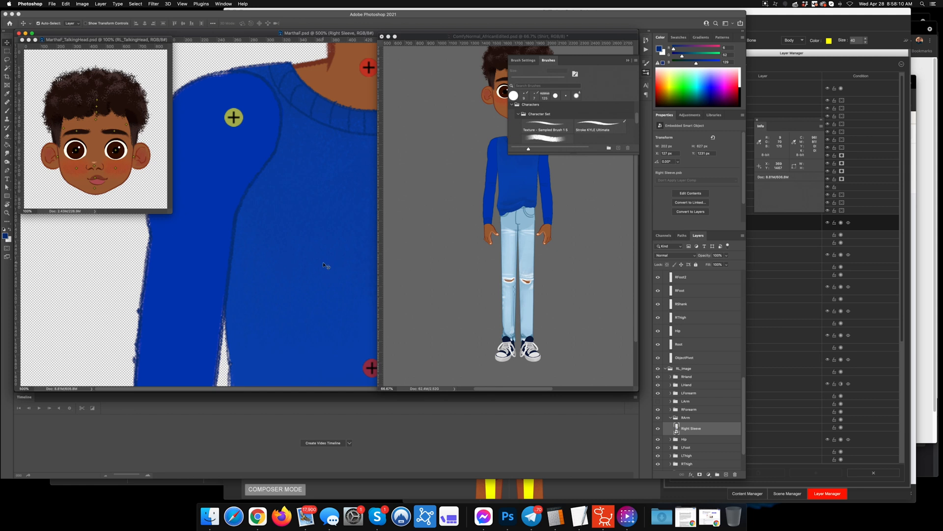
{"action": "left_click", "coordinate": [323, 265]}
{"action": "left_click_drag", "start_coordinate": [413, 243], "coordinate": [325, 239]}
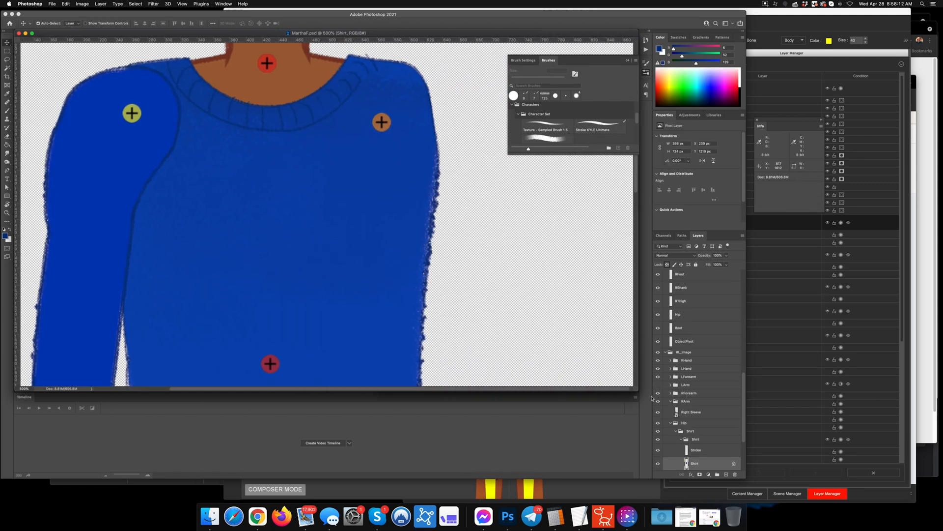
{"action": "left_click", "coordinate": [671, 423]}
{"action": "left_click", "coordinate": [627, 516]}
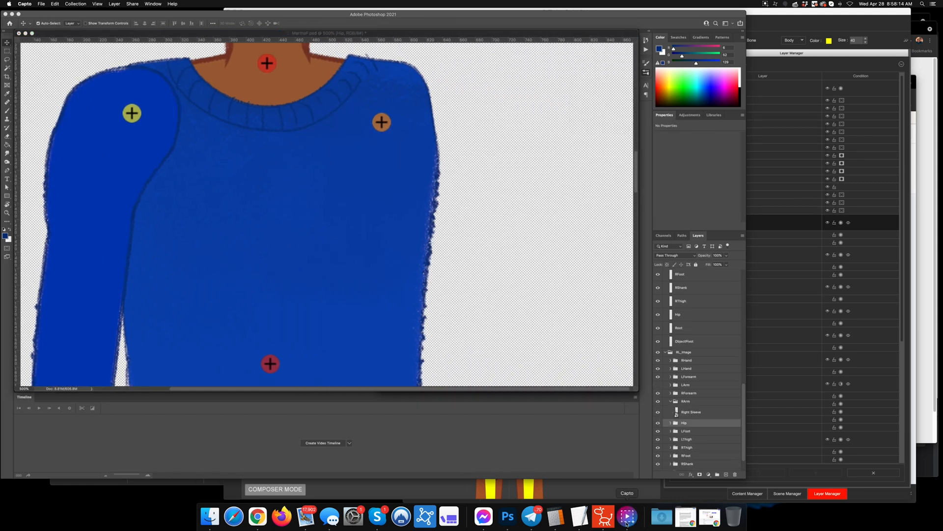
{"action": "left_click", "coordinate": [254, 36]}
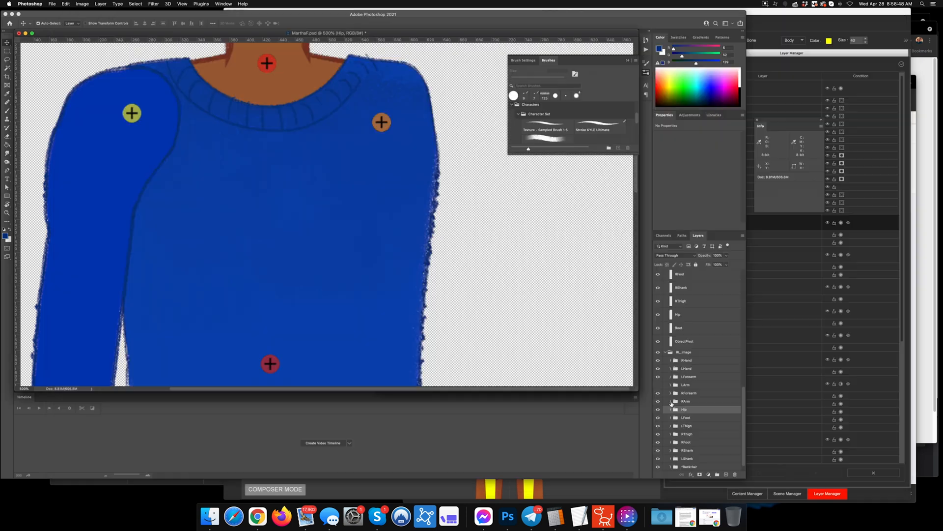
Step: Show the LArm group and inspect its layers and the left sleeve down to the forearm
{"action": "left_click", "coordinate": [658, 385]}
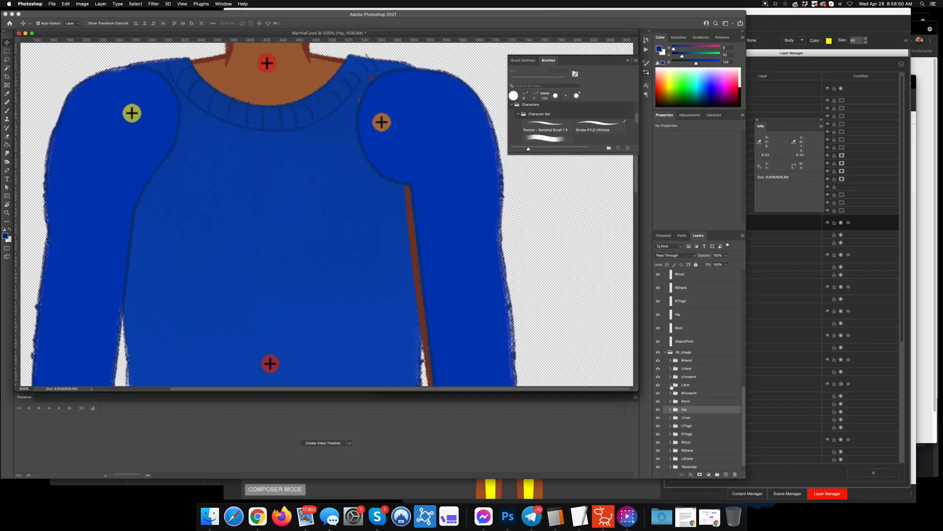
{"action": "left_click", "coordinate": [671, 385]}
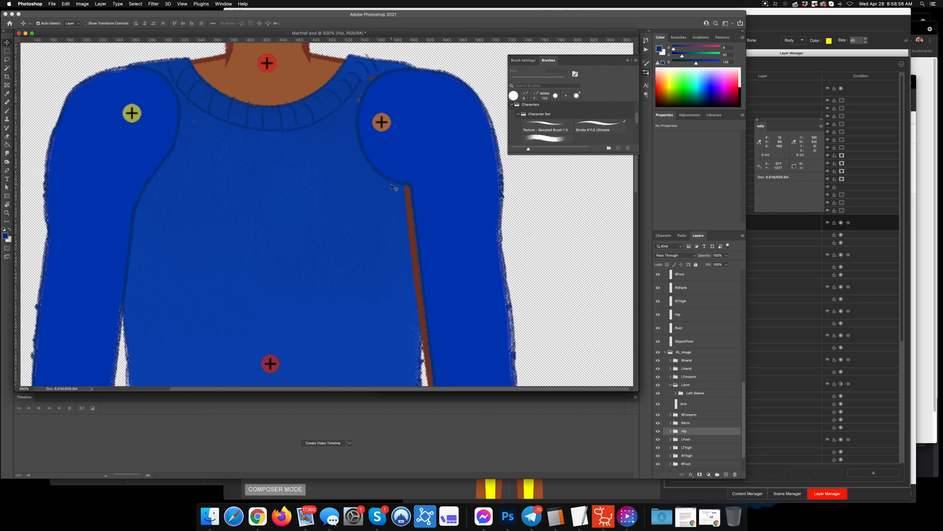
{"action": "key", "text": "super+minus"}
{"action": "key", "text": "super+minus"}
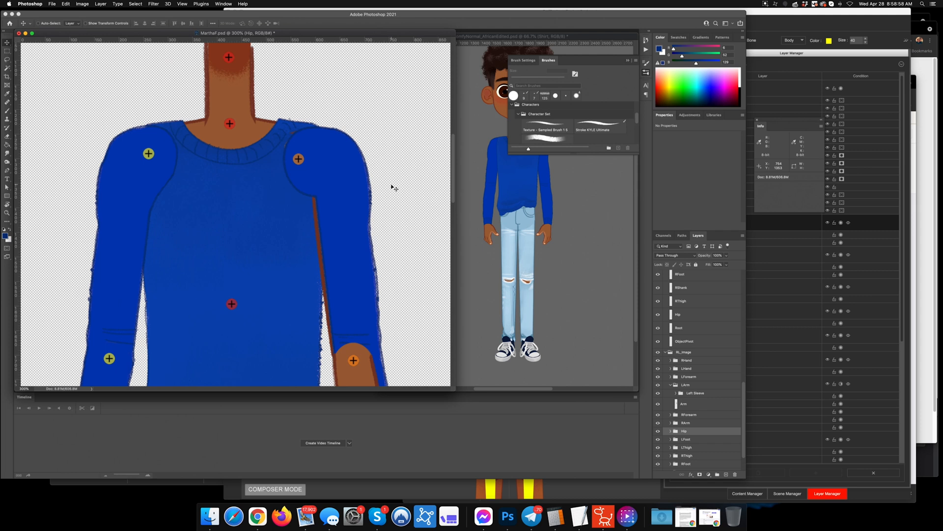
{"action": "left_click_drag", "start_coordinate": [388, 270], "coordinate": [396, 170]}
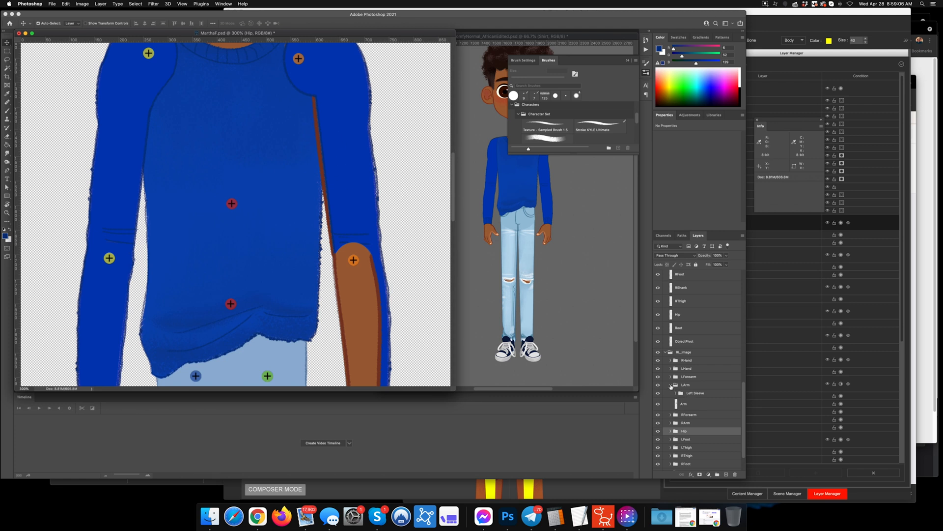
{"action": "left_click", "coordinate": [671, 385]}
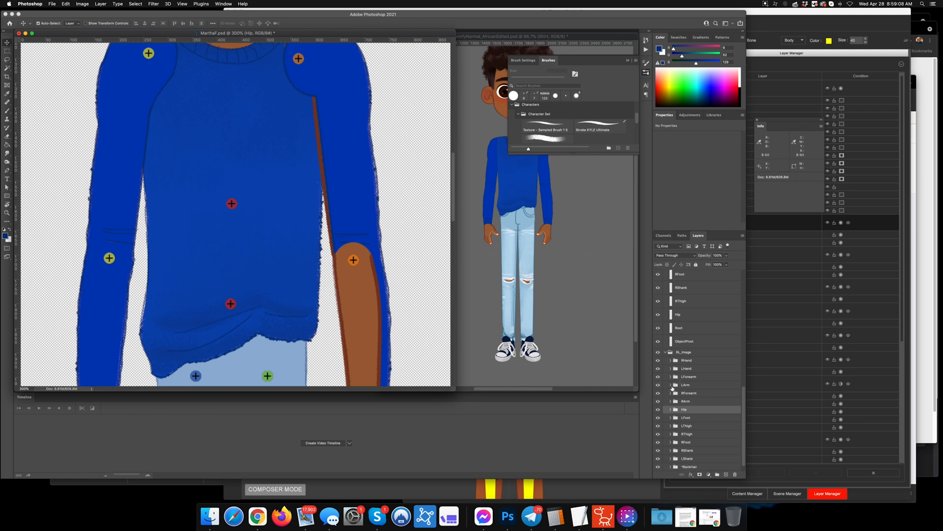
Step: Duplicate the RForearm and RArm groups
{"action": "scroll", "coordinate": [680, 393], "scroll_direction": "down", "scroll_amount": 1}
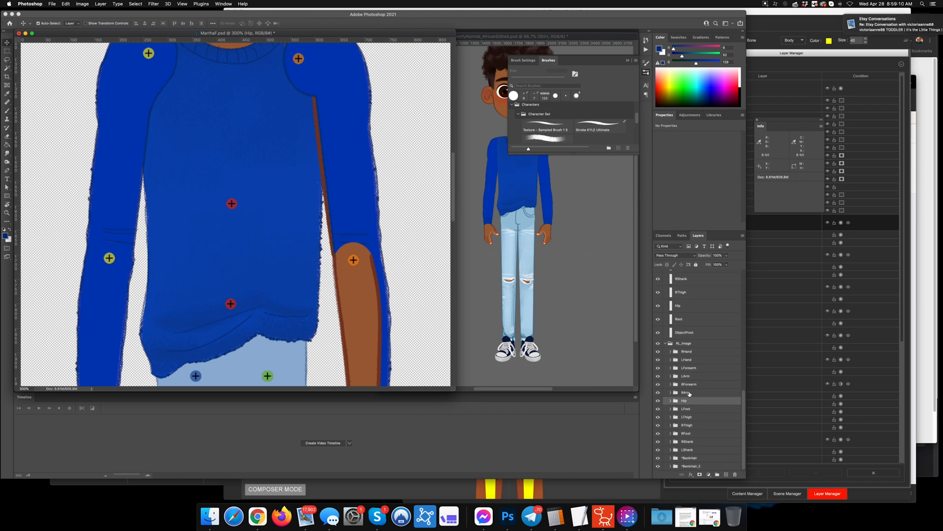
{"action": "left_click", "coordinate": [690, 393]}
{"action": "left_click", "coordinate": [693, 385], "text": "shift"}
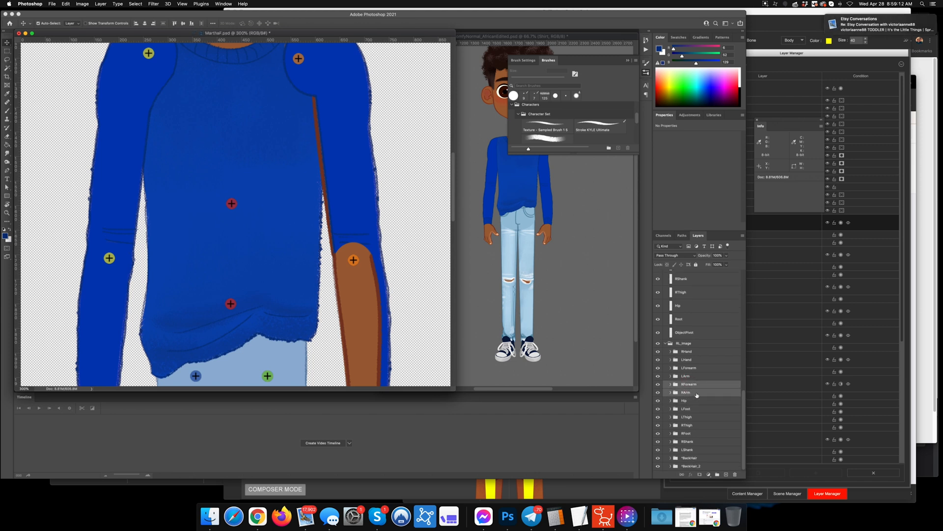
{"action": "key", "text": "super+j"}
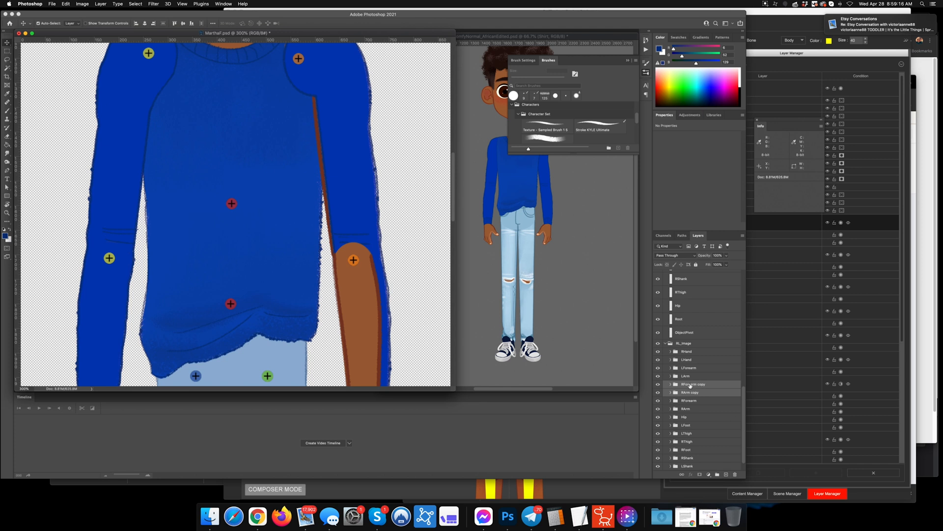
Step: Rename the duplicated arm group LArm and the duplicated forearm group LForearm
{"action": "double_click", "coordinate": [686, 376]}
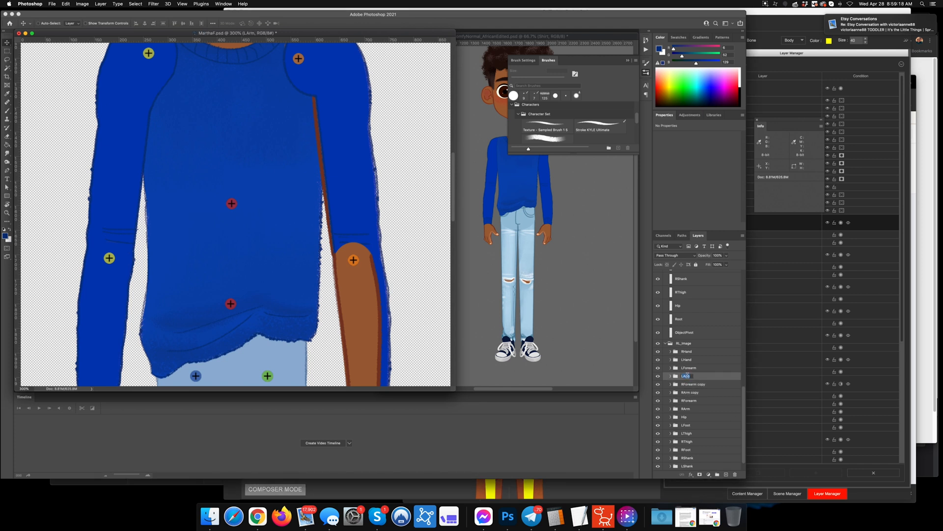
{"action": "double_click", "coordinate": [688, 392]}
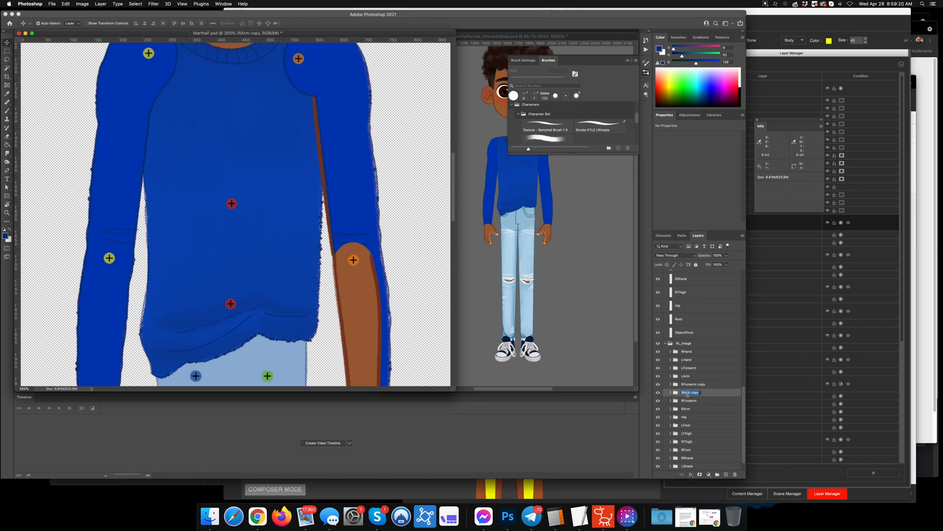
{"action": "type", "text": "LArm"}
{"action": "double_click", "coordinate": [688, 367]}
{"action": "key", "text": "super+c"}
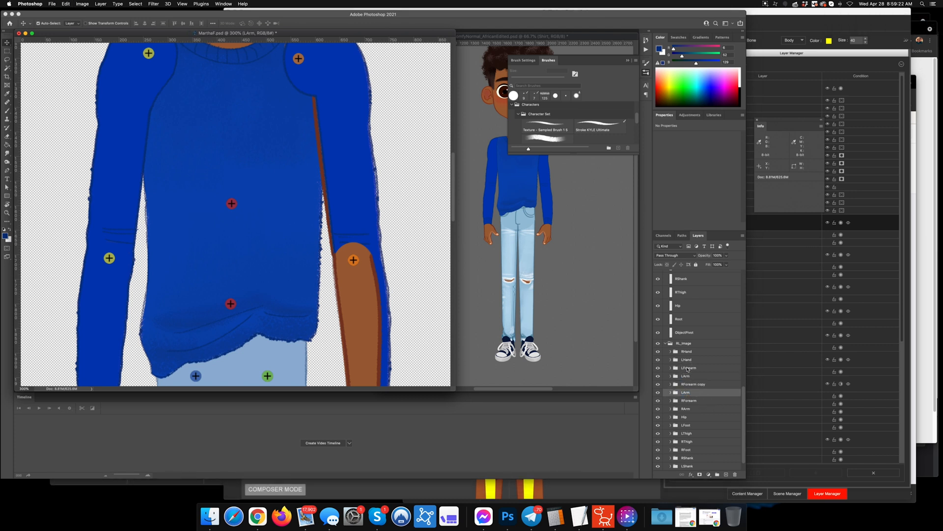
{"action": "double_click", "coordinate": [688, 384]}
{"action": "key", "text": "super+v"}
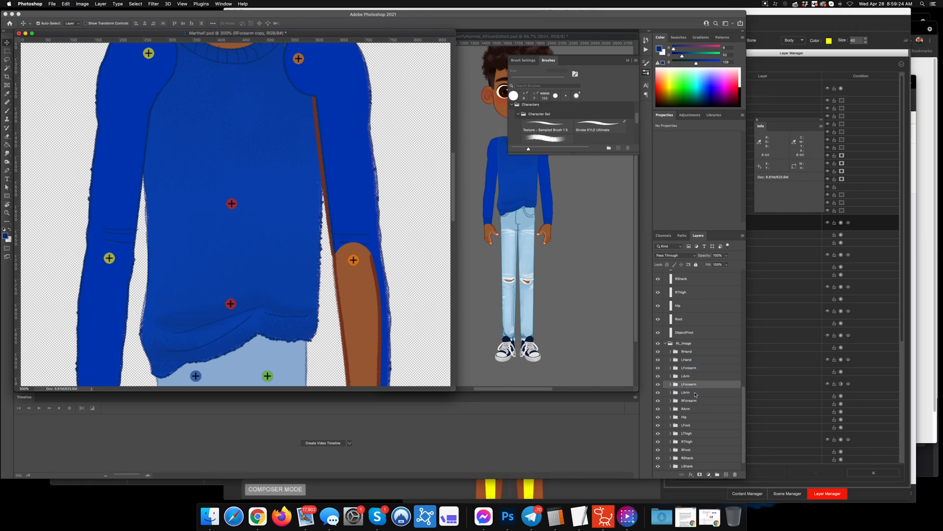
Step: Remove the duplicated LForearm and LArm groups from above the right arm groups
{"action": "left_click", "coordinate": [695, 392]}
{"action": "left_click", "coordinate": [697, 385], "text": "shift"}
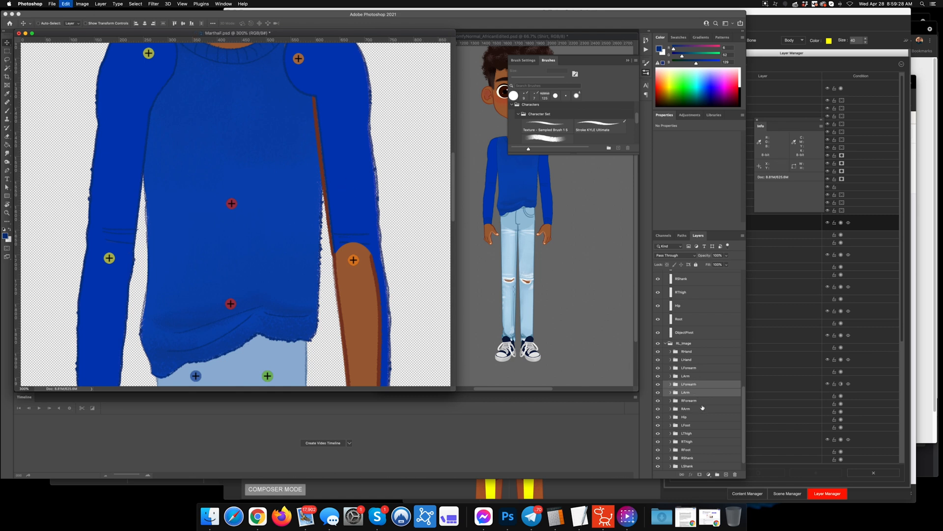
{"action": "key", "text": "BackSpace"}
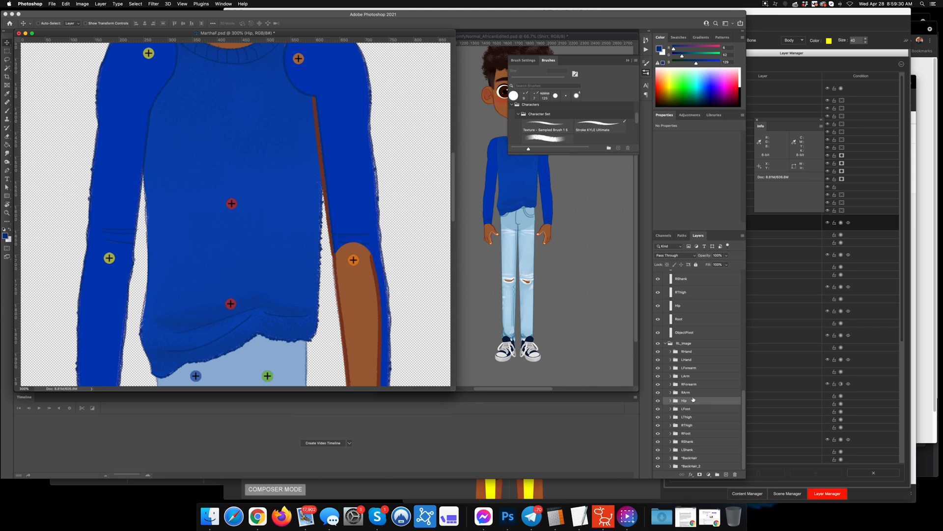
Step: Undo back to the state where the right forearm and arm sleeves are still groups of separate layers
{"action": "left_click", "coordinate": [671, 384]}
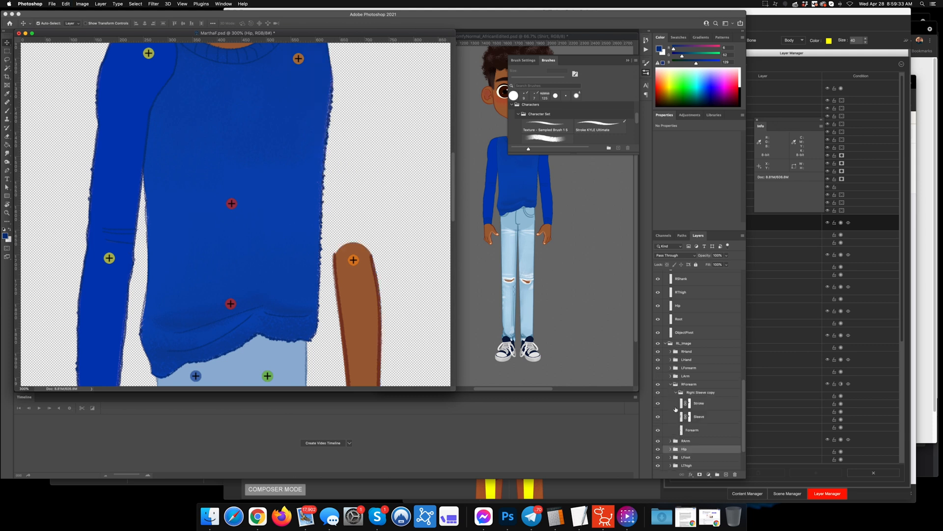
{"action": "left_click", "coordinate": [671, 441]}
{"action": "key", "text": "super+z"}
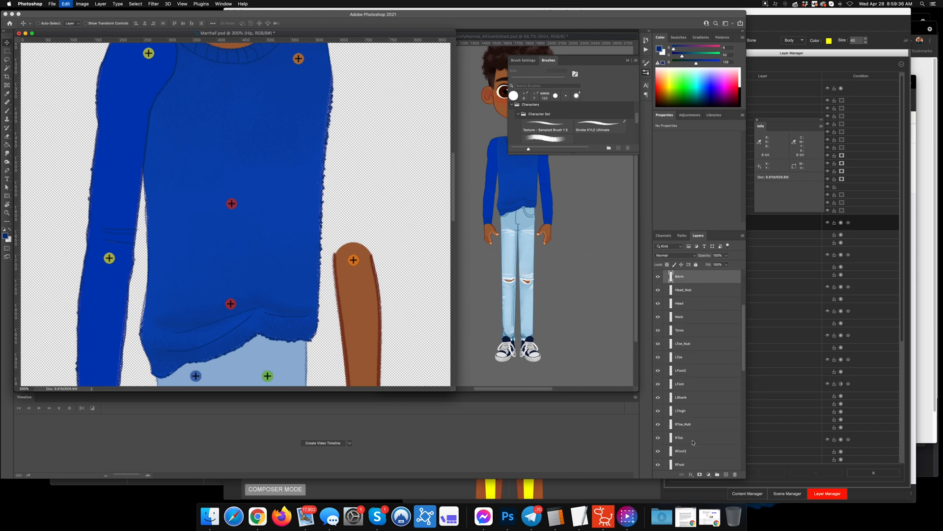
Step: Collapse the RL_Bone_Human, RForearm and RArm groups after checking the Right Sleeve layers
{"action": "scroll", "coordinate": [687, 323], "scroll_direction": "up", "scroll_amount": 4}
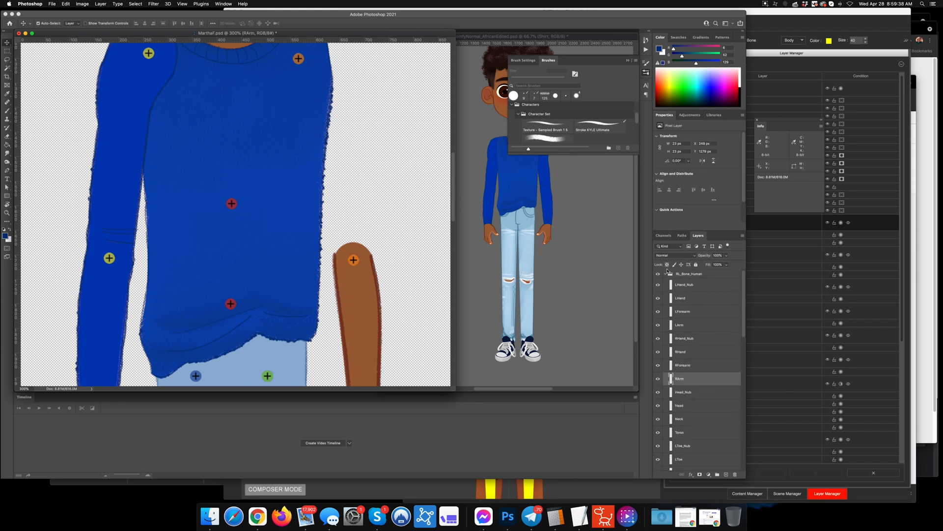
{"action": "left_click", "coordinate": [667, 273]}
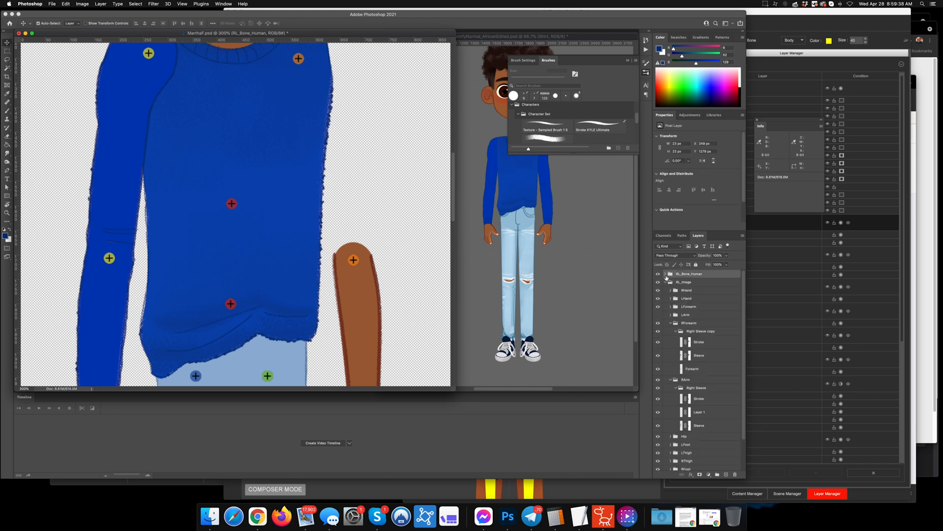
{"action": "left_click", "coordinate": [700, 383]}
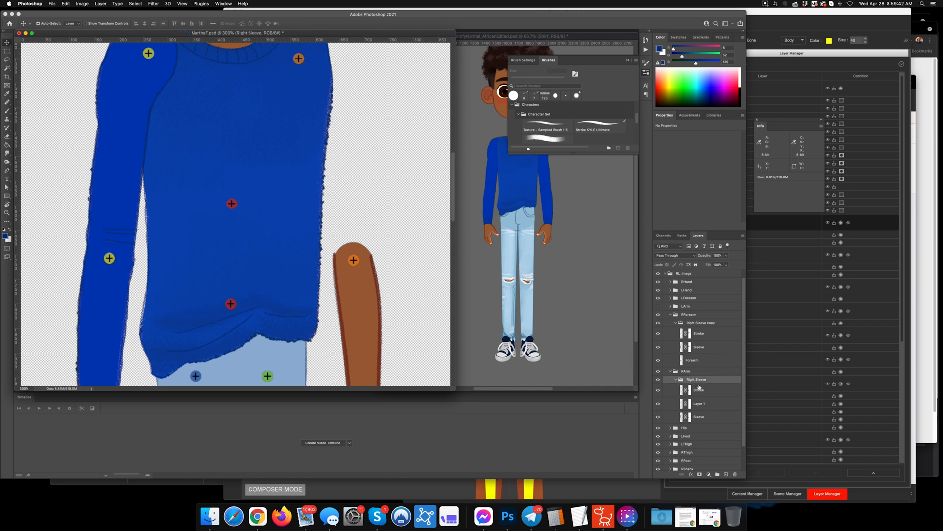
{"action": "left_click", "coordinate": [671, 315]}
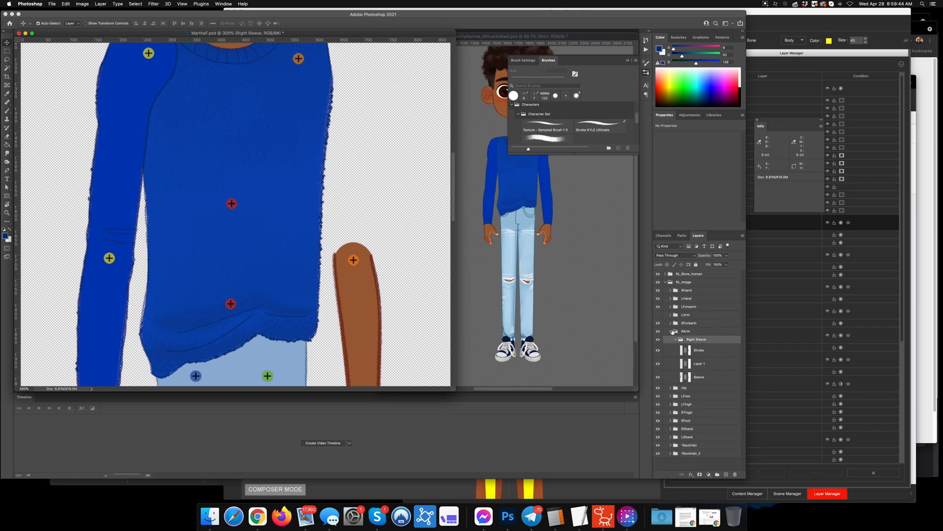
{"action": "left_click", "coordinate": [671, 331]}
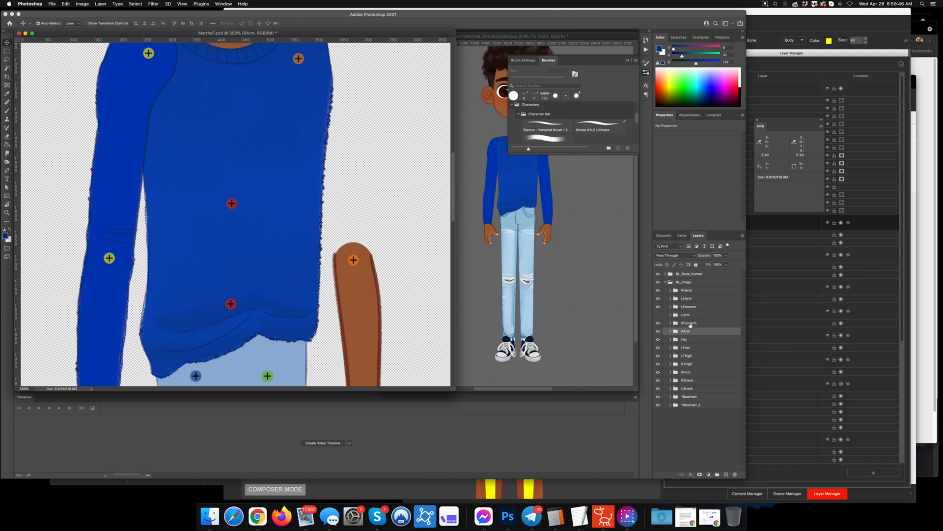
Step: Duplicate the RForearm and RArm groups and rename the copies LForearm and LArm
{"action": "left_click", "coordinate": [690, 324], "text": "shift"}
{"action": "left_click_drag", "start_coordinate": [693, 332], "coordinate": [726, 474]}
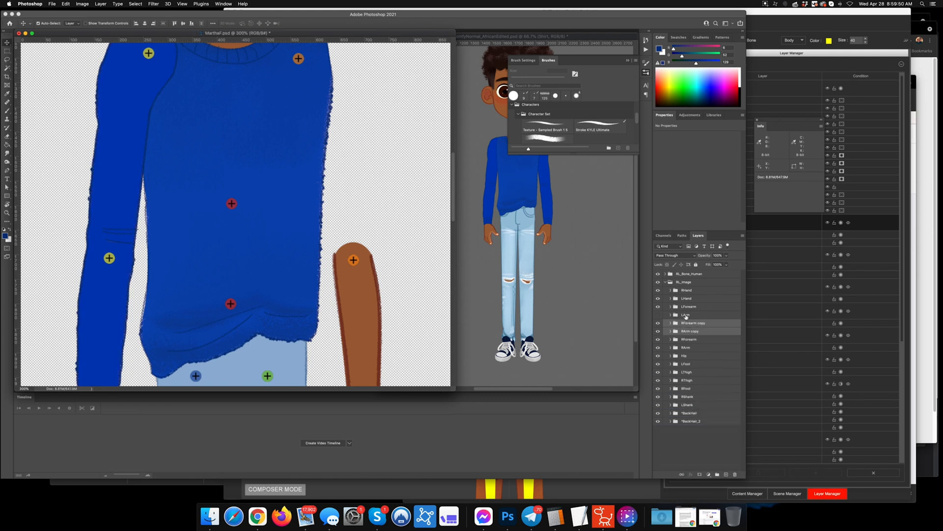
{"action": "left_click", "coordinate": [690, 332]}
{"action": "double_click", "coordinate": [690, 332]}
{"action": "type", "text": "LArm"}
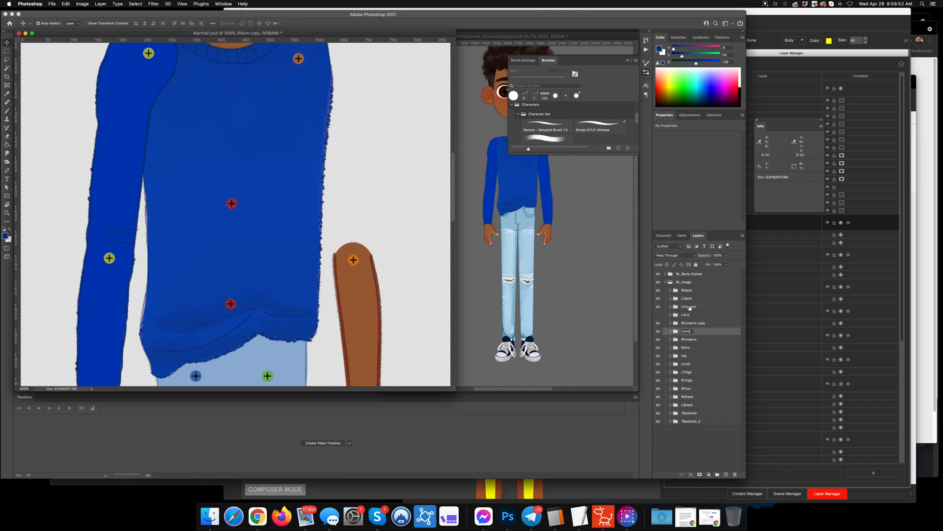
{"action": "double_click", "coordinate": [689, 306]}
{"action": "double_click", "coordinate": [694, 324]}
{"action": "key", "text": "super+v"}
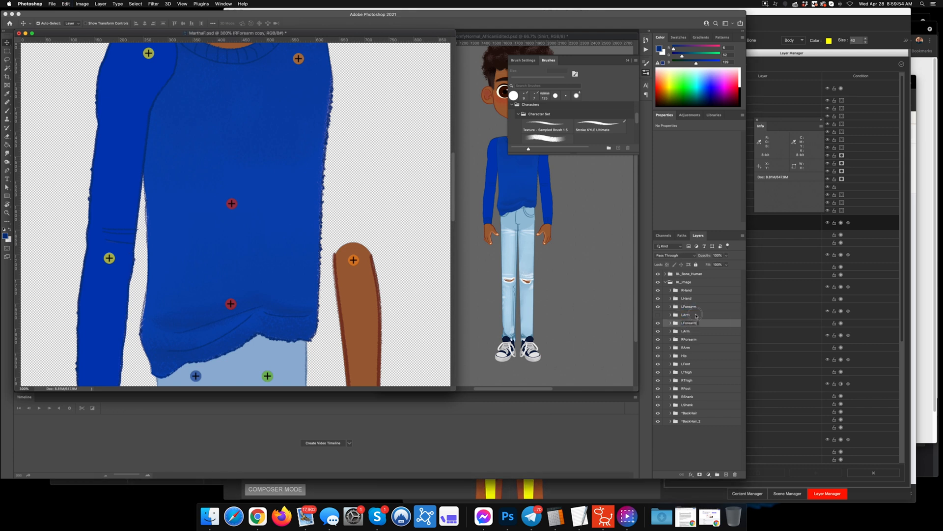
Step: Show the original LArm group and move the duplicated LForearm and LArm groups above the original left arm groups
{"action": "left_click", "coordinate": [696, 314]}
{"action": "left_click", "coordinate": [694, 307], "text": "shift"}
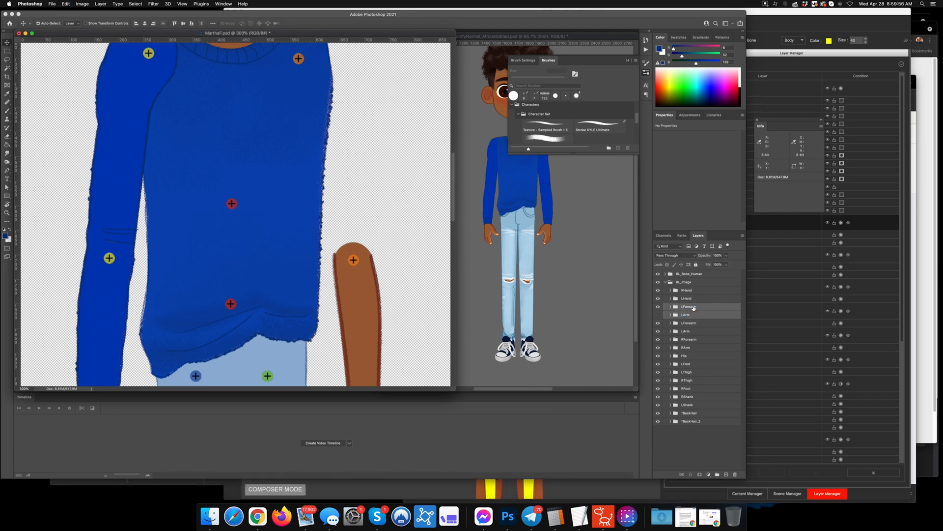
{"action": "left_click", "coordinate": [658, 315]}
{"action": "left_click", "coordinate": [686, 323]}
{"action": "left_click", "coordinate": [687, 331], "text": "shift"}
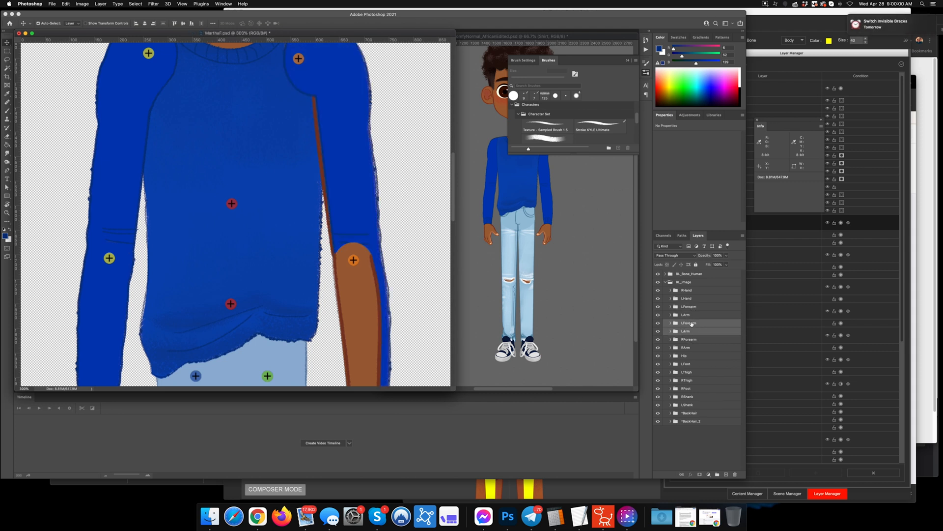
{"action": "left_click_drag", "start_coordinate": [691, 324], "coordinate": [691, 304]}
Step: Flip the duplicated LForearm and LArm groups horizontally
{"action": "left_click", "coordinate": [65, 4]}
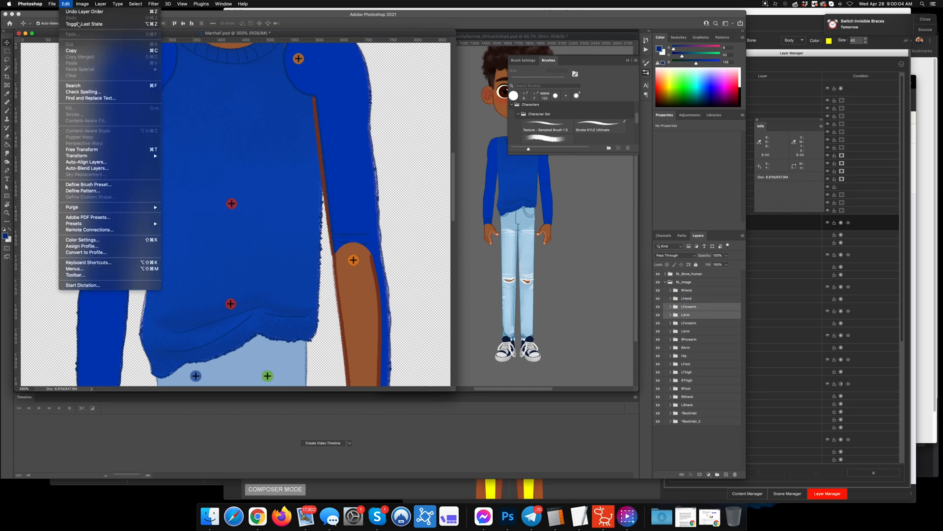
{"action": "mouse_move", "coordinate": [123, 155]}
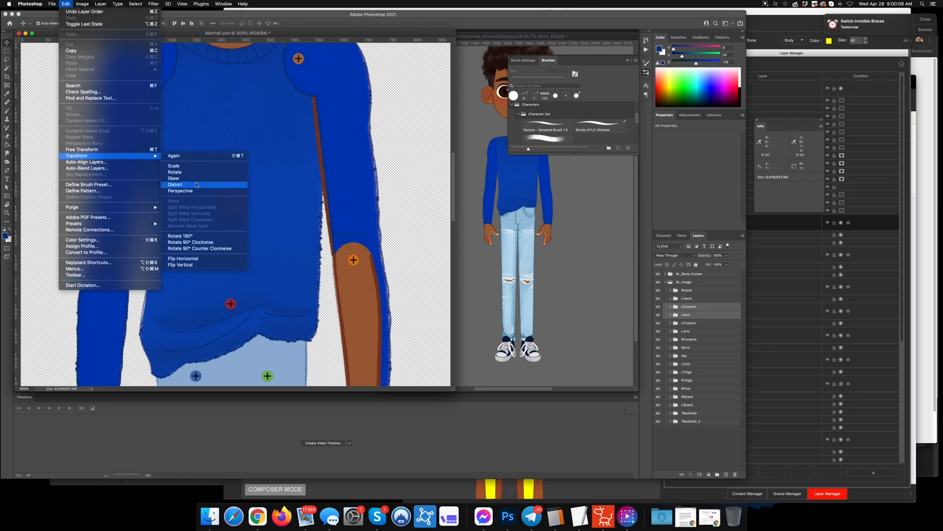
{"action": "left_click", "coordinate": [196, 261]}
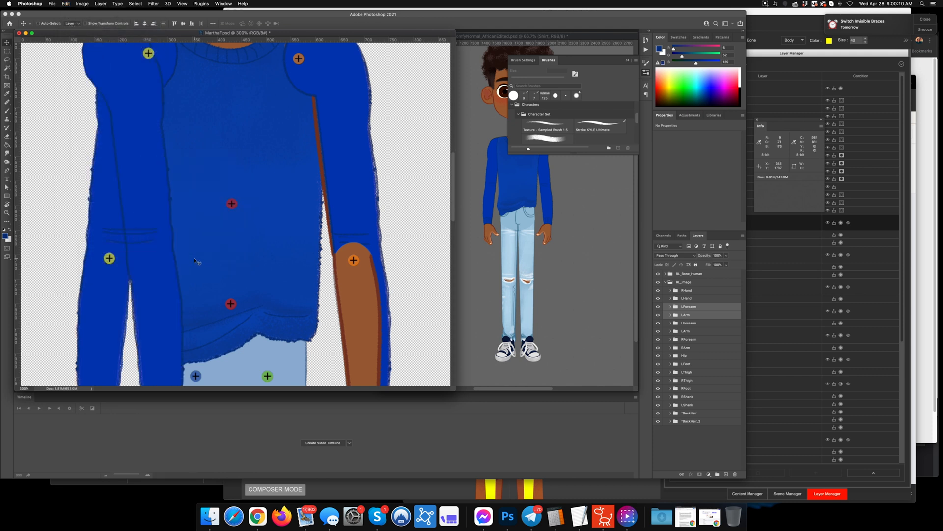
Step: Move the flipped LForearm and LArm groups across the body onto the character's left arm, aligned from shoulder to wrist
{"action": "key", "text": "ctrl+t"}
{"action": "left_click_drag", "start_coordinate": [147, 173], "coordinate": [343, 190]}
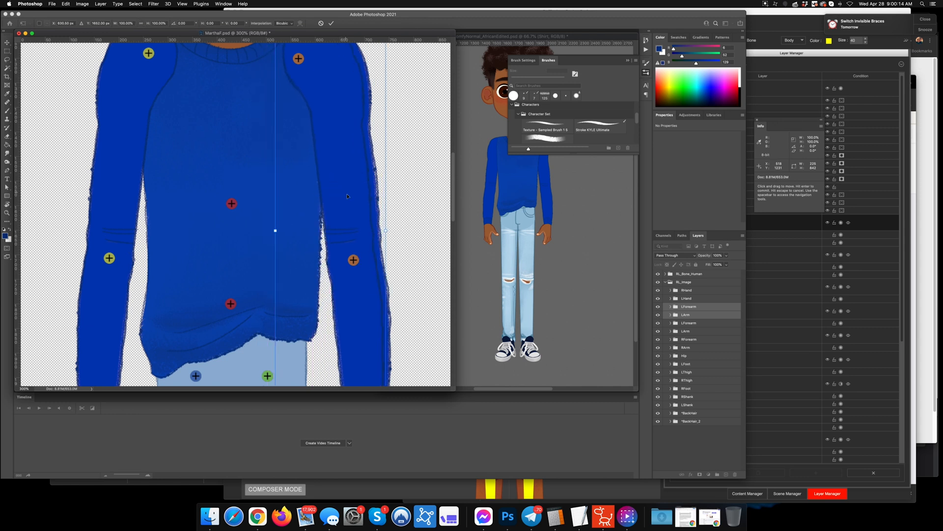
{"action": "left_click_drag", "start_coordinate": [310, 224], "coordinate": [321, 133]}
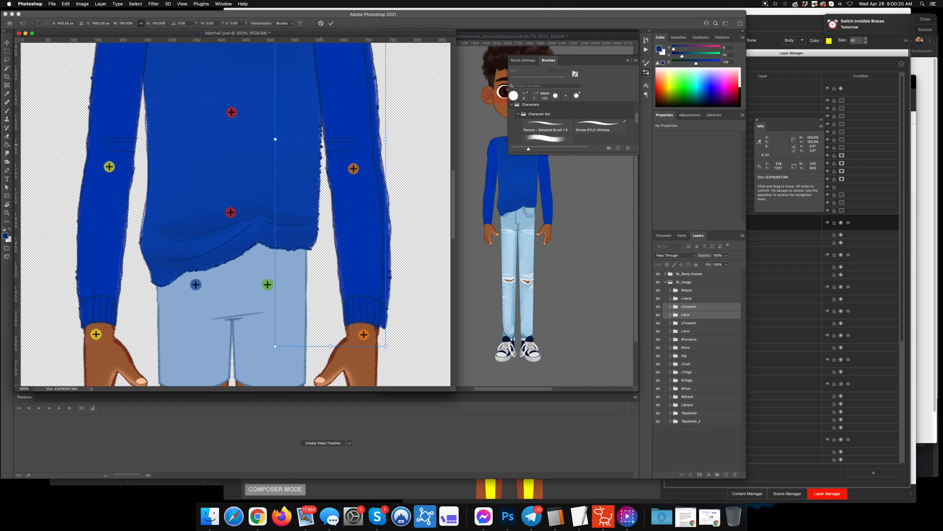
{"action": "scroll", "coordinate": [321, 146], "scroll_direction": "up", "scroll_amount": 5}
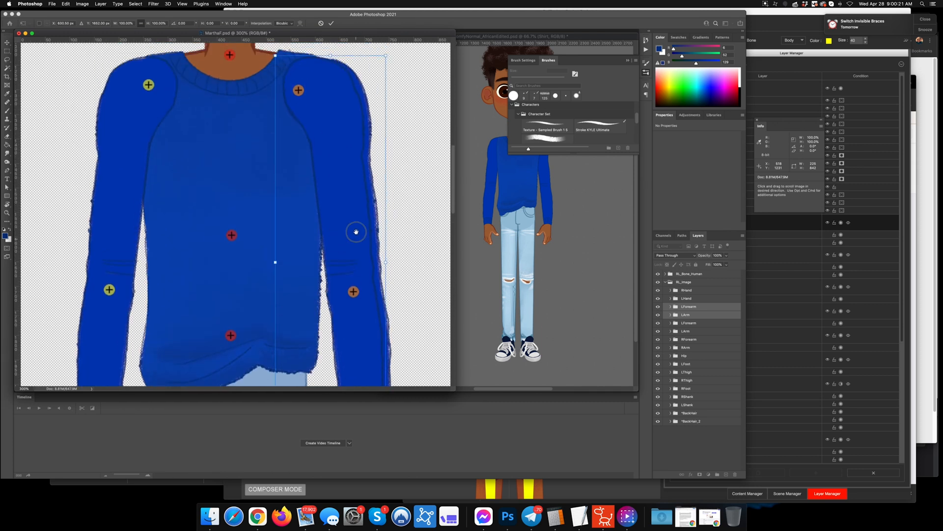
Step: Delete the original LForearm and LArm groups and shift the LArm bone marker outward on the left shoulder
{"action": "left_click", "coordinate": [693, 325]}
{"action": "left_click", "coordinate": [691, 333], "text": "shift"}
{"action": "key", "text": "BackSpace"}
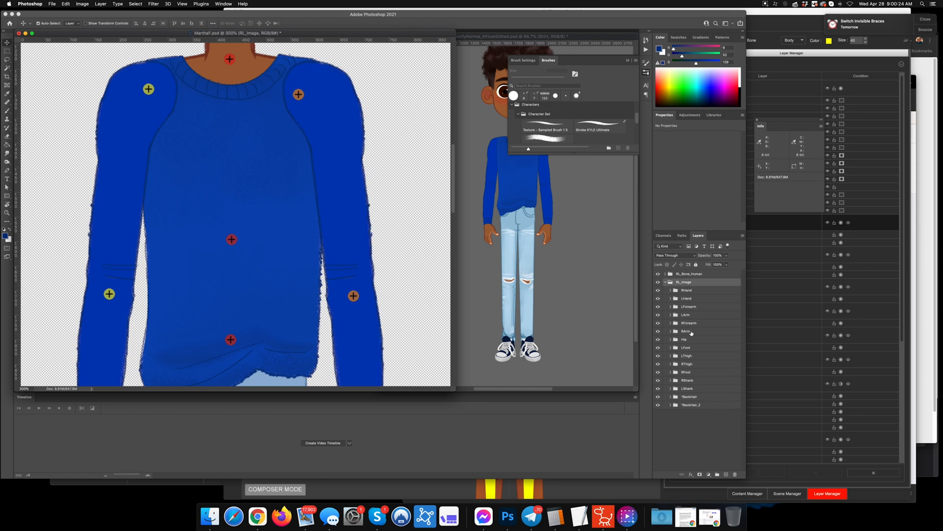
{"action": "left_click_drag", "start_coordinate": [298, 95], "coordinate": [313, 89]}
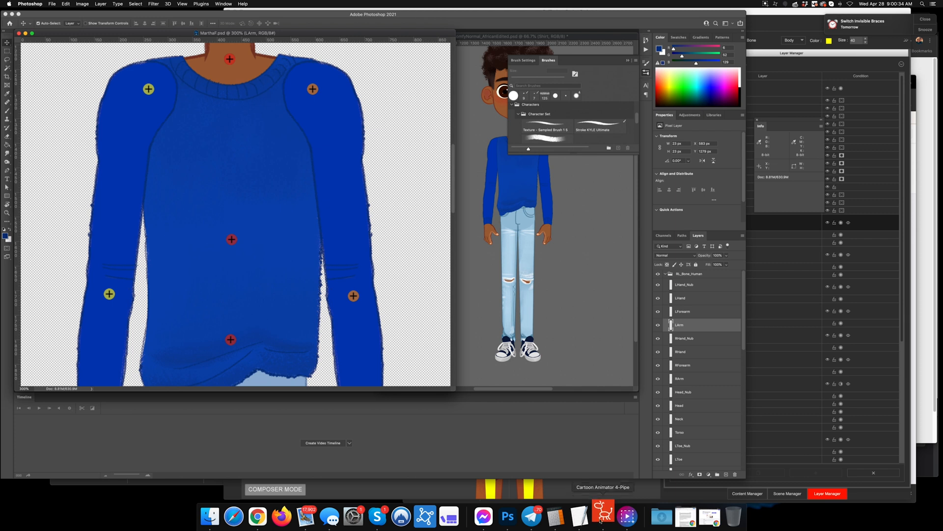
Step: Switch to Cartoon Animator and test the character's left hand bone in Preview mode
{"action": "left_click", "coordinate": [604, 516]}
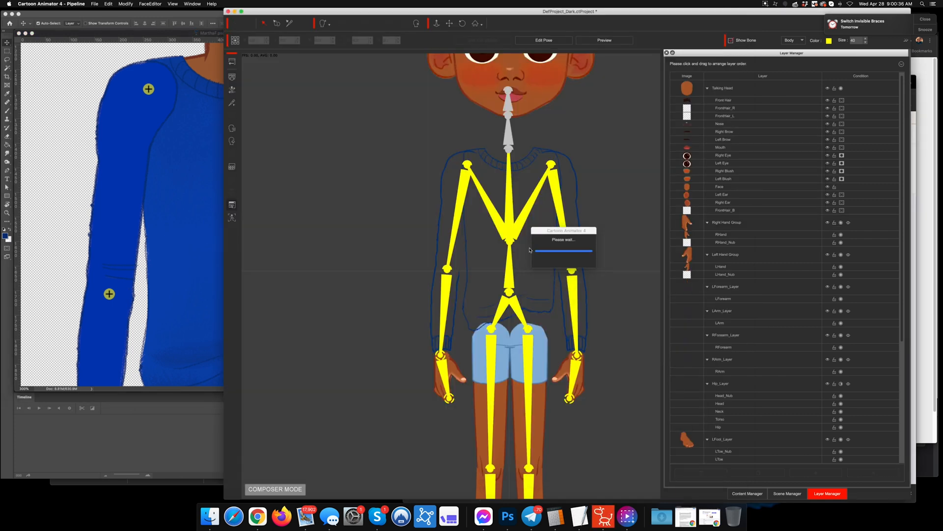
{"action": "left_click", "coordinate": [617, 39]}
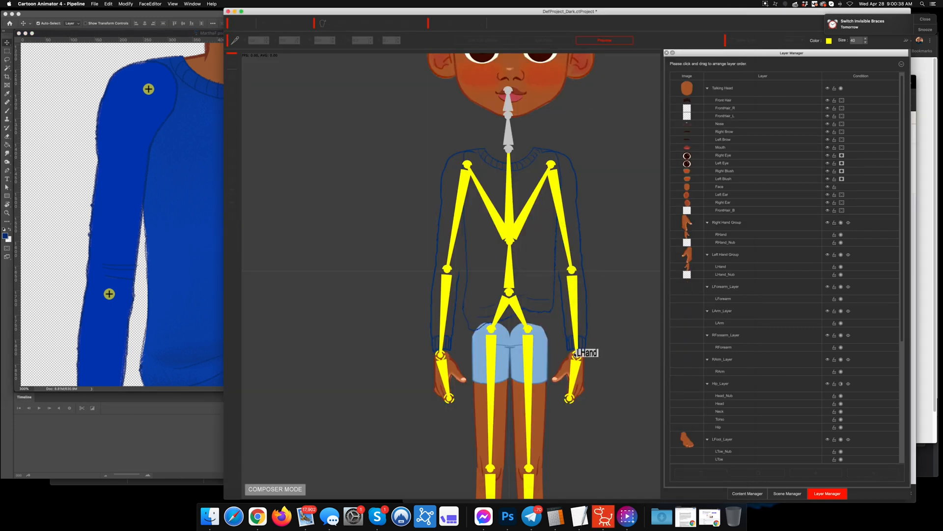
{"action": "left_click", "coordinate": [572, 374]}
{"action": "mouse_move", "coordinate": [571, 375]}
{"action": "left_mouse_down"}
{"action": "mouse_move", "coordinate": [607, 330]}
{"action": "mouse_move", "coordinate": [623, 279]}
{"action": "mouse_move", "coordinate": [537, 248]}
{"action": "mouse_move", "coordinate": [702, 396]}
{"action": "mouse_move", "coordinate": [639, 361]}
{"action": "mouse_move", "coordinate": [587, 376]}
{"action": "left_mouse_up"}
Step: Switch back to Photoshop and narrow the Marthaf.psd window so it sits beside the source outfit document
{"action": "left_click", "coordinate": [201, 226]}
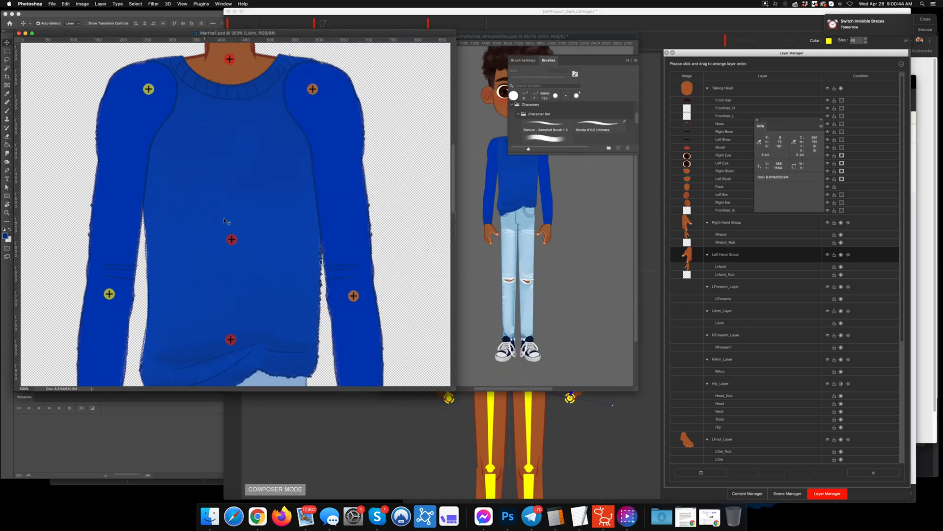
{"action": "scroll", "coordinate": [315, 242], "scroll_direction": "down", "scroll_amount": 5}
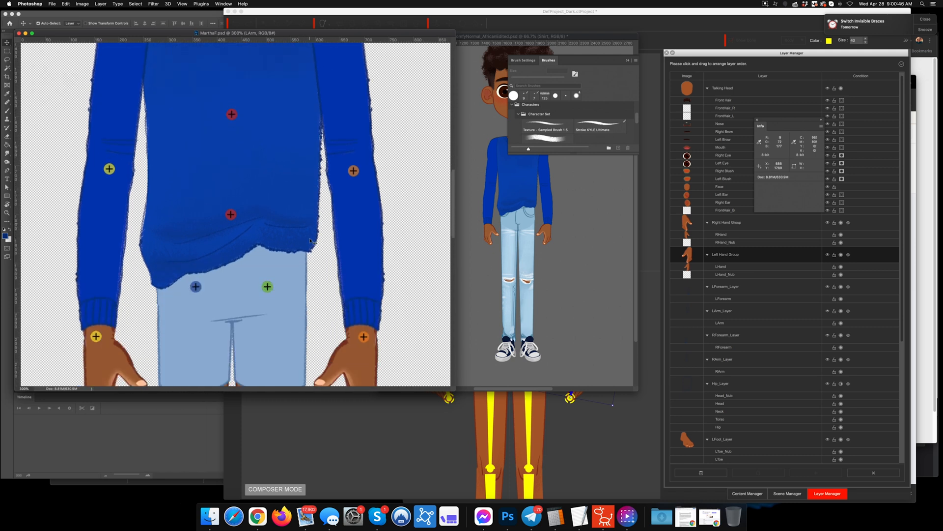
{"action": "scroll", "coordinate": [277, 243], "scroll_direction": "down", "scroll_amount": 2}
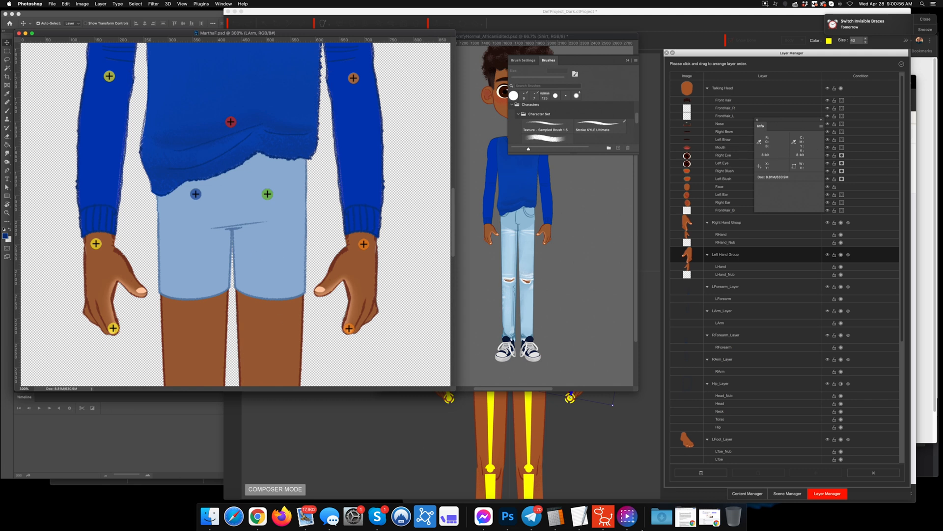
{"action": "left_click", "coordinate": [499, 516]}
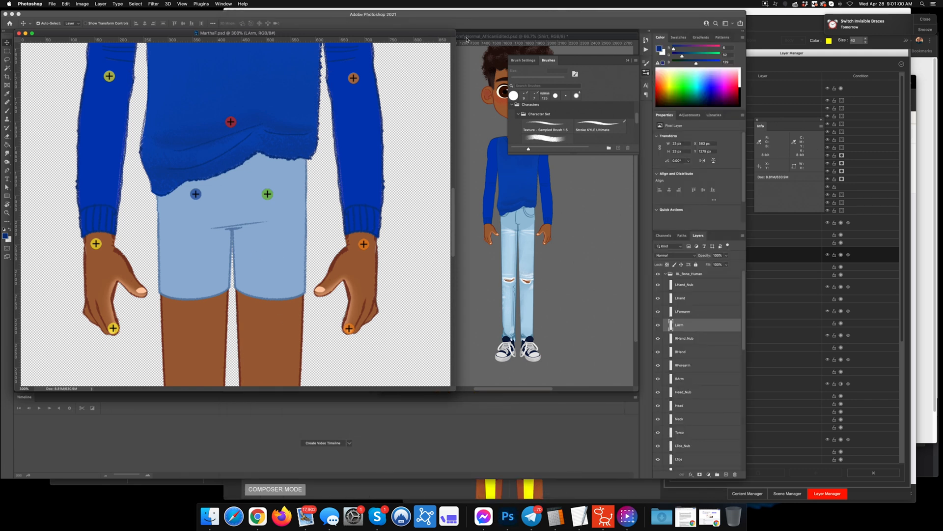
{"action": "left_click_drag", "start_coordinate": [456, 29], "coordinate": [336, 33]}
{"action": "left_click_drag", "start_coordinate": [256, 181], "coordinate": [179, 176]}
Step: Collapse the Shirt group inside Hip and toggle its visibility to compare the waist with and without the shirt
{"action": "left_click", "coordinate": [293, 267]}
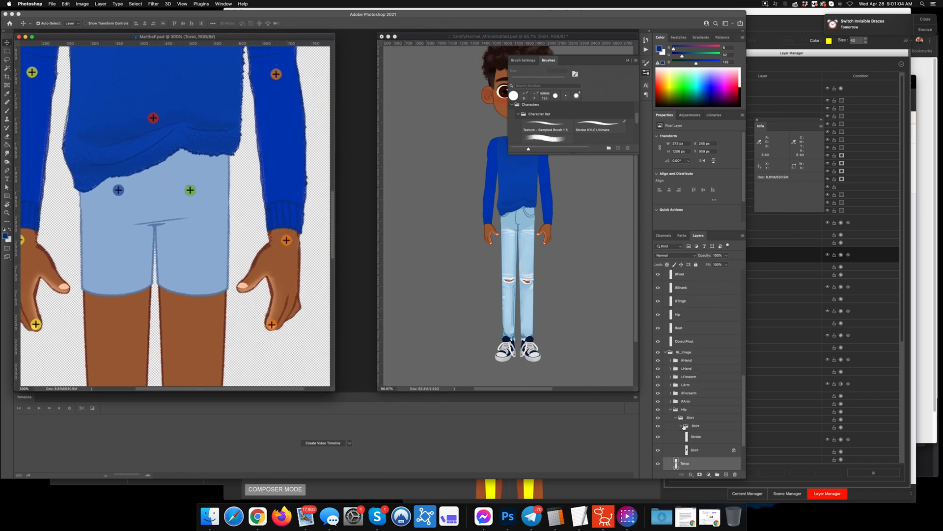
{"action": "scroll", "coordinate": [684, 426], "scroll_direction": "down", "scroll_amount": 4}
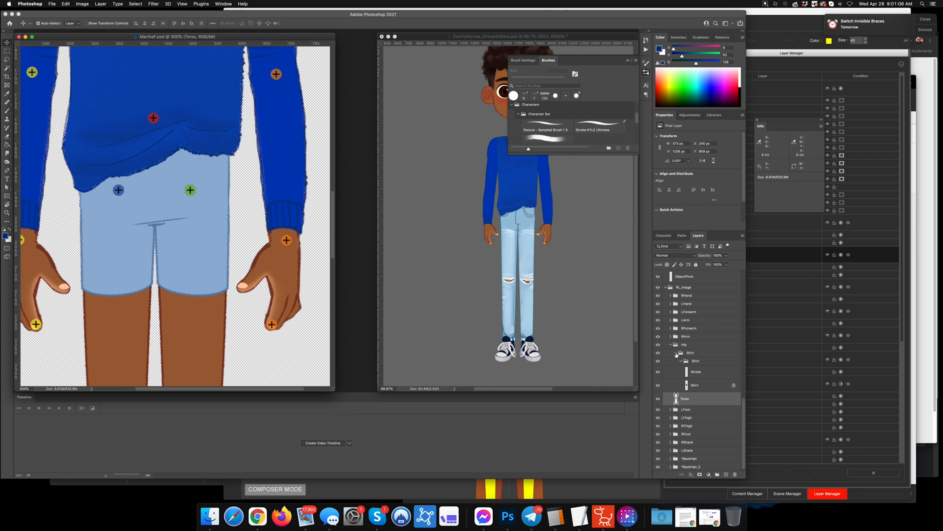
{"action": "left_click", "coordinate": [676, 353]}
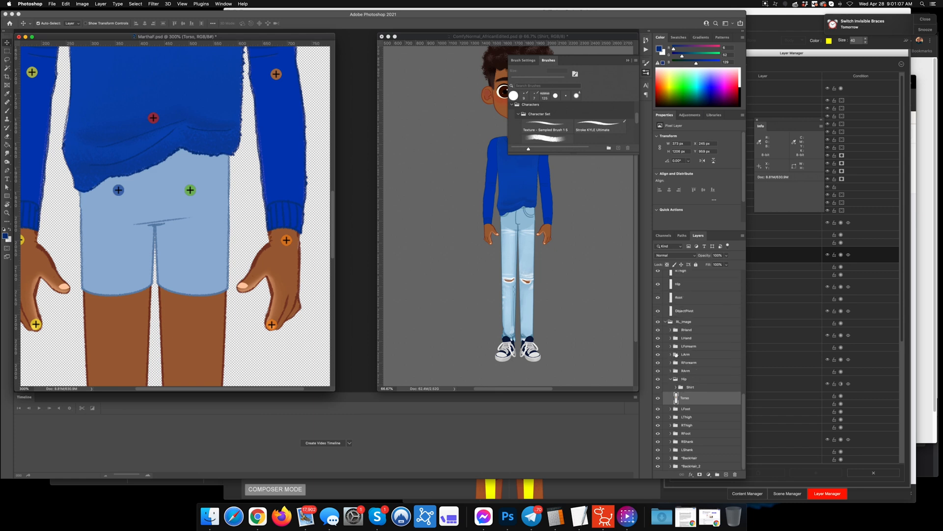
{"action": "left_click", "coordinate": [658, 388]}
{"action": "left_click", "coordinate": [659, 388]}
{"action": "left_click", "coordinate": [659, 388]}
{"action": "left_click", "coordinate": [659, 388]}
{"action": "left_click", "coordinate": [659, 388]}
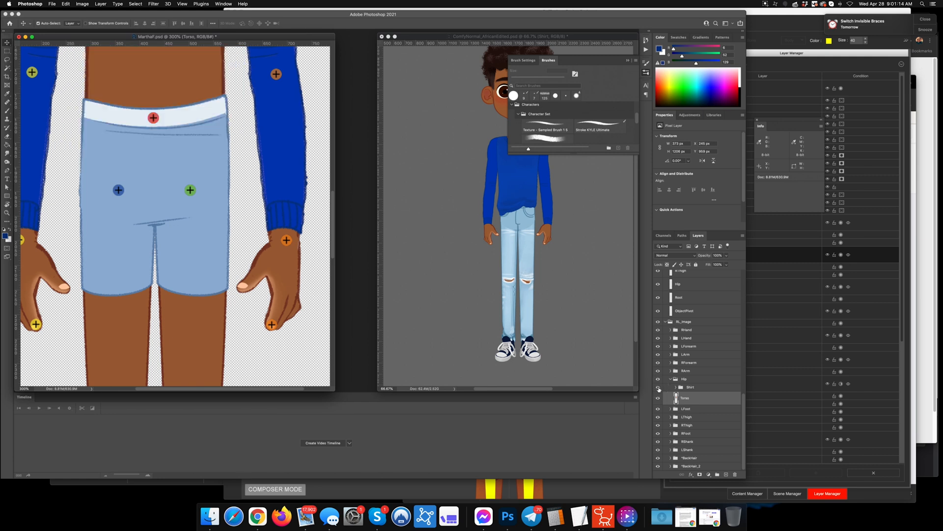
{"action": "left_click", "coordinate": [659, 388]}
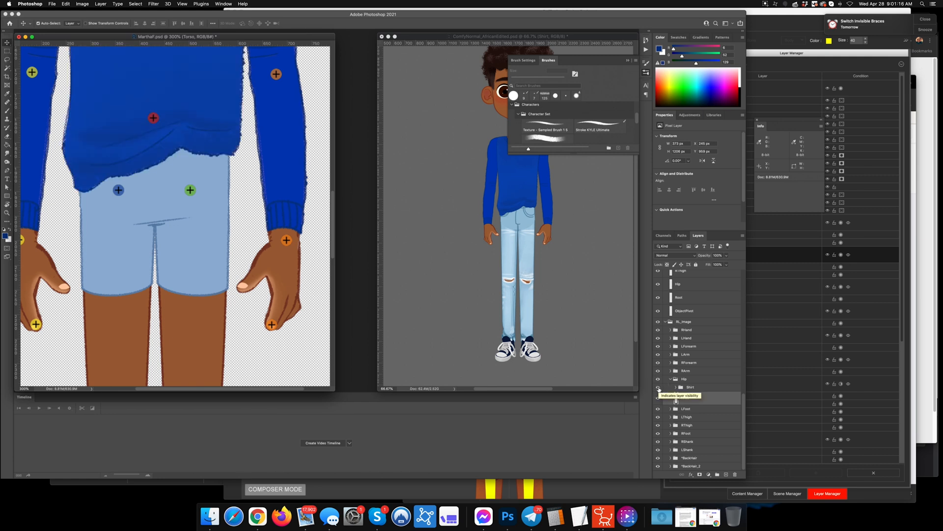
{"action": "left_click", "coordinate": [659, 389]}
{"action": "left_click", "coordinate": [659, 389]}
Step: Copy the whole Jeans group from ComfyNormal_AfricanEdited.psd into Marthaf.psd, within the Hip group above the Torso layer
{"action": "left_click", "coordinate": [527, 225]}
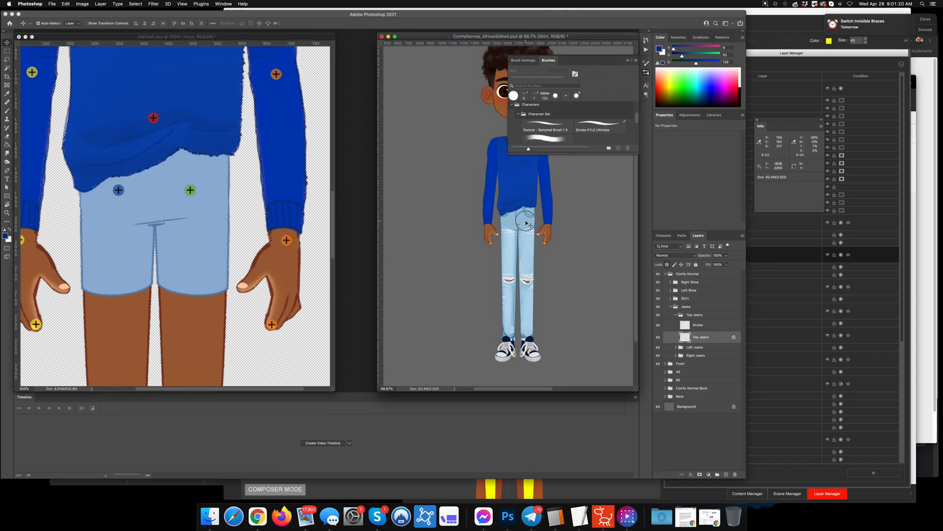
{"action": "left_click", "coordinate": [671, 307]}
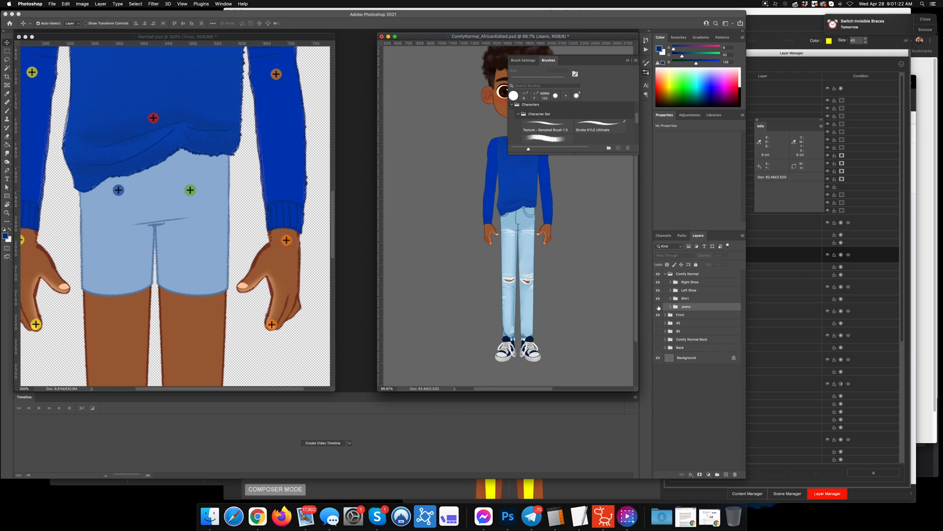
{"action": "left_click", "coordinate": [658, 307]}
{"action": "left_click", "coordinate": [659, 306]}
{"action": "left_click_drag", "start_coordinate": [686, 307], "coordinate": [217, 242]}
Step: Free-transform the Jeans group to place it over the character's legs, with the full figure in view
{"action": "key", "text": "super+t"}
{"action": "left_click_drag", "start_coordinate": [249, 185], "coordinate": [199, 307]}
{"action": "left_click_drag", "start_coordinate": [203, 258], "coordinate": [212, 296]}
{"action": "key", "text": "super+0"}
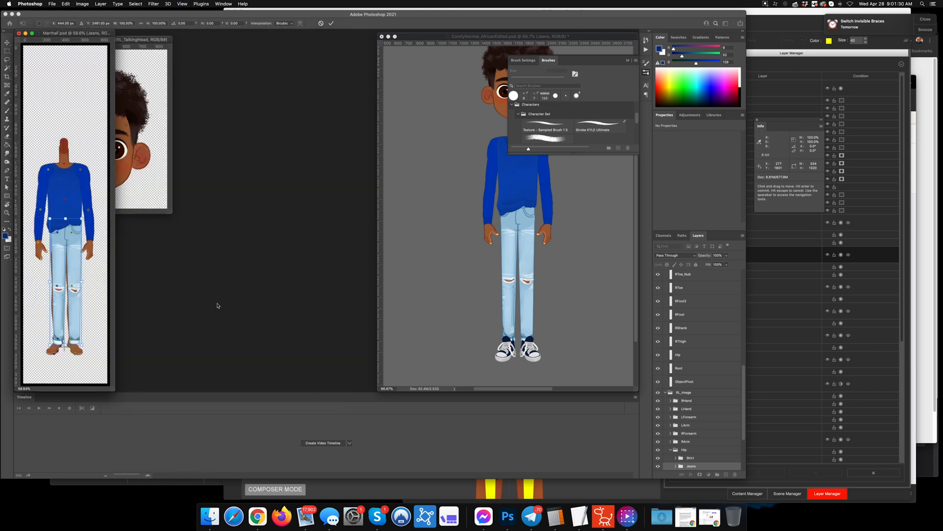
{"action": "left_click_drag", "start_coordinate": [114, 390], "coordinate": [372, 409]}
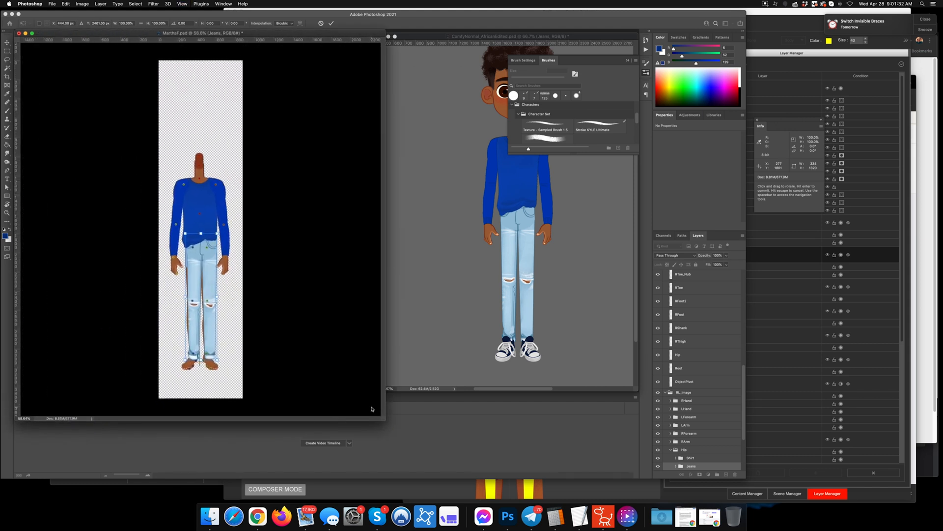
{"action": "key", "text": "super+1"}
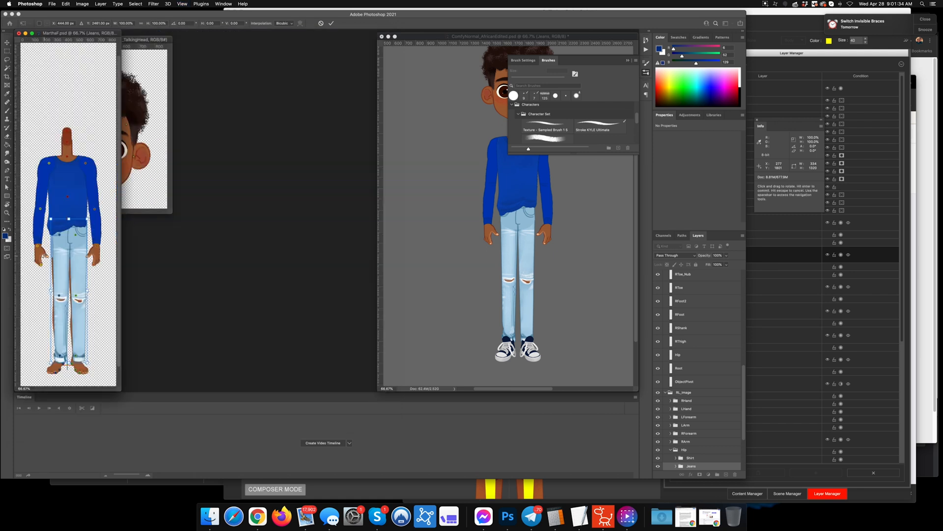
Step: Fine-tune the jeans' position so they cover both legs and meet the shirt hem, and apply the transform
{"action": "scroll", "coordinate": [92, 214], "scroll_direction": "down", "scroll_amount": 5}
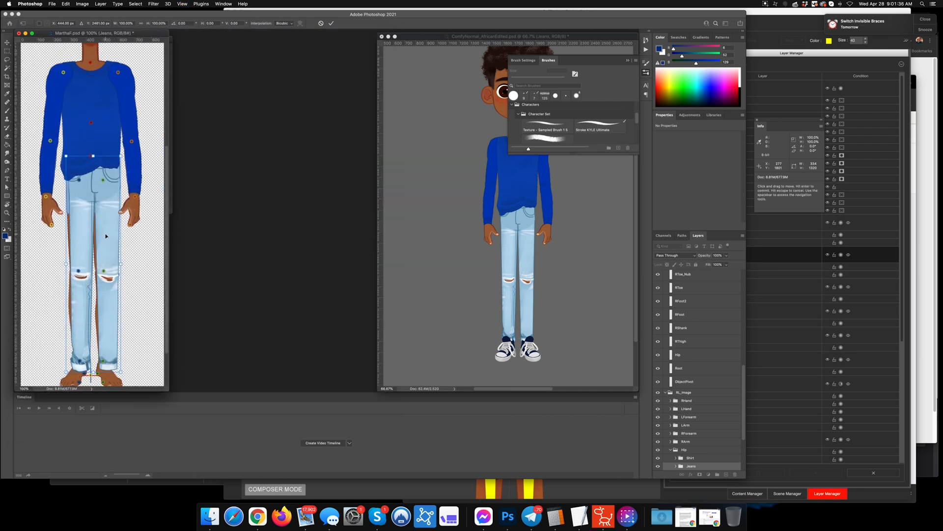
{"action": "mouse_move", "coordinate": [109, 216]}
{"action": "left_mouse_down"}
{"action": "mouse_move", "coordinate": [106, 254]}
{"action": "mouse_move", "coordinate": [106, 219]}
{"action": "mouse_move", "coordinate": [105, 233]}
{"action": "left_mouse_up"}
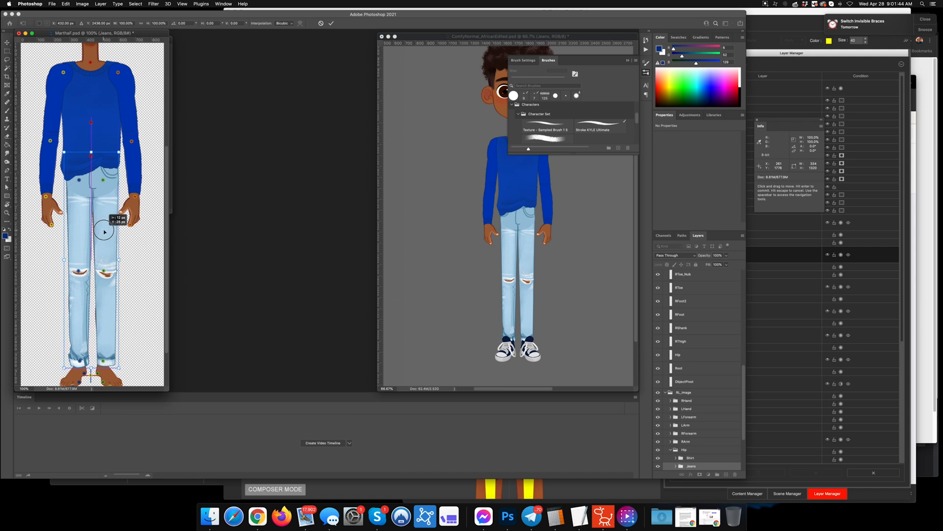
{"action": "left_click_drag", "start_coordinate": [104, 231], "coordinate": [104, 231]}
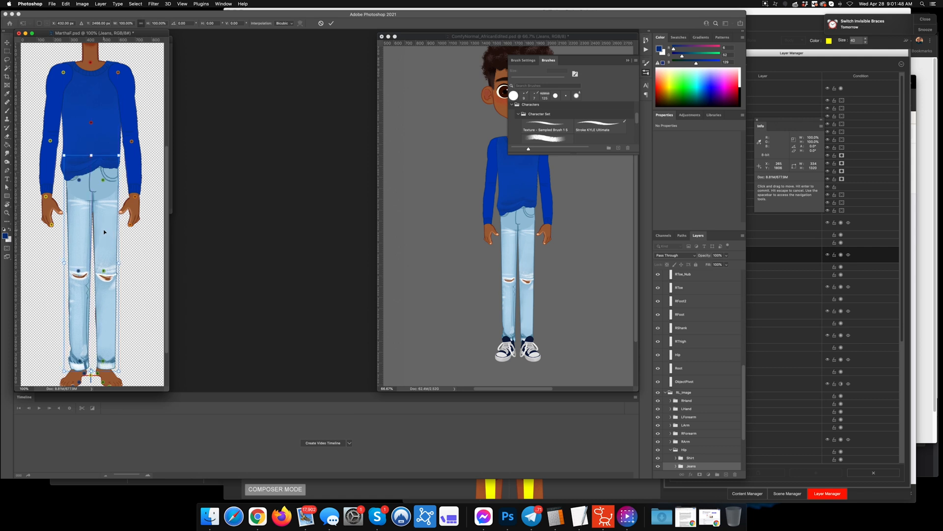
{"action": "key", "text": "shift+Down"}
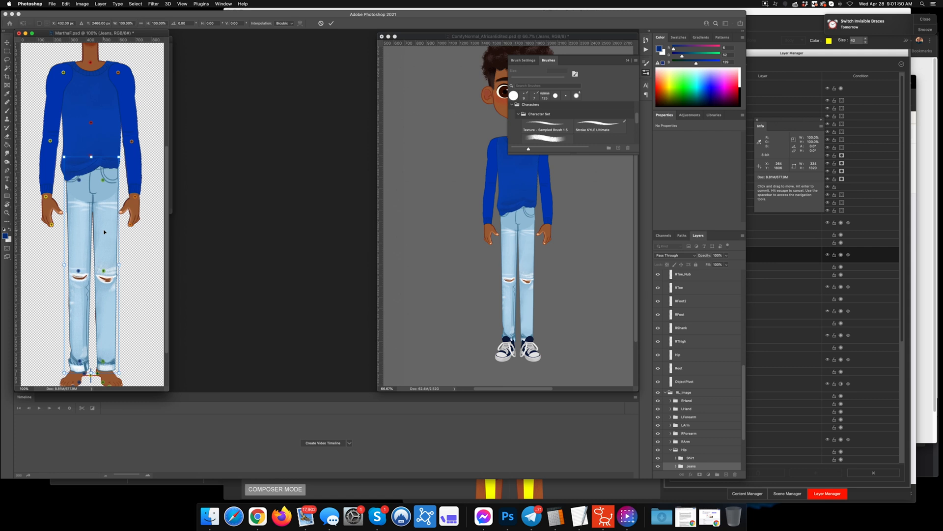
{"action": "key", "text": "Left"}
{"action": "key", "text": "Return"}
Step: Duplicate the Jeans group twice inside the Hip group
{"action": "scroll", "coordinate": [668, 379], "scroll_direction": "down", "scroll_amount": 3}
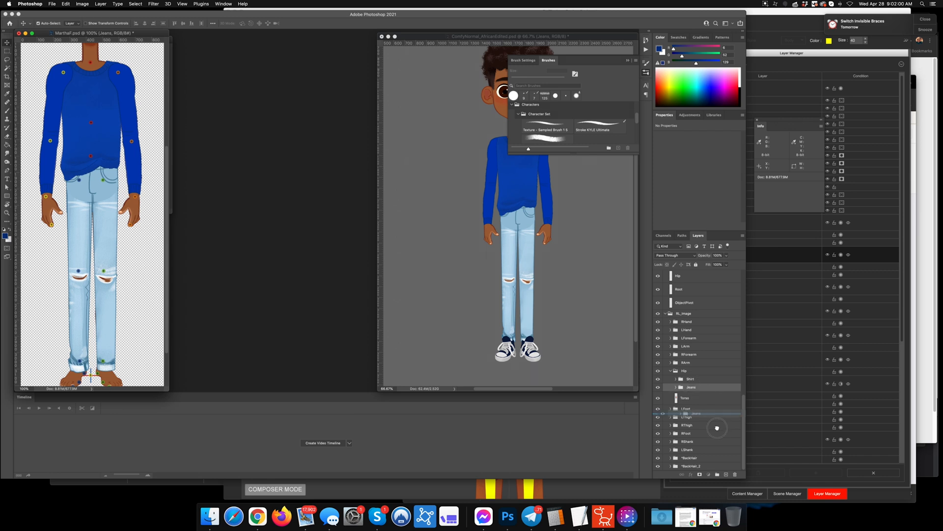
{"action": "key", "text": "super+j"}
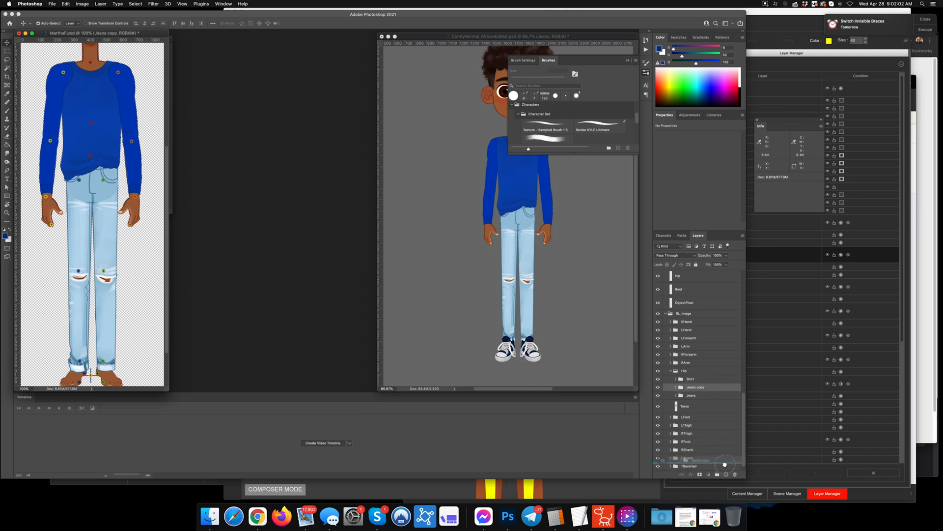
{"action": "key", "text": "super+j"}
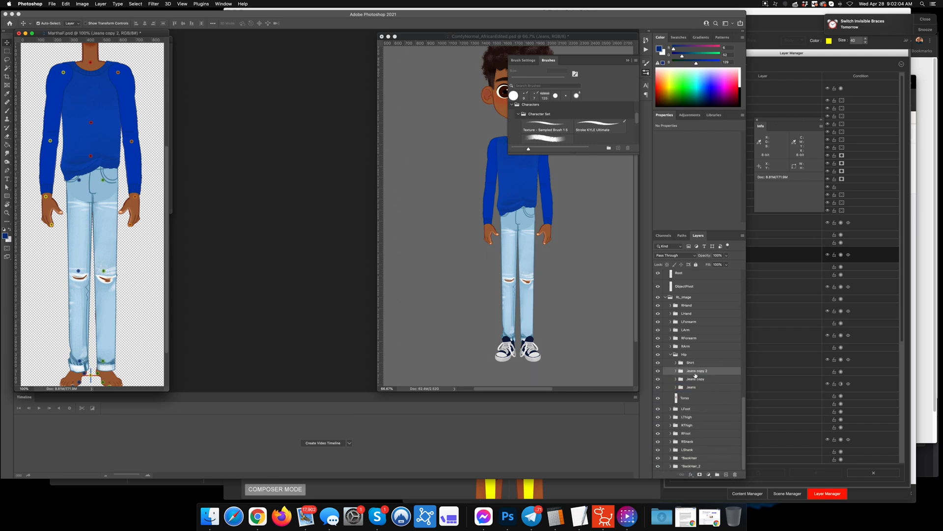
Step: Move one Jeans copy into the LThigh group and the other into RThigh, and hide both thigh groups
{"action": "left_click_drag", "start_coordinate": [696, 374], "coordinate": [688, 415]}
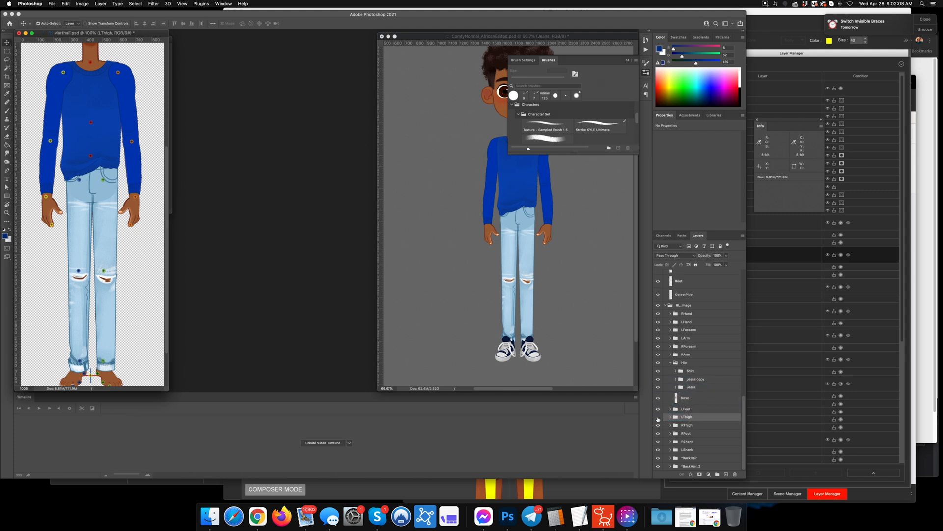
{"action": "left_click", "coordinate": [659, 418]}
{"action": "left_click_drag", "start_coordinate": [696, 382], "coordinate": [690, 426]}
{"action": "left_click", "coordinate": [659, 425]}
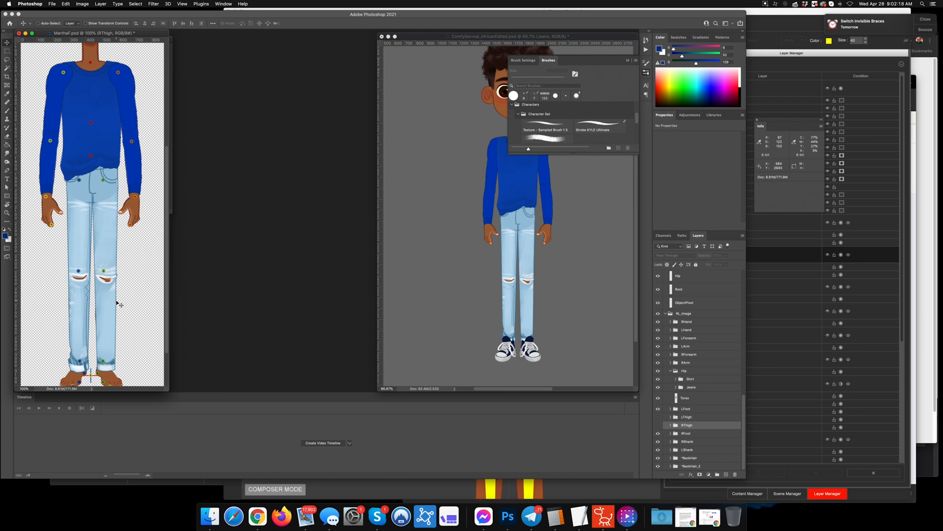
Step: Hide the Left Jeans and Right Jeans groups inside the Hip group's Jeans so only Top Jeans shows, and collapse Jeans
{"action": "key", "text": "super+equal"}
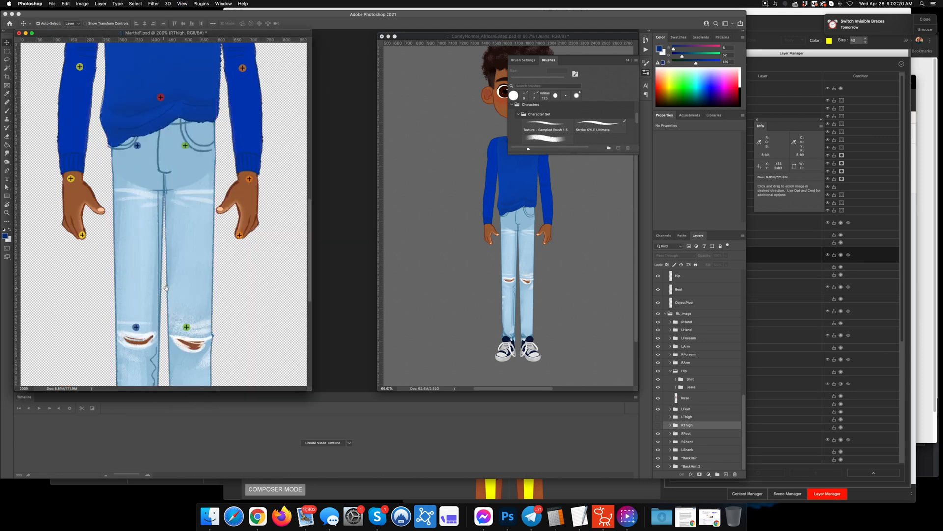
{"action": "left_click_drag", "start_coordinate": [199, 296], "coordinate": [200, 194]}
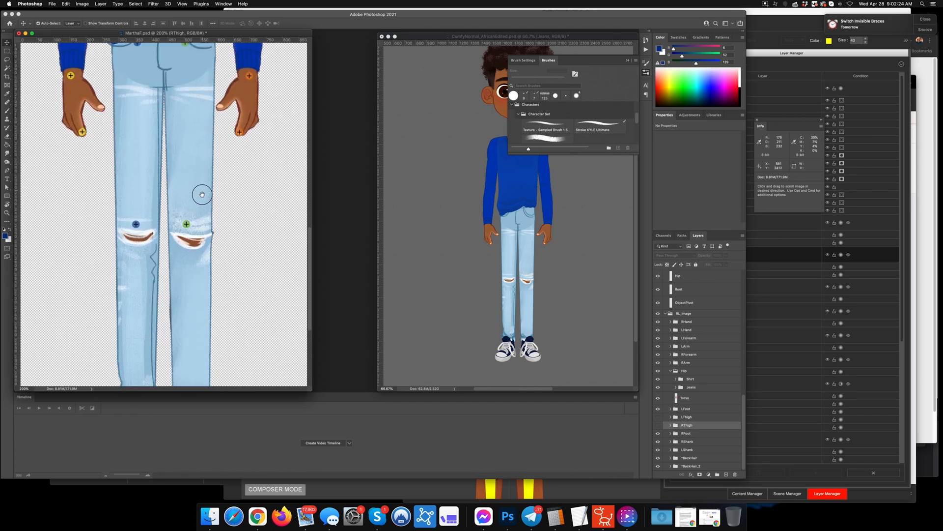
{"action": "left_click", "coordinate": [194, 296]}
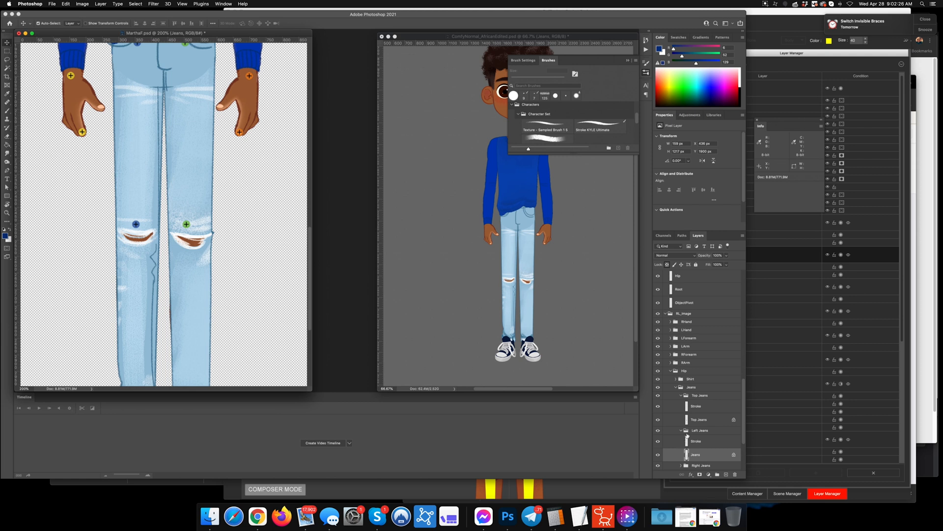
{"action": "left_click", "coordinate": [658, 430]}
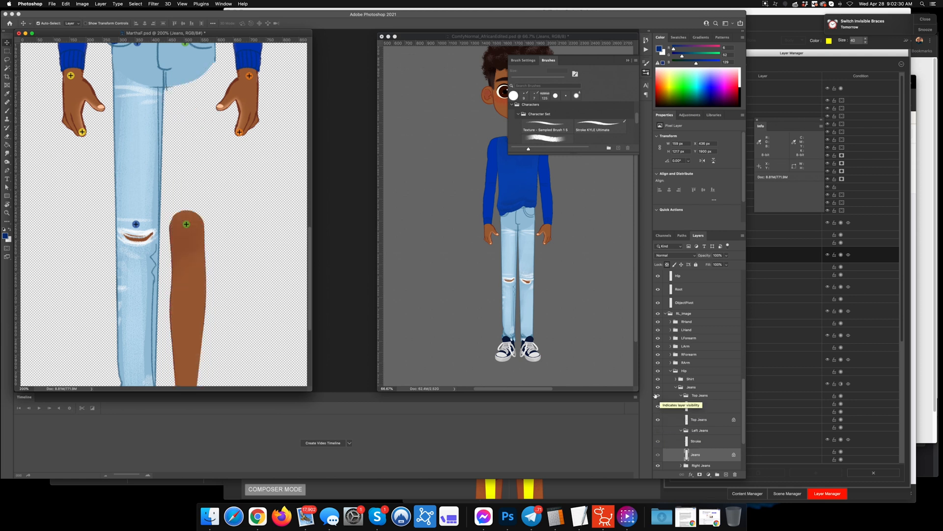
{"action": "left_click", "coordinate": [145, 189]}
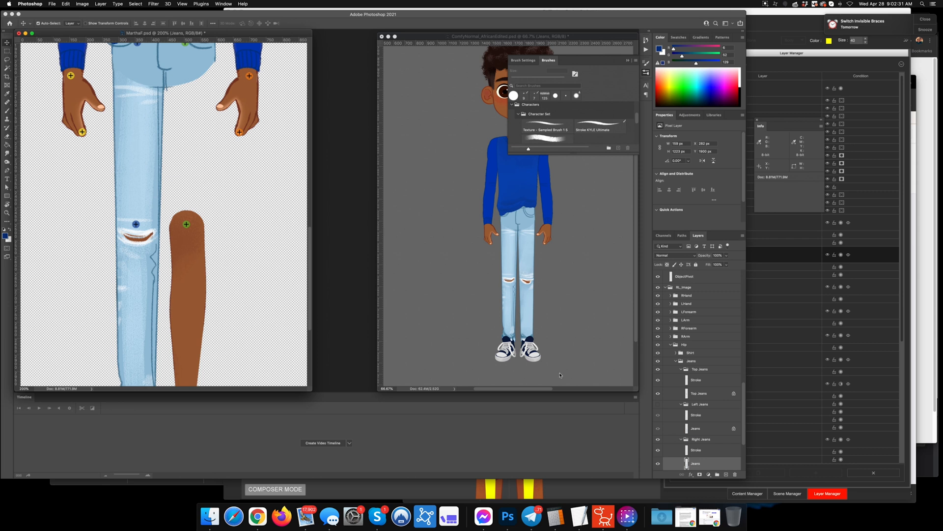
{"action": "left_click", "coordinate": [658, 439]}
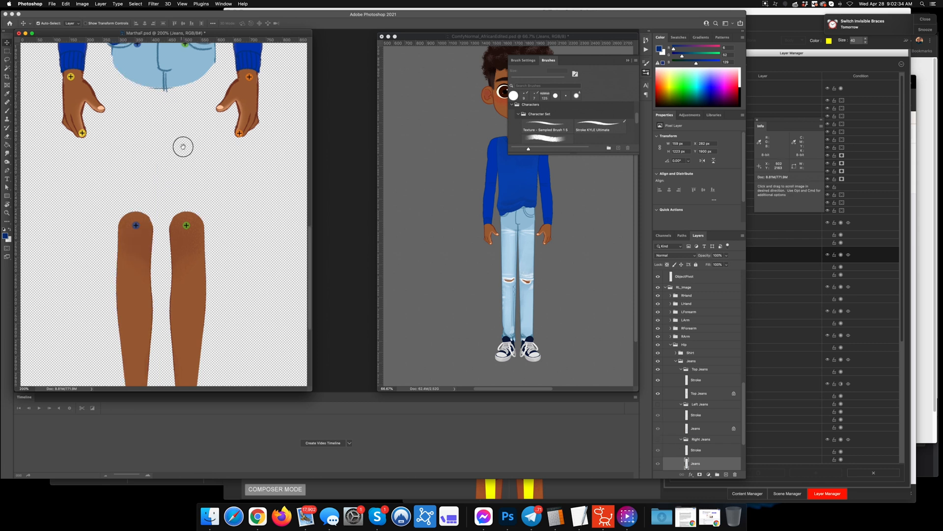
{"action": "left_click_drag", "start_coordinate": [181, 145], "coordinate": [188, 224]}
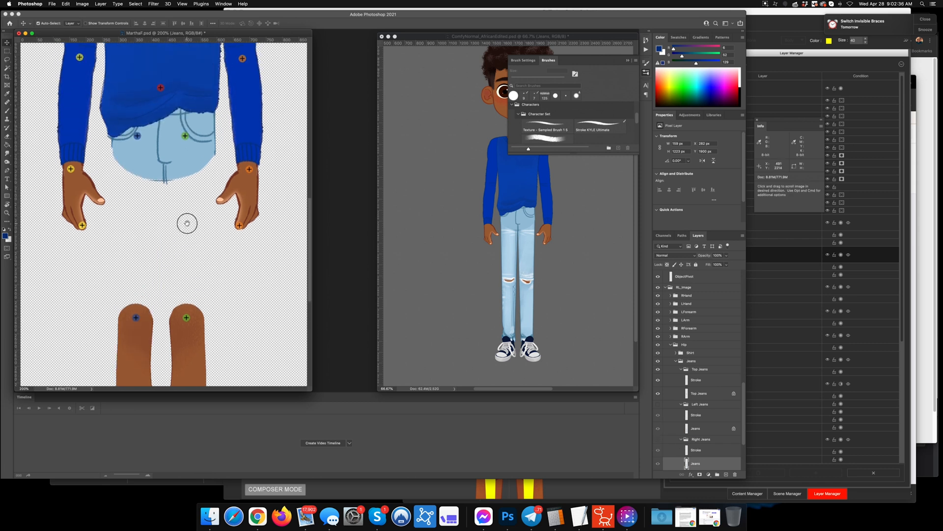
{"action": "left_click_drag", "start_coordinate": [187, 224], "coordinate": [192, 291]}
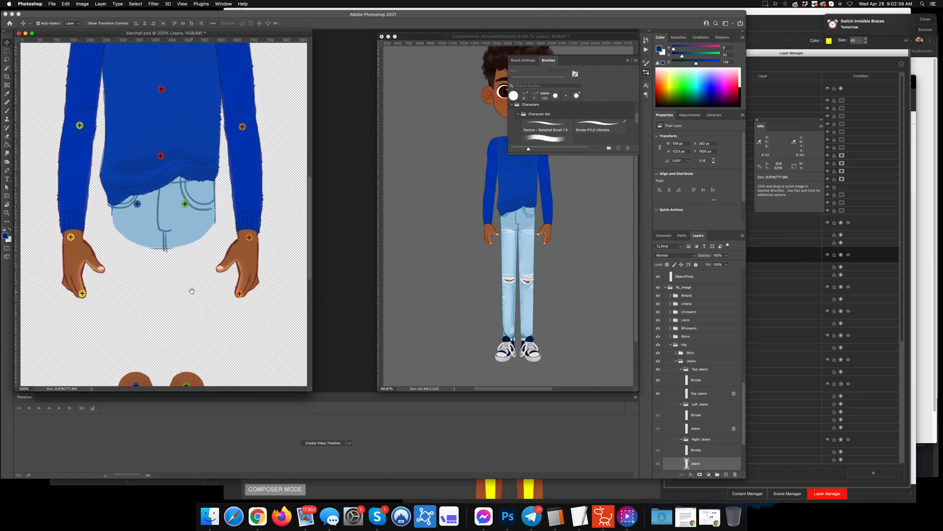
{"action": "left_click", "coordinate": [676, 362]}
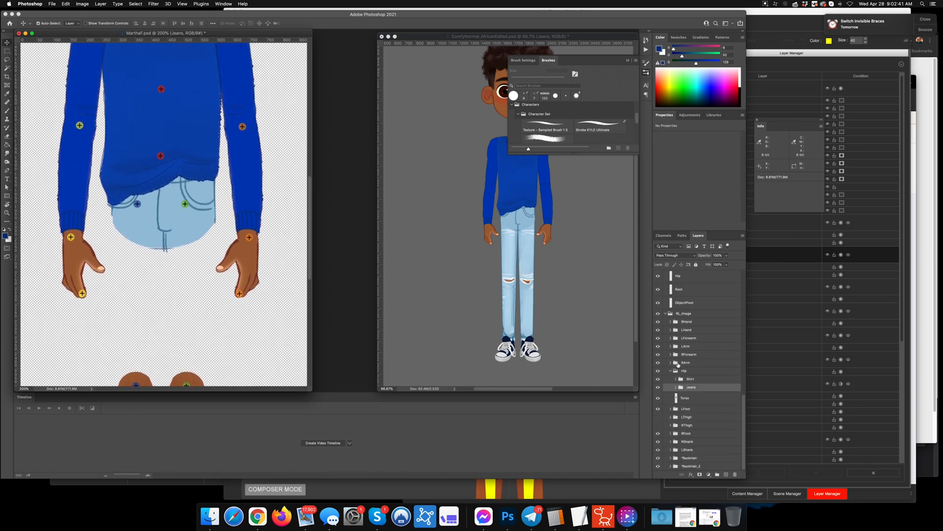
Step: Convert the Shirt group, Jeans group and Torso layer inside the Hip group into a single smart object
{"action": "left_click", "coordinate": [687, 399]}
{"action": "left_click", "coordinate": [690, 379], "text": "shift"}
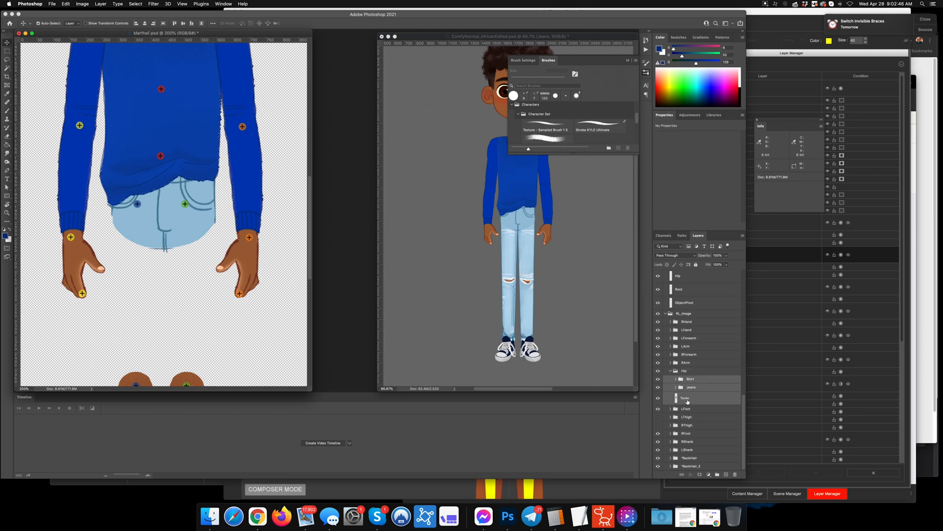
{"action": "left_click", "coordinate": [687, 398]}
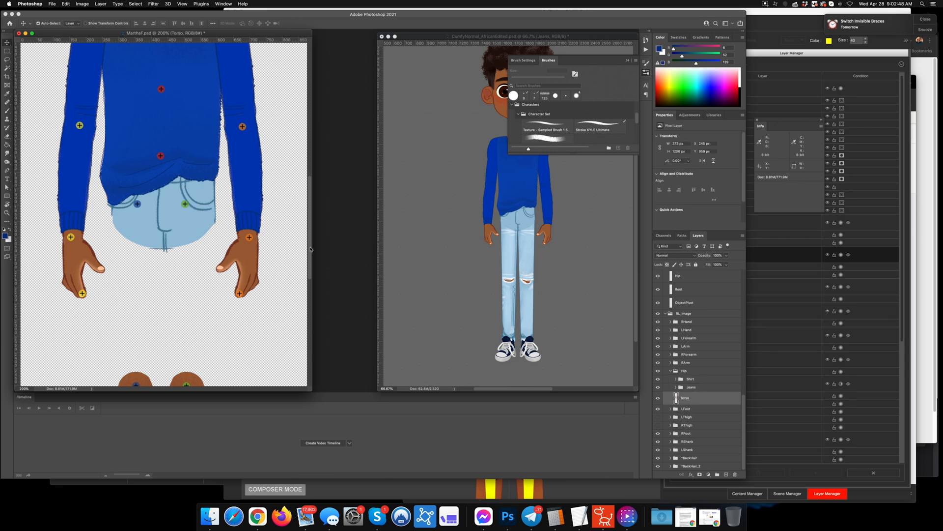
{"action": "scroll", "coordinate": [256, 197], "scroll_direction": "up", "scroll_amount": 5}
{"action": "scroll", "coordinate": [255, 196], "scroll_direction": "up", "scroll_amount": 2}
{"action": "scroll", "coordinate": [255, 196], "scroll_direction": "down", "scroll_amount": 4}
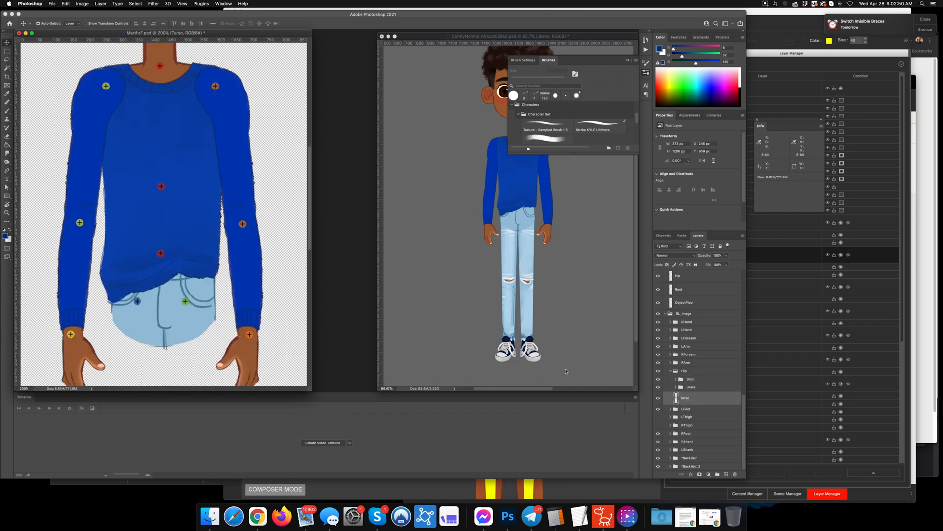
{"action": "left_click", "coordinate": [692, 379], "text": "shift"}
{"action": "right_click", "coordinate": [692, 379]}
{"action": "left_click", "coordinate": [740, 314]}
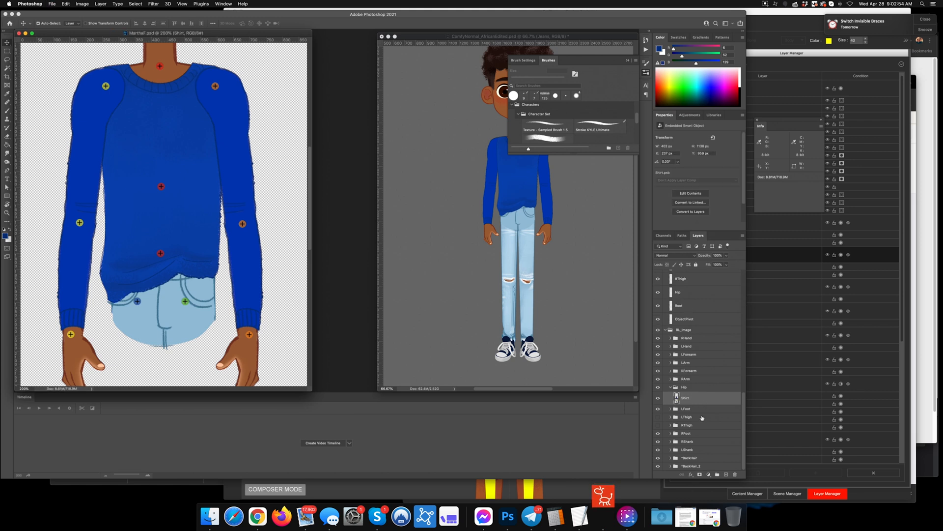
Step: Switch to Cartoon Animator to check the hip artwork on the rig, return to Photoshop and undo the smart object conversion
{"action": "left_click", "coordinate": [603, 515]}
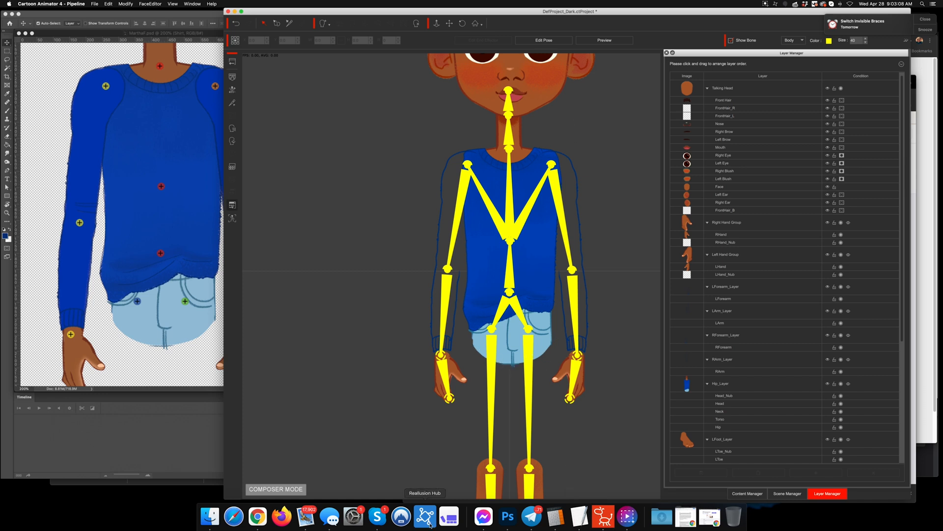
{"action": "left_click", "coordinate": [508, 516]}
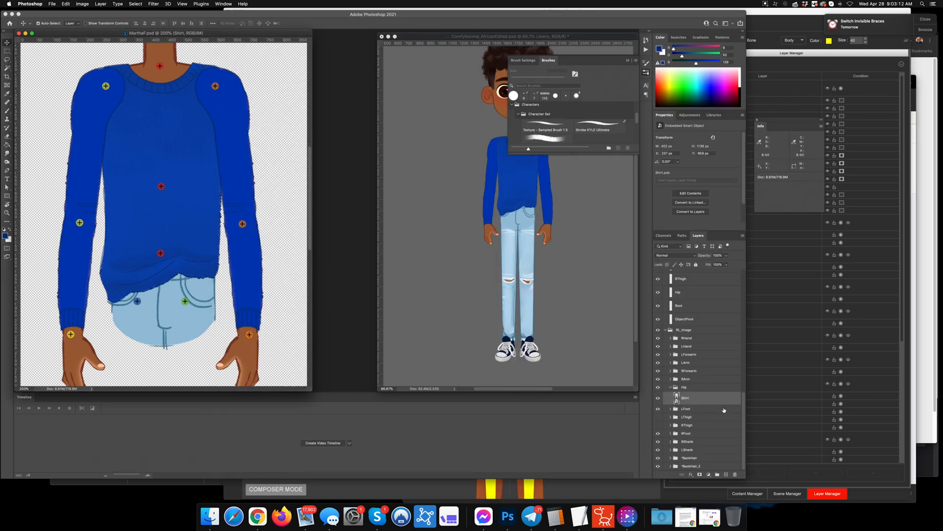
{"action": "key", "text": "super+z"}
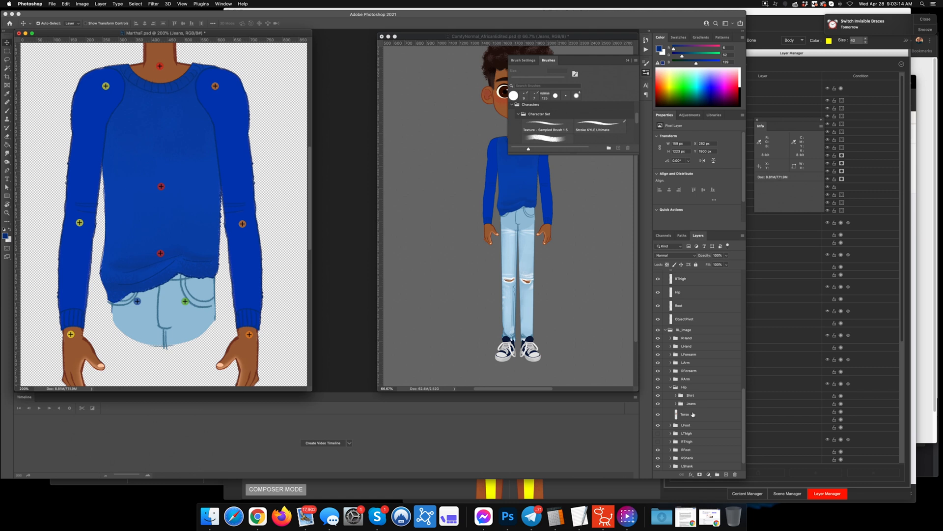
Step: Mask out the Top Jeans stroke lines that extend below the rounded hip edge, and collapse the Jeans and Hip groups
{"action": "left_click", "coordinate": [166, 348]}
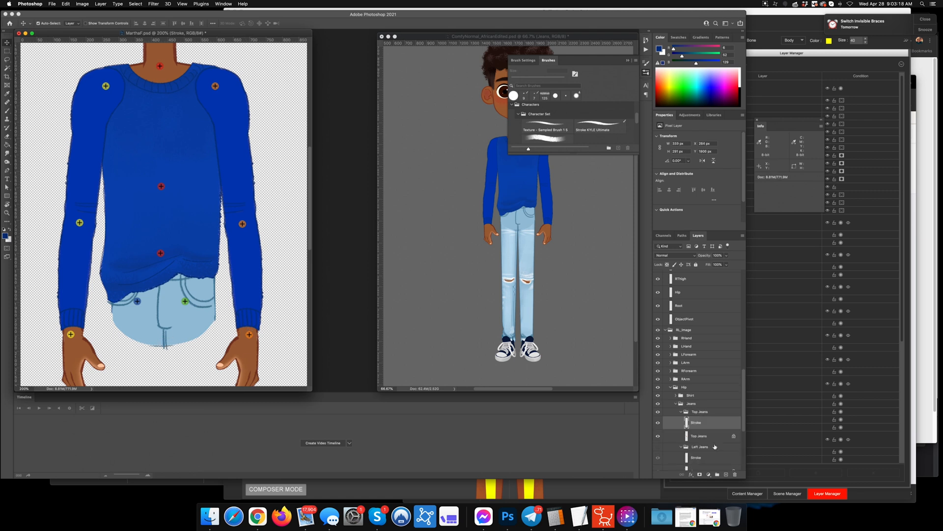
{"action": "left_click", "coordinate": [700, 475]}
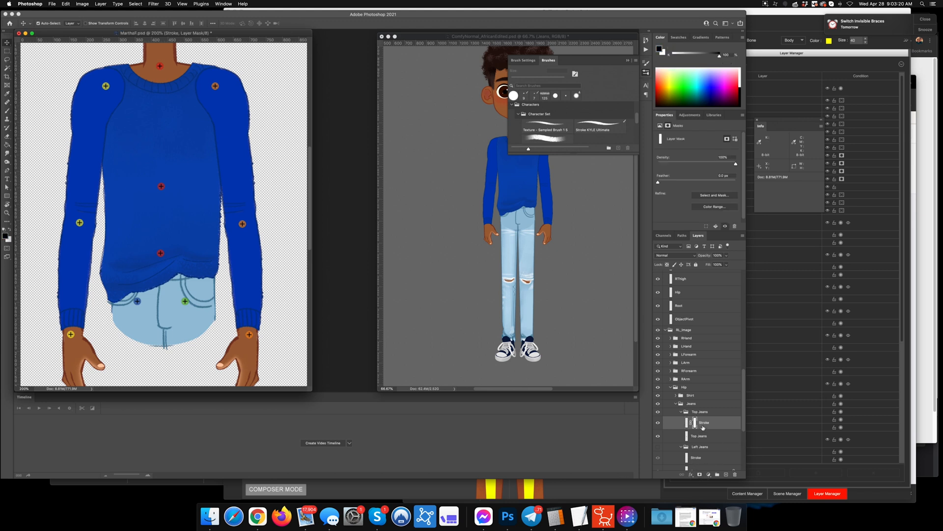
{"action": "key", "text": "b"}
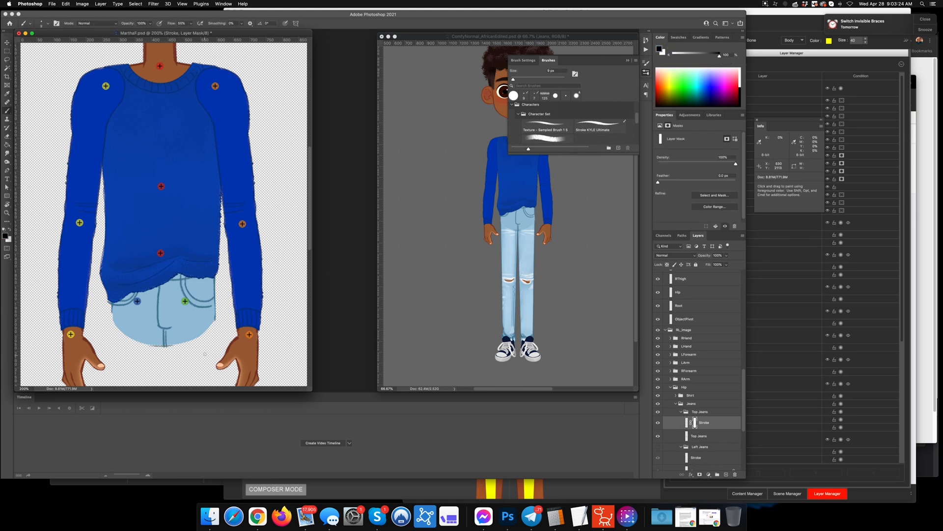
{"action": "left_click", "coordinate": [676, 404]}
{"action": "left_click", "coordinate": [672, 388]}
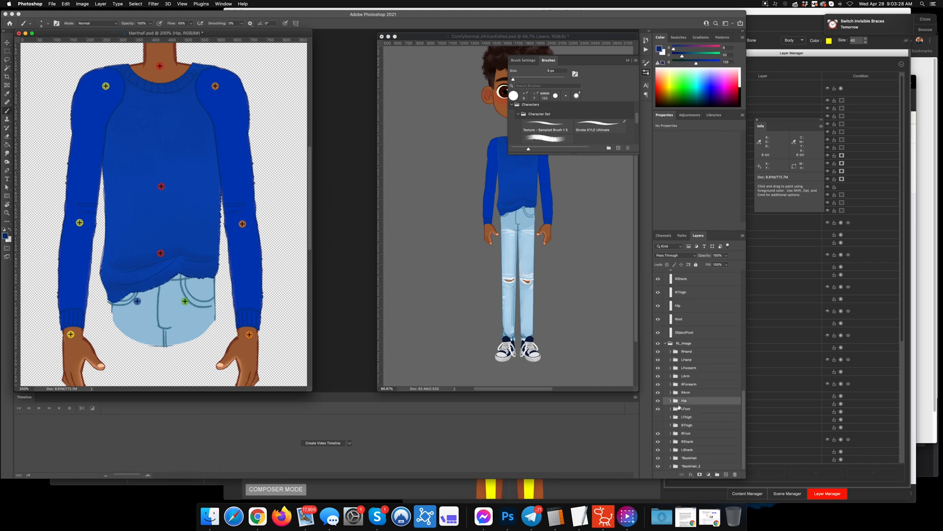
Step: Show the LThigh group and move it above the Hip group in the layer order
{"action": "left_click", "coordinate": [658, 416]}
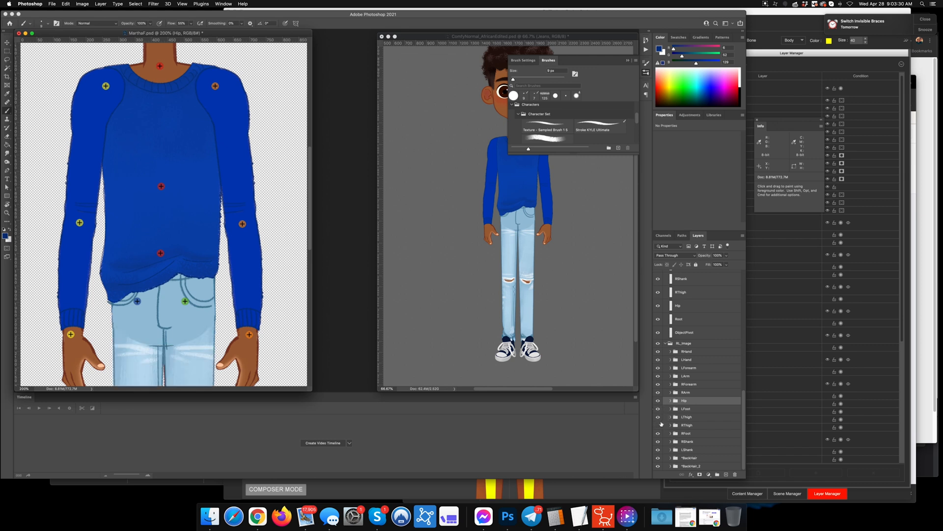
{"action": "scroll", "coordinate": [290, 344], "scroll_direction": "down", "scroll_amount": 5}
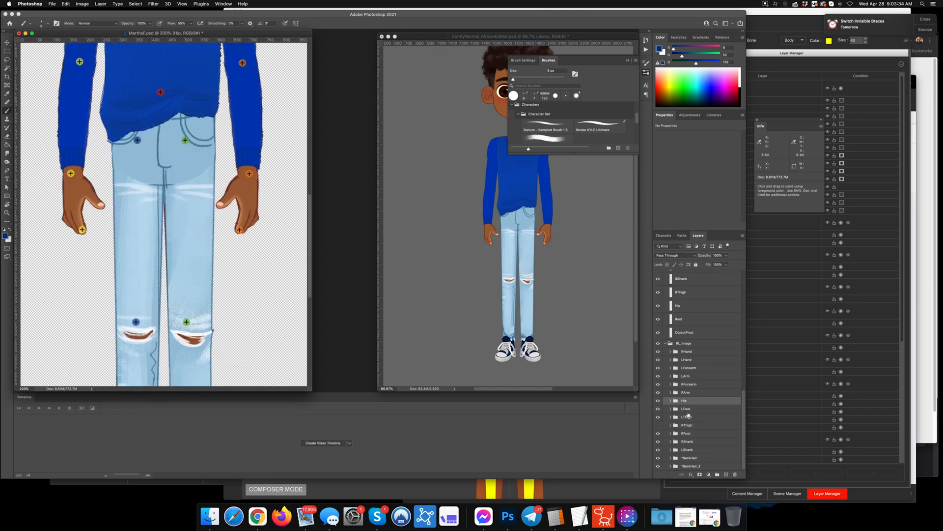
{"action": "left_click_drag", "start_coordinate": [688, 416], "coordinate": [690, 400]}
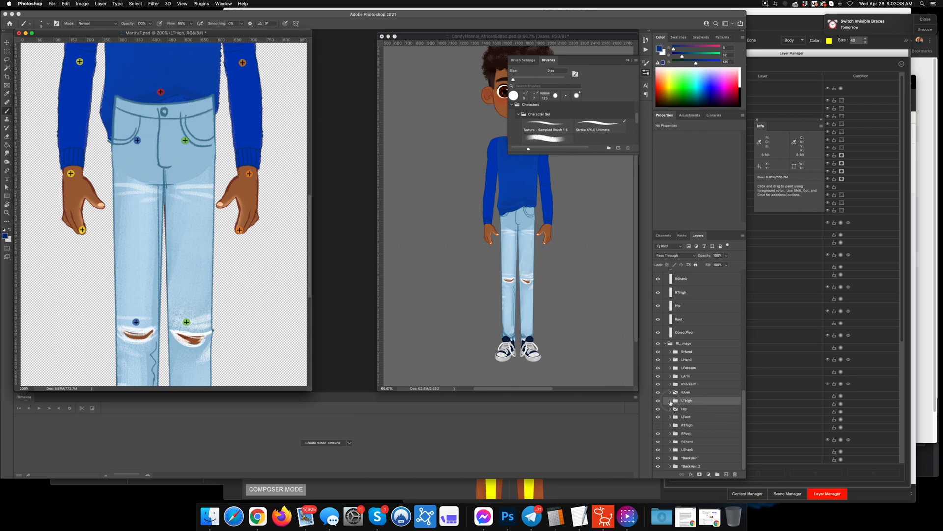
Step: Delete the Right Jeans and Top Jeans groups from Jeans copy 2 in LThigh, keeping only Left Jeans
{"action": "left_click", "coordinate": [670, 401]}
{"action": "left_click", "coordinate": [676, 409]}
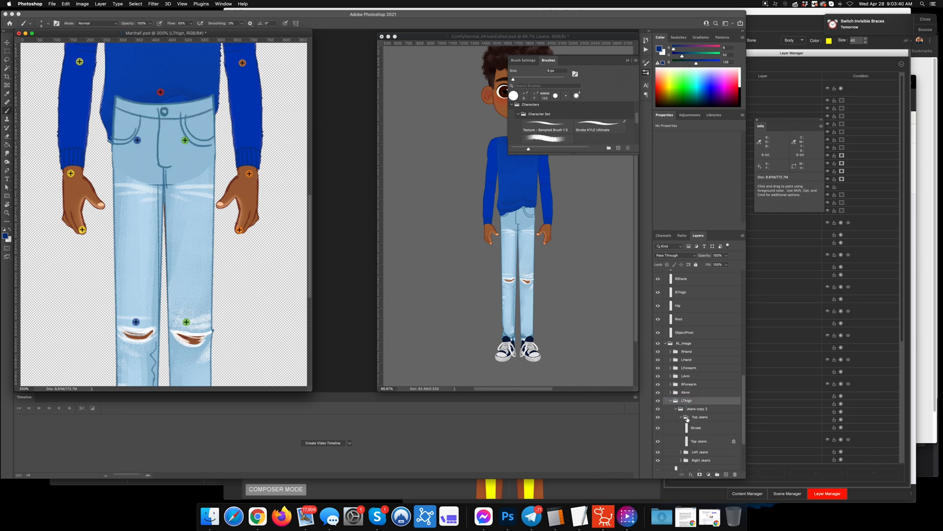
{"action": "left_click", "coordinate": [659, 417]}
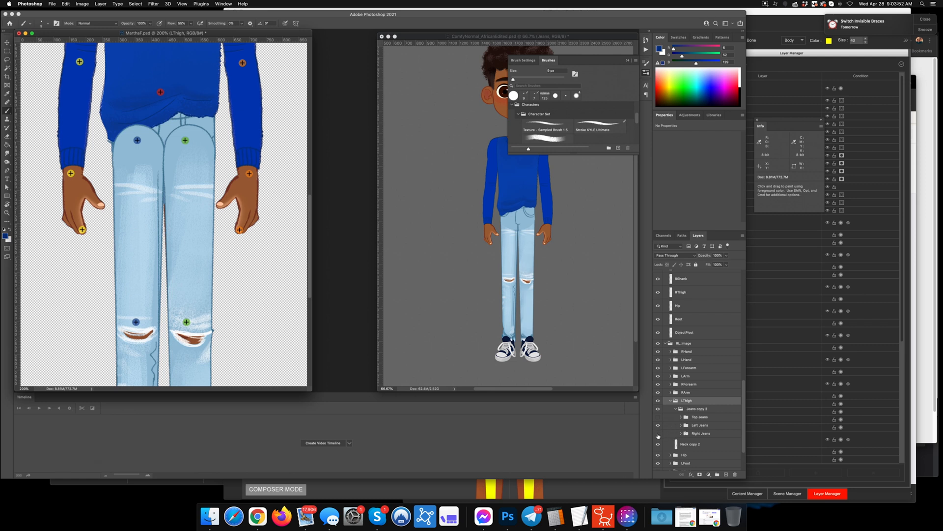
{"action": "left_click", "coordinate": [658, 433]}
{"action": "left_click_drag", "start_coordinate": [699, 434], "coordinate": [735, 474]}
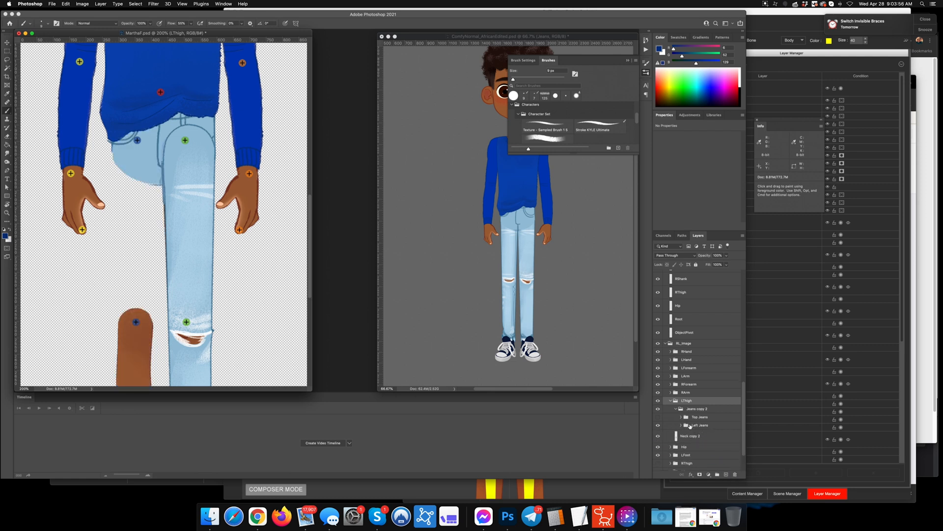
{"action": "left_click_drag", "start_coordinate": [694, 419], "coordinate": [735, 475]}
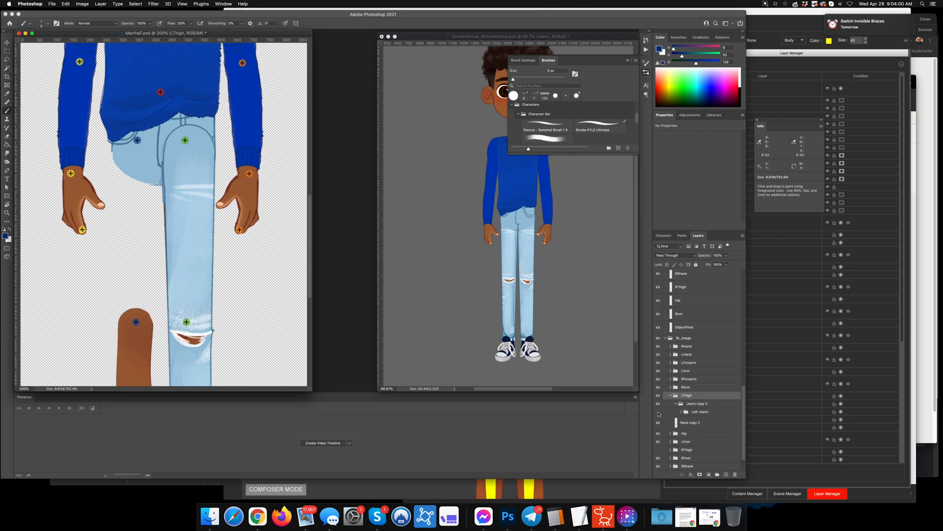
Step: Toggle the Left Jeans and Neck copy 2 visibility in LThigh to compare them, and delete the Neck copy 2 layer
{"action": "left_click", "coordinate": [658, 411]}
{"action": "left_click", "coordinate": [658, 412]}
{"action": "left_click", "coordinate": [692, 422]}
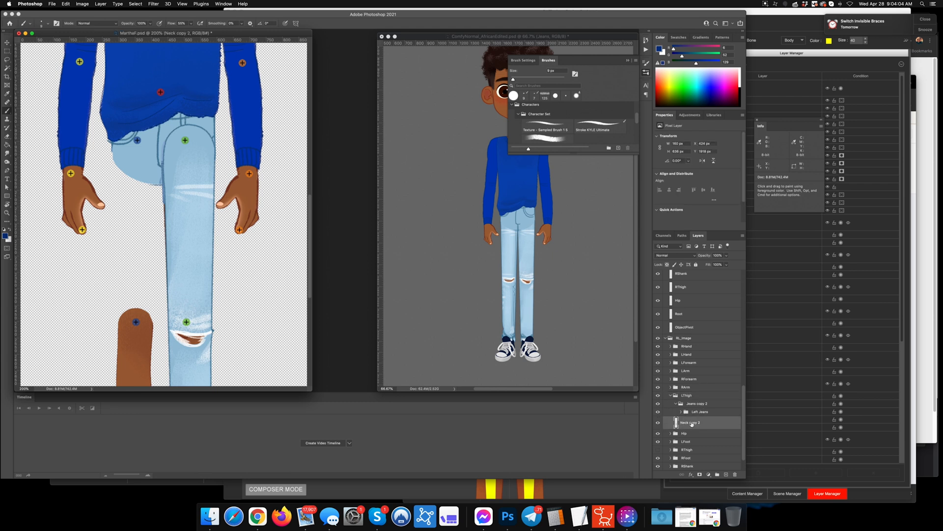
{"action": "left_click", "coordinate": [658, 423]}
{"action": "left_click", "coordinate": [658, 423]}
{"action": "scroll", "coordinate": [209, 281], "scroll_direction": "down", "scroll_amount": 3}
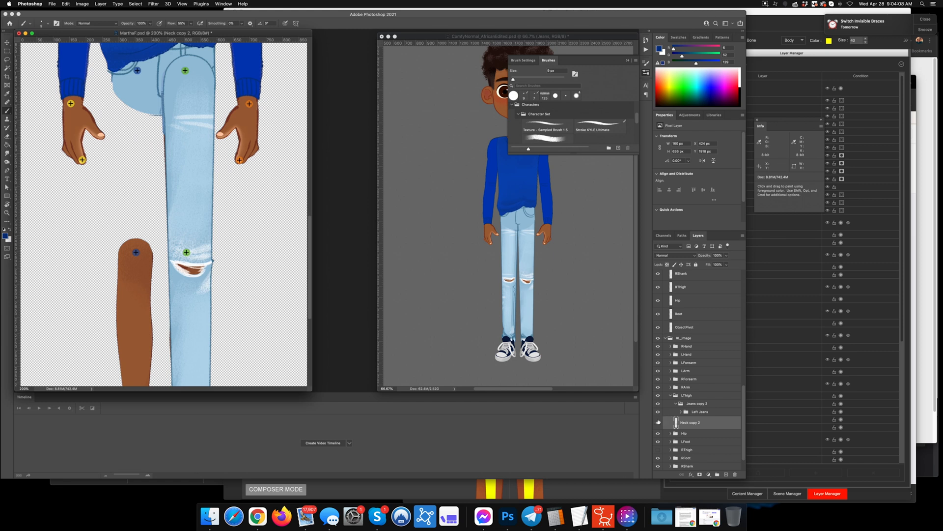
{"action": "left_click", "coordinate": [658, 423]}
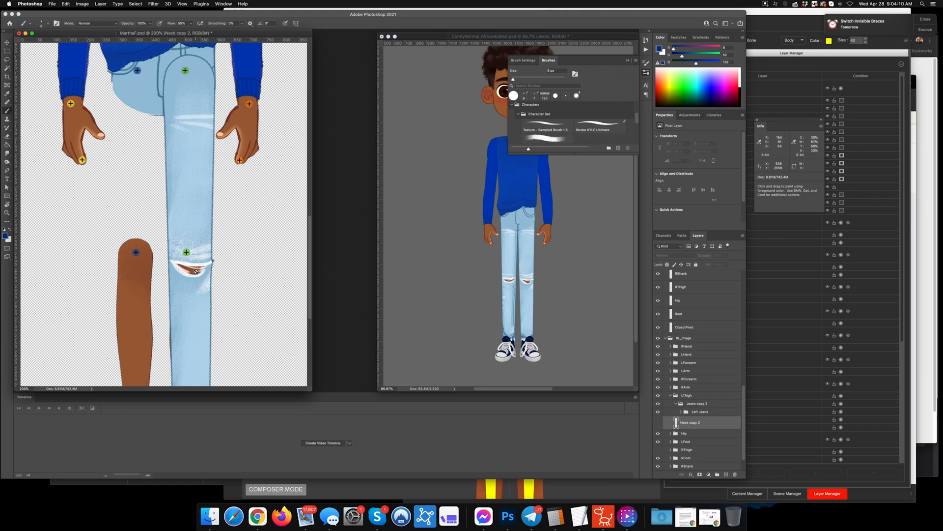
{"action": "key", "text": "Delete"}
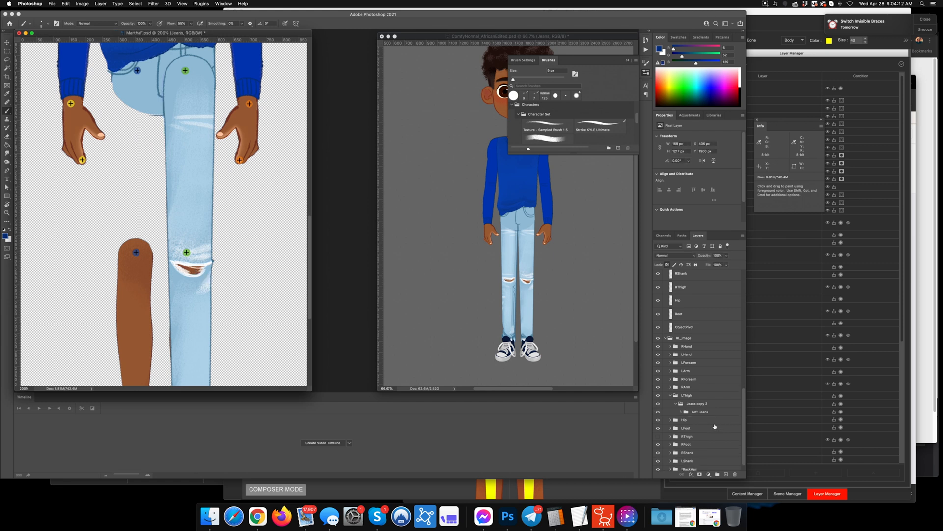
Step: Locate the left sleeve's layers in the LForearm group and hide the Forearm layer beneath the Sleeve
{"action": "scroll", "coordinate": [206, 224], "scroll_direction": "up", "scroll_amount": 5}
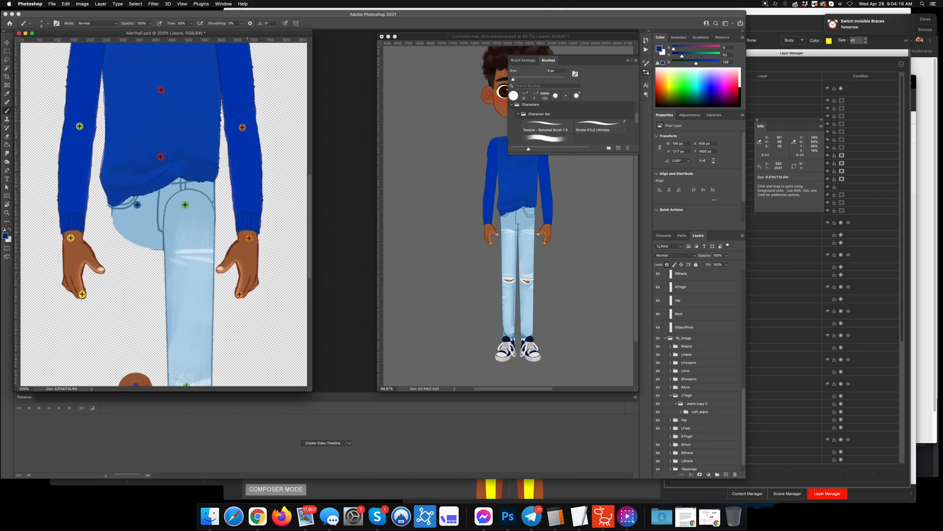
{"action": "key", "text": "v"}
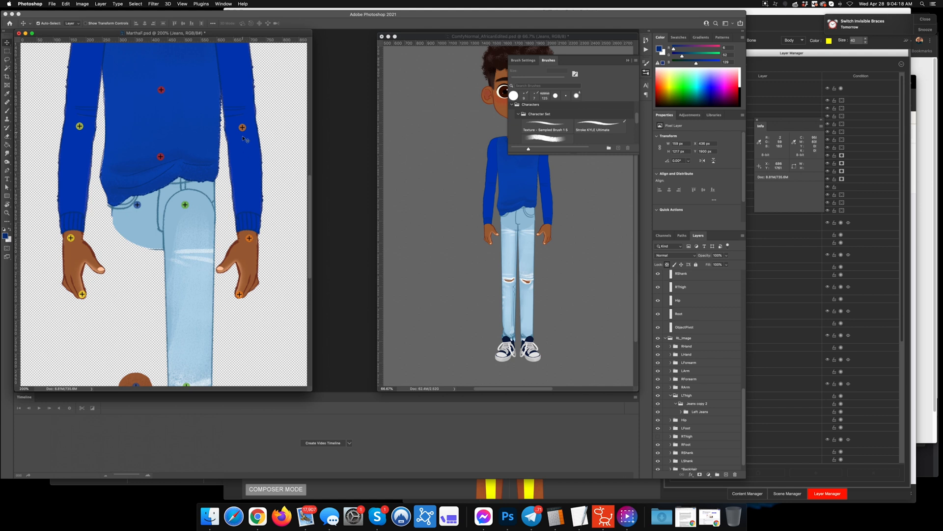
{"action": "left_click", "coordinate": [249, 238]}
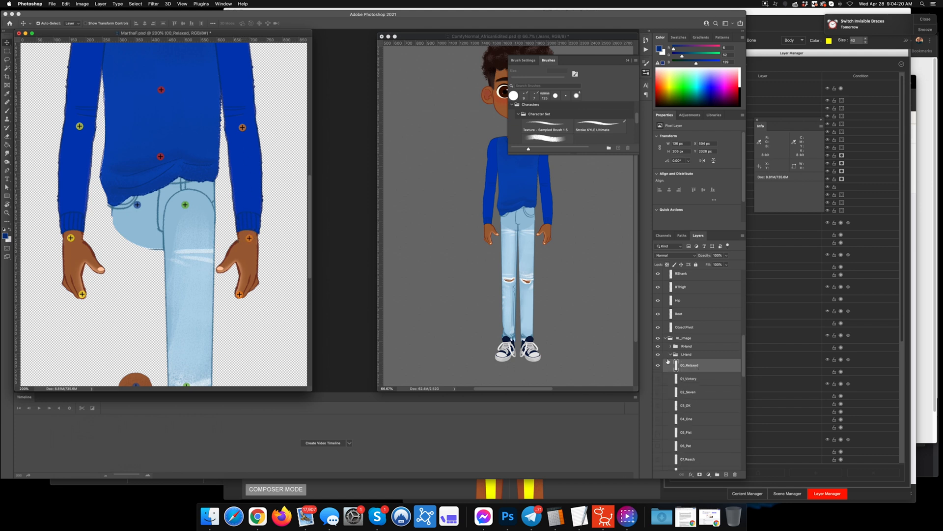
{"action": "left_click", "coordinate": [261, 235]}
{"action": "left_click", "coordinate": [658, 408]}
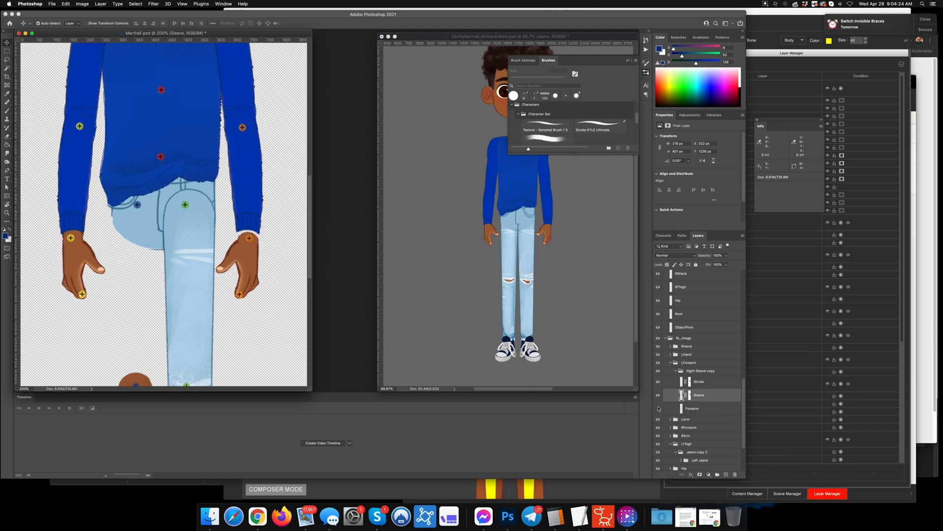
Step: Toggle the Forearm layer's visibility to compare the sleeve with and without it, and collapse the LForearm group
{"action": "left_click", "coordinate": [658, 409]}
{"action": "left_click", "coordinate": [658, 409]}
{"action": "left_click", "coordinate": [659, 408]}
{"action": "left_click", "coordinate": [673, 364]}
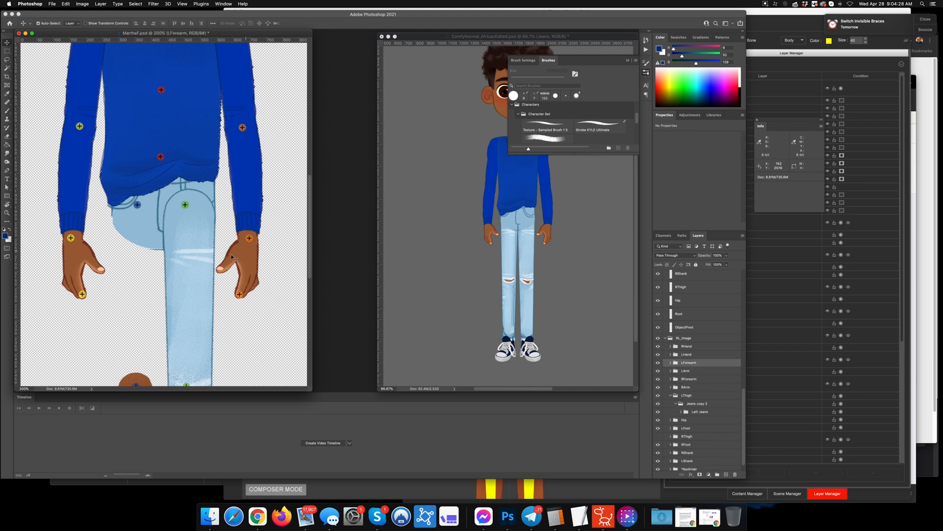
Step: Move the LThigh joint marker slightly lower and inward on the upper thigh of the jeans leg
{"action": "left_click_drag", "start_coordinate": [205, 325], "coordinate": [224, 263]}
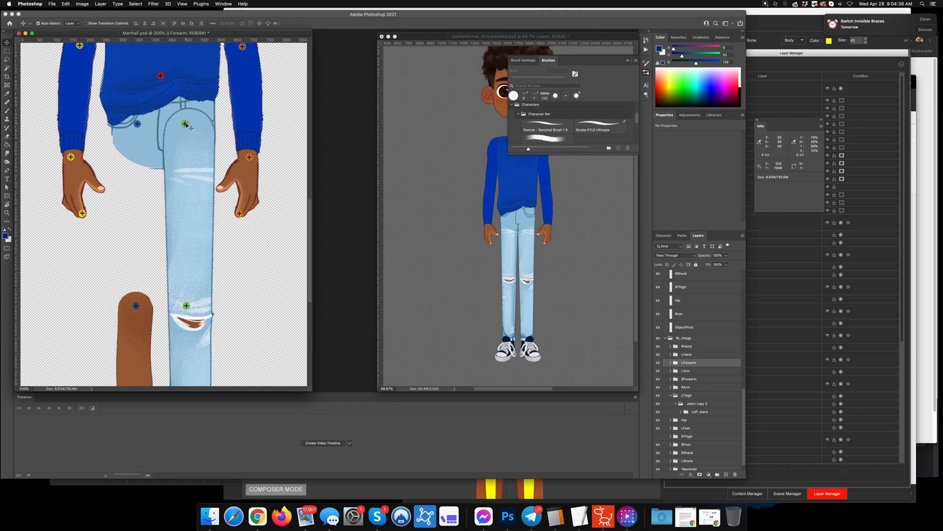
{"action": "left_click_drag", "start_coordinate": [184, 124], "coordinate": [190, 136]}
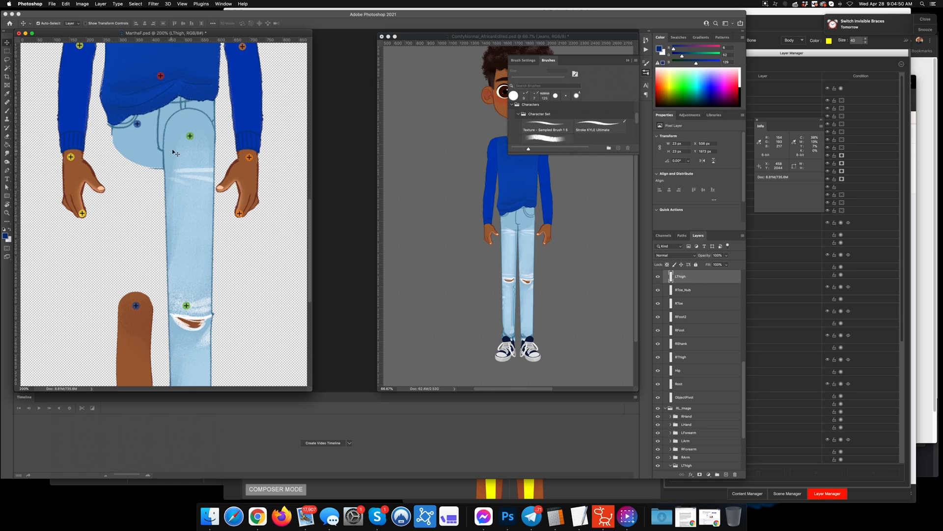
Step: Add layer masks to the Jeans and Stroke layers of the Left Jeans group in LThigh
{"action": "left_click", "coordinate": [175, 131]}
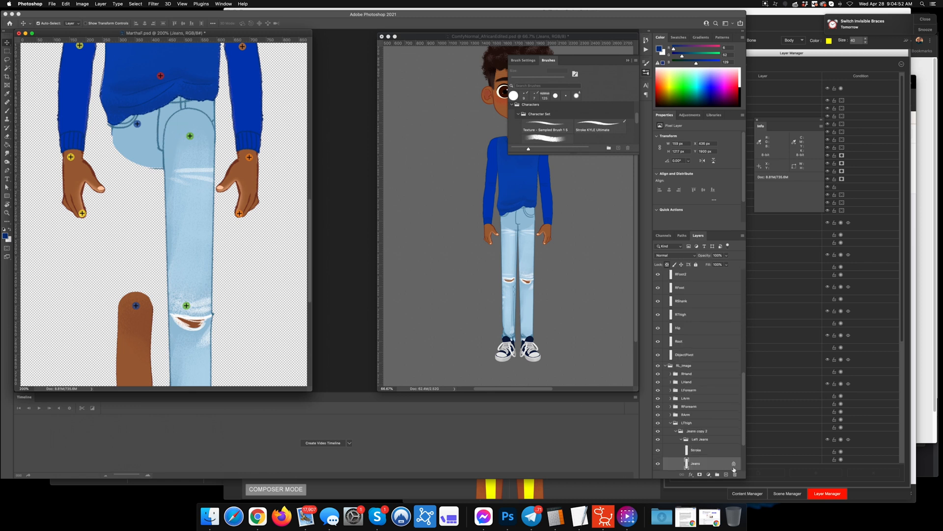
{"action": "left_click", "coordinate": [700, 475]}
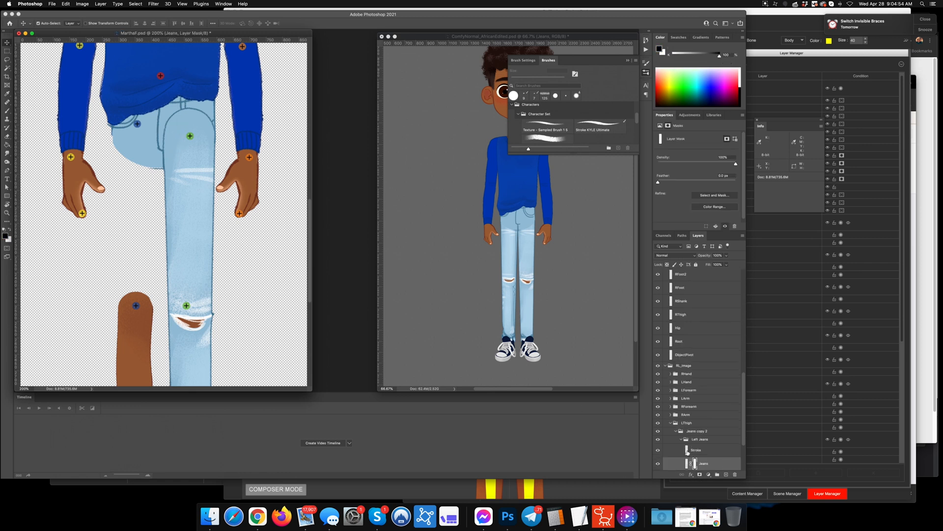
{"action": "left_click", "coordinate": [688, 451]}
{"action": "left_click", "coordinate": [700, 474]}
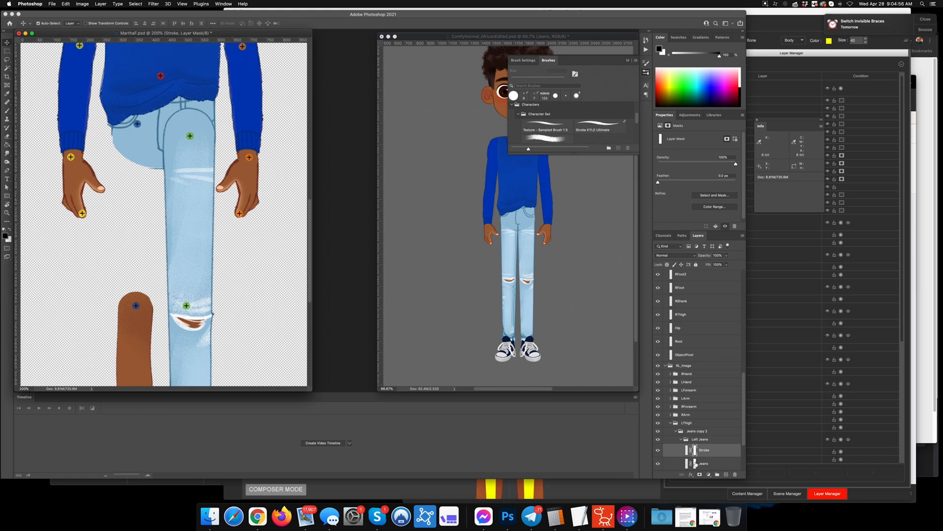
Step: Target the Left Jeans group's Jeans layer mask and enlarge the brush for painting on it
{"action": "left_click", "coordinate": [695, 463]}
{"action": "key", "text": "b"}
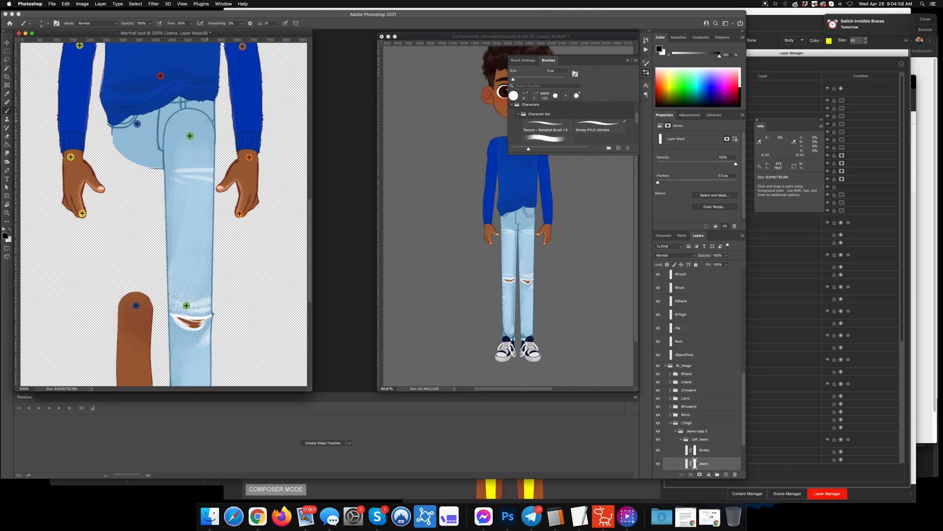
{"action": "key", "text": "bracketright"}
{"action": "key", "text": "bracketright"}
{"action": "key", "text": "bracketright"}
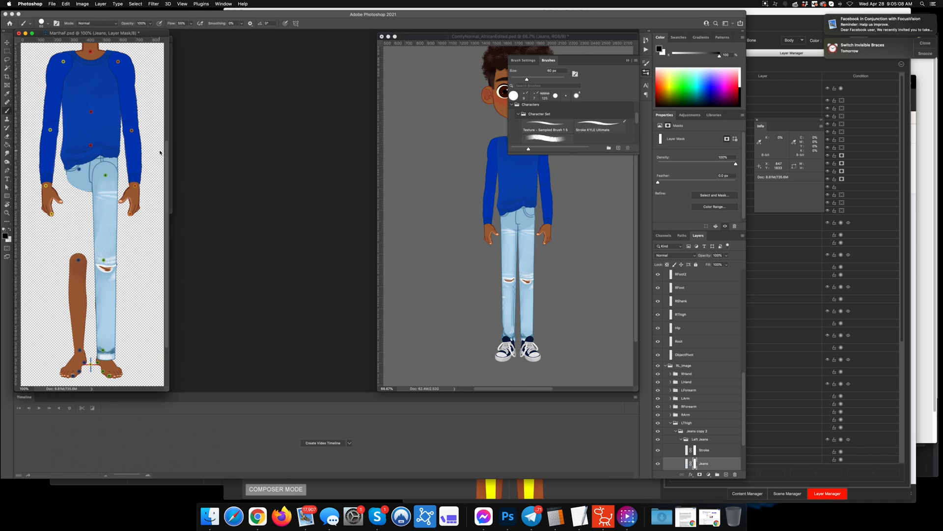
{"action": "key", "text": "super+0"}
{"action": "key", "text": "super+equal"}
{"action": "key", "text": "super+equal"}
{"action": "key", "text": "super+equal"}
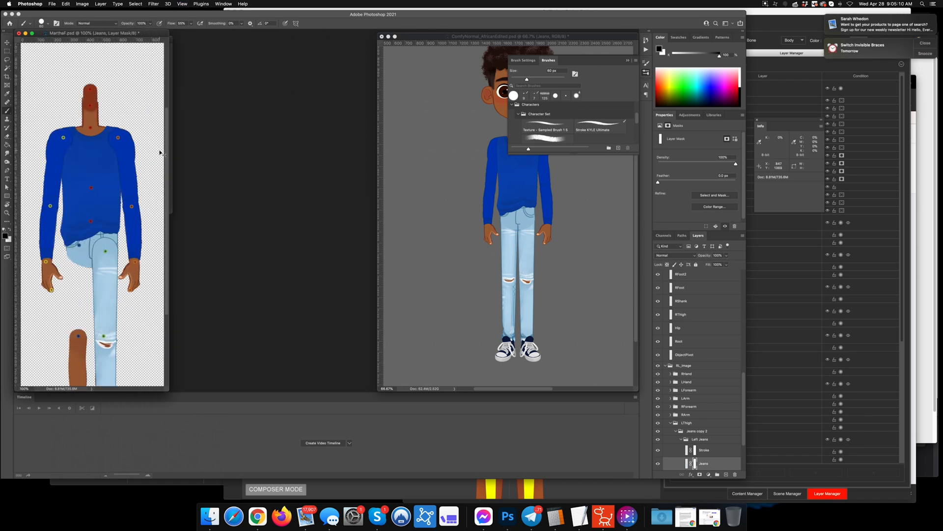
{"action": "scroll", "coordinate": [163, 233], "scroll_direction": "down", "scroll_amount": 4}
Step: Locate the Top Jeans group inside Hip and raise the LThigh joint marker slightly on the upper thigh
{"action": "key", "text": "v"}
{"action": "left_click", "coordinate": [182, 239]}
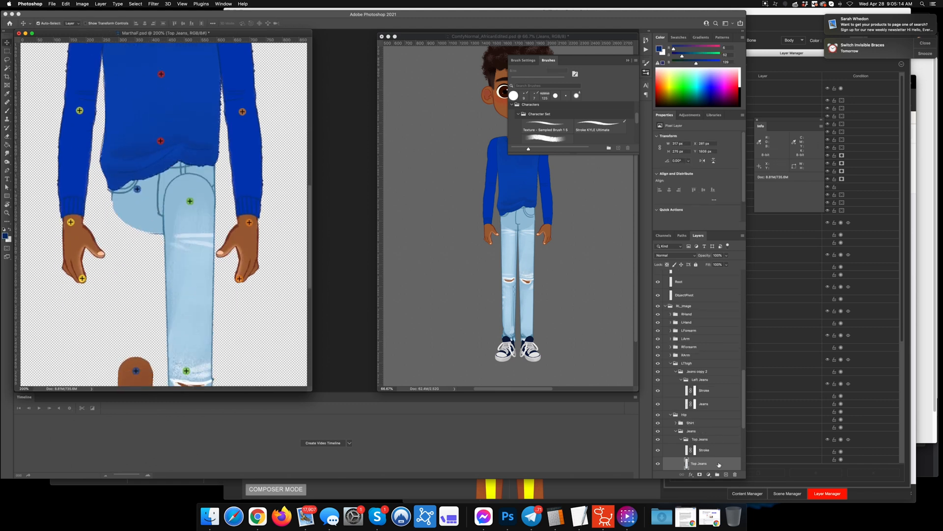
{"action": "left_click", "coordinate": [706, 440]}
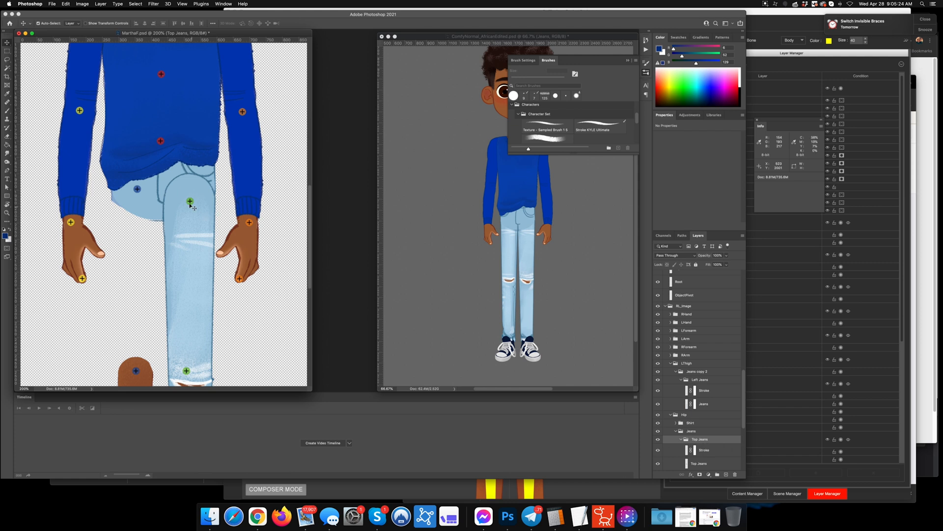
{"action": "left_click_drag", "start_coordinate": [188, 203], "coordinate": [190, 189]}
Step: Paint out the outline around the thigh's rounded top on the Left Jeans Stroke mask and nudge the LThigh joint marker slightly sideways
{"action": "left_click", "coordinate": [184, 189]}
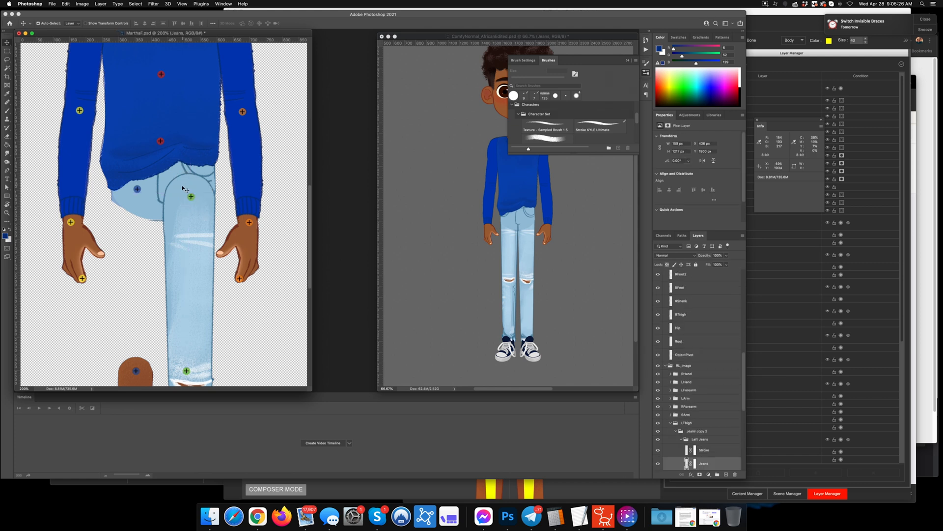
{"action": "left_click", "coordinate": [696, 451]}
{"action": "key", "text": "b"}
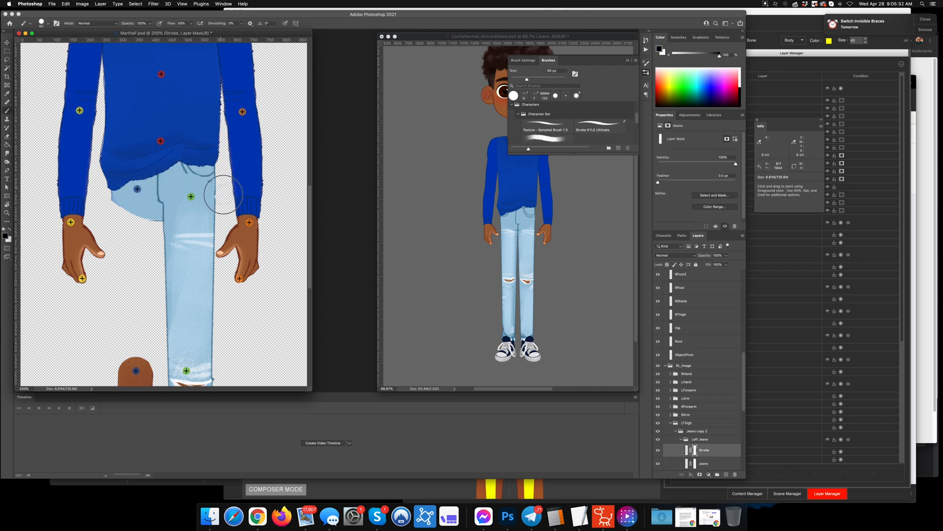
{"action": "left_click_drag", "start_coordinate": [218, 182], "coordinate": [187, 163]}
{"action": "key", "text": "v"}
{"action": "left_click_drag", "start_coordinate": [196, 199], "coordinate": [189, 196]}
Step: Paint on the Left Jeans group's Jeans mask to hide the thigh's upper area and blend it into the hip
{"action": "left_click", "coordinate": [197, 185]}
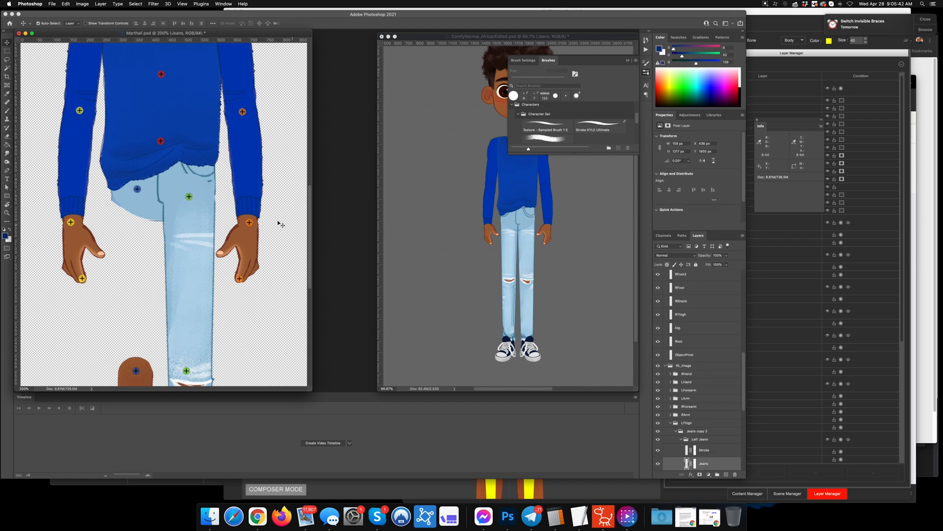
{"action": "left_click", "coordinate": [694, 464]}
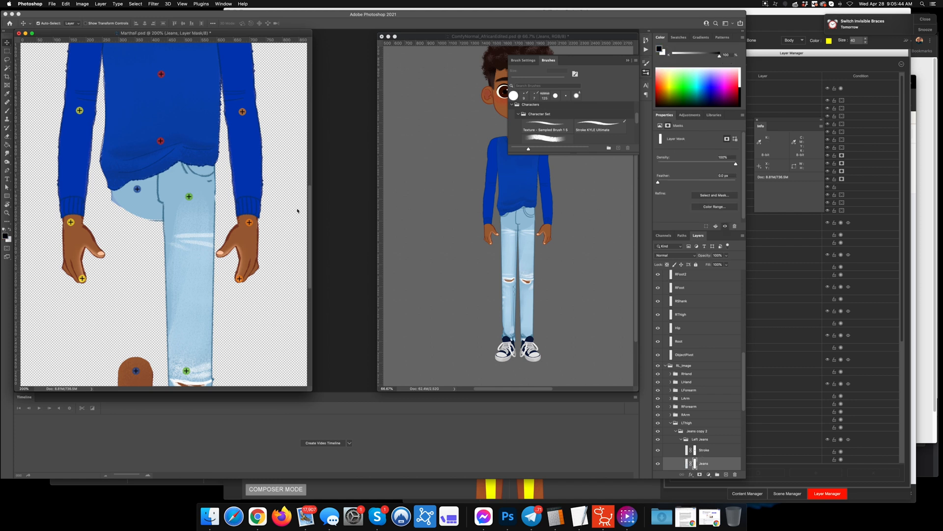
{"action": "key", "text": "b"}
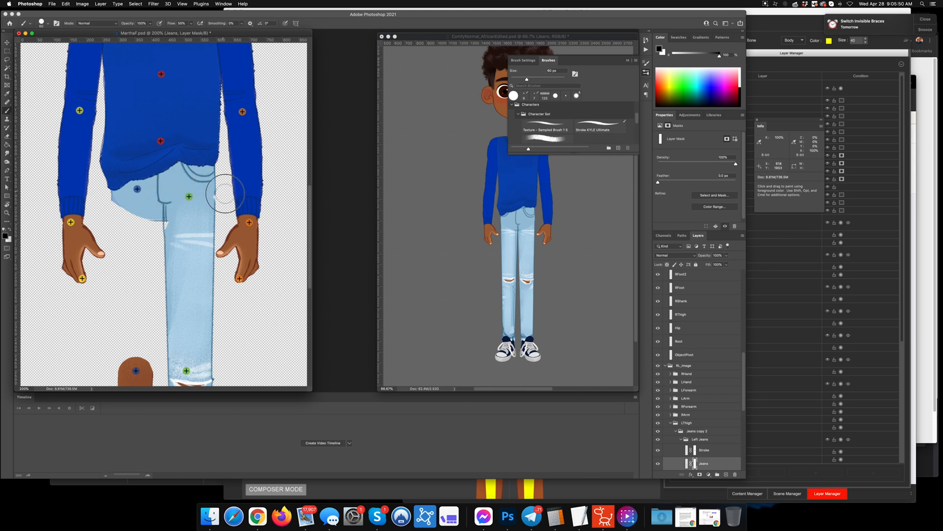
Step: Convert the Jeans copy 2 group in LThigh to a smart object
{"action": "scroll", "coordinate": [720, 453], "scroll_direction": "down", "scroll_amount": 2}
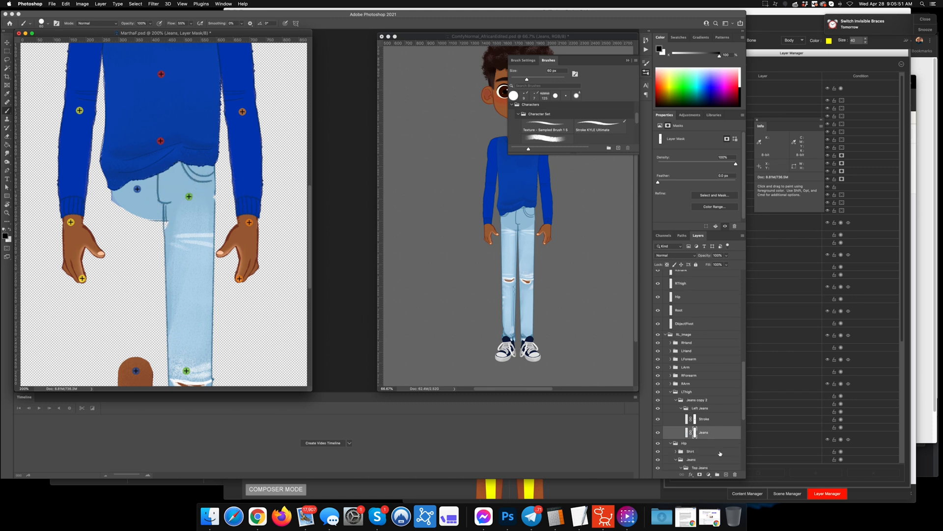
{"action": "left_click", "coordinate": [677, 400]}
{"action": "right_click", "coordinate": [698, 401]}
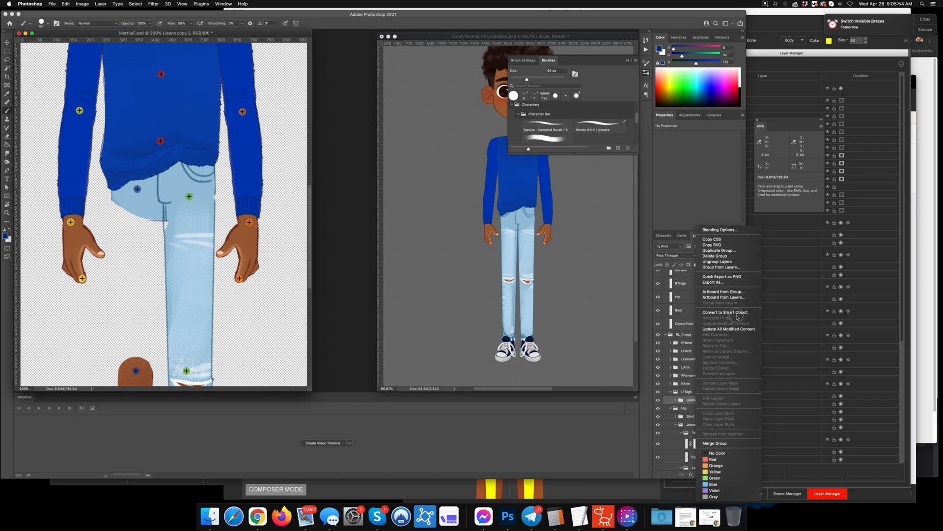
{"action": "left_click", "coordinate": [725, 312]}
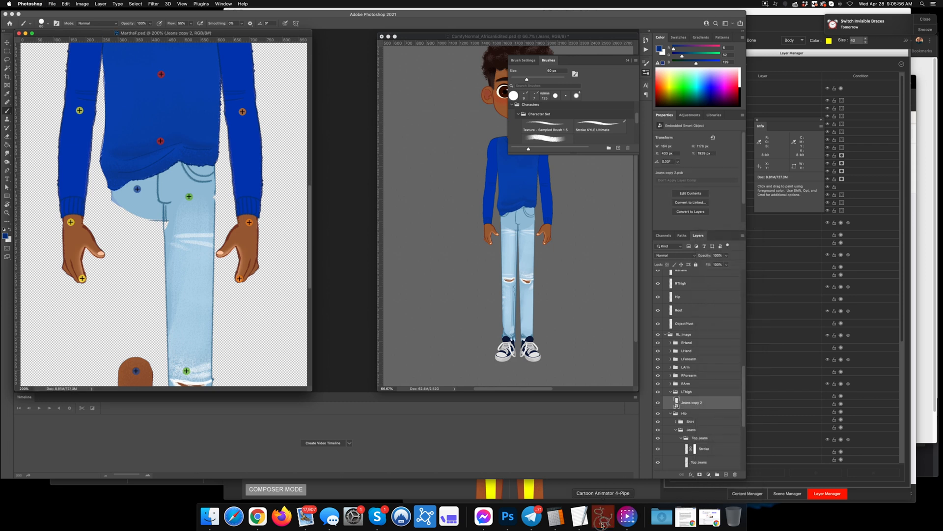
Step: Switch to Cartoon Animator and preview the rig, bending the left leg by its LFoot2 joint to test the updated thigh
{"action": "left_click", "coordinate": [602, 524]}
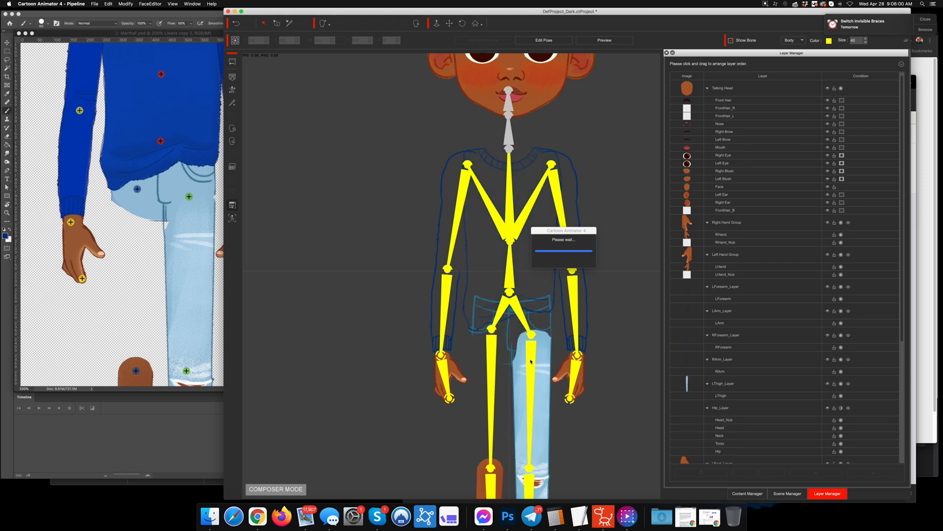
{"action": "left_click", "coordinate": [610, 43]}
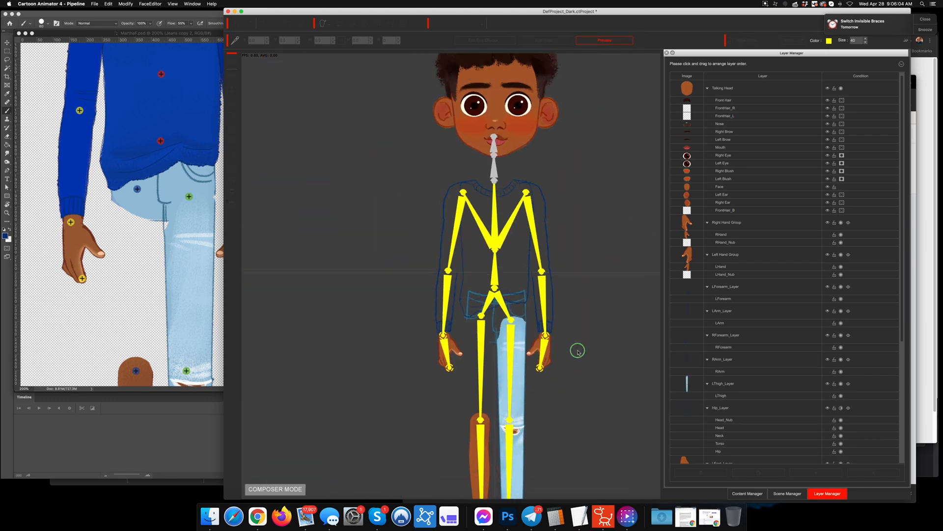
{"action": "scroll", "coordinate": [578, 352], "scroll_direction": "down", "scroll_amount": 1}
{"action": "left_click_drag", "start_coordinate": [578, 351], "coordinate": [548, 263]}
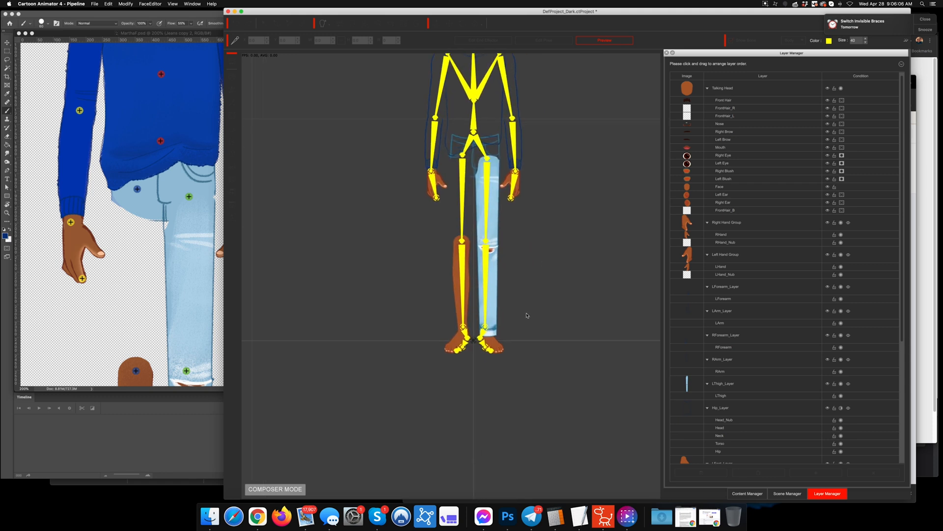
{"action": "scroll", "coordinate": [505, 335], "scroll_direction": "up", "scroll_amount": 1}
{"action": "left_click_drag", "start_coordinate": [535, 298], "coordinate": [513, 337]}
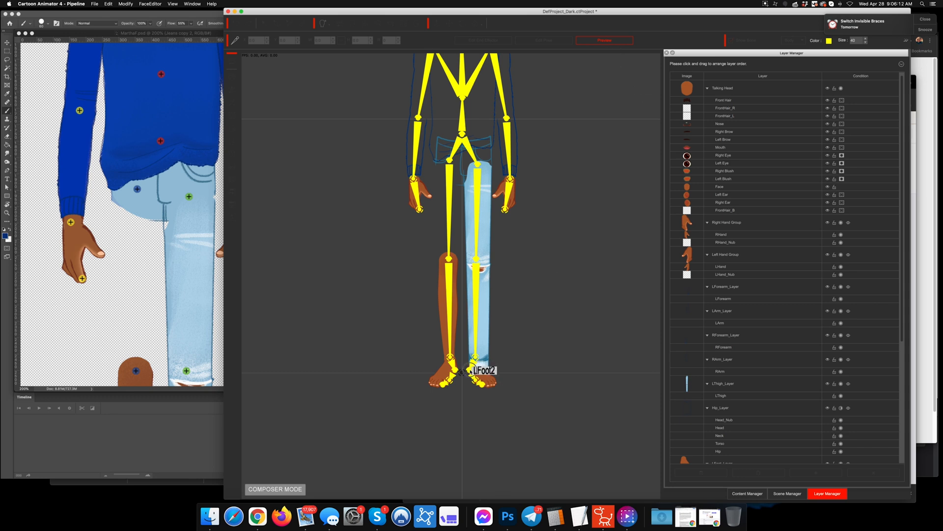
{"action": "left_click_drag", "start_coordinate": [473, 366], "coordinate": [489, 352]}
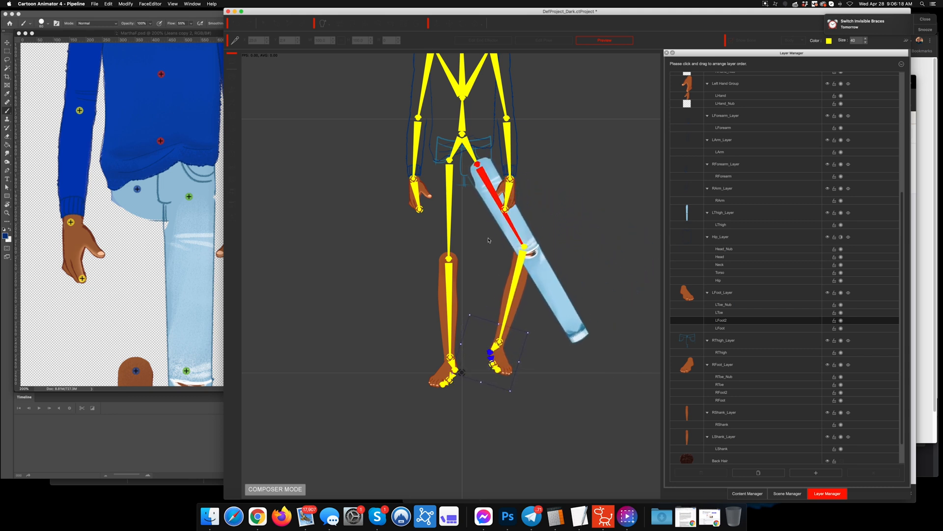
{"action": "left_click", "coordinate": [618, 42]}
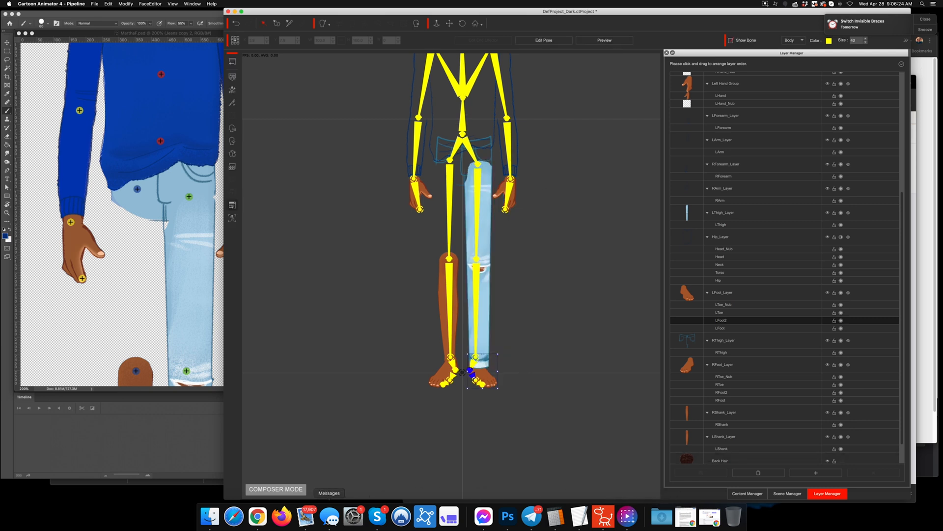
Step: Switch to Photoshop and convert the Hip group's Shirt, Jeans and Torso together into one smart object
{"action": "left_click", "coordinate": [508, 516]}
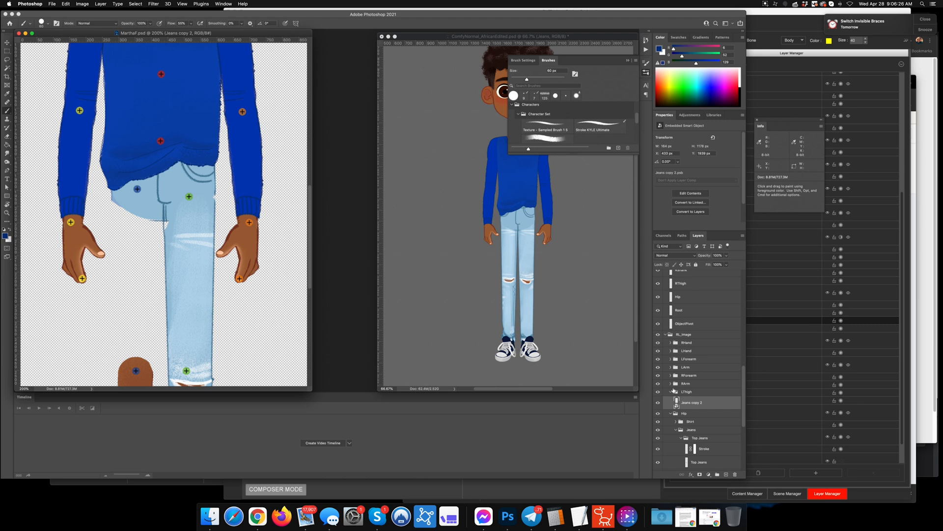
{"action": "scroll", "coordinate": [674, 390], "scroll_direction": "down", "scroll_amount": 2}
{"action": "left_click", "coordinate": [675, 407]}
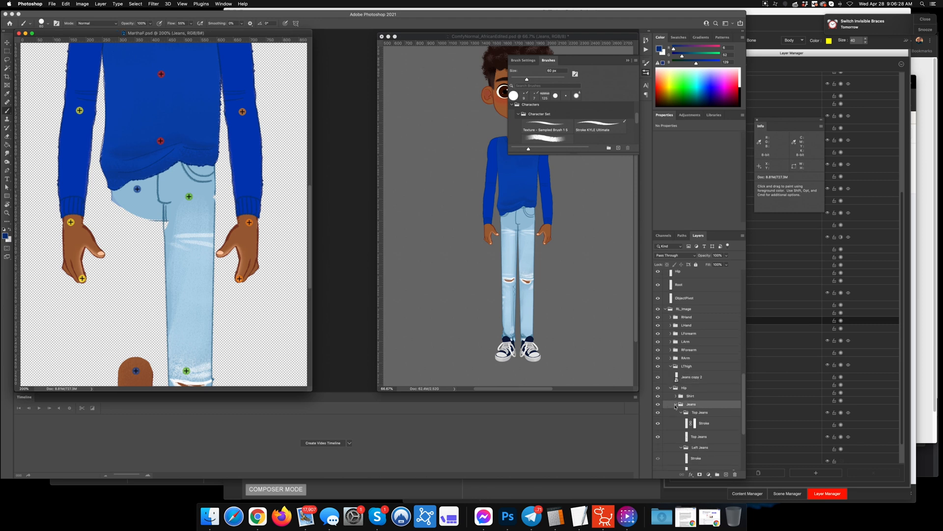
{"action": "left_click", "coordinate": [677, 404]}
{"action": "left_click", "coordinate": [686, 414], "text": "shift"}
{"action": "left_click", "coordinate": [689, 396], "text": "super"}
{"action": "right_click", "coordinate": [689, 398]}
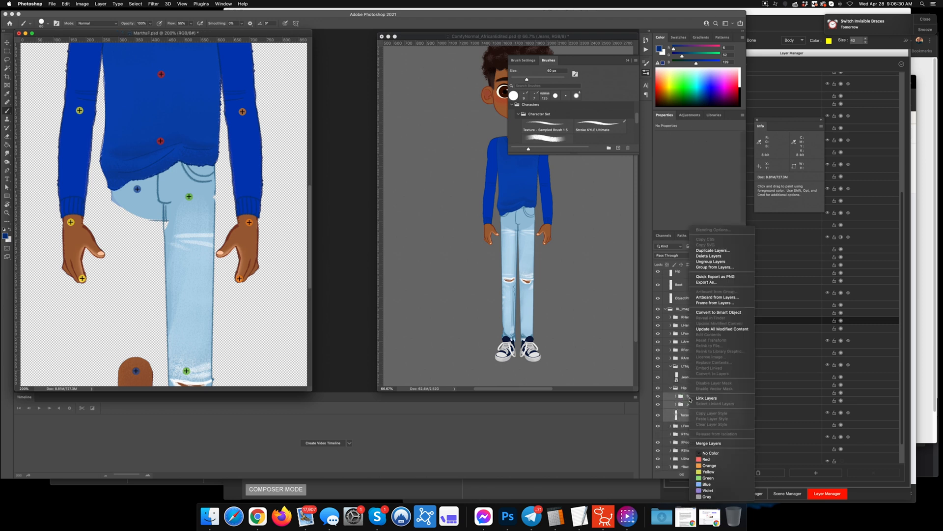
{"action": "left_click", "coordinate": [728, 314]}
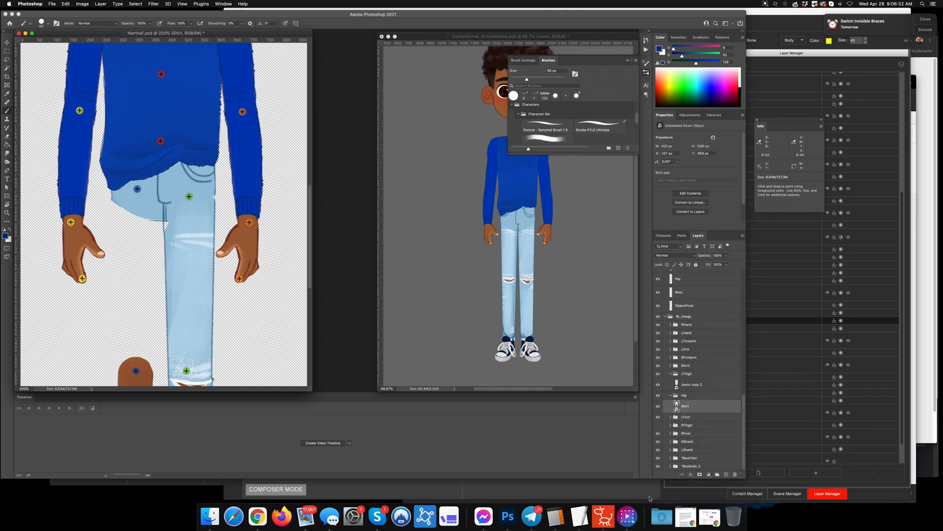
Step: Return to Cartoon Animator and preview the left leg bending by its foot joint to check how the thigh meets the hip
{"action": "left_click", "coordinate": [601, 520]}
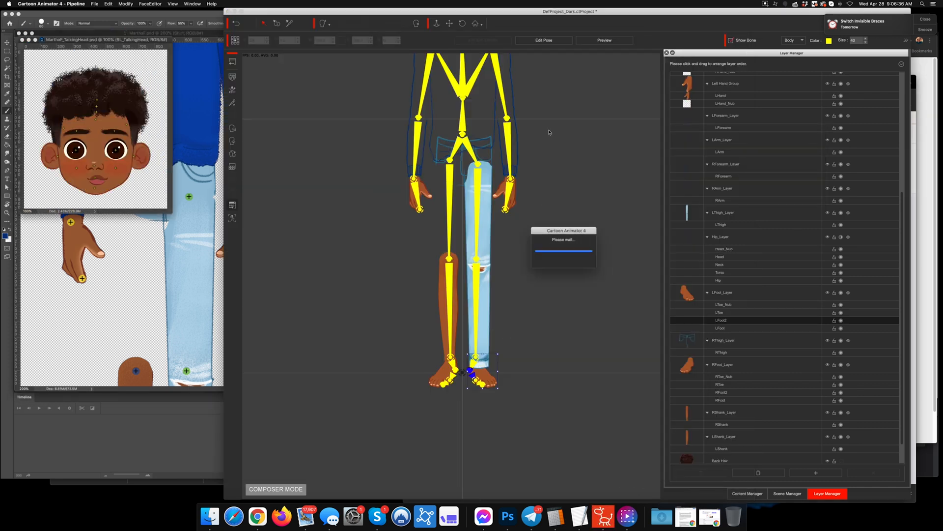
{"action": "left_click", "coordinate": [613, 43]}
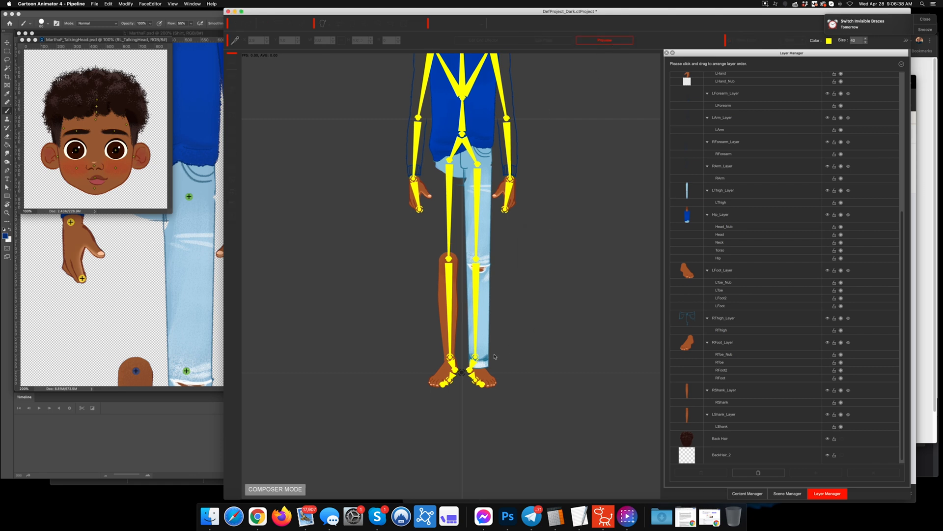
{"action": "left_click_drag", "start_coordinate": [480, 365], "coordinate": [495, 340]}
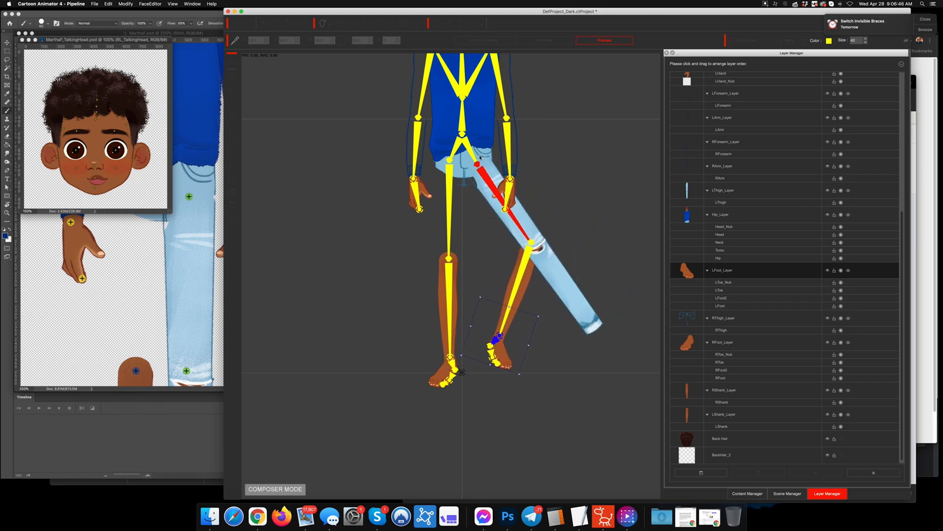
{"action": "left_click", "coordinate": [599, 42]}
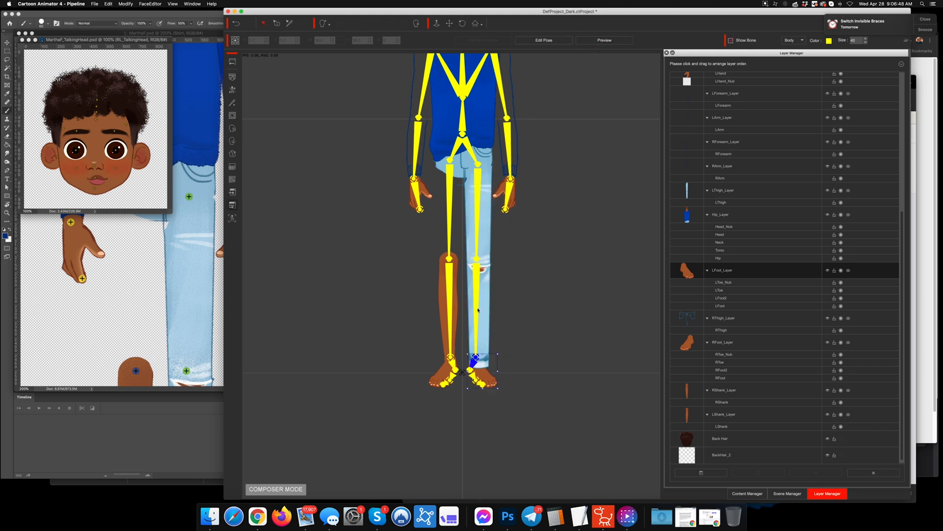
Step: Switch back to Photoshop and undo the smart object conversions in the Hip and LThigh groups
{"action": "left_click", "coordinate": [508, 516]}
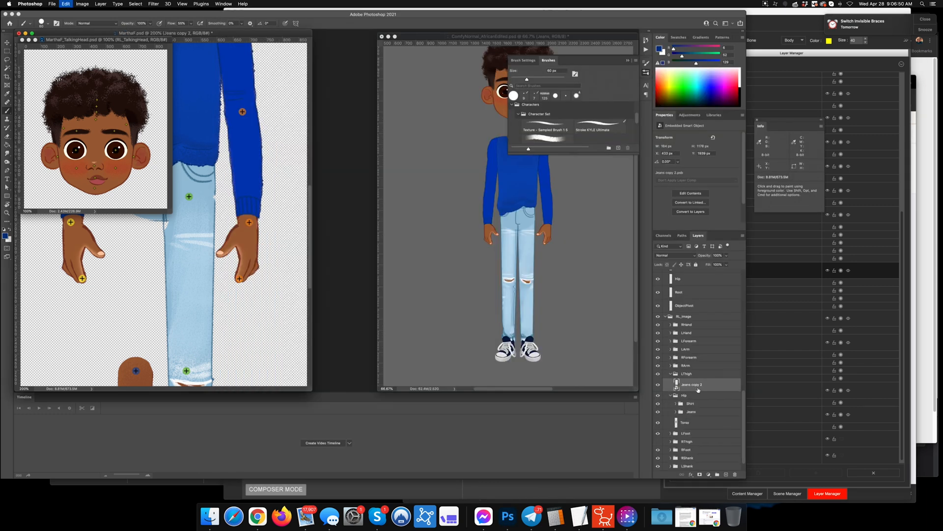
{"action": "left_click", "coordinate": [677, 383]}
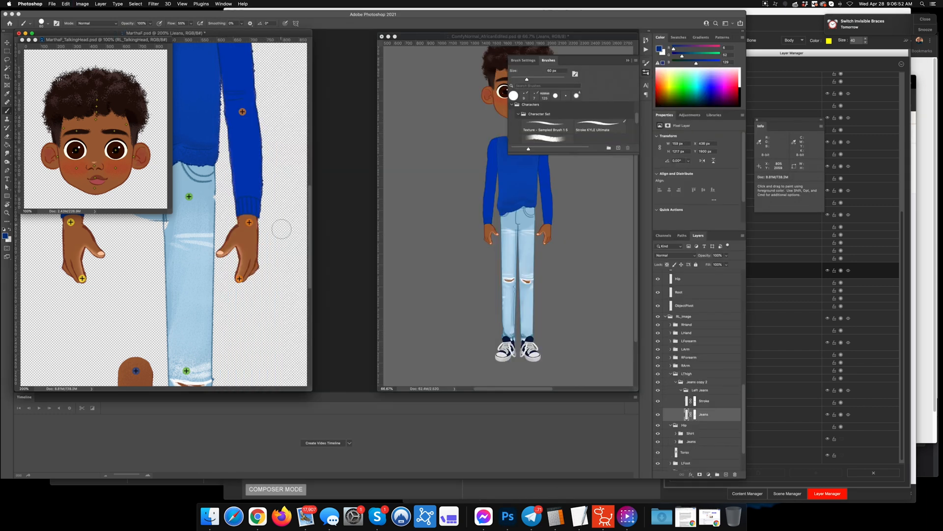
Step: Paint white with an enlarged brush on the mask of the LThigh Jeans layer to restore the jeans around the crotch
{"action": "key", "text": "super+equal"}
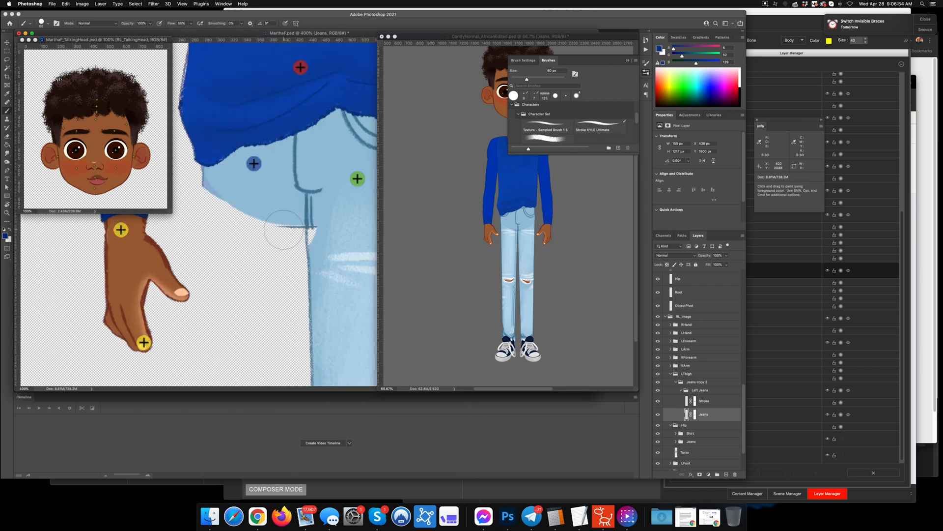
{"action": "key", "text": "super+equal"}
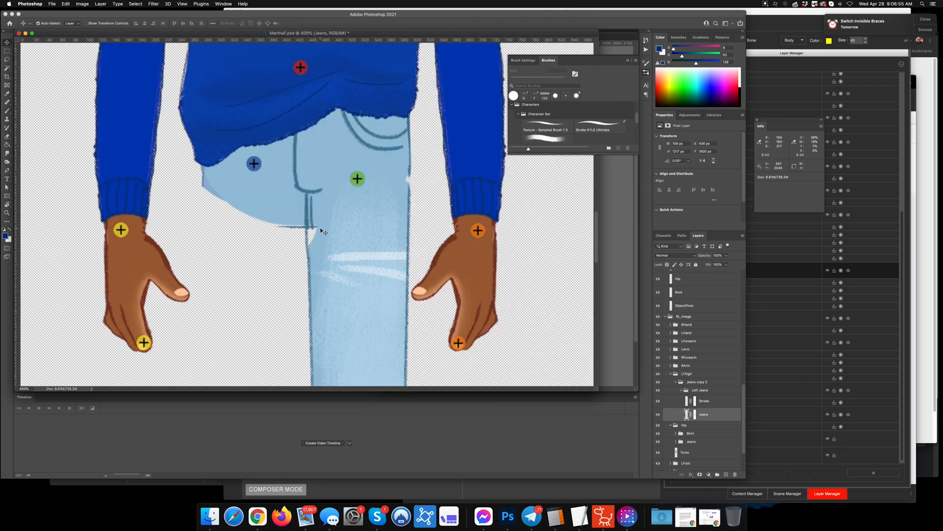
{"action": "left_click", "coordinate": [694, 414]}
{"action": "key", "text": "b"}
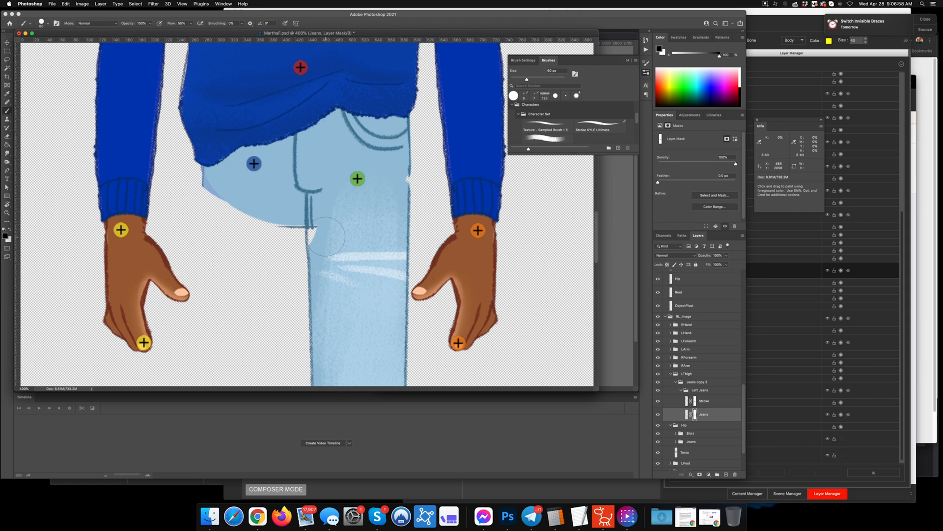
{"action": "key", "text": "bracketright"}
{"action": "key", "text": "bracketright"}
{"action": "key", "text": "bracketright"}
{"action": "key", "text": "bracketright"}
{"action": "key", "text": "bracketright"}
{"action": "key", "text": "bracketright"}
{"action": "key", "text": "x"}
{"action": "mouse_move", "coordinate": [358, 207]}
{"action": "left_mouse_down"}
{"action": "mouse_move", "coordinate": [356, 239]}
{"action": "mouse_move", "coordinate": [359, 198]}
{"action": "left_mouse_up"}
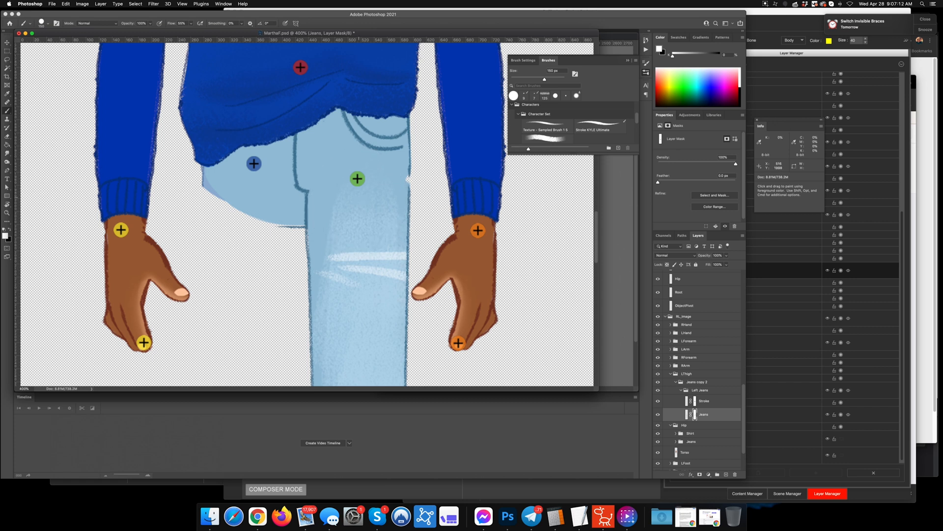
Step: Nudge the Hip group's Jeans group down 13 px
{"action": "key", "text": "v"}
{"action": "left_click", "coordinate": [281, 197]}
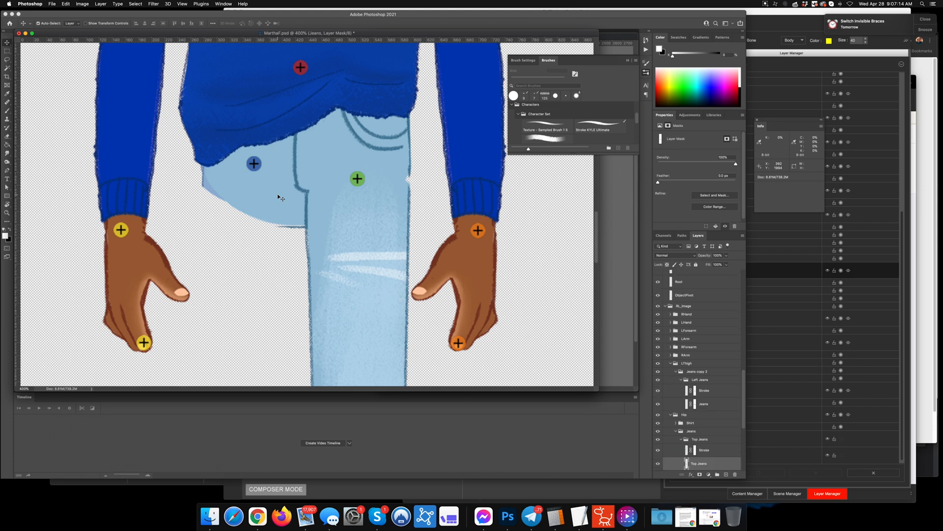
{"action": "left_click", "coordinate": [693, 431]}
{"action": "left_click", "coordinate": [677, 431]}
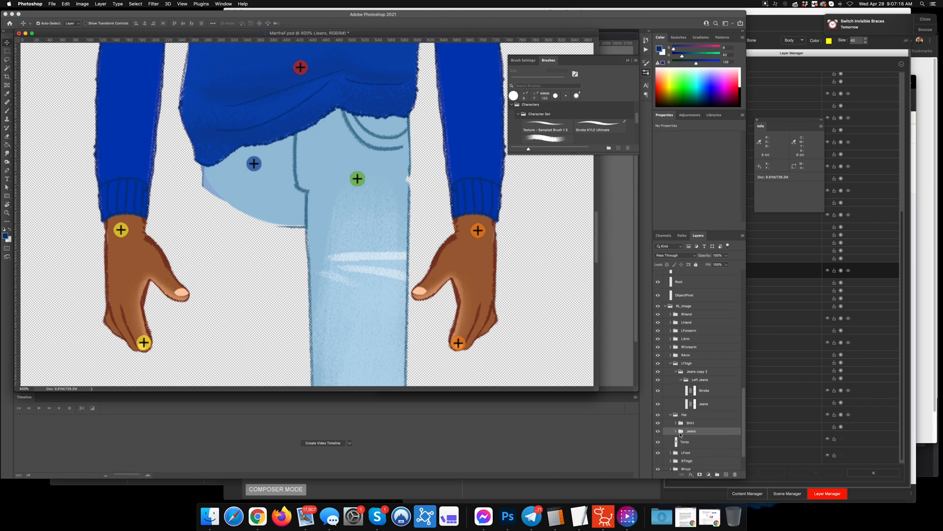
{"action": "key", "text": "shift+Down"}
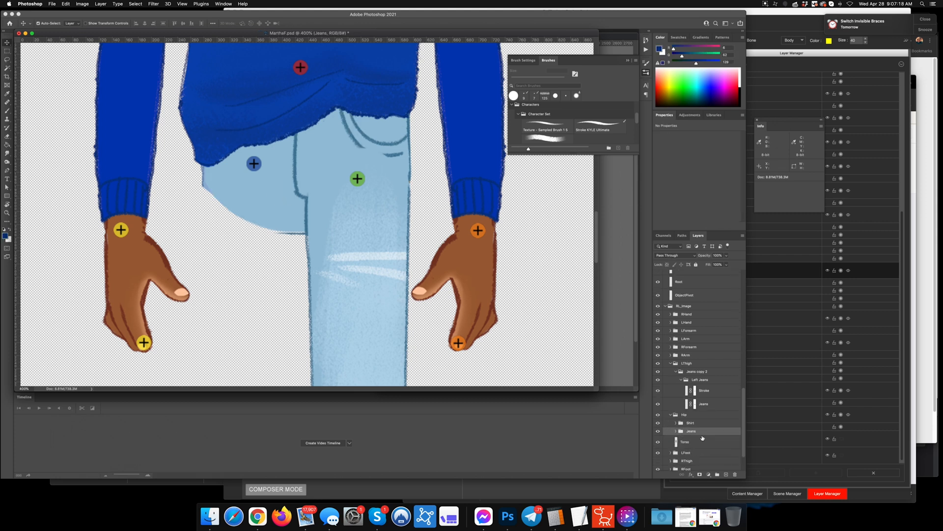
{"action": "key", "text": "Down"}
{"action": "key", "text": "Down"}
{"action": "key", "text": "Down"}
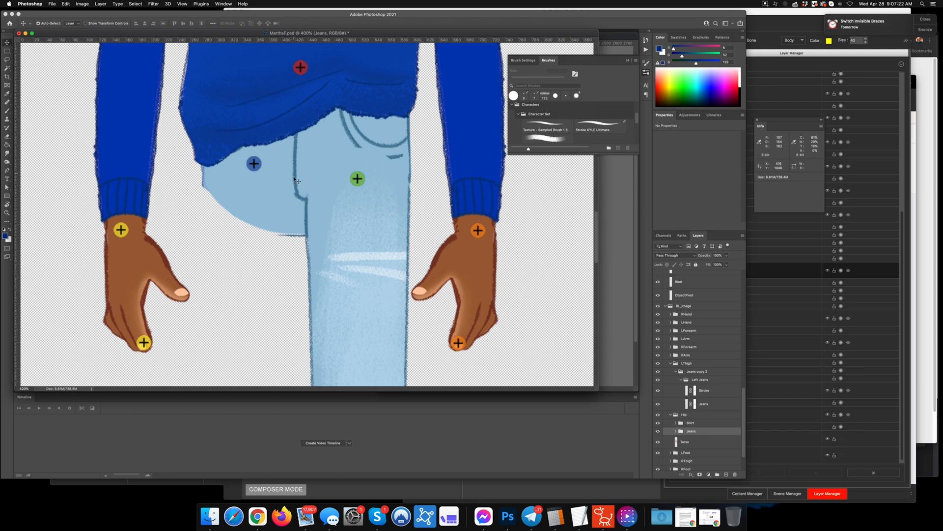
Step: Hide the LThigh group's jeans to expose the fly stitching on the hip
{"action": "left_click", "coordinate": [299, 198]}
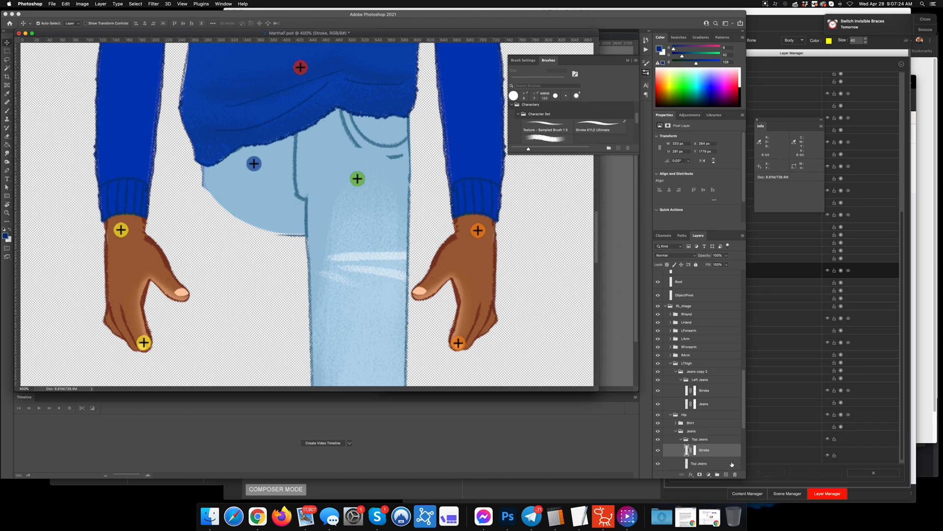
{"action": "left_click", "coordinate": [695, 450]}
{"action": "key", "text": "b"}
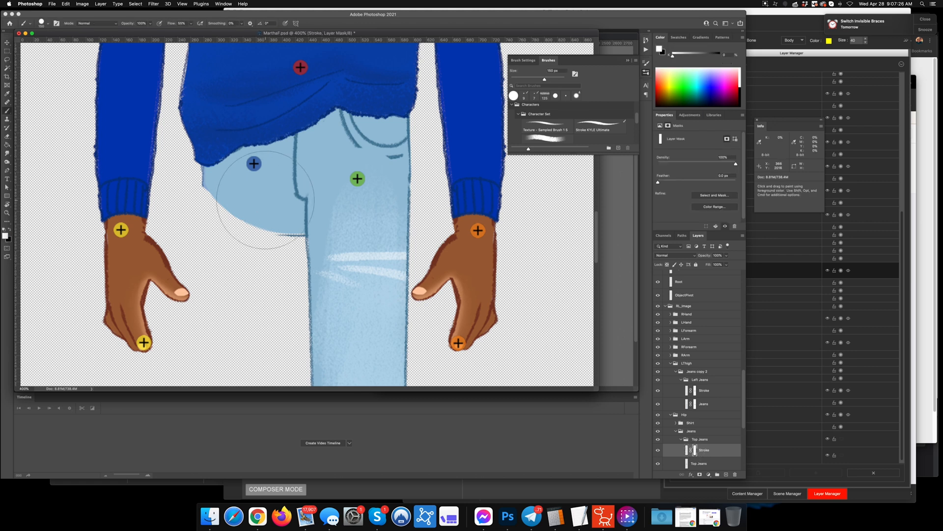
{"action": "key", "text": "v"}
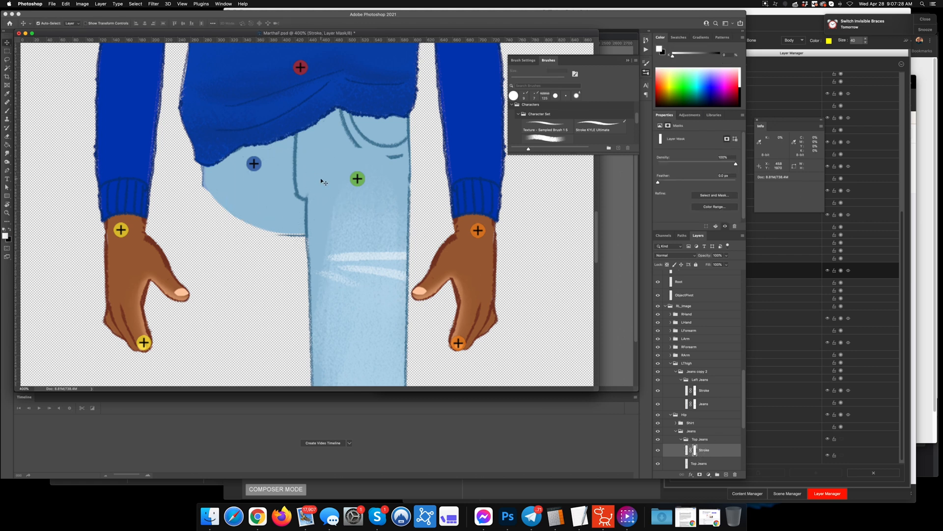
{"action": "left_click", "coordinate": [703, 404]}
{"action": "left_click", "coordinate": [659, 363]}
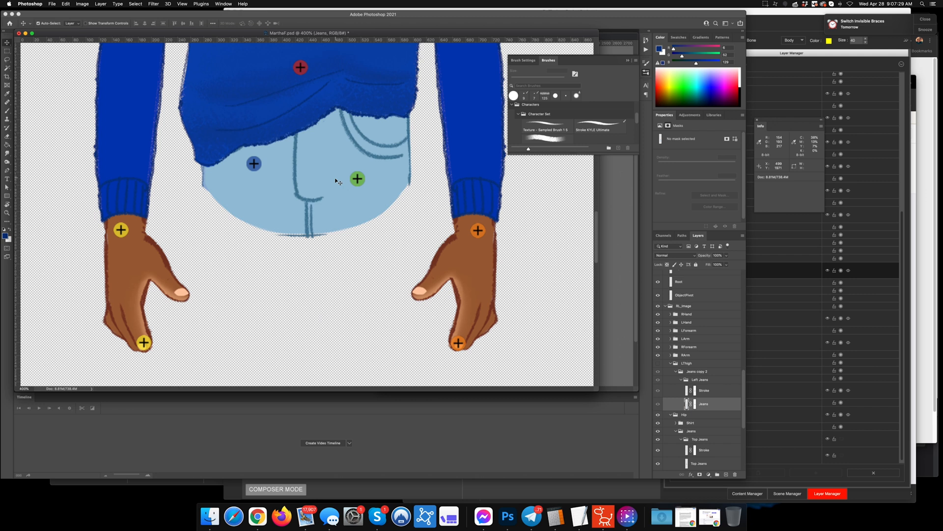
Step: Try masking the hip's fly stitching on the Top Jeans Stroke mask with a 50 px black brush, and undo it
{"action": "left_click", "coordinate": [311, 201]}
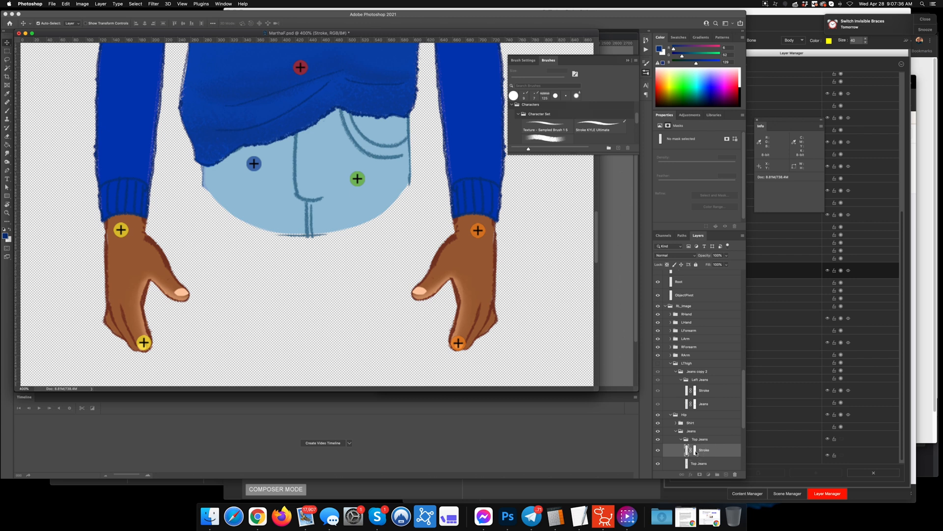
{"action": "left_click", "coordinate": [695, 450]}
{"action": "key", "text": "b"}
{"action": "key", "text": "x"}
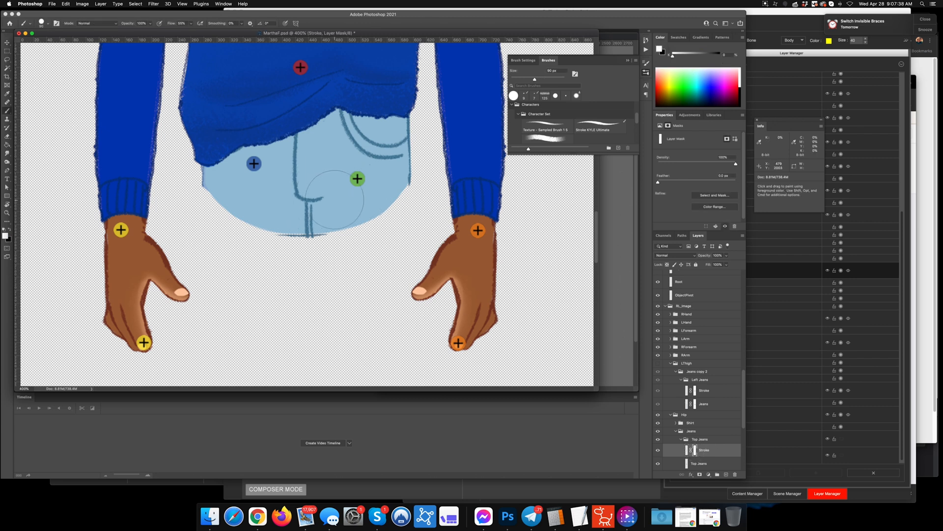
{"action": "key", "text": "bracketleft"}
{"action": "key", "text": "bracketleft"}
{"action": "key", "text": "bracketleft"}
{"action": "key", "text": "bracketleft"}
{"action": "key", "text": "x"}
{"action": "left_click_drag", "start_coordinate": [319, 196], "coordinate": [311, 227]}
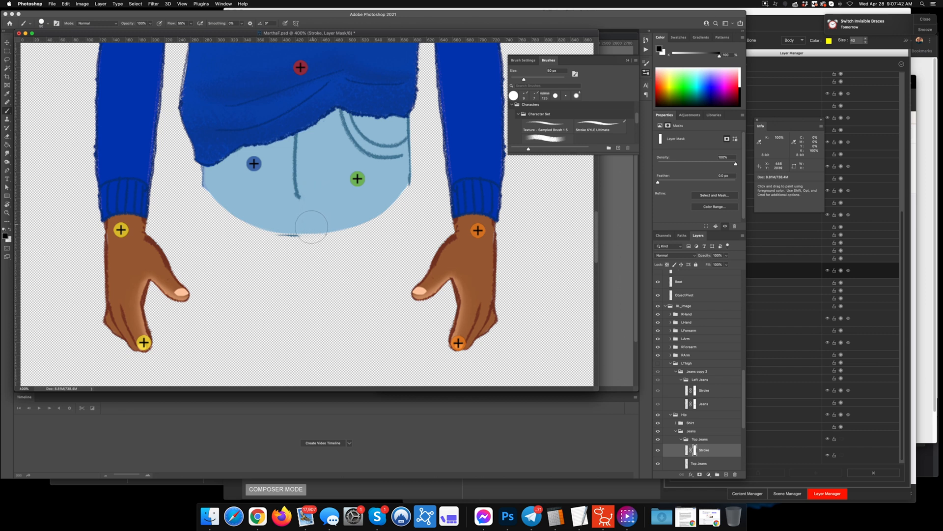
{"action": "key", "text": "super+z"}
Step: Mask out the lower fly stitching on the Top Jeans Stroke layer with a 30 px brush, keeping the vertical seam, and show the left thigh again
{"action": "key", "text": "bracketleft"}
{"action": "key", "text": "bracketleft"}
{"action": "key", "text": "bracketleft"}
{"action": "key", "text": "bracketleft"}
{"action": "left_click", "coordinate": [47, 22]}
{"action": "mouse_move", "coordinate": [317, 210]}
{"action": "left_mouse_down"}
{"action": "mouse_move", "coordinate": [306, 212]}
{"action": "mouse_move", "coordinate": [306, 224]}
{"action": "mouse_move", "coordinate": [306, 199]}
{"action": "left_mouse_up"}
{"action": "key", "text": "x"}
{"action": "mouse_move", "coordinate": [294, 192]}
{"action": "left_mouse_down"}
{"action": "mouse_move", "coordinate": [302, 199]}
{"action": "mouse_move", "coordinate": [290, 196]}
{"action": "left_mouse_up"}
{"action": "key", "text": "x"}
{"action": "left_click", "coordinate": [658, 364]}
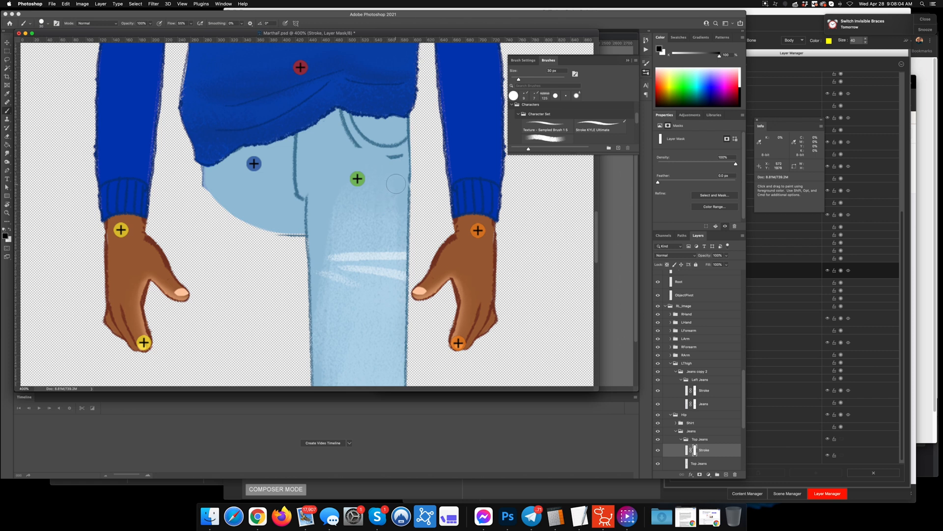
Step: Nudge the Top Jeans group in the Hip group back up 13 px
{"action": "key", "text": "v"}
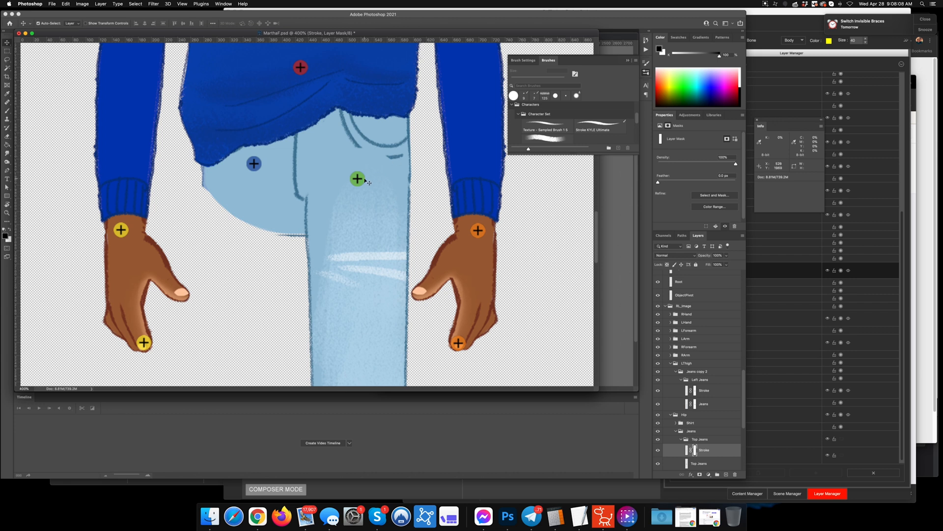
{"action": "left_click", "coordinate": [304, 166]}
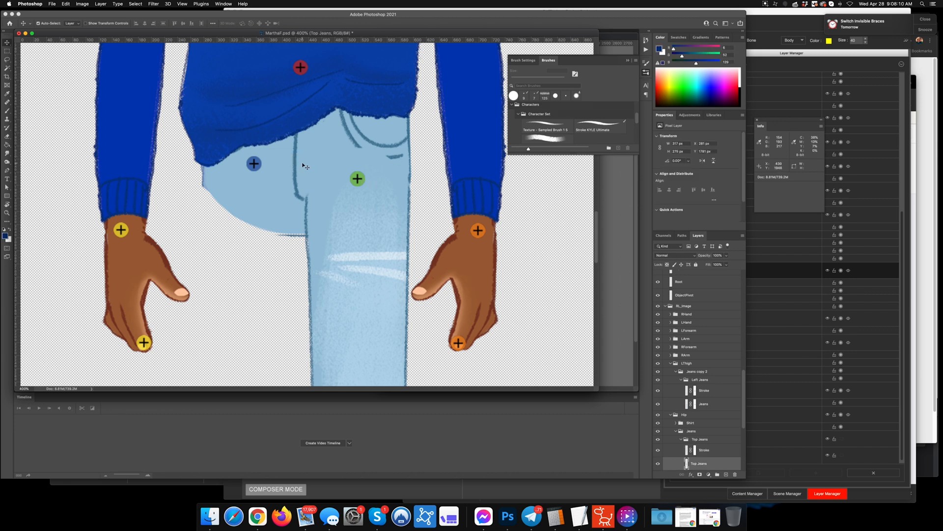
{"action": "left_click", "coordinate": [706, 441]}
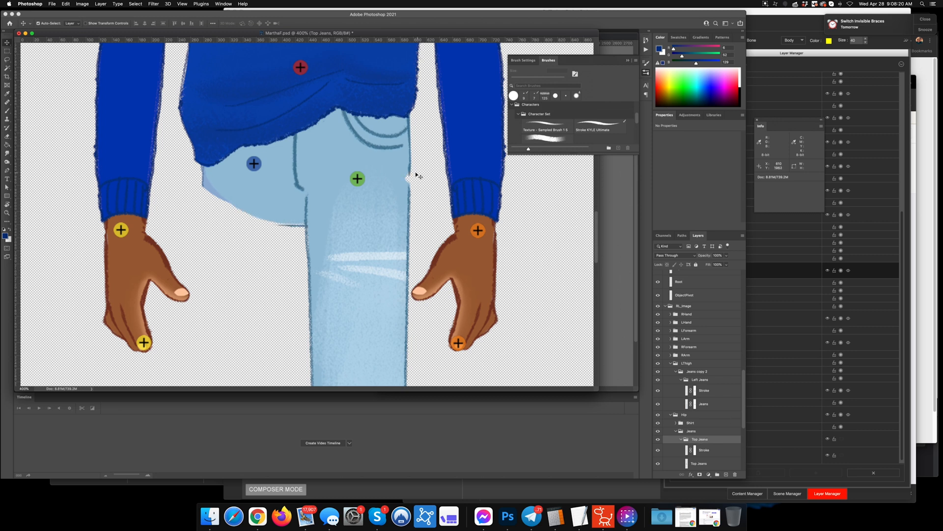
Step: Add a mask to the Top Jeans layer, hide the left thigh and round out the hip's lower edge with the sampled light blue
{"action": "left_click", "coordinate": [693, 461]}
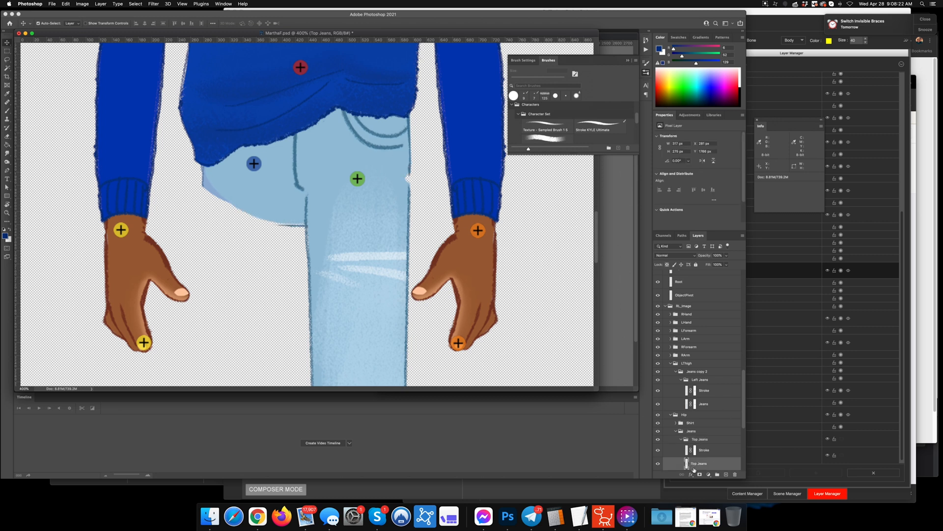
{"action": "key", "text": "b"}
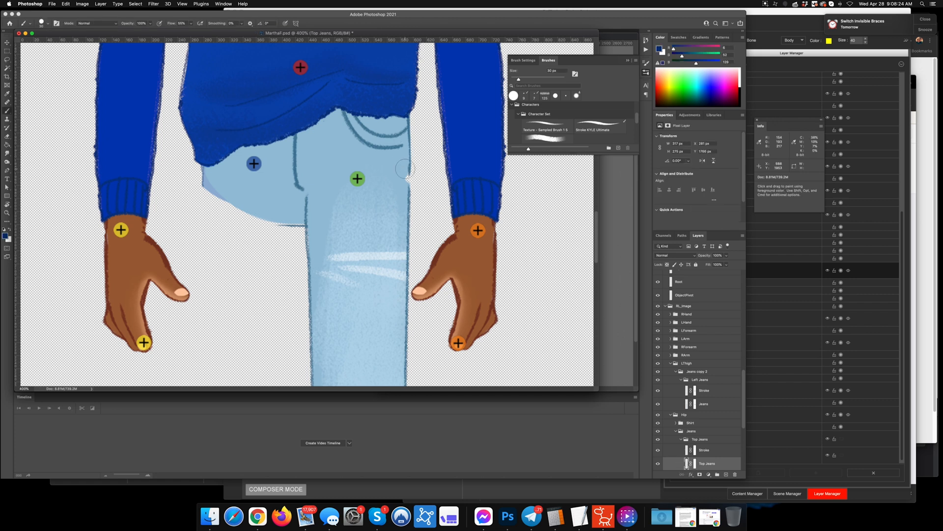
{"action": "left_click", "coordinate": [405, 163], "text": "alt"}
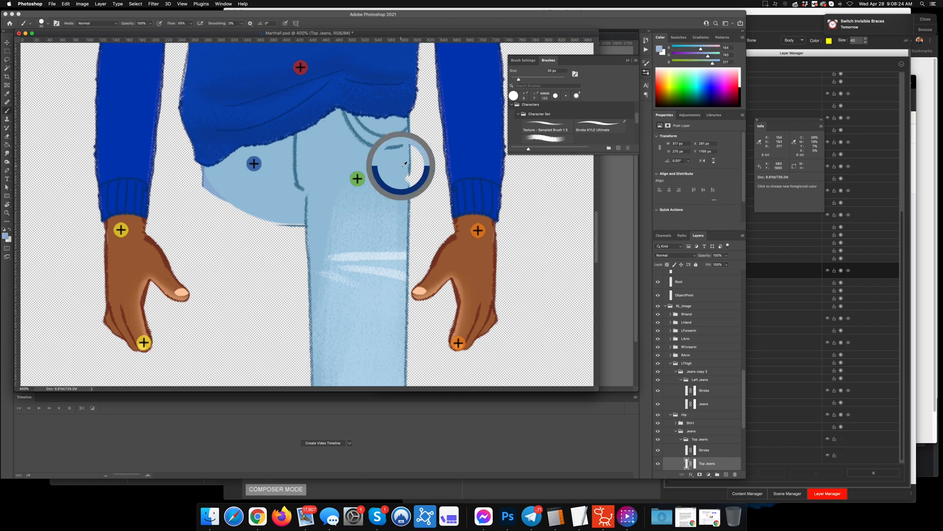
{"action": "left_click", "coordinate": [658, 371]}
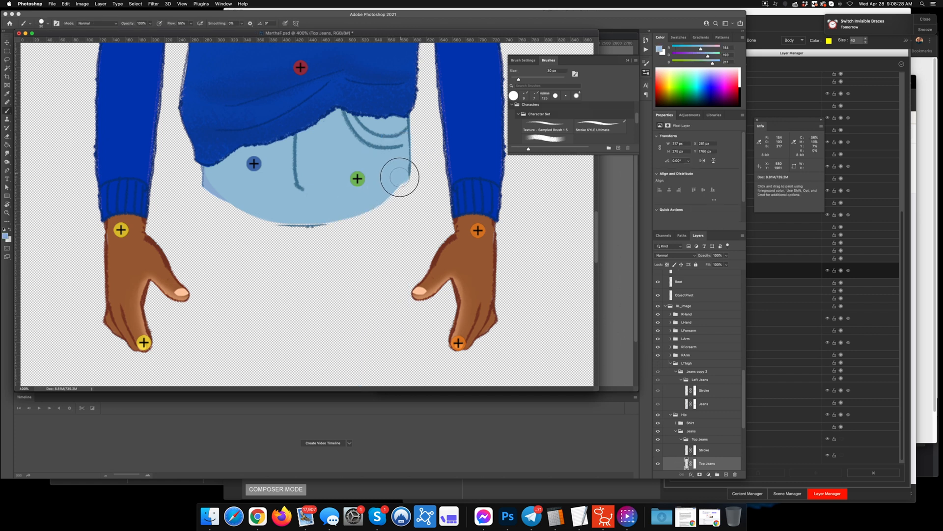
{"action": "mouse_move", "coordinate": [399, 177]}
{"action": "left_mouse_down"}
{"action": "mouse_move", "coordinate": [336, 212]}
{"action": "mouse_move", "coordinate": [252, 206]}
{"action": "left_mouse_up"}
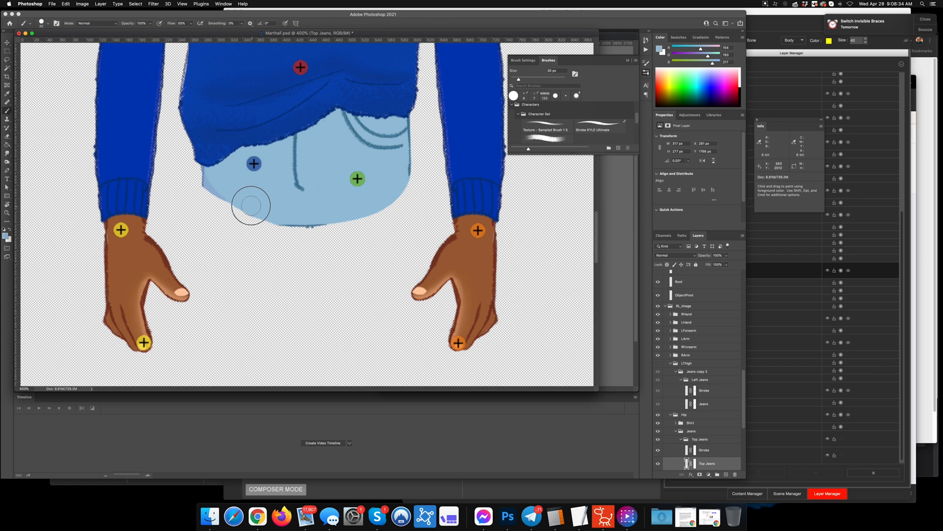
Step: Paint a 15 px darker blue shadow along the hip's lower-left edge, trim it with the sampled base blue, and show the left thigh again
{"action": "key", "text": "x"}
{"action": "left_click", "coordinate": [208, 186], "text": "alt"}
{"action": "key", "text": "bracketleft"}
{"action": "mouse_move", "coordinate": [206, 183]}
{"action": "left_mouse_down"}
{"action": "mouse_move", "coordinate": [229, 208]}
{"action": "mouse_move", "coordinate": [282, 224]}
{"action": "left_mouse_up"}
{"action": "left_click", "coordinate": [292, 210], "text": "alt"}
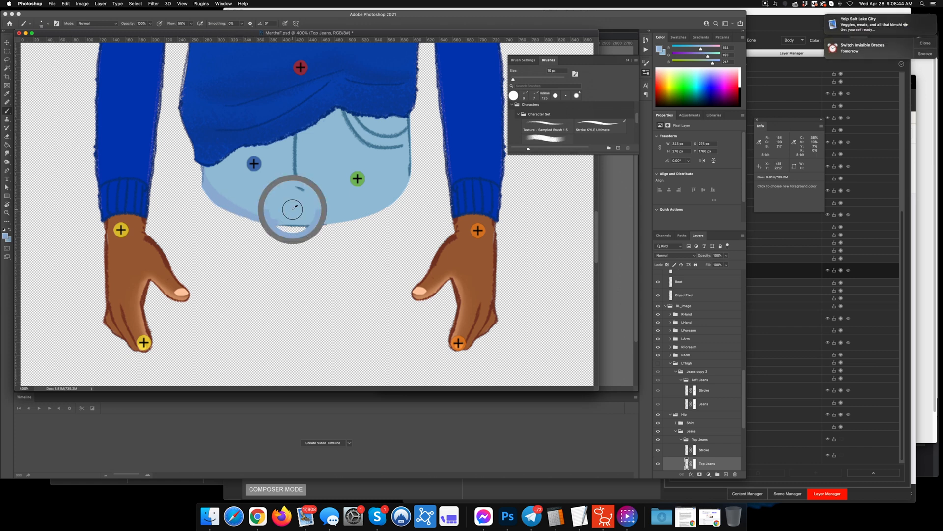
{"action": "mouse_move", "coordinate": [230, 199]}
{"action": "left_mouse_down"}
{"action": "mouse_move", "coordinate": [284, 221]}
{"action": "mouse_move", "coordinate": [236, 197]}
{"action": "mouse_move", "coordinate": [295, 224]}
{"action": "left_mouse_up"}
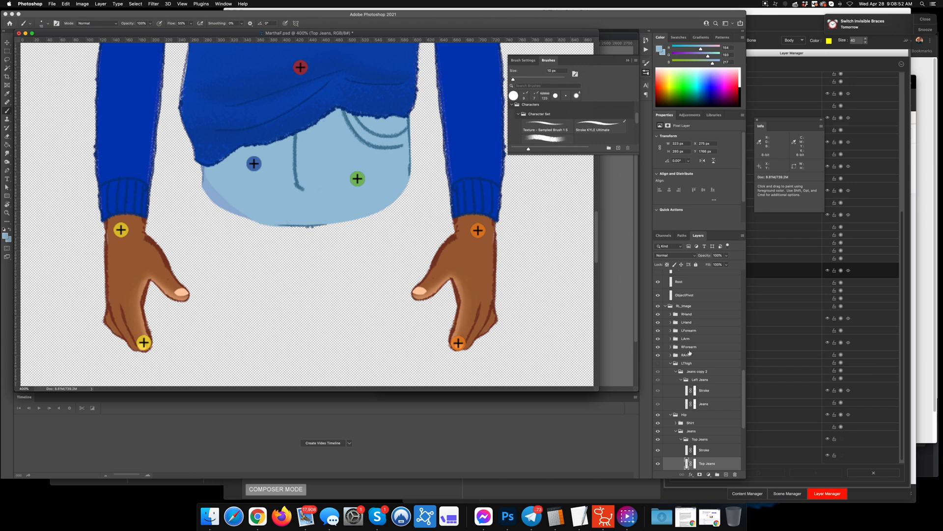
{"action": "left_click", "coordinate": [676, 432]}
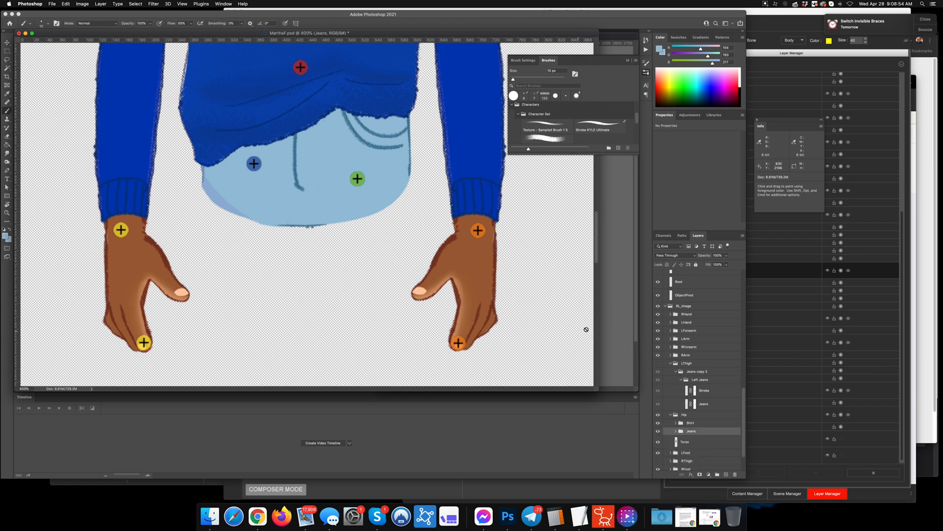
{"action": "left_click", "coordinate": [658, 364]}
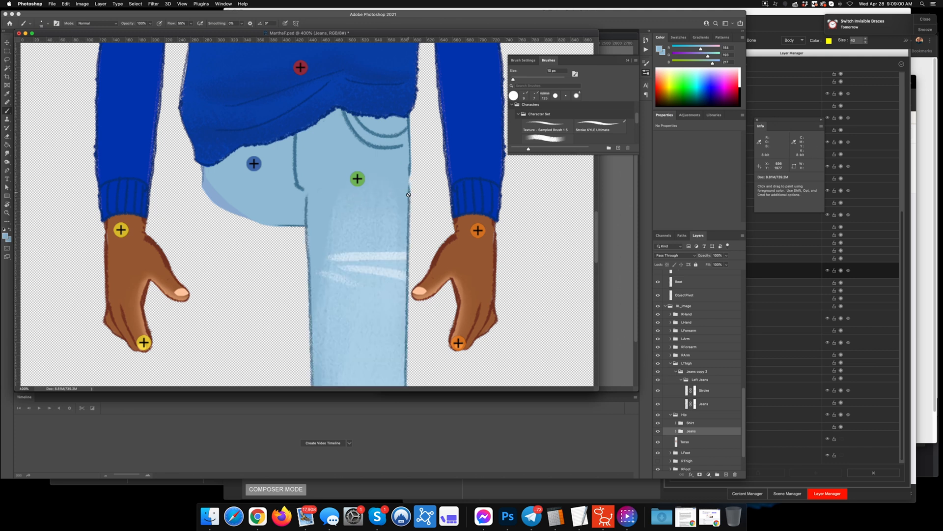
Step: Touch up the outer and inner outlines of the left thigh on the Left Jeans Stroke layer with a small brush, sampled outline blue and 48% smoothing
{"action": "key", "text": "v"}
{"action": "left_click", "coordinate": [407, 195]}
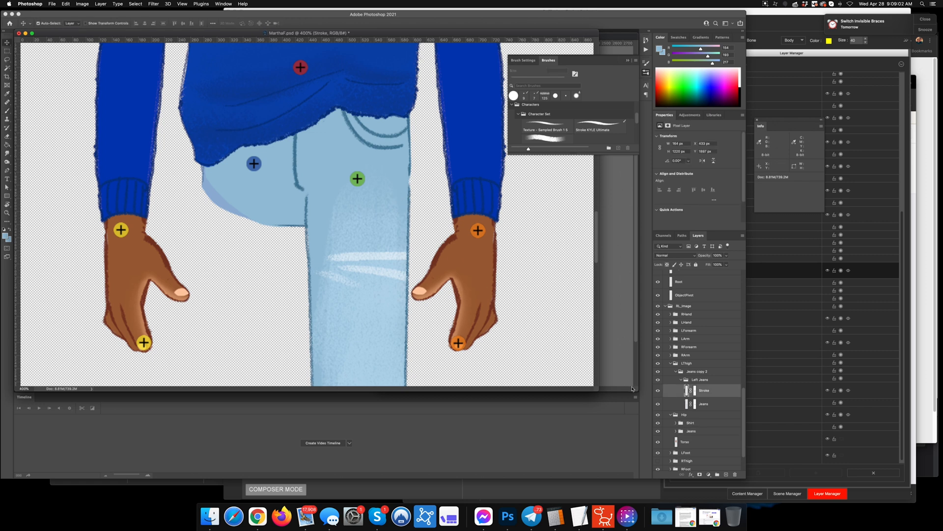
{"action": "key", "text": "b"}
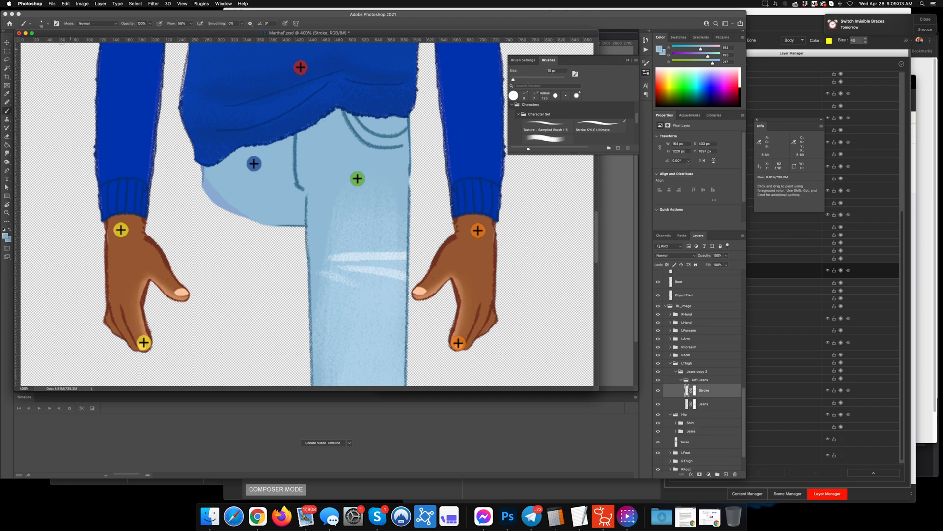
{"action": "left_click", "coordinate": [47, 24]}
{"action": "left_click", "coordinate": [27, 87]}
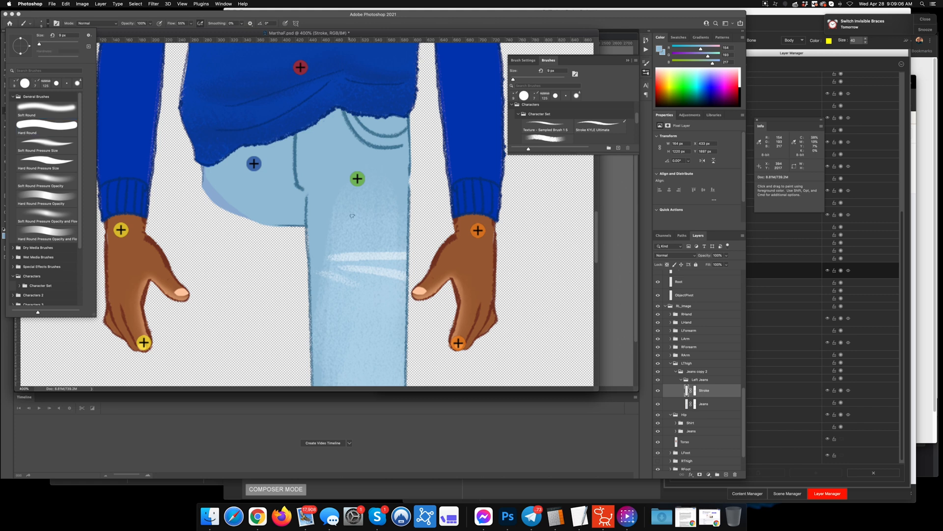
{"action": "left_click", "coordinate": [408, 182]}
{"action": "left_click", "coordinate": [410, 169], "text": "alt"}
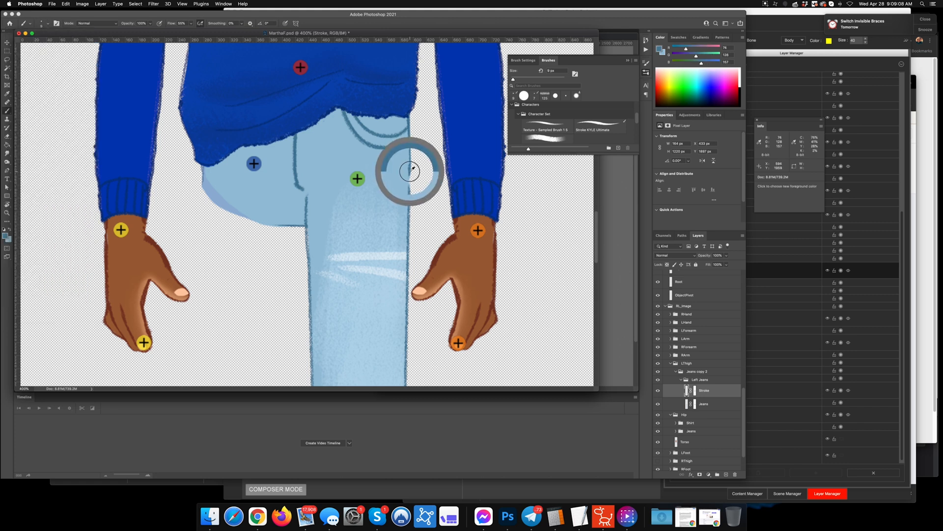
{"action": "mouse_move", "coordinate": [409, 184]}
{"action": "left_mouse_down"}
{"action": "mouse_move", "coordinate": [405, 173]}
{"action": "mouse_move", "coordinate": [411, 196]}
{"action": "mouse_move", "coordinate": [404, 177]}
{"action": "left_mouse_up"}
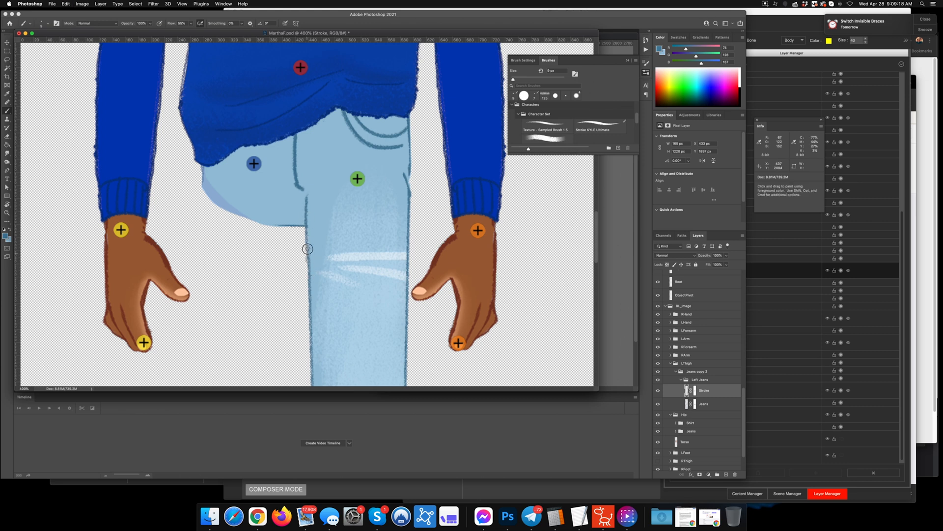
{"action": "left_click", "coordinate": [241, 24]}
{"action": "left_click_drag", "start_coordinate": [306, 208], "coordinate": [313, 298]}
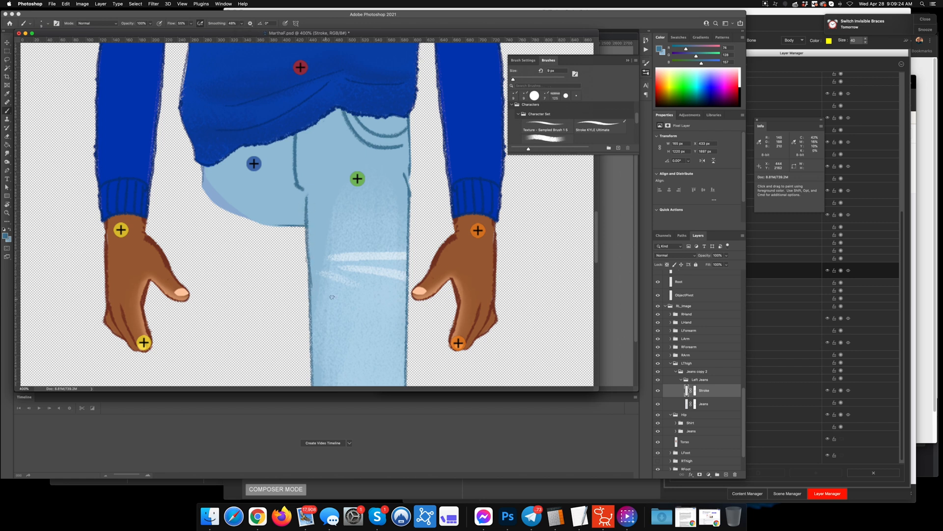
Step: Convert the Jeans copy 2 group into a smart object, and the Hip group's Shirt, Jeans and Torso into another single smart object
{"action": "left_click", "coordinate": [682, 372]}
{"action": "right_click", "coordinate": [700, 372]}
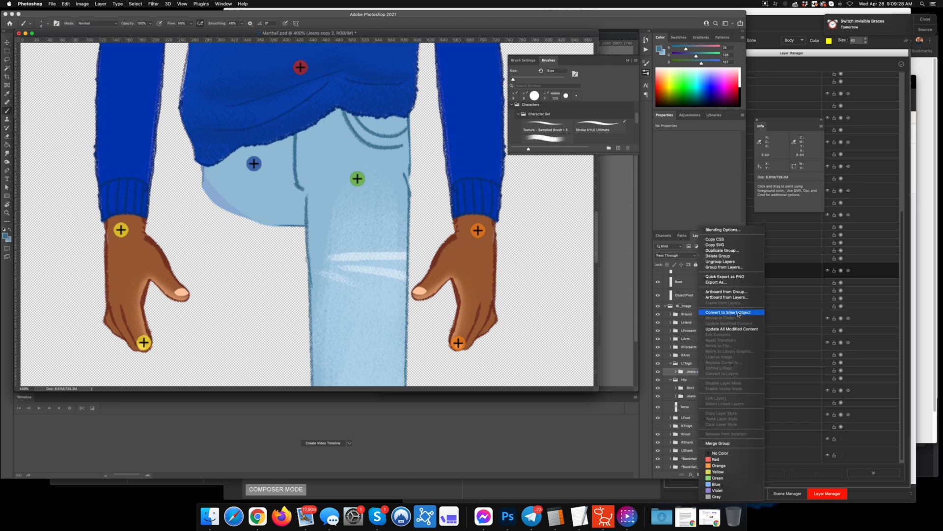
{"action": "left_click", "coordinate": [739, 313]}
{"action": "left_click", "coordinate": [692, 394]}
{"action": "left_click", "coordinate": [685, 412], "text": "shift"}
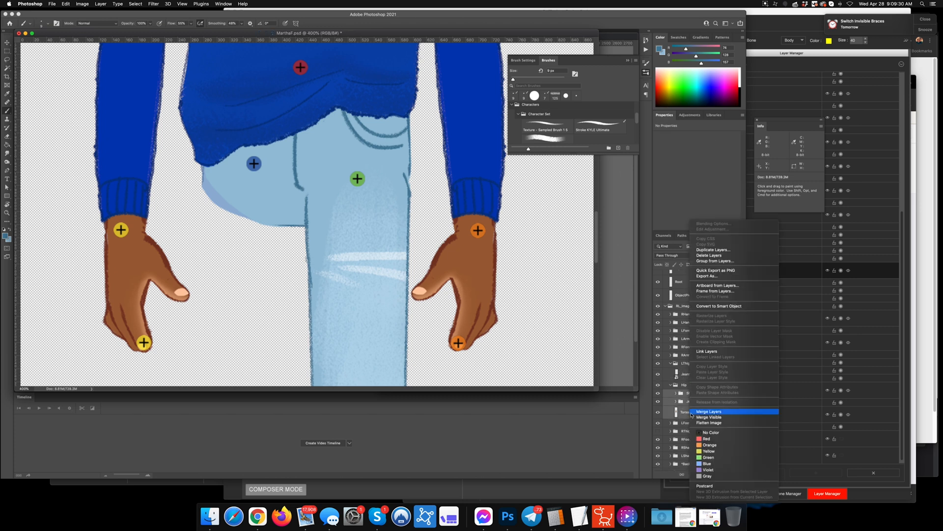
{"action": "right_click", "coordinate": [688, 412]}
{"action": "left_click", "coordinate": [721, 307]}
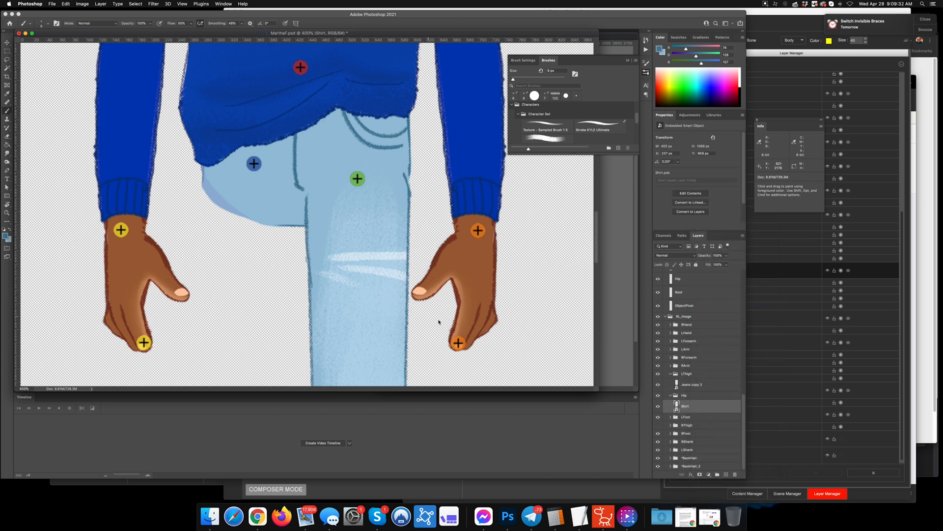
Step: Switch to Cartoon Animator and swing the character's left foot up and across to test how the thigh bends at the hip
{"action": "left_click", "coordinate": [595, 523]}
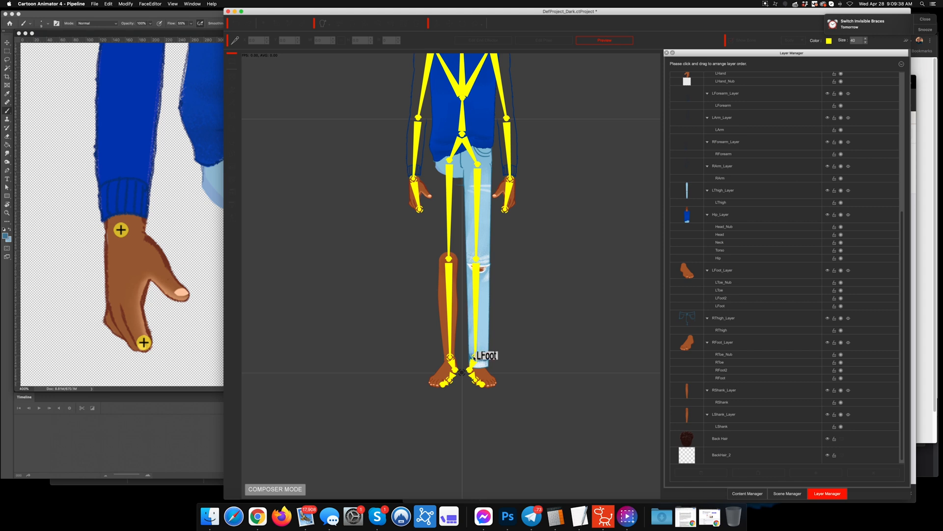
{"action": "left_click_drag", "start_coordinate": [484, 366], "coordinate": [348, 210]}
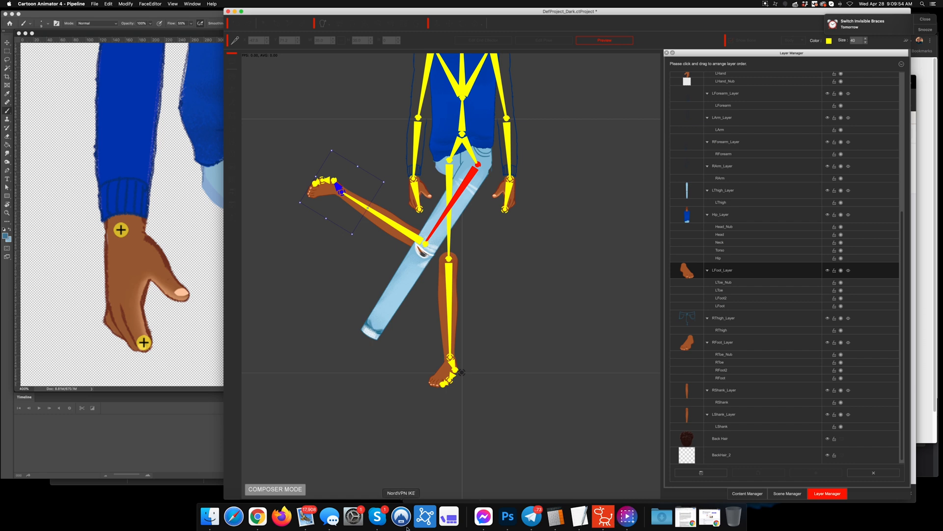
Step: Return to Photoshop and undo the smart object conversions of the hip and left thigh artwork
{"action": "left_click", "coordinate": [508, 516]}
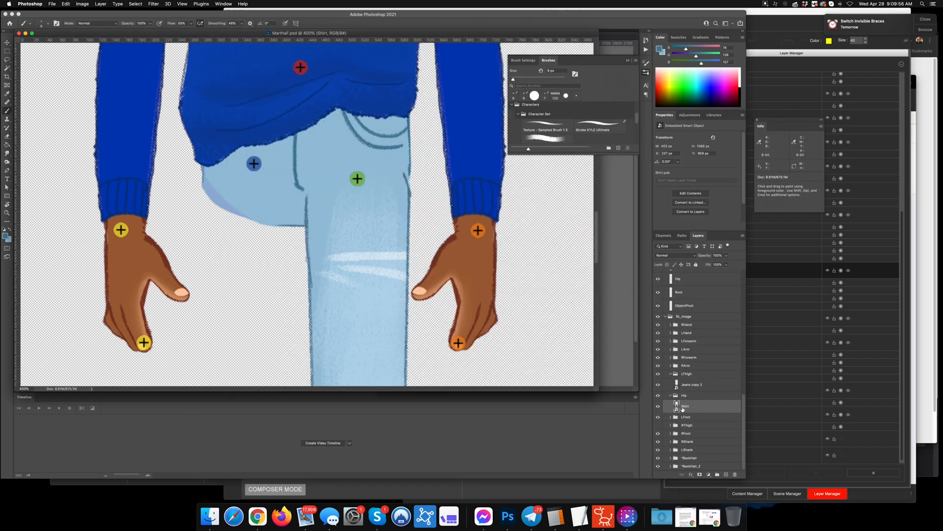
{"action": "key", "text": "super+z"}
{"action": "key", "text": "super+z"}
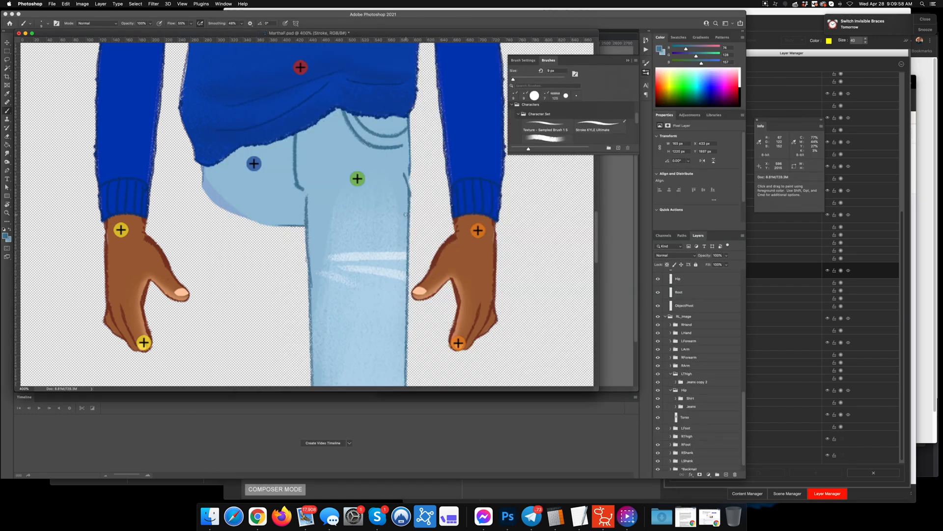
Step: Hide the left thigh jeans and touch up the hip's lower fill on the Top Jeans layer with a 45 px brush in the sampled light blue
{"action": "left_click", "coordinate": [658, 381]}
{"action": "left_click", "coordinate": [392, 192], "text": "super"}
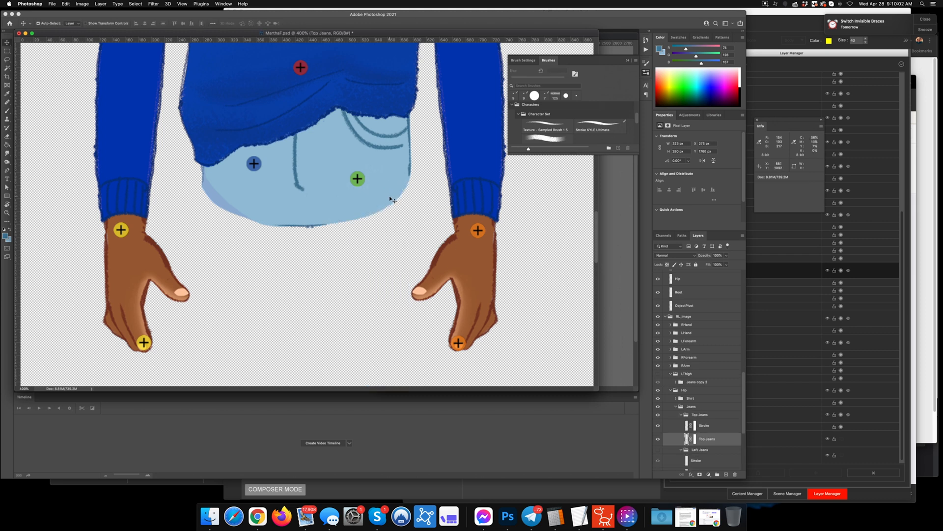
{"action": "left_click", "coordinate": [392, 191], "text": "alt"}
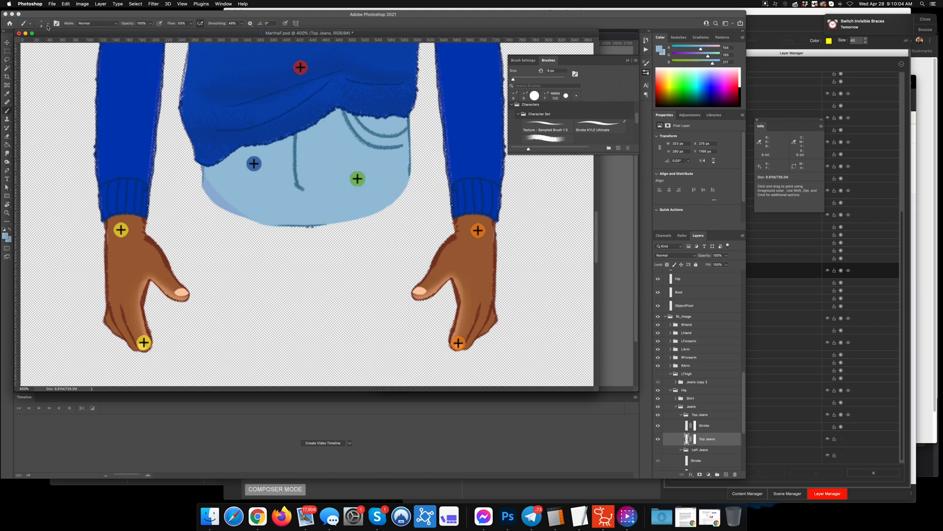
{"action": "left_click", "coordinate": [47, 24]}
{"action": "left_click", "coordinate": [35, 82]}
{"action": "left_click", "coordinate": [380, 188]}
{"action": "key", "text": "bracketright"}
{"action": "key", "text": "bracketright"}
{"action": "key", "text": "bracketright"}
{"action": "key", "text": "bracketright"}
{"action": "key", "text": "bracketright"}
{"action": "key", "text": "bracketright"}
{"action": "key", "text": "bracketright"}
{"action": "left_click_drag", "start_coordinate": [379, 201], "coordinate": [321, 210]}
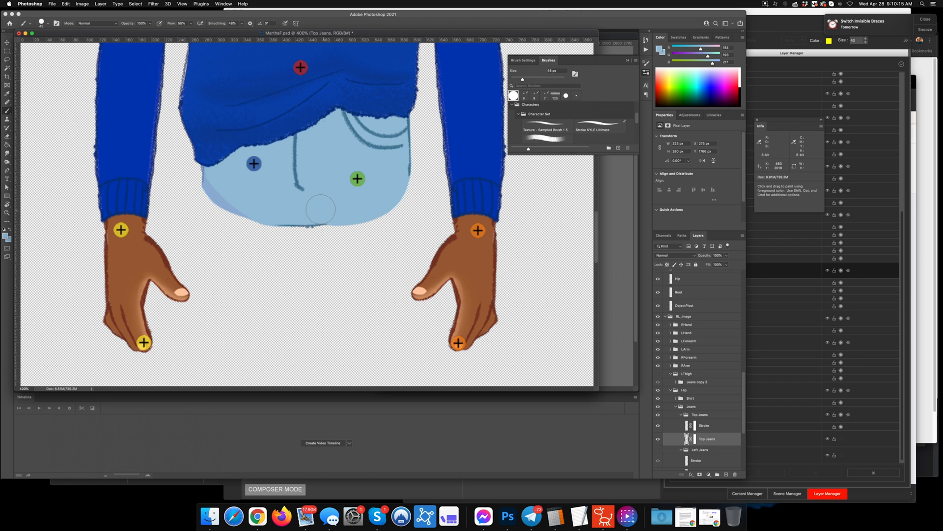
Step: Check the Left Jeans group's visibility, and delete the Left Jeans and Right Jeans groups from the Hip group's Jeans folder
{"action": "left_click", "coordinate": [688, 426]}
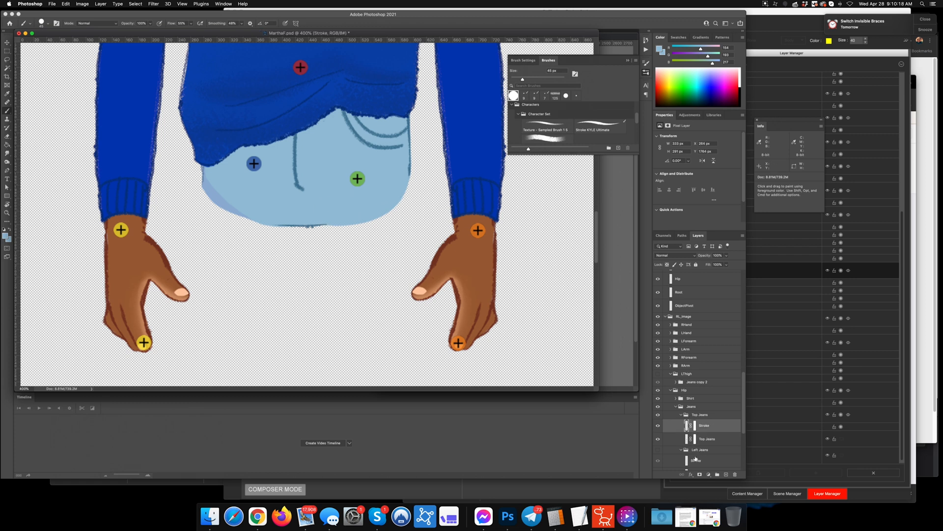
{"action": "scroll", "coordinate": [695, 458], "scroll_direction": "down", "scroll_amount": 3}
{"action": "left_click", "coordinate": [659, 404]}
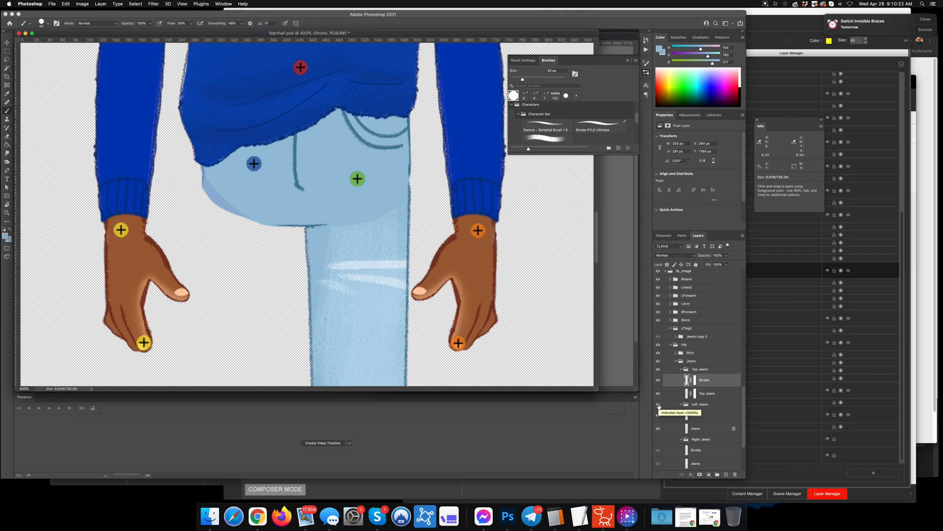
{"action": "left_click", "coordinate": [658, 405]}
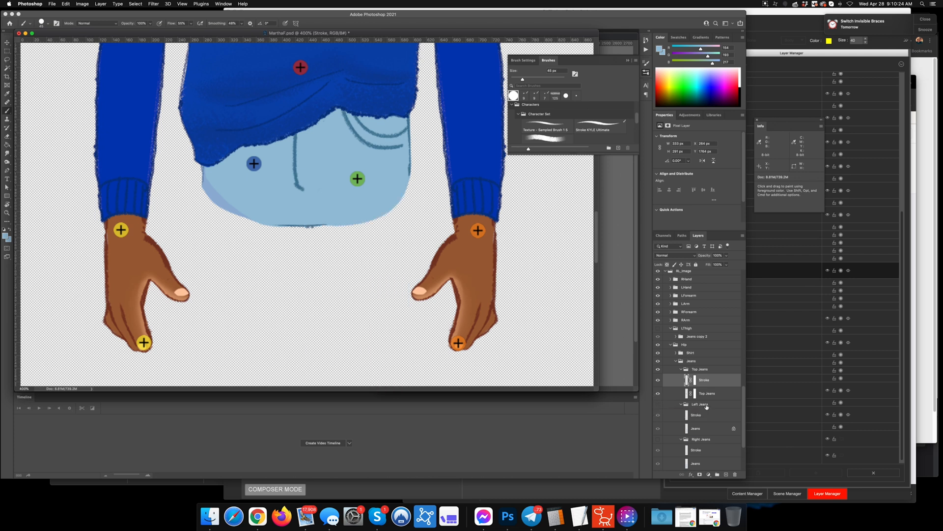
{"action": "left_click", "coordinate": [693, 405]}
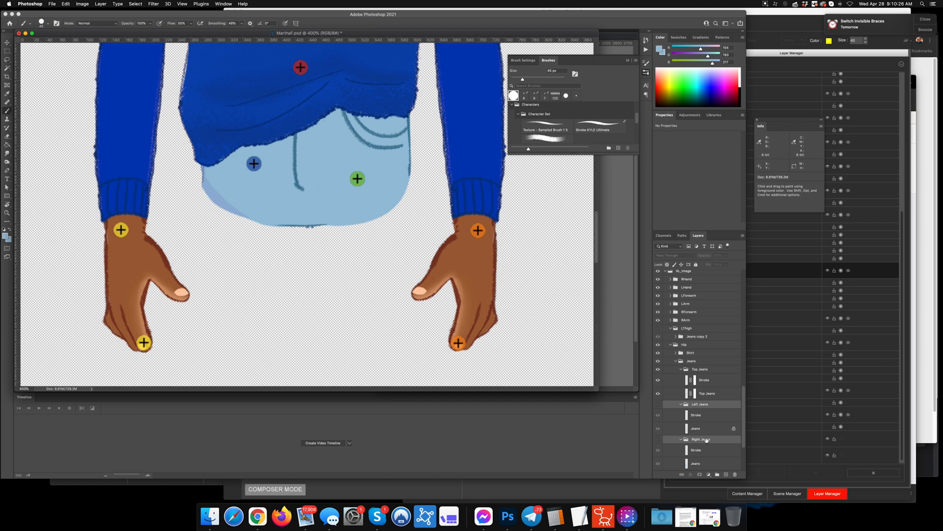
{"action": "key", "text": "Delete"}
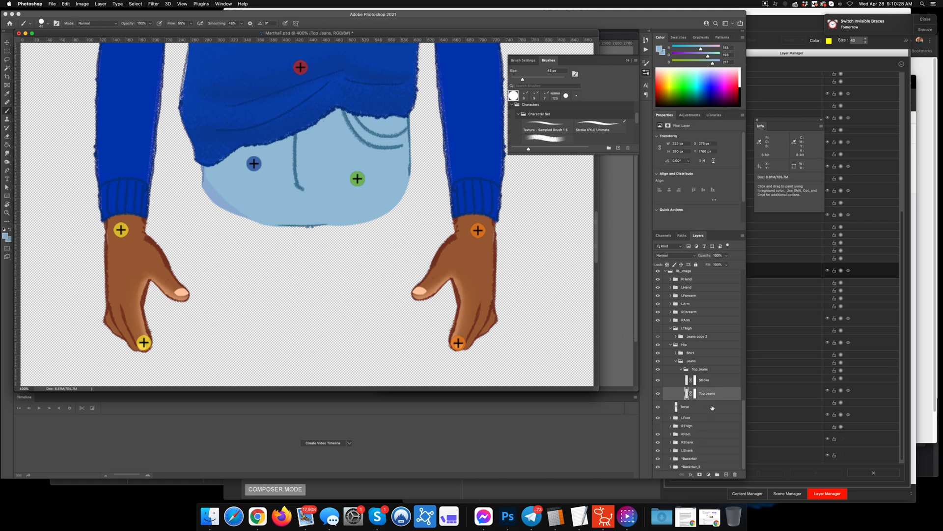
Step: Move the Stroke and Top Jeans layers directly into the Hip group and delete the emptied Jeans group
{"action": "left_click", "coordinate": [704, 379], "text": "shift"}
{"action": "left_click_drag", "start_coordinate": [704, 379], "coordinate": [701, 364]}
{"action": "left_click", "coordinate": [694, 389]}
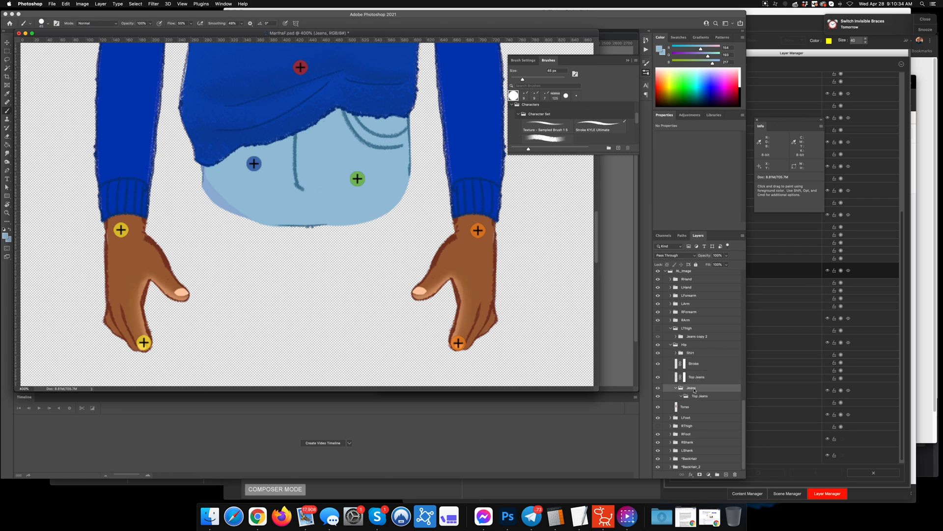
{"action": "key", "text": "Delete"}
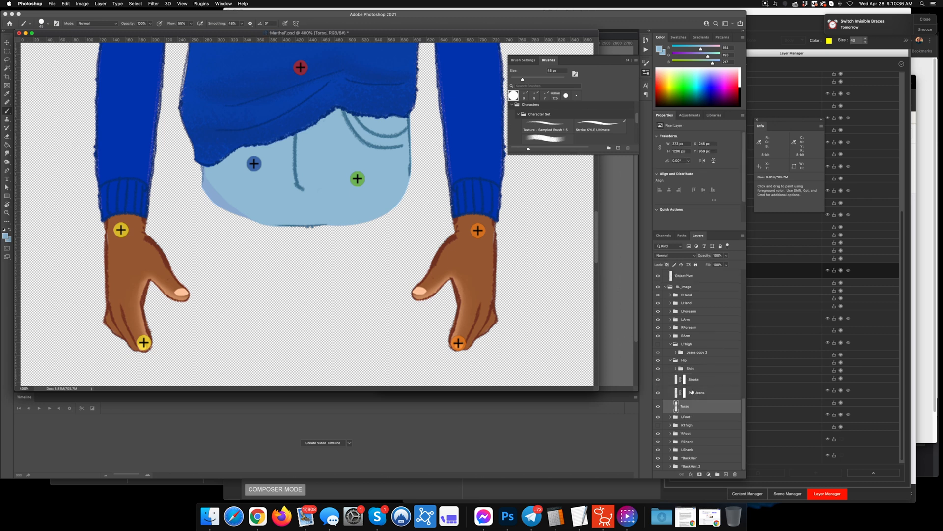
Step: Paint an outline along the hip's curved lower edge below the pocket on the Stroke layer, using a small brush and the sampled outline blue
{"action": "left_click", "coordinate": [676, 379]}
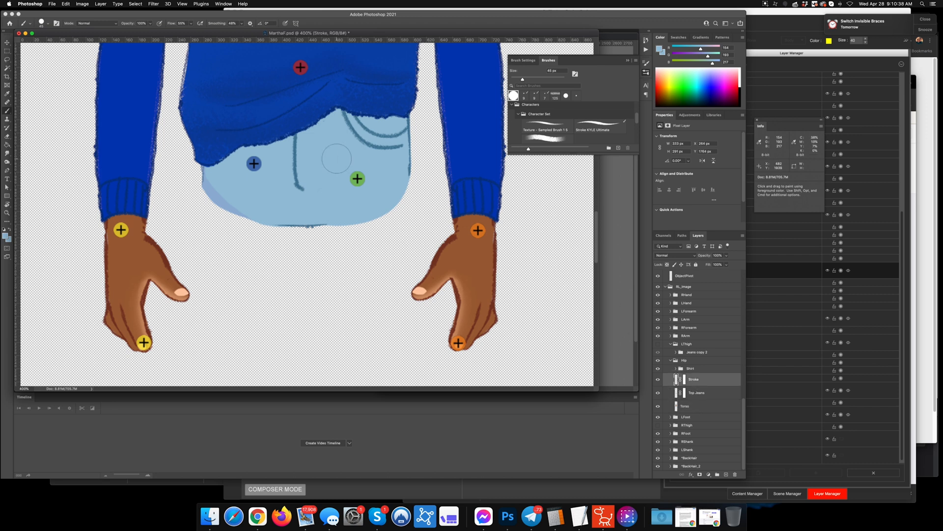
{"action": "left_click", "coordinate": [44, 23]}
{"action": "left_click", "coordinate": [25, 82]}
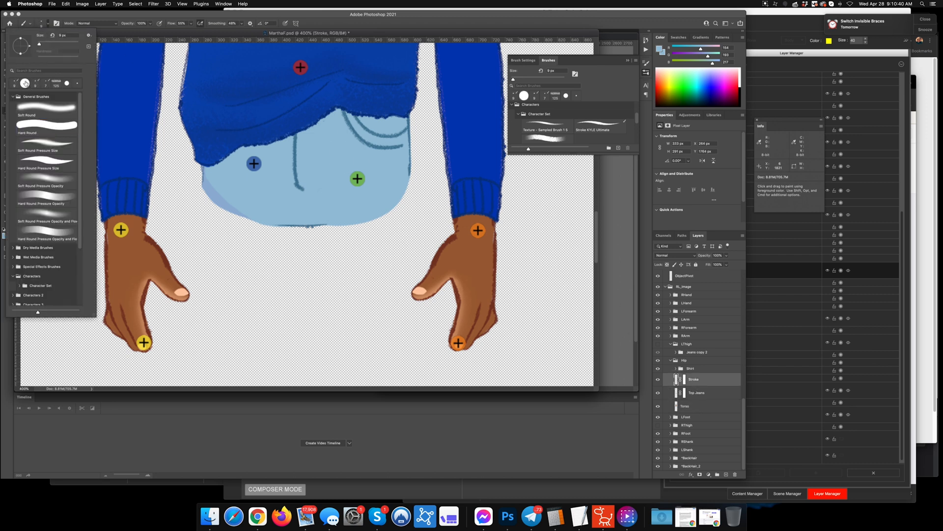
{"action": "left_click", "coordinate": [409, 174]}
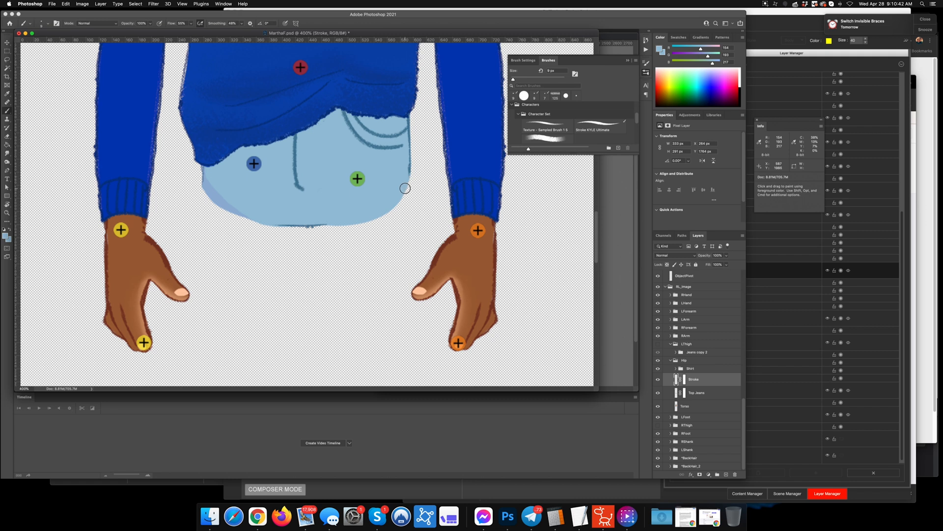
{"action": "left_click", "coordinate": [397, 146], "text": "alt"}
{"action": "left_click_drag", "start_coordinate": [397, 145], "coordinate": [412, 172]}
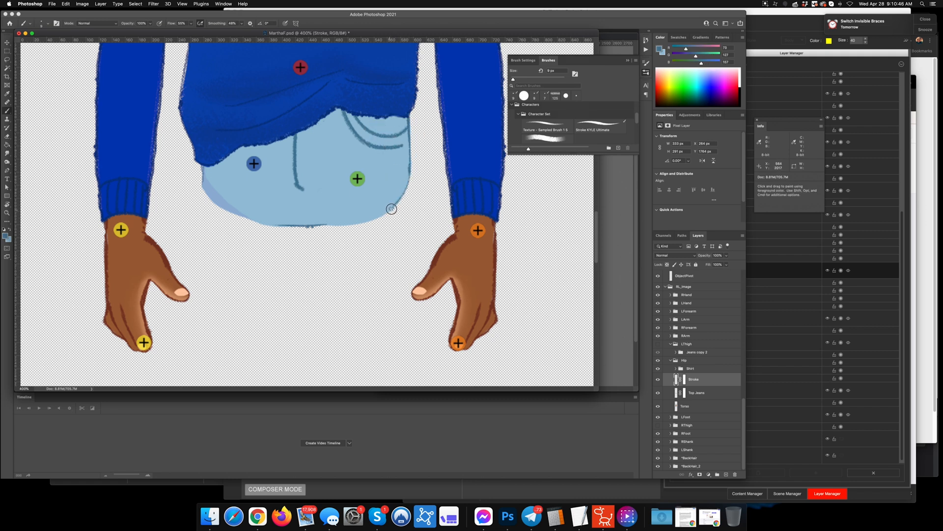
{"action": "left_click_drag", "start_coordinate": [392, 209], "coordinate": [413, 151]}
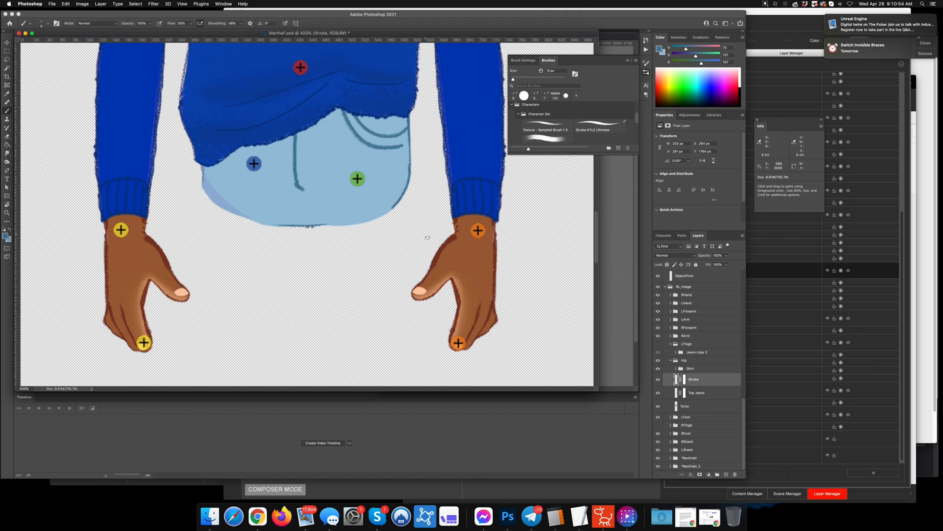
Step: Show the left thigh, convert the Hip group's contents and the Jeans copy 2 group into separate smart objects, and save the file
{"action": "left_click", "coordinate": [689, 369]}
{"action": "right_click", "coordinate": [694, 368]}
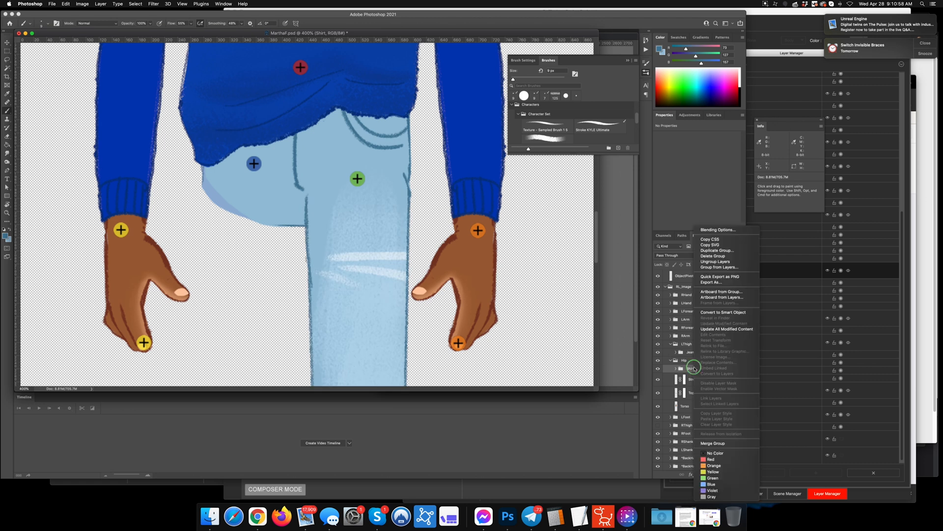
{"action": "left_click", "coordinate": [687, 362]}
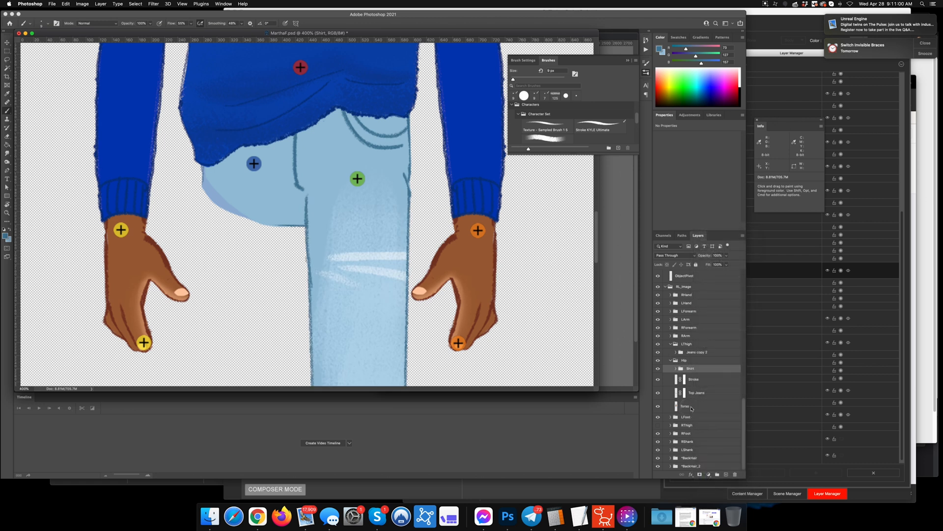
{"action": "left_click", "coordinate": [692, 407], "text": "shift"}
{"action": "right_click", "coordinate": [692, 408]}
{"action": "left_click", "coordinate": [735, 305]}
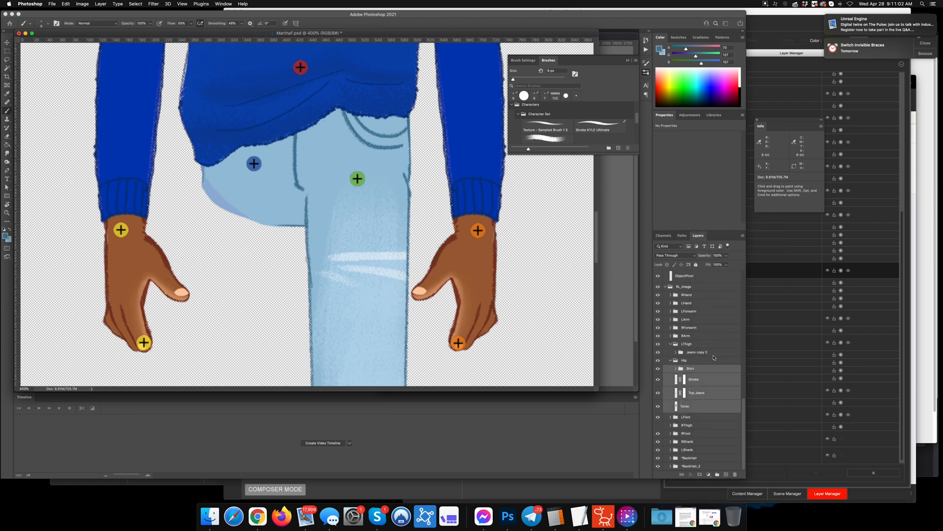
{"action": "right_click", "coordinate": [696, 386]}
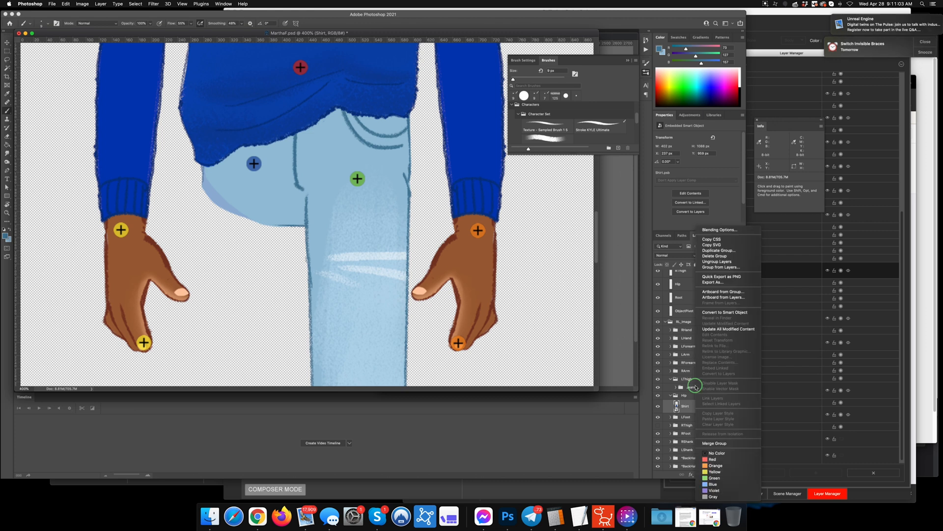
{"action": "left_click", "coordinate": [725, 312]}
{"action": "key", "text": "super+s"}
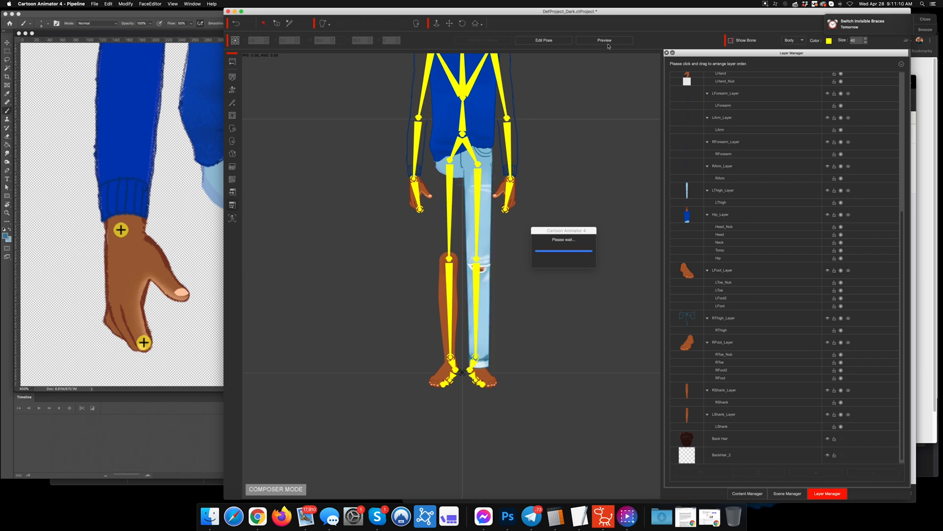
Step: Preview the character in Cartoon Animator and swing the left leg to both sides to test the hip joint
{"action": "left_click", "coordinate": [615, 44]}
{"action": "left_click_drag", "start_coordinate": [475, 368], "coordinate": [260, 149]}
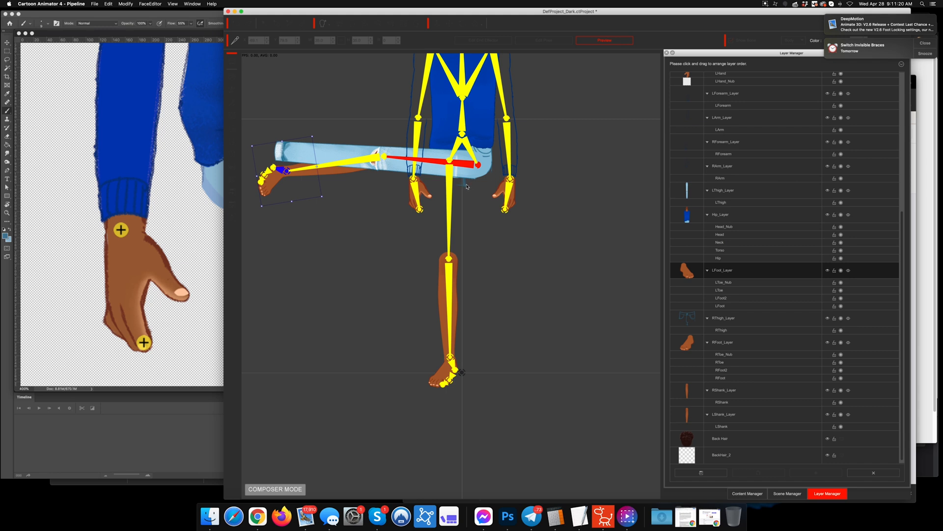
{"action": "left_click_drag", "start_coordinate": [287, 172], "coordinate": [599, 183]}
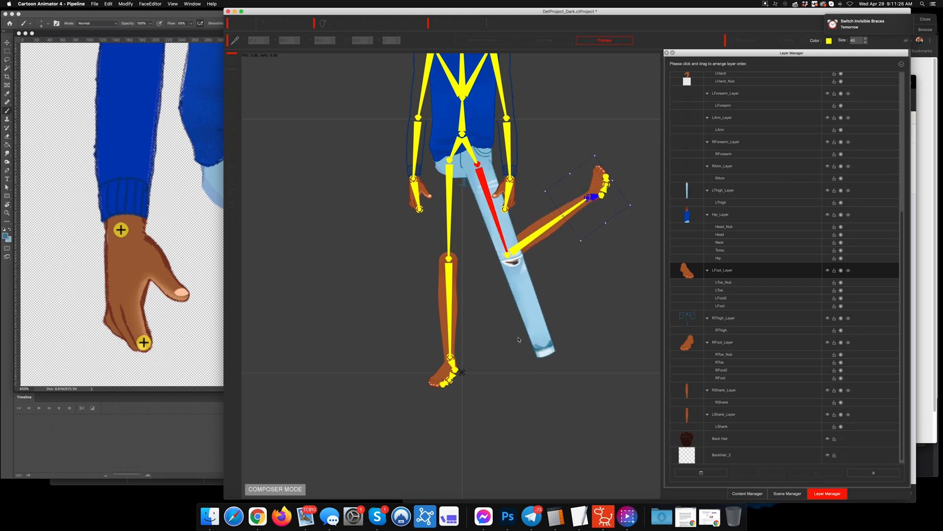
Step: Go back to Photoshop and undo the latest smart object conversions of the Hip contents and left thigh jeans
{"action": "left_click", "coordinate": [507, 515]}
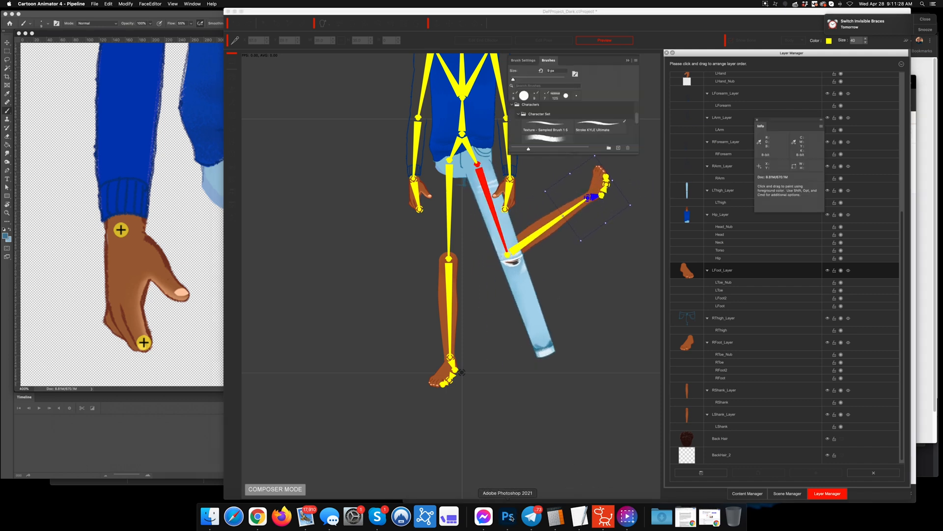
{"action": "key", "text": "super+z"}
{"action": "key", "text": "super+z"}
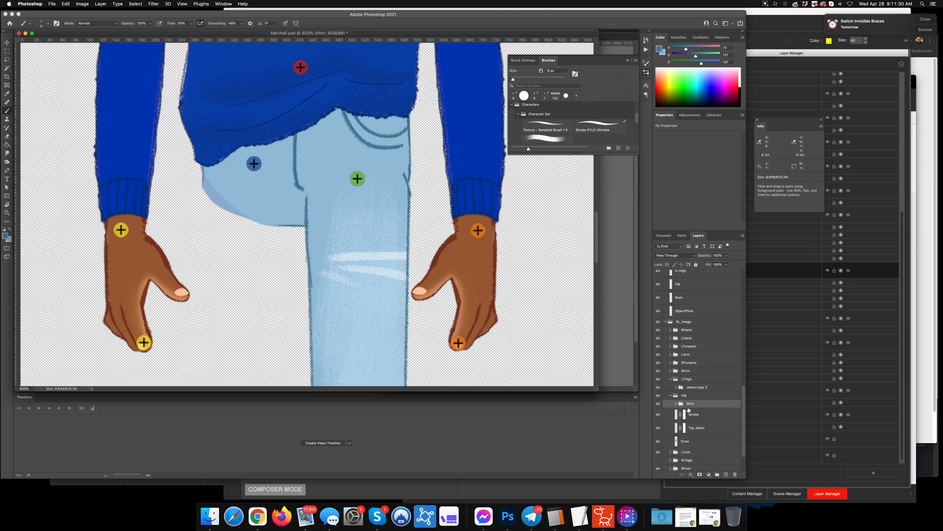
Step: Hide the left thigh and examine the Hip group's Shirt, Stroke, Top Jeans and Torso artwork by toggling each one's visibility
{"action": "scroll", "coordinate": [690, 408], "scroll_direction": "down", "scroll_amount": 3}
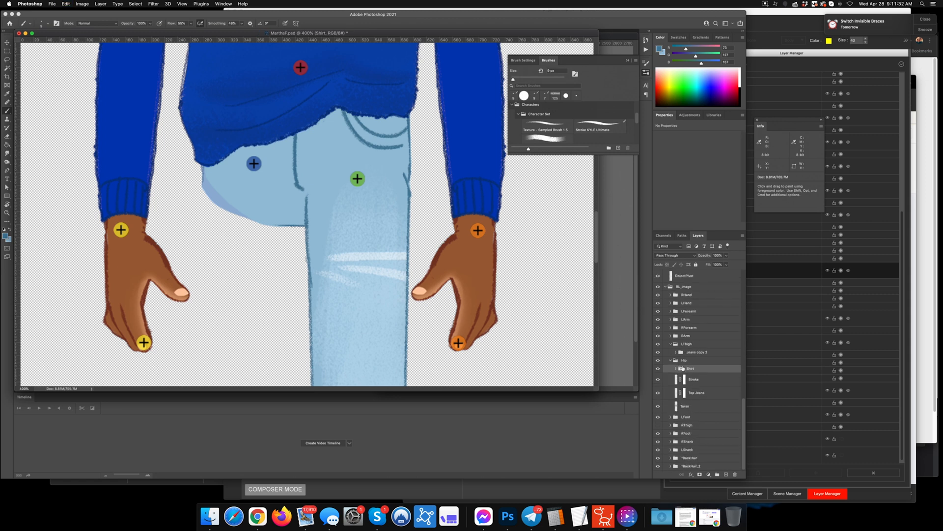
{"action": "left_click", "coordinate": [658, 352]}
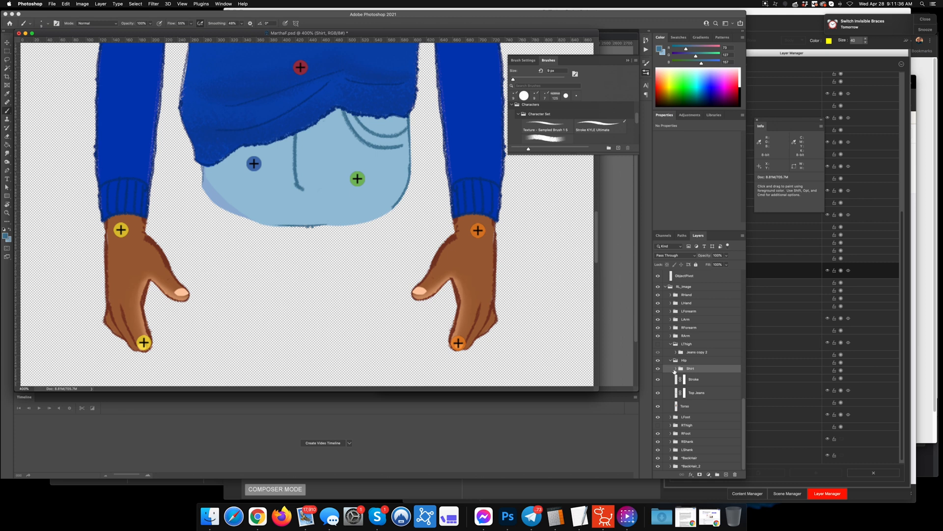
{"action": "left_click", "coordinate": [658, 369]}
{"action": "left_click", "coordinate": [658, 369]}
{"action": "left_click", "coordinate": [658, 380]}
{"action": "left_click", "coordinate": [658, 380]}
{"action": "left_click", "coordinate": [659, 393]}
{"action": "left_click", "coordinate": [659, 393]}
{"action": "left_click", "coordinate": [658, 406]}
{"action": "left_click", "coordinate": [658, 407]}
Step: Show the RThigh group and delete the Top Jeans and Left Jeans groups from its Jeans copy group
{"action": "left_click", "coordinate": [673, 361]}
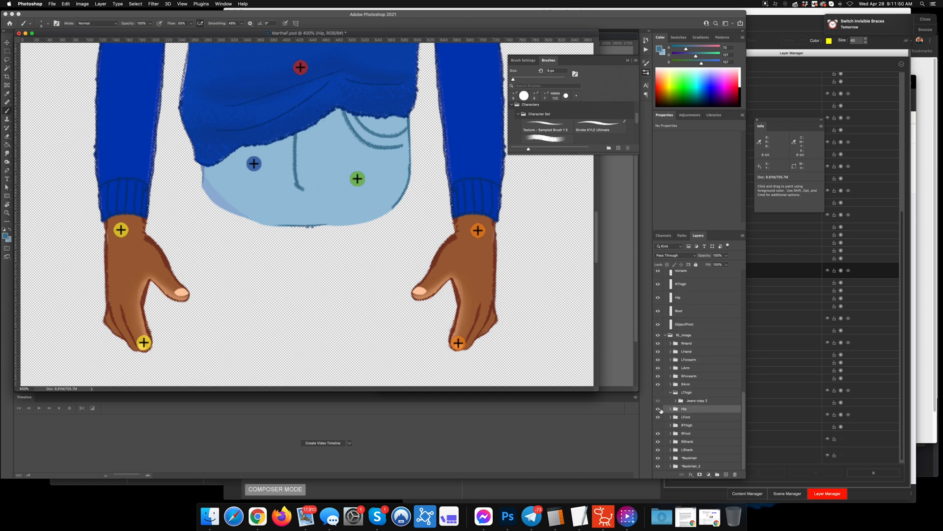
{"action": "left_click", "coordinate": [658, 425]}
{"action": "left_click", "coordinate": [671, 425]}
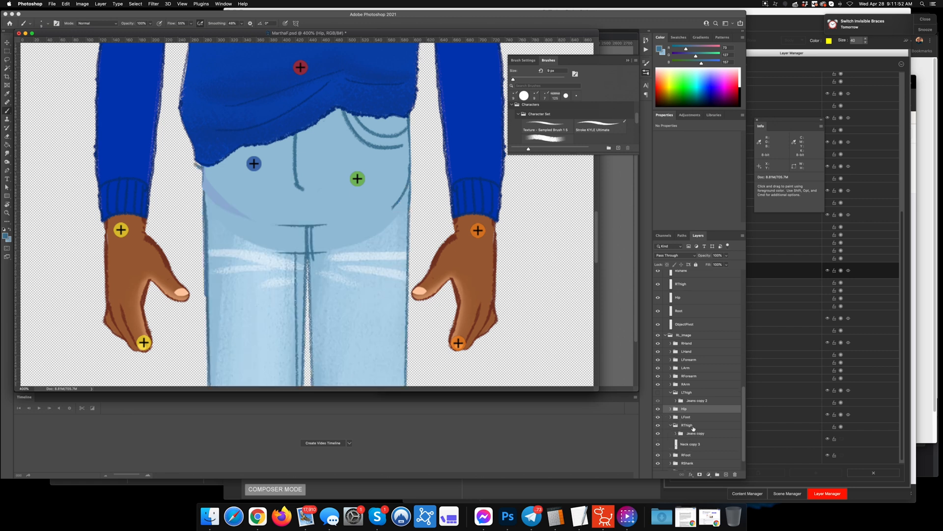
{"action": "left_click", "coordinate": [676, 411]}
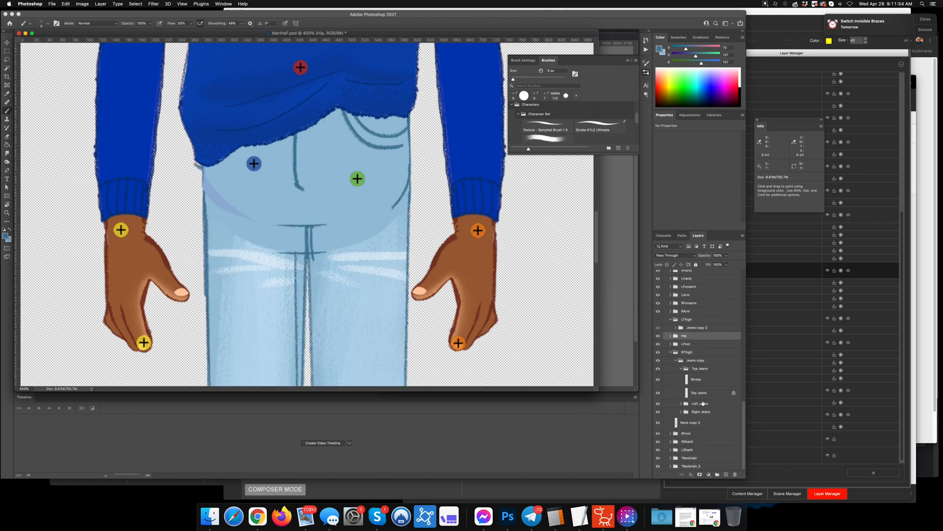
{"action": "left_click", "coordinate": [701, 370]}
{"action": "key", "text": "Delete"}
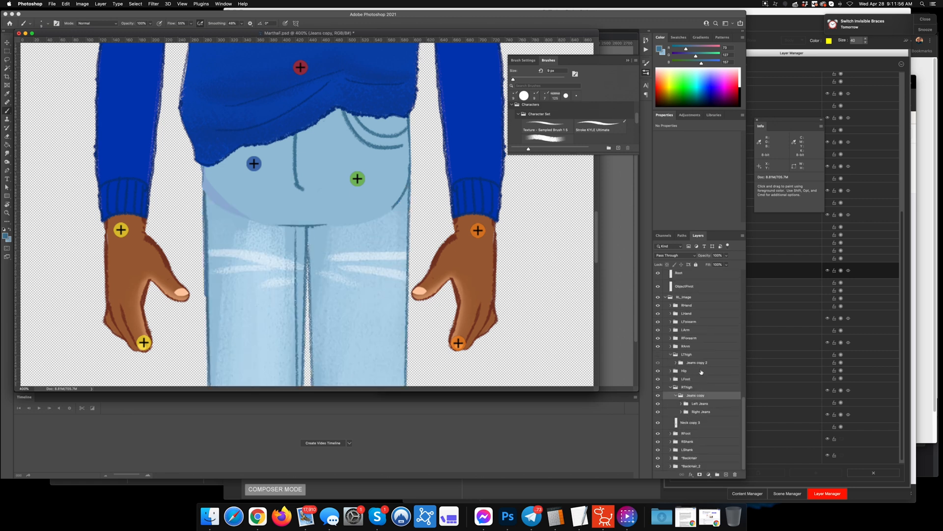
{"action": "left_click", "coordinate": [696, 406]}
{"action": "key", "text": "Delete"}
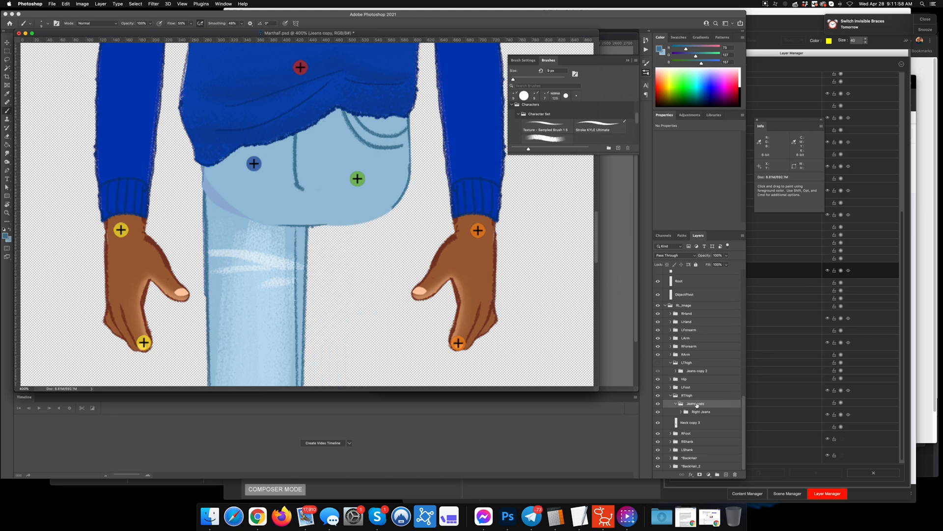
{"action": "left_click", "coordinate": [670, 396]}
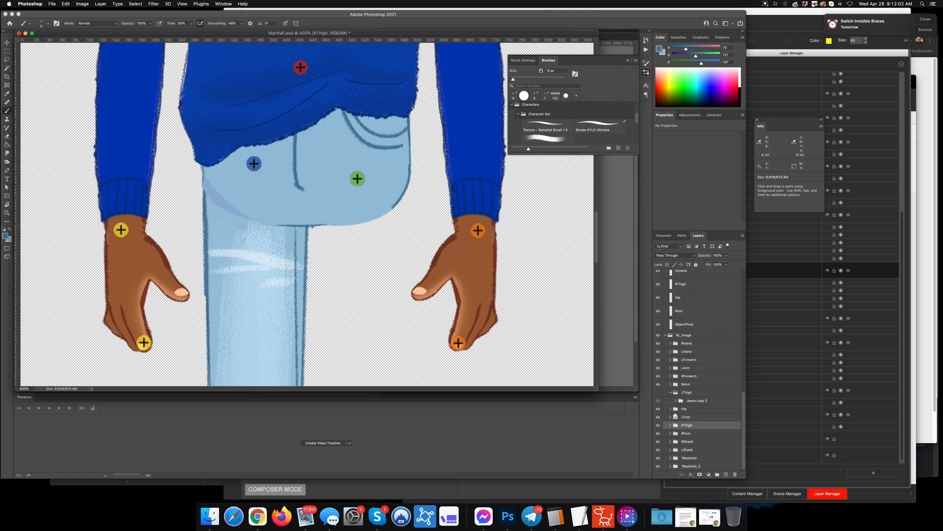
Step: Show the left thigh and move the RThigh group above LThigh in the layer order
{"action": "left_click", "coordinate": [658, 392]}
{"action": "left_click", "coordinate": [671, 408]}
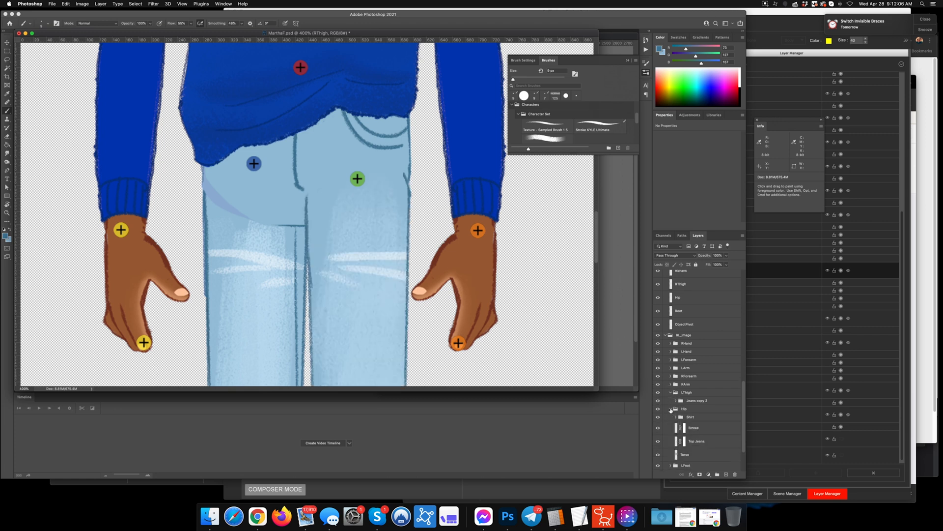
{"action": "scroll", "coordinate": [689, 418], "scroll_direction": "down", "scroll_amount": 2}
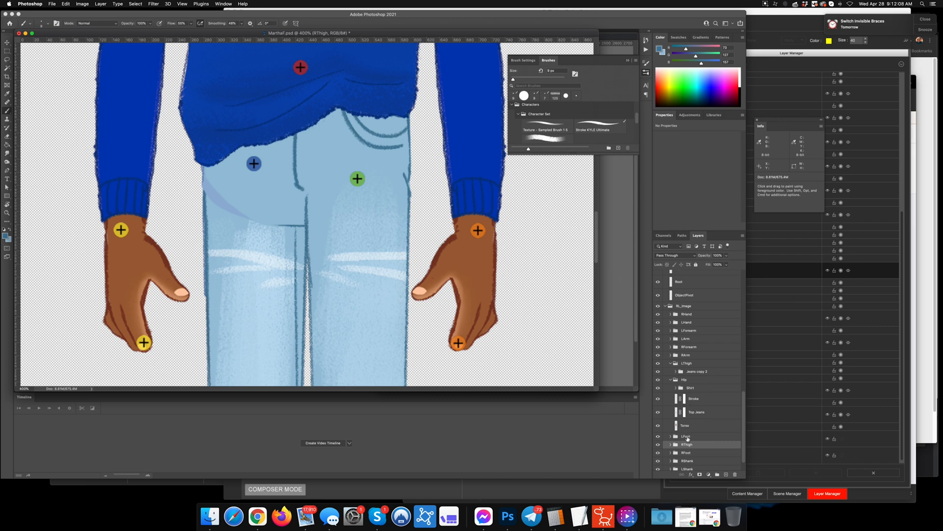
{"action": "left_click_drag", "start_coordinate": [688, 444], "coordinate": [690, 359]}
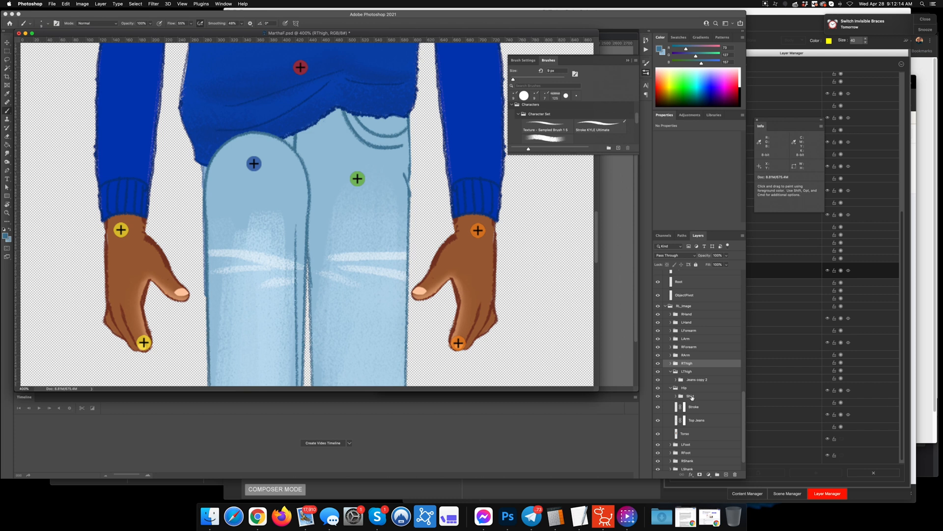
Step: Convert the Hip group's contents and the left thigh's Jeans copy 2 group into separate smart objects, and save the file
{"action": "left_click", "coordinate": [691, 396]}
{"action": "left_click", "coordinate": [689, 435], "text": "shift"}
{"action": "right_click", "coordinate": [688, 435]}
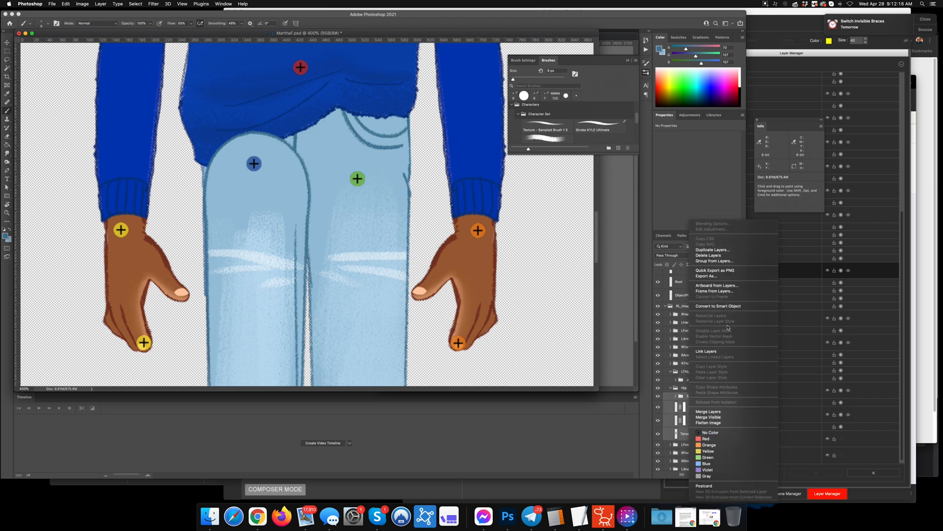
{"action": "left_click", "coordinate": [708, 305]}
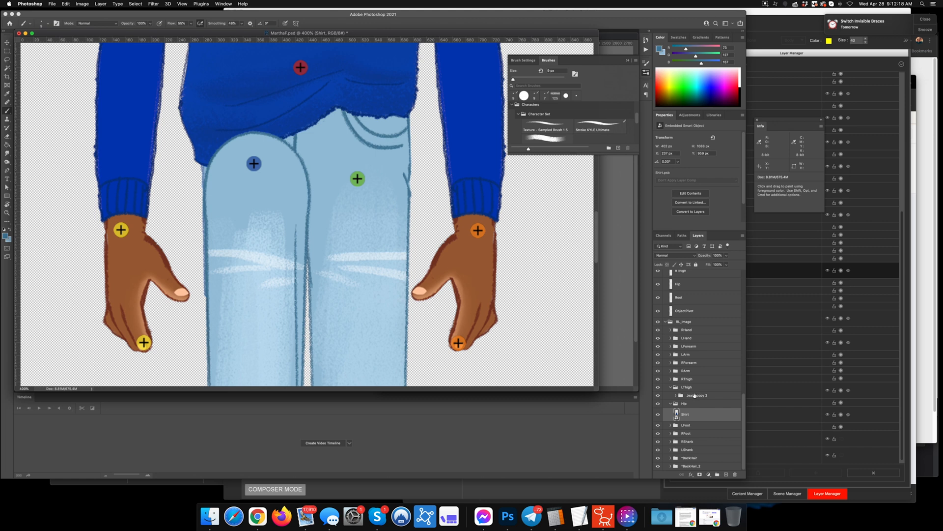
{"action": "right_click", "coordinate": [695, 396]}
{"action": "left_click", "coordinate": [732, 315]}
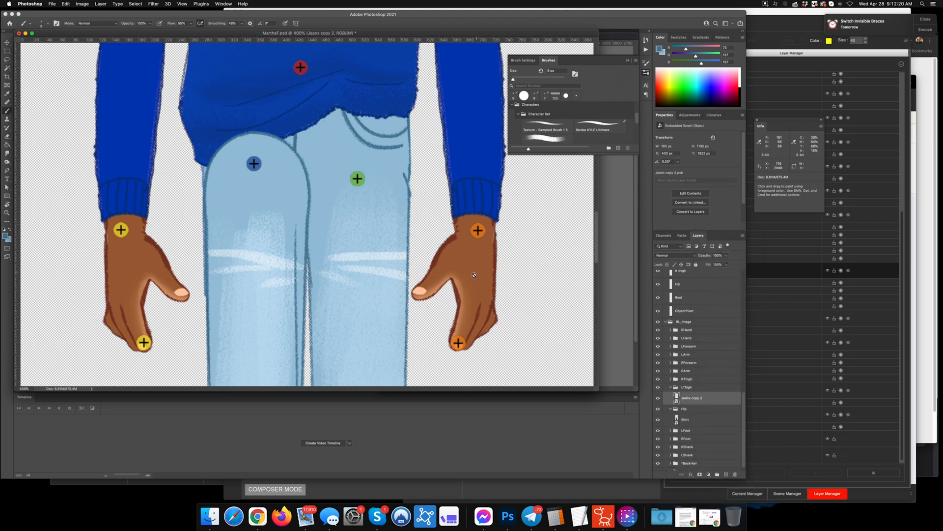
{"action": "key", "text": "super+s"}
Step: Switch to Cartoon Animator and swing the left leg out sideways to check how the jeans meet the hip
{"action": "left_click", "coordinate": [604, 516]}
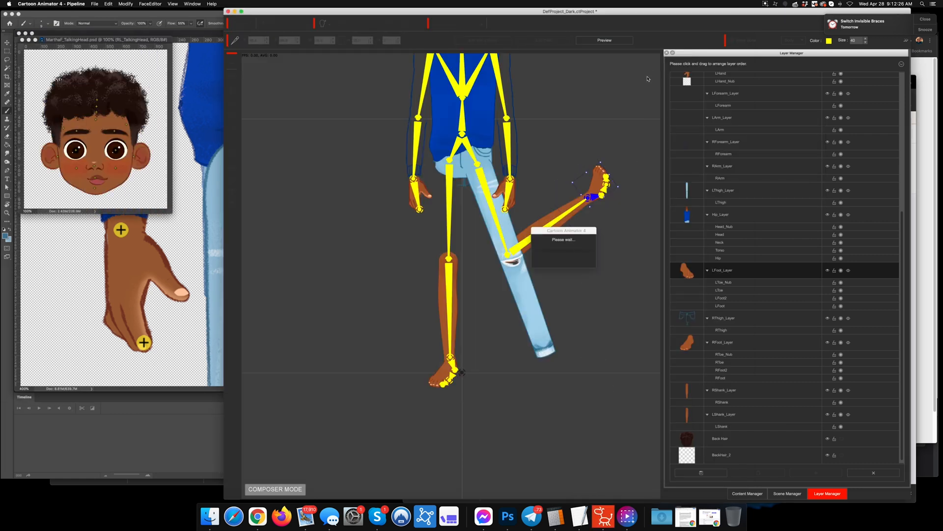
{"action": "left_click_drag", "start_coordinate": [475, 366], "coordinate": [622, 314]}
{"action": "left_click", "coordinate": [605, 40]}
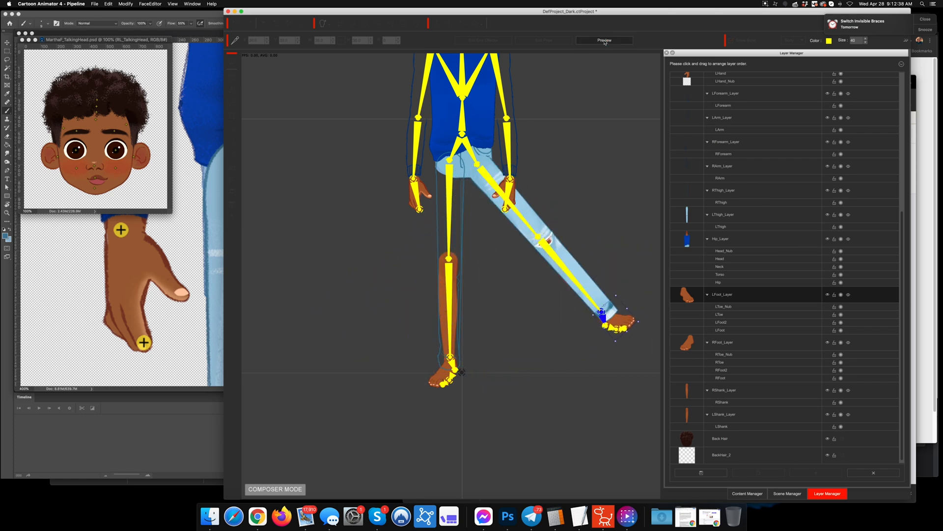
Step: Return to Photoshop and undo the smart object conversions of the Hip contents and the left thigh jeans
{"action": "left_click", "coordinate": [509, 516]}
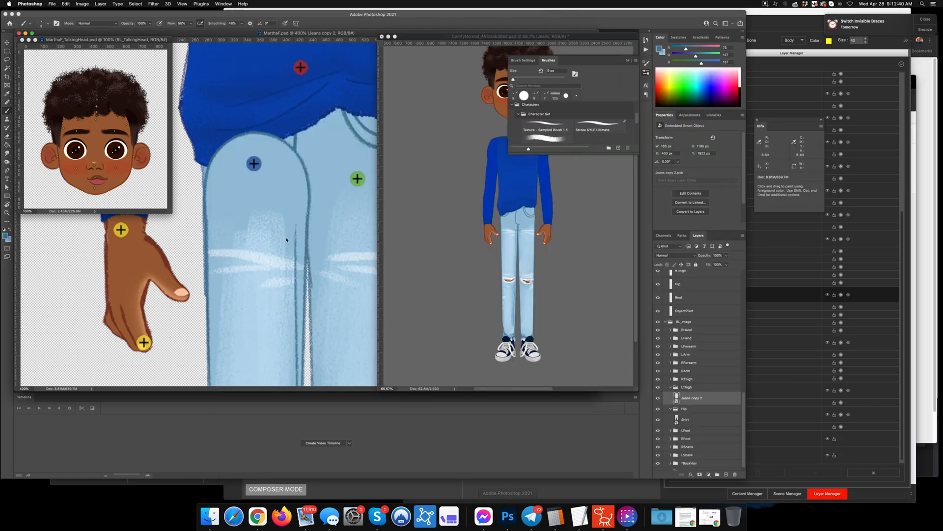
{"action": "key", "text": "space"}
{"action": "left_click_drag", "start_coordinate": [321, 260], "coordinate": [212, 171]}
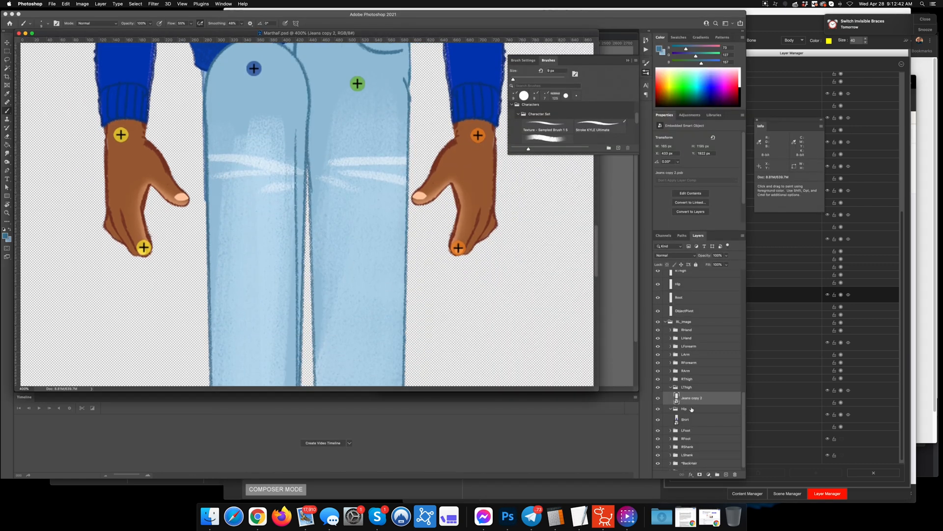
{"action": "left_click", "coordinate": [691, 408]}
{"action": "key", "text": "super+z"}
{"action": "scroll", "coordinate": [693, 408], "scroll_direction": "down", "scroll_amount": 2}
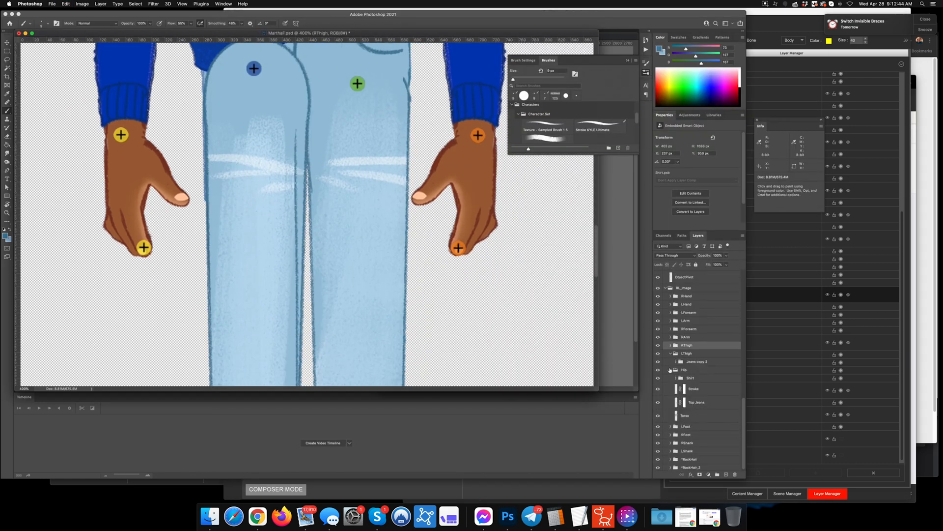
Step: Duplicate the left thigh's Jeans copy 2 group, move the duplicate into the LShank group, and hide LShank
{"action": "left_click", "coordinate": [671, 370]}
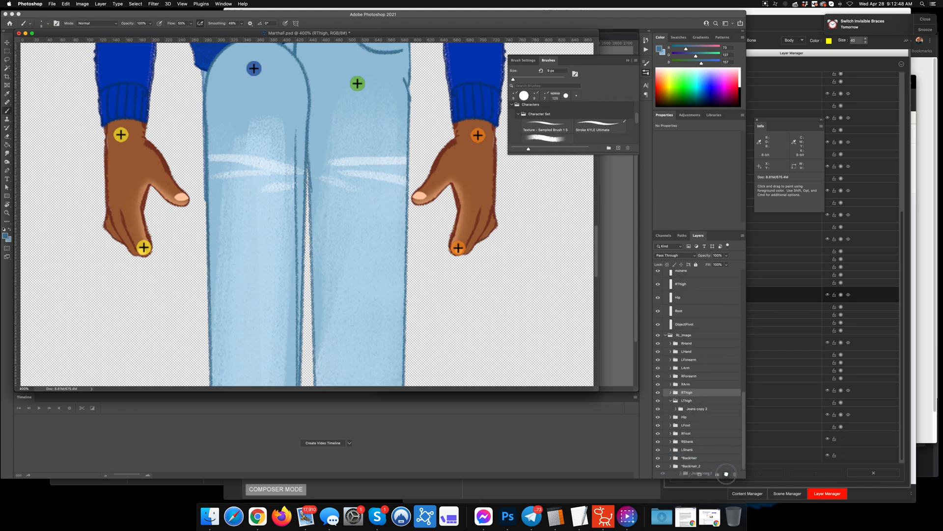
{"action": "left_click", "coordinate": [703, 412]}
{"action": "key", "text": "super+j"}
{"action": "double_click", "coordinate": [700, 409]}
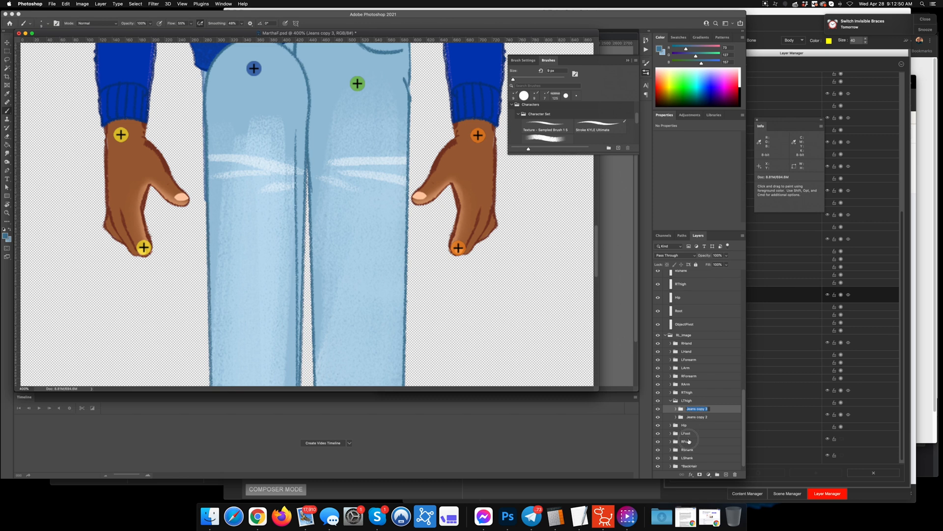
{"action": "left_click_drag", "start_coordinate": [714, 411], "coordinate": [699, 458]}
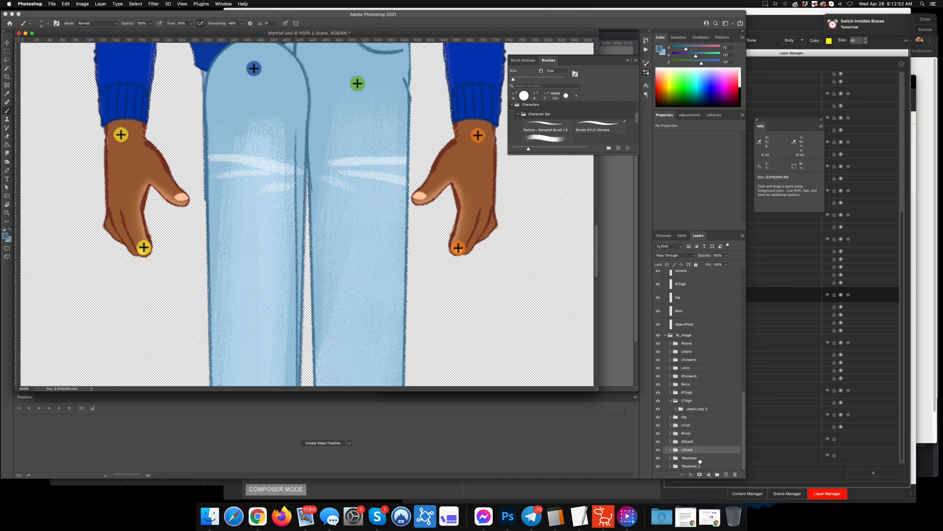
{"action": "left_click", "coordinate": [671, 451]}
{"action": "left_click", "coordinate": [658, 428]}
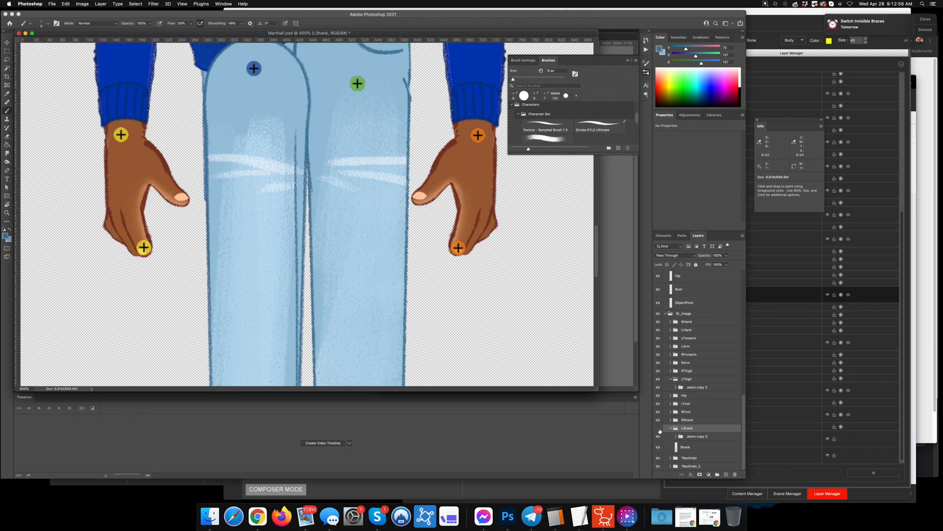
Step: Expand the left thigh's Jeans copy 2 group and examine the ripped knee area of both jeans legs
{"action": "left_click", "coordinate": [694, 388]}
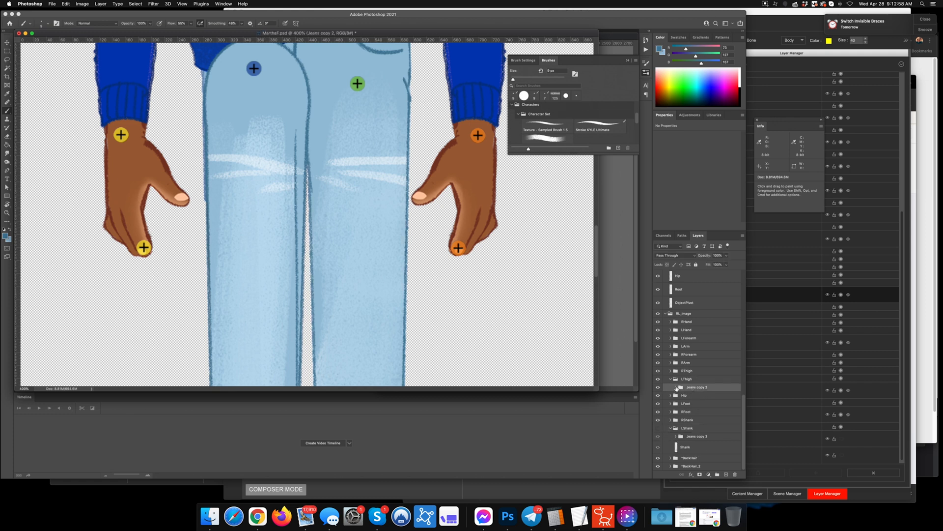
{"action": "left_click", "coordinate": [676, 387]}
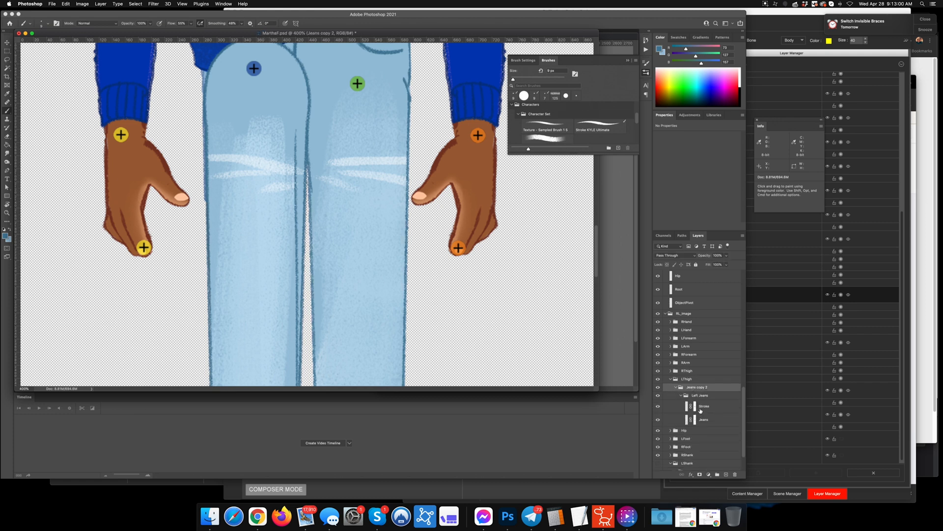
{"action": "key", "text": "super+minus"}
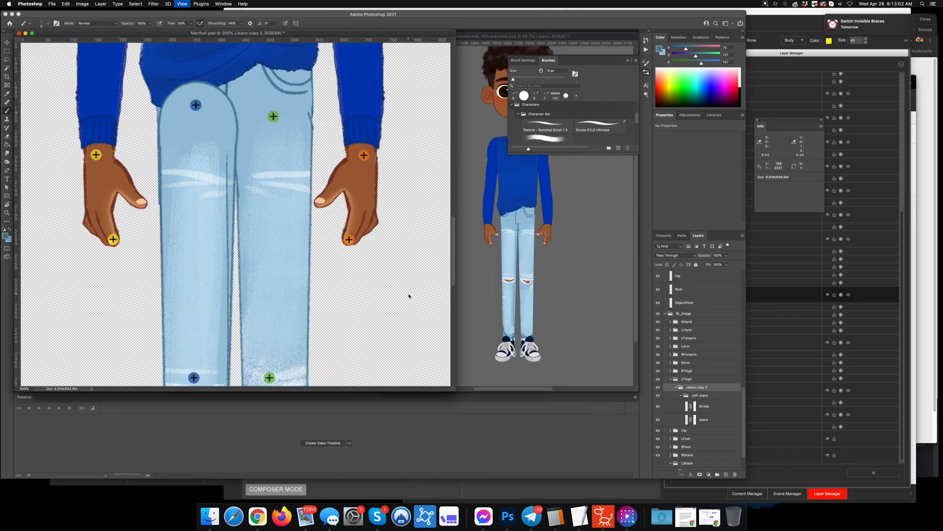
{"action": "key", "text": "super+minus"}
{"action": "key", "text": "super+plus"}
{"action": "key", "text": "space"}
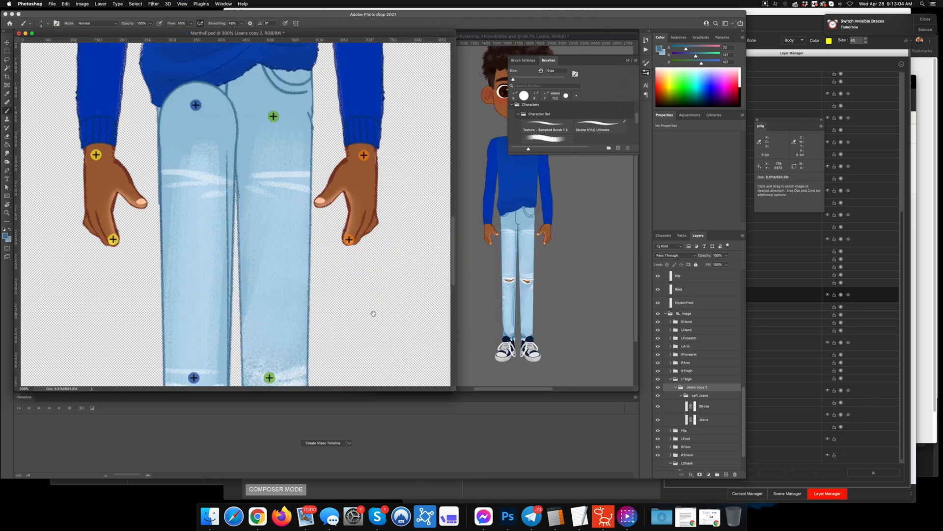
{"action": "left_click_drag", "start_coordinate": [373, 312], "coordinate": [376, 171]}
Step: Locate the Left Leg group in ComfyNormal_AfricanEdited.psd and copy it into the rig document with the Move tool
{"action": "key", "text": "v"}
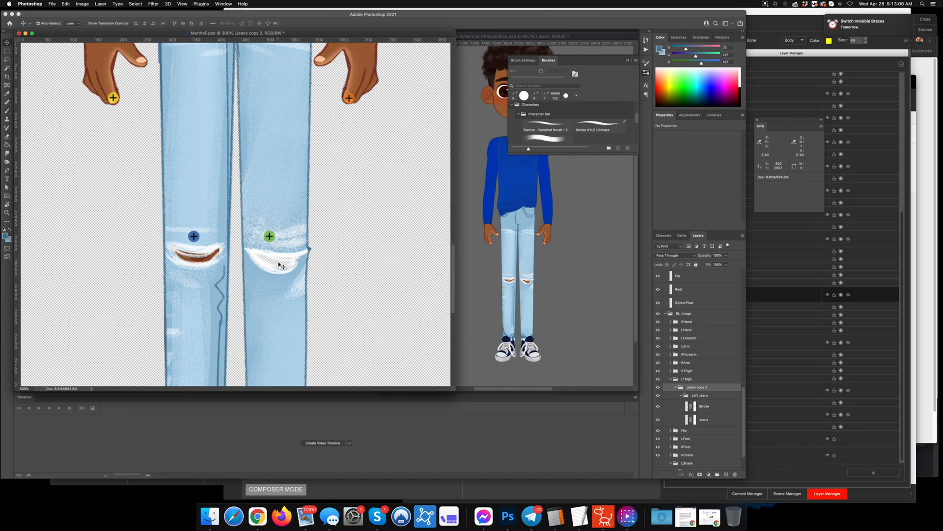
{"action": "left_click", "coordinate": [552, 286]}
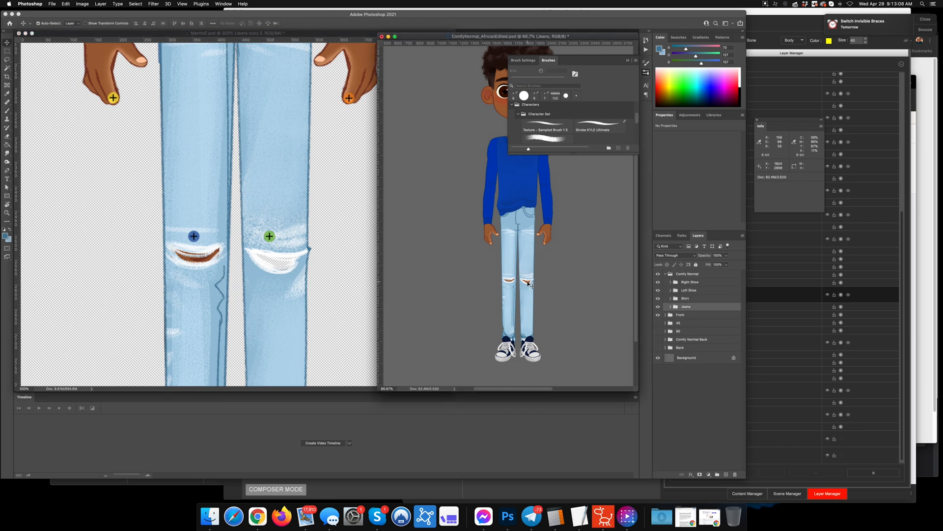
{"action": "left_click", "coordinate": [529, 284]}
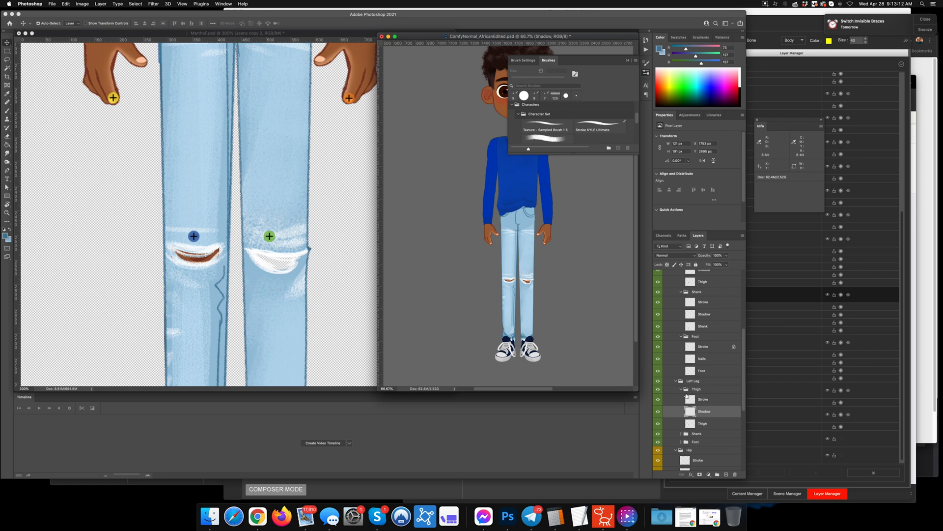
{"action": "left_click", "coordinate": [659, 389]}
{"action": "left_click", "coordinate": [658, 390]}
{"action": "left_click", "coordinate": [659, 381]}
{"action": "left_click_drag", "start_coordinate": [693, 382], "coordinate": [306, 249]}
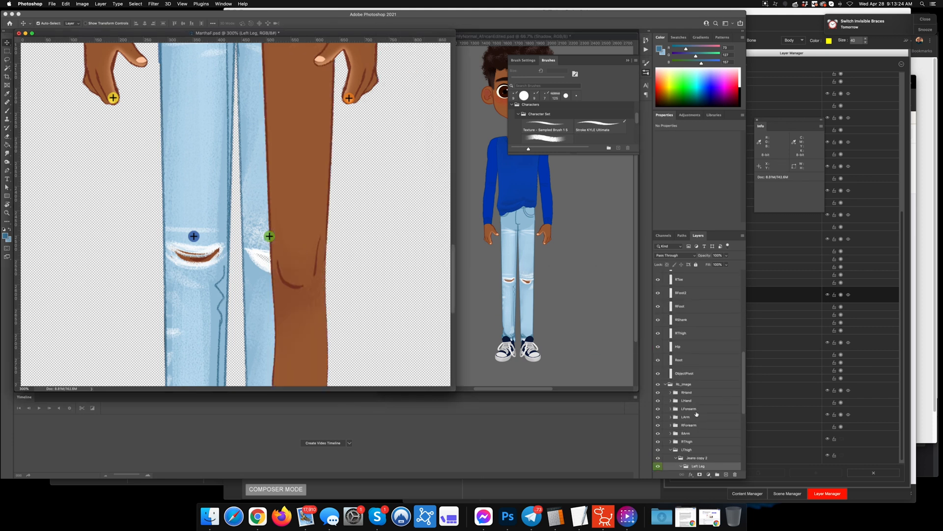
Step: Collapse the Left Leg group and place it beneath the Jeans layer inside the Left Jeans group
{"action": "scroll", "coordinate": [701, 358], "scroll_direction": "down", "scroll_amount": 5}
{"action": "left_click", "coordinate": [682, 345]}
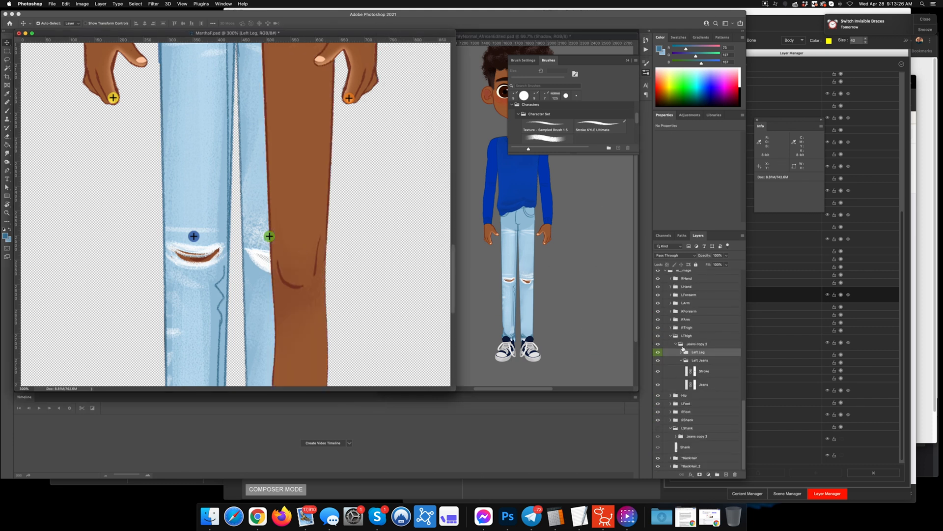
{"action": "left_click_drag", "start_coordinate": [702, 370], "coordinate": [702, 389]}
Step: Reposition the Left Leg group with Free Transform so the skin sits behind the left jeans leg and lines up with the foot
{"action": "key", "text": "super+t"}
{"action": "left_click_drag", "start_coordinate": [316, 226], "coordinate": [294, 224]}
{"action": "key", "text": "super+minus"}
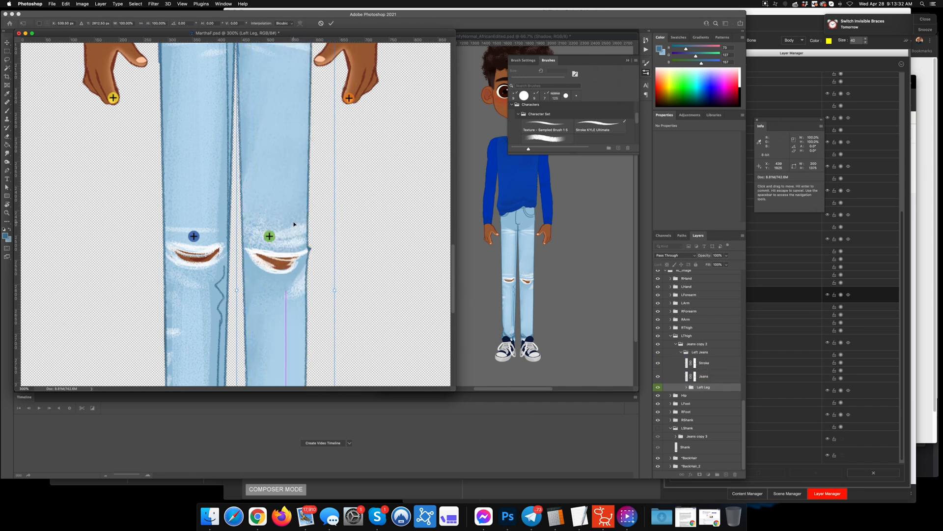
{"action": "key", "text": "super+minus"}
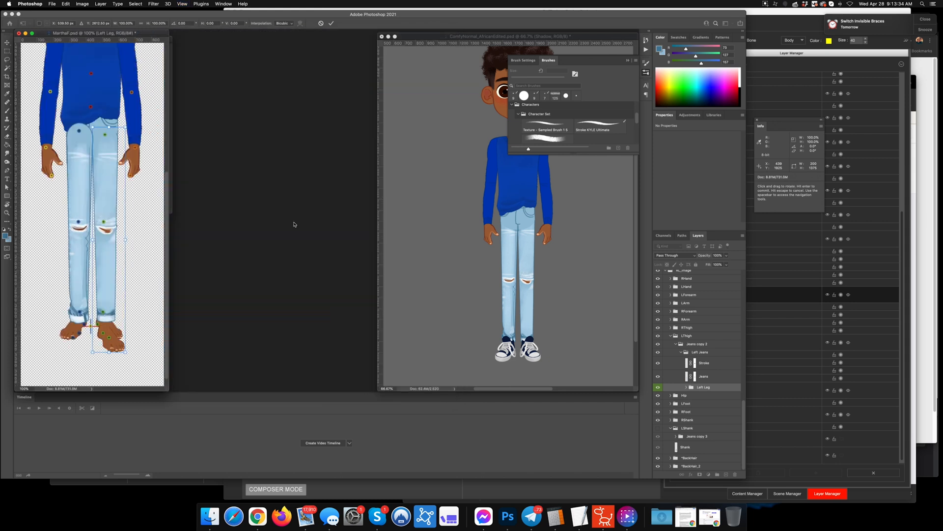
{"action": "key", "text": "shift+Up"}
{"action": "key", "text": "shift+Up"}
{"action": "key", "text": "shift+Up"}
{"action": "key", "text": "shift+Up"}
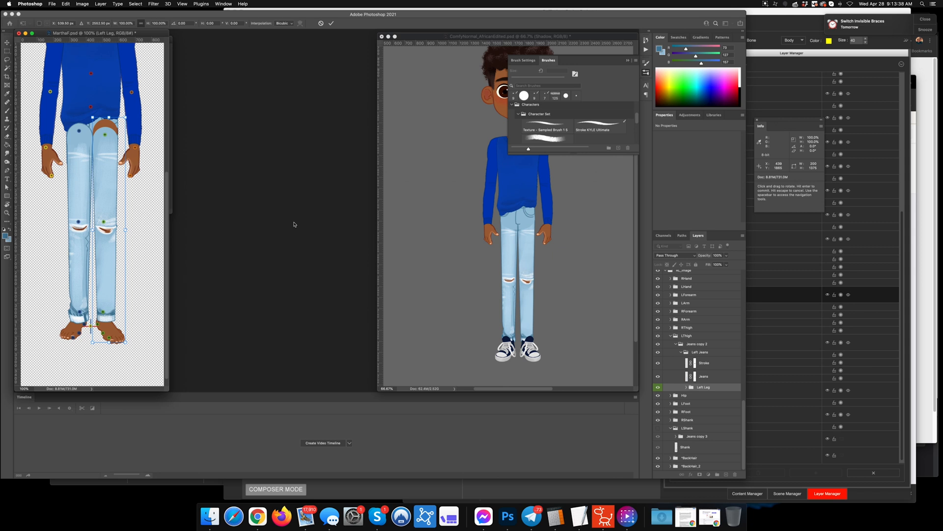
{"action": "key", "text": "shift+Up"}
{"action": "key", "text": "shift+Left"}
{"action": "key", "text": "shift+Up"}
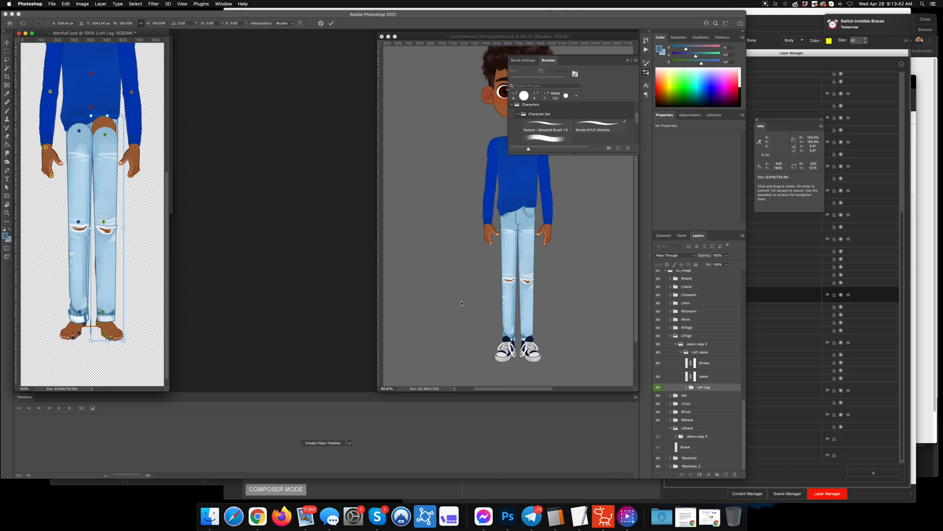
{"action": "key", "text": "Return"}
Step: Delete the Thigh and Foot subgroups of the copied Left Leg group and move its Shank group out beneath the Jeans layer
{"action": "left_click", "coordinate": [686, 388]}
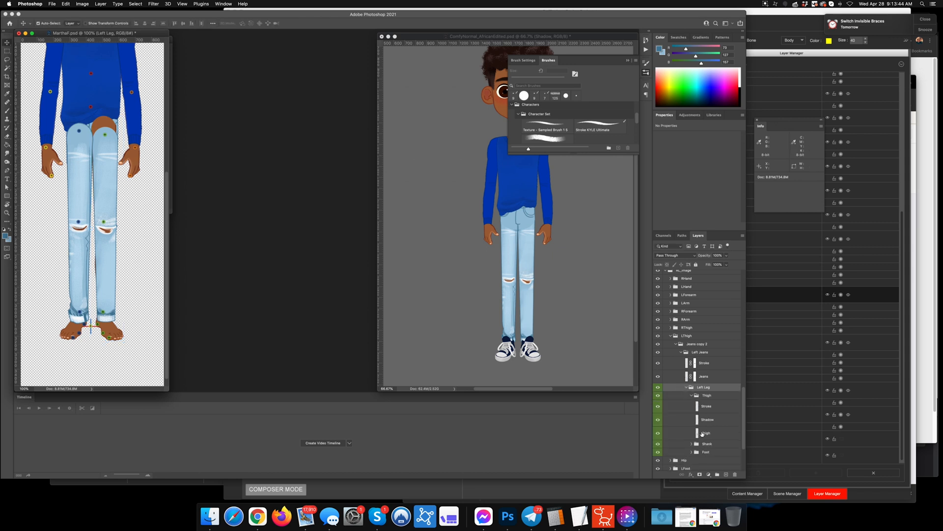
{"action": "left_click", "coordinate": [659, 445]}
{"action": "left_click", "coordinate": [658, 445]}
{"action": "left_click", "coordinate": [708, 396]}
{"action": "key", "text": "BackSpace"}
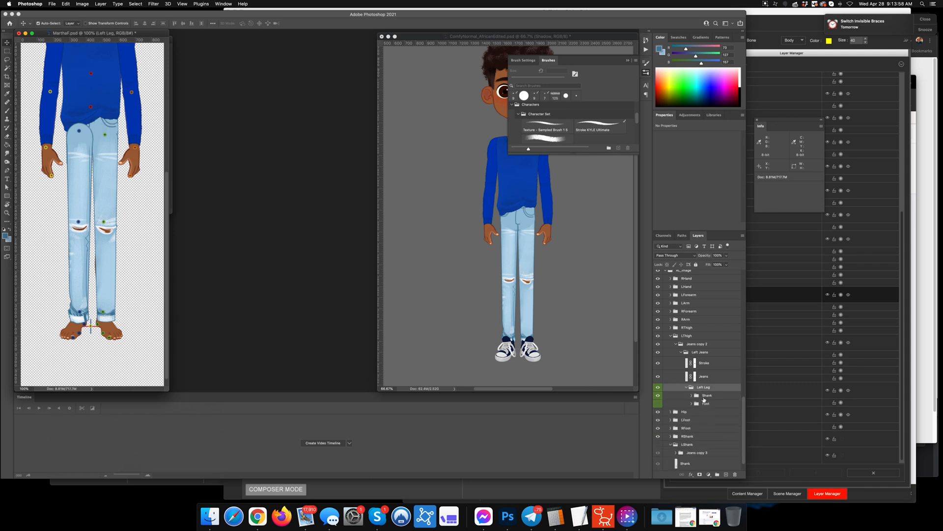
{"action": "left_click", "coordinate": [706, 396]}
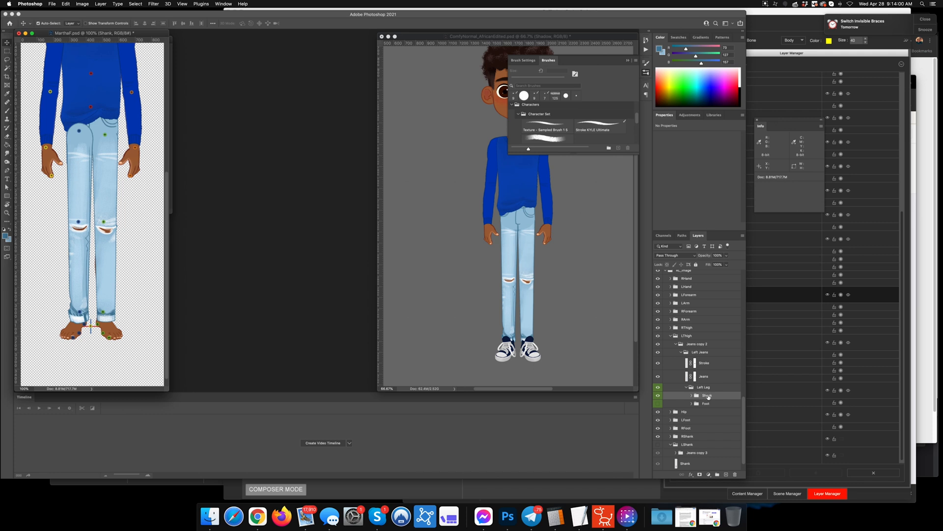
{"action": "left_click_drag", "start_coordinate": [707, 396], "coordinate": [736, 474]}
Step: Nudge the Shank group with Free Transform until the skin sits behind the left knee rip
{"action": "key", "text": "super+t"}
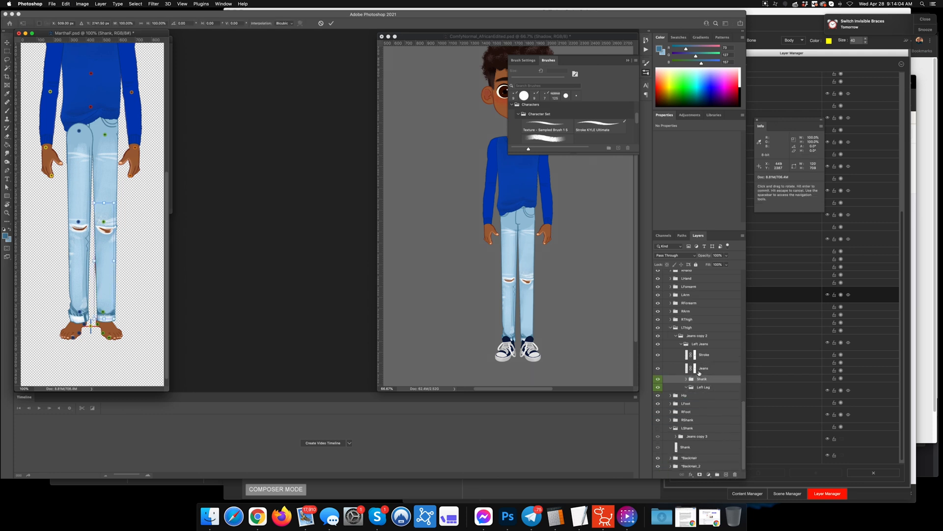
{"action": "key", "text": "shift+Left"}
{"action": "key", "text": "shift+Down"}
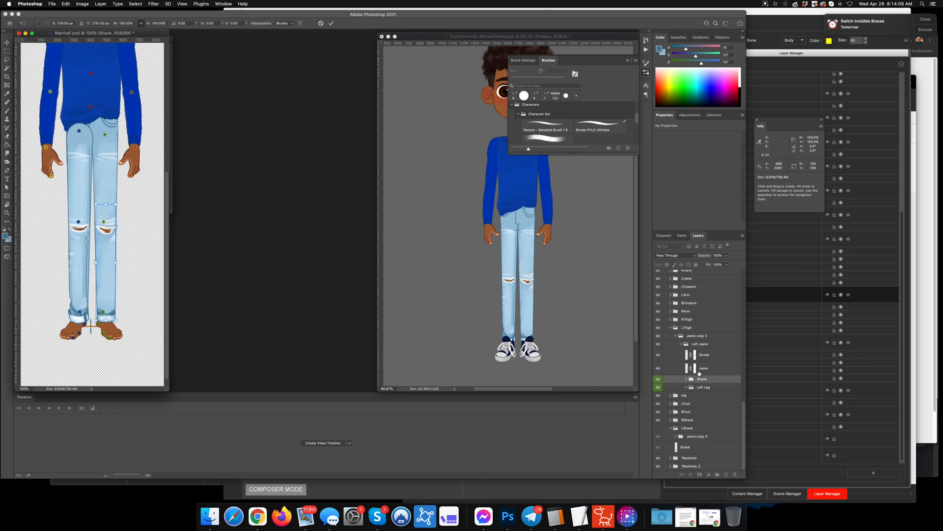
{"action": "key", "text": "shift+Down"}
{"action": "key", "text": "shift+Down"}
{"action": "key", "text": "shift+Down"}
{"action": "key", "text": "shift+Down"}
{"action": "key", "text": "shift+Down"}
{"action": "key", "text": "shift+Down"}
{"action": "key", "text": "shift+Down"}
{"action": "key", "text": "shift+Down"}
{"action": "key", "text": "shift+Down"}
{"action": "key", "text": "shift+Up"}
{"action": "key", "text": "shift+Up"}
{"action": "key", "text": "shift+Up"}
{"action": "key", "text": "shift+Up"}
{"action": "key", "text": "shift+Up"}
{"action": "key", "text": "shift+Up"}
{"action": "key", "text": "shift+Up"}
{"action": "key", "text": "super+equal"}
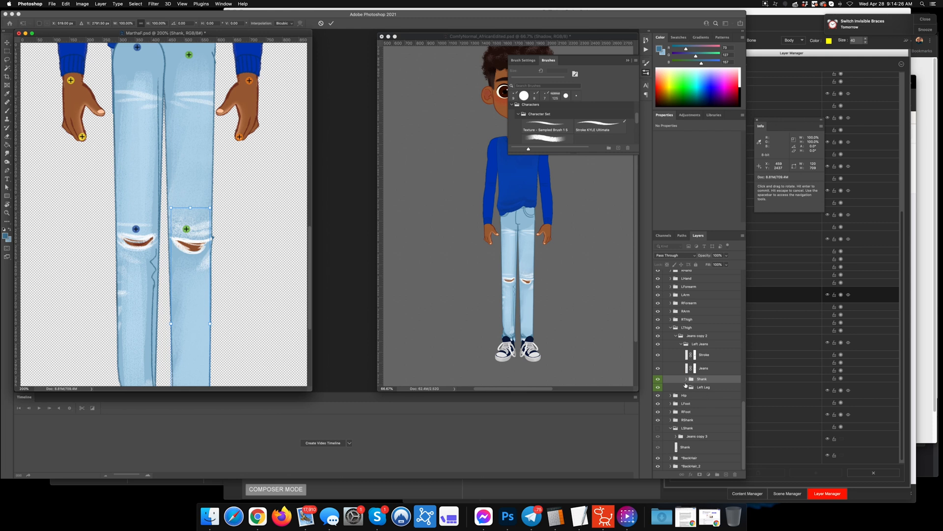
Step: Delete the empty Left Leg group and check the Left Jeans group by toggling its visibility
{"action": "left_click_drag", "start_coordinate": [687, 387], "coordinate": [736, 474]}
{"action": "left_click", "coordinate": [658, 352]}
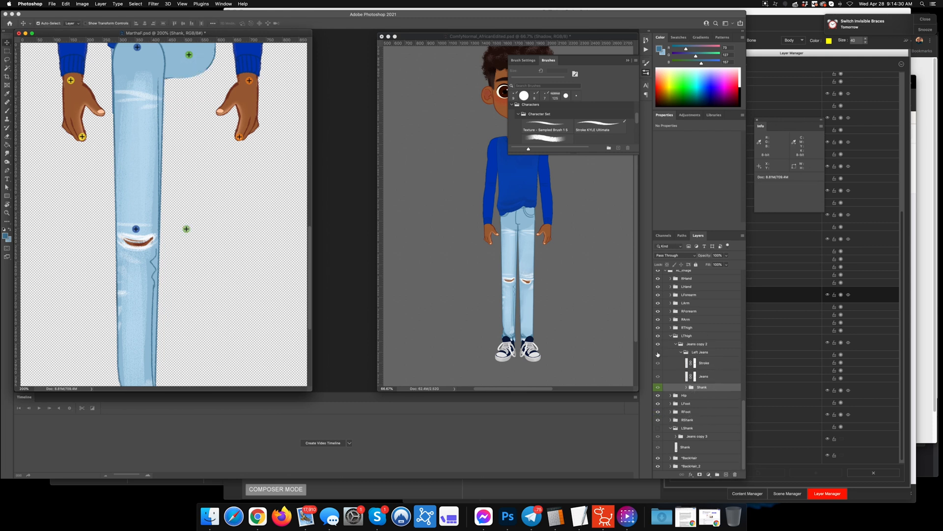
{"action": "left_click", "coordinate": [658, 352]}
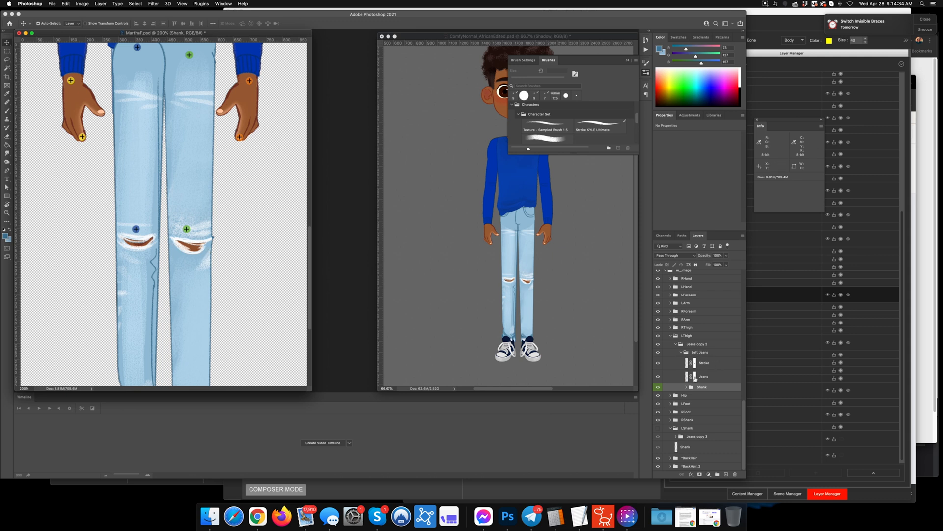
Step: Mask out the left thigh's Jeans layer just below the knee rip with the Hard Round brush, enlarging it to 80 px
{"action": "left_click", "coordinate": [695, 378]}
{"action": "left_click", "coordinate": [700, 474]}
{"action": "key", "text": "b"}
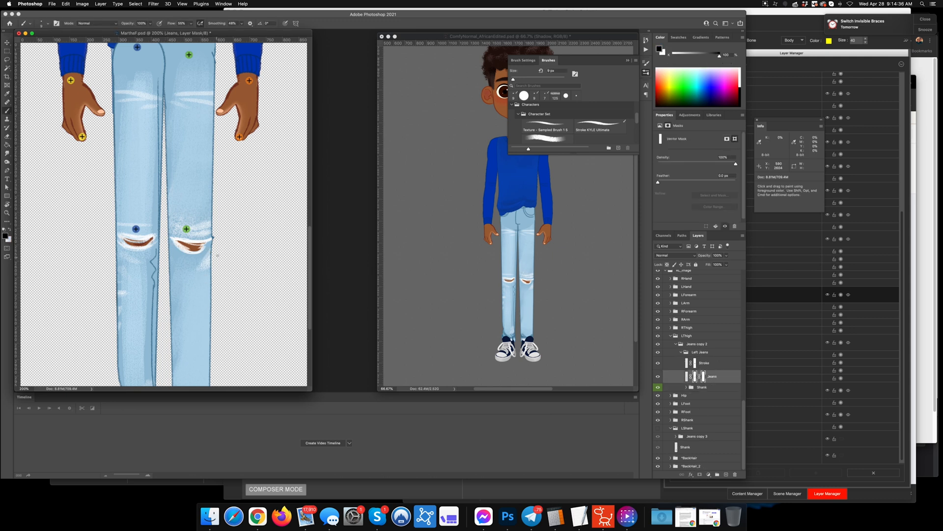
{"action": "left_click", "coordinate": [47, 25]}
{"action": "left_click", "coordinate": [44, 122]}
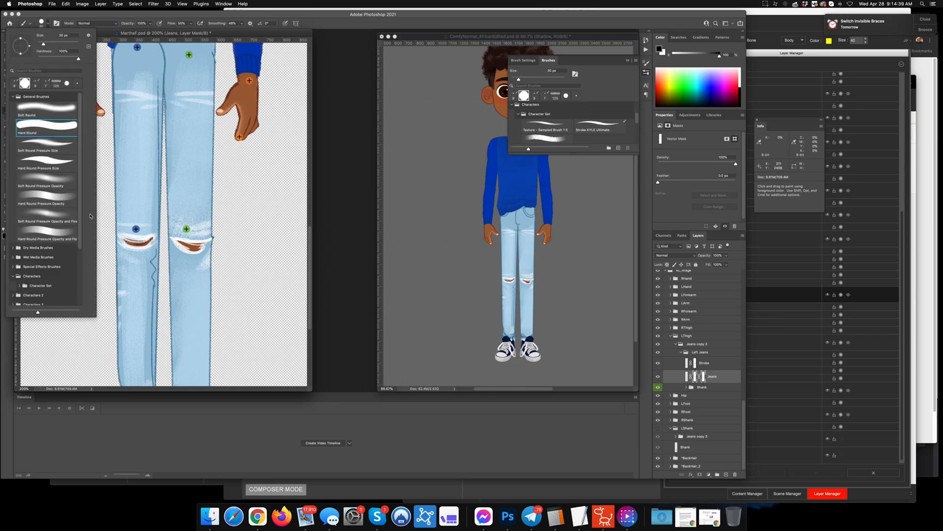
{"action": "left_click", "coordinate": [219, 260]}
{"action": "mouse_move", "coordinate": [220, 261]}
{"action": "left_mouse_down"}
{"action": "mouse_move", "coordinate": [151, 259]}
{"action": "mouse_move", "coordinate": [180, 275]}
{"action": "mouse_move", "coordinate": [154, 272]}
{"action": "mouse_move", "coordinate": [160, 254]}
{"action": "mouse_move", "coordinate": [222, 264]}
{"action": "mouse_move", "coordinate": [215, 255]}
{"action": "mouse_move", "coordinate": [181, 254]}
{"action": "left_mouse_up"}
{"action": "key", "text": "bracketright"}
{"action": "key", "text": "bracketright"}
{"action": "key", "text": "bracketright"}
{"action": "key", "text": "bracketright"}
{"action": "key", "text": "bracketright"}
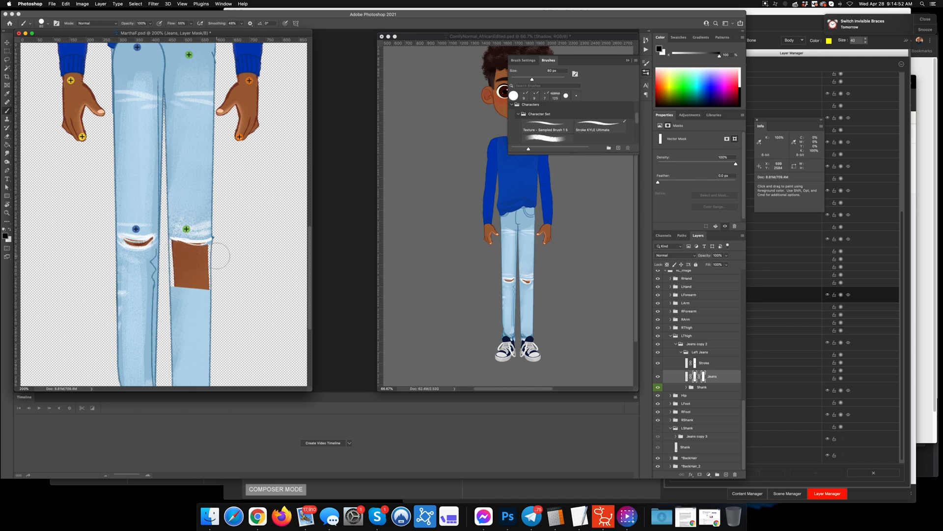
Step: Mask out the rest of the left thigh's Jeans layer from below the knee to the cuff, with brush flow at 100%
{"action": "mouse_move", "coordinate": [222, 273]}
{"action": "left_mouse_down"}
{"action": "mouse_move", "coordinate": [210, 337]}
{"action": "mouse_move", "coordinate": [252, 207]}
{"action": "left_mouse_up"}
{"action": "key", "text": "space"}
{"action": "mouse_move", "coordinate": [208, 153]}
{"action": "left_mouse_down"}
{"action": "mouse_move", "coordinate": [180, 151]}
{"action": "mouse_move", "coordinate": [156, 318]}
{"action": "left_mouse_up"}
{"action": "left_click_drag", "start_coordinate": [178, 164], "coordinate": [168, 265]}
{"action": "mouse_move", "coordinate": [216, 171]}
{"action": "left_mouse_down"}
{"action": "mouse_move", "coordinate": [199, 248]}
{"action": "mouse_move", "coordinate": [187, 167]}
{"action": "left_mouse_up"}
{"action": "left_click_drag", "start_coordinate": [192, 25], "coordinate": [207, 33]}
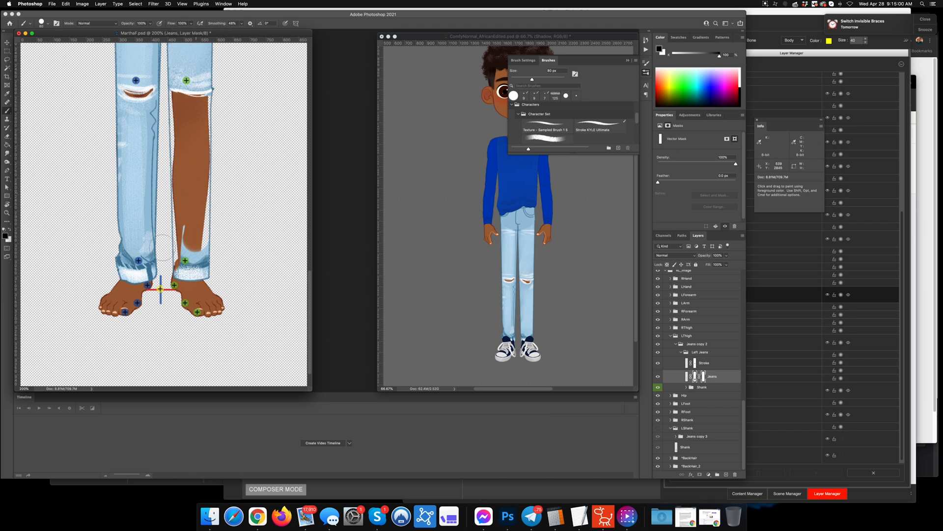
{"action": "left_click_drag", "start_coordinate": [175, 246], "coordinate": [201, 268]}
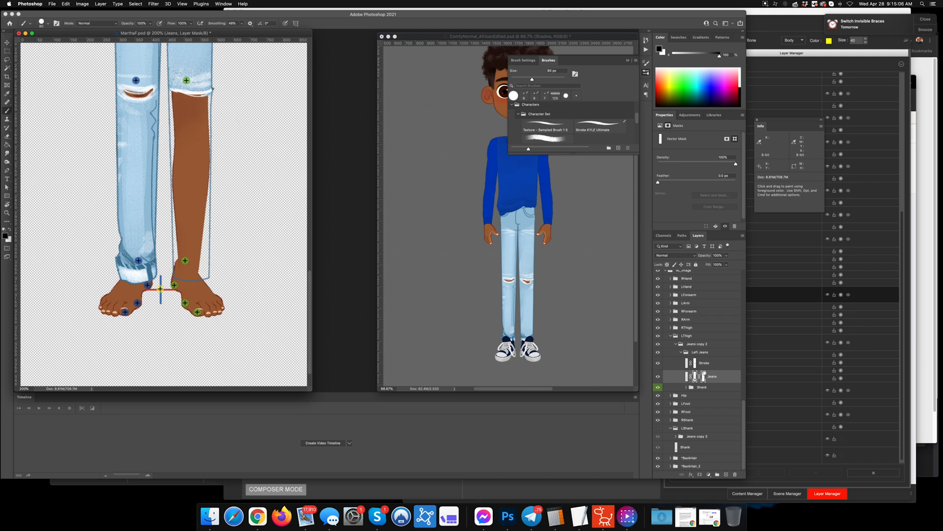
Step: Paint out the jeans outline below the left knee on the Stroke layer's mask
{"action": "left_click", "coordinate": [695, 363]}
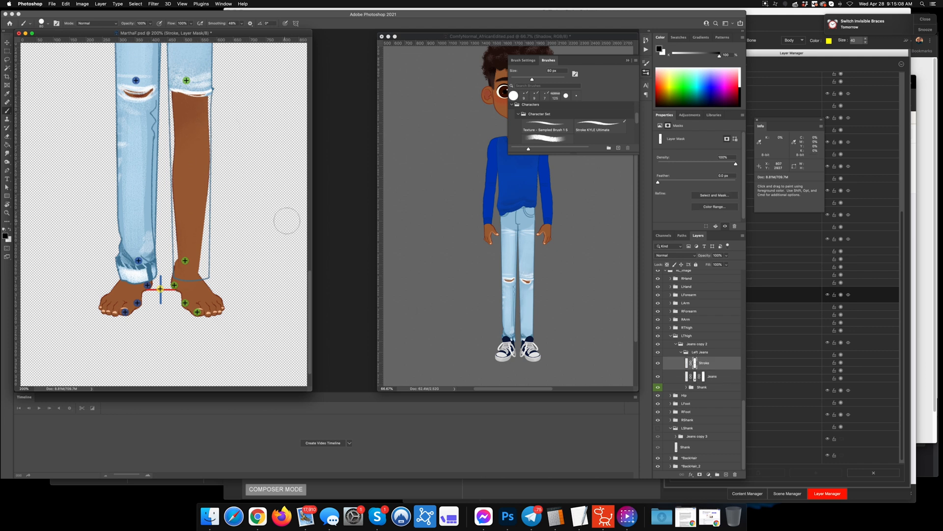
{"action": "mouse_move", "coordinate": [216, 95]}
{"action": "left_mouse_down"}
{"action": "mouse_move", "coordinate": [212, 270]}
{"action": "mouse_move", "coordinate": [207, 279]}
{"action": "mouse_move", "coordinate": [177, 278]}
{"action": "left_mouse_up"}
{"action": "mouse_move", "coordinate": [171, 241]}
{"action": "left_mouse_down"}
{"action": "mouse_move", "coordinate": [169, 137]}
{"action": "mouse_move", "coordinate": [154, 99]}
{"action": "mouse_move", "coordinate": [161, 103]}
{"action": "left_mouse_up"}
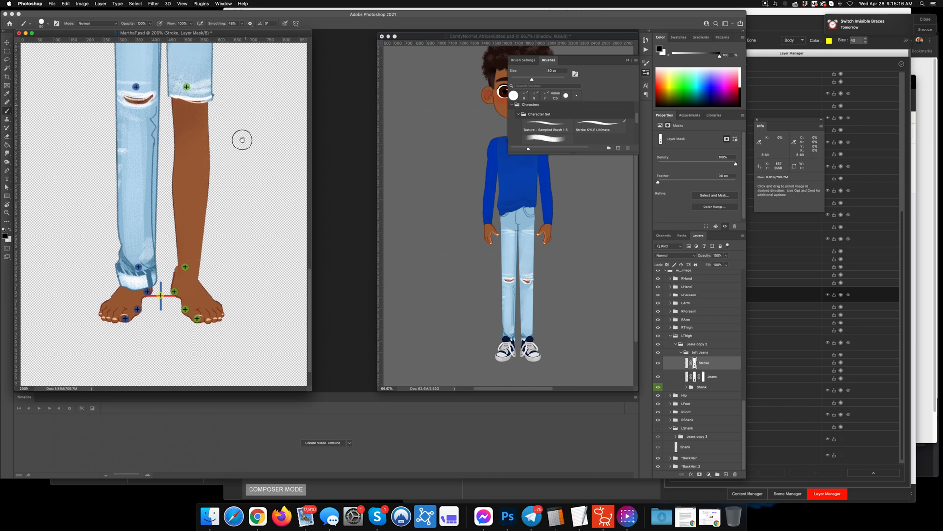
{"action": "left_click_drag", "start_coordinate": [242, 139], "coordinate": [254, 202]}
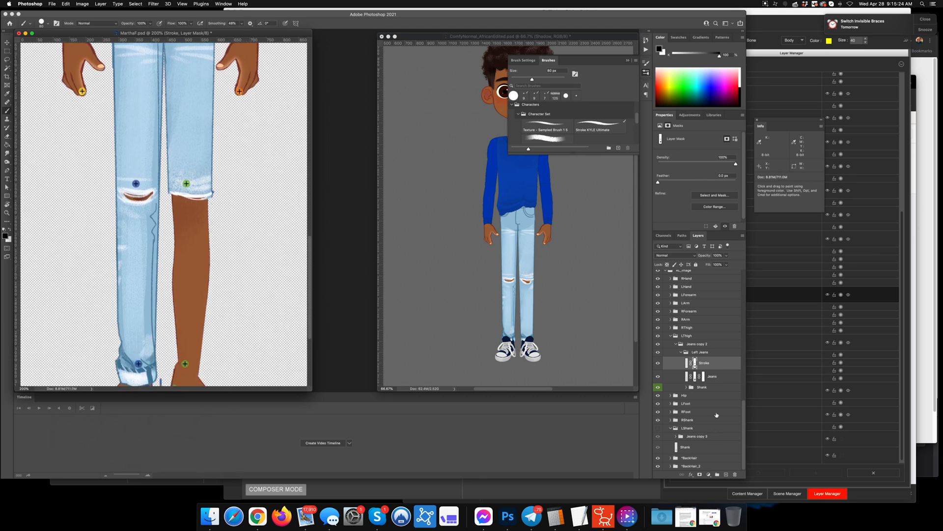
Step: Show the LShank group and move it above the LThigh group in the layer stack
{"action": "left_click", "coordinate": [682, 352]}
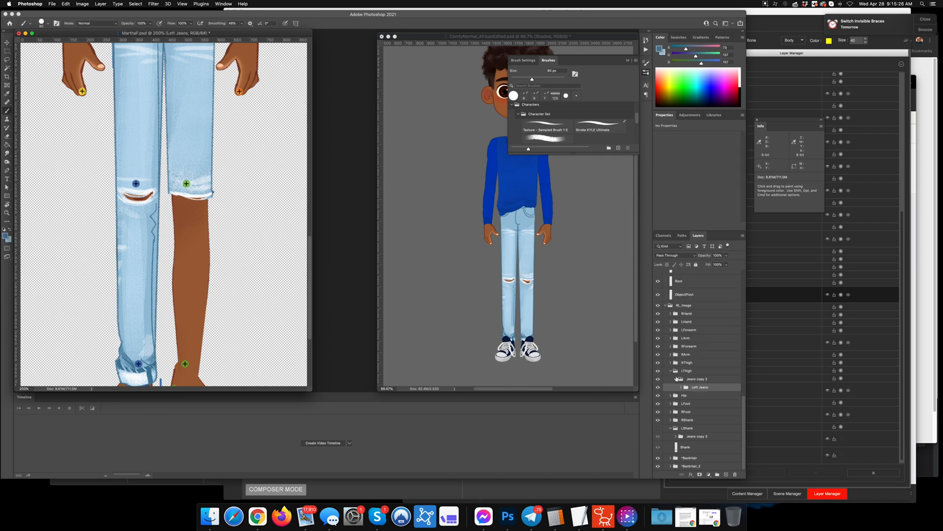
{"action": "left_click", "coordinate": [659, 429]}
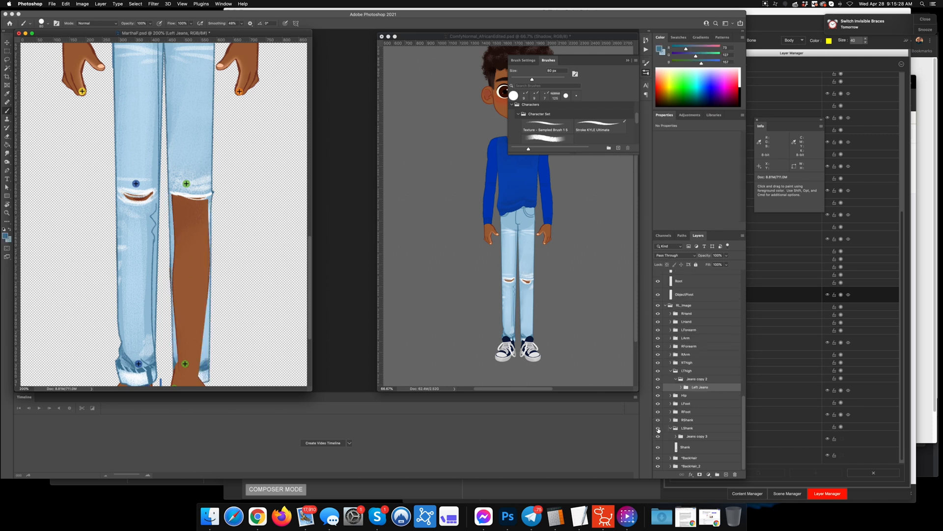
{"action": "left_click", "coordinate": [671, 428]}
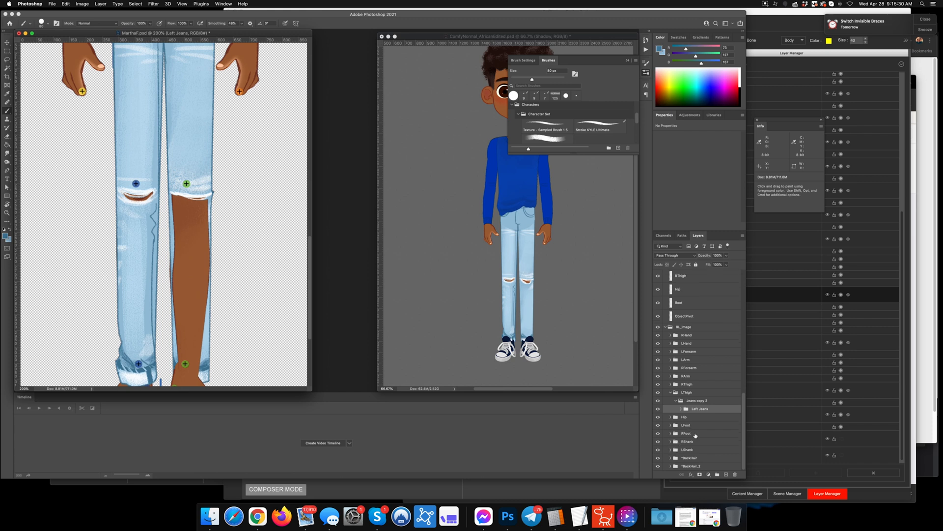
{"action": "left_click_drag", "start_coordinate": [693, 451], "coordinate": [678, 389]}
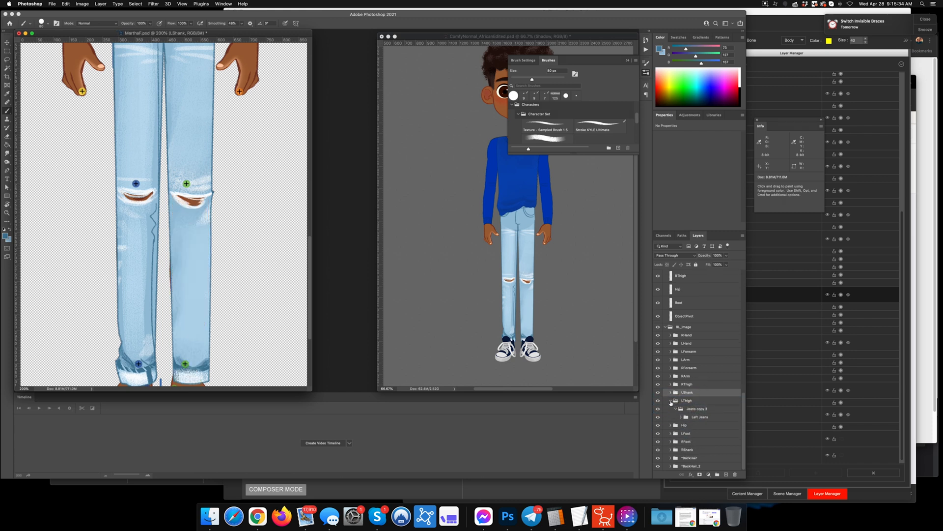
{"action": "left_click", "coordinate": [671, 400]}
Step: Expand LShank's Jeans copy 3 group, target the Jeans layer mask and hide the LThigh group
{"action": "left_click", "coordinate": [671, 409]}
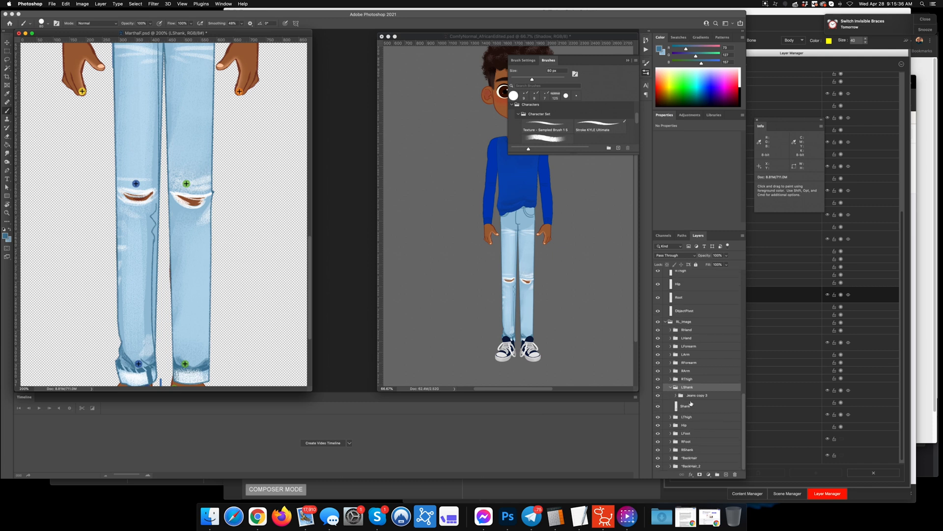
{"action": "left_click", "coordinate": [676, 395]}
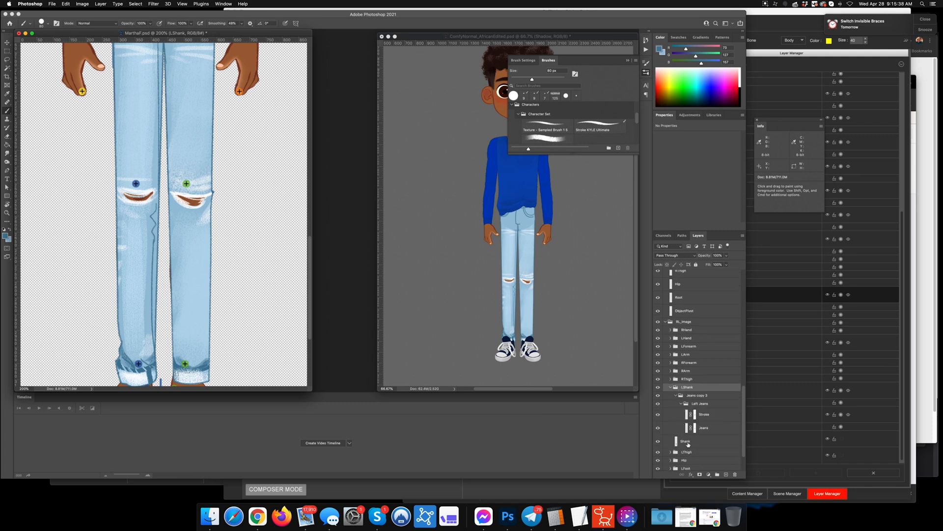
{"action": "left_click", "coordinate": [696, 429]}
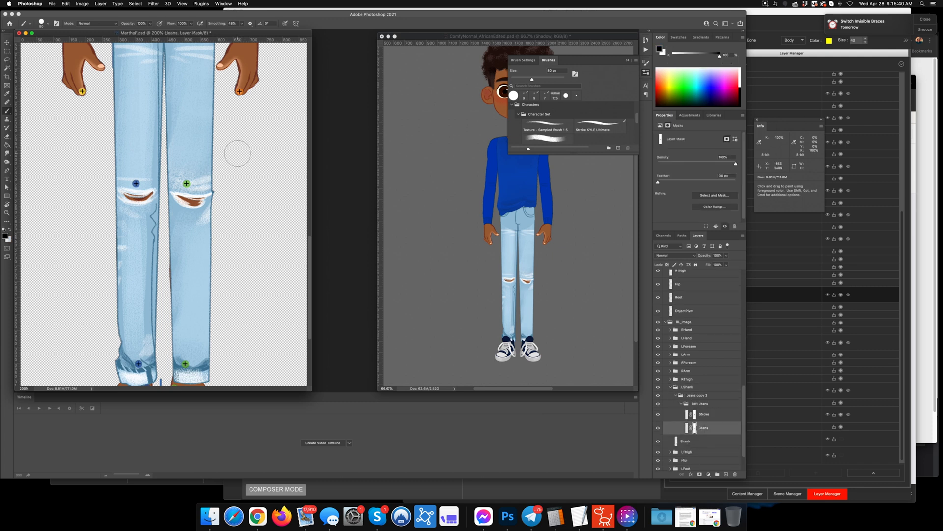
{"action": "key", "text": "c"}
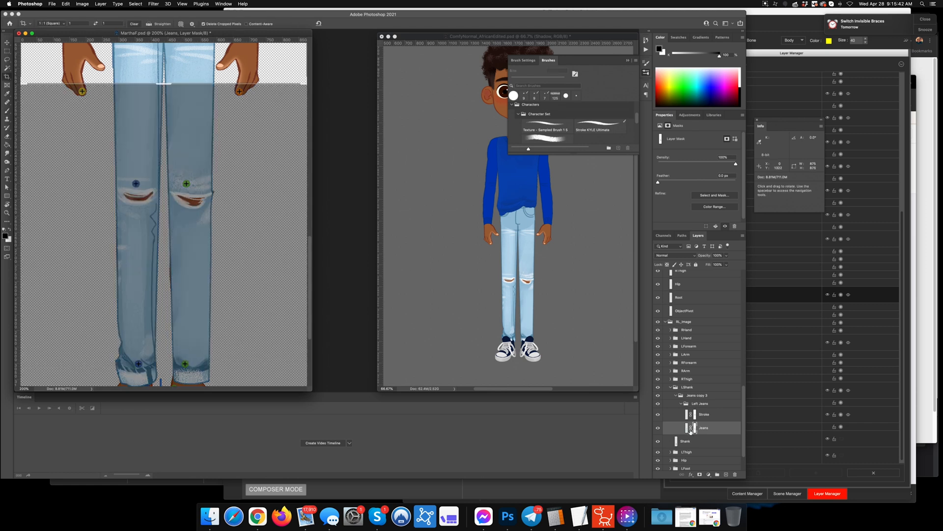
{"action": "key", "text": "Escape"}
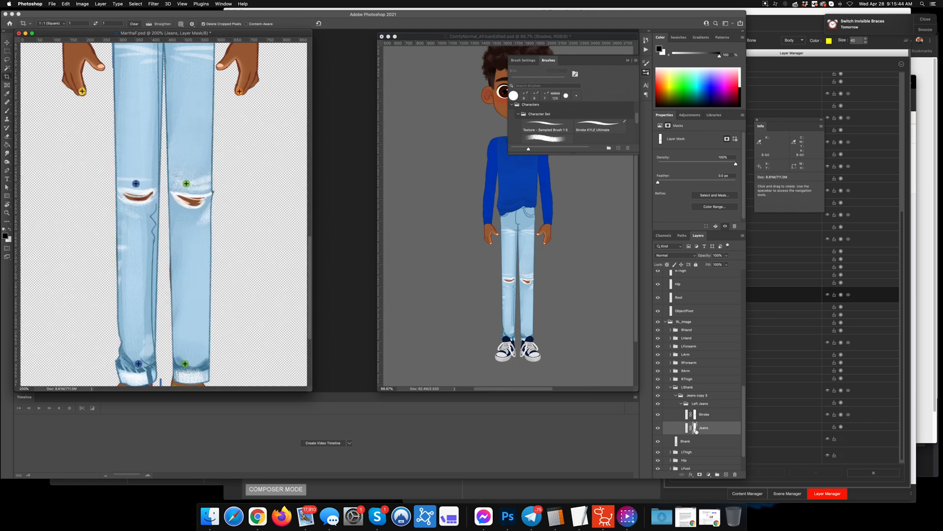
{"action": "scroll", "coordinate": [693, 425], "scroll_direction": "down", "scroll_amount": 3}
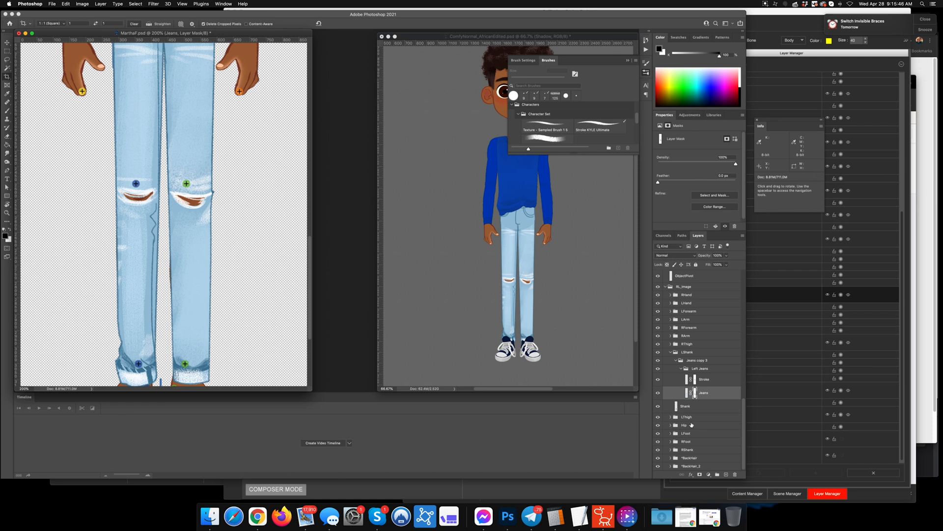
{"action": "left_click", "coordinate": [658, 417]}
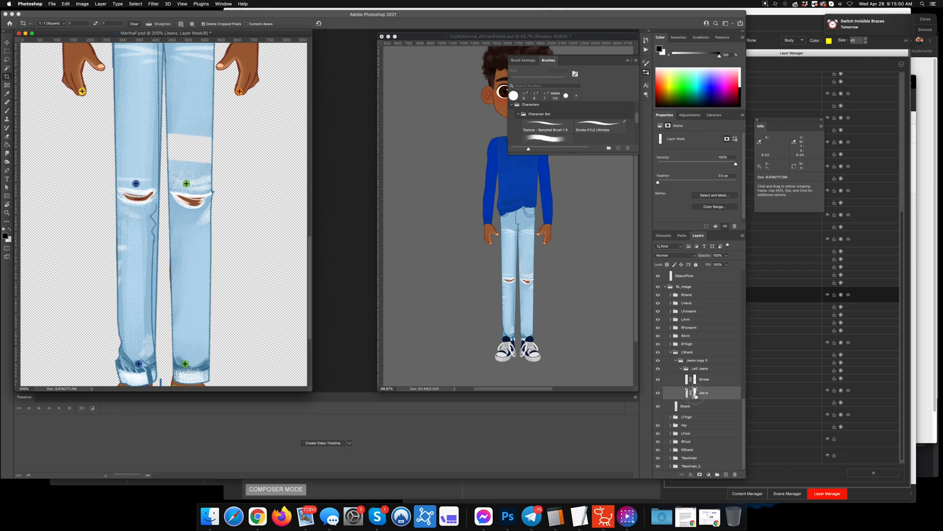
Step: Mask out LShank's Jeans layer above the knee rip with the brush, exposing the rounded top of the skin
{"action": "key", "text": "b"}
{"action": "left_click_drag", "start_coordinate": [213, 162], "coordinate": [162, 158]}
{"action": "left_click_drag", "start_coordinate": [185, 122], "coordinate": [243, 117]}
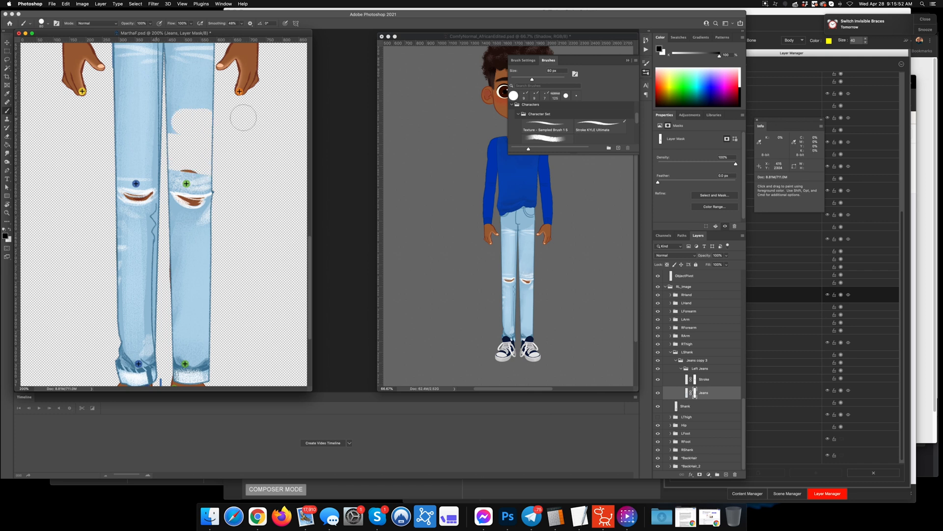
{"action": "scroll", "coordinate": [238, 169], "scroll_direction": "up", "scroll_amount": 4}
{"action": "mouse_move", "coordinate": [225, 194]}
{"action": "left_mouse_down"}
{"action": "mouse_move", "coordinate": [175, 212]}
{"action": "mouse_move", "coordinate": [173, 169]}
{"action": "mouse_move", "coordinate": [195, 154]}
{"action": "mouse_move", "coordinate": [212, 101]}
{"action": "mouse_move", "coordinate": [178, 135]}
{"action": "left_mouse_up"}
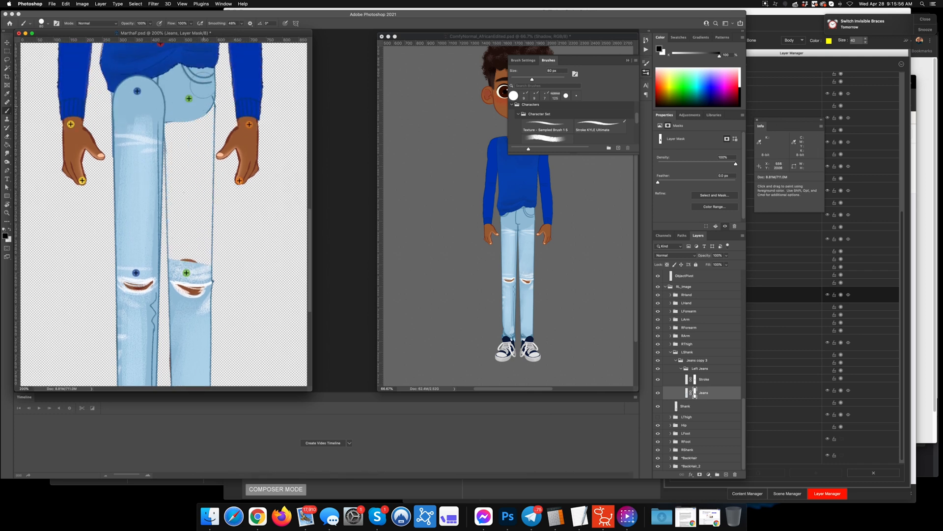
{"action": "mouse_move", "coordinate": [173, 243]}
{"action": "left_mouse_down"}
{"action": "mouse_move", "coordinate": [177, 272]}
{"action": "mouse_move", "coordinate": [212, 278]}
{"action": "mouse_move", "coordinate": [205, 273]}
{"action": "left_mouse_up"}
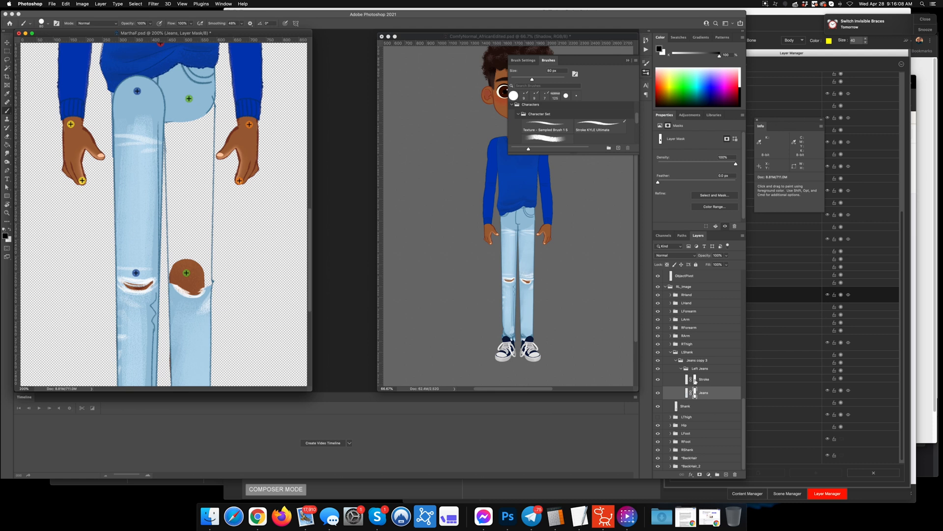
Step: Paint out the leftover thigh outline above the left knee on the mask of LShank's Stroke layer
{"action": "left_click", "coordinate": [694, 379]}
{"action": "left_click_drag", "start_coordinate": [207, 219], "coordinate": [212, 148]}
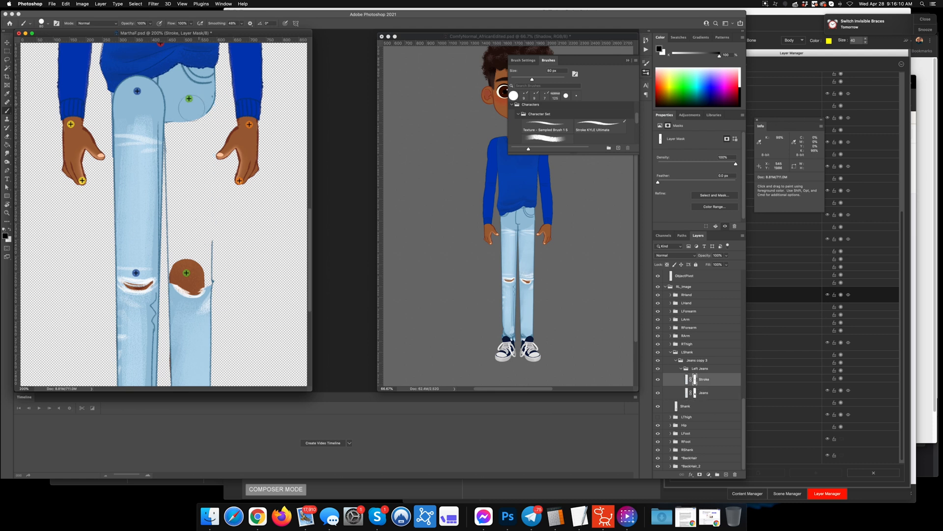
{"action": "mouse_move", "coordinate": [160, 243]}
{"action": "left_mouse_down"}
{"action": "mouse_move", "coordinate": [160, 266]}
{"action": "mouse_move", "coordinate": [204, 232]}
{"action": "mouse_move", "coordinate": [211, 266]}
{"action": "left_mouse_up"}
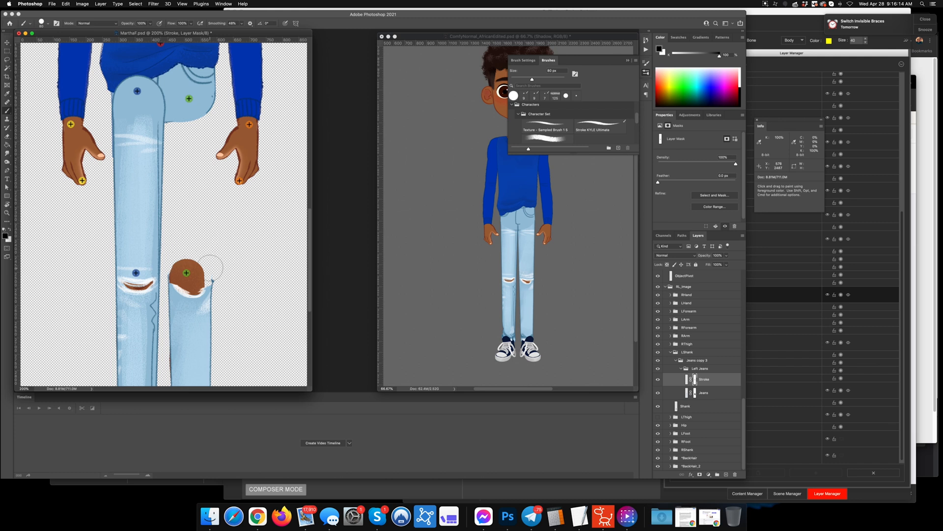
{"action": "left_click", "coordinate": [210, 269]}
{"action": "scroll", "coordinate": [248, 143], "scroll_direction": "down", "scroll_amount": 5}
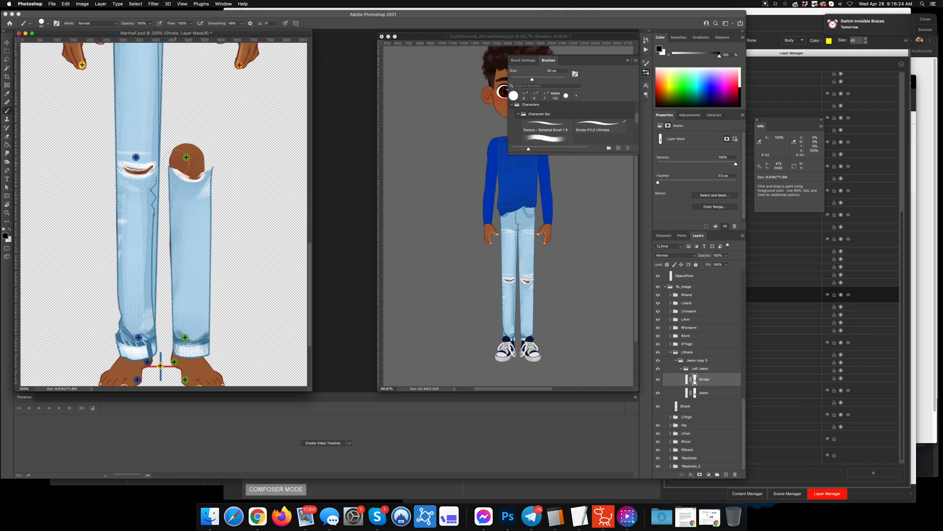
Step: Show the LThigh group again and move the LShank group below it in the layer stack
{"action": "left_click", "coordinate": [681, 369]}
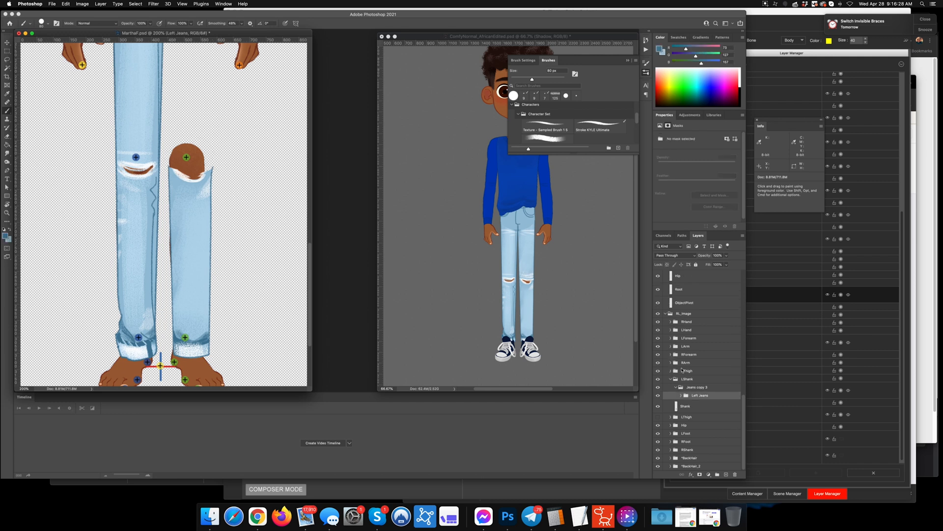
{"action": "left_click", "coordinate": [658, 385]}
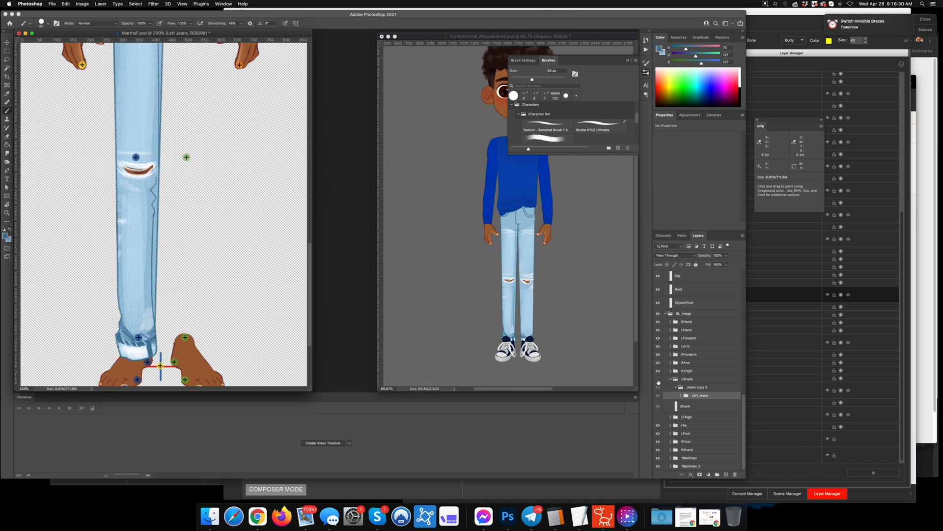
{"action": "left_click", "coordinate": [659, 382]}
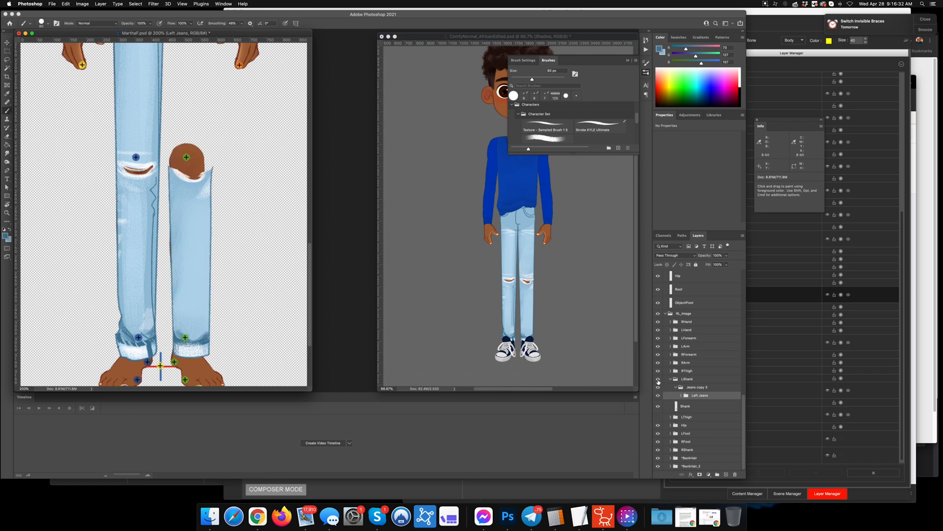
{"action": "left_click", "coordinate": [658, 417]}
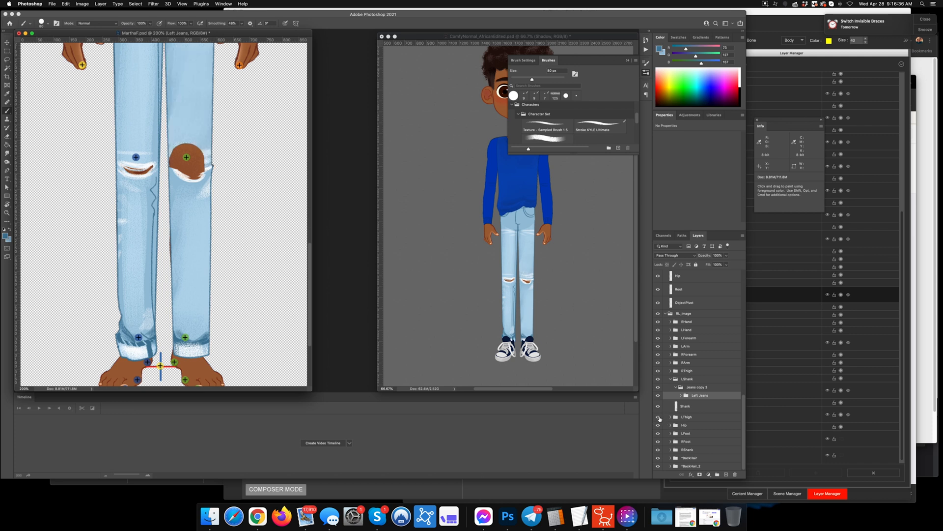
{"action": "left_click", "coordinate": [659, 417]}
{"action": "left_click", "coordinate": [659, 416]}
{"action": "left_click", "coordinate": [671, 379]}
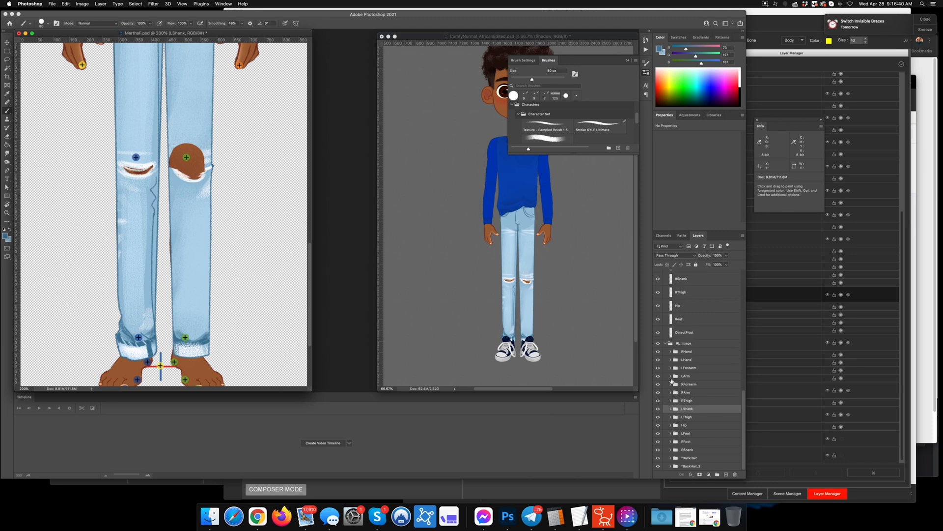
{"action": "left_click_drag", "start_coordinate": [692, 407], "coordinate": [691, 421]}
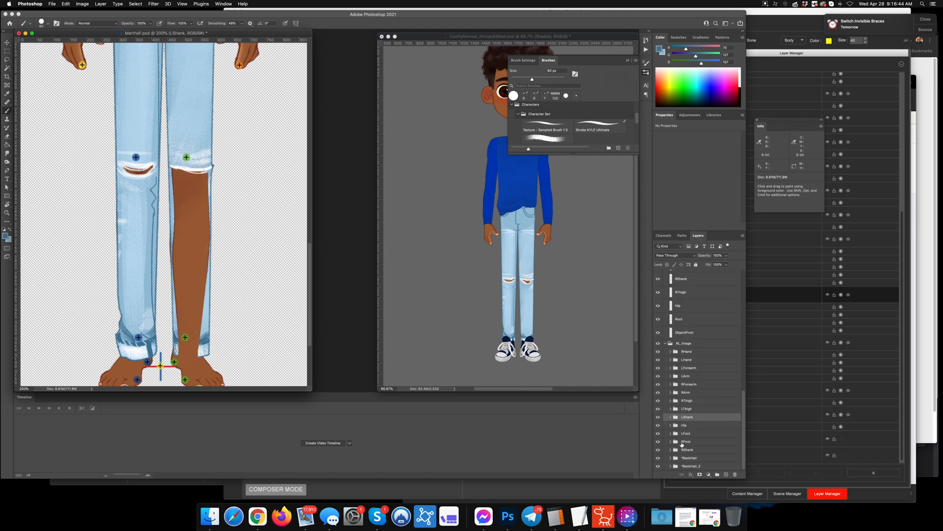
Step: Delete the Shank group from the Left Jeans group inside LThigh
{"action": "left_click", "coordinate": [671, 418]}
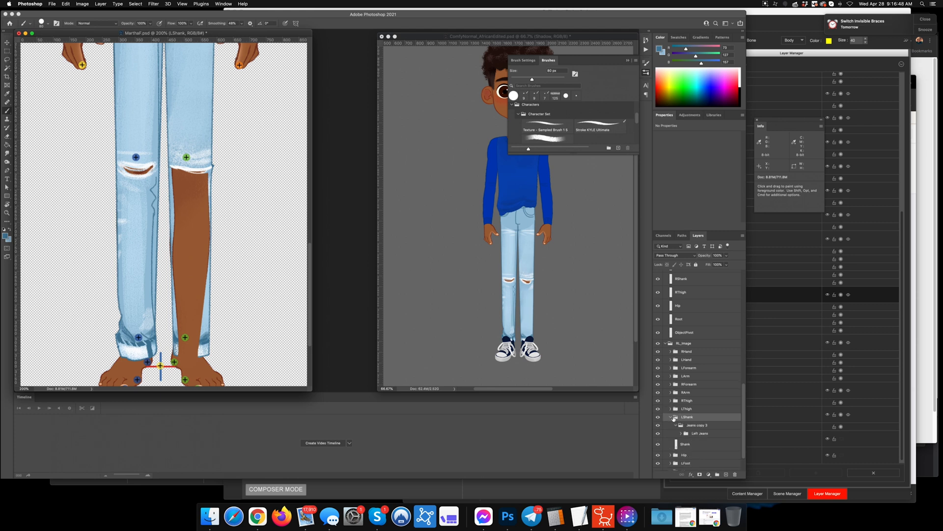
{"action": "left_click", "coordinate": [671, 409]}
{"action": "scroll", "coordinate": [698, 406], "scroll_direction": "down", "scroll_amount": 3}
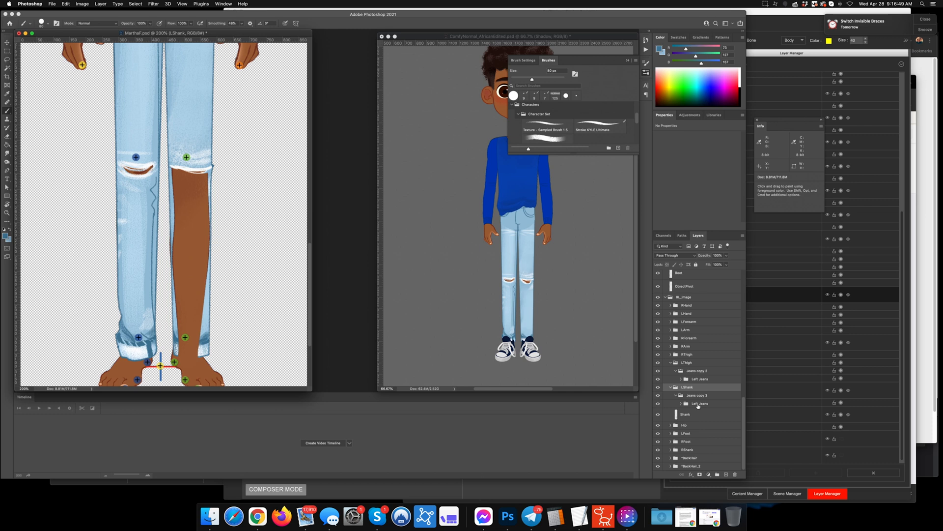
{"action": "left_click", "coordinate": [658, 379]}
{"action": "left_click", "coordinate": [681, 378]}
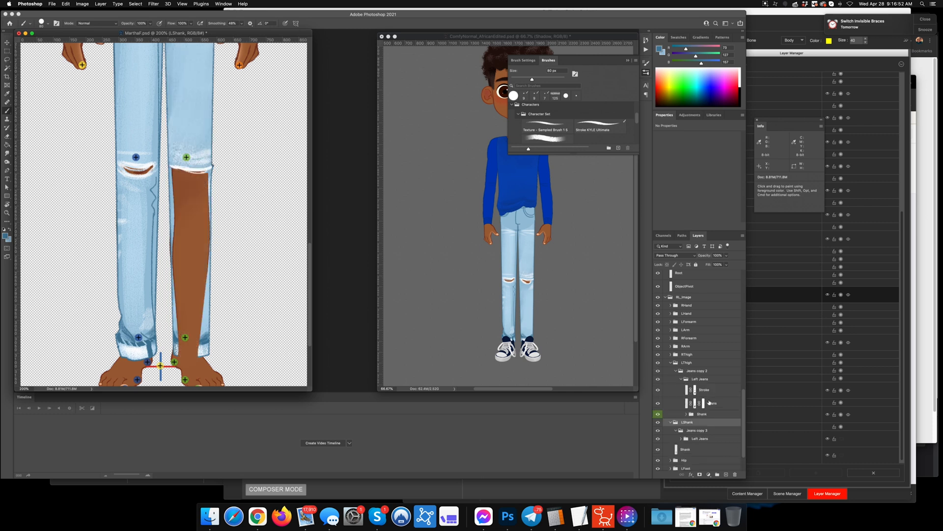
{"action": "scroll", "coordinate": [698, 381], "scroll_direction": "down", "scroll_amount": 2}
{"action": "left_click", "coordinate": [657, 380]}
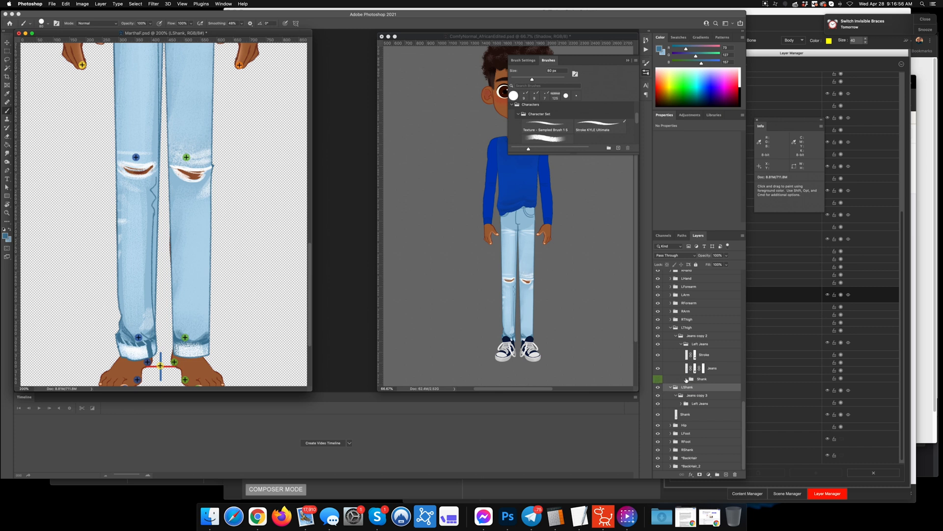
{"action": "left_click_drag", "start_coordinate": [702, 380], "coordinate": [735, 474]}
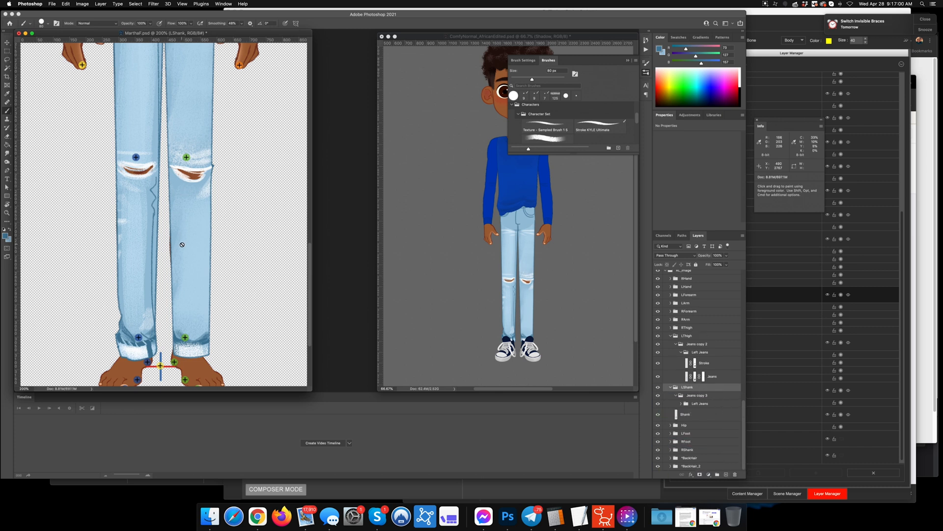
Step: Move LShank's Shank skin layer into its Jeans copy 3 group, collapsing both jeans groups
{"action": "left_click", "coordinate": [686, 416]}
{"action": "key", "text": "v"}
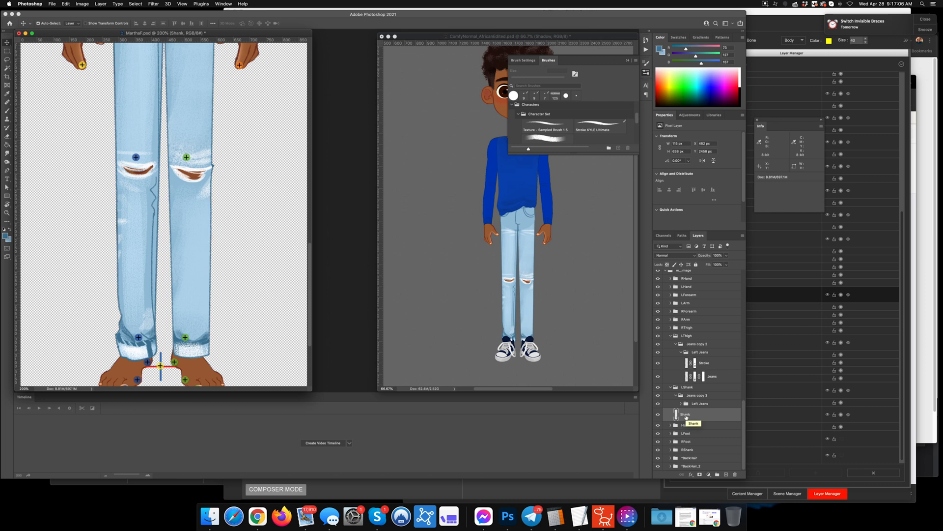
{"action": "key", "text": "Right"}
{"action": "left_click", "coordinate": [676, 344]}
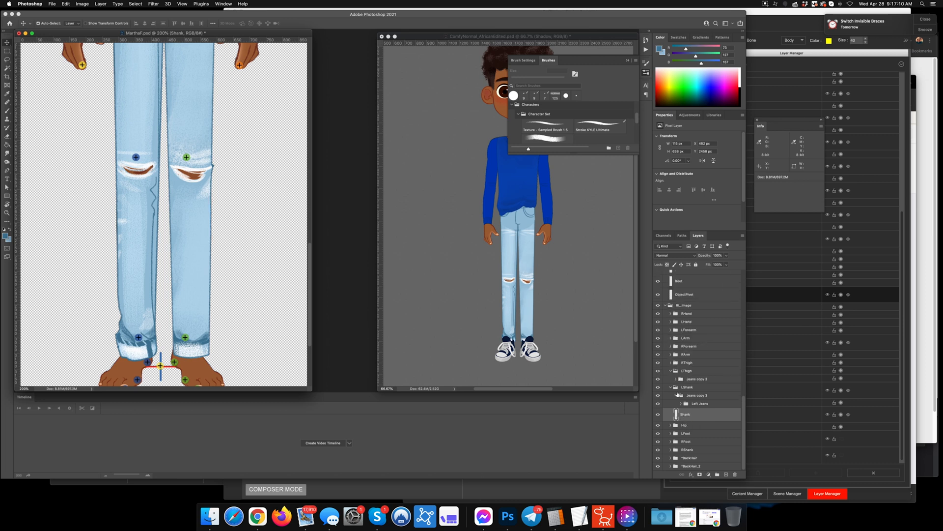
{"action": "left_click", "coordinate": [677, 395]}
{"action": "left_click", "coordinate": [694, 404]}
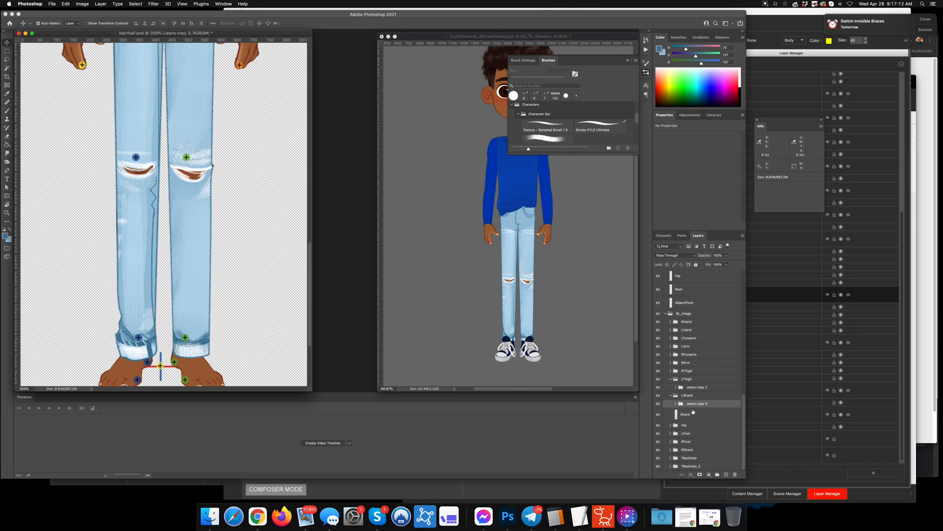
{"action": "left_click_drag", "start_coordinate": [693, 415], "coordinate": [679, 393]}
{"action": "left_click", "coordinate": [676, 395]}
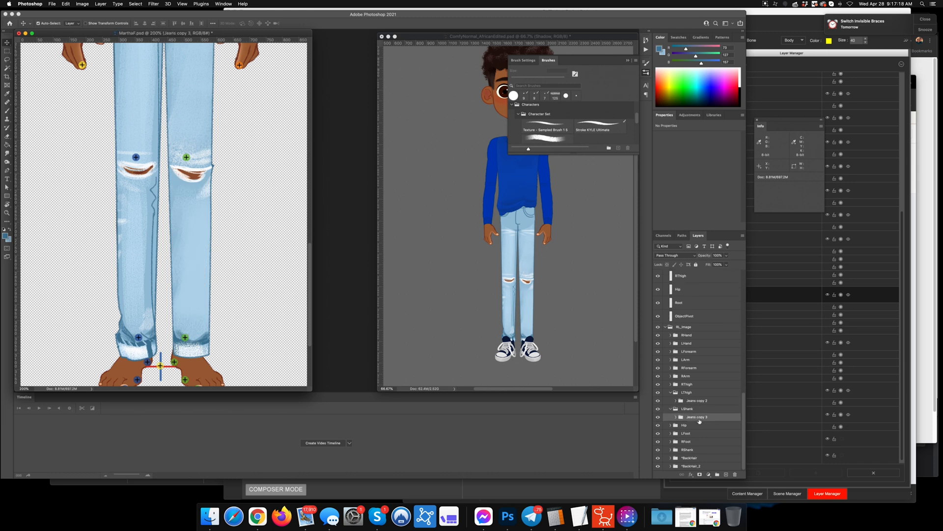
Step: Convert the Jeans copy 3 and Jeans copy 2 groups to smart objects
{"action": "right_click", "coordinate": [700, 421]}
{"action": "left_click", "coordinate": [720, 314]}
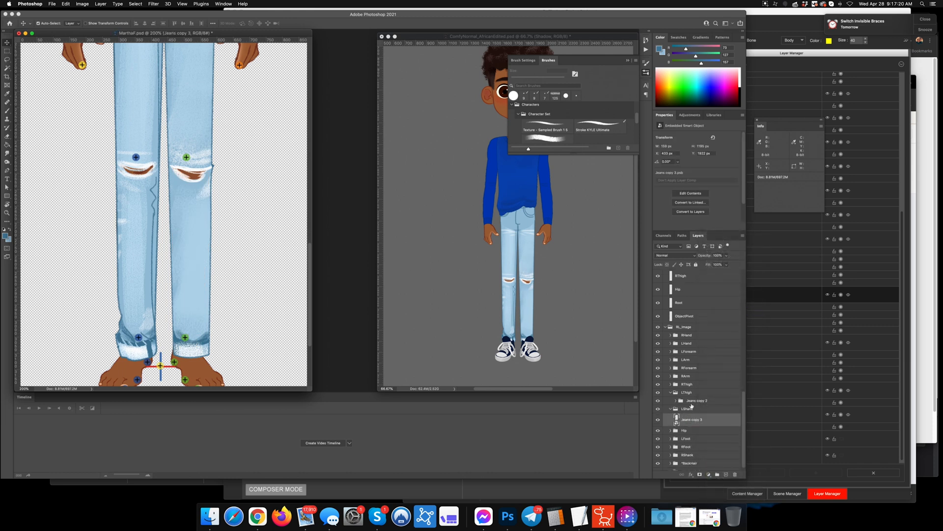
{"action": "right_click", "coordinate": [692, 406]}
{"action": "left_click", "coordinate": [723, 313]}
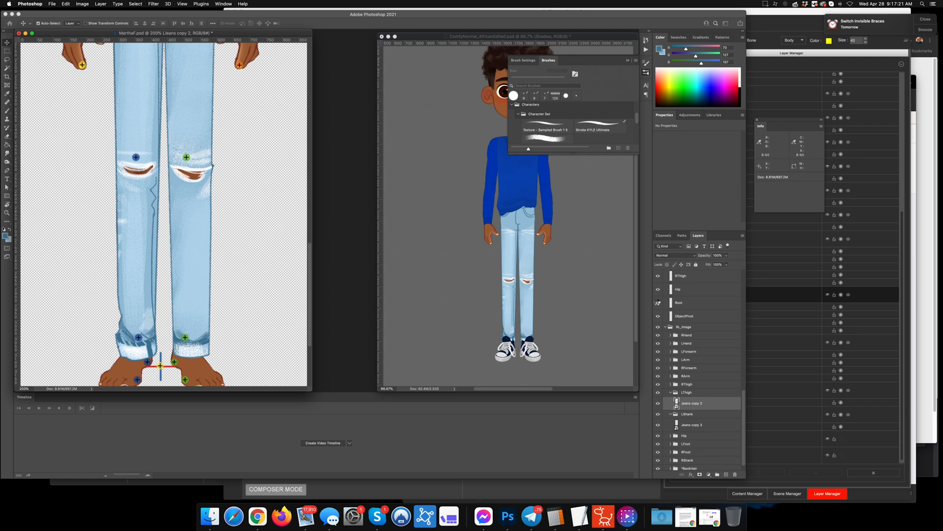
Step: Switch to Cartoon Animator and test the left leg in preview by raising the foot so the knee bends, then end the preview
{"action": "left_click", "coordinate": [606, 493]}
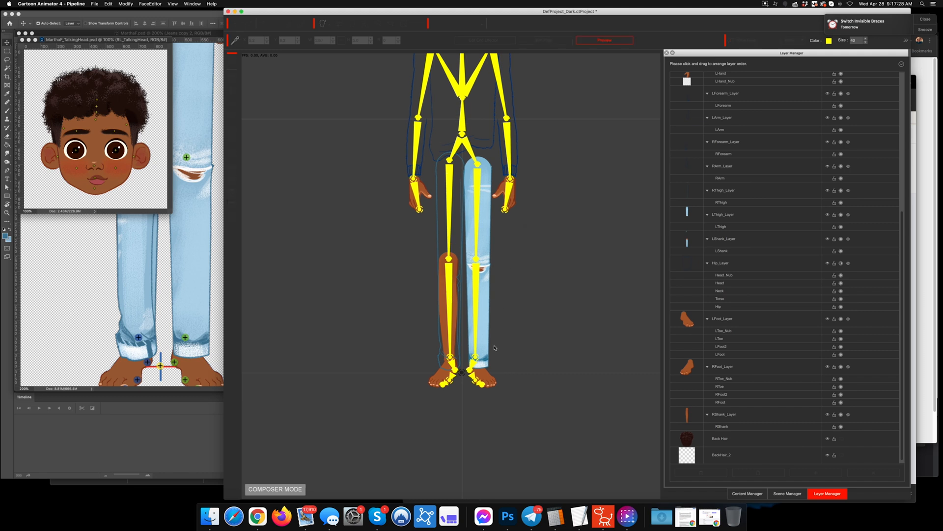
{"action": "left_click_drag", "start_coordinate": [475, 368], "coordinate": [507, 314]}
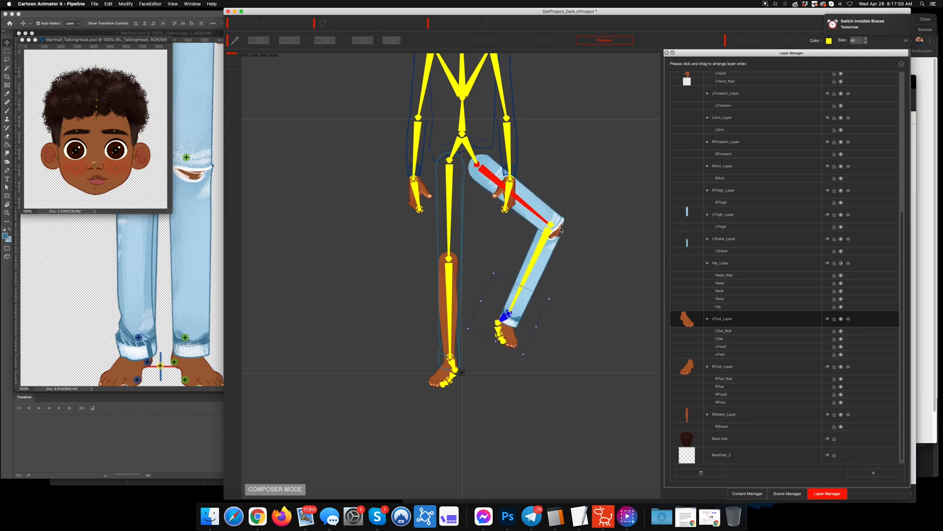
{"action": "mouse_move", "coordinate": [511, 319]}
{"action": "left_mouse_down"}
{"action": "mouse_move", "coordinate": [570, 287]}
{"action": "mouse_move", "coordinate": [518, 323]}
{"action": "left_mouse_up"}
{"action": "left_click", "coordinate": [609, 40]}
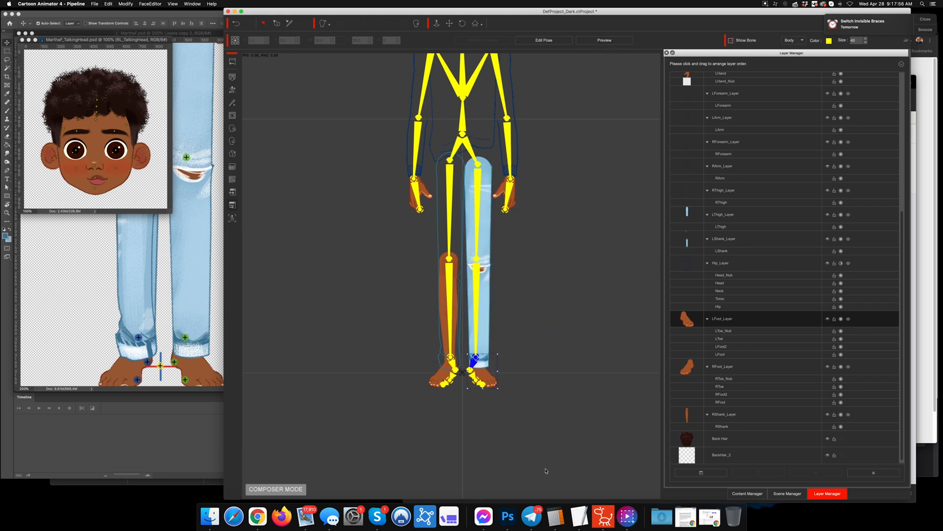
Step: Return to the full-body document in Photoshop and undo the smart object conversions of both jeans groups
{"action": "left_click", "coordinate": [507, 517]}
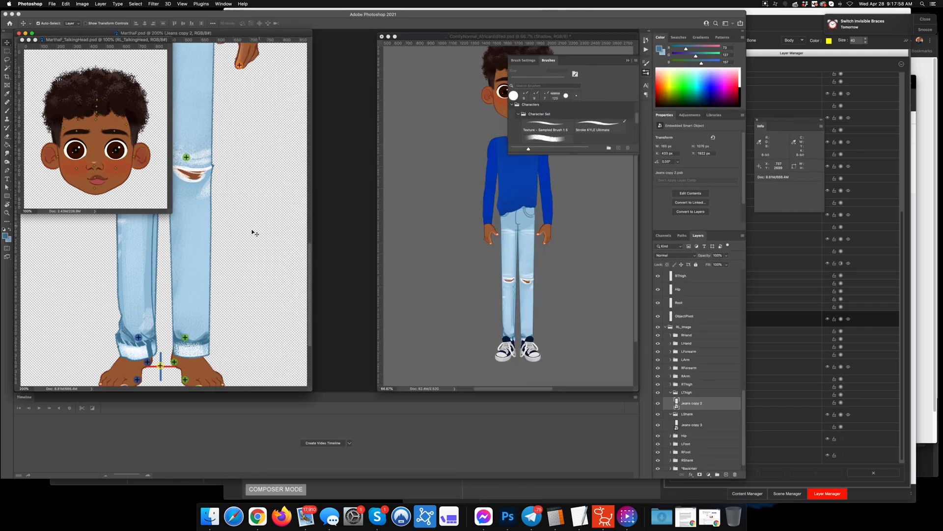
{"action": "left_click", "coordinate": [236, 196]}
{"action": "left_click_drag", "start_coordinate": [225, 155], "coordinate": [246, 202]}
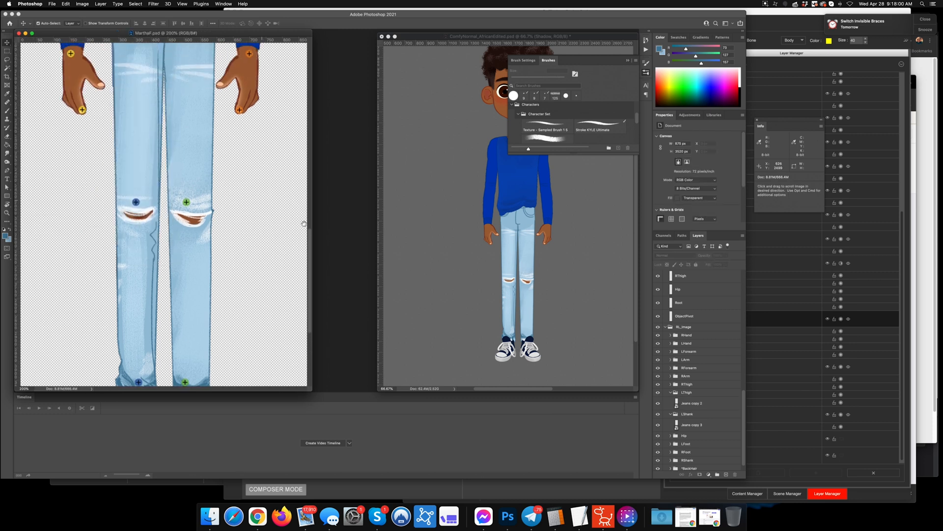
{"action": "key", "text": "super+z"}
{"action": "key", "text": "super+z"}
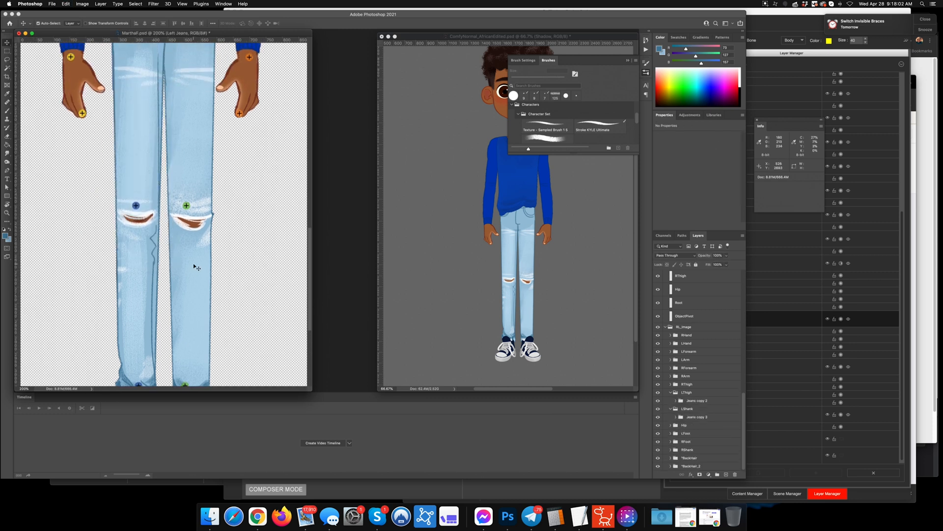
Step: Hide LThigh's Jeans copy 2 group and paint the leg outline back around the left knee on LShank's Stroke mask
{"action": "left_click", "coordinate": [201, 239], "text": "super"}
{"action": "left_click", "coordinate": [193, 224], "text": "super"}
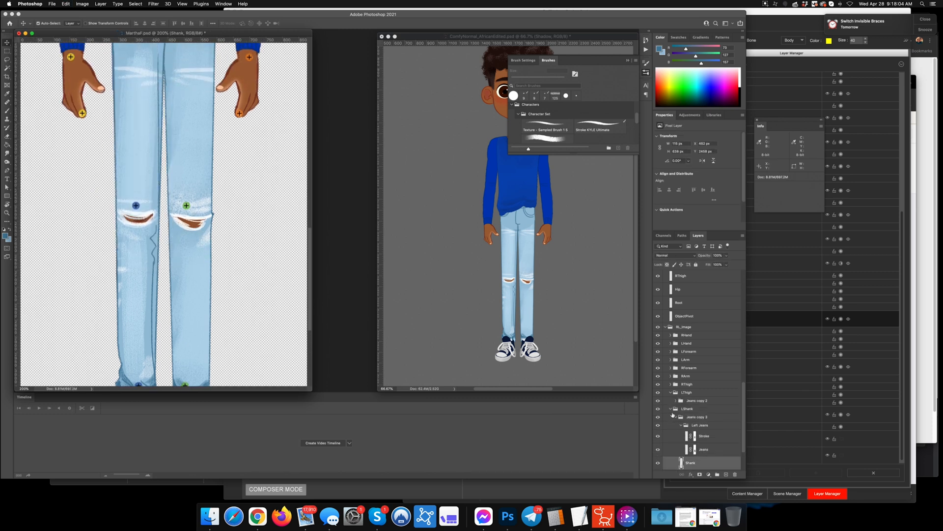
{"action": "left_click", "coordinate": [658, 400]}
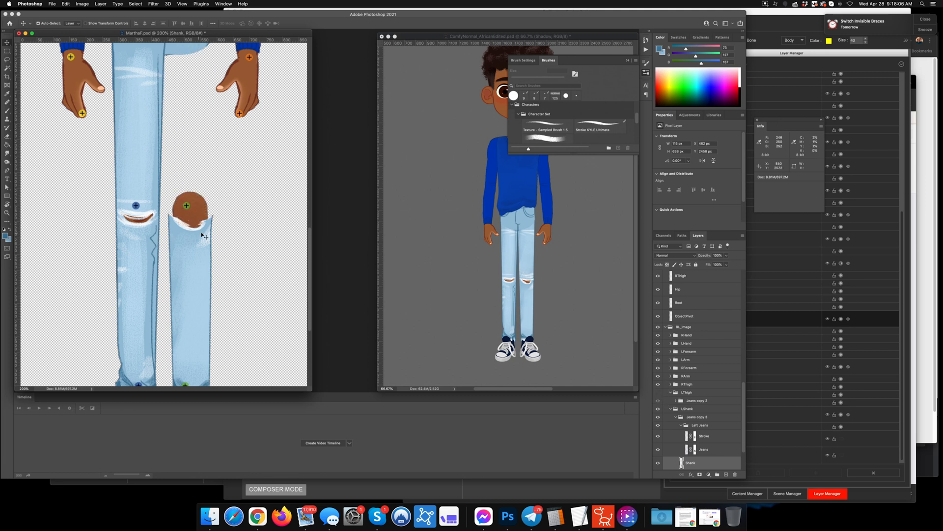
{"action": "left_click", "coordinate": [695, 437]}
{"action": "key", "text": "b"}
{"action": "key", "text": "d"}
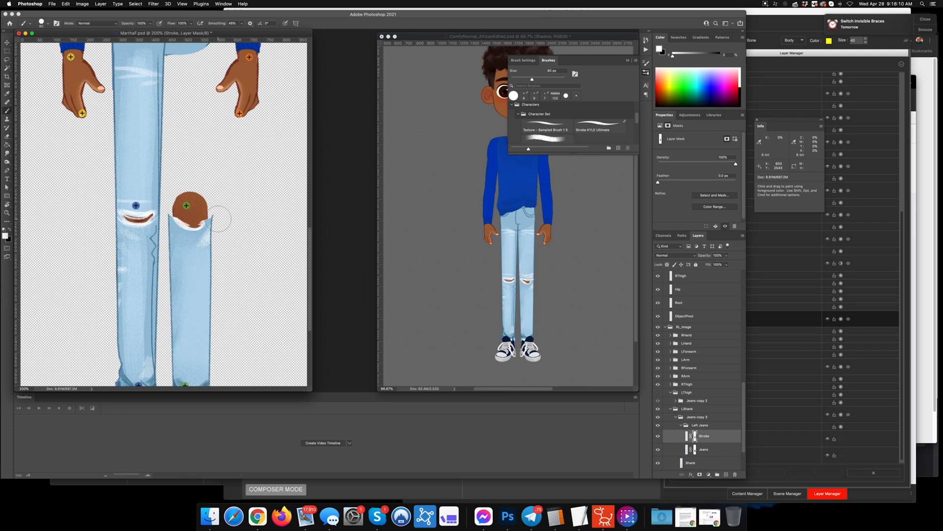
{"action": "mouse_move", "coordinate": [218, 218]}
{"action": "left_mouse_down"}
{"action": "mouse_move", "coordinate": [202, 198]}
{"action": "mouse_move", "coordinate": [211, 198]}
{"action": "mouse_move", "coordinate": [180, 216]}
{"action": "left_mouse_up"}
{"action": "left_click_drag", "start_coordinate": [183, 183], "coordinate": [172, 205]}
Step: Restore LShank's denim over the rounded knee top on the Jeans mask and mask out the Stroke outline sticking out above it
{"action": "left_click", "coordinate": [695, 449]}
{"action": "mouse_move", "coordinate": [211, 214]}
{"action": "left_mouse_down"}
{"action": "mouse_move", "coordinate": [170, 219]}
{"action": "mouse_move", "coordinate": [194, 231]}
{"action": "mouse_move", "coordinate": [197, 215]}
{"action": "mouse_move", "coordinate": [185, 218]}
{"action": "mouse_move", "coordinate": [191, 210]}
{"action": "left_mouse_up"}
{"action": "key", "text": "bracketright"}
{"action": "key", "text": "bracketright"}
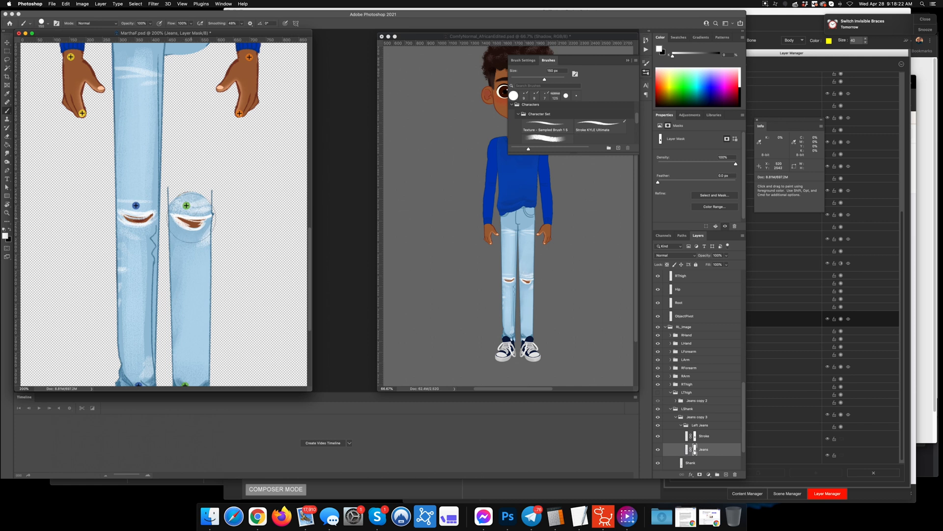
{"action": "key", "text": "bracketright"}
{"action": "left_click", "coordinate": [691, 438]}
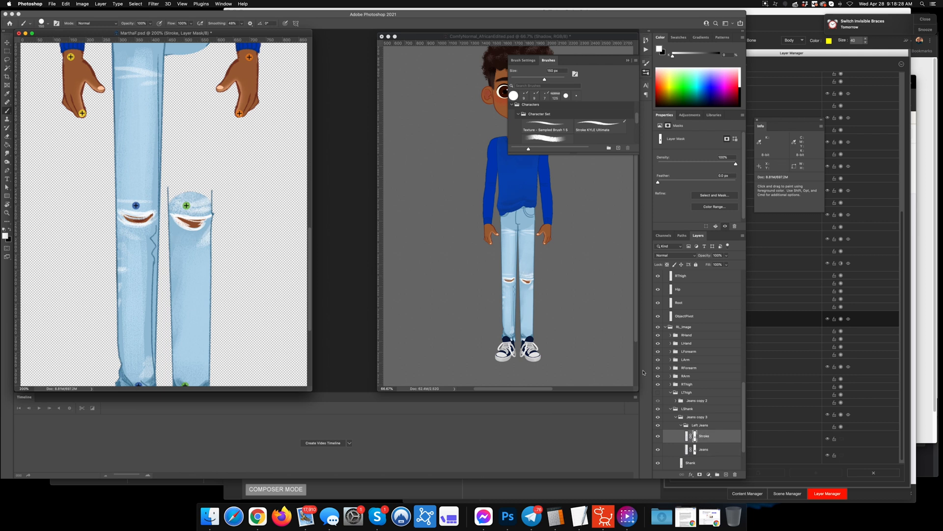
{"action": "key", "text": "x"}
Step: Convert LShank's Jeans copy 3 and LThigh's Jeans copy 2 groups to smart objects
{"action": "left_click", "coordinate": [677, 417]}
{"action": "right_click", "coordinate": [703, 421]}
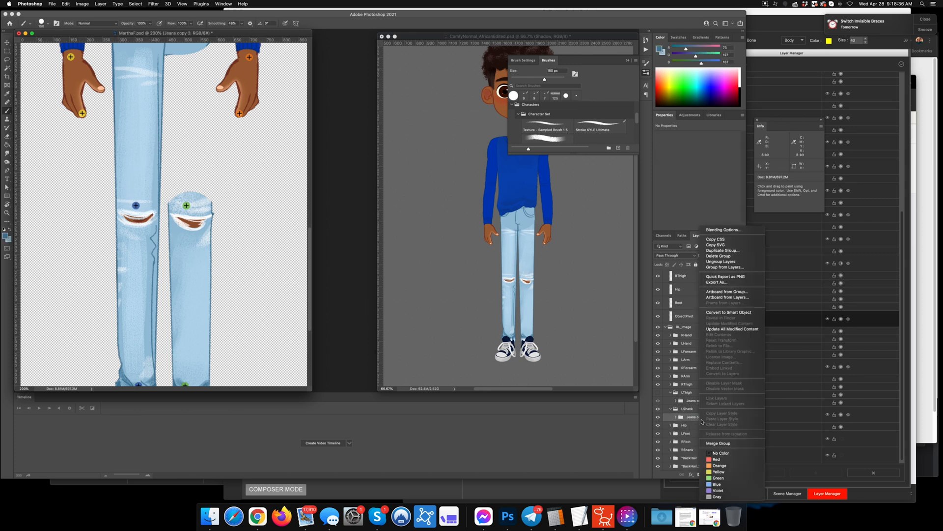
{"action": "left_click", "coordinate": [745, 312]}
{"action": "right_click", "coordinate": [690, 419]}
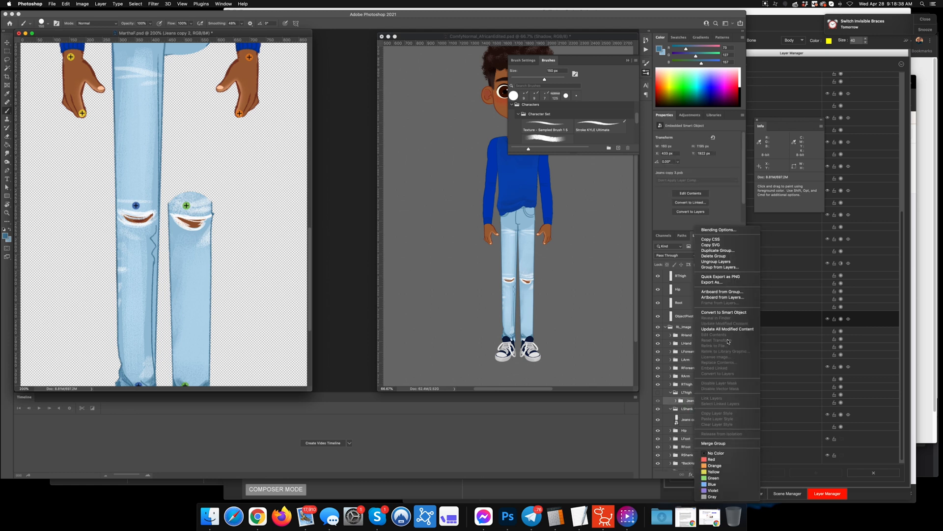
{"action": "left_click", "coordinate": [732, 313]}
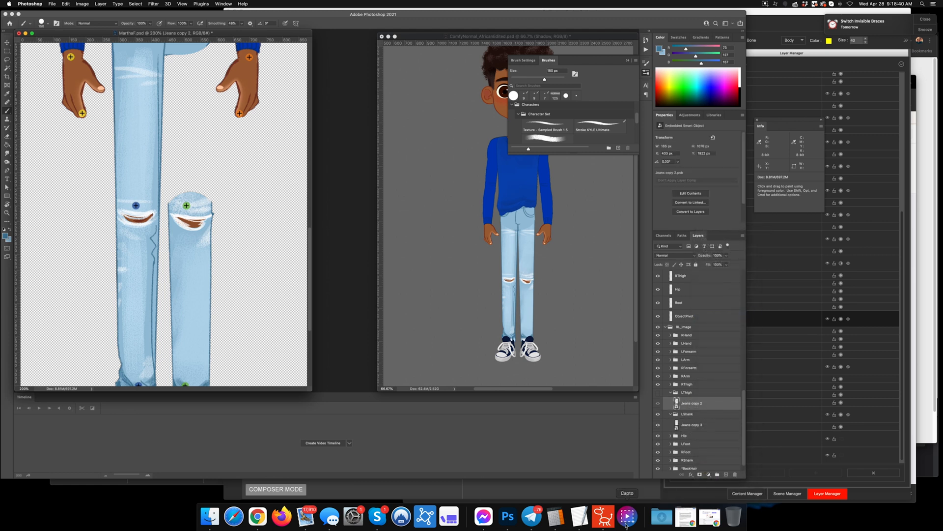
Step: Preview the revised left knee in Cartoon Animator by bending the leg slightly, then switch back to Photoshop
{"action": "left_click", "coordinate": [604, 515]}
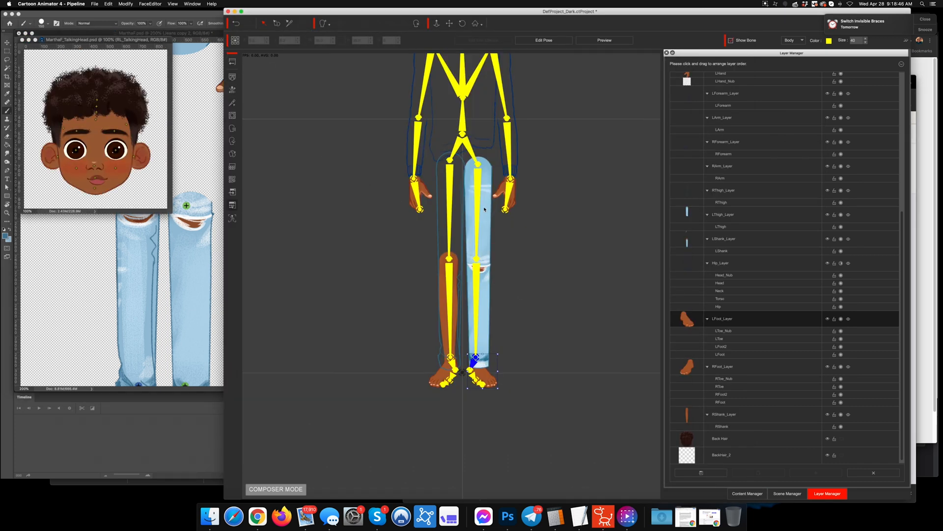
{"action": "left_click", "coordinate": [605, 39]}
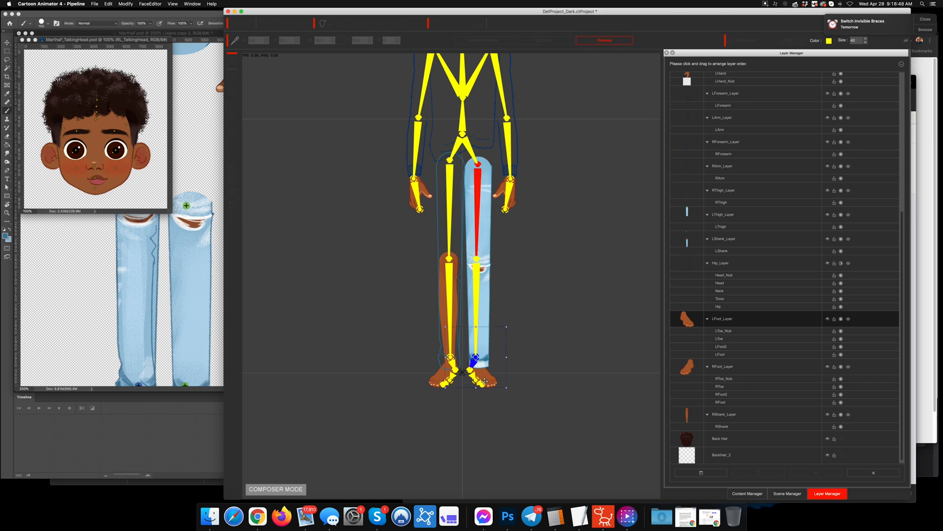
{"action": "mouse_move", "coordinate": [484, 363]}
{"action": "left_mouse_down"}
{"action": "mouse_move", "coordinate": [510, 359]}
{"action": "mouse_move", "coordinate": [487, 339]}
{"action": "mouse_move", "coordinate": [514, 281]}
{"action": "mouse_move", "coordinate": [535, 305]}
{"action": "mouse_move", "coordinate": [472, 363]}
{"action": "mouse_move", "coordinate": [487, 362]}
{"action": "mouse_move", "coordinate": [485, 351]}
{"action": "left_mouse_up"}
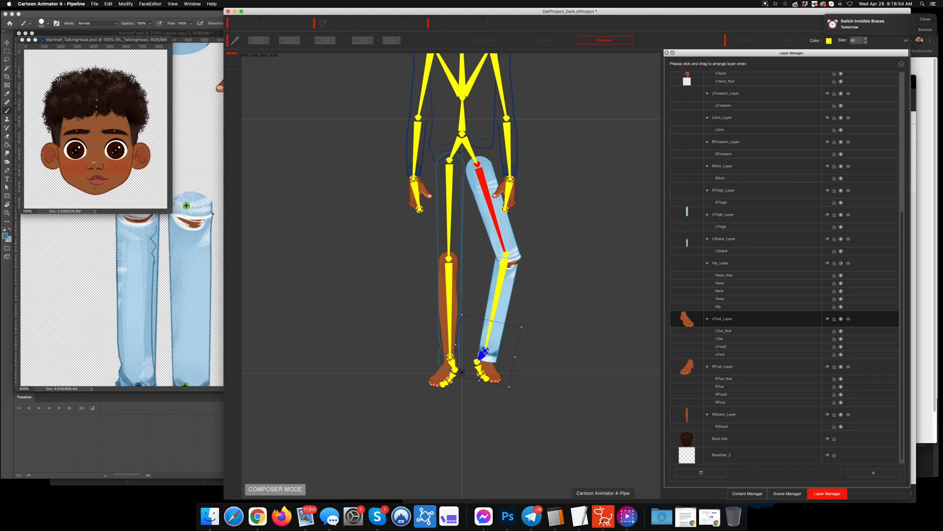
{"action": "left_click", "coordinate": [508, 516]}
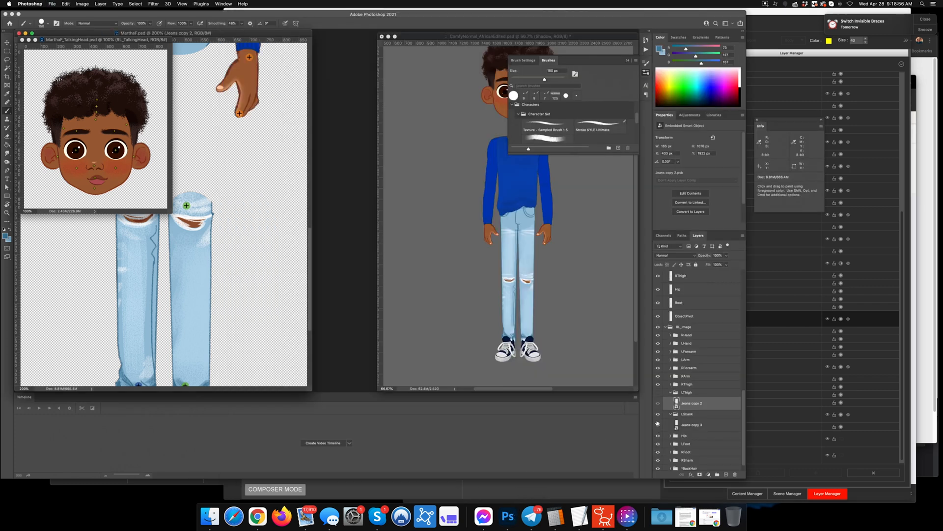
Step: Switch to Cartoon Animator and bend the left leg in preview to check the knee joint, then switch back to Photoshop
{"action": "left_click", "coordinate": [604, 516]}
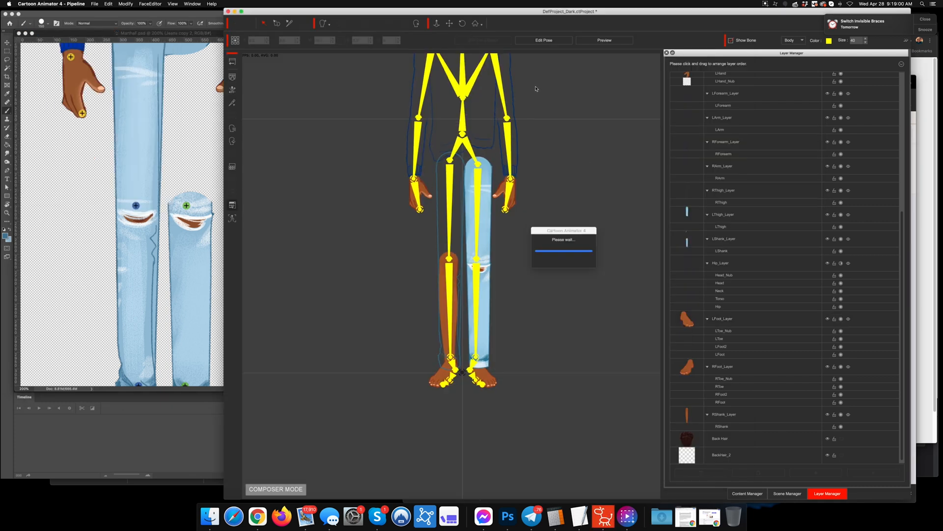
{"action": "left_click", "coordinate": [605, 41]}
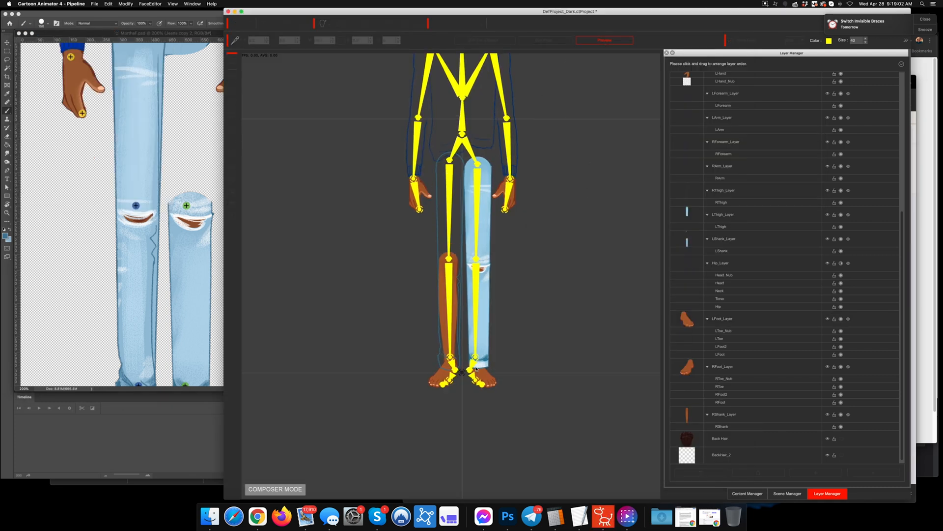
{"action": "left_click_drag", "start_coordinate": [476, 369], "coordinate": [507, 337]}
{"action": "left_click", "coordinate": [604, 40]}
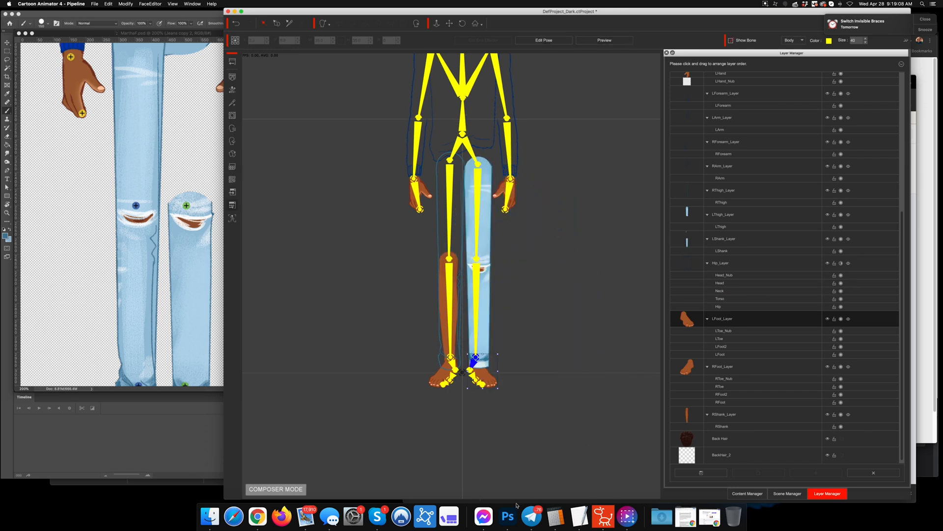
{"action": "left_click", "coordinate": [508, 515]}
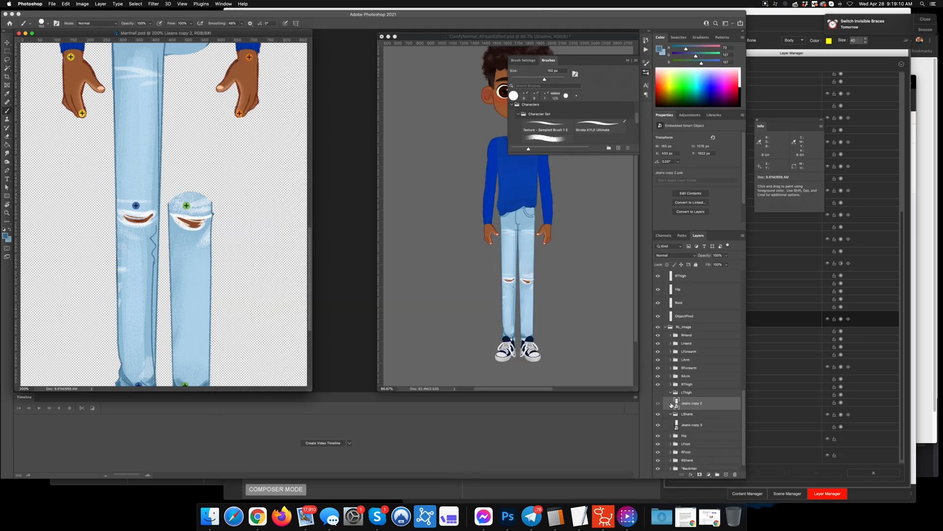
Step: Undo the smart object conversions of the left leg's jeans groups and move the LShank group above LThigh
{"action": "left_click_drag", "start_coordinate": [685, 414], "coordinate": [691, 391]}
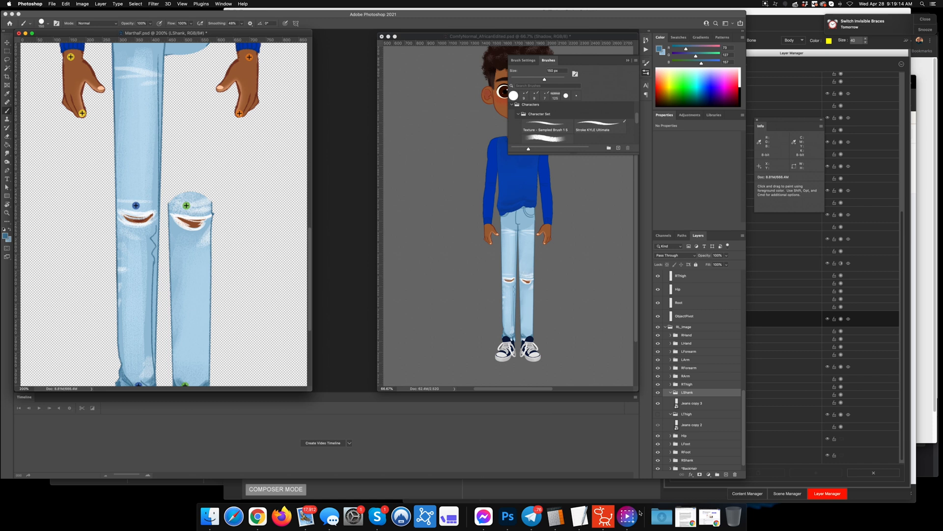
{"action": "key", "text": "super+z"}
{"action": "key", "text": "super+z"}
{"action": "key", "text": "super+z"}
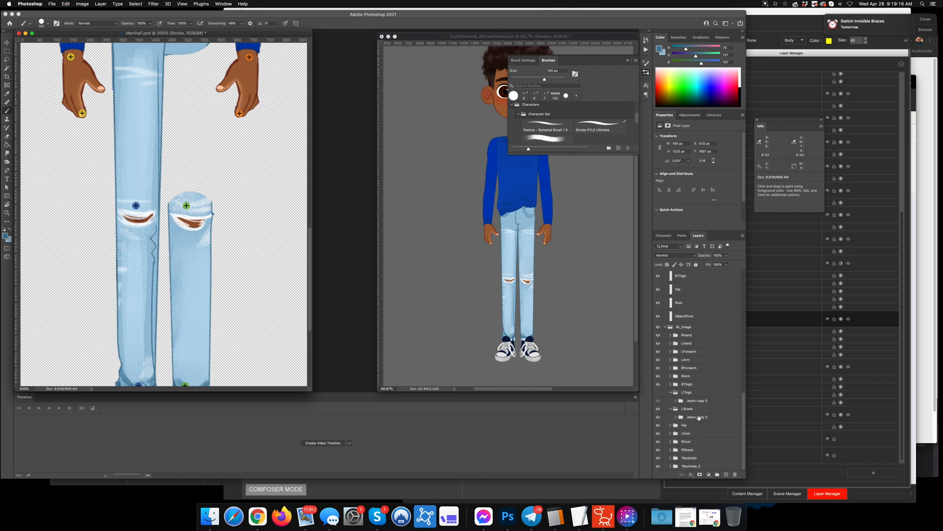
{"action": "left_click_drag", "start_coordinate": [690, 404], "coordinate": [690, 389]}
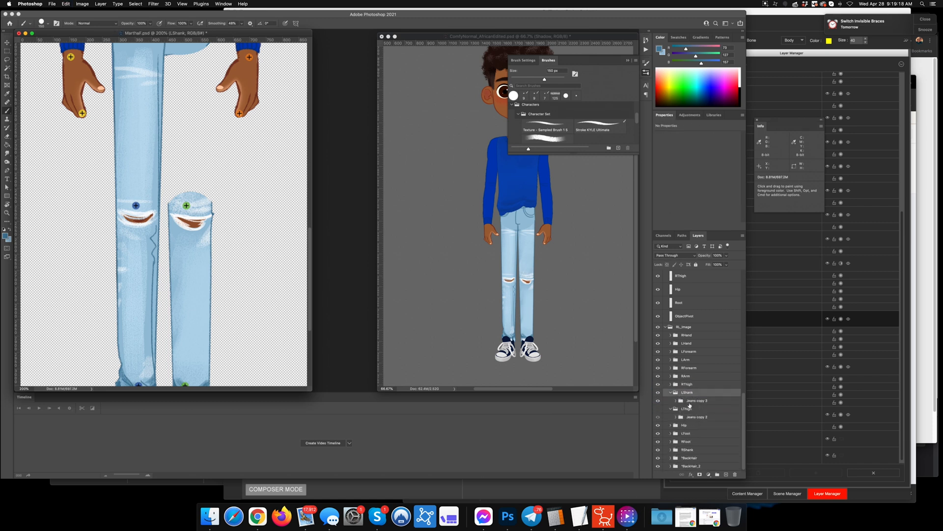
Step: Convert LShank's Jeans copy 3 and LThigh's Jeans copy 2 groups to smart objects in the new stacking order
{"action": "left_click", "coordinate": [691, 400]}
{"action": "right_click", "coordinate": [690, 400]}
{"action": "left_click", "coordinate": [725, 312]}
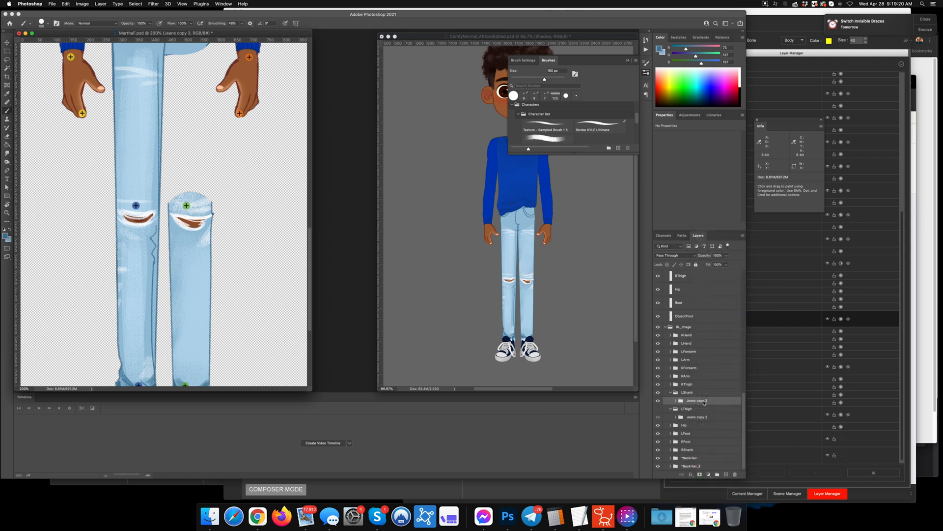
{"action": "left_click", "coordinate": [698, 422]}
{"action": "right_click", "coordinate": [698, 422]}
{"action": "left_click", "coordinate": [736, 313]}
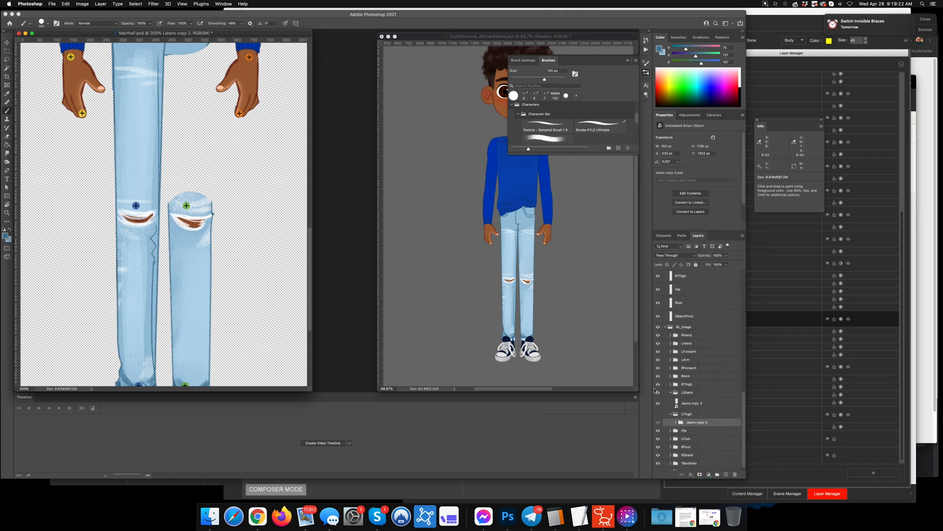
Step: Preview the left leg in Cartoon Animator with the shank stacked over the thigh, then return to Photoshop
{"action": "left_click", "coordinate": [603, 515]}
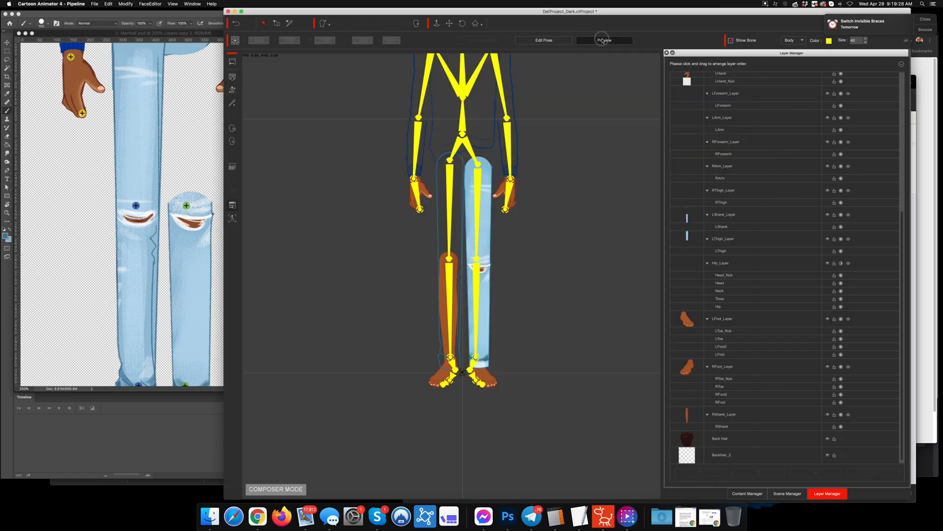
{"action": "mouse_move", "coordinate": [475, 358]}
{"action": "left_mouse_down"}
{"action": "mouse_move", "coordinate": [508, 339]}
{"action": "mouse_move", "coordinate": [526, 363]}
{"action": "mouse_move", "coordinate": [520, 299]}
{"action": "mouse_move", "coordinate": [554, 320]}
{"action": "mouse_move", "coordinate": [537, 294]}
{"action": "mouse_move", "coordinate": [512, 278]}
{"action": "mouse_move", "coordinate": [450, 315]}
{"action": "mouse_move", "coordinate": [488, 369]}
{"action": "mouse_move", "coordinate": [515, 363]}
{"action": "mouse_move", "coordinate": [485, 332]}
{"action": "mouse_move", "coordinate": [502, 314]}
{"action": "mouse_move", "coordinate": [476, 331]}
{"action": "mouse_move", "coordinate": [405, 323]}
{"action": "mouse_move", "coordinate": [527, 354]}
{"action": "mouse_move", "coordinate": [575, 309]}
{"action": "mouse_move", "coordinate": [581, 337]}
{"action": "mouse_move", "coordinate": [498, 336]}
{"action": "mouse_move", "coordinate": [479, 356]}
{"action": "left_mouse_up"}
{"action": "left_click", "coordinate": [507, 516]}
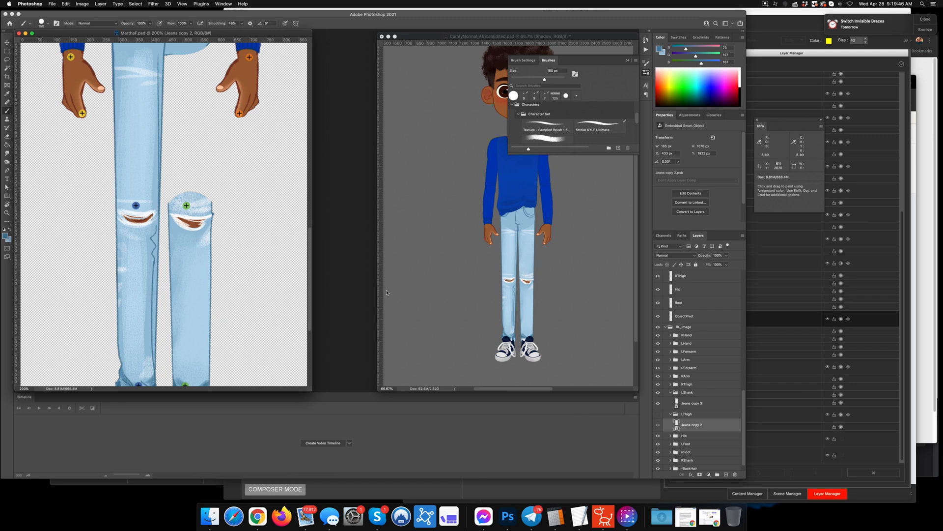
Step: Revert the jeans smart objects to groups, show LThigh's Jeans copy 2 and hide LShank's Jeans copy 3
{"action": "left_click", "coordinate": [694, 394]}
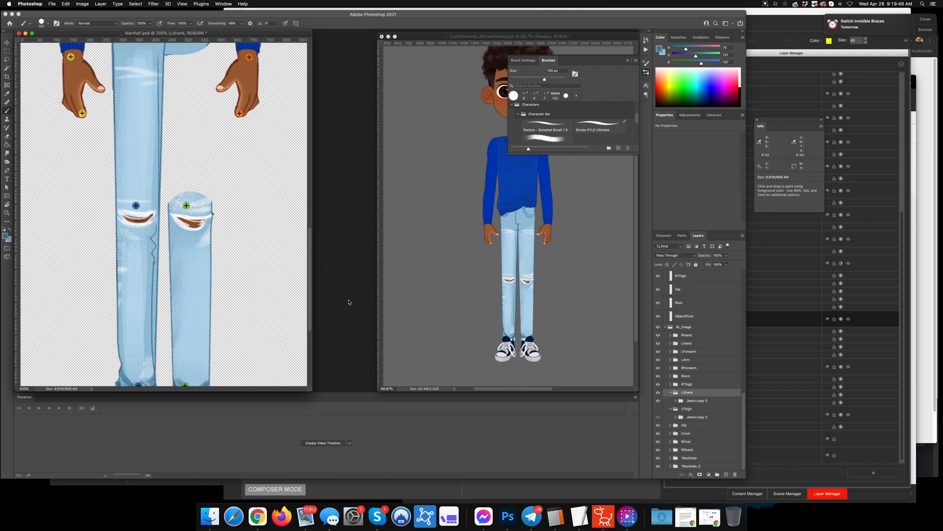
{"action": "left_click", "coordinate": [658, 392]}
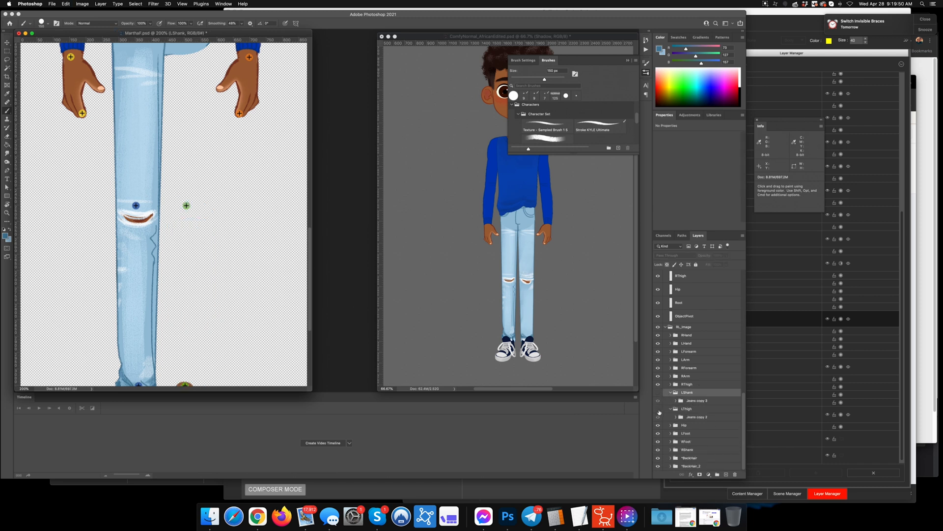
{"action": "left_click", "coordinate": [658, 393]}
{"action": "left_click", "coordinate": [658, 393]}
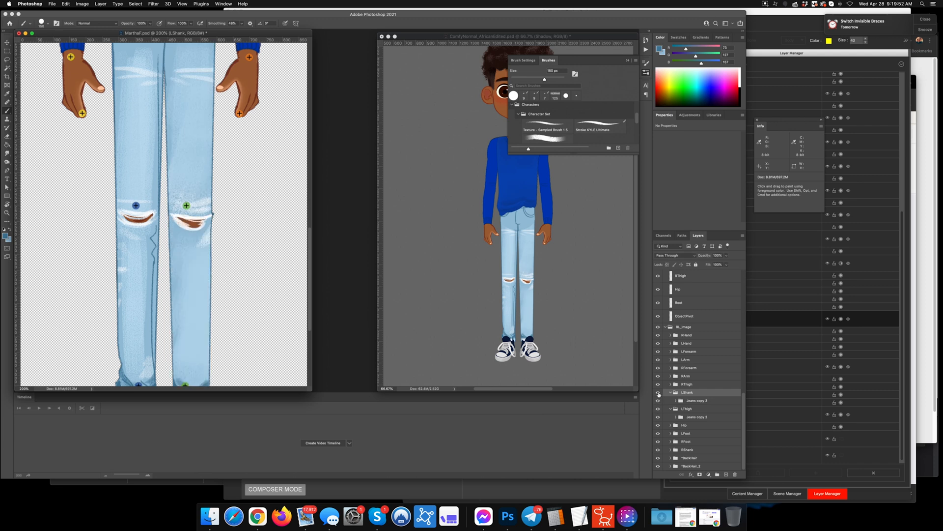
{"action": "left_click", "coordinate": [658, 393]}
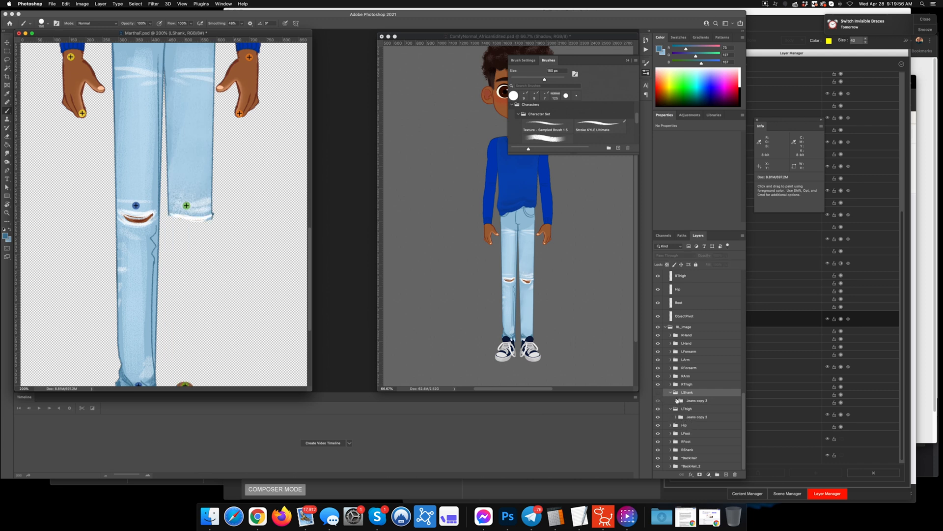
Step: Paint a rounded lower end back below the left knee on LThigh's Jeans layer mask with a 125 px brush
{"action": "left_click", "coordinate": [675, 417]}
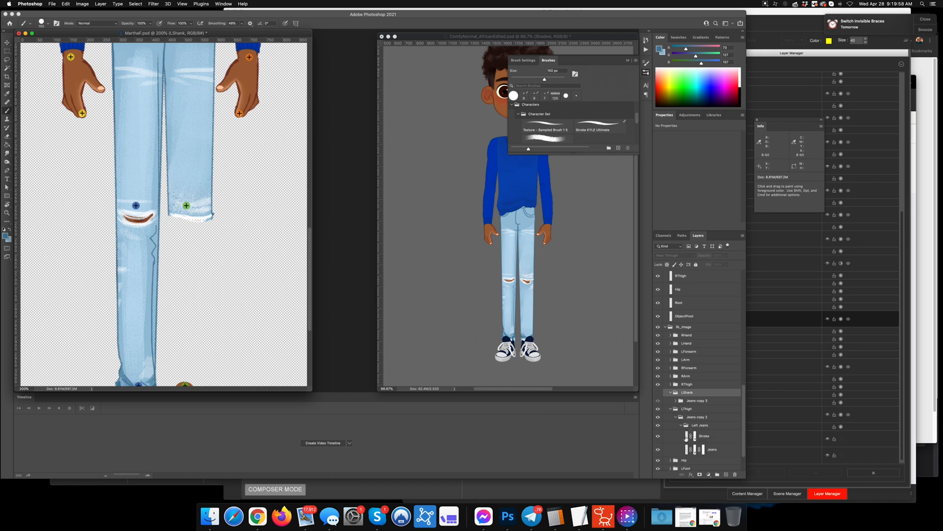
{"action": "left_click", "coordinate": [659, 449]}
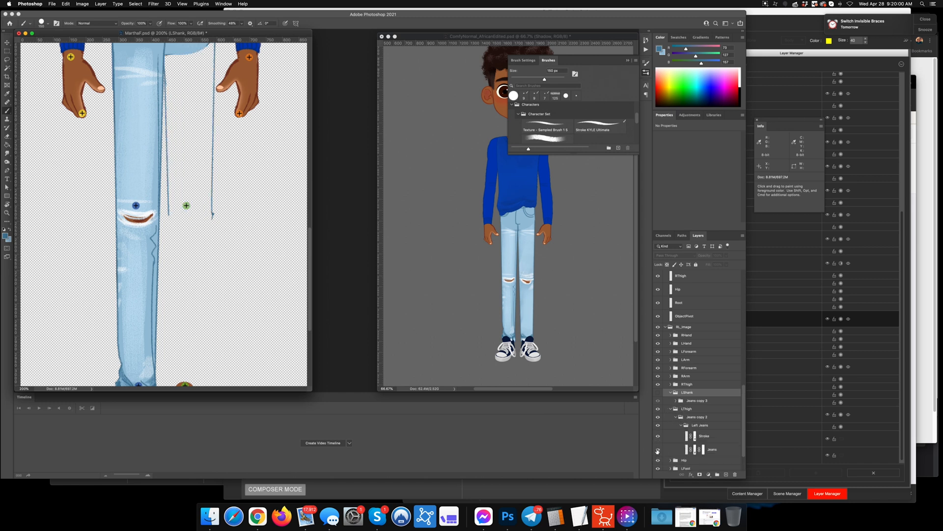
{"action": "left_click", "coordinate": [659, 449]}
{"action": "left_click", "coordinate": [694, 449]}
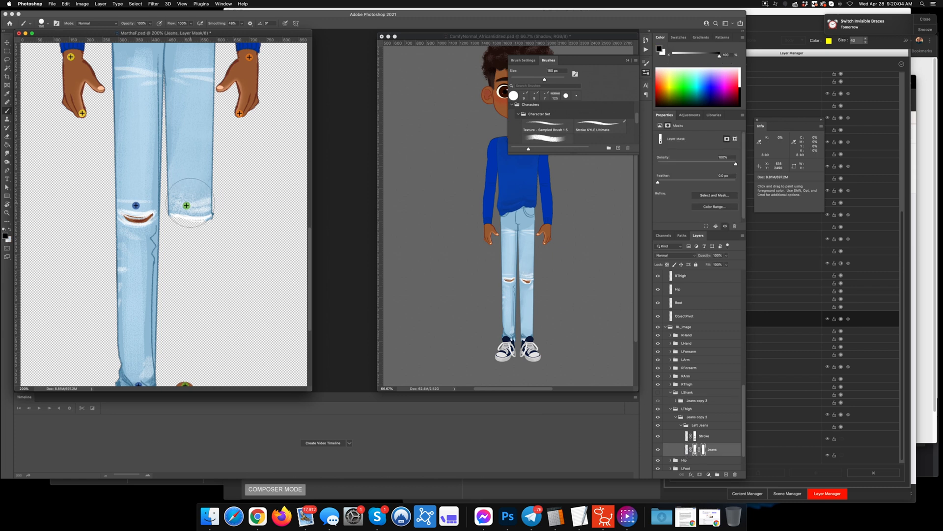
{"action": "key", "text": "bracketleft"}
{"action": "key", "text": "x"}
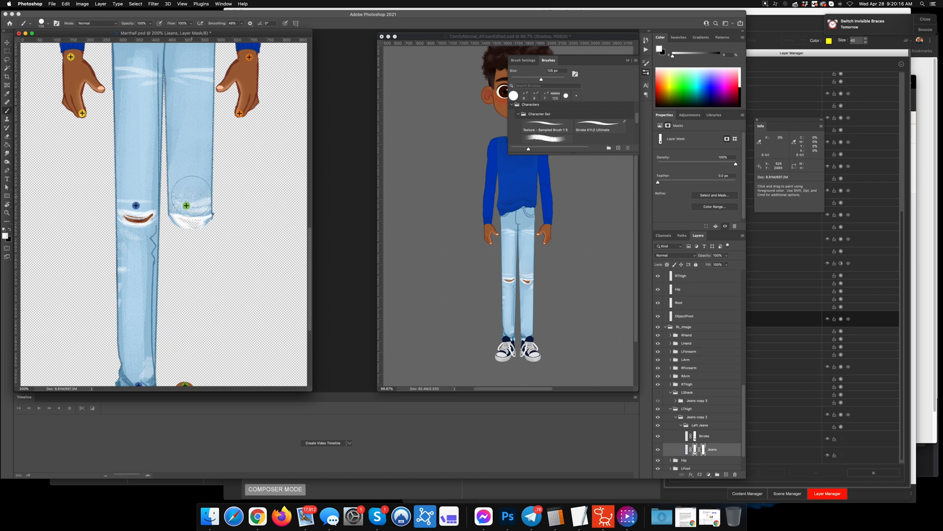
{"action": "key", "text": "super+equal"}
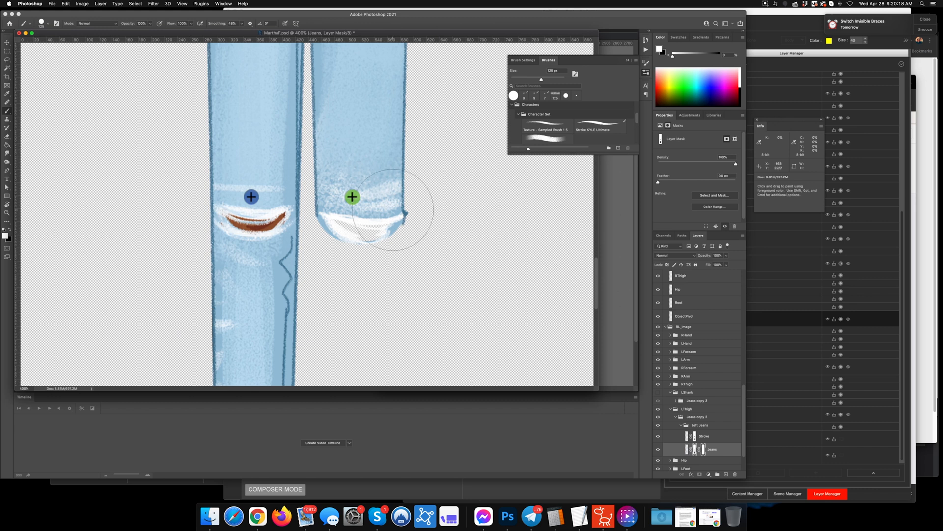
Step: Clone denim texture over the white ripped area at the rounded knee end of LThigh's Jeans layer with the Clone Stamp
{"action": "left_click", "coordinate": [687, 449]}
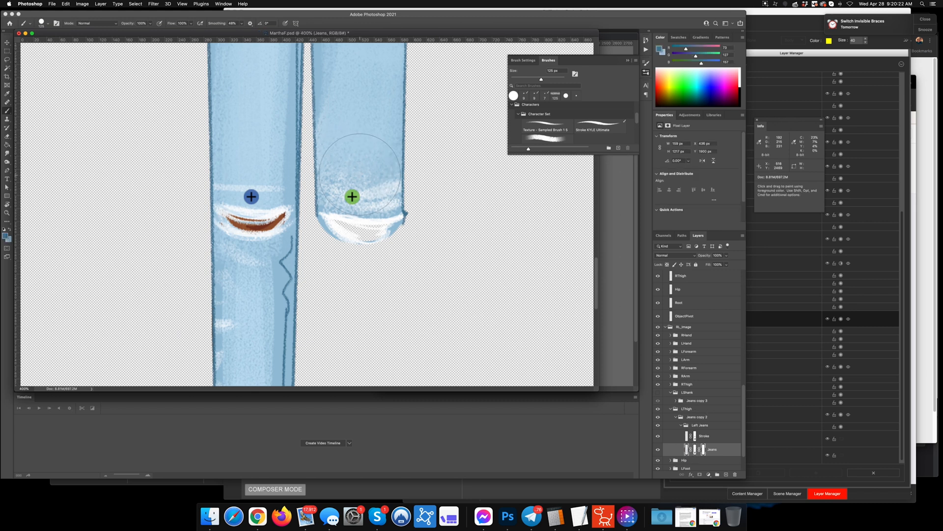
{"action": "left_click", "coordinate": [7, 119]}
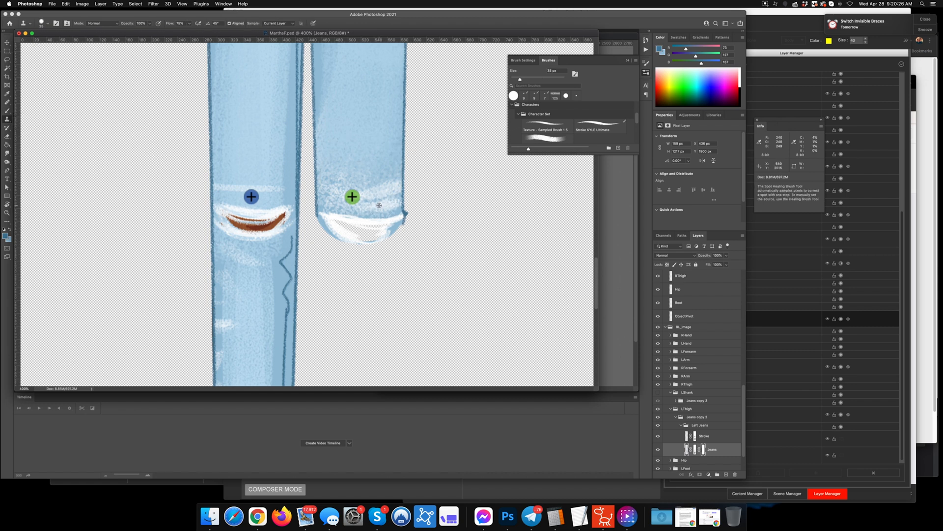
{"action": "left_click", "coordinate": [332, 215]}
{"action": "left_click_drag", "start_coordinate": [330, 216], "coordinate": [347, 228]}
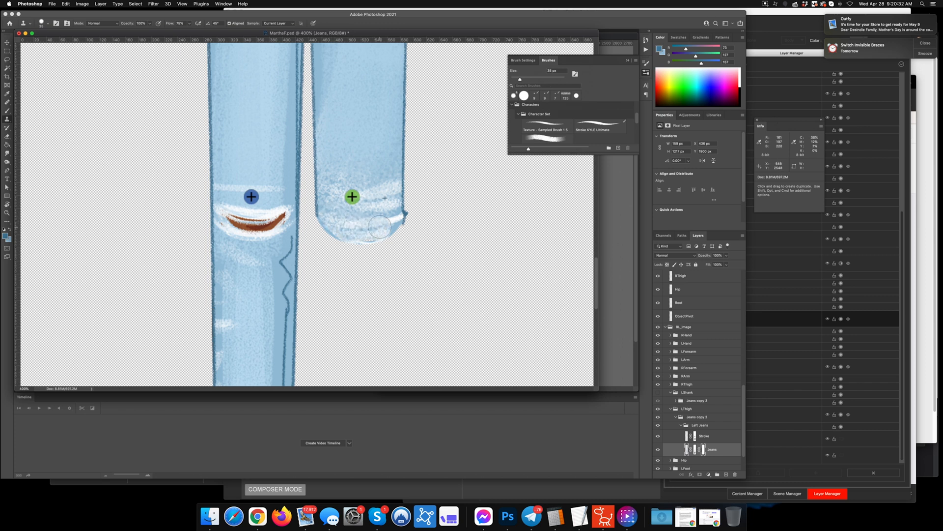
{"action": "key", "text": "j"}
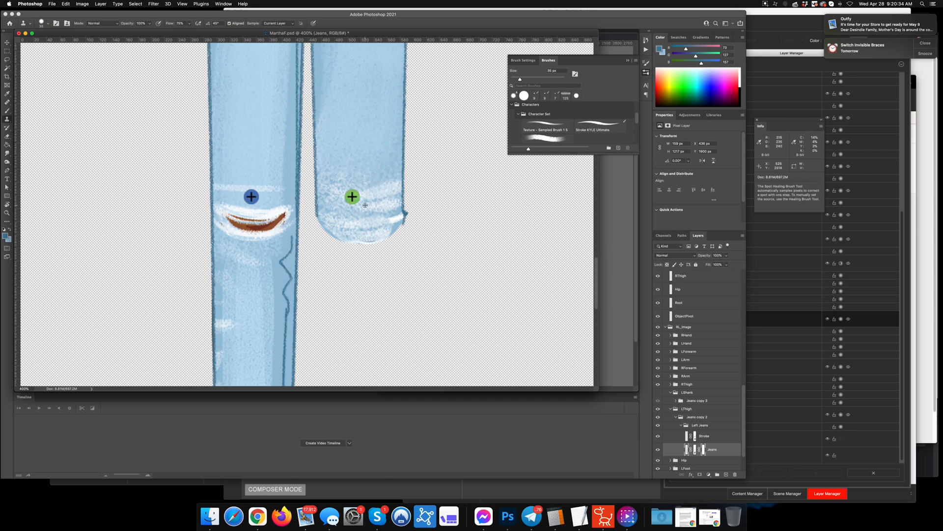
{"action": "key", "text": "s"}
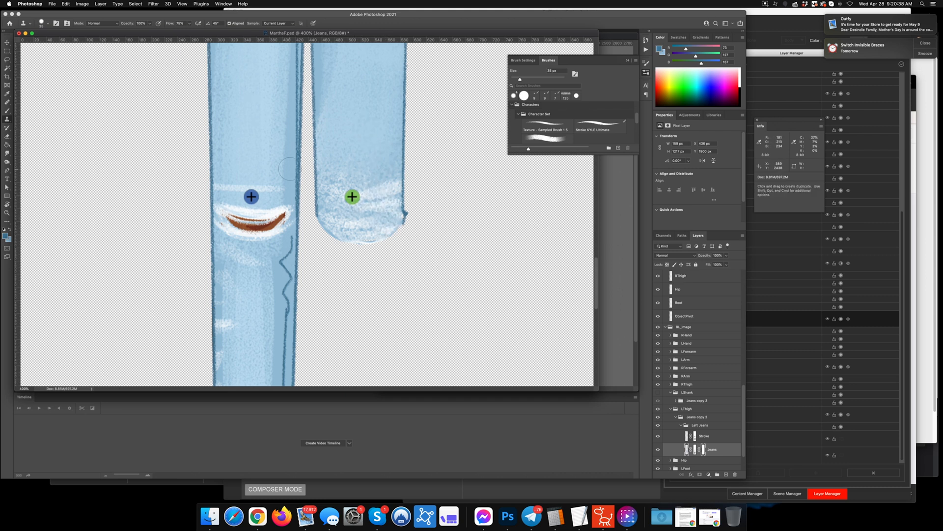
{"action": "key", "text": "j"}
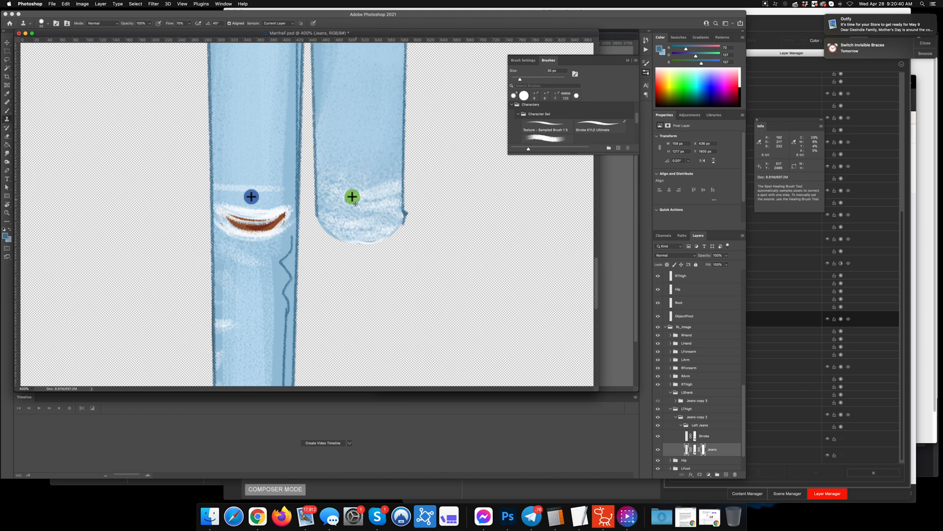
{"action": "key", "text": "s"}
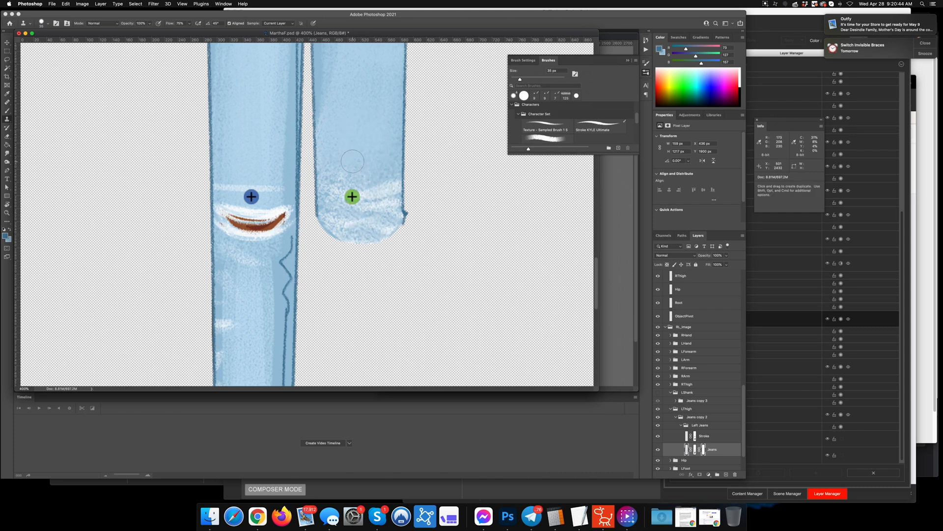
Step: Collapse LThigh's Jeans copy 2 group and convert it and LShank's Jeans copy 3 group to smart objects
{"action": "key", "text": "super+minus"}
{"action": "key", "text": "super+minus"}
{"action": "key", "text": "super+minus"}
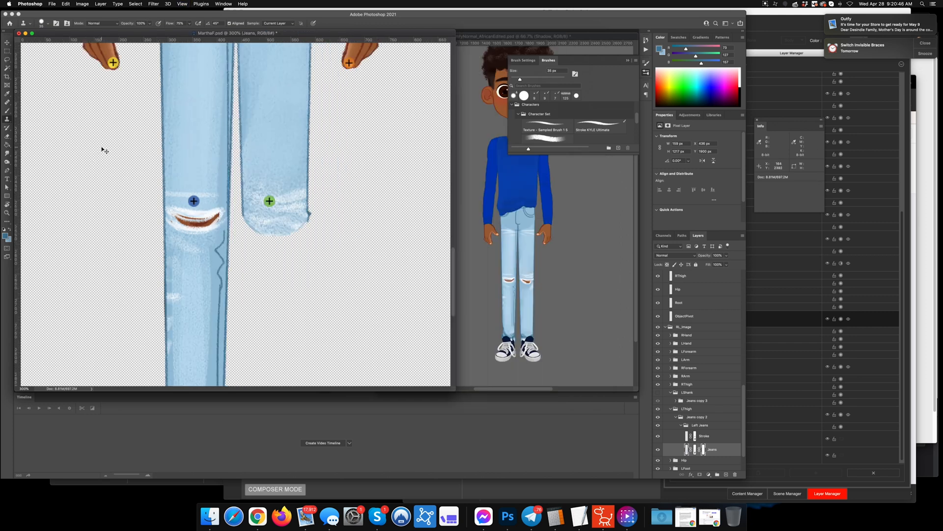
{"action": "key", "text": "super+plus"}
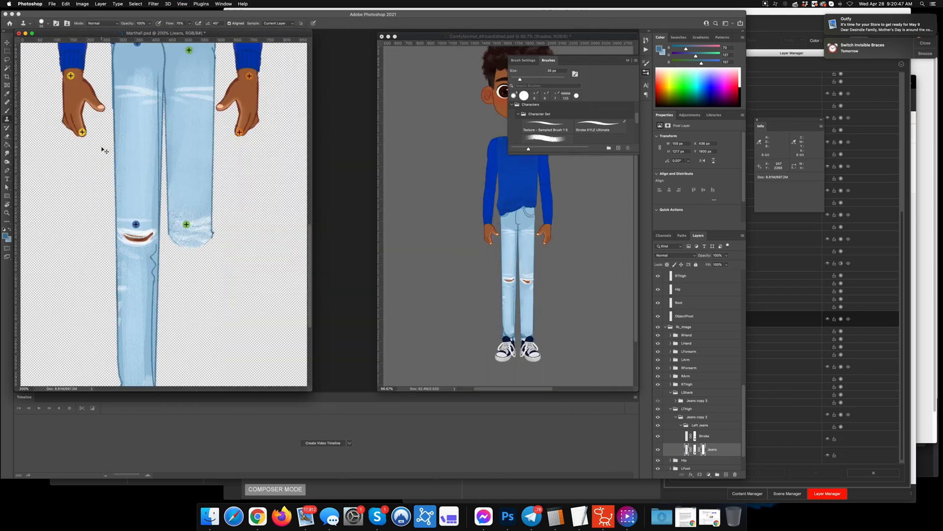
{"action": "left_click", "coordinate": [676, 417]}
{"action": "left_click", "coordinate": [695, 418]}
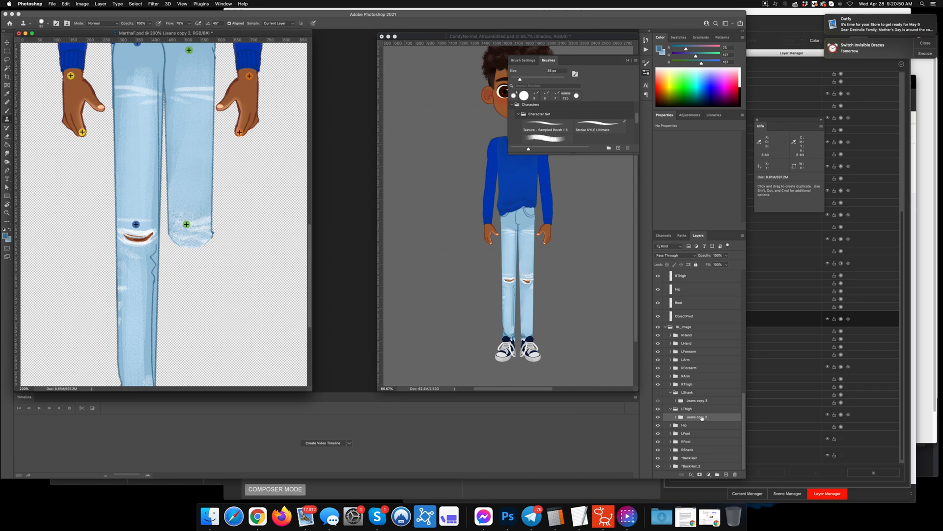
{"action": "right_click", "coordinate": [702, 418]}
{"action": "left_click", "coordinate": [715, 314]}
{"action": "right_click", "coordinate": [697, 402]}
{"action": "left_click", "coordinate": [715, 313]}
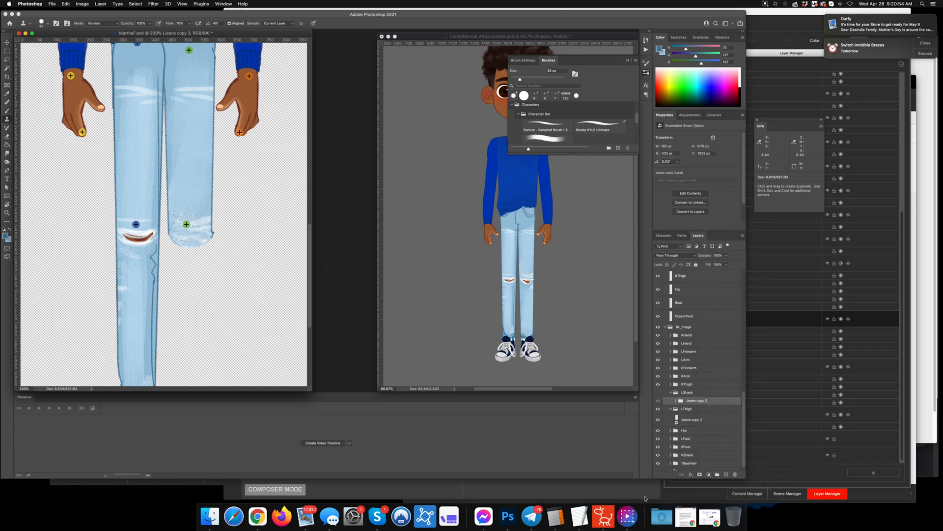
Step: Switch to Cartoon Animator and preview the reworked left knee by bending the leg outward, then leave the preview
{"action": "left_click", "coordinate": [604, 517]}
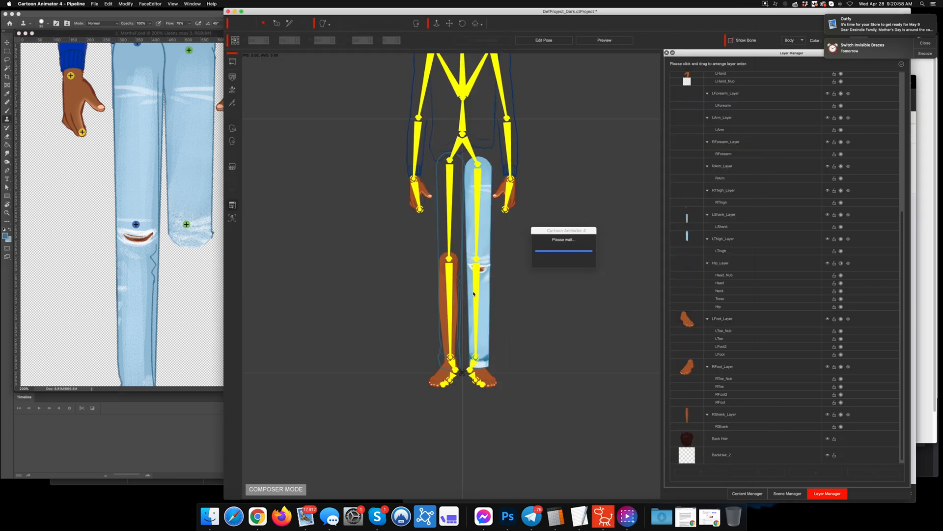
{"action": "left_click", "coordinate": [477, 362]}
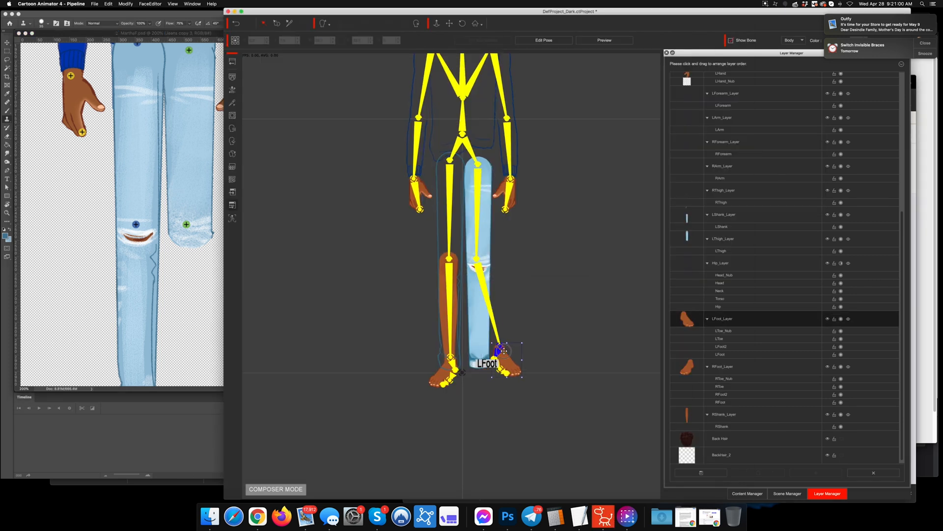
{"action": "left_click", "coordinate": [607, 42]}
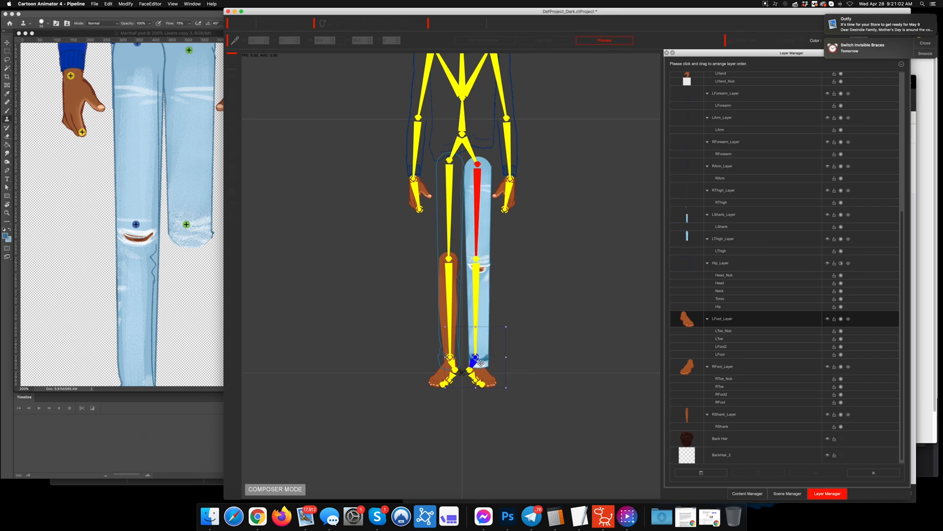
{"action": "left_click_drag", "start_coordinate": [480, 362], "coordinate": [514, 346]}
{"action": "left_click", "coordinate": [621, 42]}
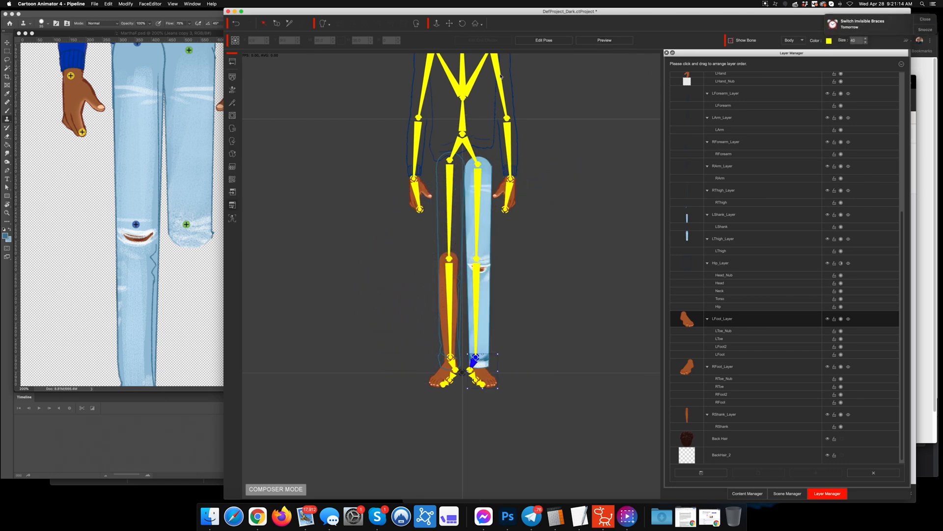
Step: Switch to Photoshop and move the green LShank joint marker slightly down and outward at the left knee
{"action": "left_click", "coordinate": [202, 268]}
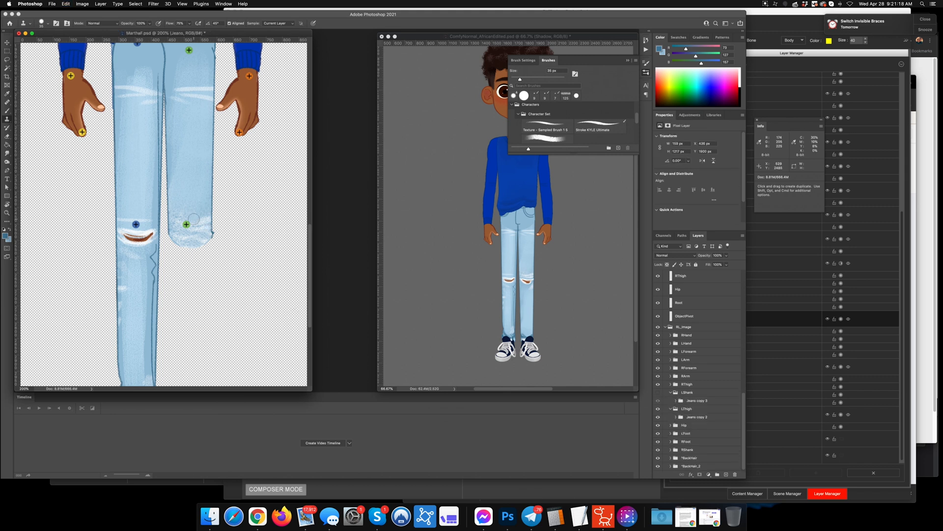
{"action": "key", "text": "v"}
{"action": "left_click_drag", "start_coordinate": [187, 225], "coordinate": [189, 229]}
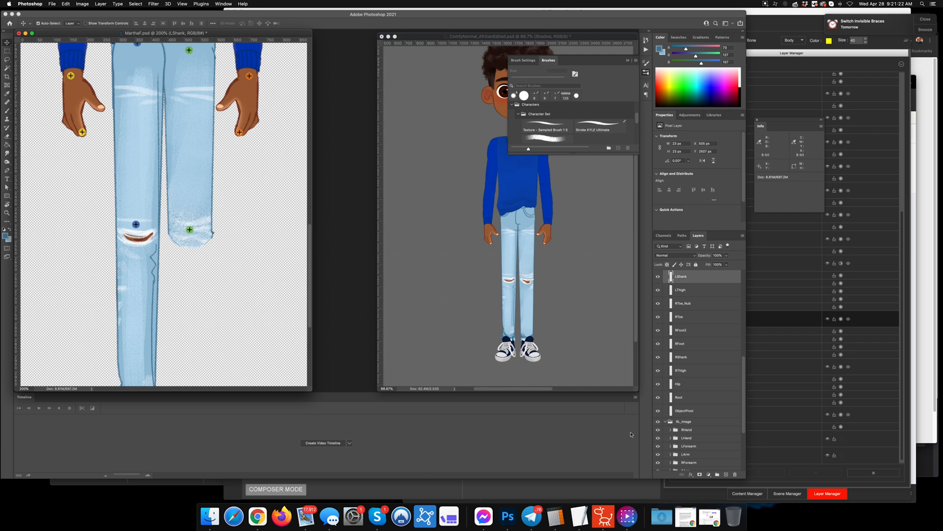
Step: Convert LThigh's Jeans copy 2 group and LShank's Jeans copy 3 group to smart objects
{"action": "left_click", "coordinate": [206, 192]}
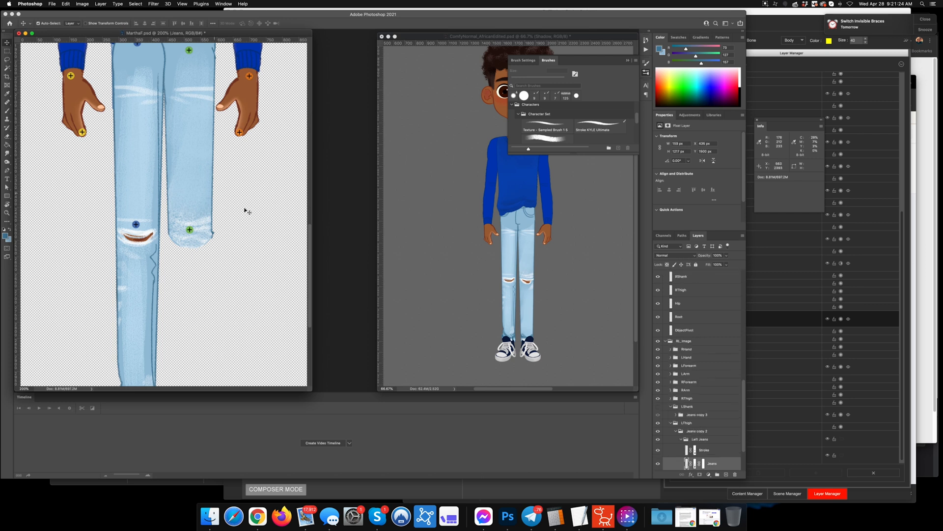
{"action": "left_click", "coordinate": [677, 431]}
{"action": "right_click", "coordinate": [690, 433]}
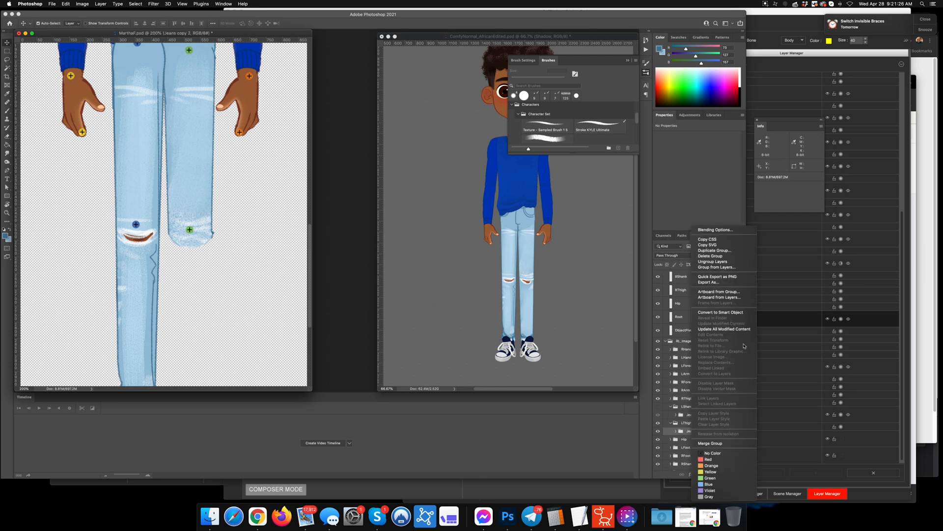
{"action": "left_click", "coordinate": [736, 313]}
{"action": "right_click", "coordinate": [702, 414]}
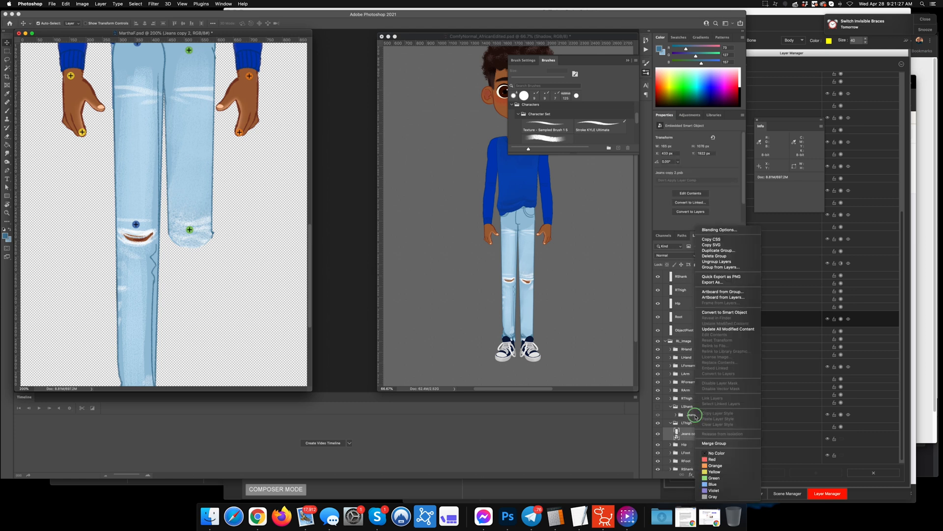
{"action": "left_click", "coordinate": [734, 315]}
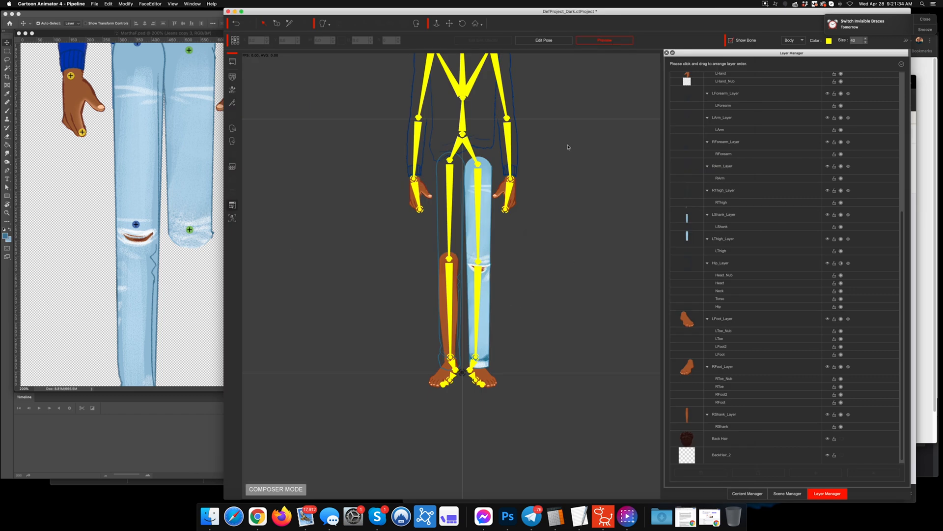
Step: In Cartoon Animator, test the adjusted left knee pivot by swinging the foot outward and back, then leave the preview
{"action": "left_click", "coordinate": [474, 360]}
{"action": "left_click_drag", "start_coordinate": [474, 359], "coordinate": [577, 283]}
{"action": "left_click_drag", "start_coordinate": [559, 292], "coordinate": [507, 368]}
{"action": "left_click", "coordinate": [605, 41]}
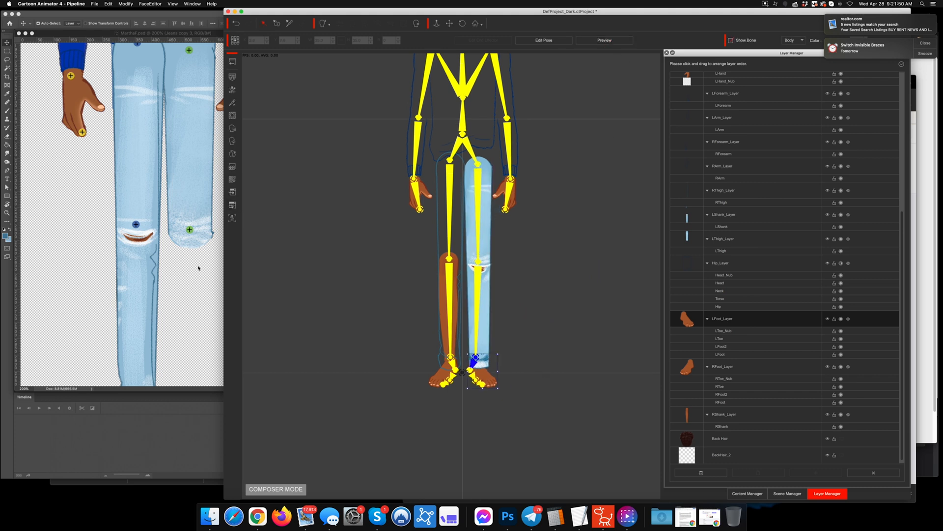
Step: Return to Photoshop, undo the smart object conversions, and show LShank's Jeans copy 3 group with RL_Bone_Human collapsed
{"action": "left_click", "coordinate": [198, 268]}
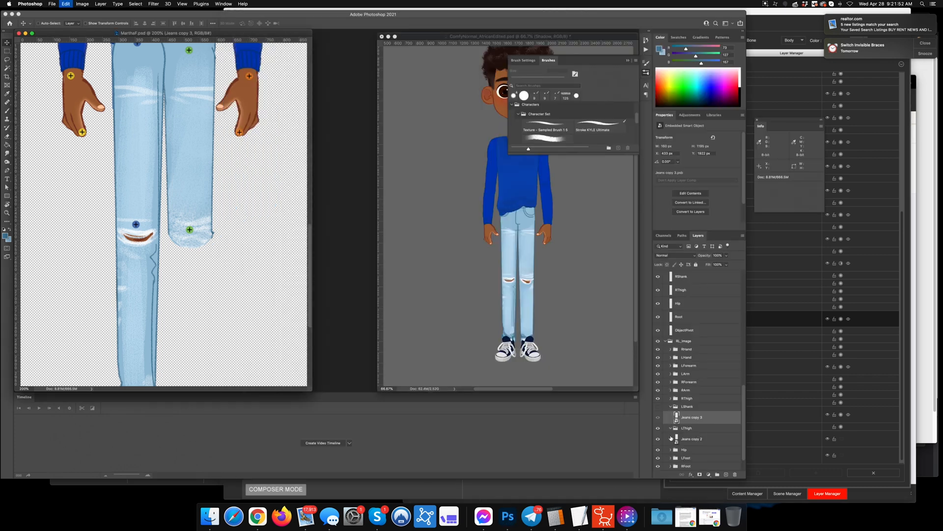
{"action": "key", "text": "super+z"}
{"action": "scroll", "coordinate": [668, 308], "scroll_direction": "up", "scroll_amount": 5}
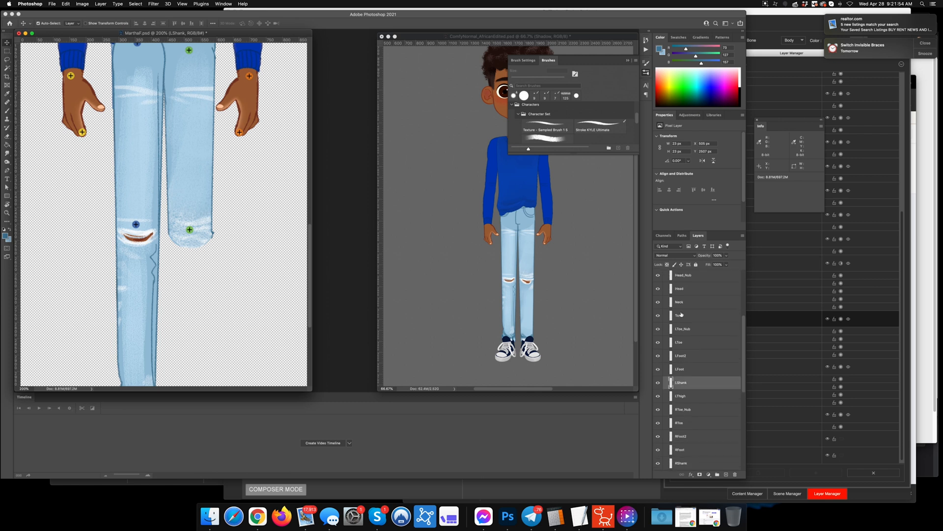
{"action": "left_click", "coordinate": [665, 275]}
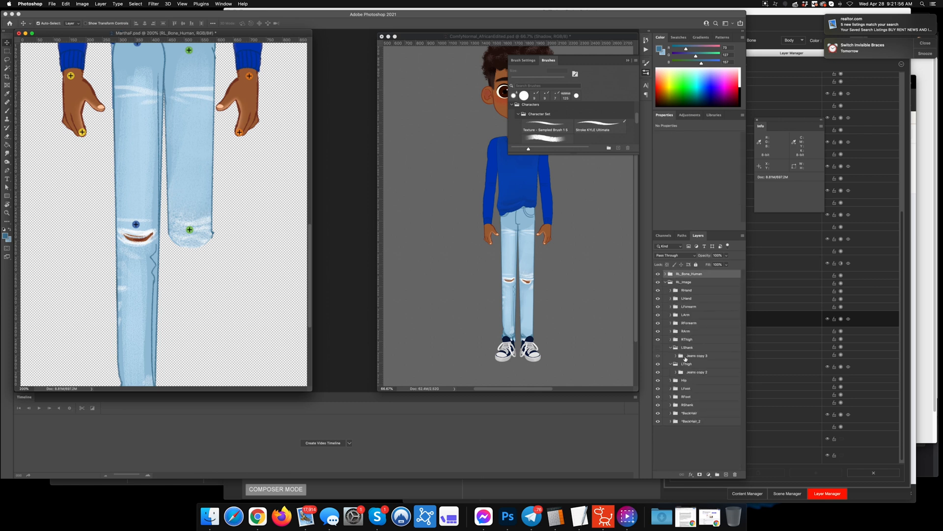
{"action": "left_click", "coordinate": [658, 355]}
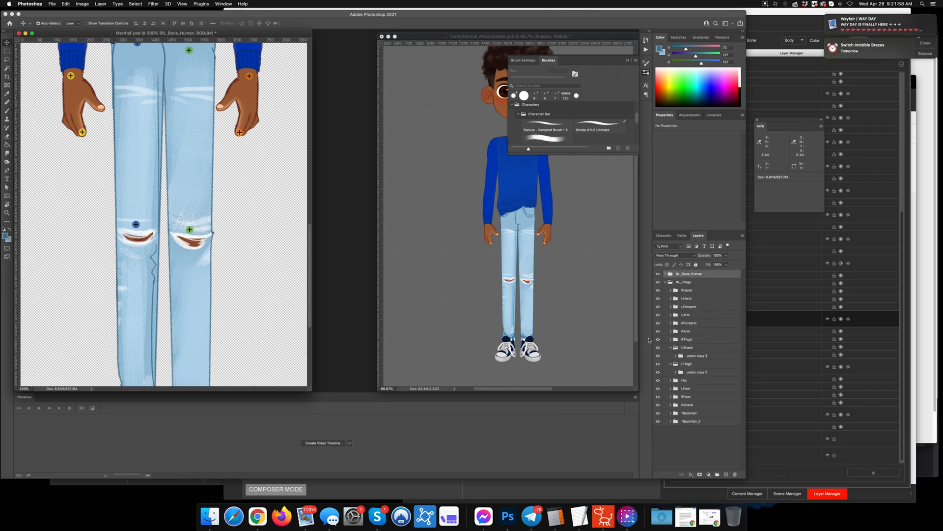
Step: Look over both jeans legs from hip to cuff, then collapse the LShank and LThigh groups
{"action": "scroll", "coordinate": [139, 222], "scroll_direction": "down", "scroll_amount": 5}
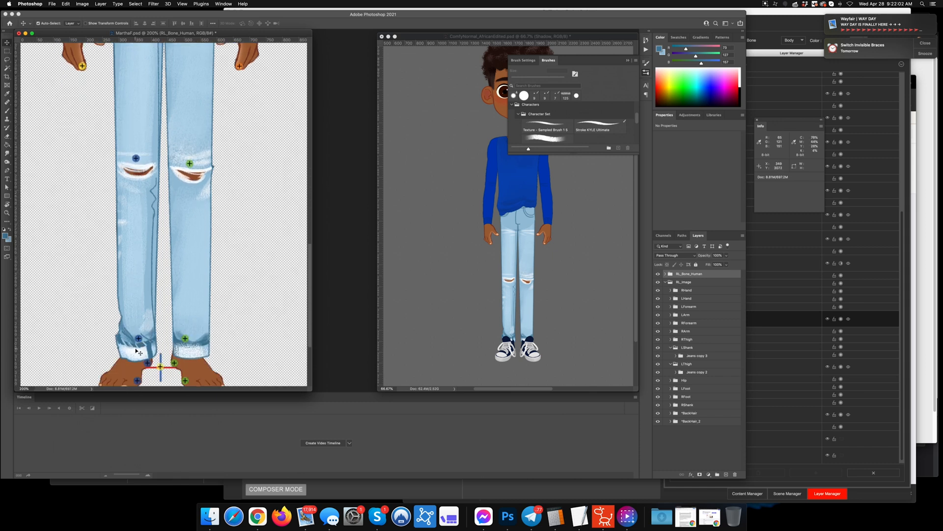
{"action": "scroll", "coordinate": [149, 232], "scroll_direction": "up", "scroll_amount": 10}
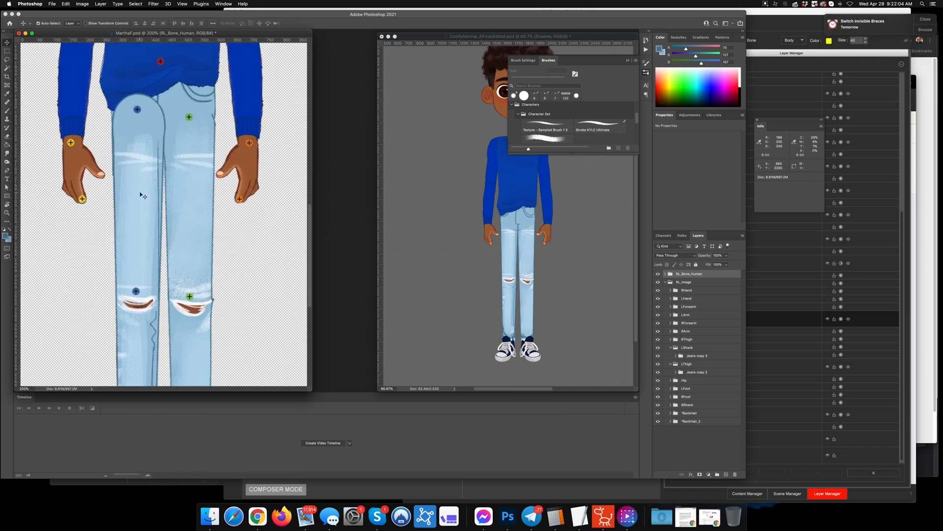
{"action": "scroll", "coordinate": [152, 226], "scroll_direction": "down", "scroll_amount": 10}
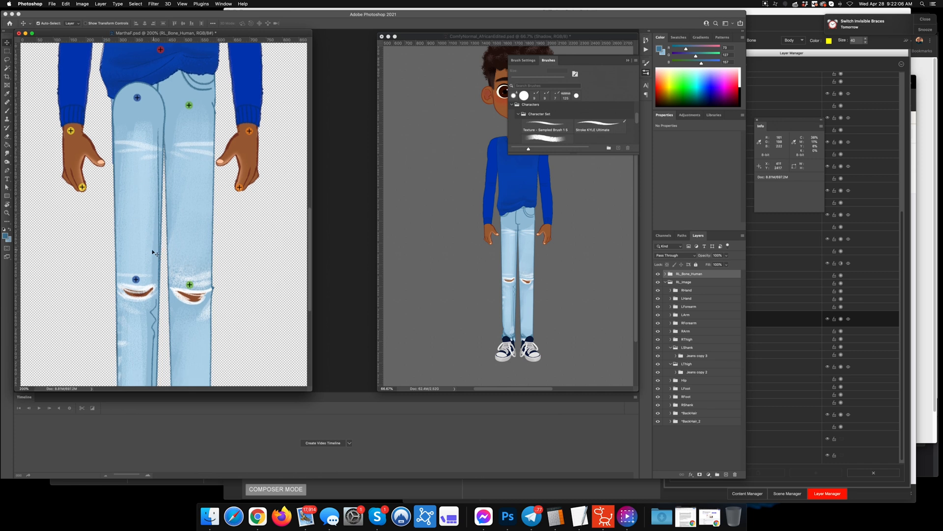
{"action": "scroll", "coordinate": [147, 278], "scroll_direction": "up", "scroll_amount": 12}
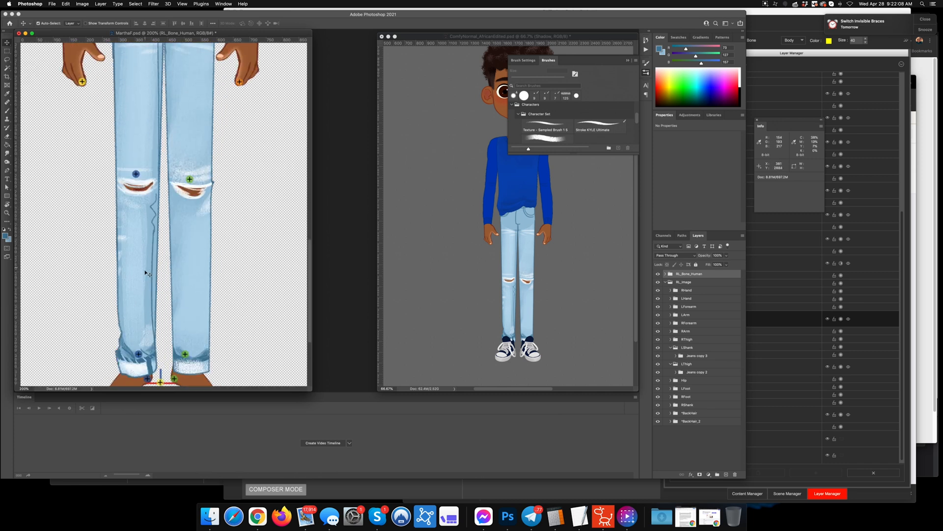
{"action": "scroll", "coordinate": [145, 285], "scroll_direction": "down", "scroll_amount": 4}
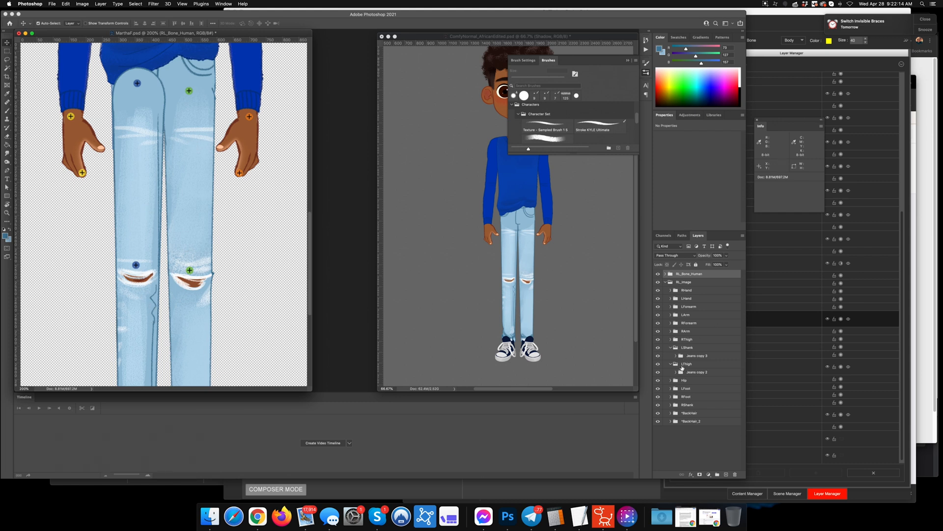
{"action": "left_click", "coordinate": [671, 347]}
{"action": "left_click", "coordinate": [671, 356]}
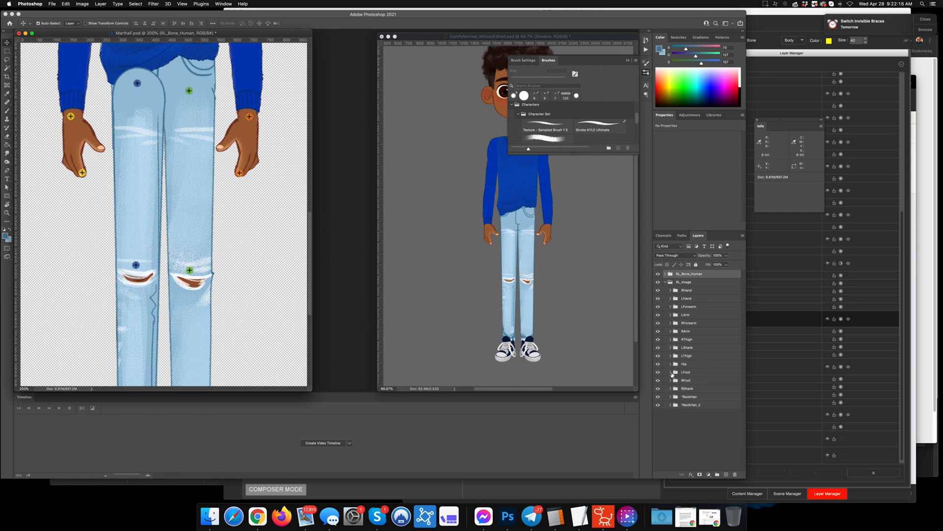
Step: Expand the RThigh group, check its Neck copy 3 layer by toggling visibility, and delete that layer
{"action": "left_click", "coordinate": [671, 339]}
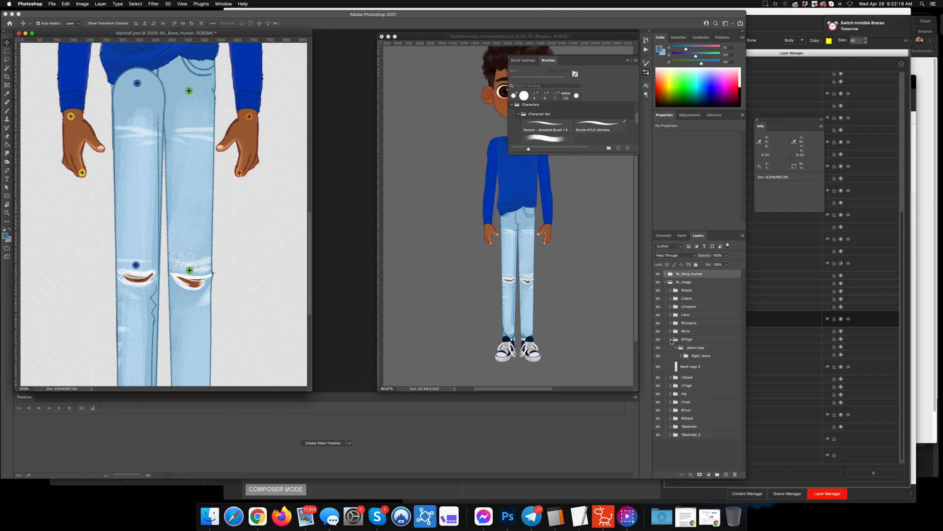
{"action": "left_click", "coordinate": [659, 367]}
{"action": "left_click", "coordinate": [658, 367]}
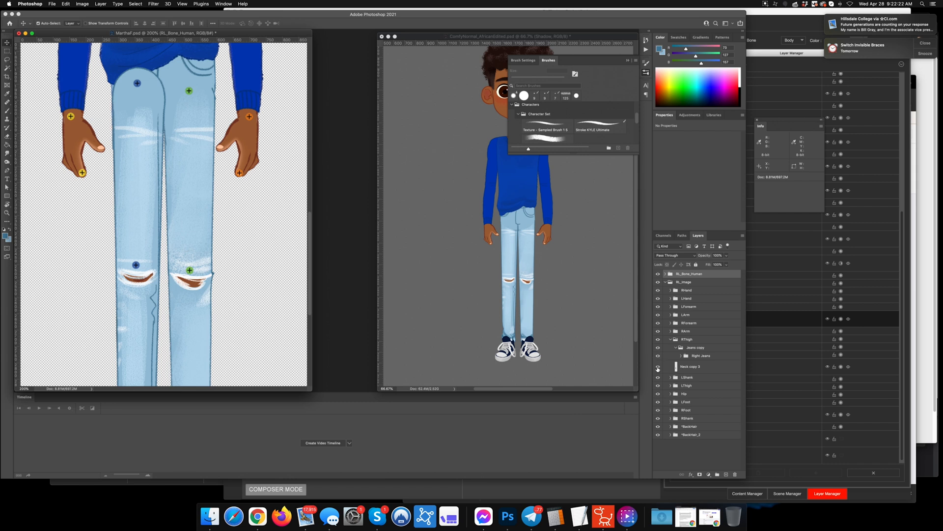
{"action": "left_click", "coordinate": [658, 367]}
{"action": "left_click", "coordinate": [699, 367]}
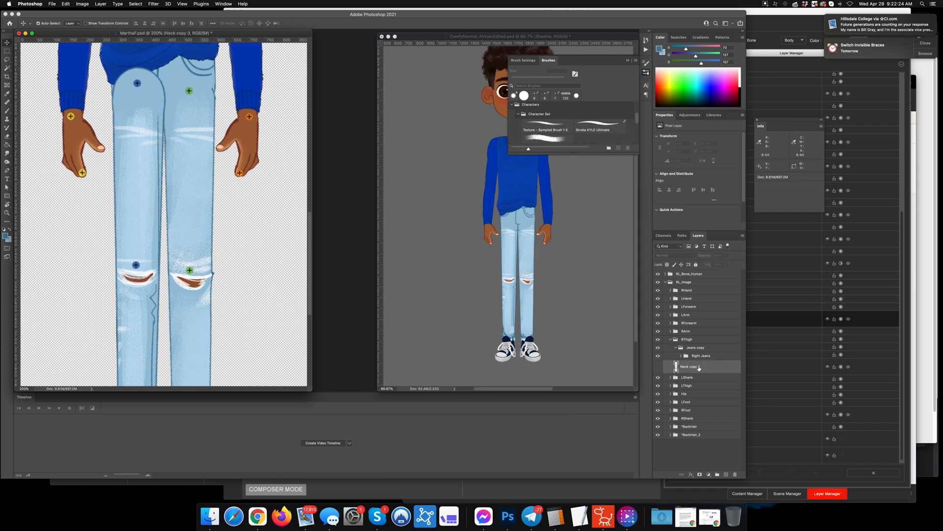
{"action": "key", "text": "Delete"}
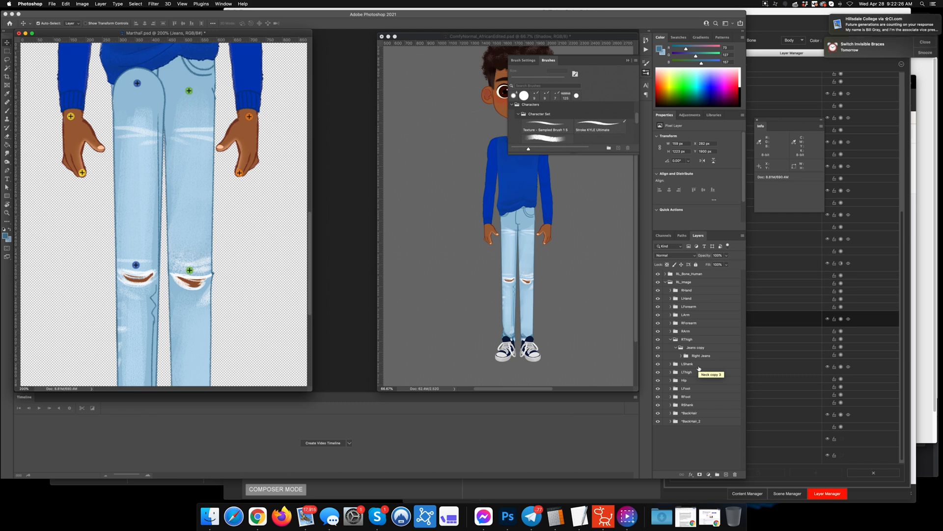
Step: Move the Right Jeans group out of Jeans copy directly into RThigh and delete the emptied Jeans copy group
{"action": "left_click_drag", "start_coordinate": [692, 360], "coordinate": [690, 345]}
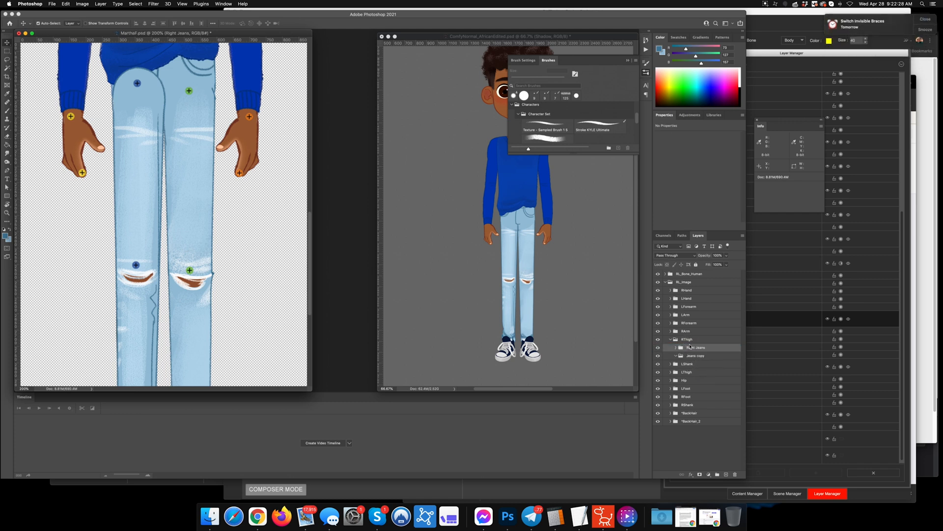
{"action": "left_click", "coordinate": [684, 356]}
{"action": "key", "text": "Delete"}
Step: Add layer masks to the Stroke and Jeans layers inside RThigh's Right Jeans group
{"action": "left_click", "coordinate": [677, 348]}
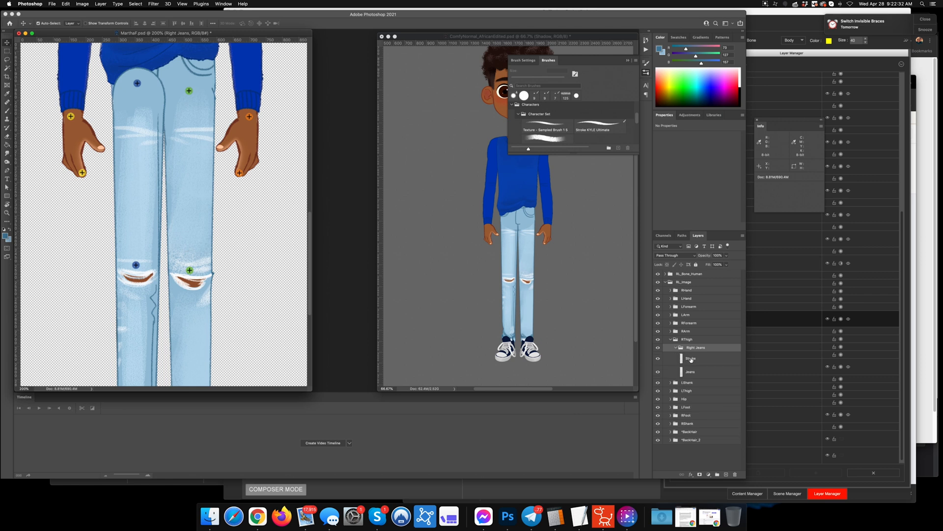
{"action": "left_click", "coordinate": [691, 359]}
{"action": "left_click", "coordinate": [700, 474]}
{"action": "left_click", "coordinate": [692, 372]}
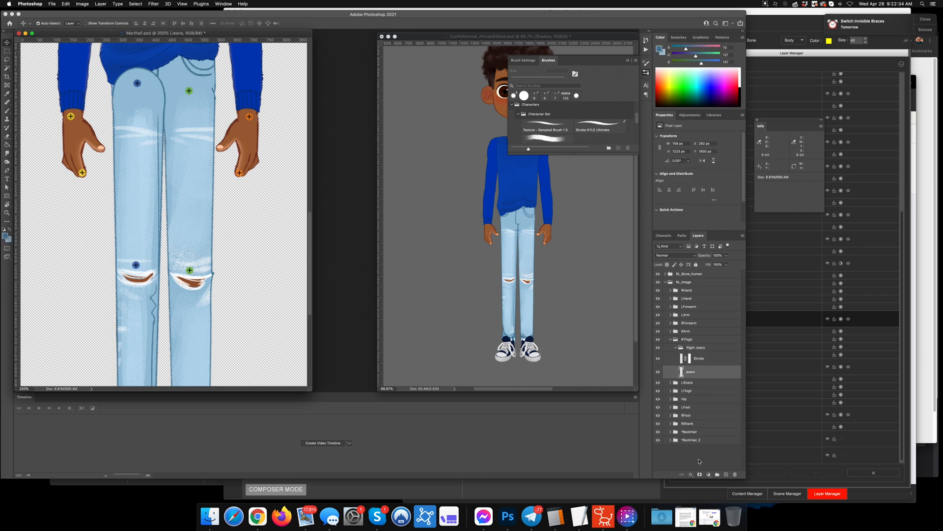
{"action": "left_click", "coordinate": [700, 475]}
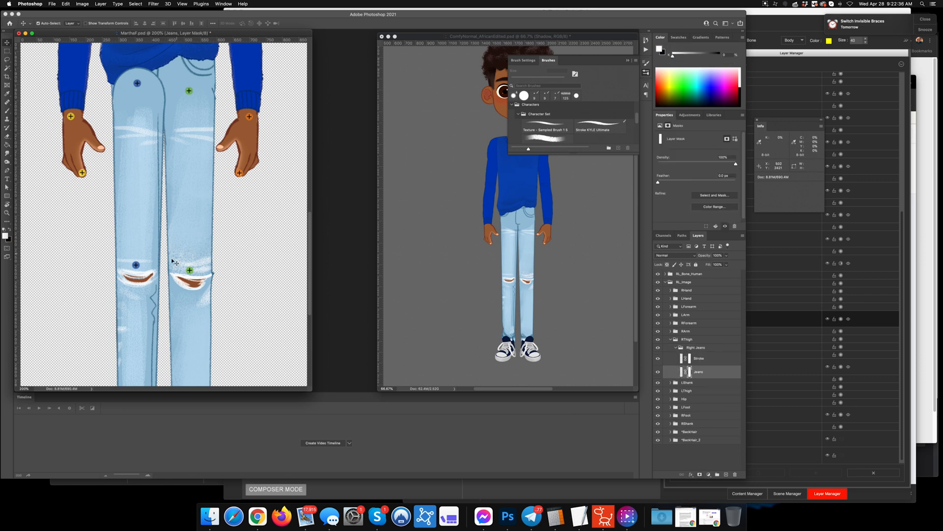
Step: Duplicate the Right Jeans group into RShank and move the RShank group above RThigh in the layer order
{"action": "left_click", "coordinate": [678, 348]}
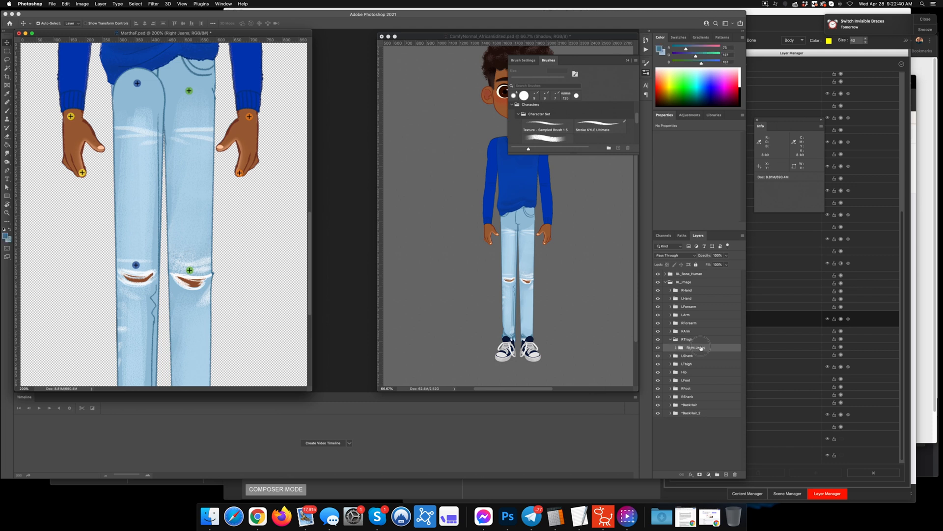
{"action": "key", "text": "super+j"}
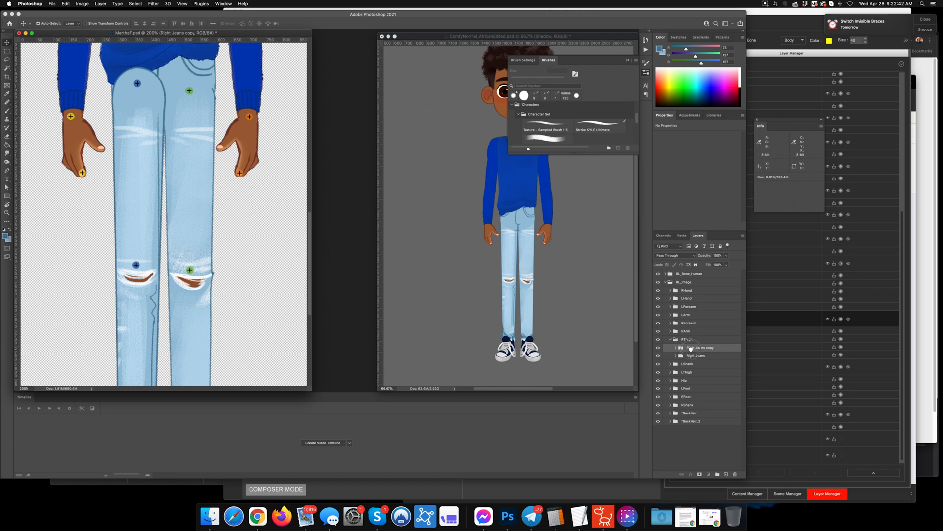
{"action": "left_click_drag", "start_coordinate": [690, 348], "coordinate": [683, 402]}
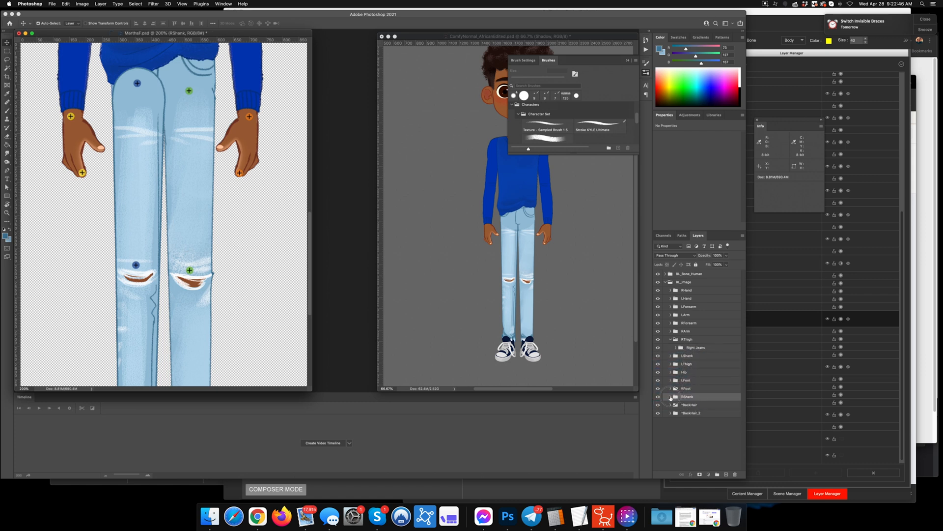
{"action": "left_click", "coordinate": [671, 396]}
{"action": "left_click_drag", "start_coordinate": [687, 398], "coordinate": [694, 335]}
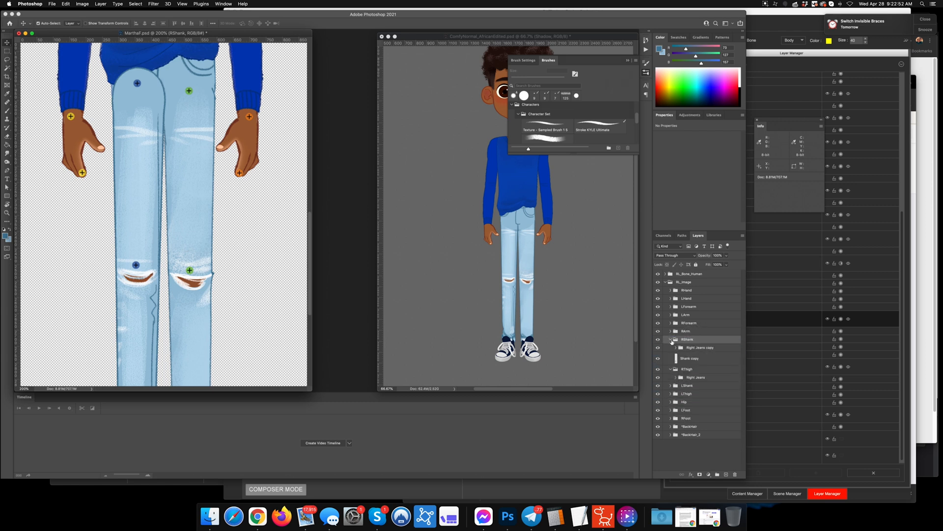
Step: Hide RShank, mask out RThigh's Stroke outline below the right knee with a 125 px black brush, and hide LThigh
{"action": "left_click", "coordinate": [671, 340]}
{"action": "left_click", "coordinate": [658, 339]}
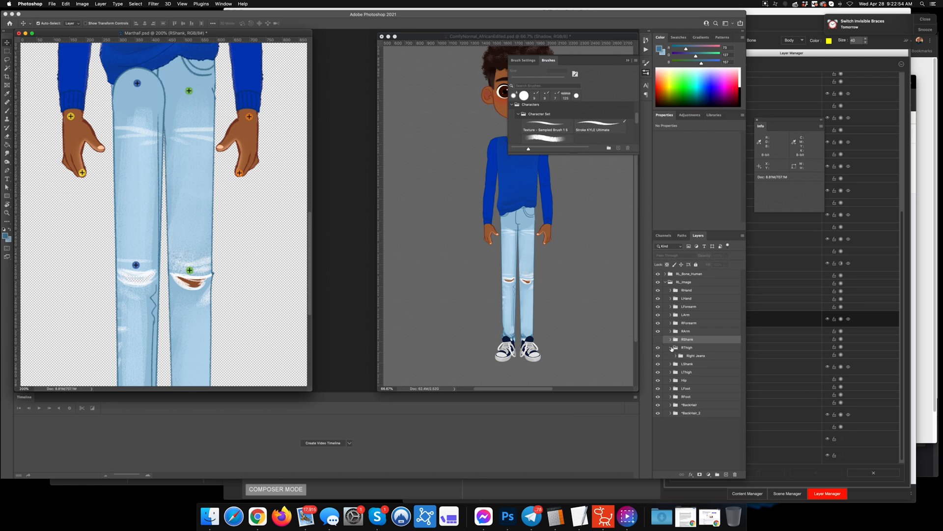
{"action": "left_click", "coordinate": [675, 355]}
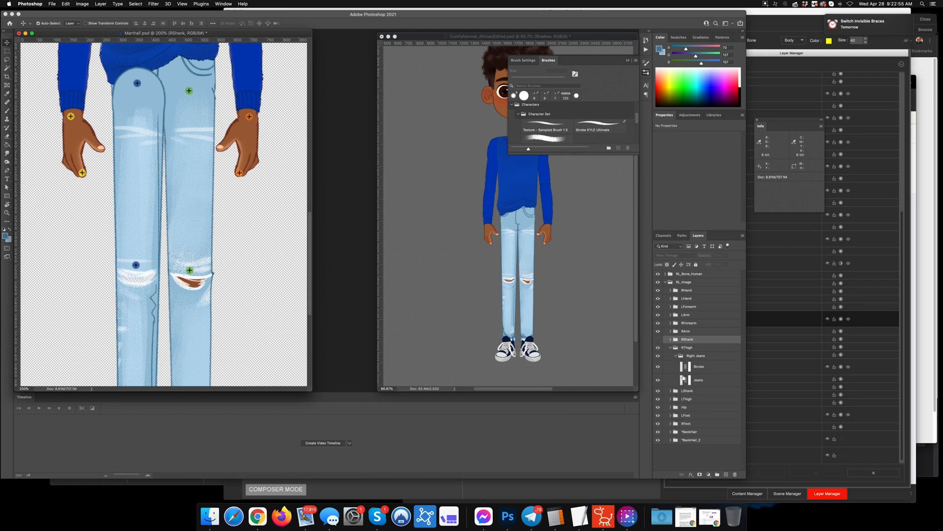
{"action": "left_click", "coordinate": [658, 367]}
{"action": "left_click", "coordinate": [659, 367]}
{"action": "left_click", "coordinate": [690, 367]}
{"action": "key", "text": "b"}
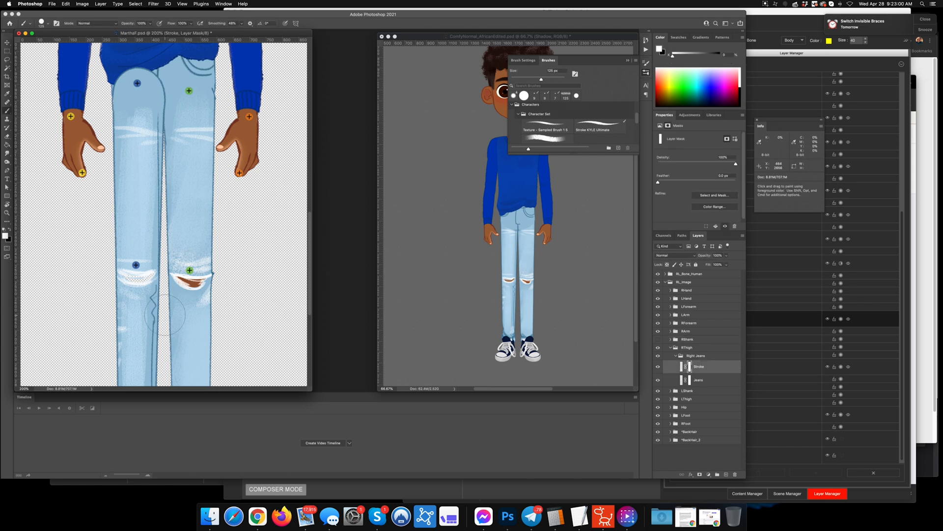
{"action": "scroll", "coordinate": [147, 319], "scroll_direction": "down", "scroll_amount": 5}
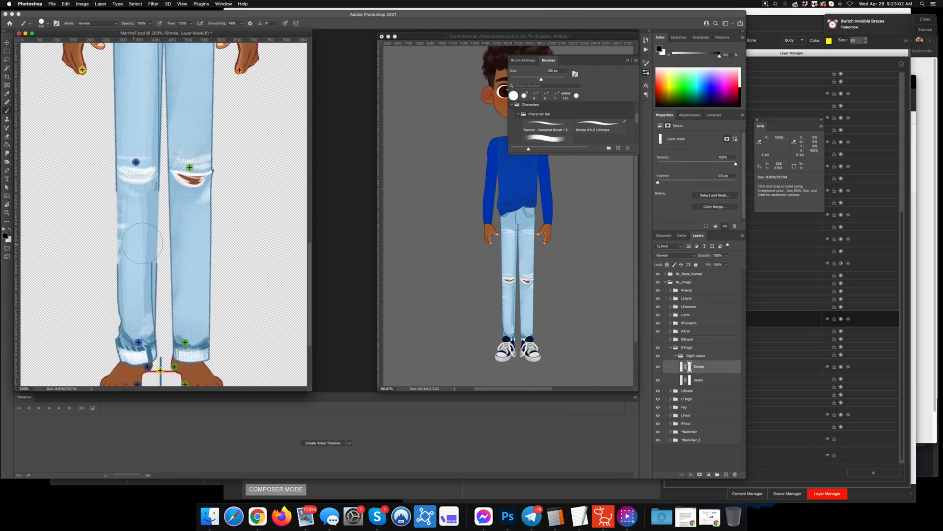
{"action": "mouse_move", "coordinate": [96, 310]}
{"action": "left_mouse_down"}
{"action": "mouse_move", "coordinate": [175, 357]}
{"action": "mouse_move", "coordinate": [157, 279]}
{"action": "mouse_move", "coordinate": [156, 288]}
{"action": "mouse_move", "coordinate": [144, 264]}
{"action": "mouse_move", "coordinate": [173, 189]}
{"action": "mouse_move", "coordinate": [149, 207]}
{"action": "mouse_move", "coordinate": [99, 193]}
{"action": "left_mouse_up"}
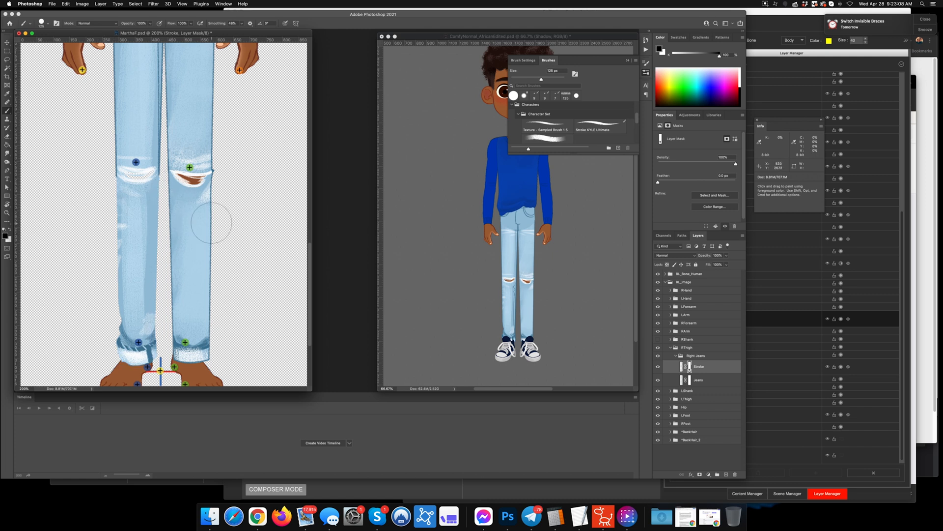
{"action": "left_click", "coordinate": [658, 400]}
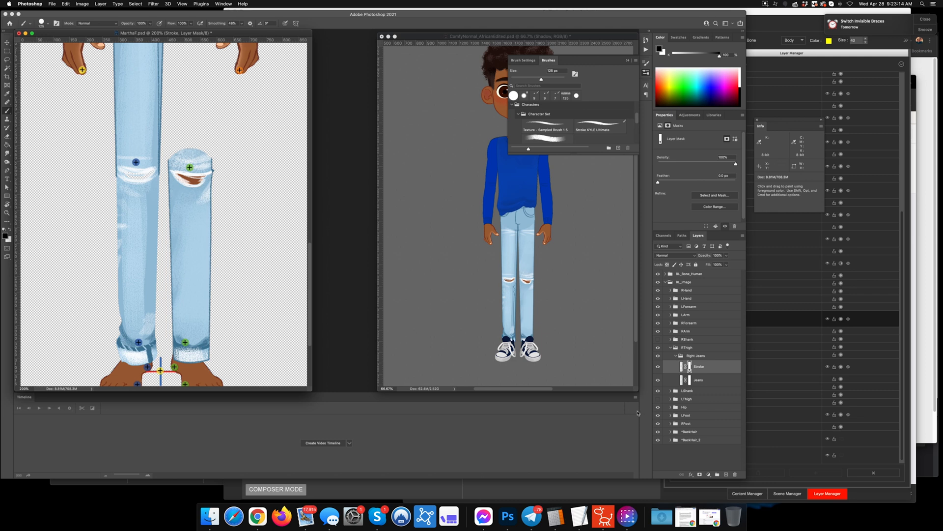
Step: Show the LThigh group again and hide the LShank group
{"action": "left_click", "coordinate": [658, 399]}
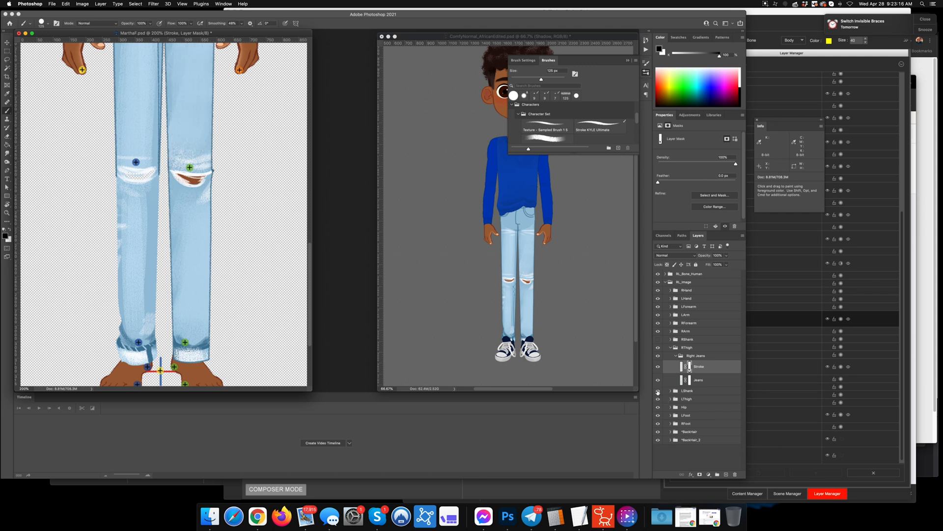
{"action": "left_click", "coordinate": [658, 391]}
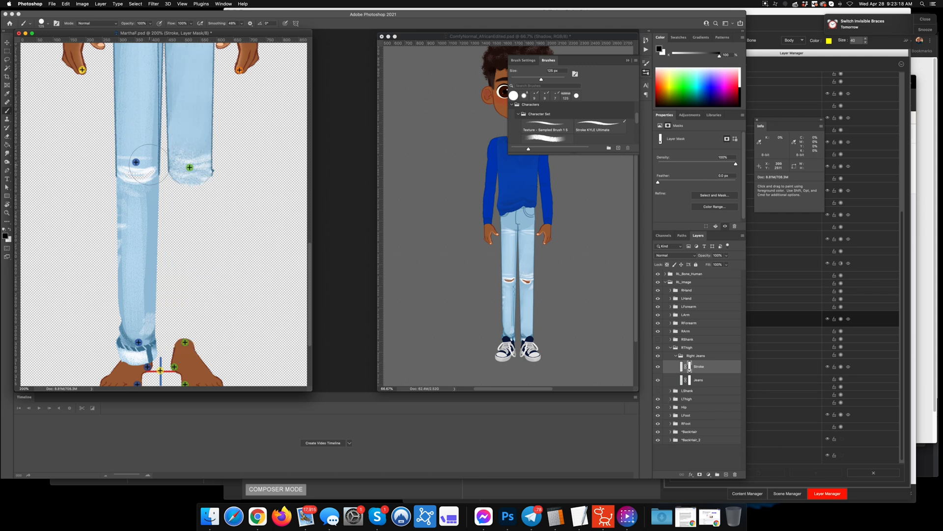
Step: Move the RShank bone joint slightly down at the right knee and collapse the RL_Bone_Human group
{"action": "key", "text": "v"}
{"action": "left_click_drag", "start_coordinate": [136, 163], "coordinate": [137, 167]}
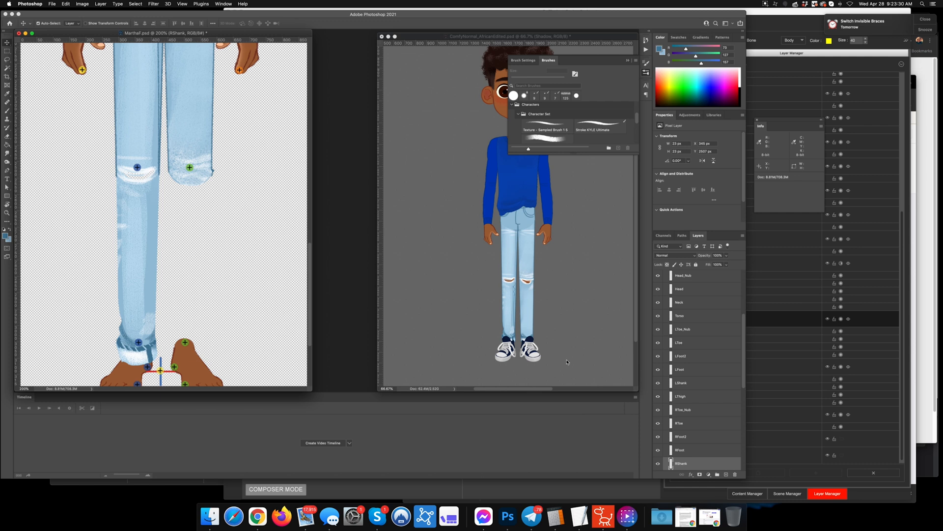
{"action": "scroll", "coordinate": [678, 393], "scroll_direction": "up", "scroll_amount": 5}
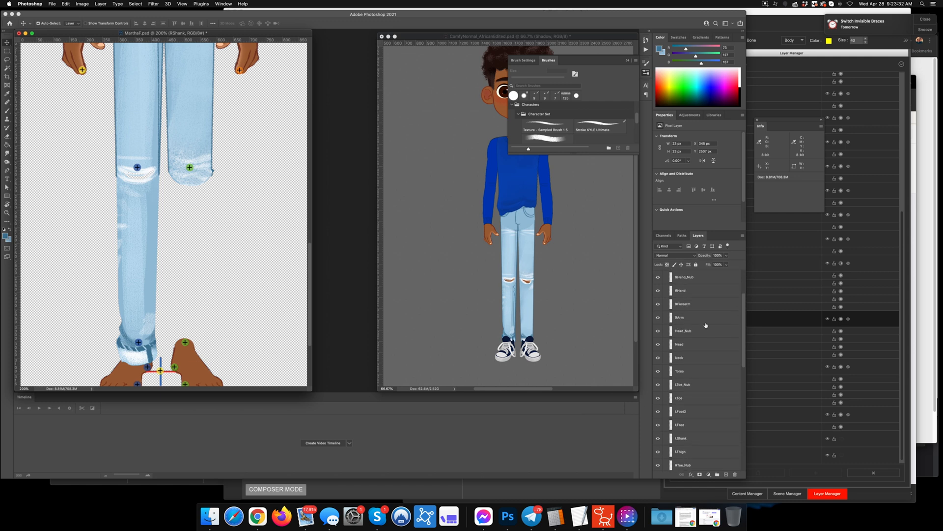
{"action": "left_click", "coordinate": [665, 275]}
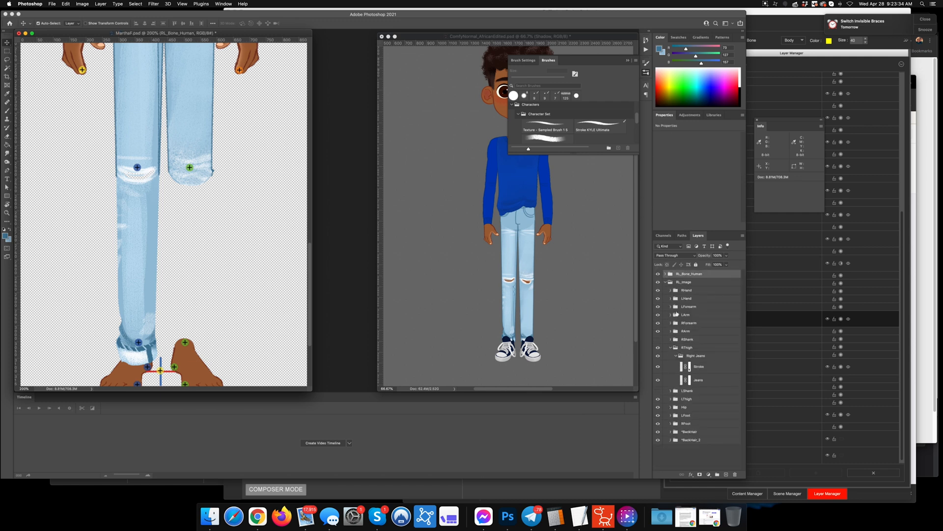
Step: With RShank hidden, mask out RThigh's Jeans layer below the right knee in black and restore a rounded knee end with a 150 px white brush
{"action": "left_click", "coordinate": [658, 340]}
{"action": "left_click", "coordinate": [689, 381]}
{"action": "key", "text": "b"}
{"action": "mouse_move", "coordinate": [166, 208]}
{"action": "left_mouse_down"}
{"action": "mouse_move", "coordinate": [107, 230]}
{"action": "mouse_move", "coordinate": [76, 251]}
{"action": "mouse_move", "coordinate": [126, 306]}
{"action": "mouse_move", "coordinate": [112, 382]}
{"action": "mouse_move", "coordinate": [155, 343]}
{"action": "mouse_move", "coordinate": [163, 282]}
{"action": "mouse_move", "coordinate": [145, 259]}
{"action": "left_mouse_up"}
{"action": "mouse_move", "coordinate": [168, 204]}
{"action": "left_mouse_down"}
{"action": "mouse_move", "coordinate": [96, 200]}
{"action": "mouse_move", "coordinate": [190, 196]}
{"action": "left_mouse_up"}
{"action": "key", "text": "x"}
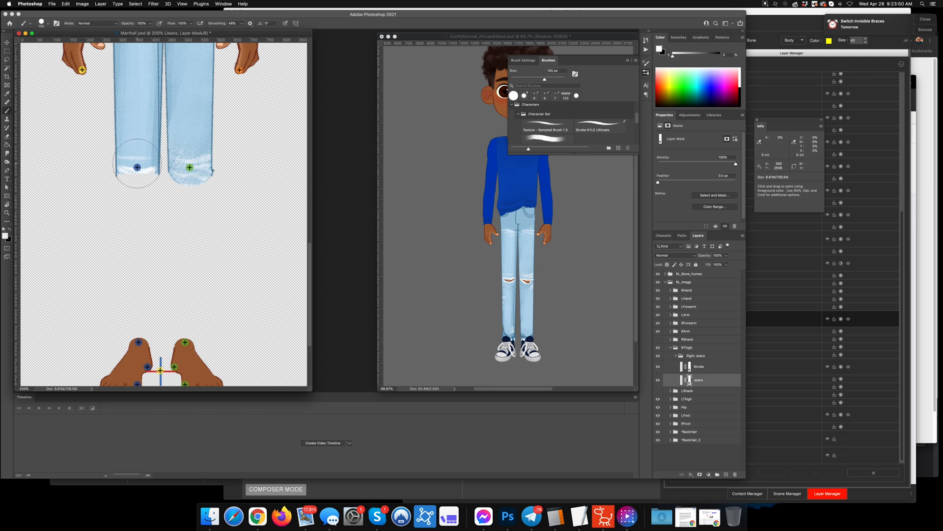
{"action": "left_click", "coordinate": [137, 163]}
Step: Hide the Hip group to expose the rounded tops of both thighs
{"action": "scroll", "coordinate": [212, 238], "scroll_direction": "up", "scroll_amount": 5}
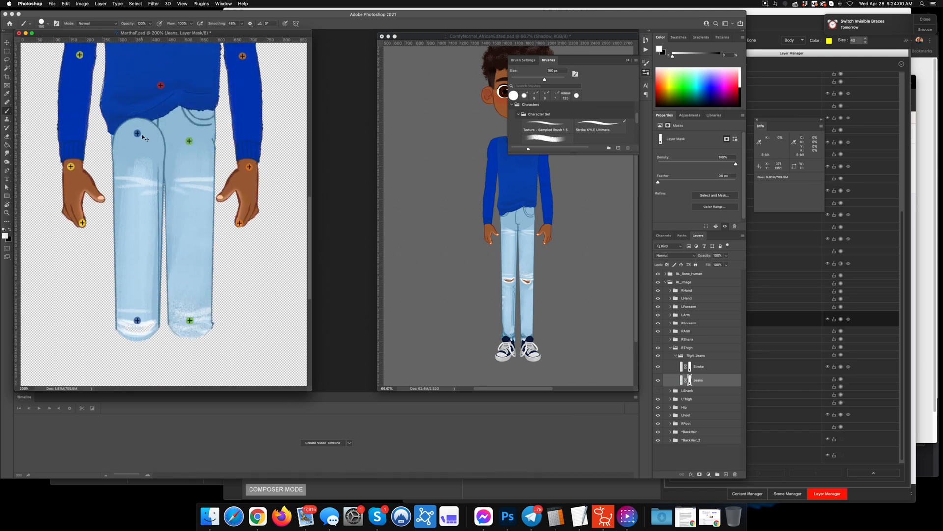
{"action": "key", "text": "super+equal"}
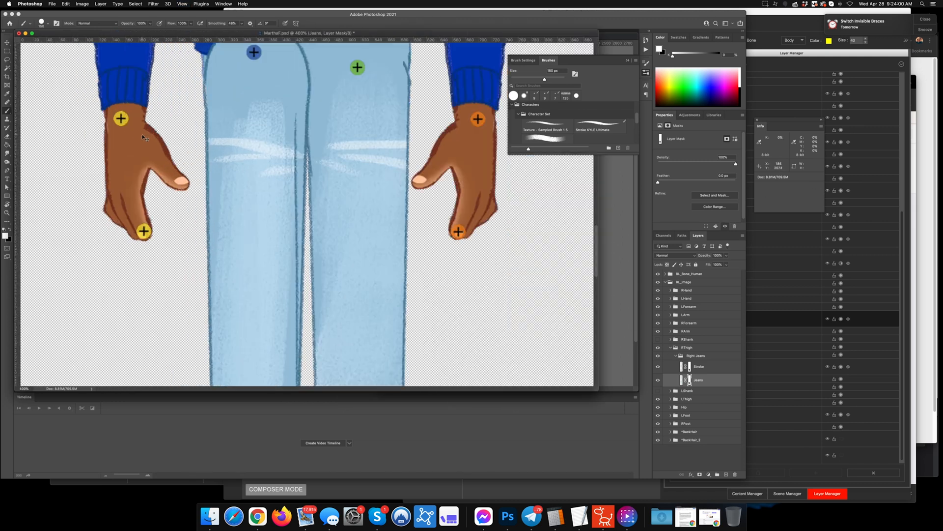
{"action": "left_click", "coordinate": [658, 406]}
{"action": "scroll", "coordinate": [326, 194], "scroll_direction": "up", "scroll_amount": 4}
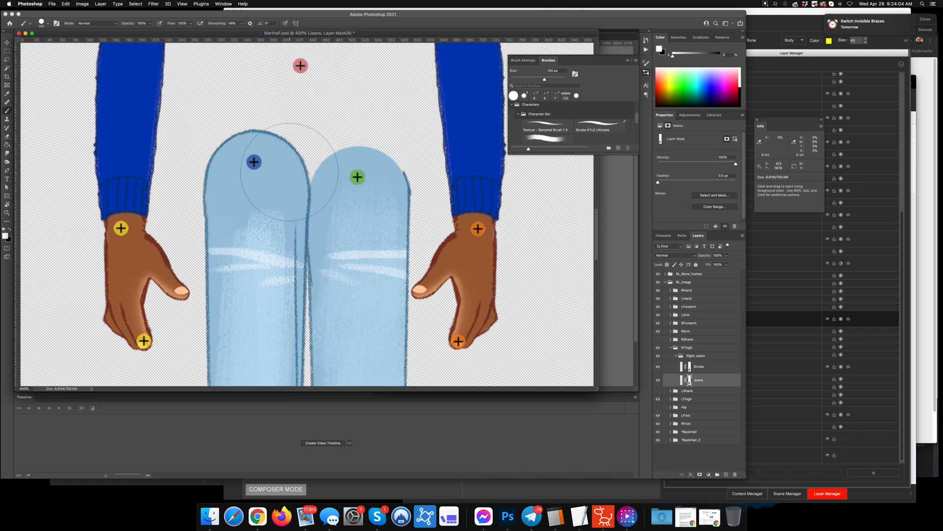
Step: Mask out the dark outline around the right thigh's rounded top on the RThigh group's Stroke layer mask
{"action": "key", "text": "v"}
{"action": "left_click", "coordinate": [689, 366]}
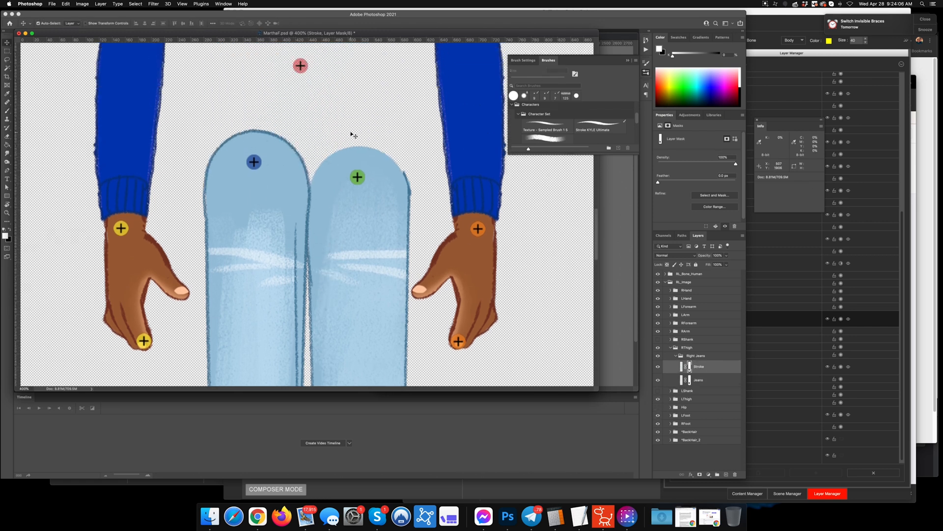
{"action": "key", "text": "b"}
{"action": "key", "text": "x"}
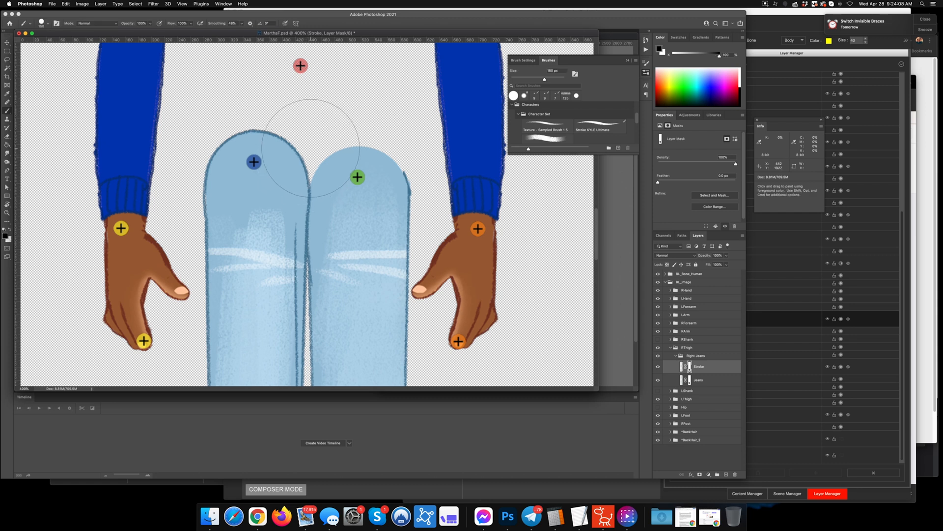
{"action": "mouse_move", "coordinate": [311, 143]}
{"action": "left_mouse_down"}
{"action": "mouse_move", "coordinate": [292, 118]}
{"action": "mouse_move", "coordinate": [220, 127]}
{"action": "left_mouse_up"}
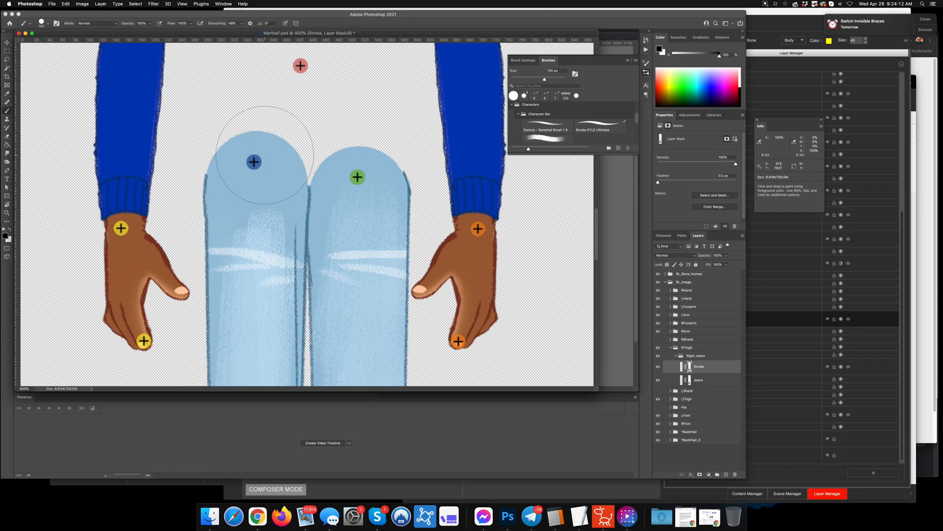
Step: Reduce the brush size to 45 px and move the right thigh's blue pivot marker down level with the green one
{"action": "key", "text": "bracketleft"}
{"action": "key", "text": "bracketleft"}
{"action": "key", "text": "bracketleft"}
{"action": "key", "text": "bracketleft"}
{"action": "key", "text": "bracketleft"}
{"action": "key", "text": "bracketleft"}
{"action": "key", "text": "bracketleft"}
{"action": "key", "text": "bracketleft"}
{"action": "key", "text": "x"}
{"action": "key", "text": "v"}
{"action": "left_click_drag", "start_coordinate": [254, 161], "coordinate": [254, 177]}
Step: Mask away the rounded top of the right thigh on its Jeans layer mask, down to just above the blue pivot
{"action": "left_click", "coordinate": [276, 152]}
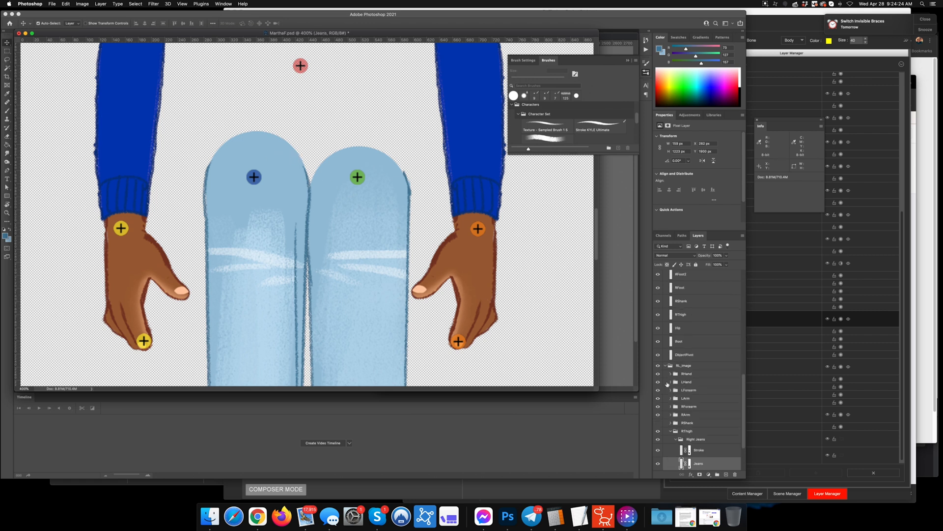
{"action": "left_click", "coordinate": [691, 465]}
{"action": "key", "text": "b"}
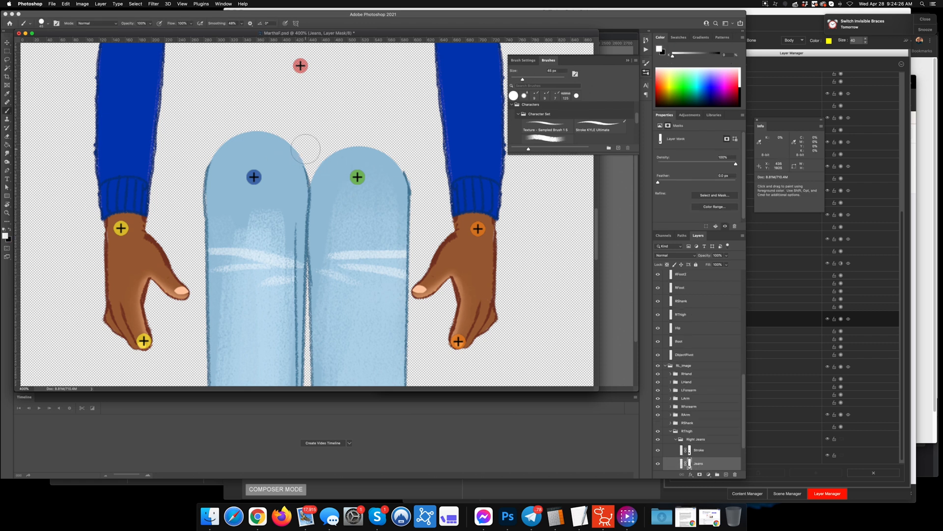
{"action": "key", "text": "x"}
{"action": "mouse_move", "coordinate": [206, 149]}
{"action": "left_mouse_down"}
{"action": "mouse_move", "coordinate": [316, 151]}
{"action": "mouse_move", "coordinate": [246, 133]}
{"action": "left_mouse_up"}
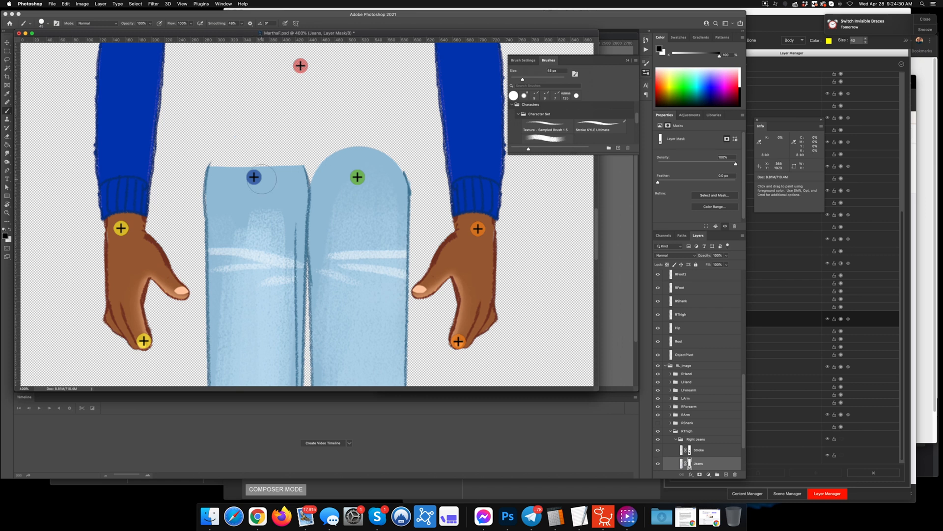
Step: Enlarge the brush to 150 px and rebuild a lower rounded top around the blue pivot on the Jeans layer mask
{"action": "key", "text": "bracketright"}
{"action": "key", "text": "bracketright"}
{"action": "key", "text": "bracketright"}
{"action": "key", "text": "bracketright"}
{"action": "key", "text": "bracketright"}
{"action": "key", "text": "bracketright"}
{"action": "key", "text": "bracketleft"}
{"action": "left_click", "coordinate": [261, 195]}
{"action": "key", "text": "x"}
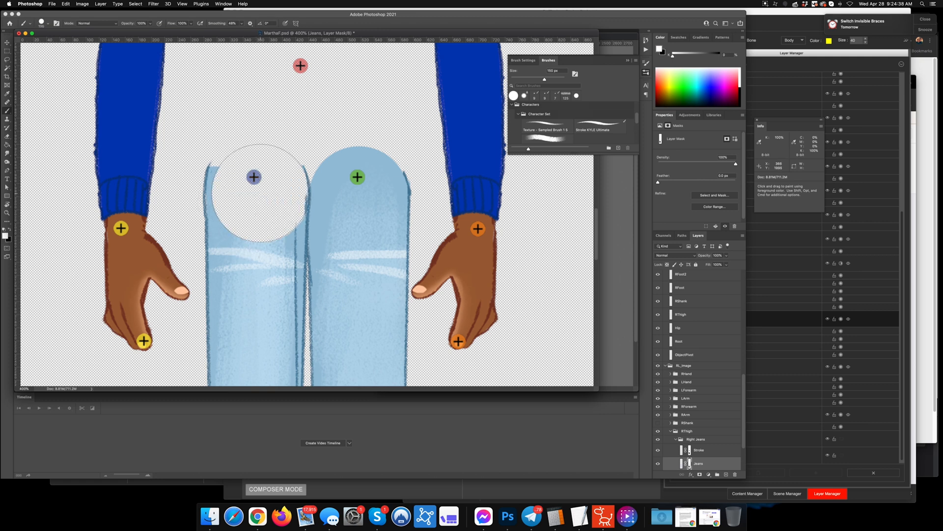
{"action": "left_click", "coordinate": [261, 196]}
{"action": "left_click_drag", "start_coordinate": [258, 196], "coordinate": [252, 192]}
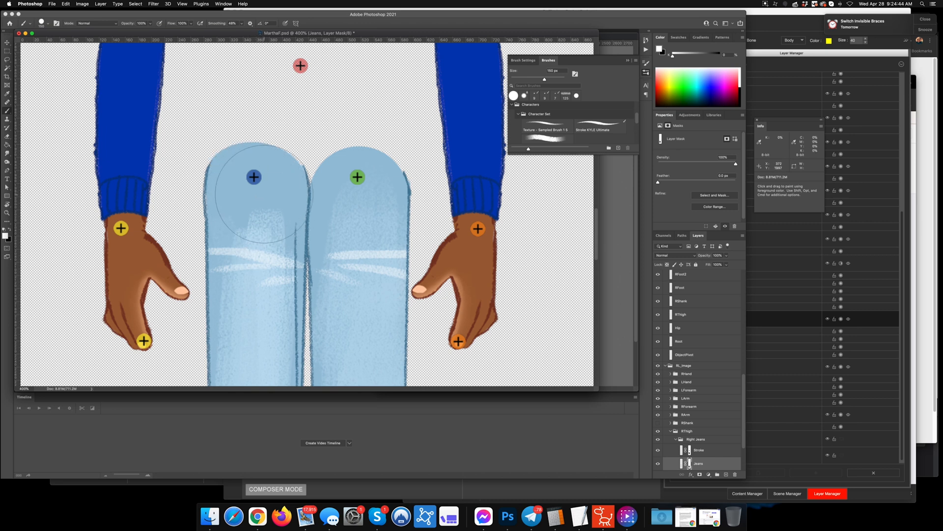
Step: Free-transform the RThigh and RShank groups together, shifting the right leg slightly outward from the left leg
{"action": "key", "text": "v"}
{"action": "left_click_drag", "start_coordinate": [264, 262], "coordinate": [282, 96]}
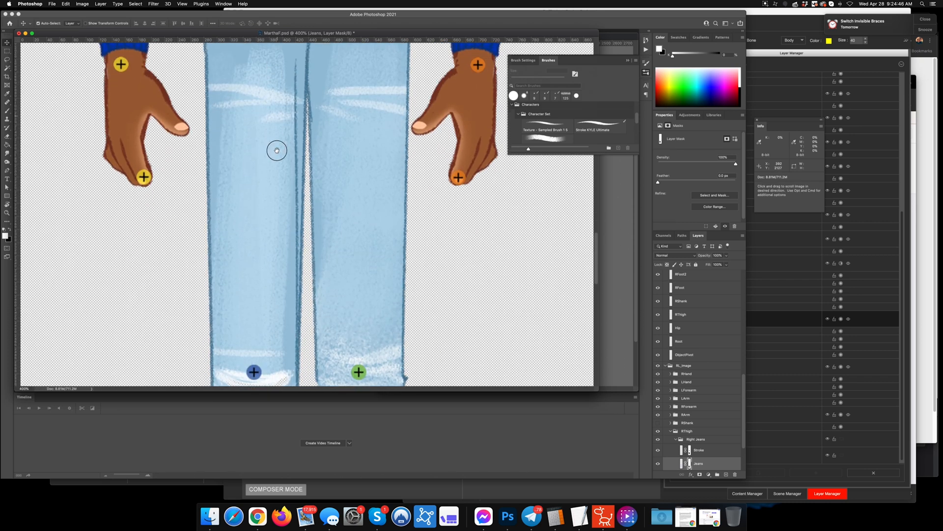
{"action": "left_click_drag", "start_coordinate": [273, 149], "coordinate": [283, 197]}
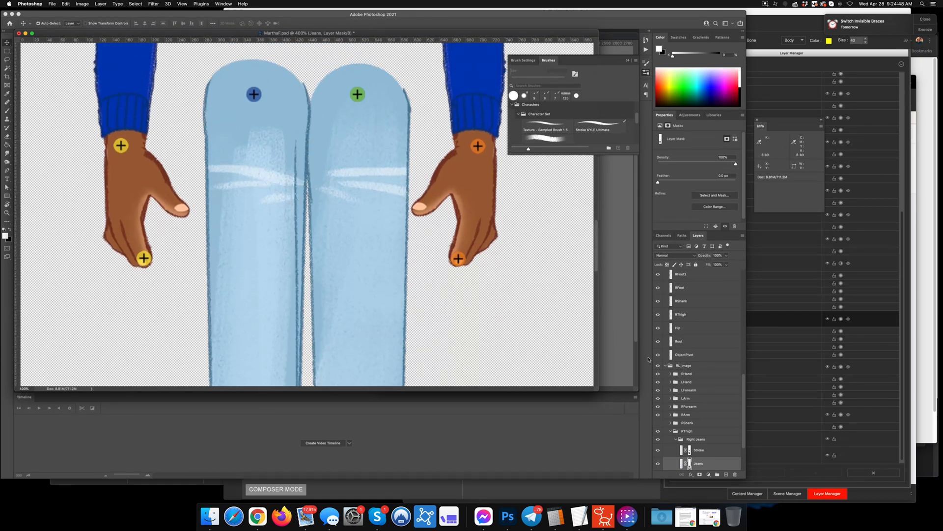
{"action": "left_click", "coordinate": [693, 432]}
{"action": "scroll", "coordinate": [693, 435], "scroll_direction": "down", "scroll_amount": 3}
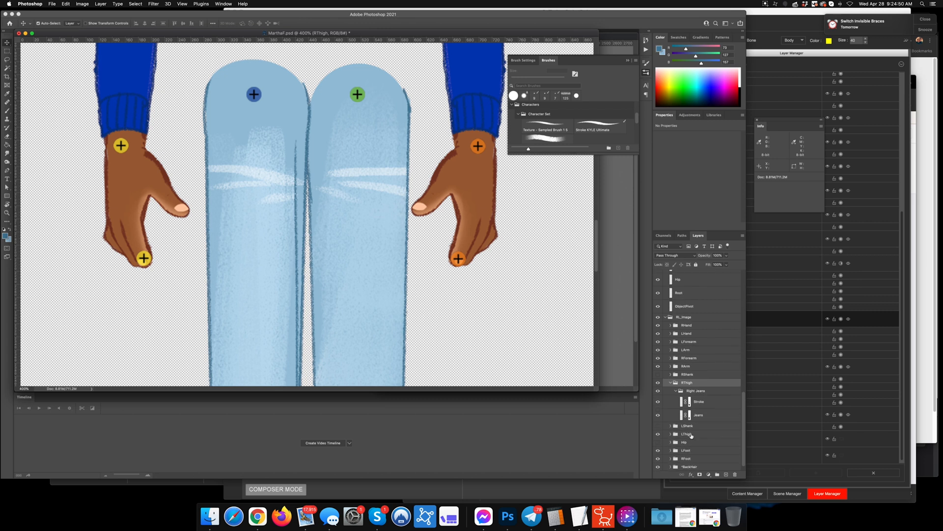
{"action": "left_click", "coordinate": [690, 374], "text": "shift"}
{"action": "key", "text": "super+t"}
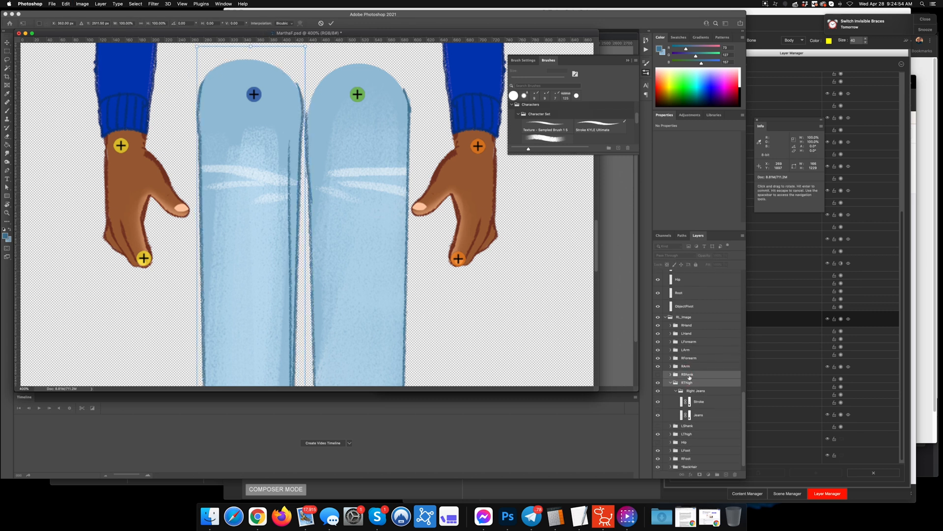
{"action": "key", "text": "Return"}
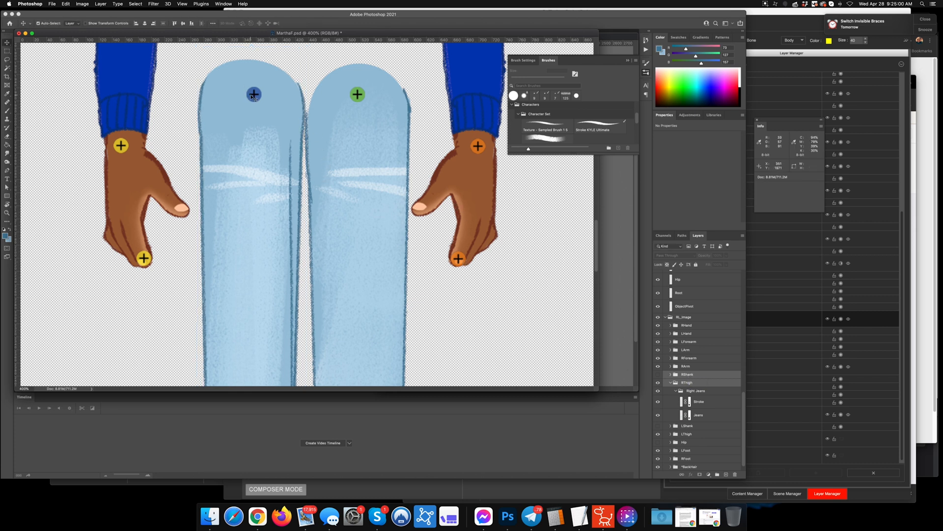
Step: Move the blue pivot marker slightly left to recentre it on the thigh, and show the Hip group
{"action": "left_click_drag", "start_coordinate": [254, 95], "coordinate": [252, 94]}
{"action": "scroll", "coordinate": [674, 424], "scroll_direction": "down", "scroll_amount": 2}
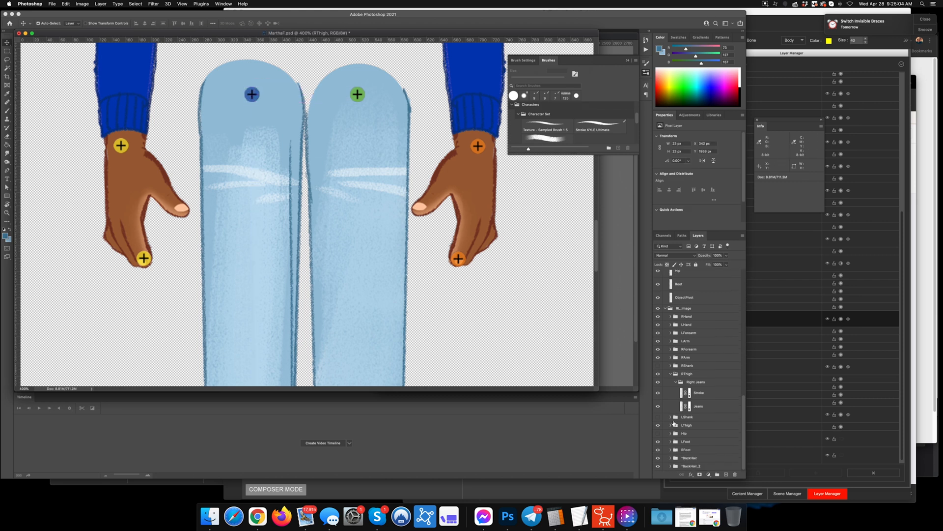
{"action": "left_click", "coordinate": [658, 433]}
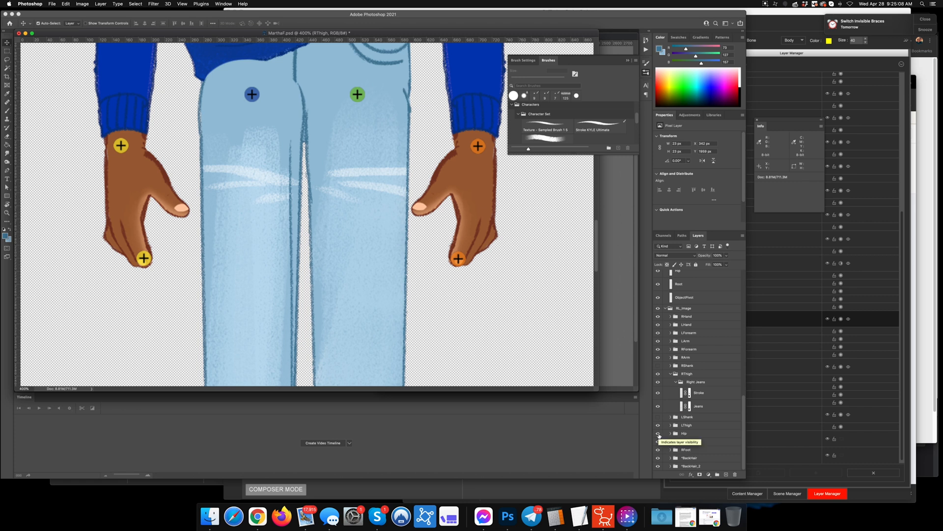
{"action": "mouse_move", "coordinate": [334, 121]}
{"action": "left_mouse_down"}
{"action": "mouse_move", "coordinate": [295, 141]}
{"action": "mouse_move", "coordinate": [314, 192]}
{"action": "left_mouse_up"}
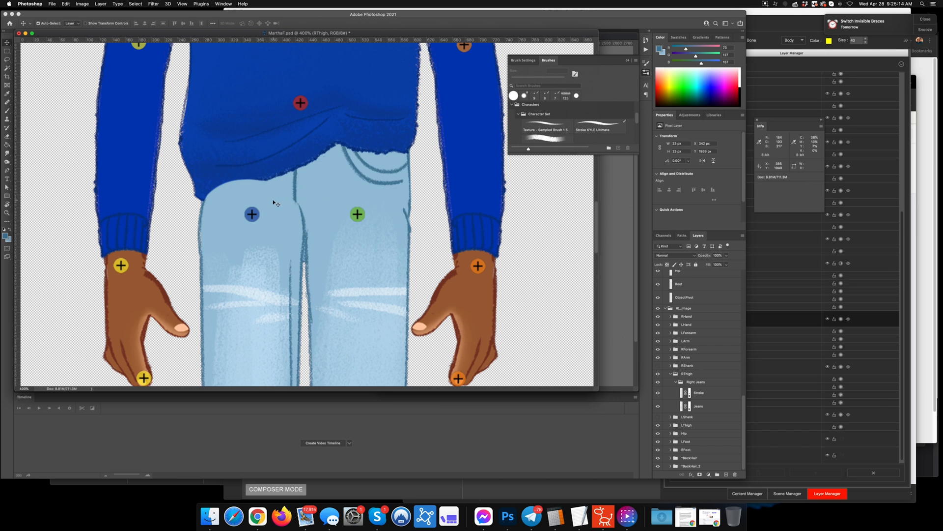
Step: Nudge the RThigh and RShank groups together with Free Transform to fine-tune the leg's position against the hip
{"action": "left_click", "coordinate": [687, 375]}
{"action": "left_click", "coordinate": [687, 365], "text": "shift"}
{"action": "key", "text": "super+t"}
{"action": "mouse_move", "coordinate": [264, 251]}
{"action": "left_mouse_down"}
{"action": "mouse_move", "coordinate": [280, 252]}
{"action": "mouse_move", "coordinate": [265, 253]}
{"action": "left_mouse_up"}
{"action": "key", "text": "Return"}
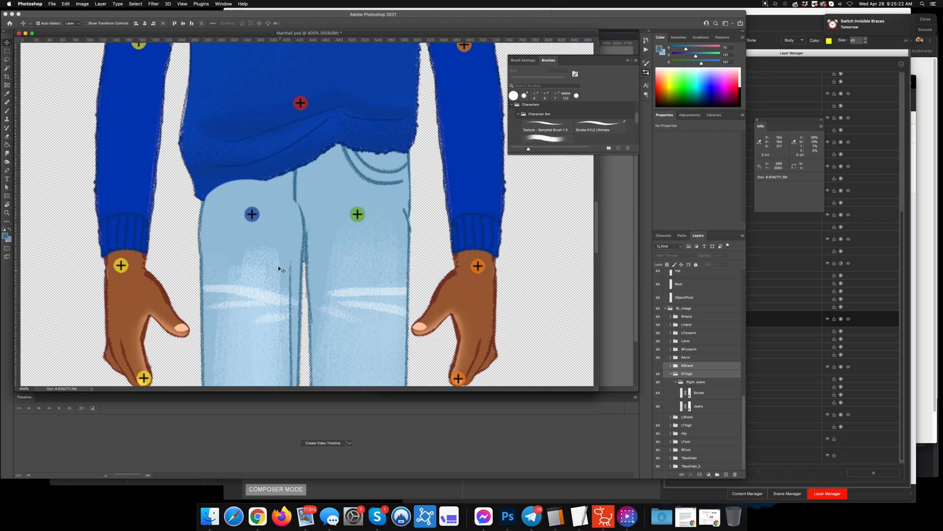
Step: Set up a brush of about 40 px with default colours on the right thigh's Jeans layer and undo the black stroke painted there
{"action": "left_click", "coordinate": [232, 196]}
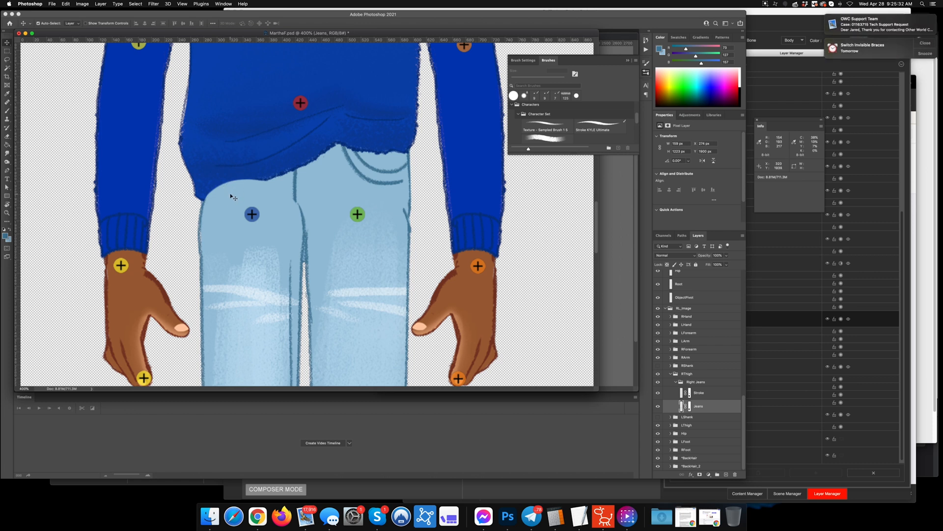
{"action": "key", "text": "b"}
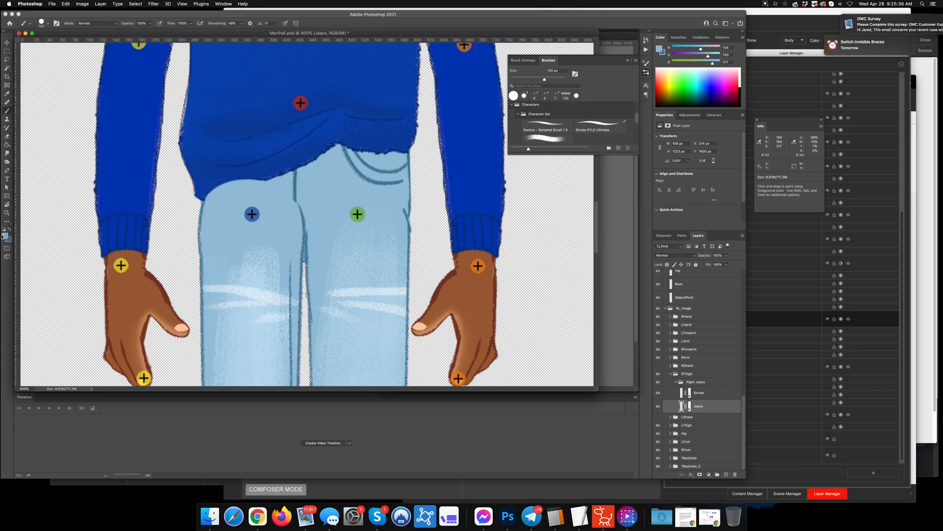
{"action": "key", "text": "d"}
{"action": "key", "text": "bracketleft"}
{"action": "key", "text": "bracketleft"}
{"action": "key", "text": "bracketleft"}
{"action": "key", "text": "bracketleft"}
{"action": "key", "text": "bracketleft"}
{"action": "key", "text": "bracketleft"}
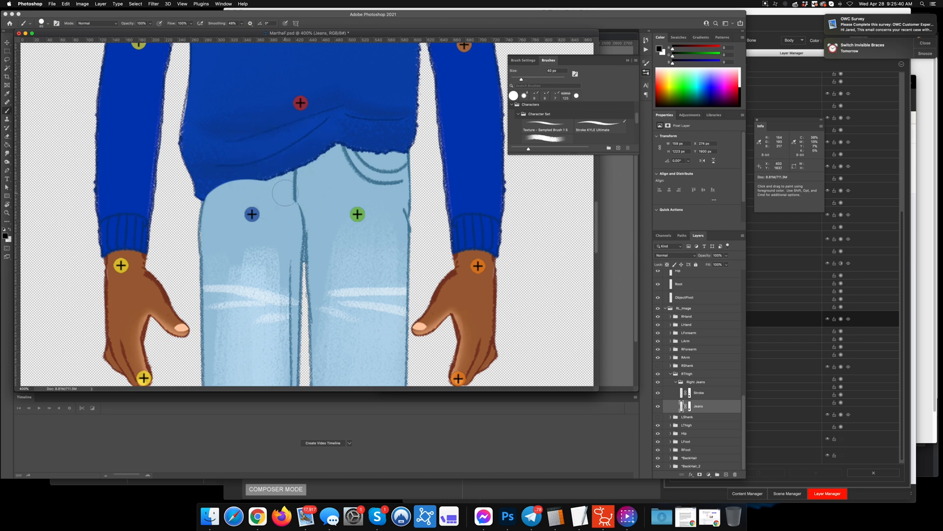
{"action": "left_click_drag", "start_coordinate": [306, 203], "coordinate": [245, 180]}
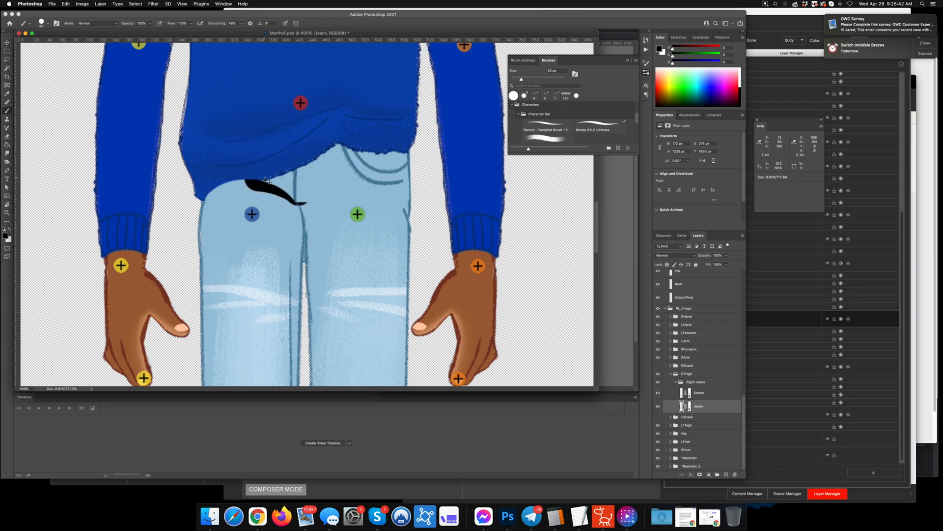
{"action": "key", "text": "super+z"}
Step: Mask out the top of the right thigh where it covers the sweater hem, working on the Jeans and Stroke layer masks
{"action": "left_click", "coordinate": [690, 406]}
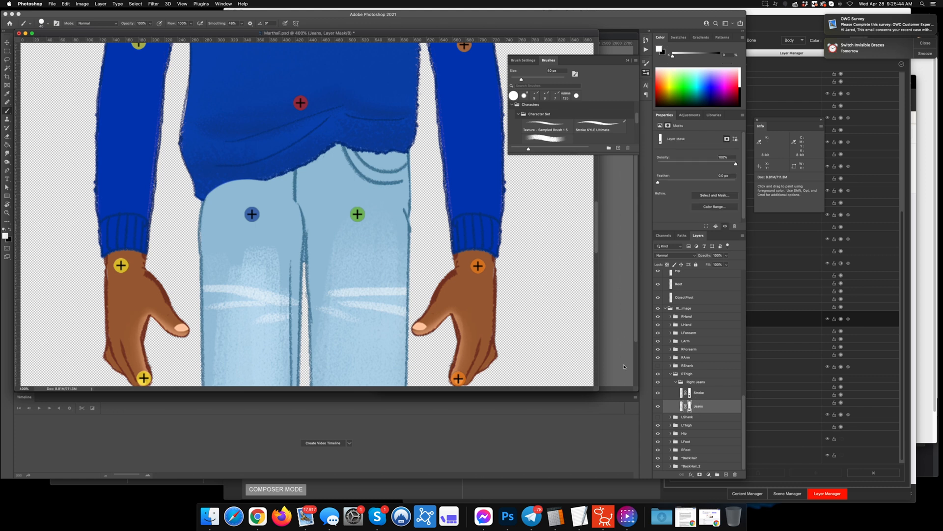
{"action": "mouse_move", "coordinate": [239, 174]}
{"action": "left_mouse_down"}
{"action": "mouse_move", "coordinate": [193, 206]}
{"action": "mouse_move", "coordinate": [235, 180]}
{"action": "mouse_move", "coordinate": [295, 190]}
{"action": "left_mouse_up"}
{"action": "key", "text": "x"}
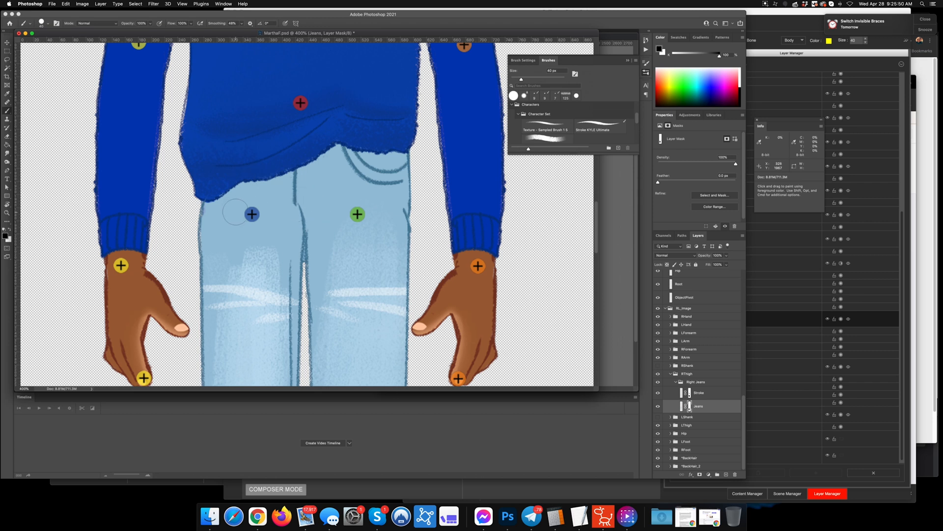
{"action": "left_click", "coordinate": [690, 393]}
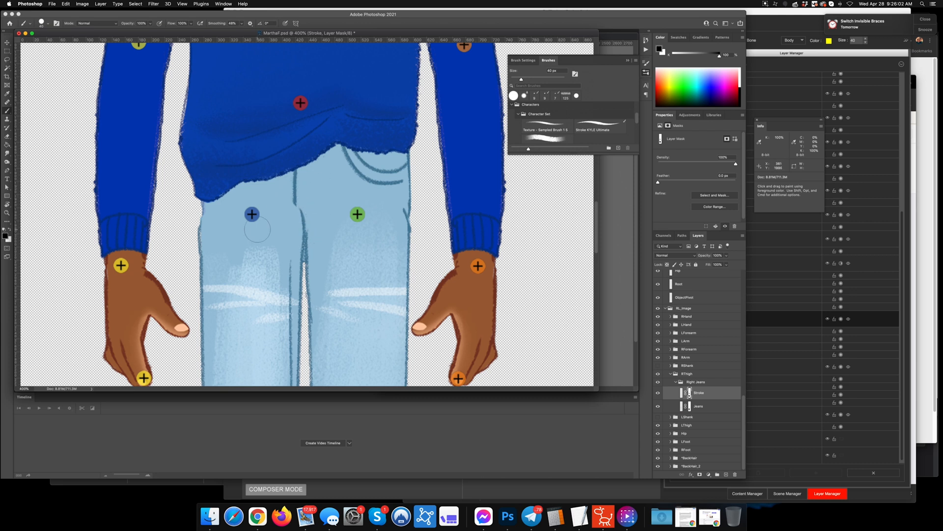
Step: Collapse the Right Jeans and RThigh groups, show the RShank and LShank groups, and hide LThigh
{"action": "left_click", "coordinate": [677, 382]}
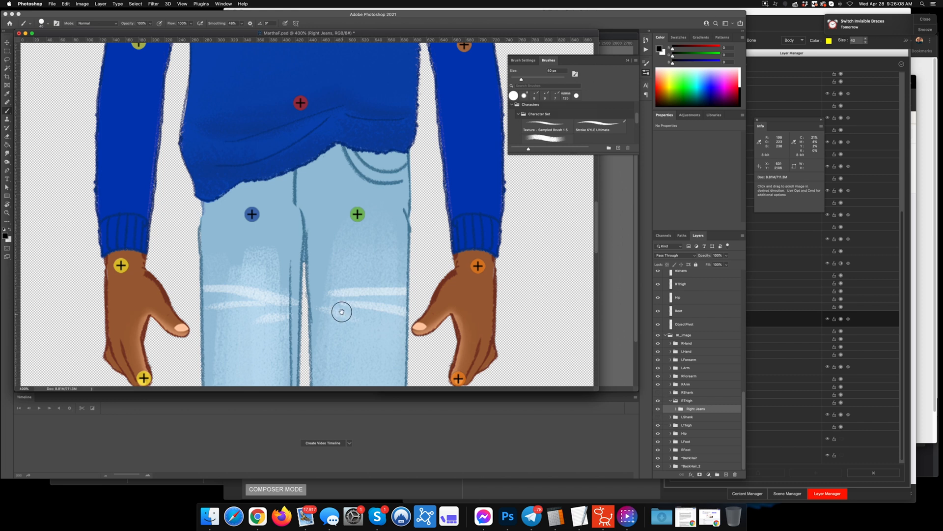
{"action": "scroll", "coordinate": [339, 310], "scroll_direction": "down", "scroll_amount": 15}
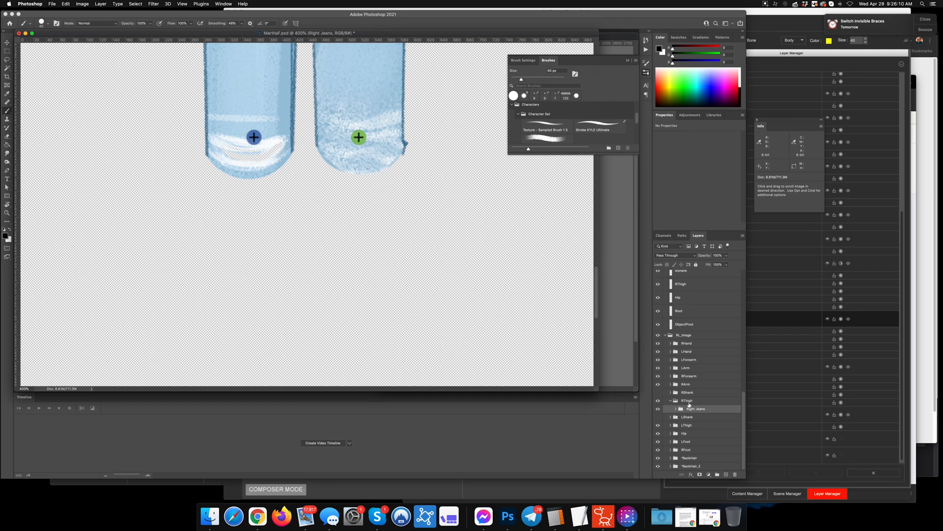
{"action": "left_click", "coordinate": [658, 392]}
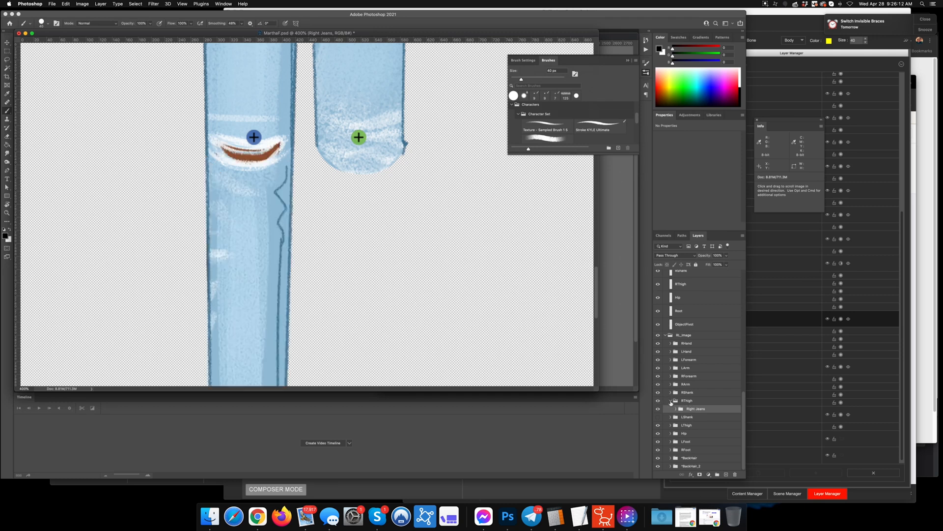
{"action": "left_click", "coordinate": [671, 401]}
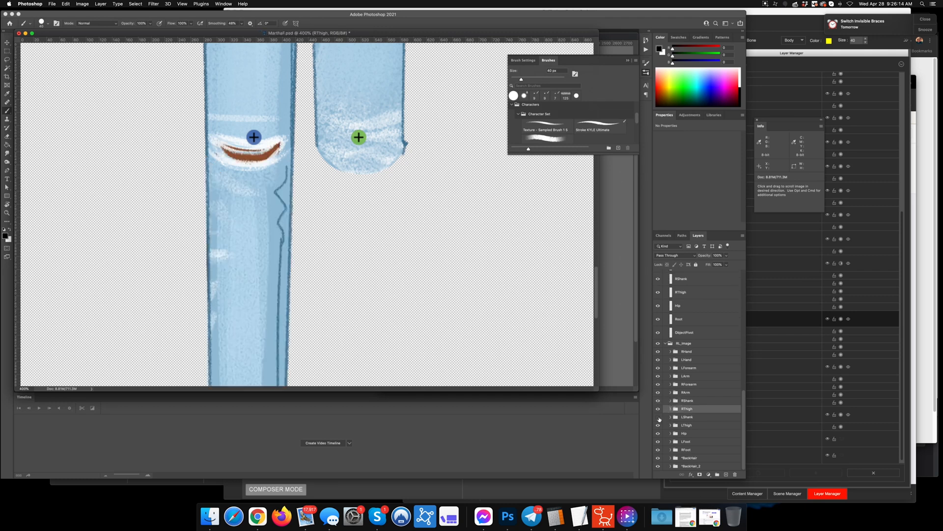
{"action": "left_click", "coordinate": [658, 418]}
{"action": "left_click", "coordinate": [658, 425]}
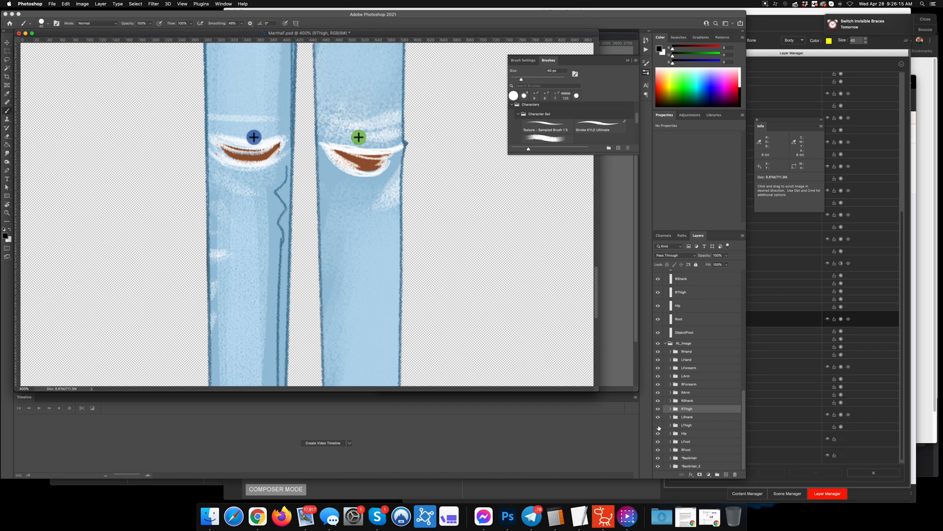
Step: Dissolve the Right Jeans copy subgroup inside RShank, leaving its Stroke and Jeans layers directly in RShank
{"action": "left_click", "coordinate": [671, 400]}
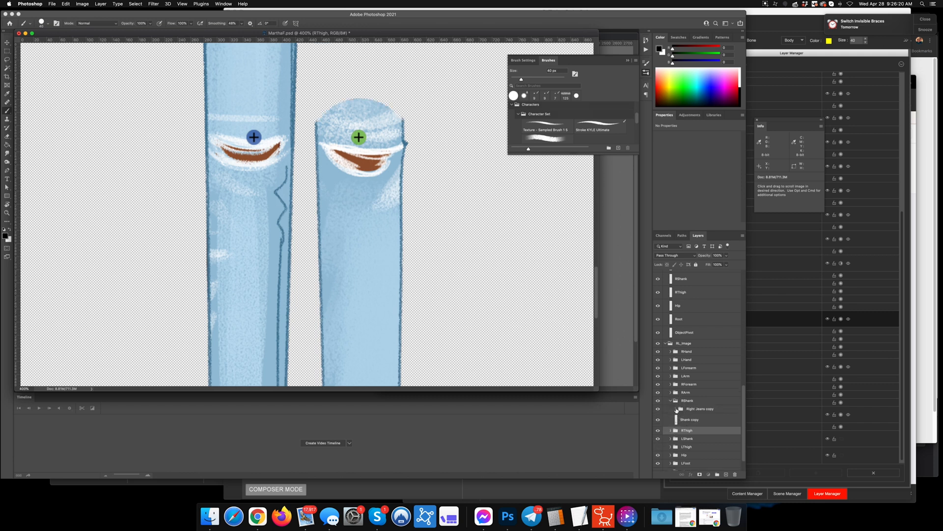
{"action": "left_click", "coordinate": [676, 409]}
{"action": "left_click", "coordinate": [695, 421]}
{"action": "left_click", "coordinate": [698, 431], "text": "shift"}
{"action": "mouse_move", "coordinate": [697, 421]}
{"action": "left_mouse_down"}
{"action": "mouse_move", "coordinate": [692, 406]}
{"action": "mouse_move", "coordinate": [735, 474]}
{"action": "left_mouse_up"}
Step: Group the Stroke, Jeans and Shank copy layers together inside RShank
{"action": "double_click", "coordinate": [691, 439]}
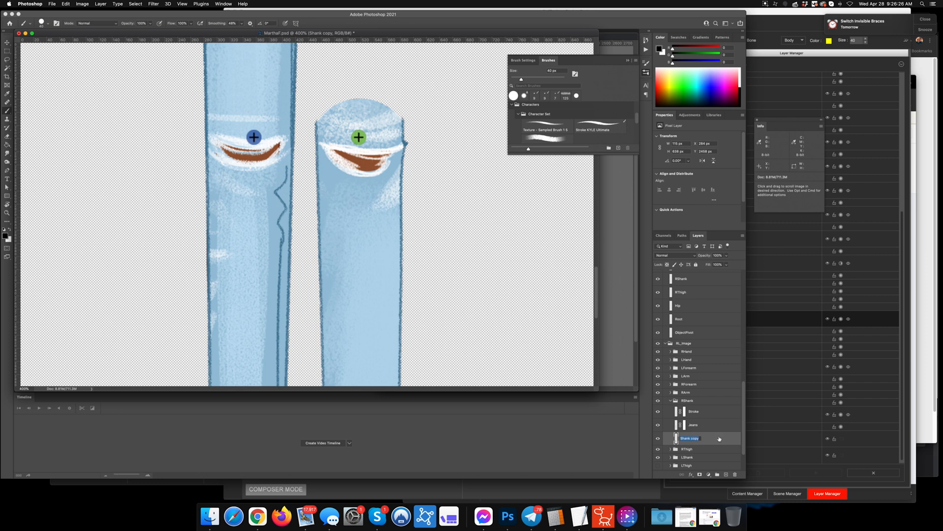
{"action": "left_click", "coordinate": [678, 411], "text": "shift"}
{"action": "key", "text": "super+g"}
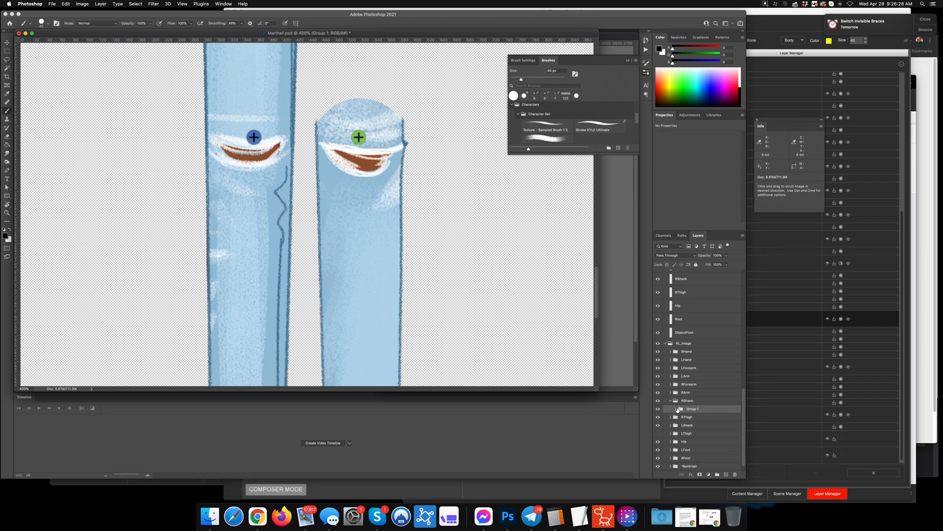
Step: Mask out the Stroke layer in RShank's Group 1 over the thigh area above the right knee, using an enlarged brush
{"action": "left_click", "coordinate": [677, 409]}
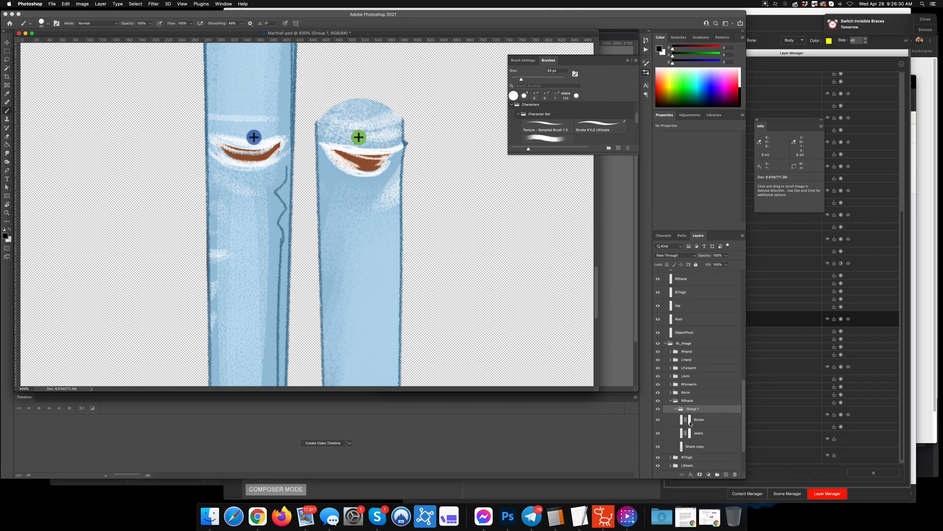
{"action": "left_click", "coordinate": [690, 422]}
{"action": "key", "text": "super+minus"}
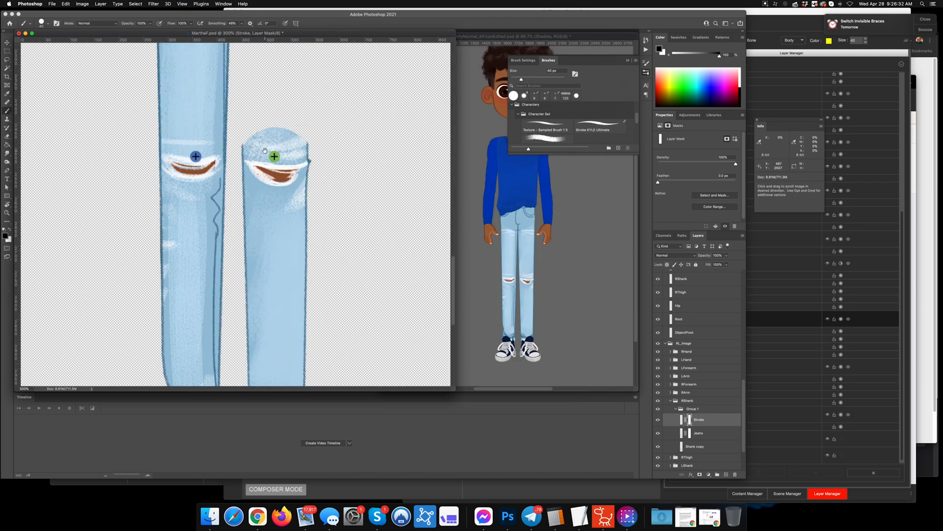
{"action": "left_click_drag", "start_coordinate": [285, 70], "coordinate": [288, 226]}
{"action": "key", "text": "super+minus"}
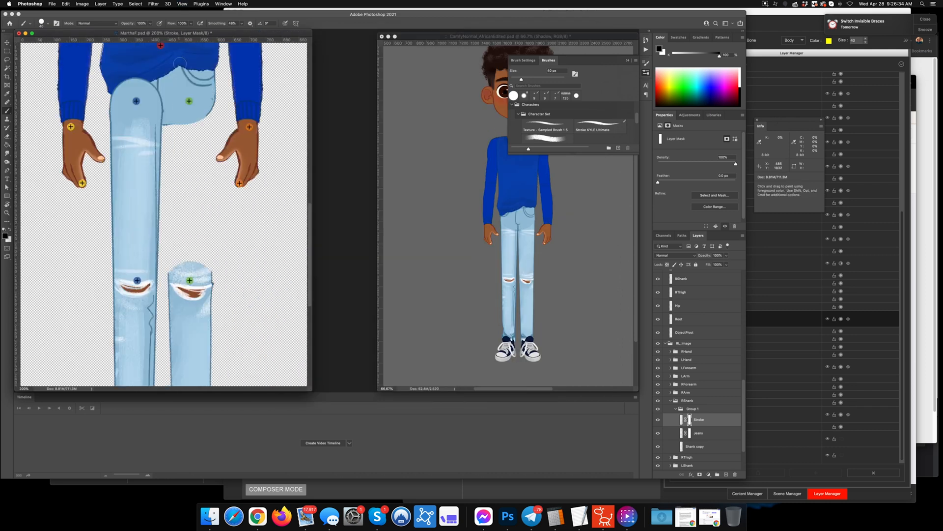
{"action": "key", "text": "bracketright"}
{"action": "key", "text": "bracketright"}
{"action": "key", "text": "bracketright"}
{"action": "key", "text": "bracketright"}
{"action": "key", "text": "bracketright"}
{"action": "key", "text": "bracketright"}
{"action": "key", "text": "bracketright"}
{"action": "key", "text": "bracketright"}
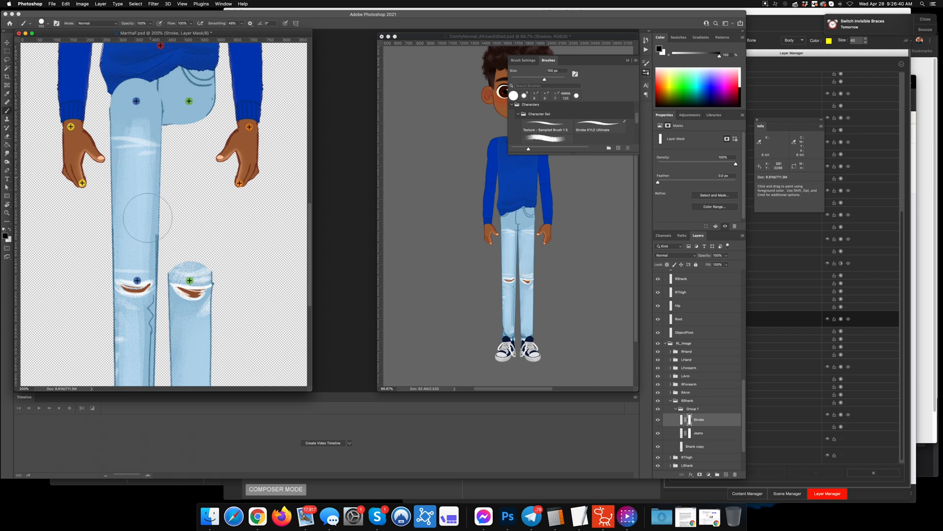
{"action": "mouse_move", "coordinate": [155, 237]}
{"action": "left_mouse_down"}
{"action": "mouse_move", "coordinate": [115, 247]}
{"action": "mouse_move", "coordinate": [163, 241]}
{"action": "mouse_move", "coordinate": [109, 253]}
{"action": "left_mouse_up"}
Step: Hide the RThigh group and mask out the remaining jeans above the right knee on the Jeans layer mask in Group 1
{"action": "left_click", "coordinate": [690, 433]}
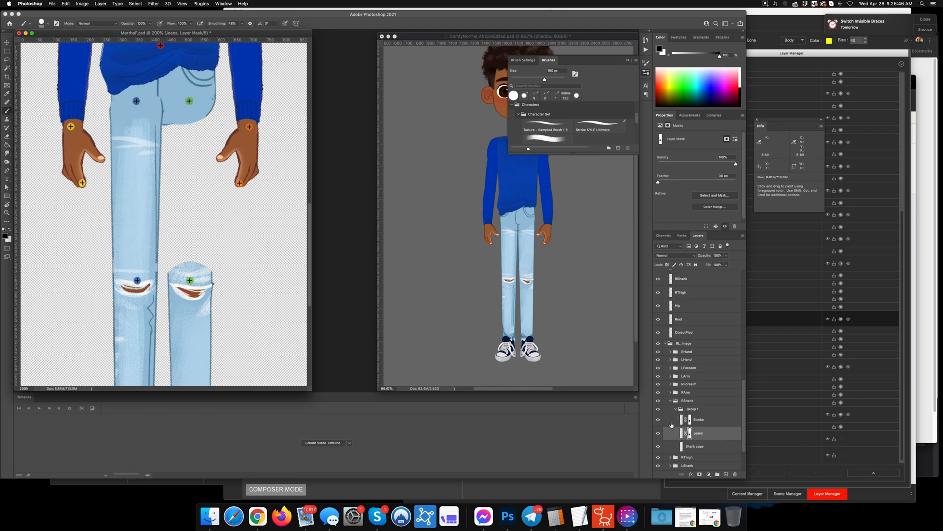
{"action": "scroll", "coordinate": [669, 443], "scroll_direction": "down", "scroll_amount": 1}
{"action": "left_click", "coordinate": [659, 443]}
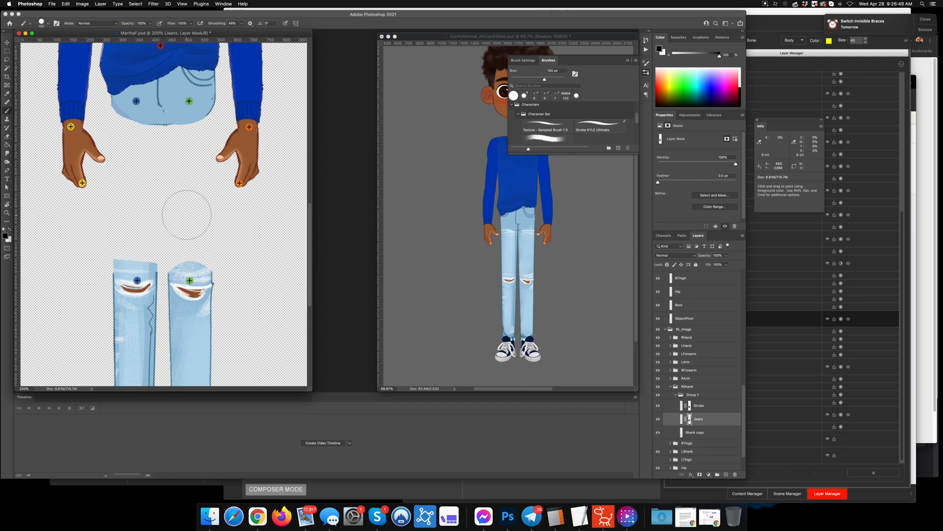
{"action": "mouse_move", "coordinate": [139, 246]}
{"action": "left_mouse_down"}
{"action": "mouse_move", "coordinate": [161, 245]}
{"action": "mouse_move", "coordinate": [99, 248]}
{"action": "left_mouse_up"}
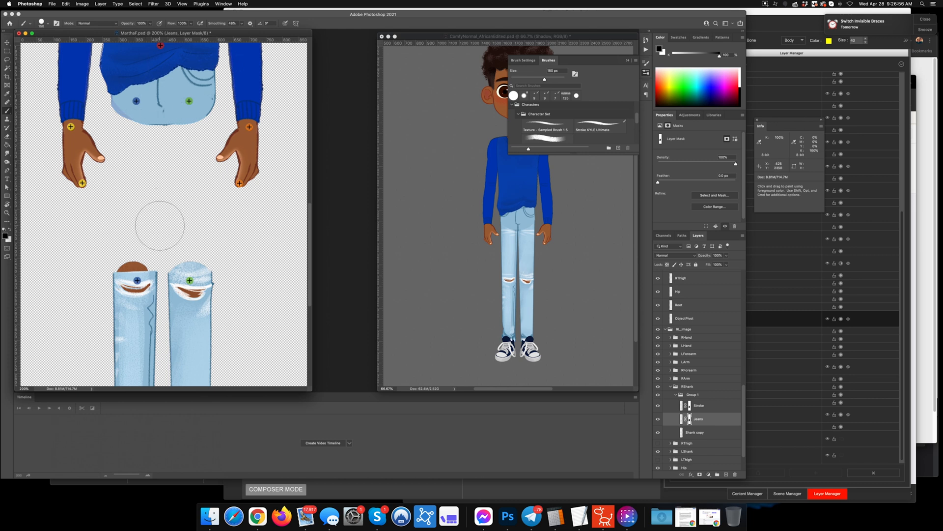
Step: Paint with white on the Jeans layer mask in Group 1 to restore a rounded cap over the right knee
{"action": "key", "text": "super+equal"}
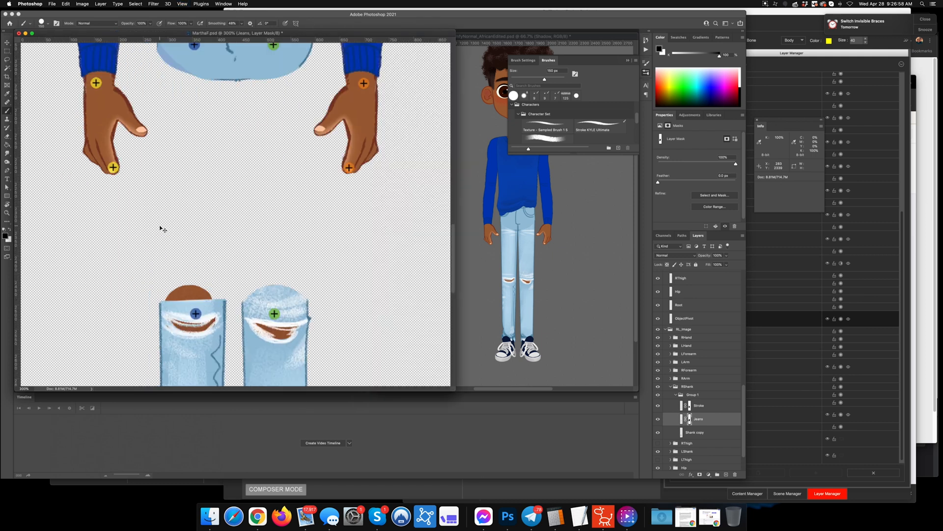
{"action": "left_click", "coordinate": [682, 406]}
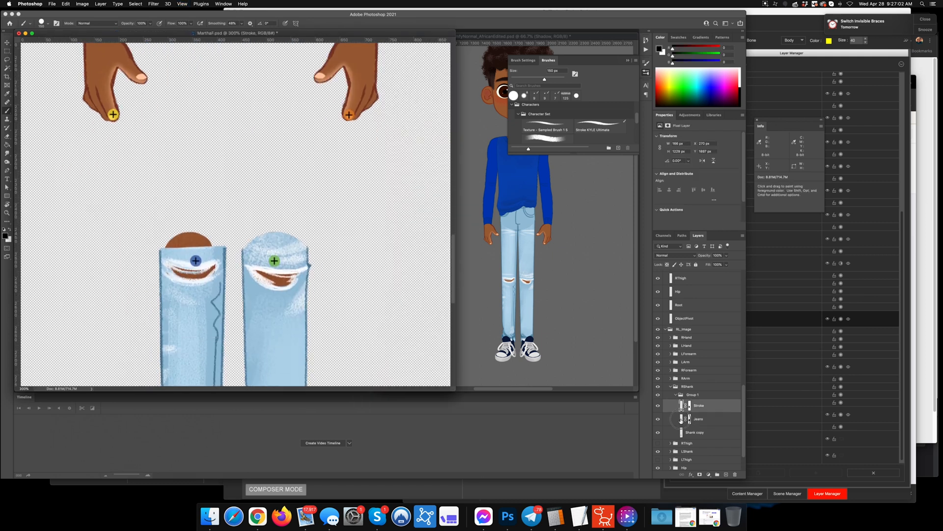
{"action": "left_click", "coordinate": [682, 419]}
{"action": "left_click", "coordinate": [690, 419]}
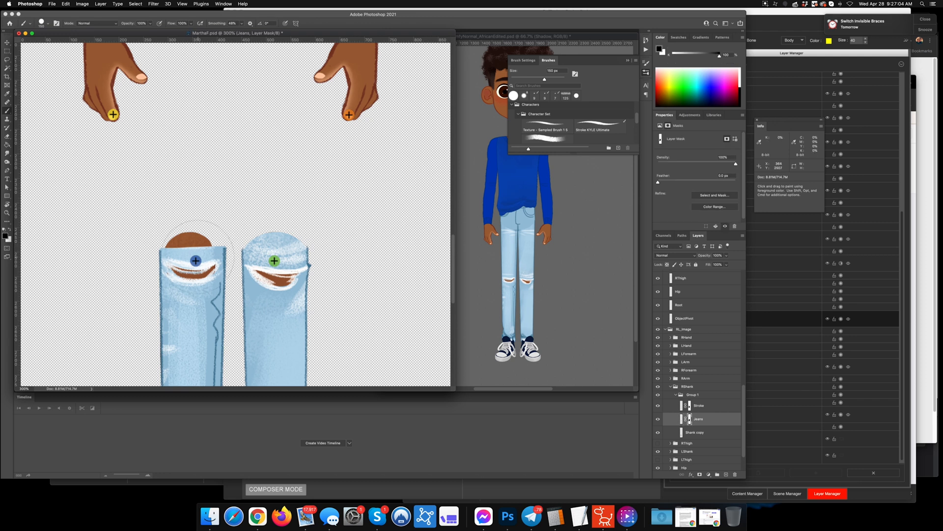
{"action": "key", "text": "x"}
{"action": "left_click", "coordinate": [192, 267]}
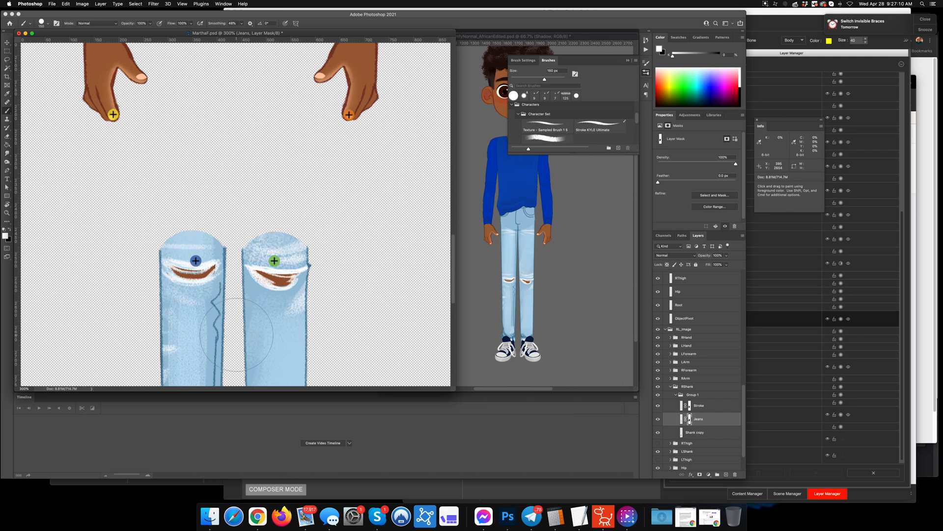
Step: Move the RShank pivot marker about 7 px left to center it on the right knee
{"action": "key", "text": "v"}
{"action": "left_click_drag", "start_coordinate": [195, 260], "coordinate": [192, 262]}
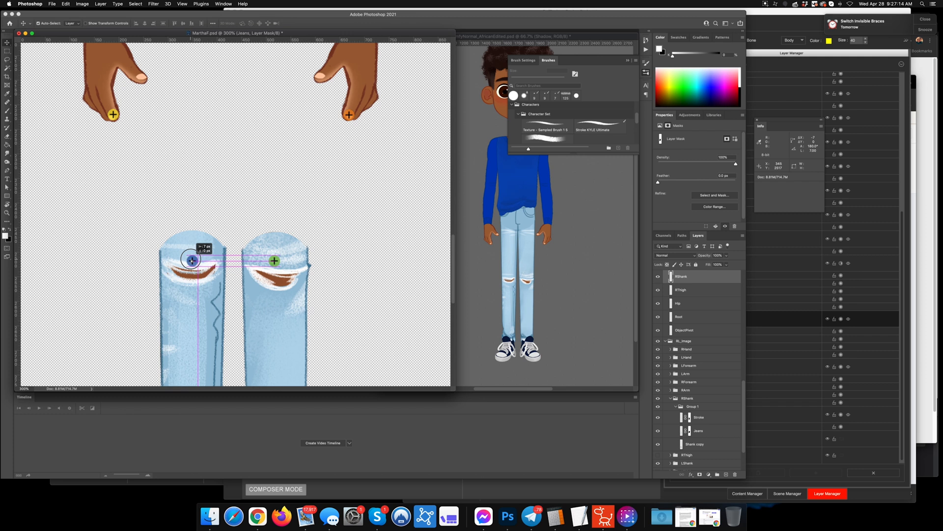
{"action": "left_click_drag", "start_coordinate": [232, 326], "coordinate": [231, 228]}
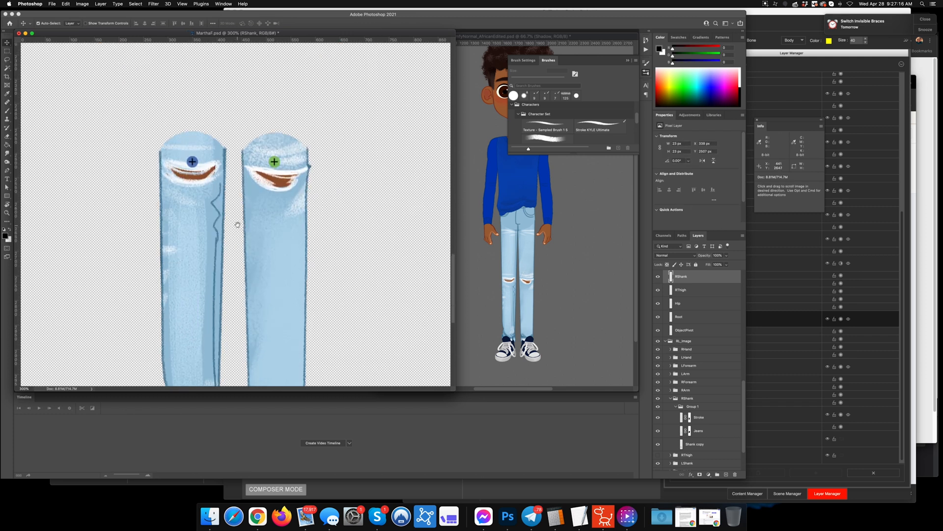
{"action": "mouse_move", "coordinate": [229, 277]}
{"action": "left_mouse_down"}
{"action": "mouse_move", "coordinate": [246, 141]}
{"action": "mouse_move", "coordinate": [238, 290]}
{"action": "left_mouse_up"}
{"action": "left_click_drag", "start_coordinate": [230, 184], "coordinate": [231, 321]}
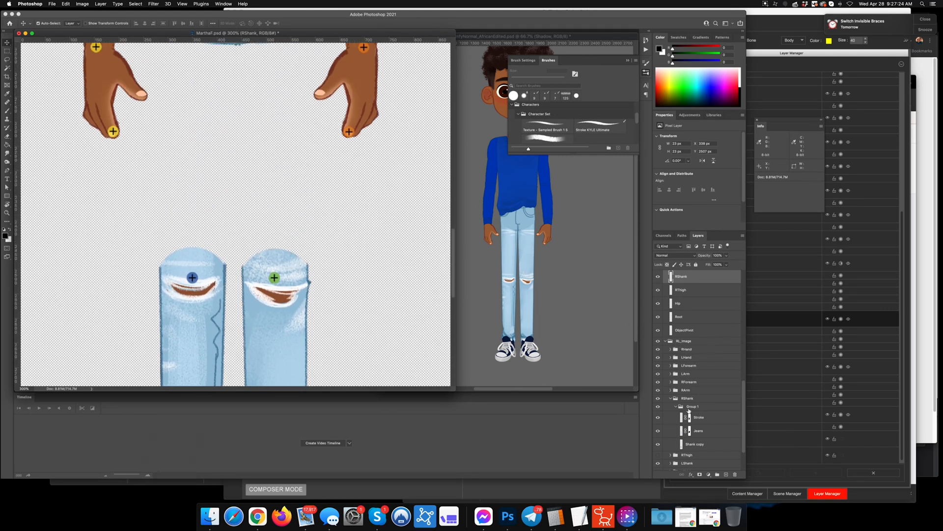
Step: Collapse Group 1 inside RShank, show the RThigh group and hide LShank
{"action": "left_click", "coordinate": [676, 408]}
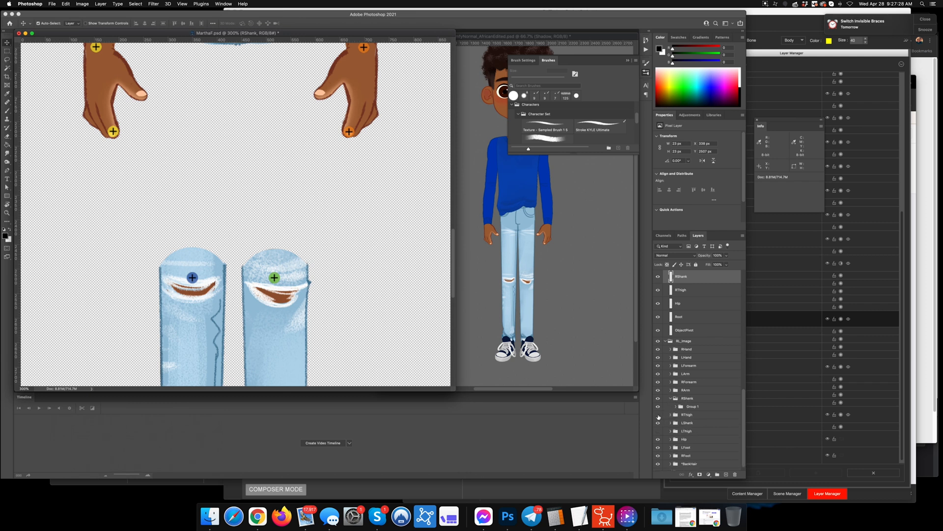
{"action": "left_click", "coordinate": [658, 415]}
{"action": "left_click", "coordinate": [659, 423]}
Step: Convert the Right Jeans group in RThigh and Group 1 in RShank to Smart Objects
{"action": "left_click", "coordinate": [671, 414]}
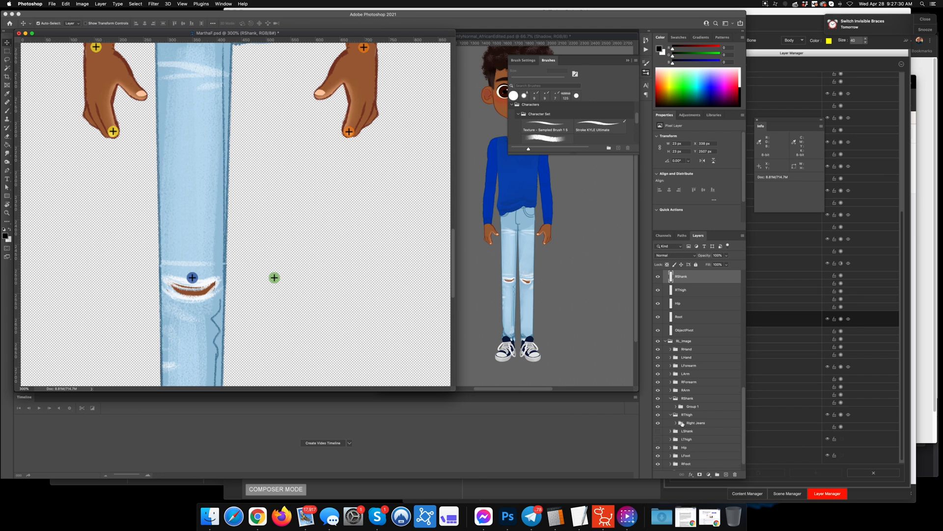
{"action": "right_click", "coordinate": [693, 425]}
{"action": "left_click", "coordinate": [717, 313]}
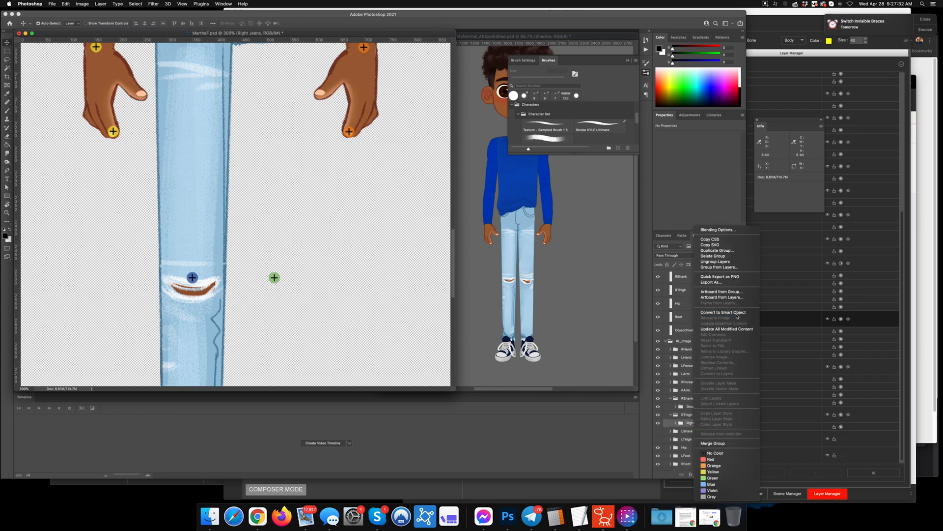
{"action": "right_click", "coordinate": [691, 408]}
{"action": "left_click", "coordinate": [718, 314]}
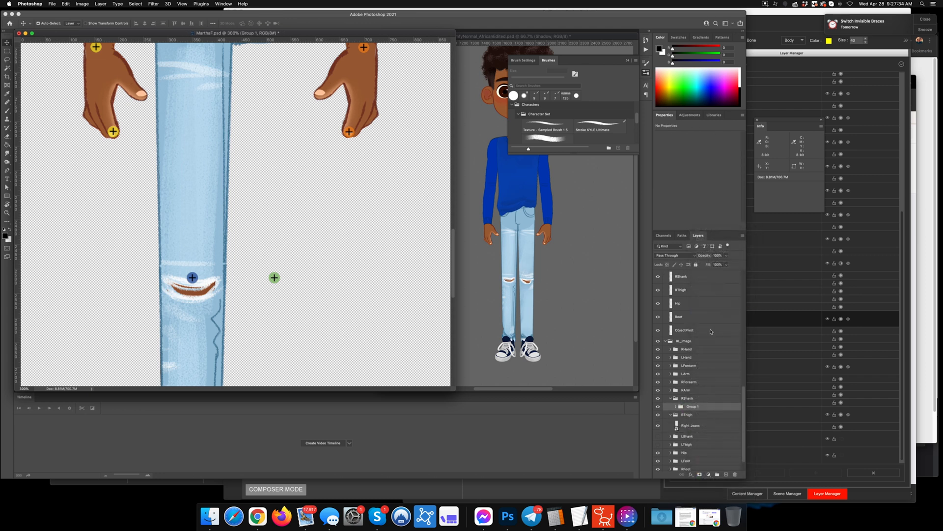
Step: Switch to Cartoon Animator and test the right knee joint by bending and straightening the right leg in preview
{"action": "left_click", "coordinate": [604, 516]}
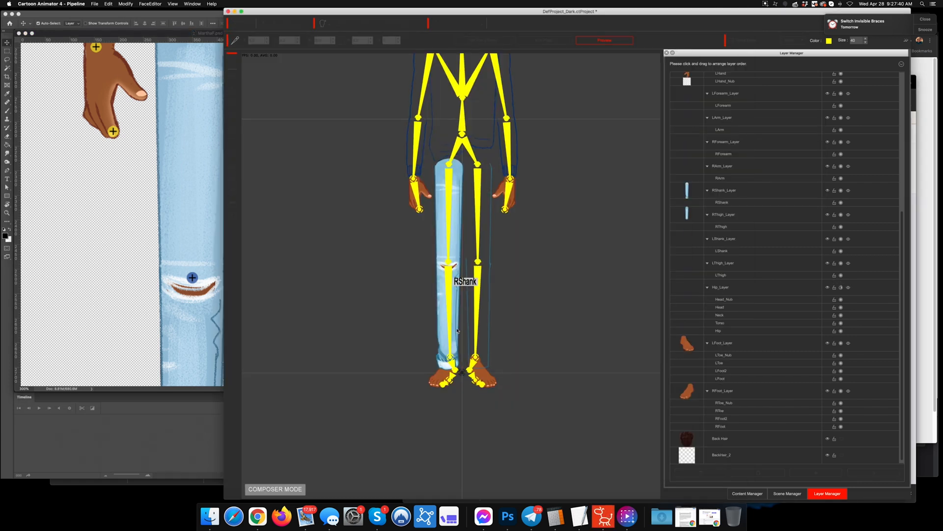
{"action": "left_click_drag", "start_coordinate": [456, 368], "coordinate": [352, 283]}
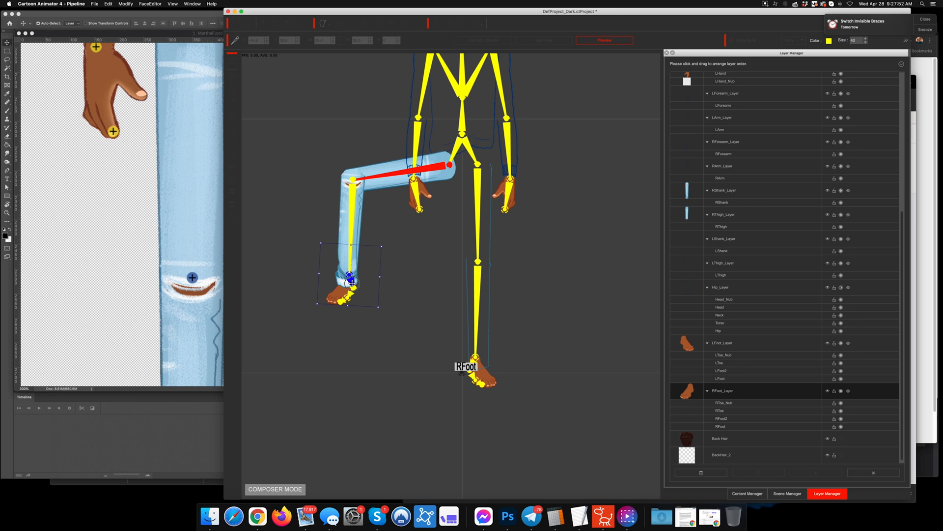
{"action": "left_click_drag", "start_coordinate": [352, 283], "coordinate": [404, 354]}
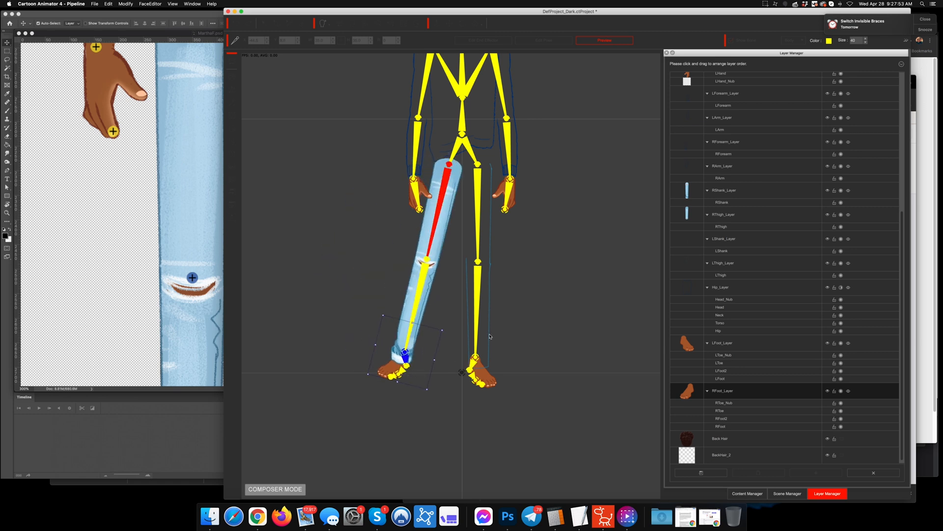
{"action": "left_click", "coordinate": [609, 43]}
Step: Switch to Photoshop and group the Shirt, Stroke, Top Jeans and Torso items together inside the Hip group
{"action": "left_click", "coordinate": [508, 516]}
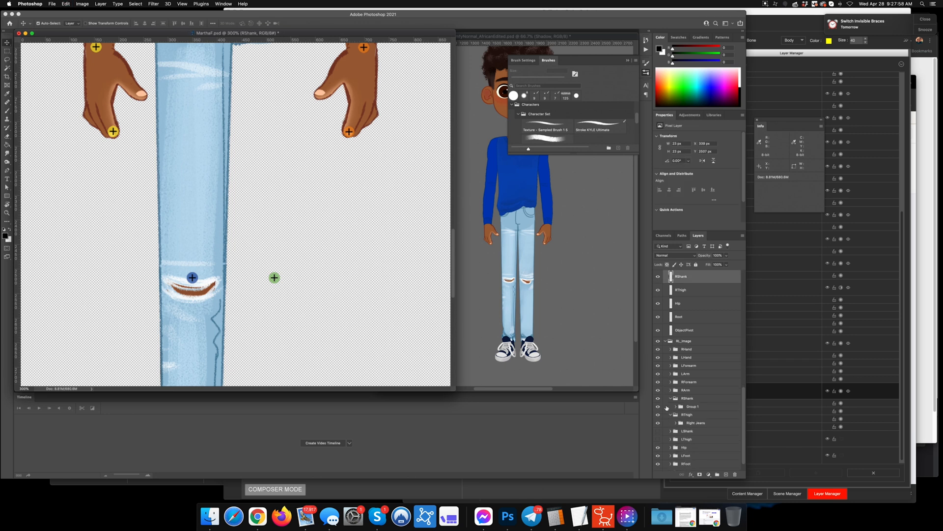
{"action": "scroll", "coordinate": [677, 395], "scroll_direction": "down", "scroll_amount": 1}
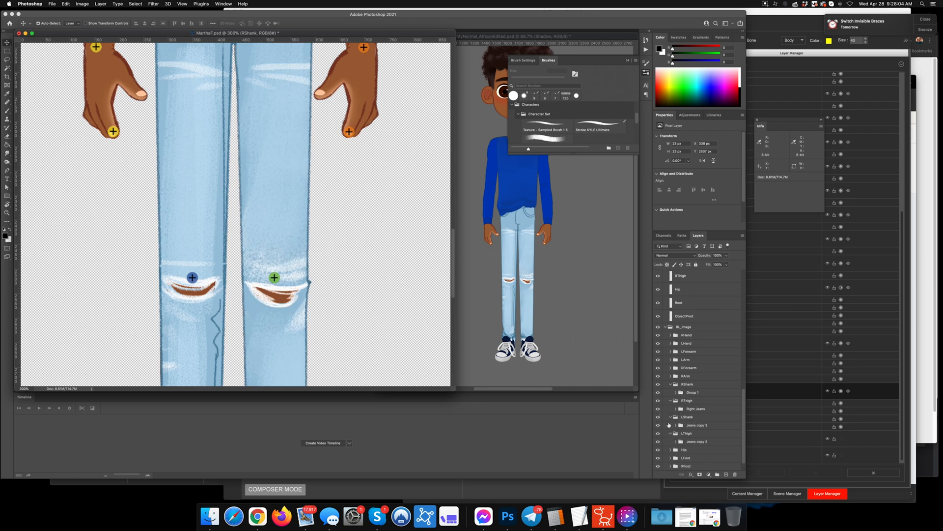
{"action": "scroll", "coordinate": [669, 424], "scroll_direction": "down", "scroll_amount": 2}
{"action": "left_click", "coordinate": [671, 434]}
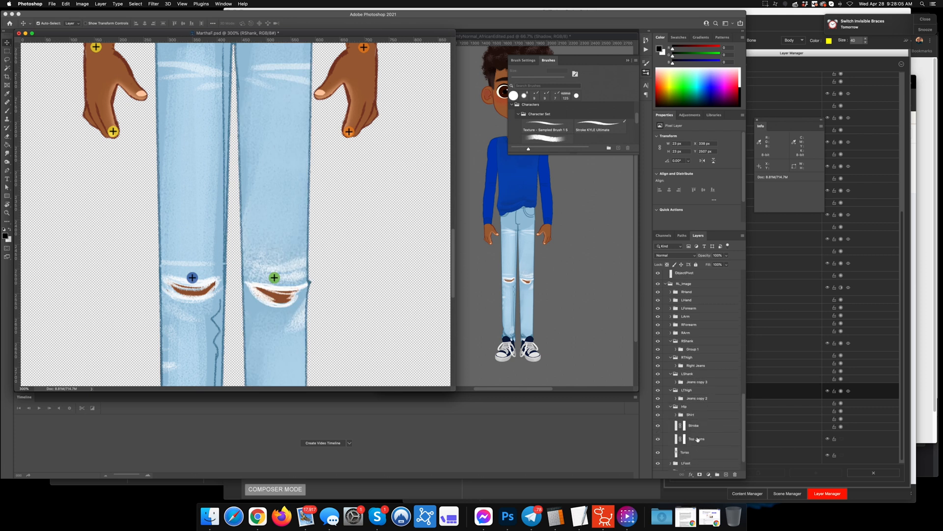
{"action": "left_click", "coordinate": [688, 415]}
{"action": "left_click", "coordinate": [694, 456], "text": "shift"}
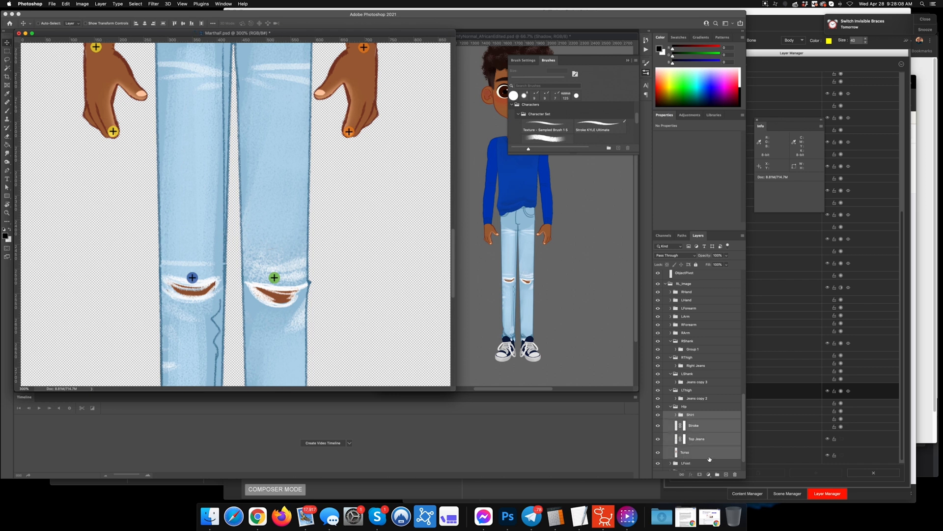
{"action": "key", "text": "super+g"}
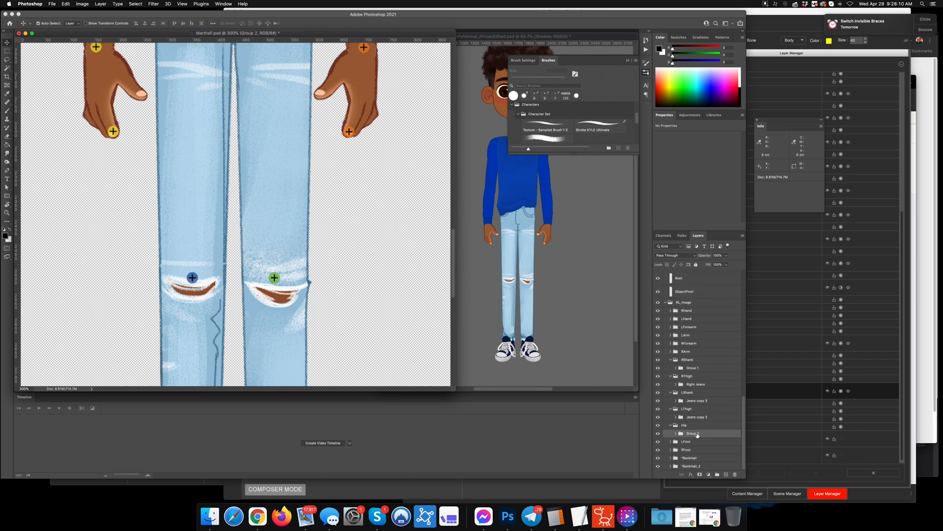
Step: Convert the artwork groups inside Hip, LThigh, LShank, RThigh and RShank to Smart Objects
{"action": "right_click", "coordinate": [697, 435]}
{"action": "left_click", "coordinate": [721, 313]}
{"action": "right_click", "coordinate": [693, 419]}
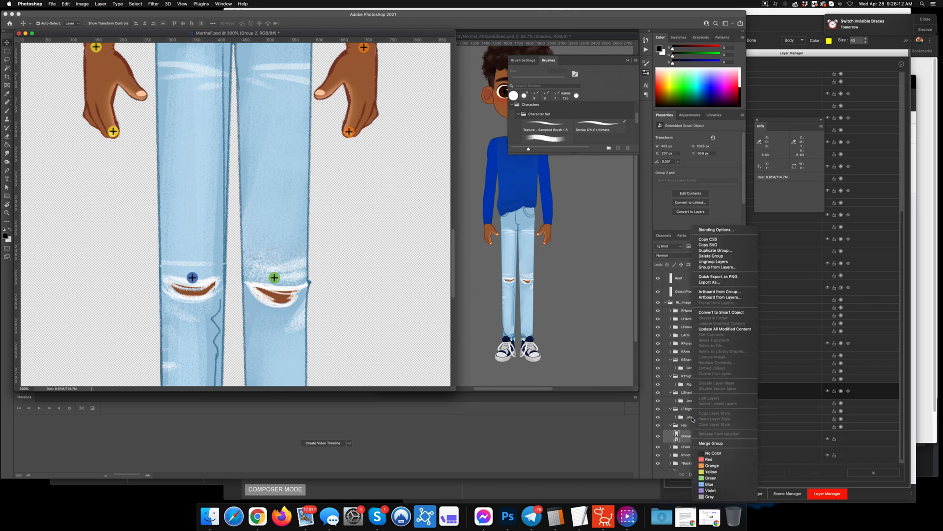
{"action": "left_click", "coordinate": [721, 312]}
{"action": "right_click", "coordinate": [701, 421]}
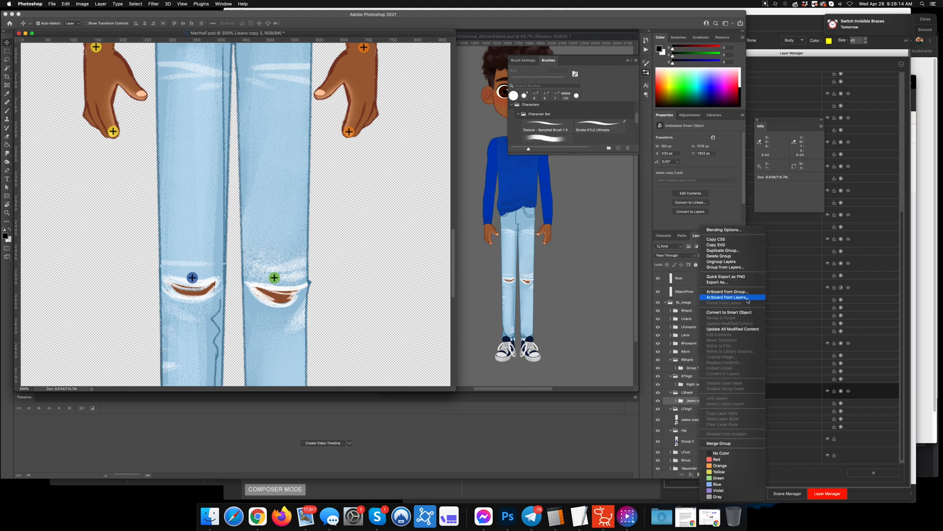
{"action": "left_click", "coordinate": [727, 312]}
{"action": "right_click", "coordinate": [696, 383]}
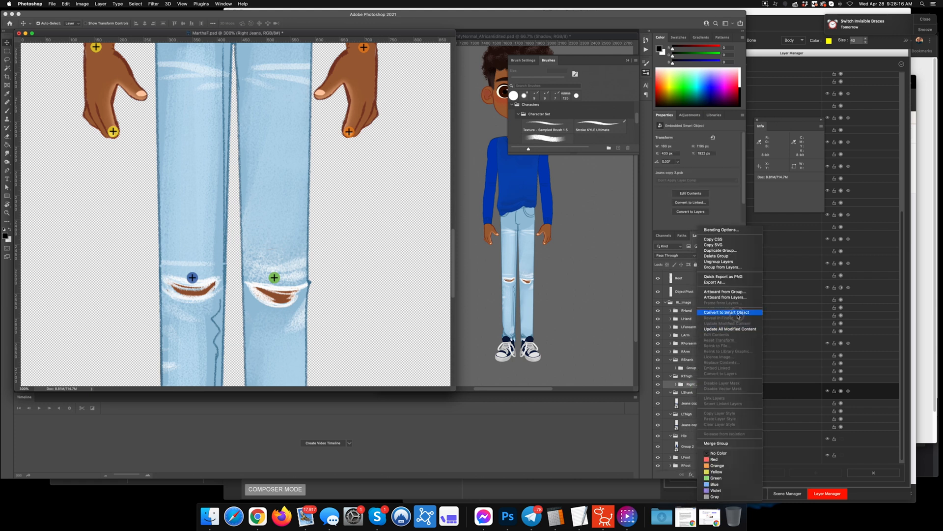
{"action": "left_click", "coordinate": [739, 314]}
{"action": "right_click", "coordinate": [694, 367]}
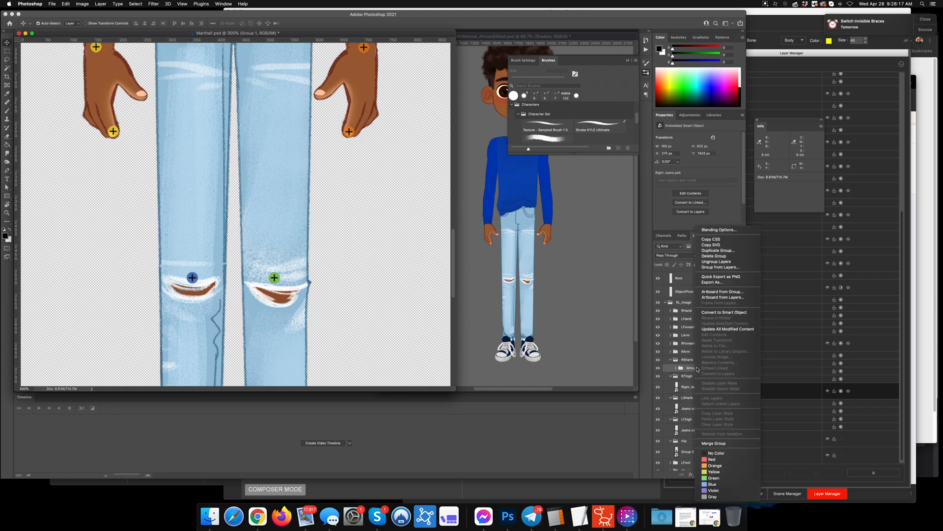
{"action": "left_click", "coordinate": [728, 313]}
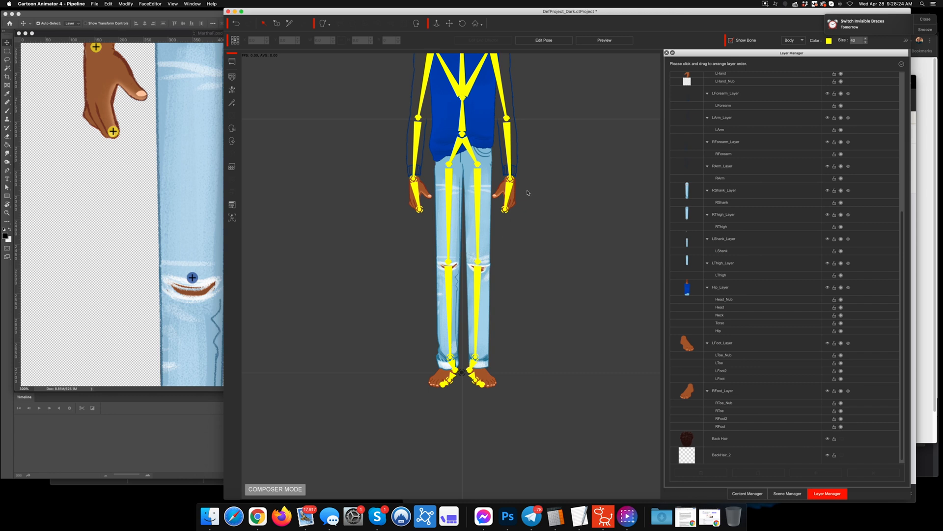
Step: Preview the full character and test both legs by pulling the feet sideways into a bent, seated-like pose
{"action": "scroll", "coordinate": [549, 169], "scroll_direction": "down", "scroll_amount": 5}
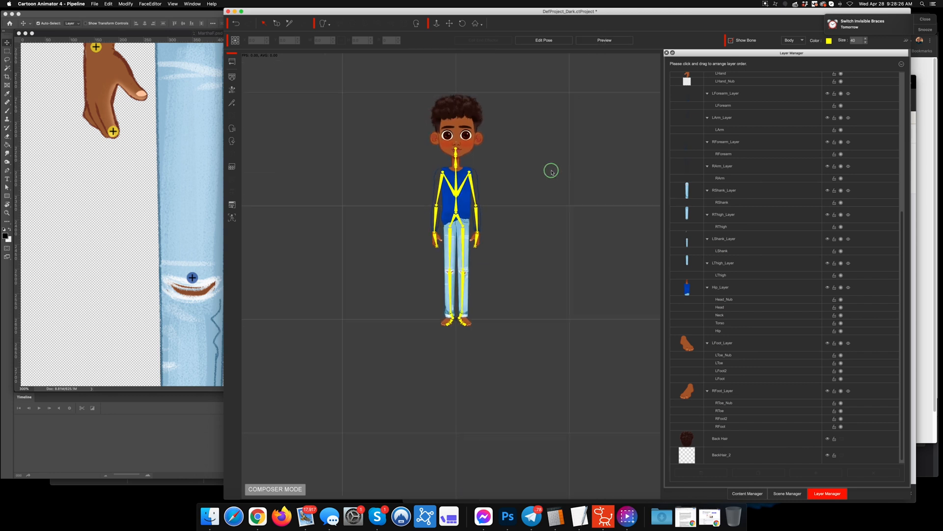
{"action": "scroll", "coordinate": [550, 168], "scroll_direction": "up", "scroll_amount": 5}
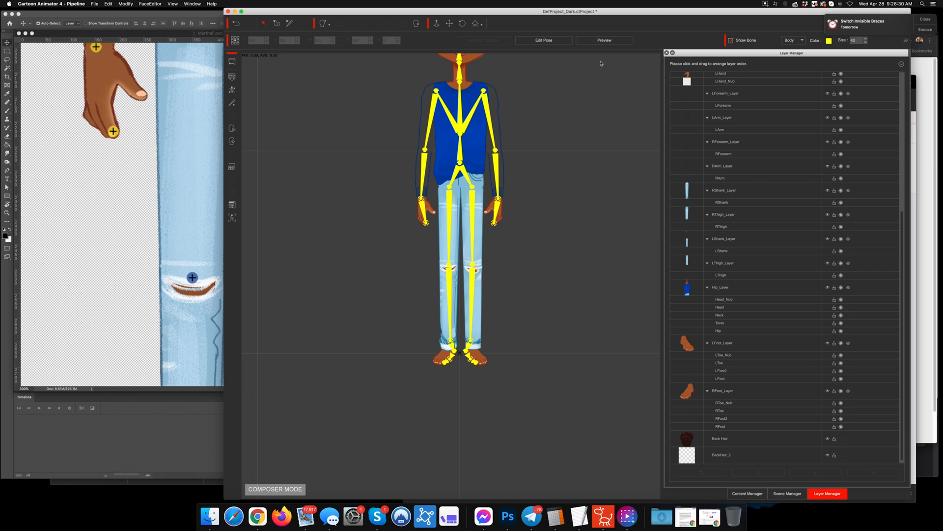
{"action": "left_click", "coordinate": [605, 40]}
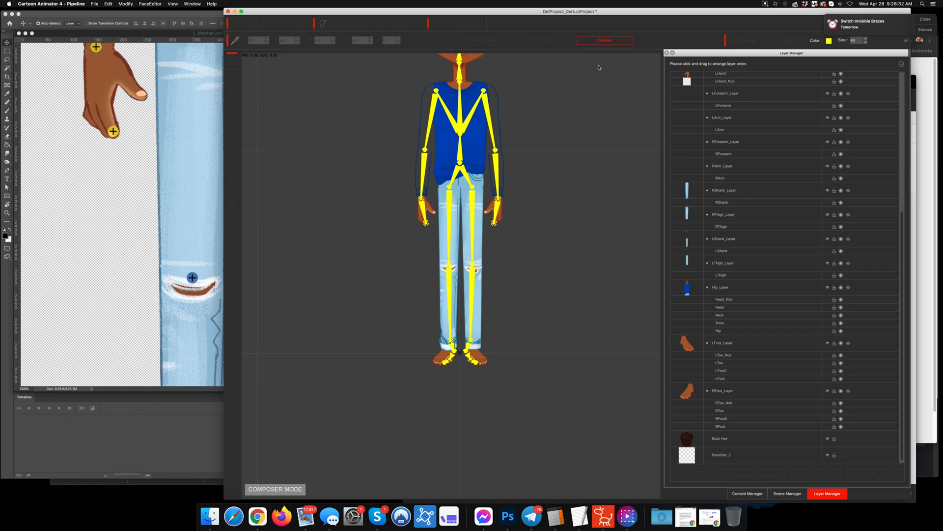
{"action": "left_click_drag", "start_coordinate": [470, 352], "coordinate": [530, 262]}
{"action": "left_click_drag", "start_coordinate": [452, 346], "coordinate": [441, 269]}
{"action": "left_click_drag", "start_coordinate": [535, 262], "coordinate": [617, 239]}
{"action": "left_click_drag", "start_coordinate": [445, 275], "coordinate": [592, 287]}
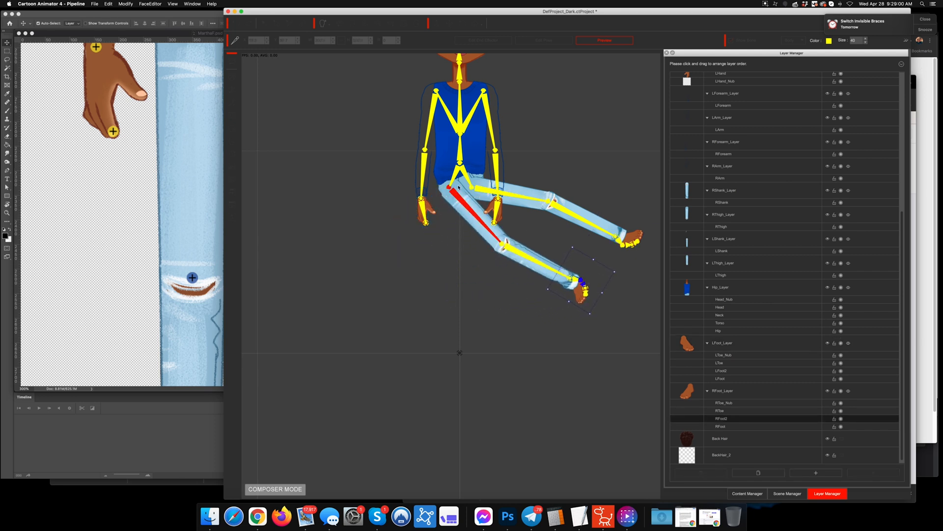
Step: Test both arms by raising the right and left hands outward to head height, and leave the preview
{"action": "left_click", "coordinate": [539, 242]}
{"action": "scroll", "coordinate": [509, 244], "scroll_direction": "down", "scroll_amount": 5}
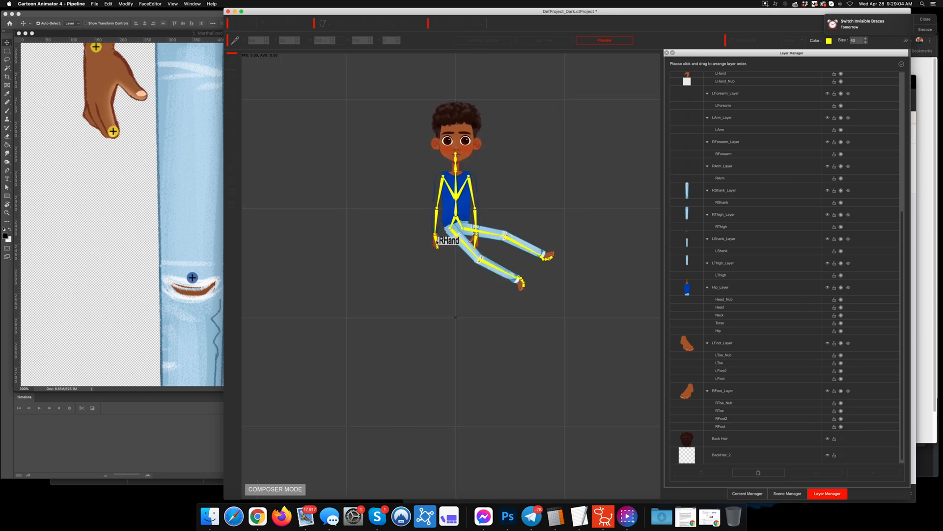
{"action": "left_click_drag", "start_coordinate": [439, 237], "coordinate": [395, 141]}
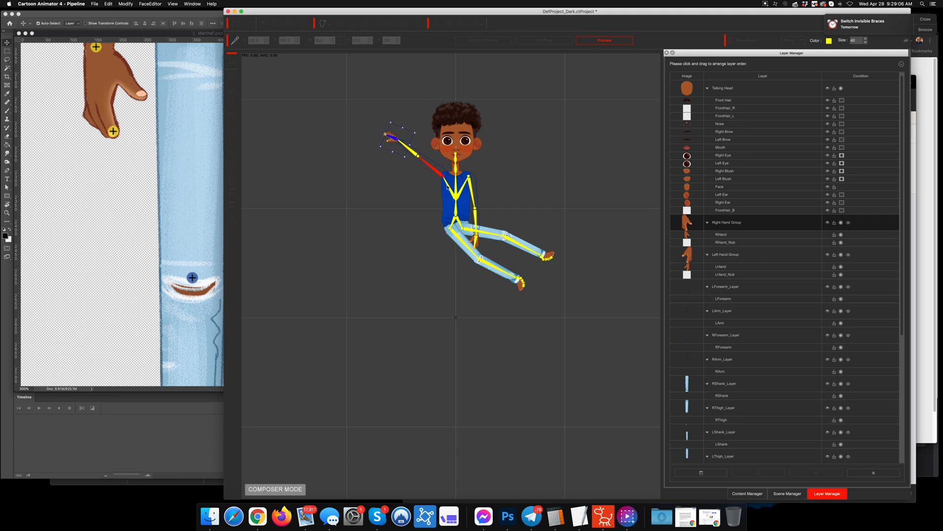
{"action": "left_click", "coordinate": [478, 235]}
{"action": "left_click_drag", "start_coordinate": [505, 211], "coordinate": [531, 154]}
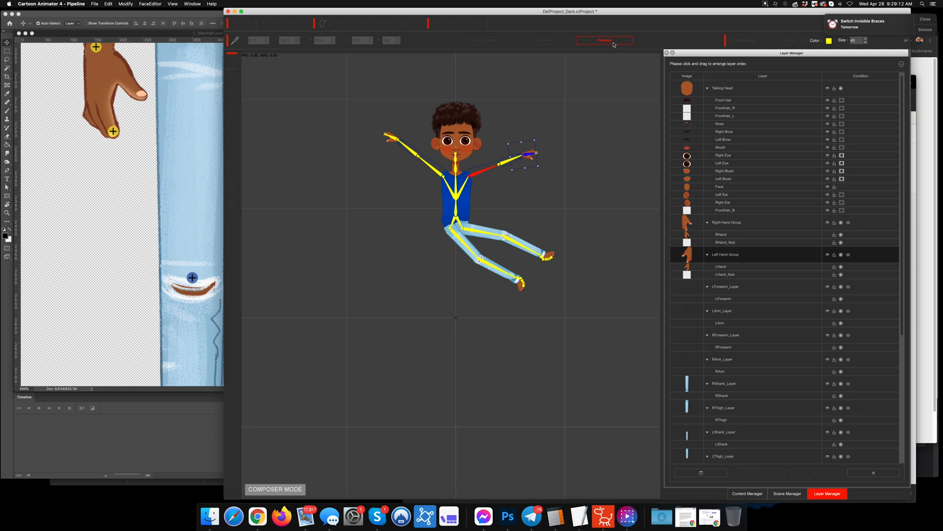
{"action": "left_click", "coordinate": [613, 44]}
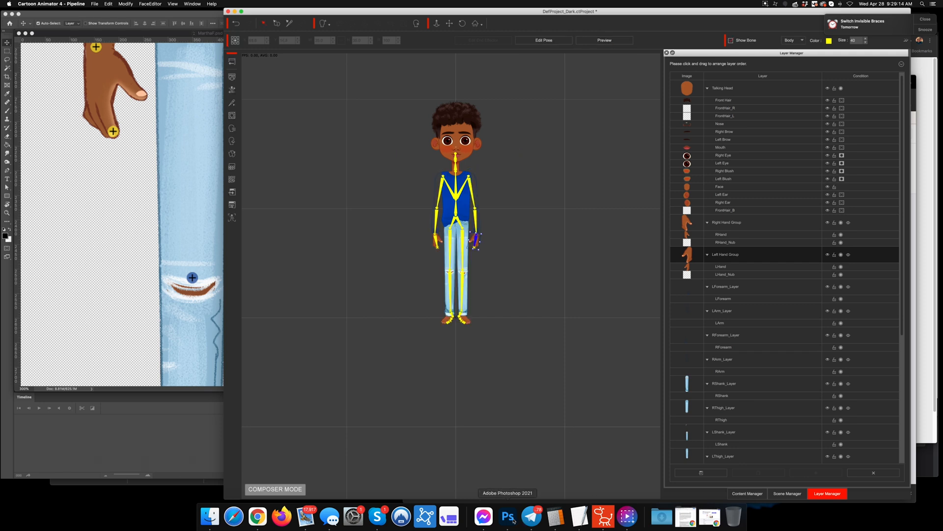
Step: Switch to Photoshop and undo the Smart Object conversions of the hip, thigh and shank artwork
{"action": "left_click", "coordinate": [509, 516]}
{"action": "scroll", "coordinate": [711, 379], "scroll_direction": "down", "scroll_amount": 2}
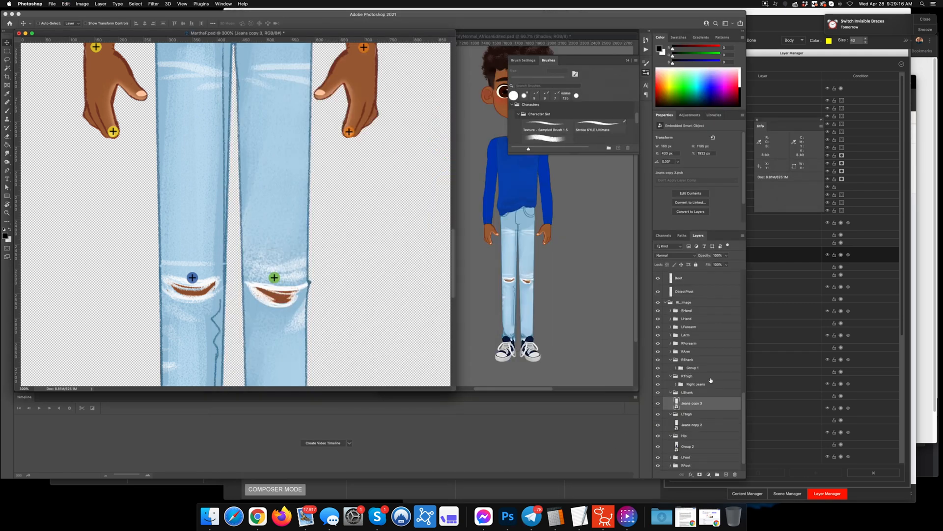
{"action": "key", "text": "super+z"}
{"action": "key", "text": "super+z"}
{"action": "key", "text": "super+z"}
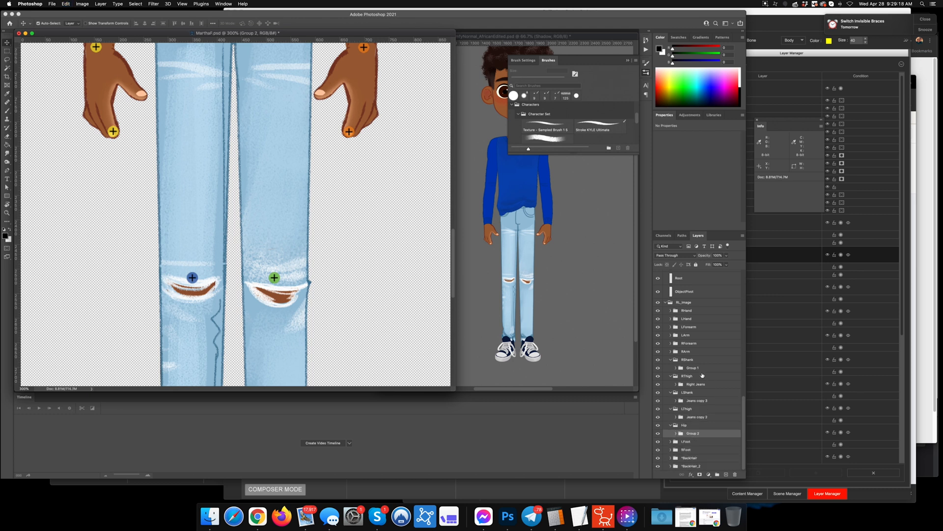
Step: Examine which layers form the hip edge by toggling the visibility of Stroke and Torso inside the Hip group
{"action": "scroll", "coordinate": [286, 205], "scroll_direction": "up", "scroll_amount": 5}
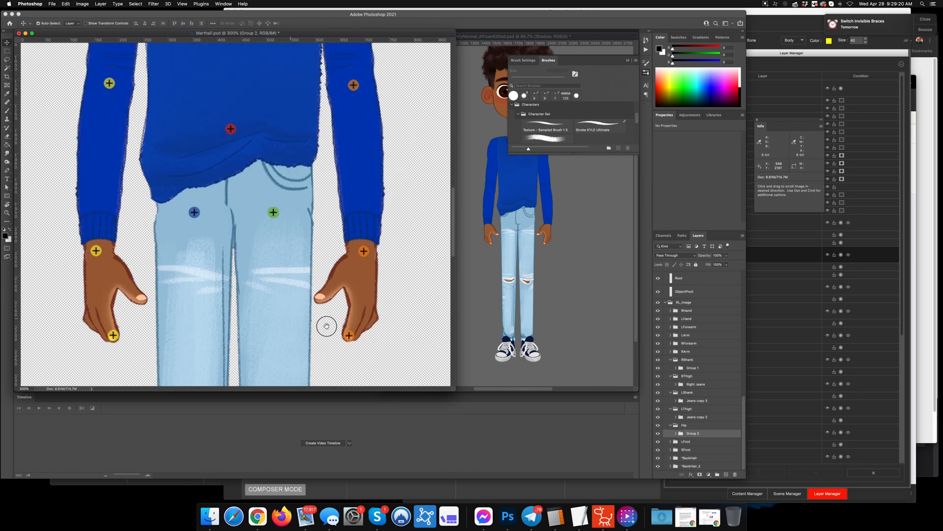
{"action": "left_click", "coordinate": [248, 250]}
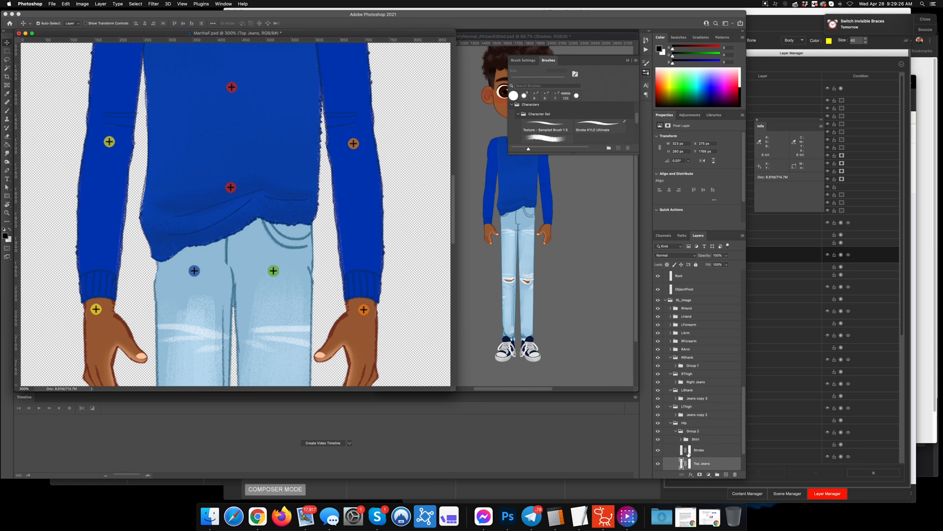
{"action": "scroll", "coordinate": [694, 445], "scroll_direction": "down", "scroll_amount": 3}
{"action": "left_click", "coordinate": [683, 406]}
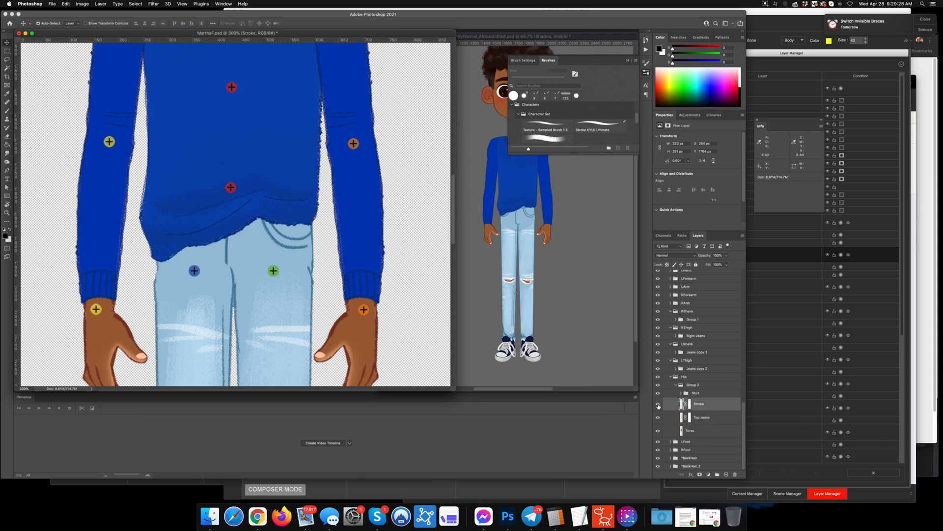
{"action": "left_click", "coordinate": [658, 405]}
{"action": "left_click", "coordinate": [659, 405]}
{"action": "left_click", "coordinate": [658, 431]}
{"action": "left_click", "coordinate": [658, 432]}
Step: Paint on the Top Jeans layer mask along the outer hip edge just below the shirt hem
{"action": "left_click", "coordinate": [689, 417]}
{"action": "key", "text": "b"}
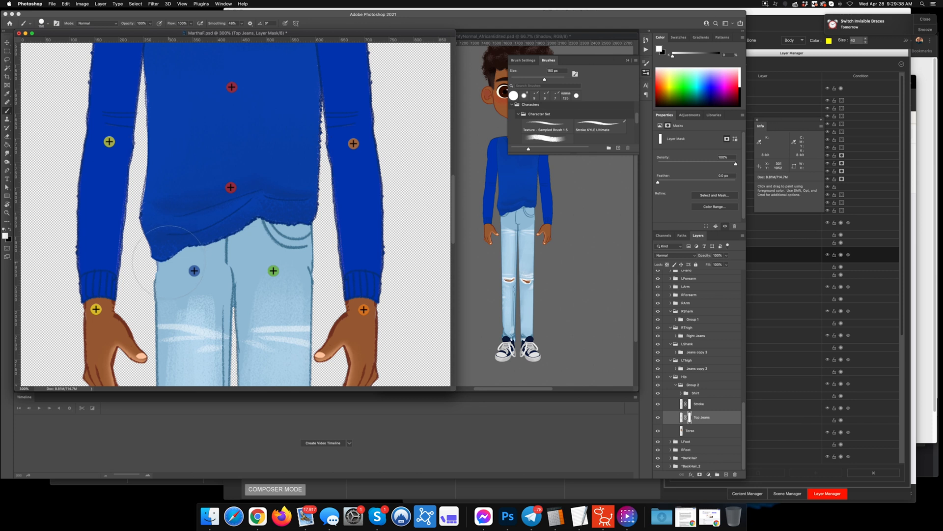
{"action": "key", "text": "x"}
{"action": "left_click_drag", "start_coordinate": [164, 255], "coordinate": [178, 279]}
{"action": "key", "text": "x"}
Step: Hide the jeans artwork in LThigh and RThigh and the Shirt group to expose the whole hip piece
{"action": "left_click", "coordinate": [659, 363]}
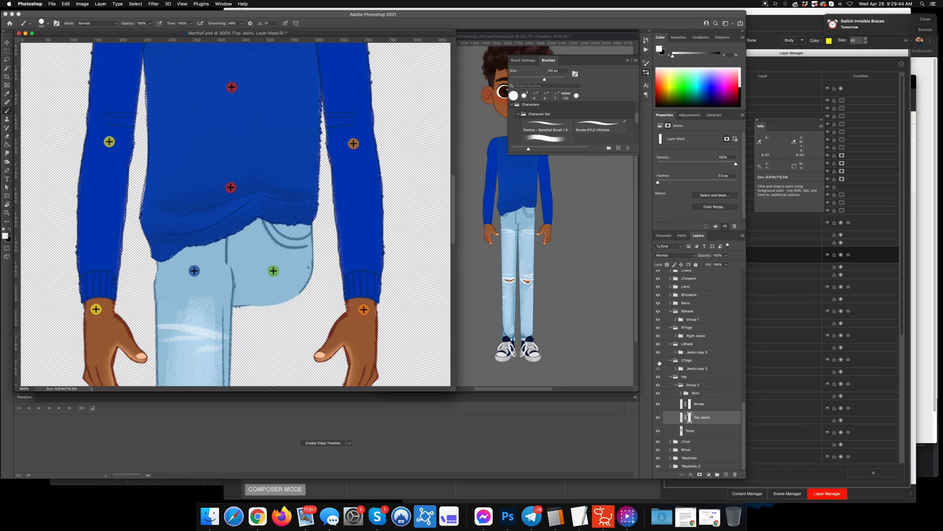
{"action": "left_click", "coordinate": [658, 336]}
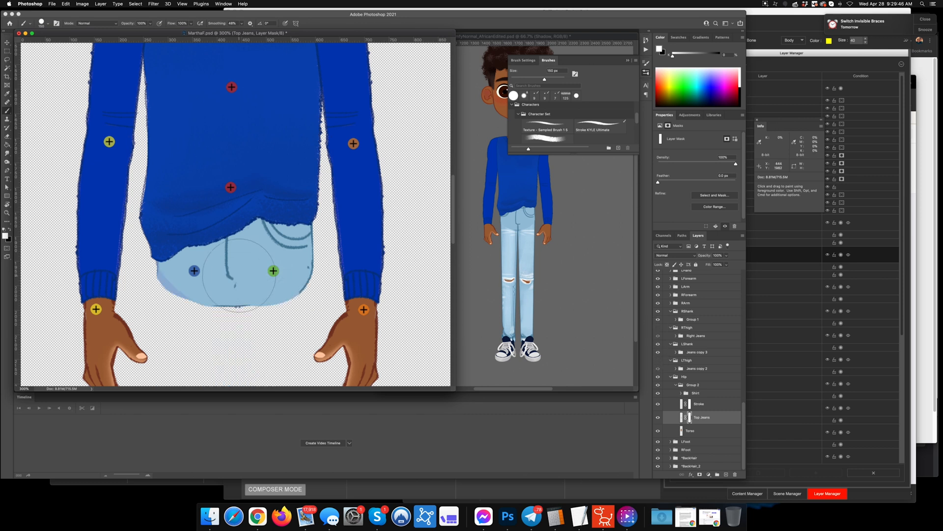
{"action": "key", "text": "super+equal"}
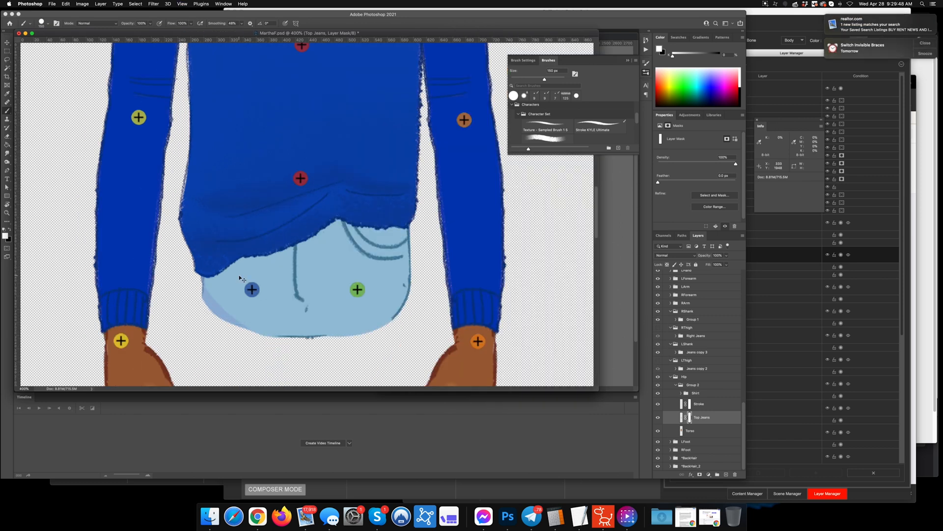
{"action": "key", "text": "super+equal"}
{"action": "left_click_drag", "start_coordinate": [257, 276], "coordinate": [266, 235]}
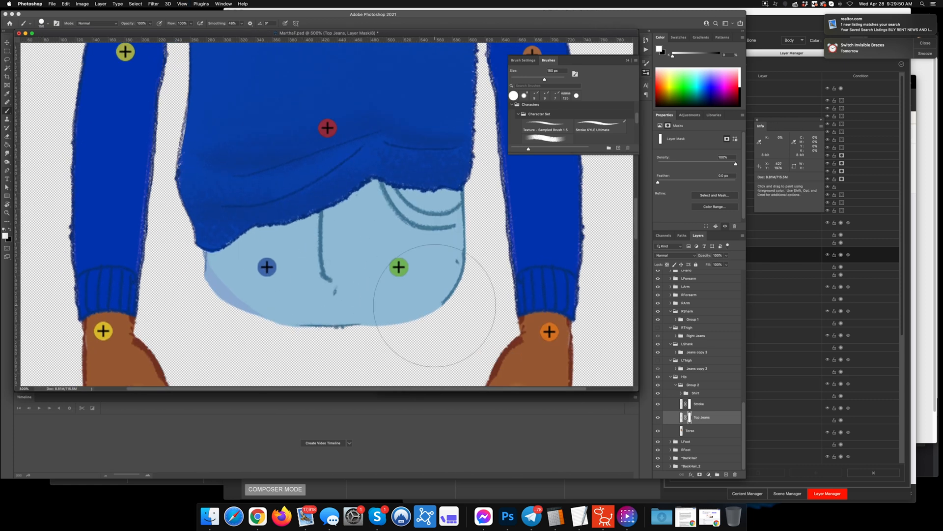
{"action": "key", "text": "v"}
{"action": "left_click", "coordinate": [224, 225]}
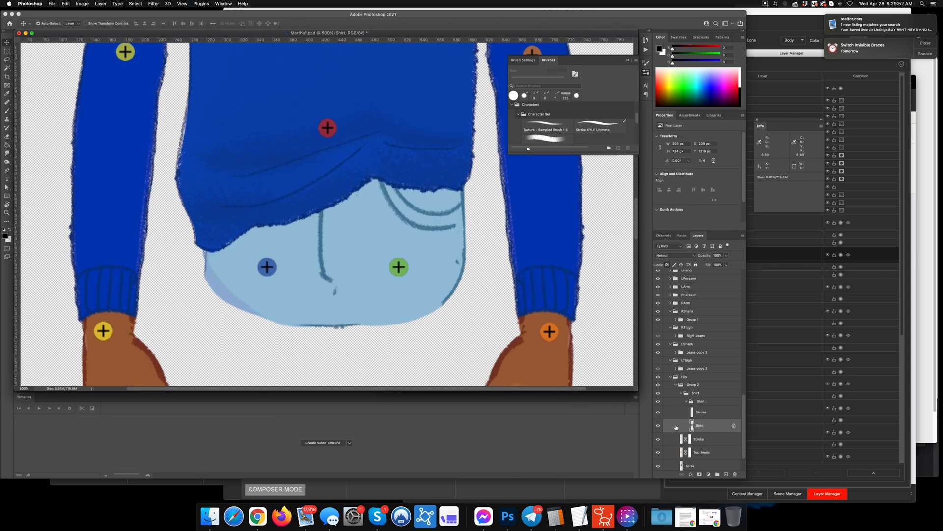
{"action": "left_click", "coordinate": [687, 401]}
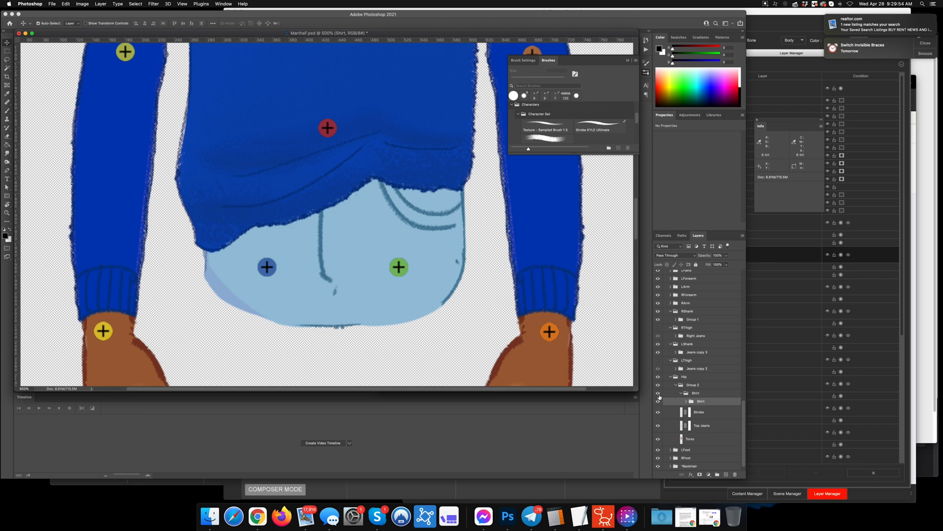
{"action": "left_click", "coordinate": [681, 393]}
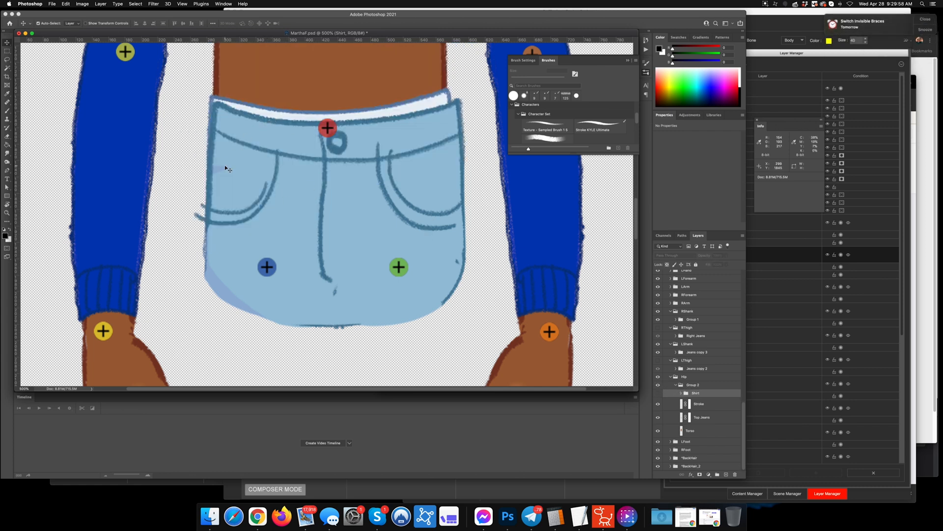
Step: Sample the dark outline blue and draw the outer hip edge on the Top Jeans layer with a 9 px textured brush
{"action": "left_click", "coordinate": [229, 235]}
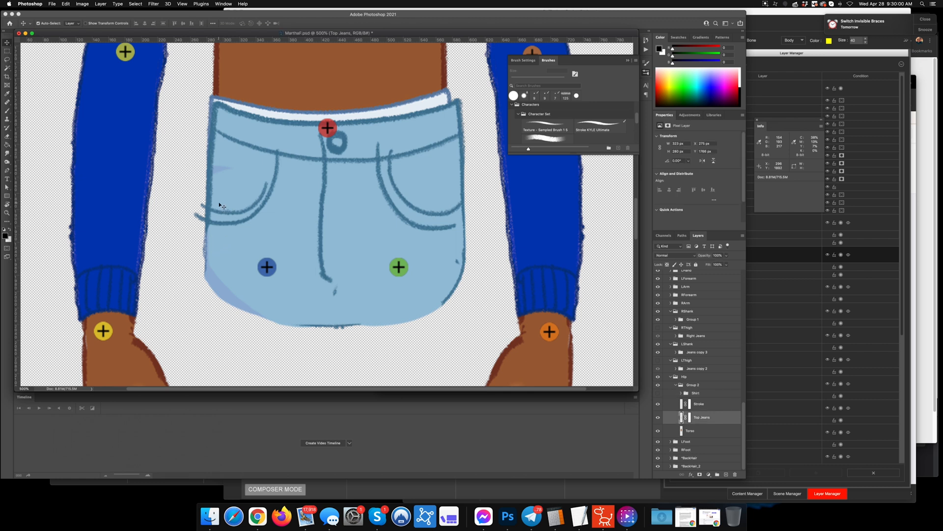
{"action": "key", "text": "b"}
{"action": "left_click", "coordinate": [208, 194], "text": "alt"}
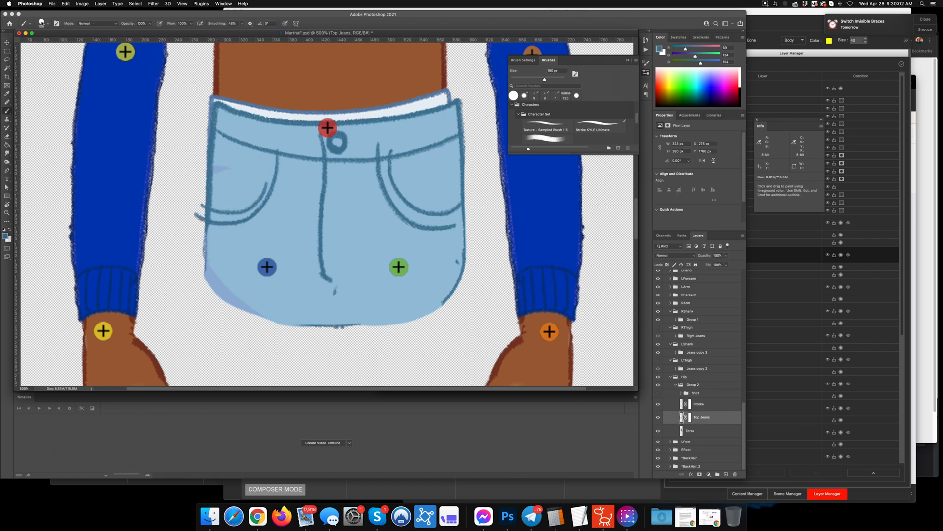
{"action": "left_click", "coordinate": [41, 24]}
{"action": "left_click", "coordinate": [37, 81]}
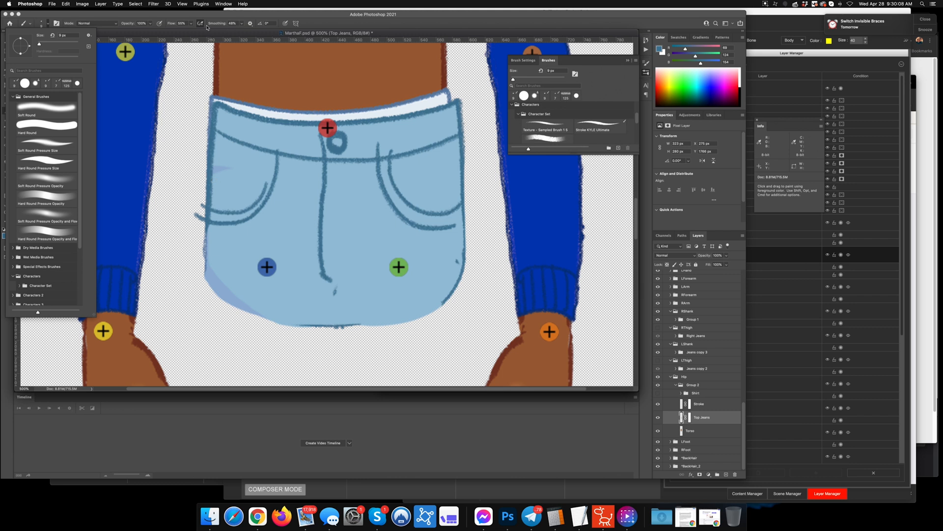
{"action": "left_click", "coordinate": [207, 103]}
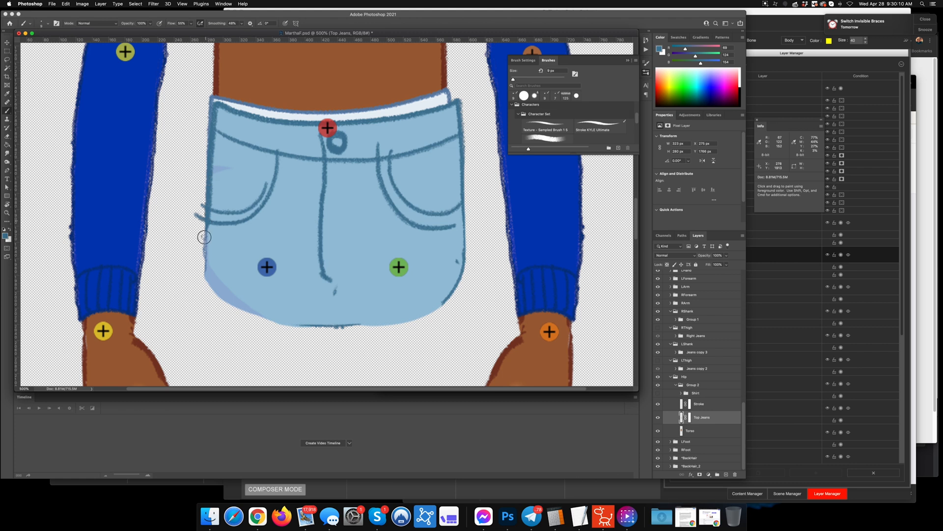
{"action": "left_click_drag", "start_coordinate": [204, 260], "coordinate": [202, 284]}
{"action": "mouse_move", "coordinate": [207, 128]}
{"action": "left_mouse_down"}
{"action": "mouse_move", "coordinate": [202, 280]}
{"action": "mouse_move", "coordinate": [222, 306]}
{"action": "mouse_move", "coordinate": [253, 320]}
{"action": "mouse_move", "coordinate": [209, 291]}
{"action": "mouse_move", "coordinate": [201, 248]}
{"action": "mouse_move", "coordinate": [202, 276]}
{"action": "mouse_move", "coordinate": [225, 310]}
{"action": "mouse_move", "coordinate": [202, 267]}
{"action": "mouse_move", "coordinate": [207, 204]}
{"action": "mouse_move", "coordinate": [197, 274]}
{"action": "mouse_move", "coordinate": [207, 210]}
{"action": "left_mouse_up"}
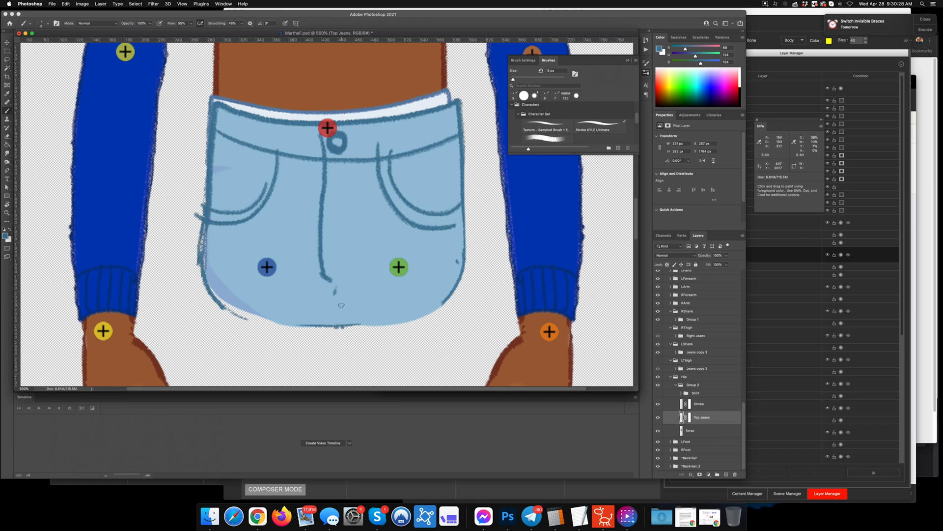
Step: Fill the gap and discolored patch inside the hip's lower curve on Top Jeans with sampled light blue, using a 40 px Hard Round brush
{"action": "key", "text": "v"}
{"action": "key", "text": "b"}
{"action": "left_click", "coordinate": [49, 24]}
{"action": "left_click", "coordinate": [47, 126]}
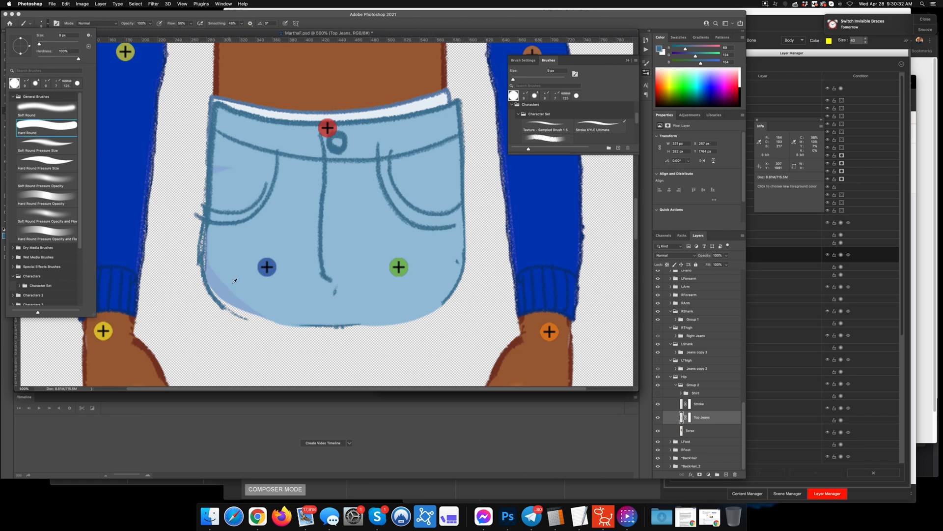
{"action": "left_click", "coordinate": [241, 280], "text": "alt"}
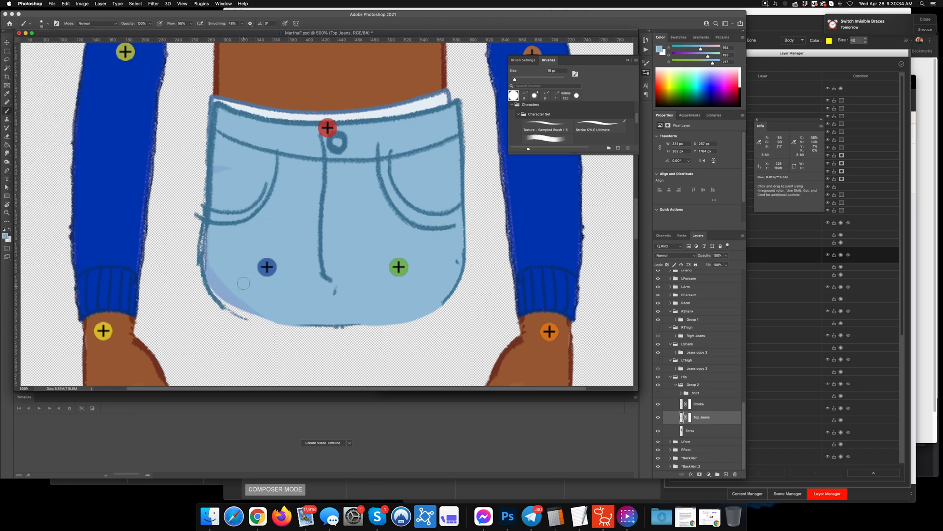
{"action": "key", "text": "bracketright"}
{"action": "mouse_move", "coordinate": [220, 231]}
{"action": "left_mouse_down"}
{"action": "mouse_move", "coordinate": [209, 236]}
{"action": "mouse_move", "coordinate": [217, 280]}
{"action": "mouse_move", "coordinate": [251, 302]}
{"action": "mouse_move", "coordinate": [302, 302]}
{"action": "left_mouse_up"}
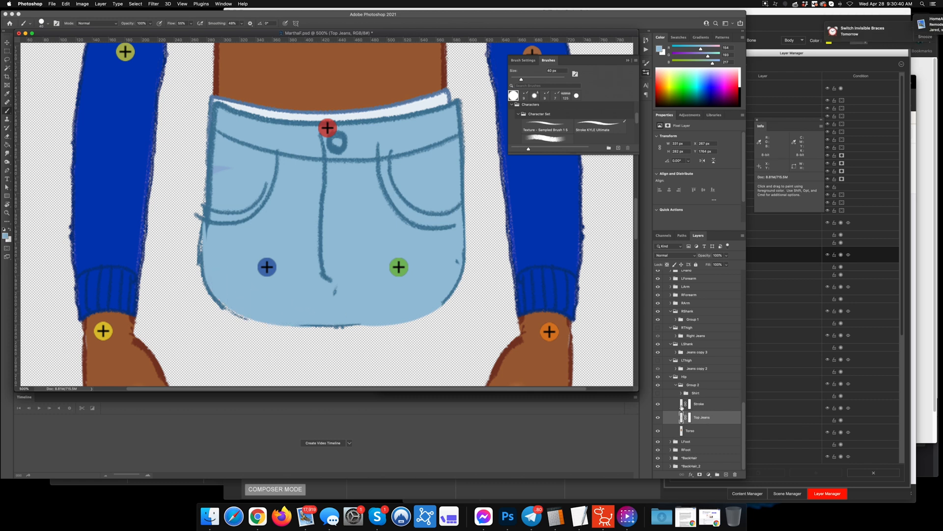
Step: Examine which layer holds the rough hip outline by toggling the Stroke, Torso and Top Jeans layers
{"action": "left_click", "coordinate": [688, 404]}
{"action": "left_click", "coordinate": [658, 404]}
{"action": "left_click", "coordinate": [658, 404]}
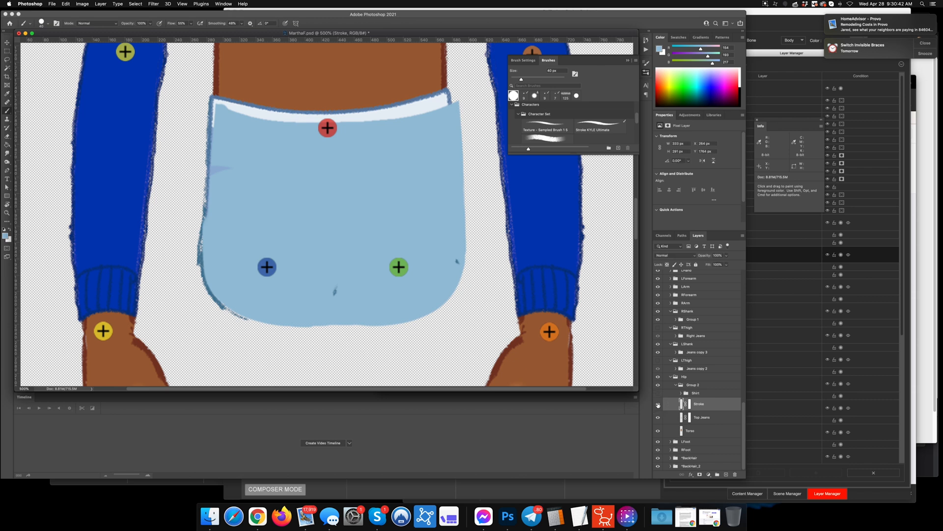
{"action": "key", "text": "v"}
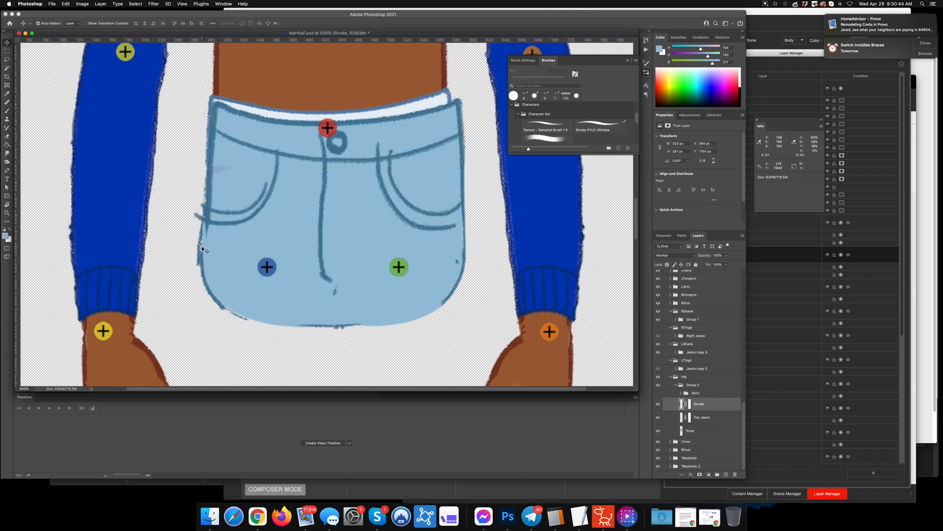
{"action": "left_click", "coordinate": [204, 262]}
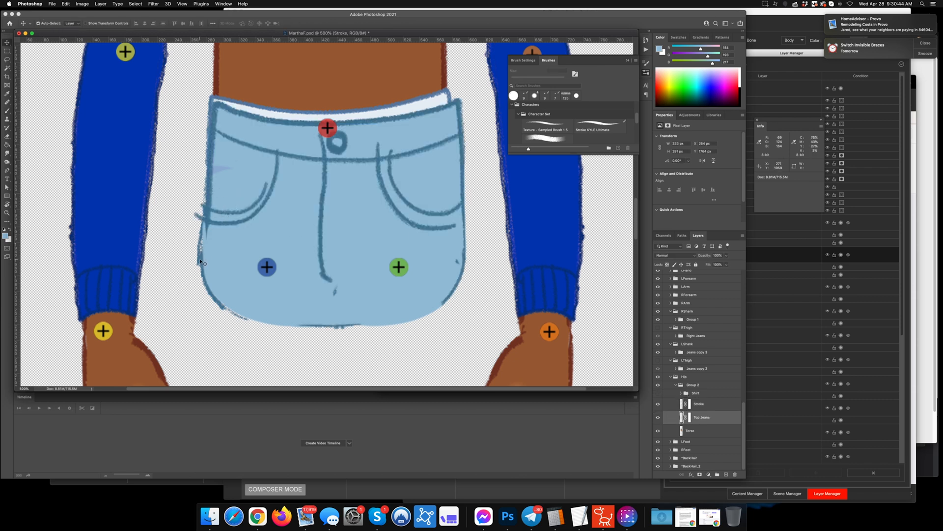
{"action": "left_click", "coordinate": [658, 431]}
{"action": "left_click", "coordinate": [658, 431]}
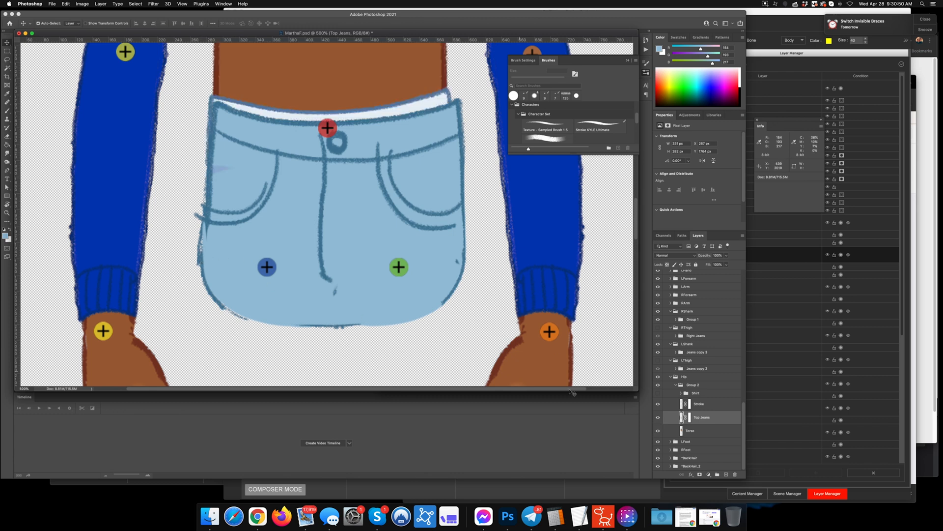
{"action": "left_click", "coordinate": [658, 417]}
{"action": "left_click", "coordinate": [658, 418]}
{"action": "left_click", "coordinate": [682, 405]}
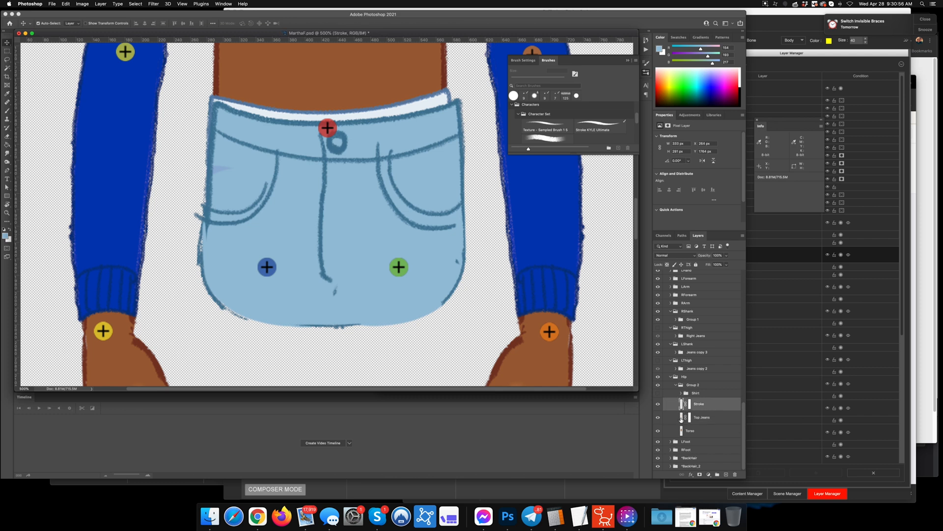
Step: Paint light blue over the rough outline along the hip's lower curve on the Top Jeans layer, enlarging the brush to 100 px
{"action": "left_click", "coordinate": [682, 418]}
{"action": "key", "text": "b"}
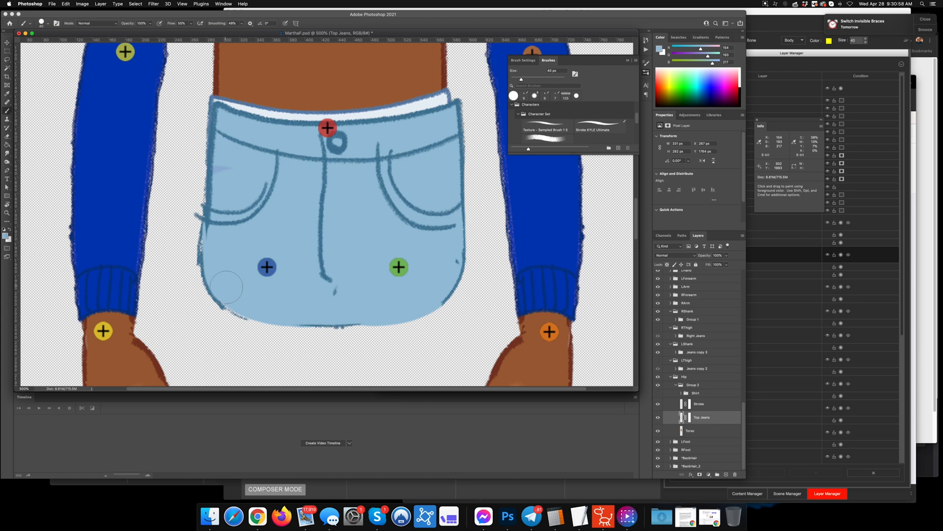
{"action": "mouse_move", "coordinate": [227, 287]}
{"action": "left_mouse_down"}
{"action": "mouse_move", "coordinate": [235, 302]}
{"action": "mouse_move", "coordinate": [298, 308]}
{"action": "left_mouse_up"}
{"action": "key", "text": "bracketright"}
{"action": "key", "text": "bracketright"}
{"action": "key", "text": "bracketright"}
{"action": "key", "text": "bracketright"}
{"action": "key", "text": "bracketright"}
{"action": "key", "text": "bracketright"}
{"action": "key", "text": "bracketright"}
Step: Redraw the outer hip outline on the Stroke layer in sampled dark blue with the small textured brush, and select that layer's mask
{"action": "left_click", "coordinate": [684, 407]}
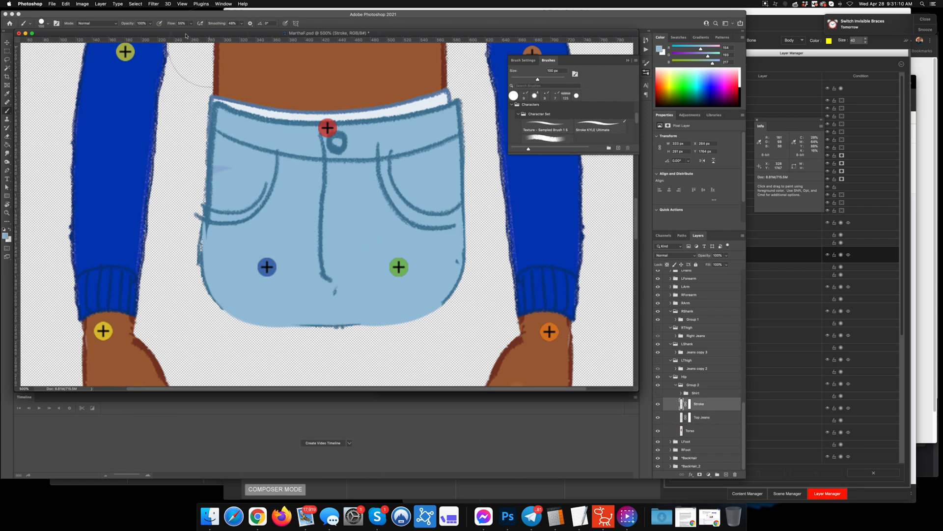
{"action": "left_click", "coordinate": [43, 24]}
{"action": "left_click", "coordinate": [26, 84]}
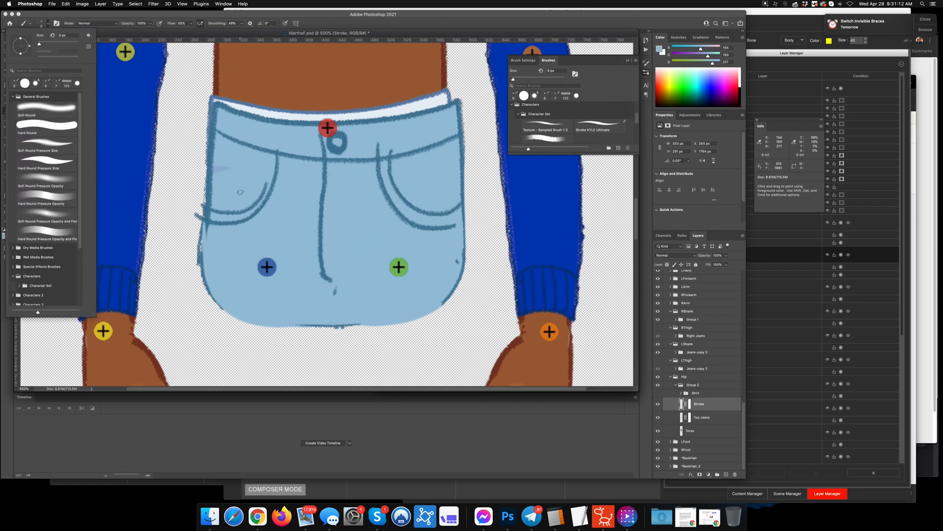
{"action": "left_click", "coordinate": [213, 195]}
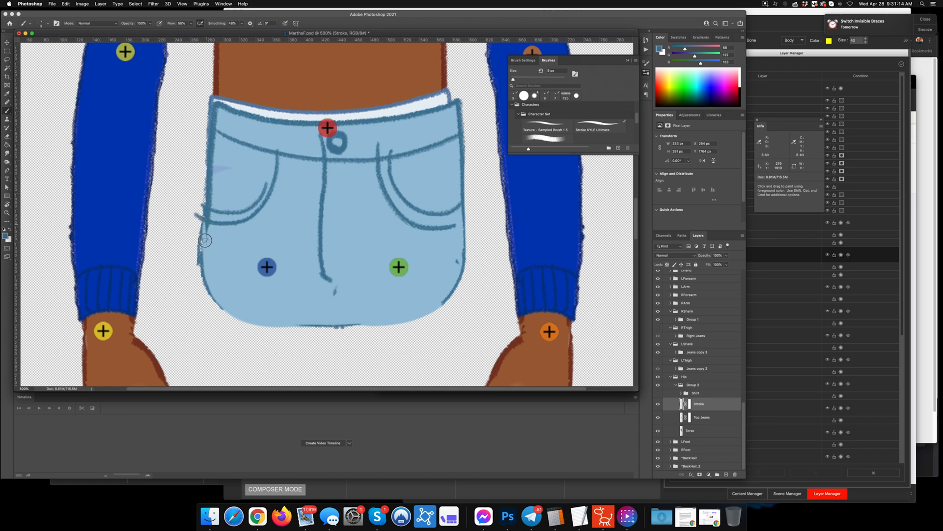
{"action": "mouse_move", "coordinate": [206, 249]}
{"action": "left_mouse_down"}
{"action": "mouse_move", "coordinate": [204, 271]}
{"action": "mouse_move", "coordinate": [210, 211]}
{"action": "mouse_move", "coordinate": [205, 275]}
{"action": "mouse_move", "coordinate": [236, 319]}
{"action": "left_mouse_up"}
{"action": "left_click", "coordinate": [688, 404]}
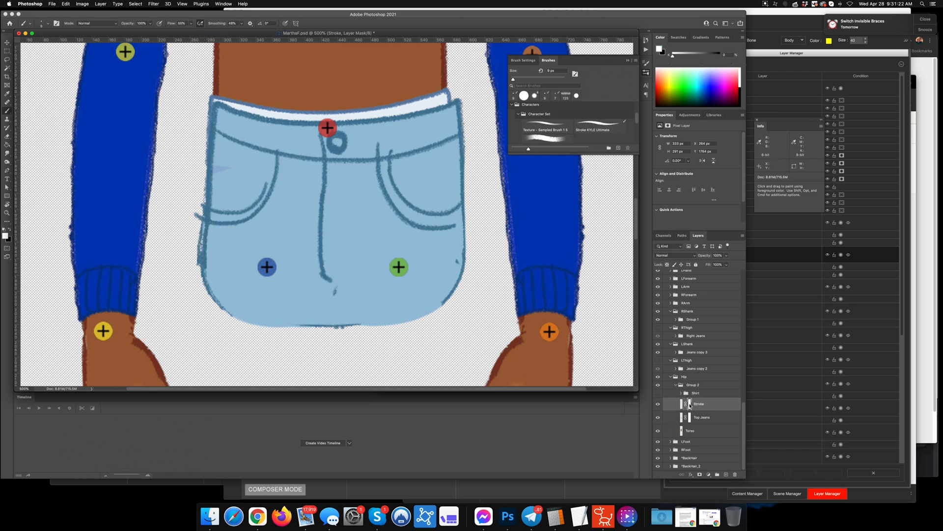
Step: Mask out the stray marks along the hip's outer edge below the pocket on the Stroke and Top Jeans masks with a hard round brush
{"action": "left_click", "coordinate": [47, 24]}
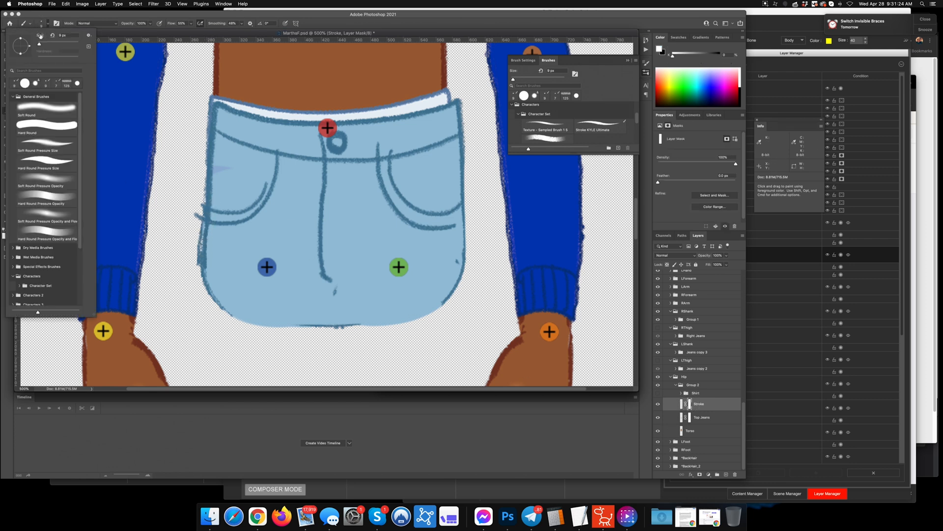
{"action": "left_click", "coordinate": [25, 85]}
{"action": "left_click", "coordinate": [198, 209]}
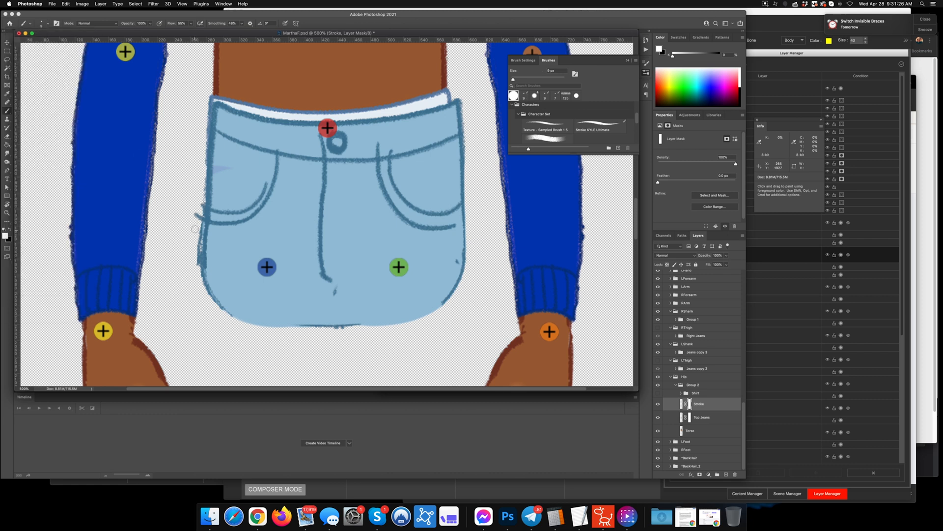
{"action": "key", "text": "x"}
{"action": "left_click", "coordinate": [689, 418]}
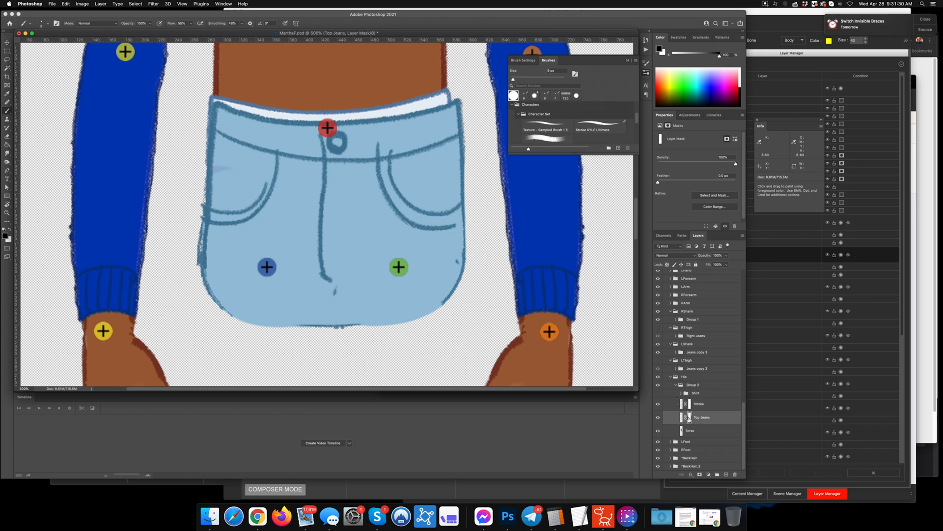
{"action": "left_click_drag", "start_coordinate": [200, 213], "coordinate": [196, 278]}
Step: Show the Shirt group inside Group 2 again and collapse Group 2
{"action": "left_click", "coordinate": [677, 385]}
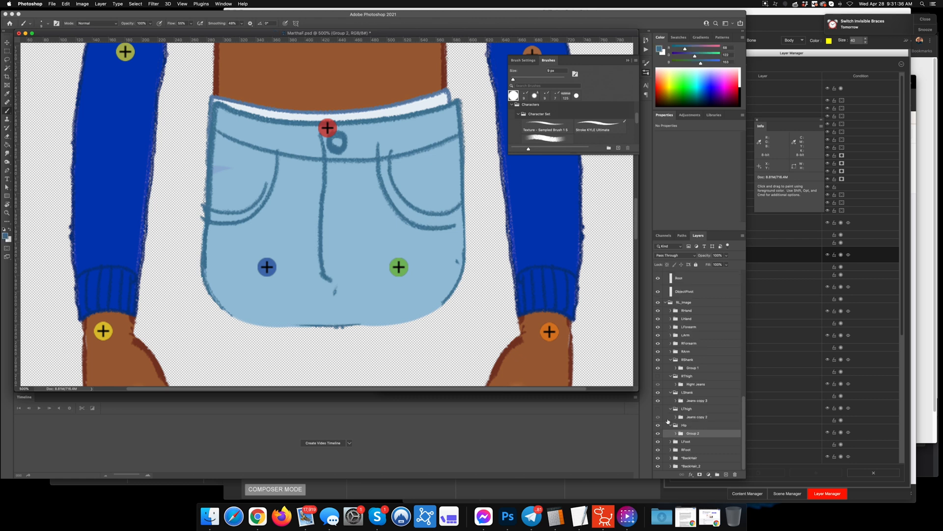
{"action": "left_click", "coordinate": [677, 434]}
{"action": "left_click", "coordinate": [659, 442]}
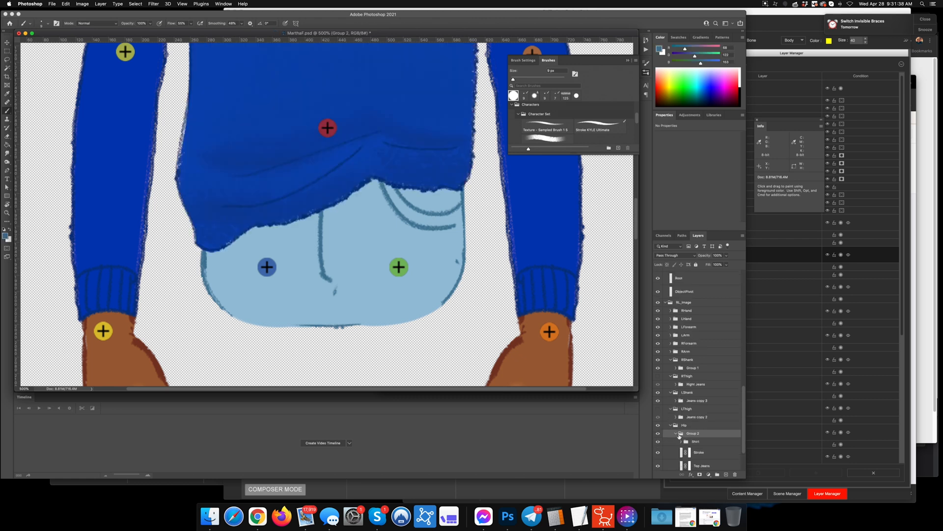
{"action": "left_click", "coordinate": [677, 434]}
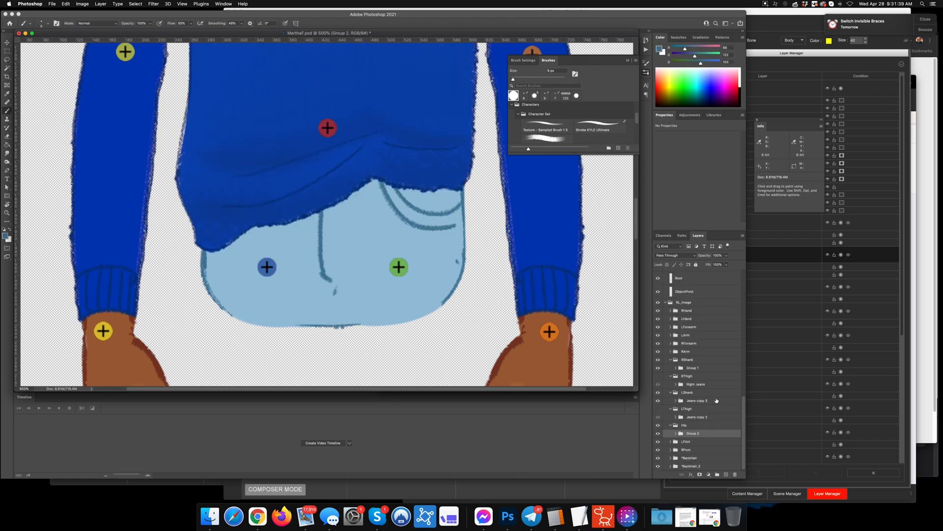
Step: Convert Group 2, Jeans copy 2, Jeans copy 3, Right Jeans and Group 1 to smart objects
{"action": "right_click", "coordinate": [697, 431]}
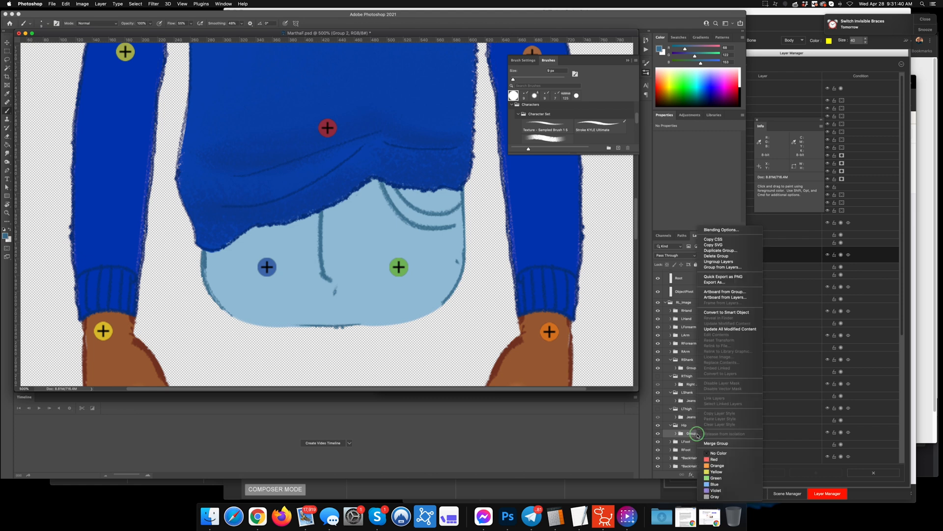
{"action": "left_click", "coordinate": [745, 316]}
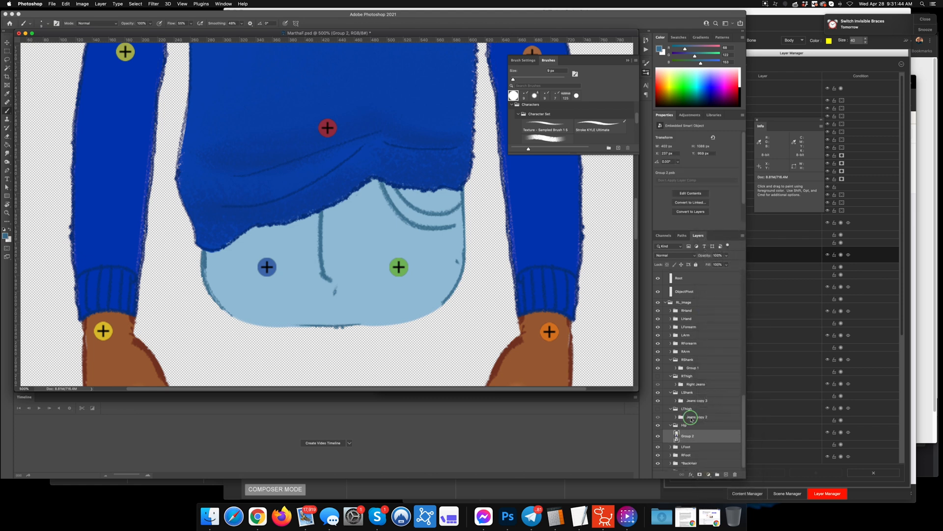
{"action": "right_click", "coordinate": [691, 435]}
{"action": "right_click", "coordinate": [694, 402]}
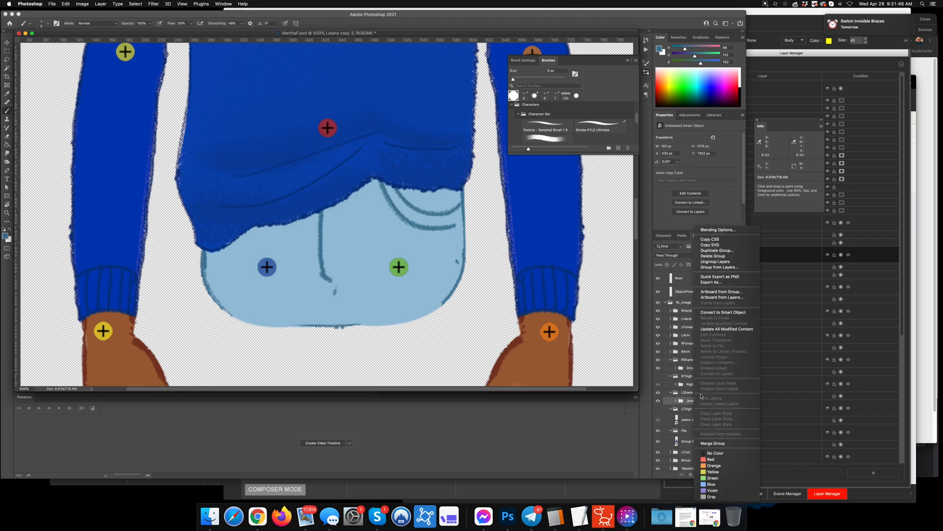
{"action": "left_click", "coordinate": [722, 313]}
{"action": "right_click", "coordinate": [698, 383]}
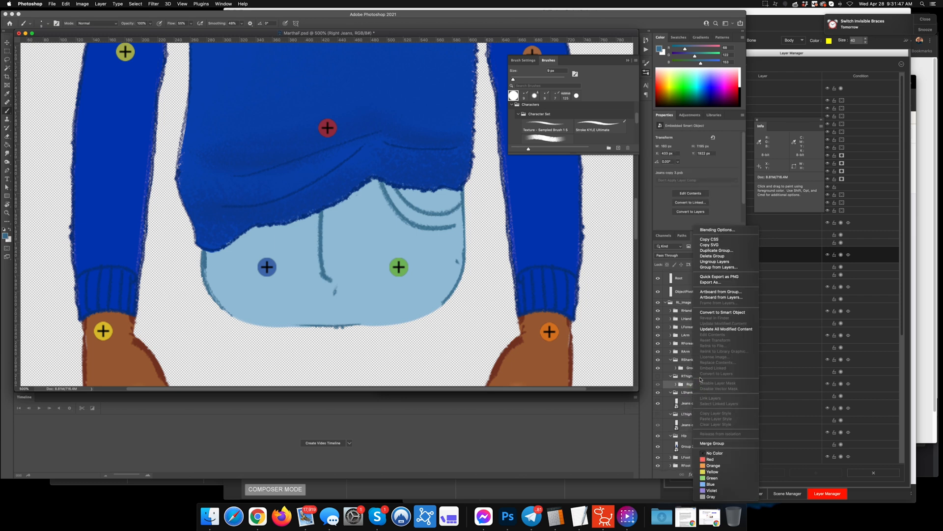
{"action": "left_click", "coordinate": [722, 312]}
{"action": "right_click", "coordinate": [688, 367]}
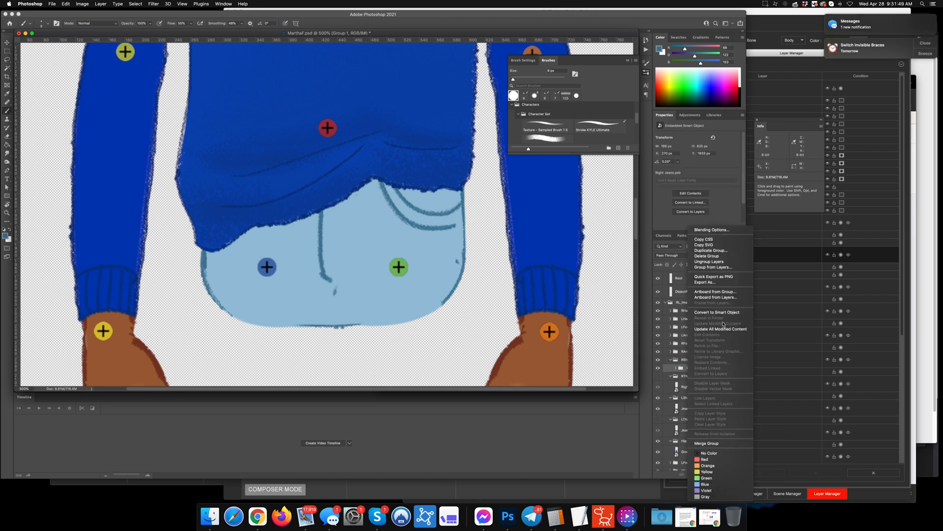
{"action": "left_click", "coordinate": [720, 313]}
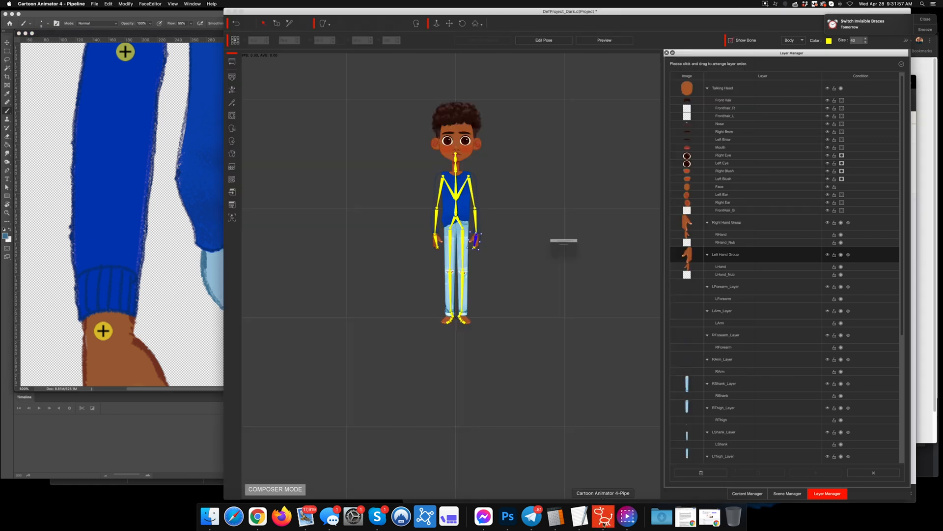
Step: Switch to Cartoon Animator and test the leg bends in Preview by pulling both feet outward and up, then leave Preview
{"action": "left_click", "coordinate": [608, 517]}
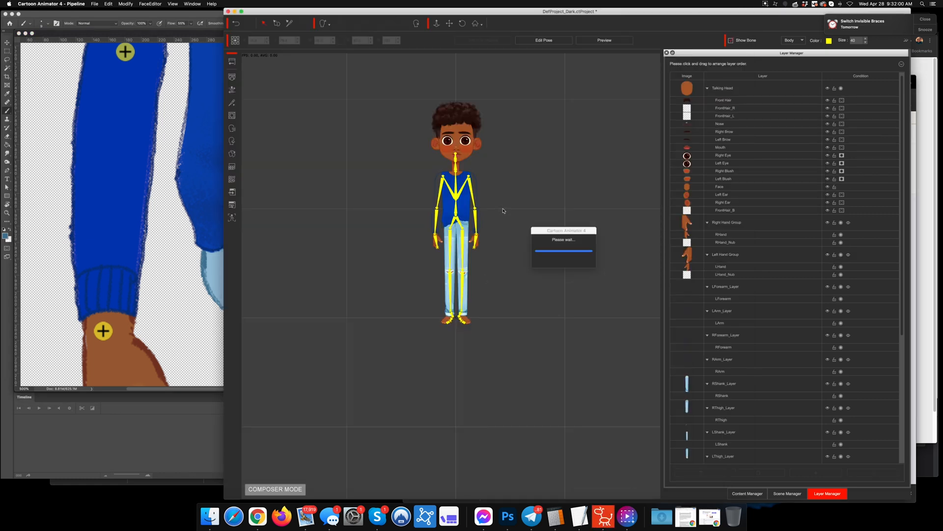
{"action": "left_click", "coordinate": [594, 42]}
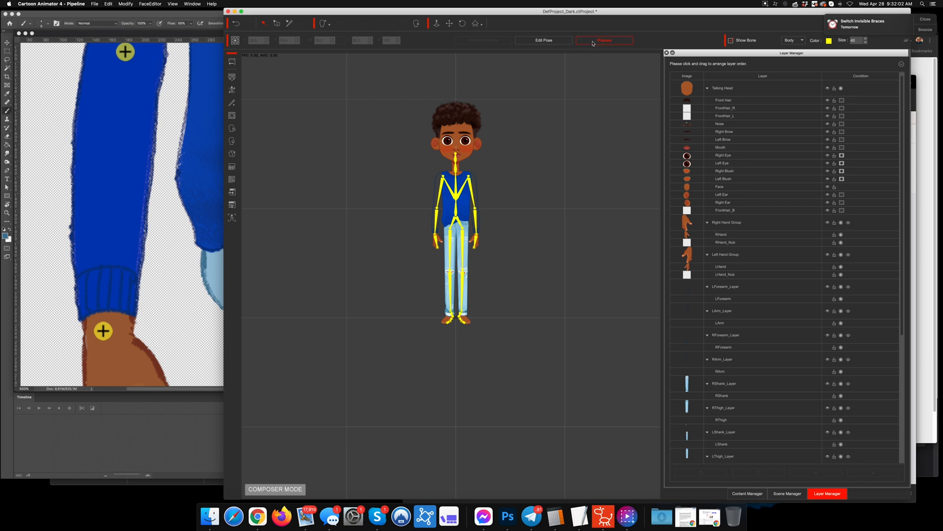
{"action": "scroll", "coordinate": [486, 270], "scroll_direction": "up", "scroll_amount": 5}
{"action": "scroll", "coordinate": [497, 240], "scroll_direction": "down", "scroll_amount": 4}
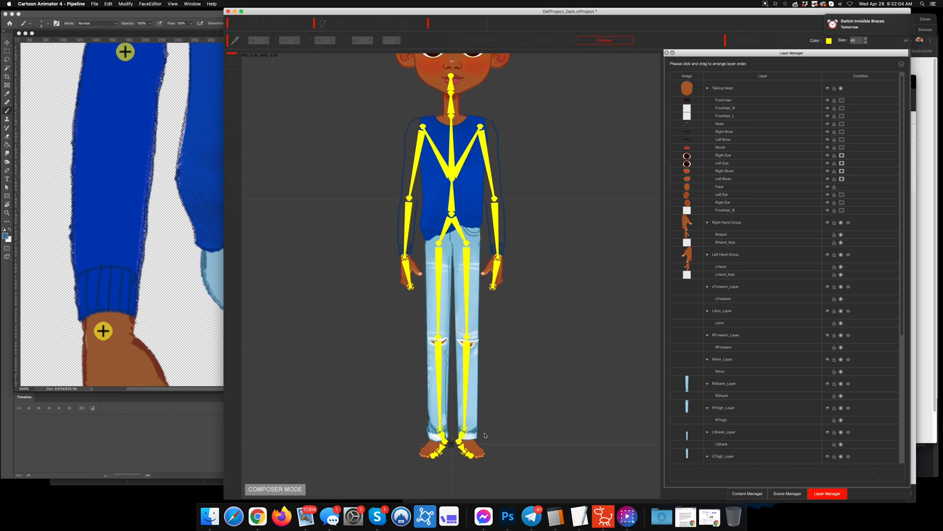
{"action": "left_click", "coordinate": [458, 442]}
{"action": "left_click_drag", "start_coordinate": [458, 443], "coordinate": [556, 391]}
{"action": "left_click", "coordinate": [443, 439]}
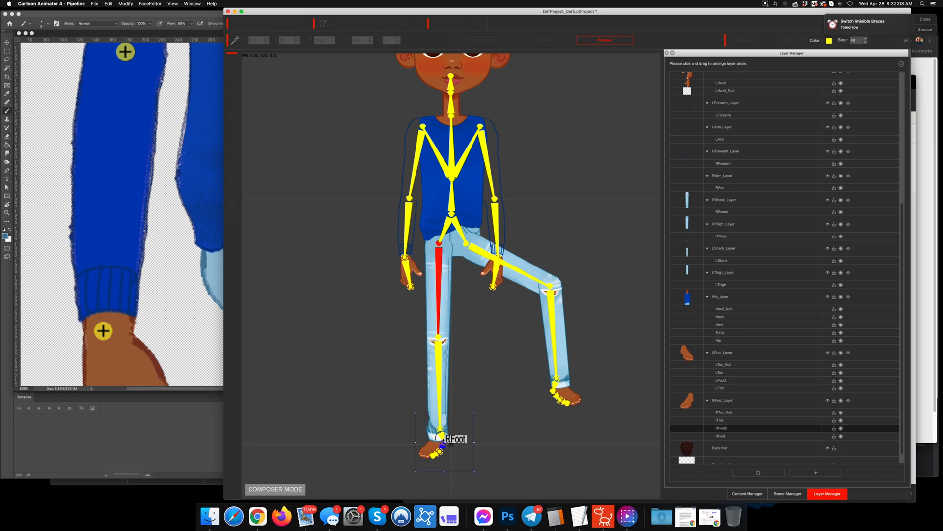
{"action": "left_click_drag", "start_coordinate": [443, 441], "coordinate": [388, 408]}
{"action": "left_click_drag", "start_coordinate": [472, 417], "coordinate": [280, 366]}
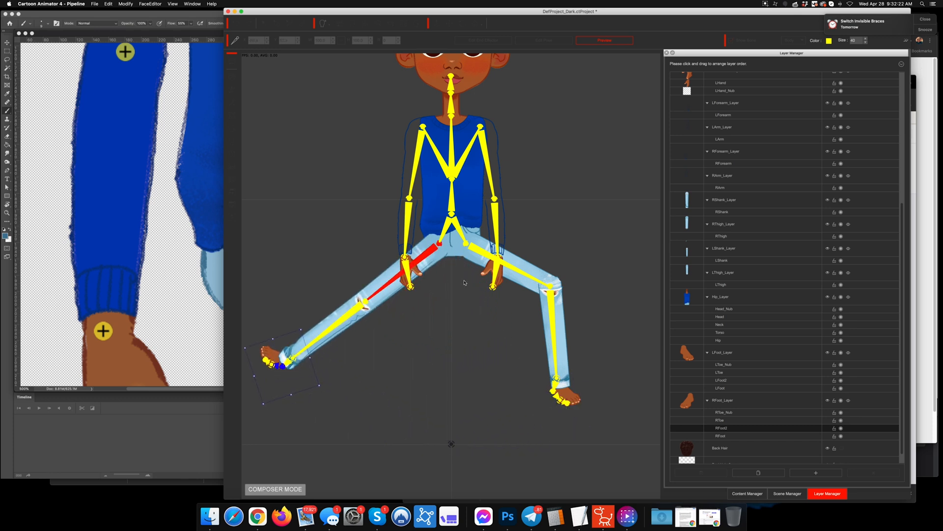
{"action": "left_click", "coordinate": [606, 40]}
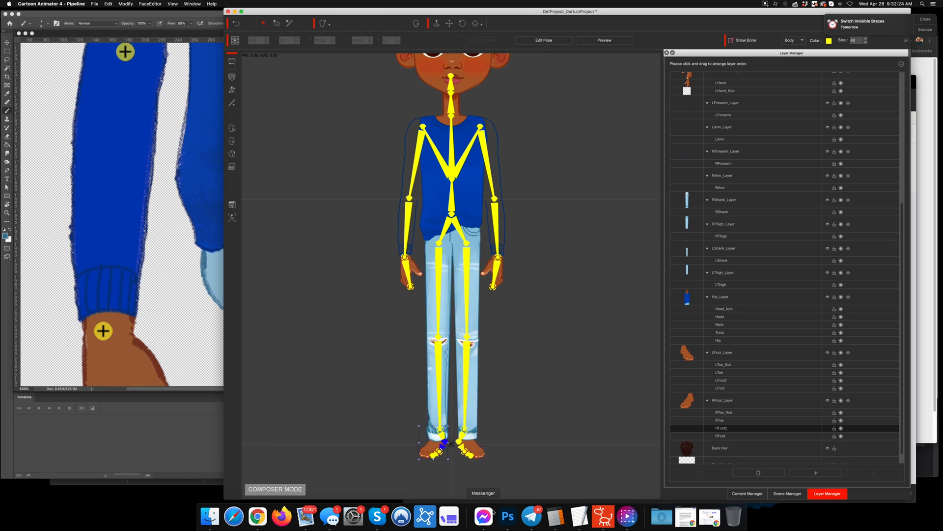
Step: Switch to Photoshop and show the LThigh and RThigh groups
{"action": "left_click", "coordinate": [508, 516]}
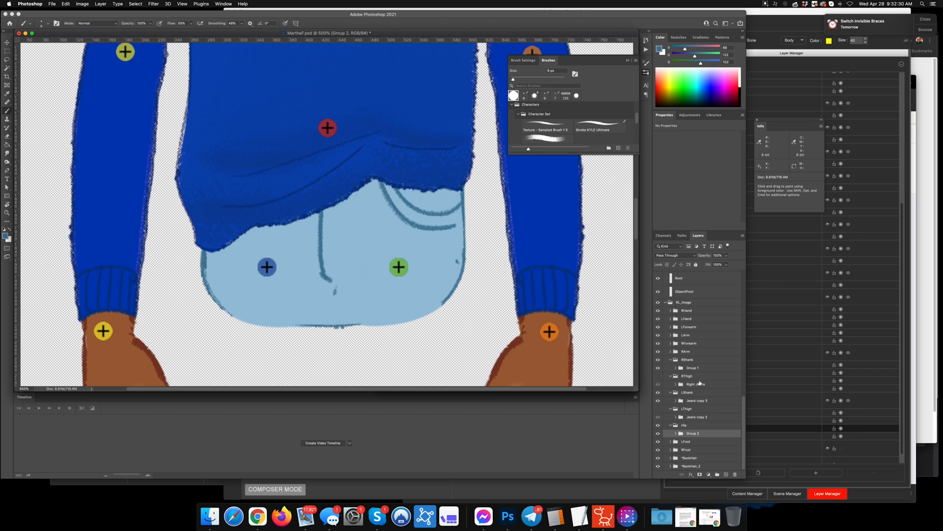
{"action": "left_click", "coordinate": [658, 409]}
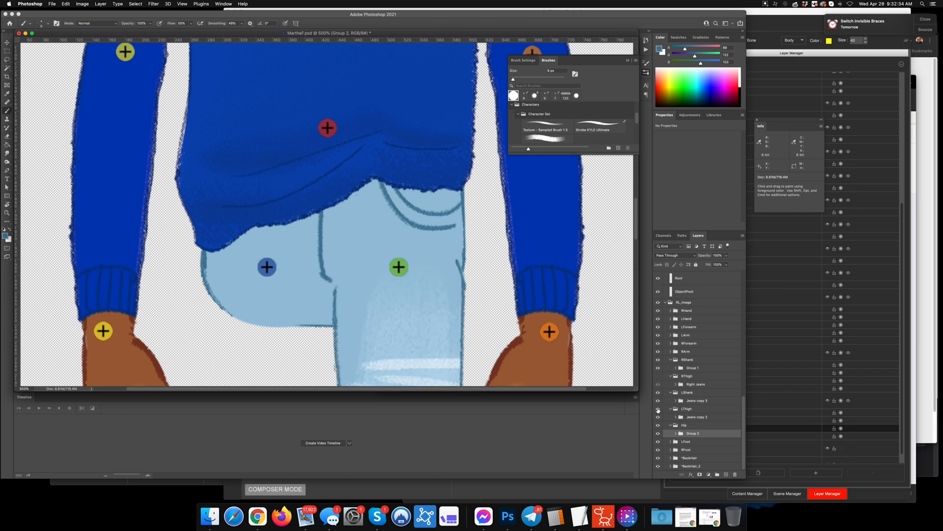
{"action": "left_click", "coordinate": [657, 409]}
{"action": "left_click", "coordinate": [658, 409]}
{"action": "left_click", "coordinate": [658, 376]}
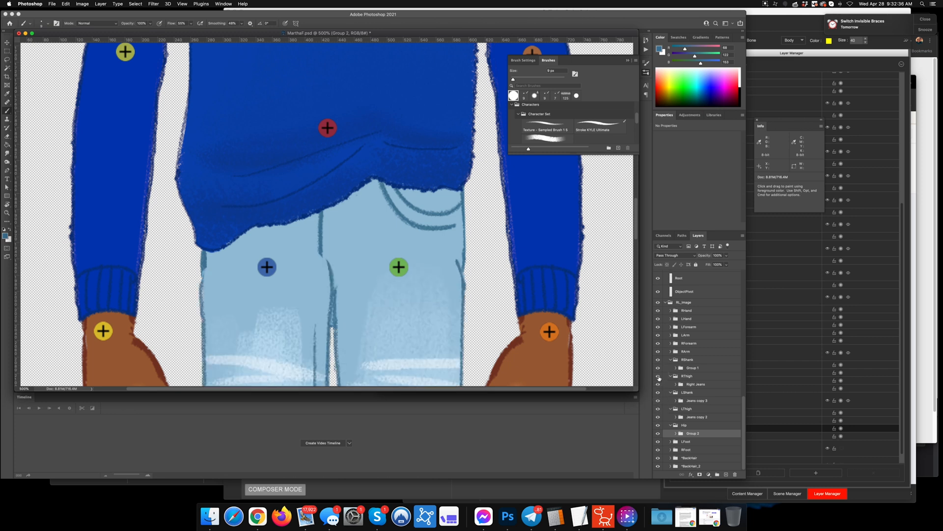
Step: Extend the right thigh's outer outline around its upper corner on the Right Jeans Stroke layer in sampled dark blue, with the Hip group hidden
{"action": "key", "text": "v"}
{"action": "left_click", "coordinate": [213, 281]}
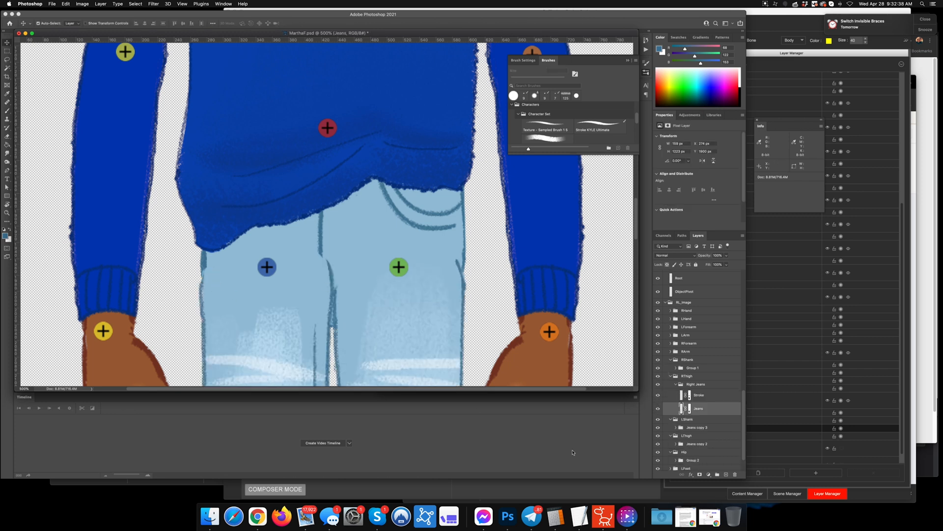
{"action": "left_click", "coordinate": [690, 395]}
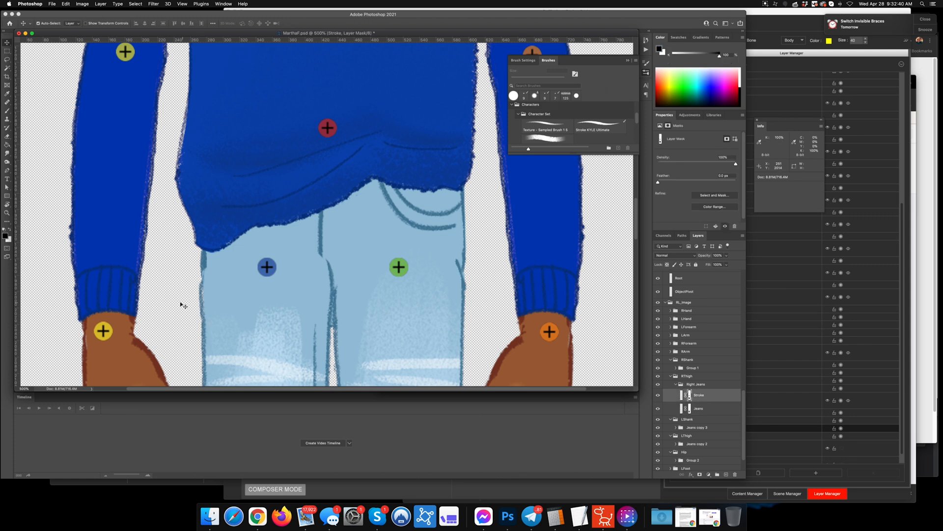
{"action": "key", "text": "x"}
{"action": "key", "text": "b"}
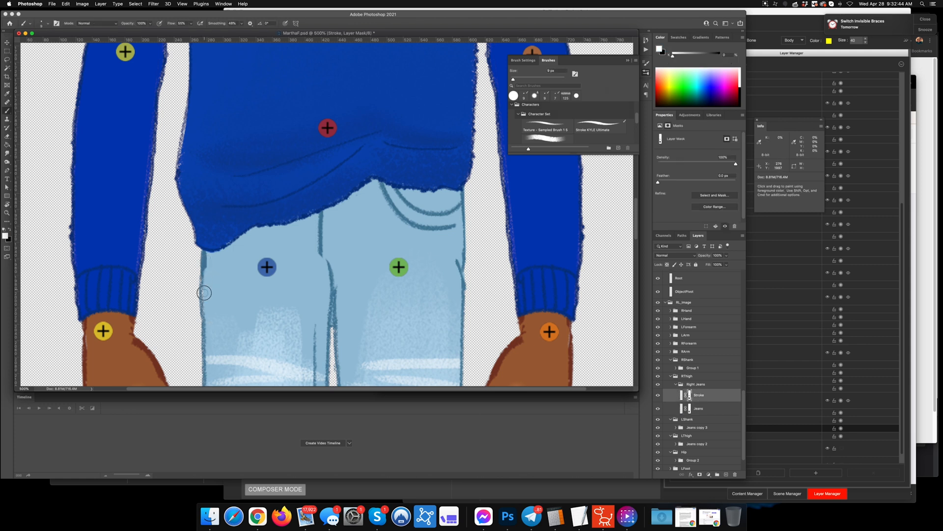
{"action": "left_click", "coordinate": [680, 396]}
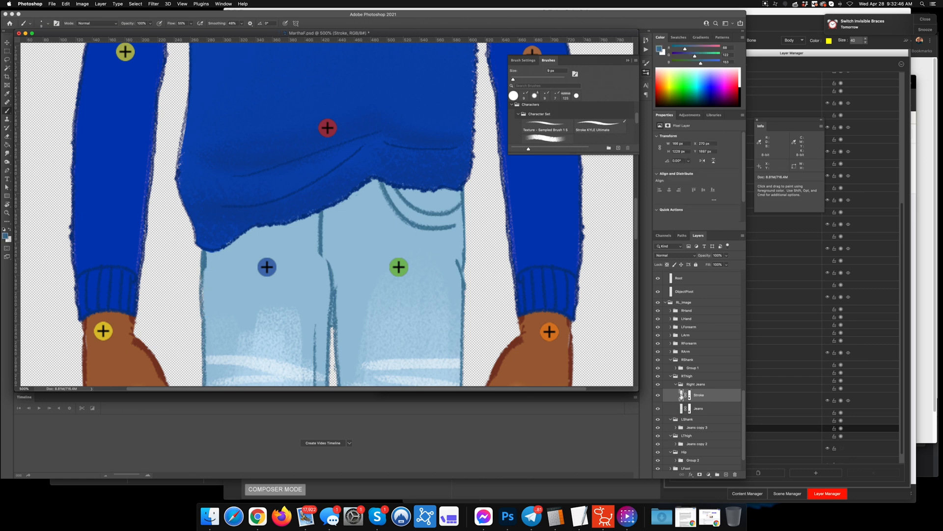
{"action": "left_click", "coordinate": [43, 23]}
{"action": "left_click", "coordinate": [24, 83]}
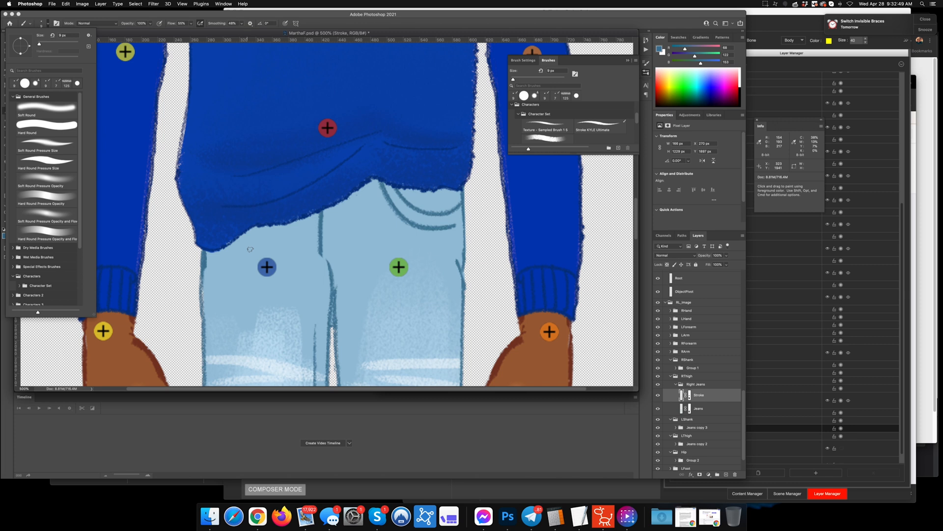
{"action": "left_click", "coordinate": [205, 273], "text": "alt"}
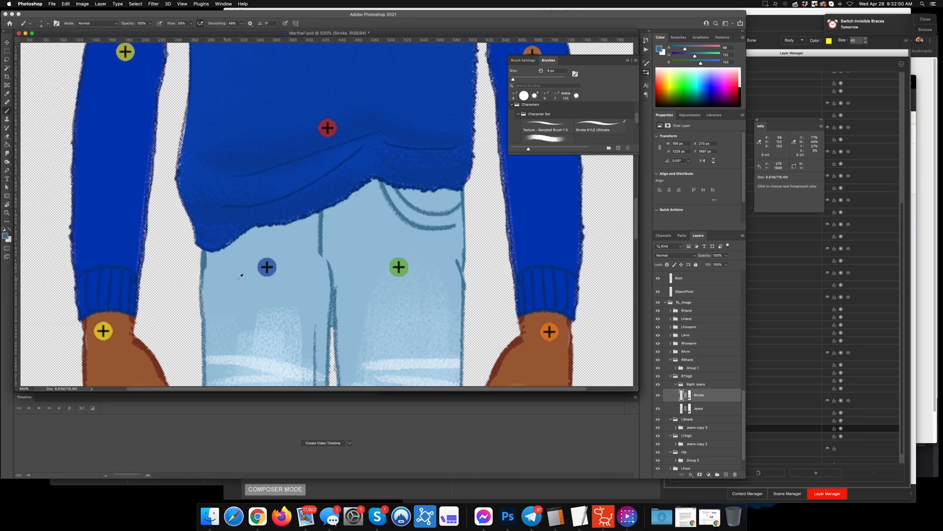
{"action": "left_click", "coordinate": [659, 452]}
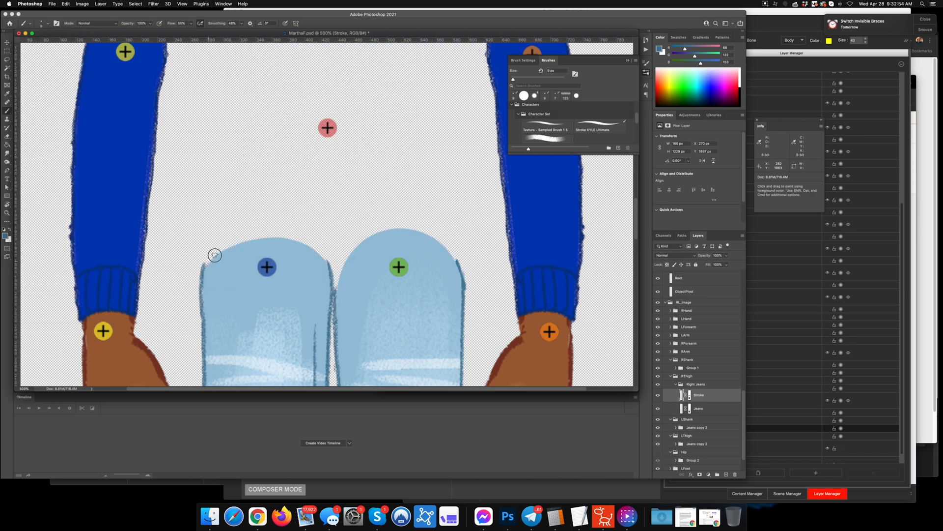
{"action": "left_click_drag", "start_coordinate": [207, 258], "coordinate": [203, 276]}
{"action": "left_click_drag", "start_coordinate": [214, 254], "coordinate": [203, 266]}
Step: Collapse Right Jeans and examine both full legs from the rounded thigh tops to the feet at 100% zoom
{"action": "left_click", "coordinate": [676, 384]}
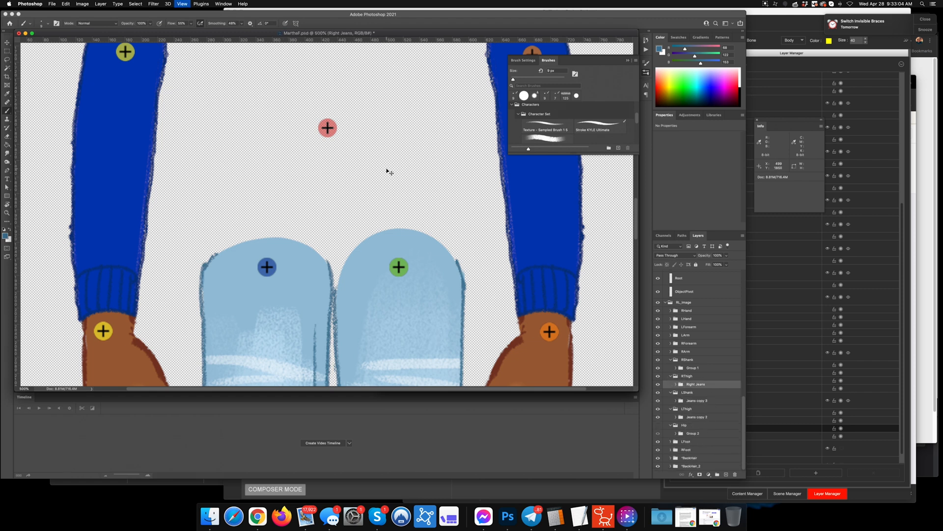
{"action": "key", "text": "super+minus"}
{"action": "key", "text": "super+minus"}
{"action": "key", "text": "super+minus"}
{"action": "key", "text": "super+minus"}
{"action": "key", "text": "super+minus"}
{"action": "key", "text": "super+plus"}
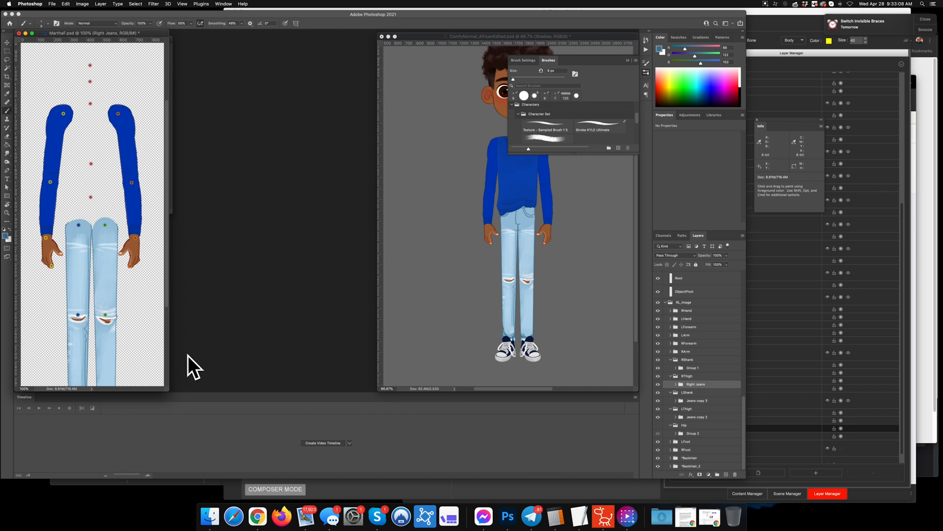
{"action": "scroll", "coordinate": [135, 281], "scroll_direction": "down", "scroll_amount": 5}
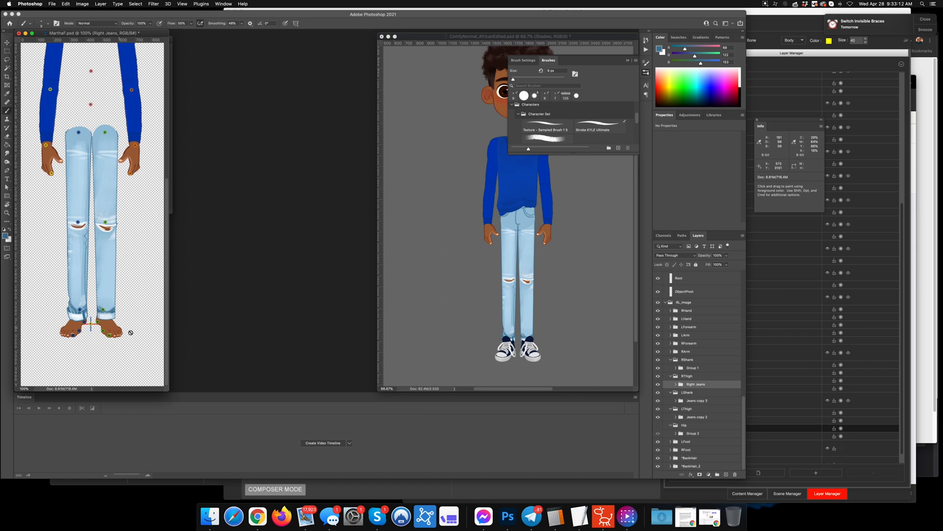
Step: Rename the artwork group inside RShank as shank and the one inside RThigh as thigh
{"action": "left_click", "coordinate": [670, 360]}
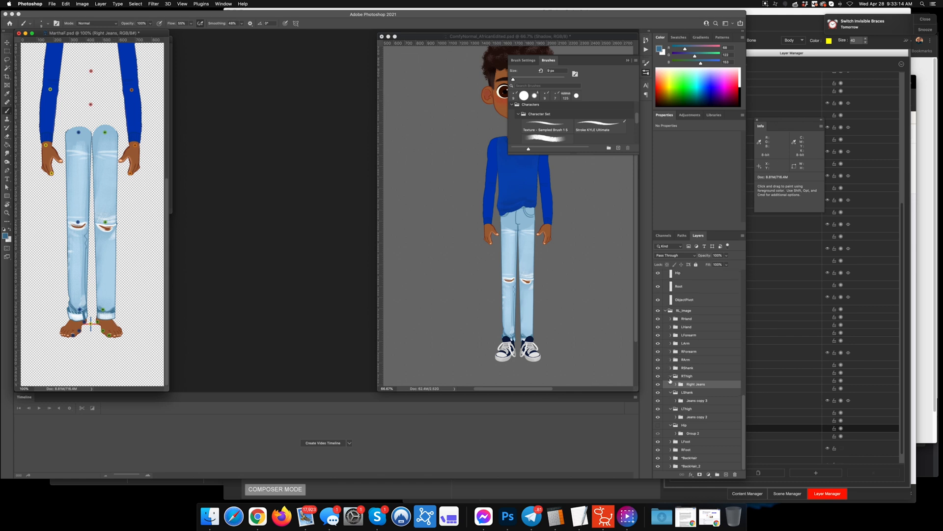
{"action": "left_click", "coordinate": [670, 378]}
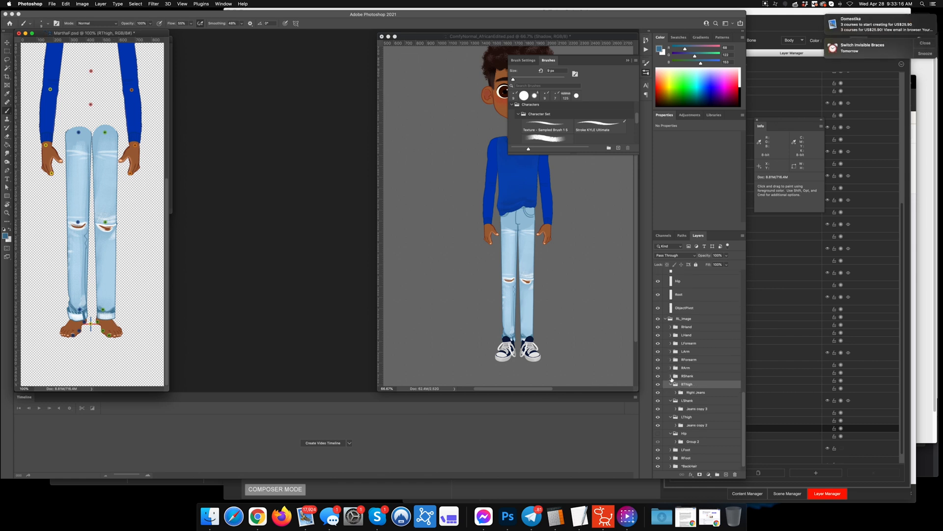
{"action": "left_click", "coordinate": [671, 376]}
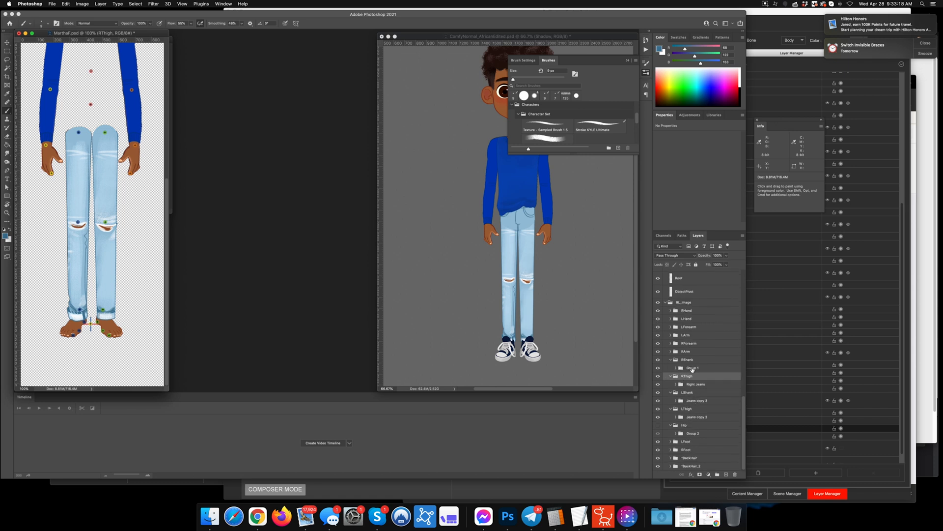
{"action": "double_click", "coordinate": [692, 368]}
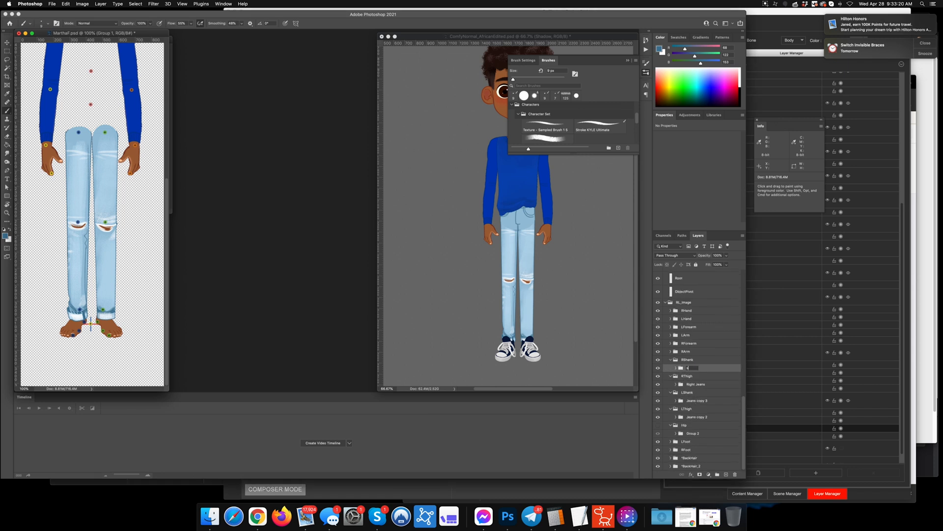
{"action": "type", "text": "shank"}
{"action": "key", "text": "Return"}
{"action": "double_click", "coordinate": [691, 384]}
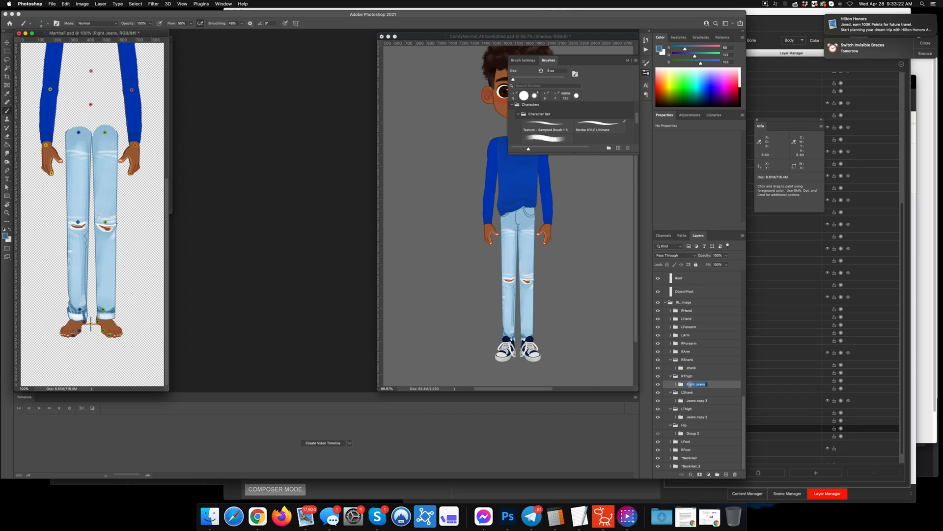
{"action": "type", "text": "thigh"}
{"action": "key", "text": "Return"}
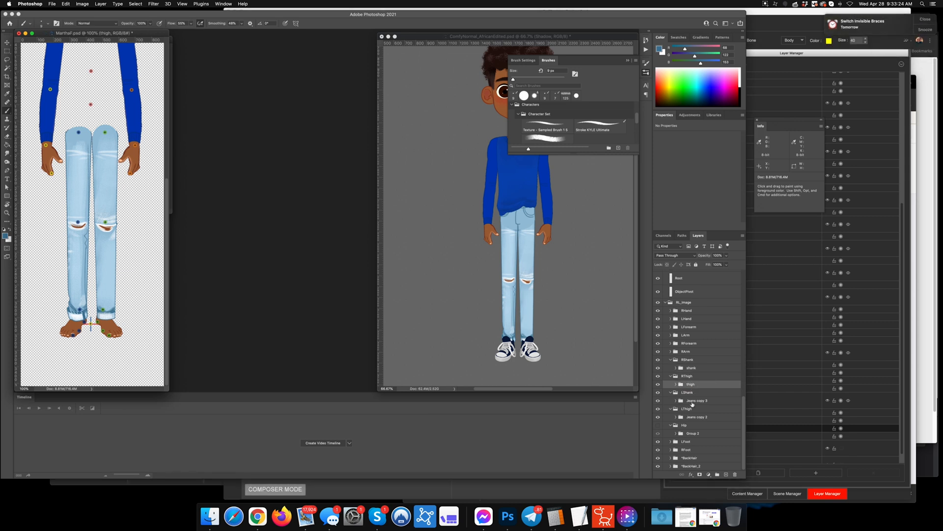
Step: Rename the artwork group inside LShank as shank and the one inside LThigh as thigh
{"action": "double_click", "coordinate": [692, 401]}
{"action": "type", "text": "shank"}
{"action": "key", "text": "Return"}
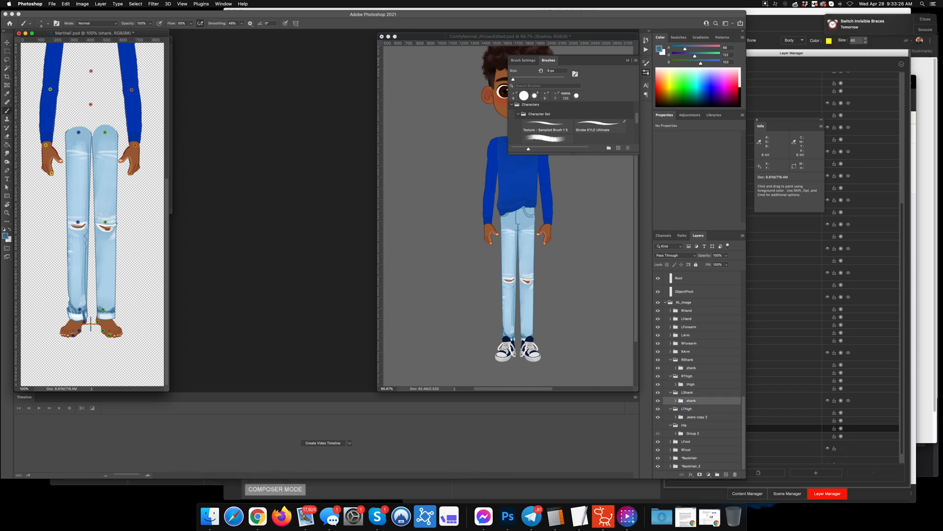
{"action": "double_click", "coordinate": [692, 417]}
{"action": "type", "text": "thigh"}
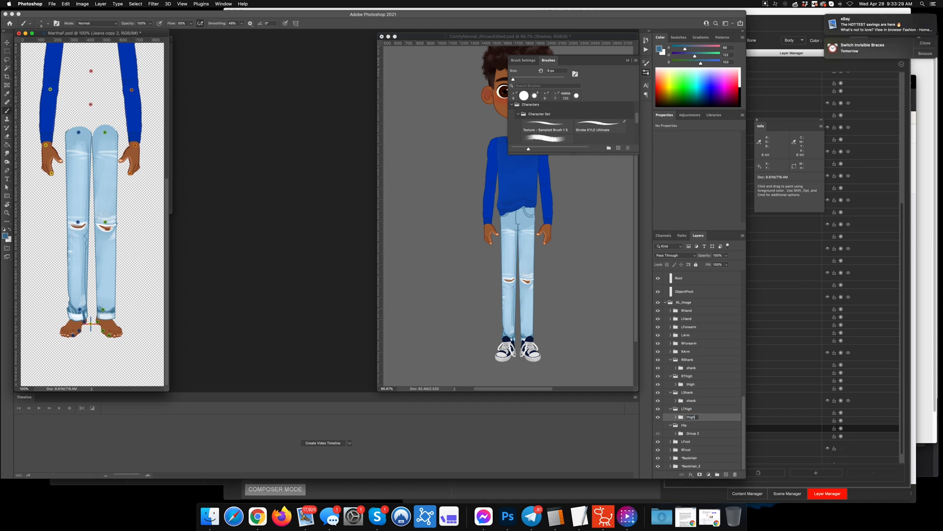
{"action": "key", "text": "Return"}
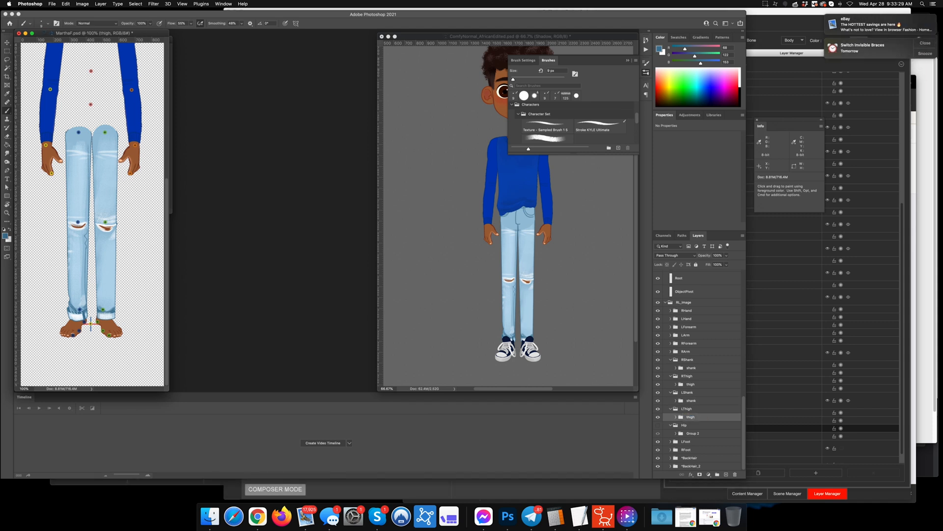
Step: Rename the group inside Hip as hip and show the jeans' hip artwork again
{"action": "double_click", "coordinate": [693, 433]}
{"action": "type", "text": "hip"}
{"action": "key", "text": "Return"}
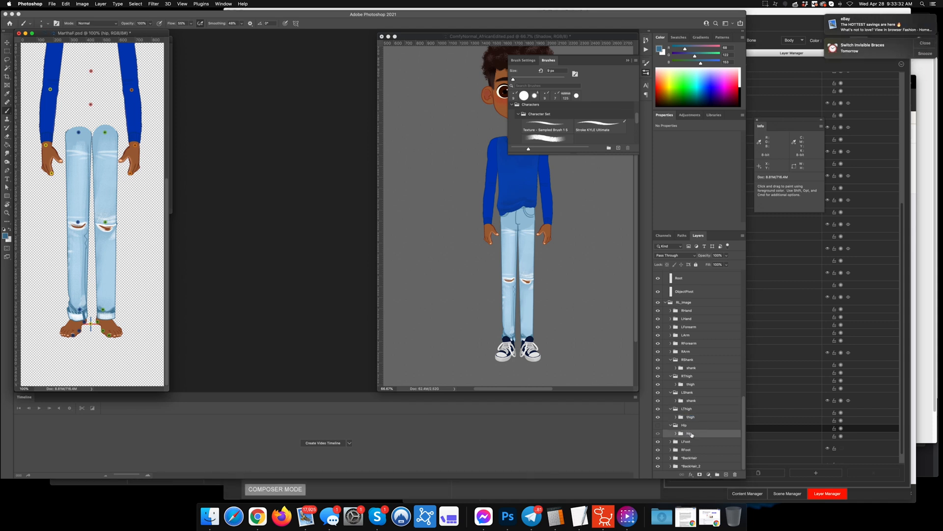
{"action": "left_click", "coordinate": [659, 425]}
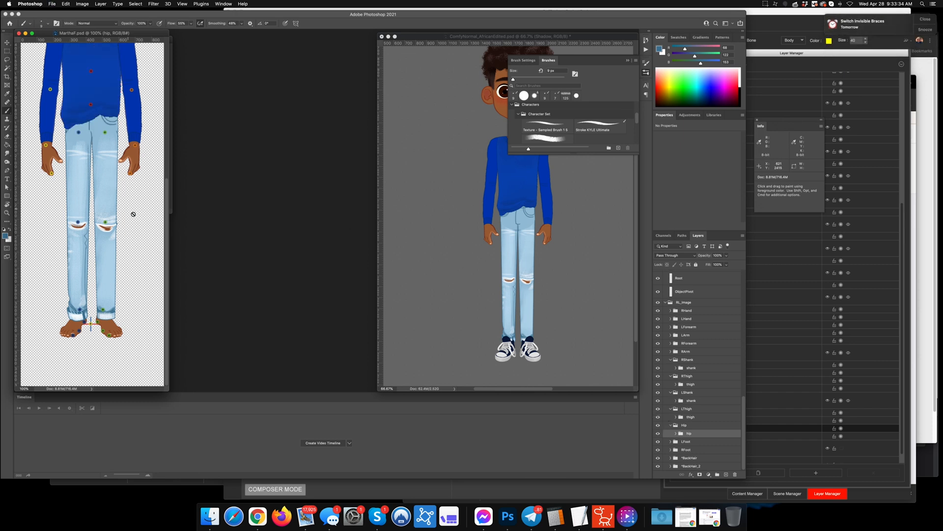
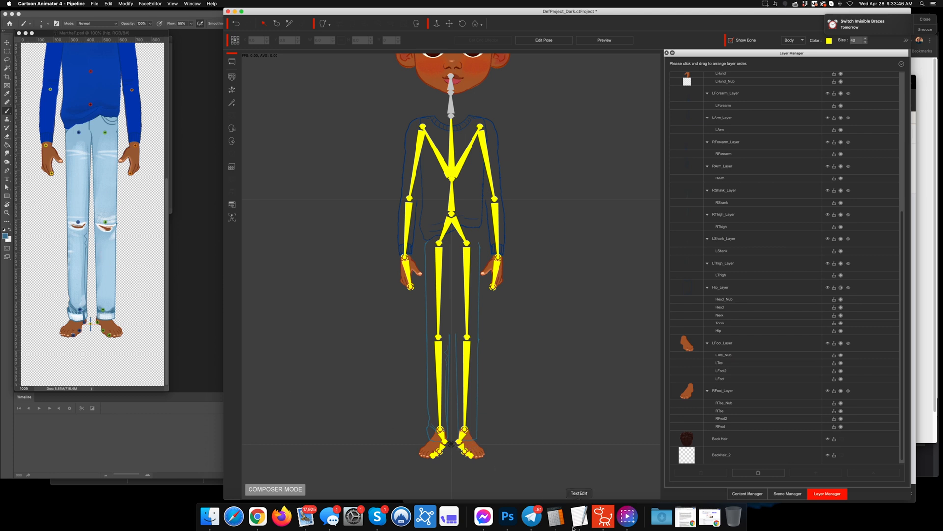
Step: Switch to Photoshop and locate the Foot_0 layers in LFoot and RFoot, toggling each one's visibility to identify the foot
{"action": "left_click", "coordinate": [508, 516]}
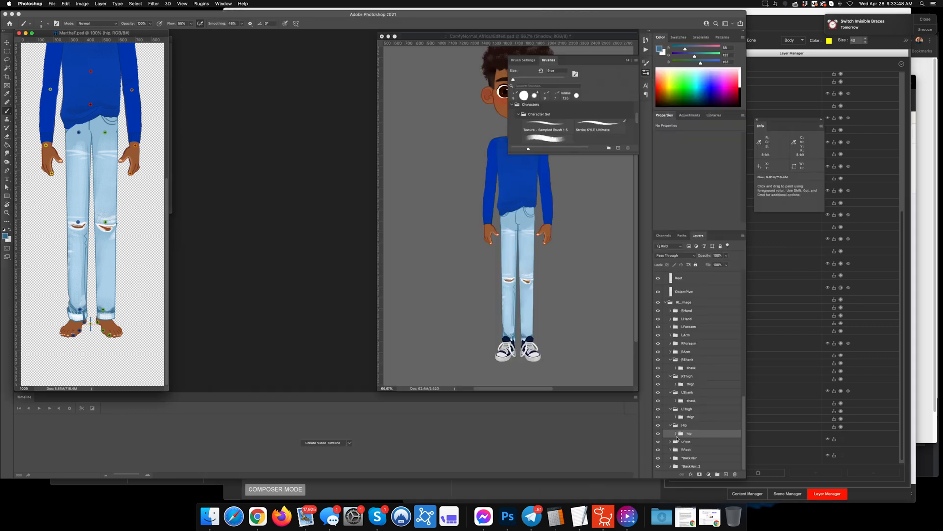
{"action": "key", "text": "v"}
{"action": "left_click", "coordinate": [111, 325]}
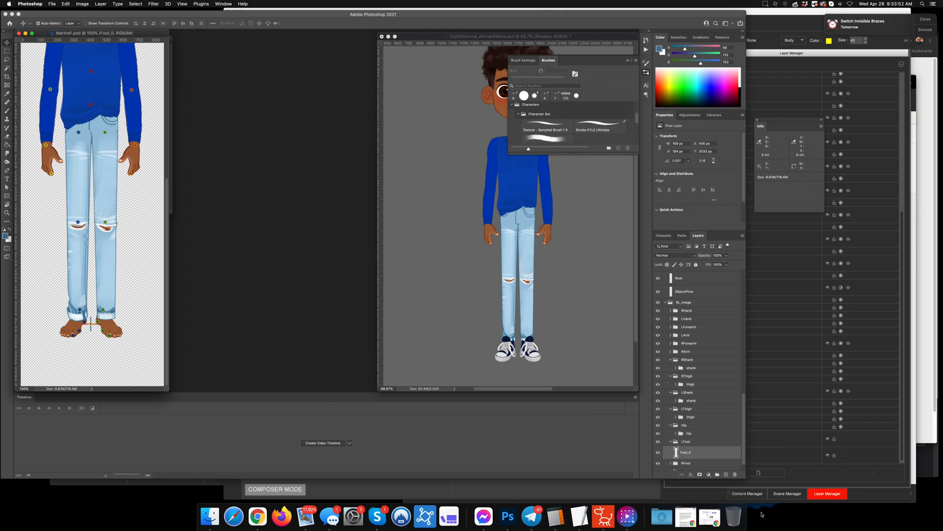
{"action": "scroll", "coordinate": [718, 452], "scroll_direction": "down", "scroll_amount": 1}
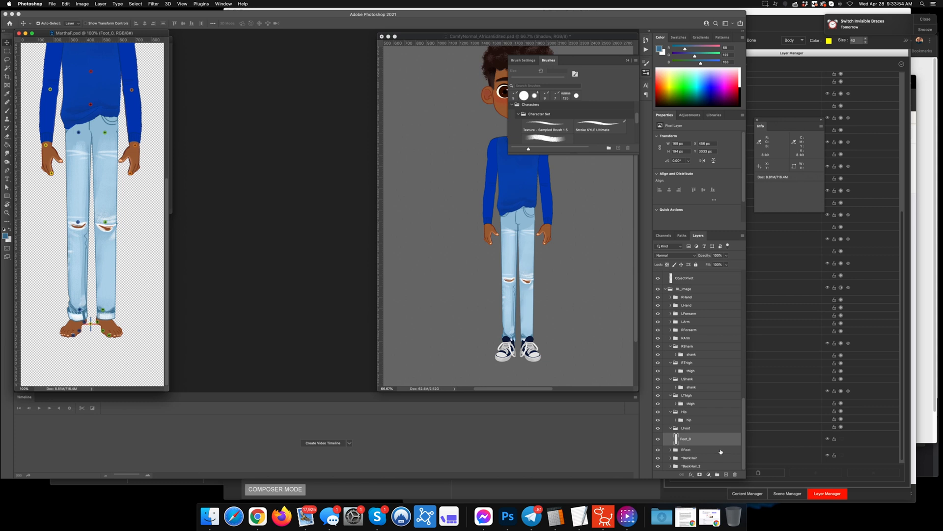
{"action": "left_click", "coordinate": [658, 440]}
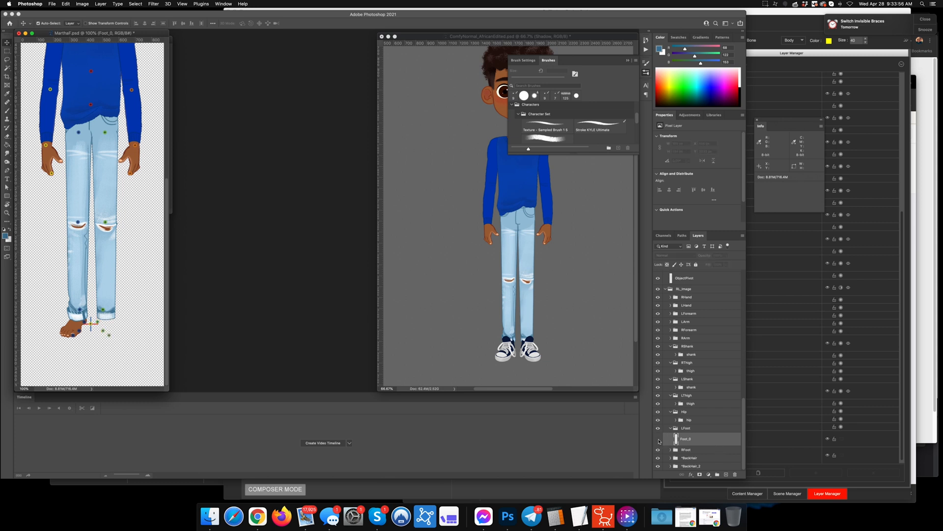
{"action": "left_click", "coordinate": [659, 441]}
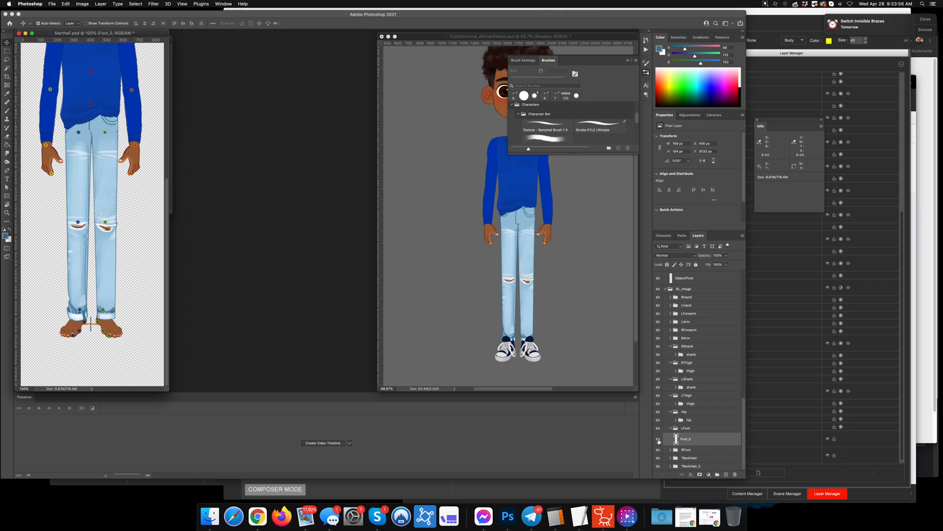
{"action": "left_click", "coordinate": [70, 330]}
{"action": "scroll", "coordinate": [676, 448], "scroll_direction": "down", "scroll_amount": 1}
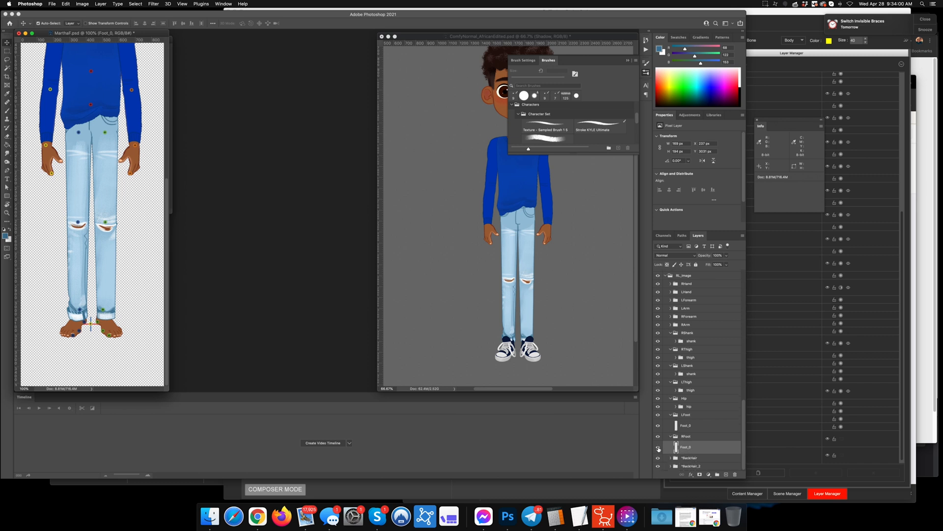
{"action": "left_click", "coordinate": [659, 448]}
{"action": "left_click", "coordinate": [658, 448]}
Step: Copy the Left Shoe group from the ComfyNormal_AfricanEdited document into the rigged character's document and position it over the left foot
{"action": "mouse_move", "coordinate": [109, 325]}
{"action": "left_mouse_down"}
{"action": "mouse_move", "coordinate": [113, 333]}
{"action": "mouse_move", "coordinate": [74, 327]}
{"action": "mouse_move", "coordinate": [96, 330]}
{"action": "left_mouse_up"}
{"action": "left_click", "coordinate": [93, 325]}
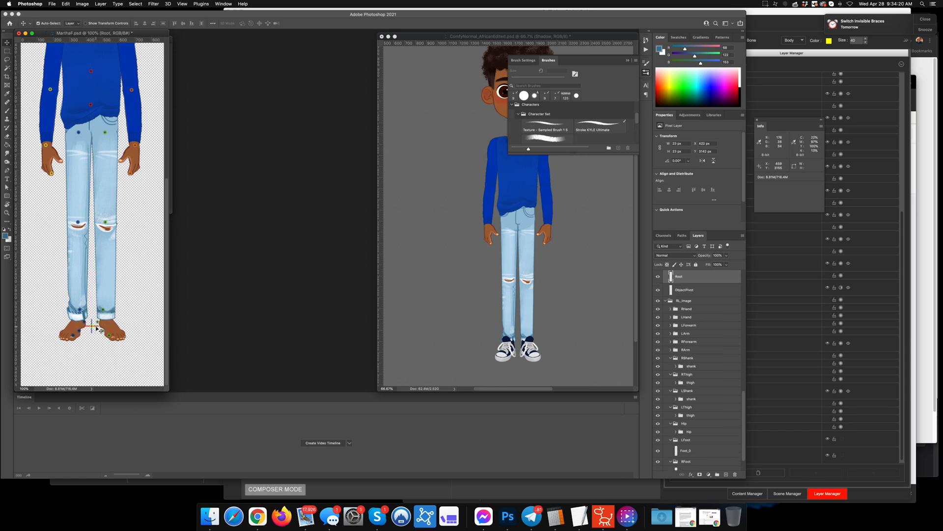
{"action": "key", "text": "super+equal"}
{"action": "key", "text": "super+equal"}
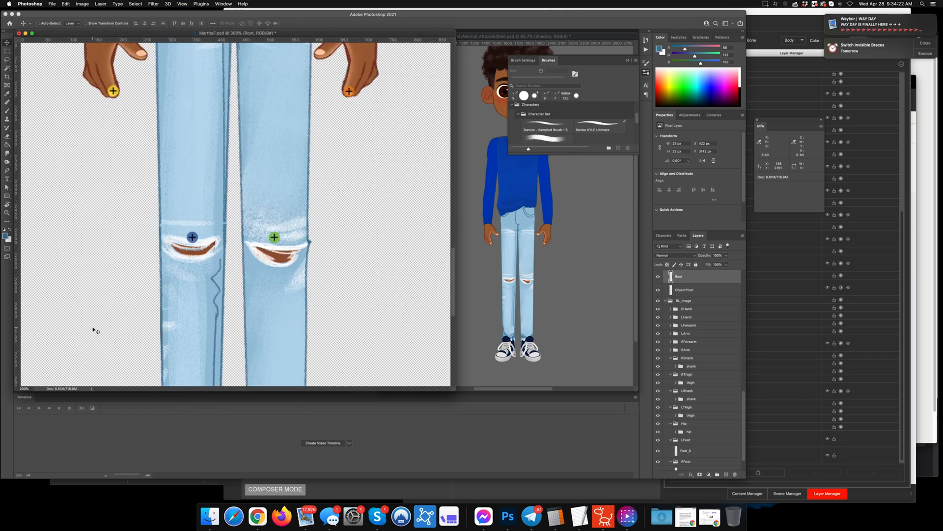
{"action": "scroll", "coordinate": [196, 325], "scroll_direction": "down", "scroll_amount": 10}
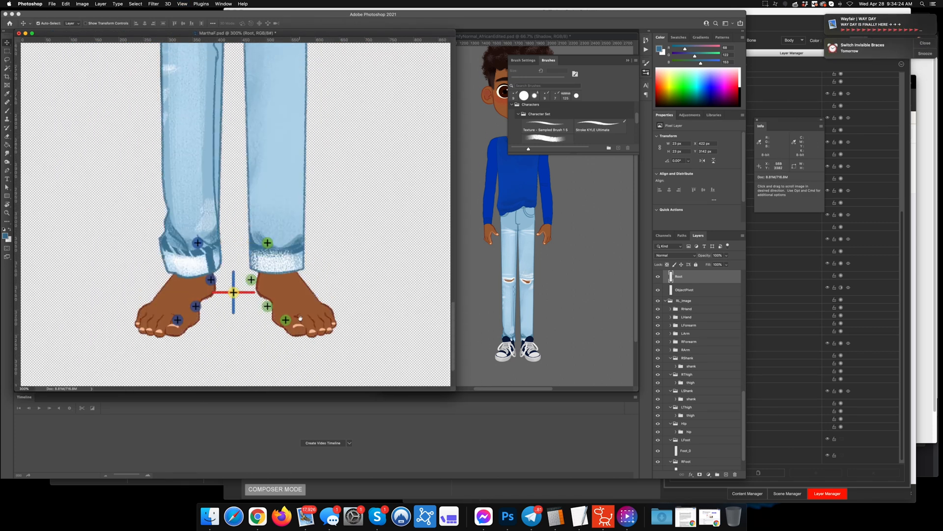
{"action": "mouse_move", "coordinate": [310, 242]}
{"action": "left_mouse_down"}
{"action": "mouse_move", "coordinate": [310, 276]}
{"action": "mouse_move", "coordinate": [309, 237]}
{"action": "left_mouse_up"}
{"action": "left_click", "coordinate": [536, 348]}
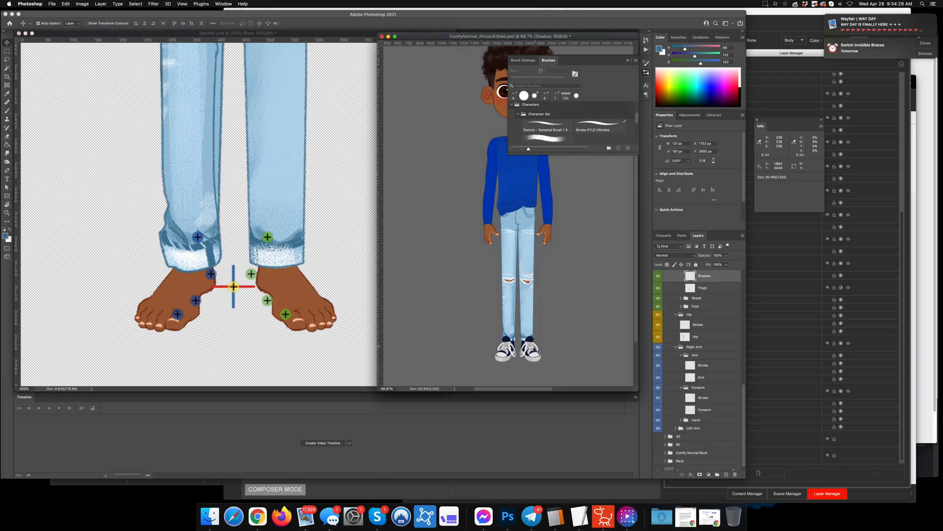
{"action": "left_click", "coordinate": [537, 351]}
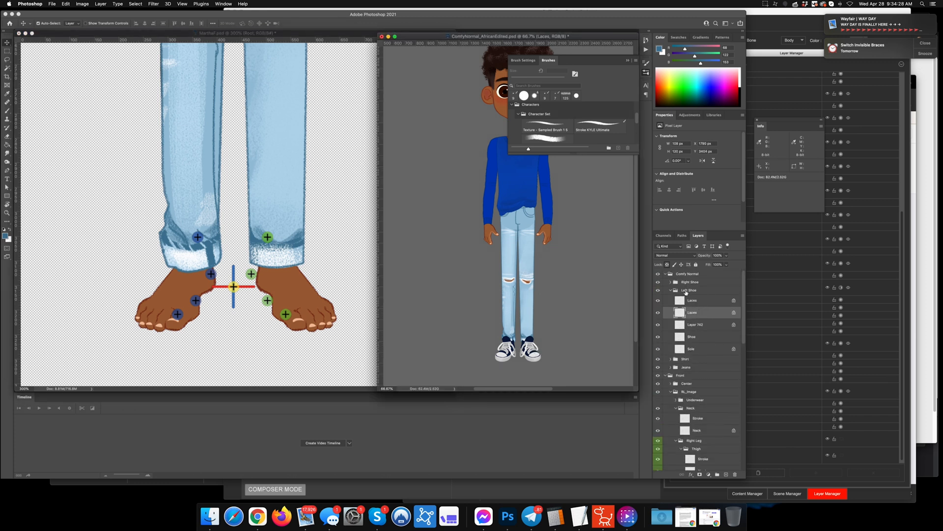
{"action": "left_click_drag", "start_coordinate": [687, 292], "coordinate": [309, 310]}
{"action": "key", "text": "ctrl+t"}
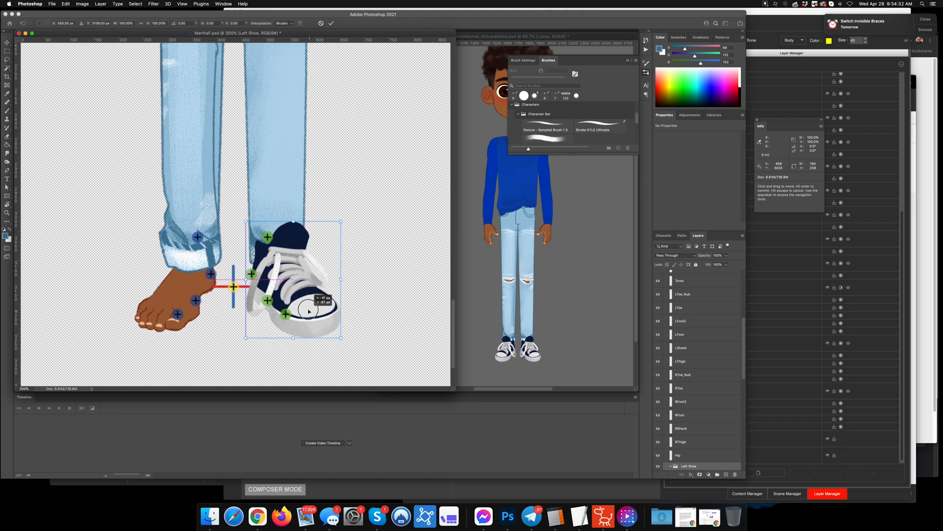
{"action": "key", "text": "Return"}
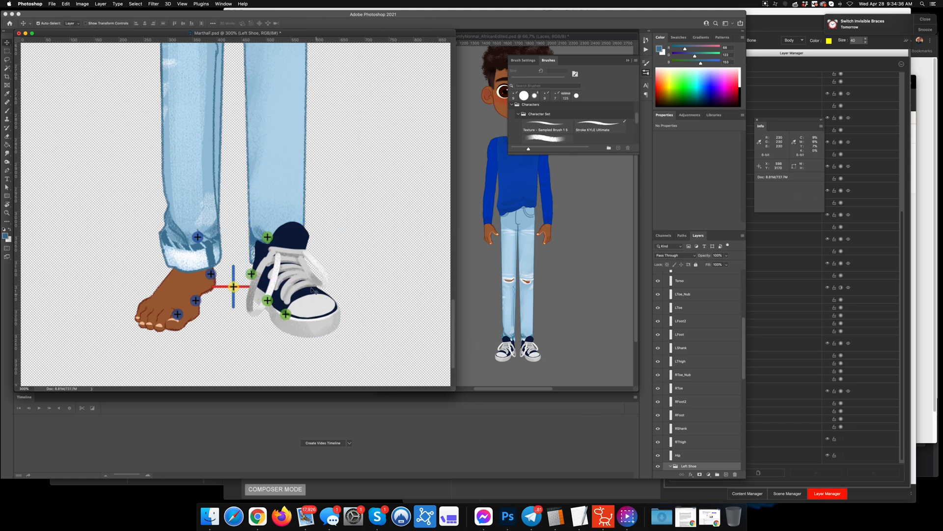
Step: Collapse the Left Shoe group and move it into the LFoot group above Foot_0
{"action": "left_click", "coordinate": [310, 321]}
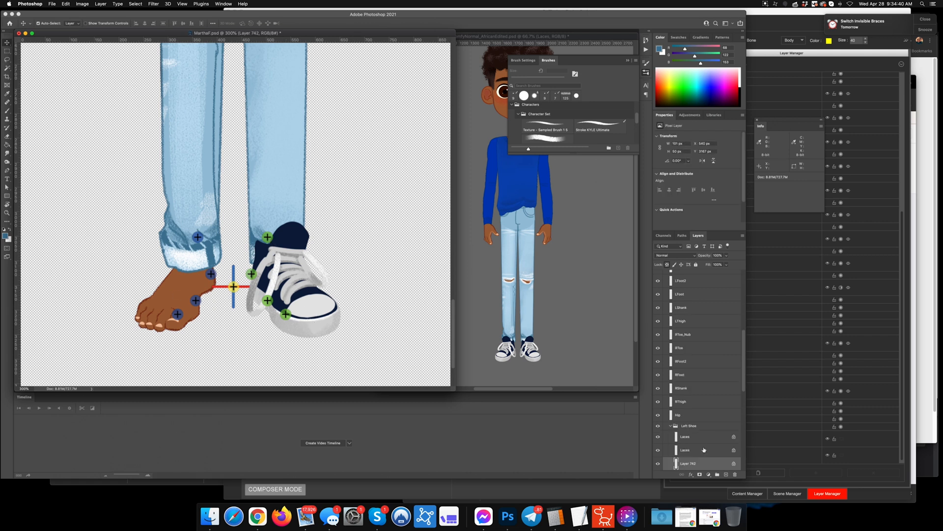
{"action": "scroll", "coordinate": [704, 450], "scroll_direction": "down", "scroll_amount": 5}
{"action": "left_click", "coordinate": [671, 321]}
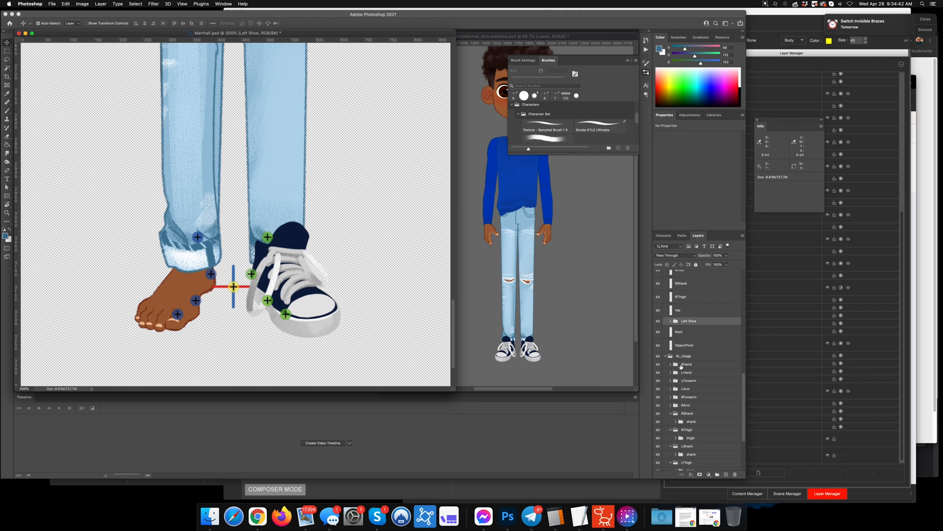
{"action": "scroll", "coordinate": [689, 330], "scroll_direction": "up", "scroll_amount": 3}
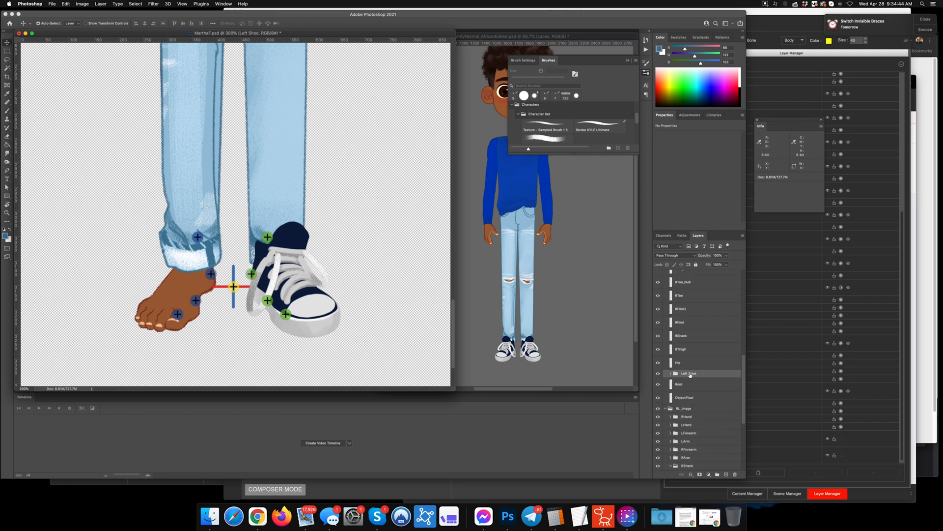
{"action": "scroll", "coordinate": [707, 358], "scroll_direction": "down", "scroll_amount": 4}
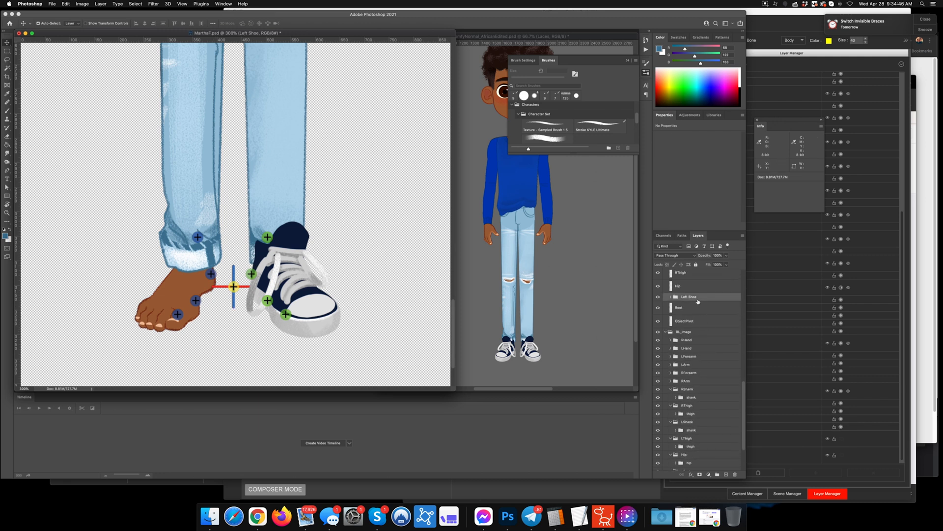
{"action": "left_click_drag", "start_coordinate": [698, 302], "coordinate": [693, 423]}
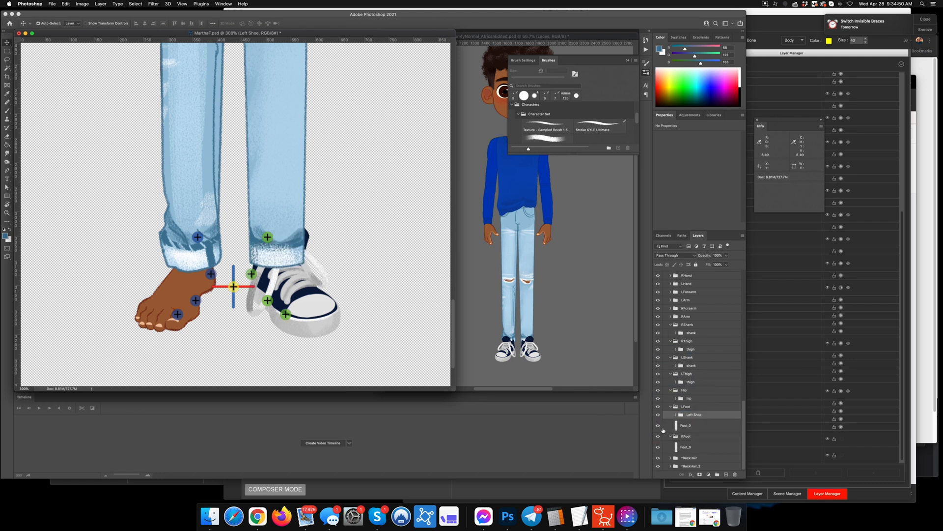
Step: Convert the Left Shoe group inside LFoot to a smart object
{"action": "right_click", "coordinate": [695, 416]}
{"action": "left_click", "coordinate": [691, 413]}
{"action": "right_click", "coordinate": [692, 417]}
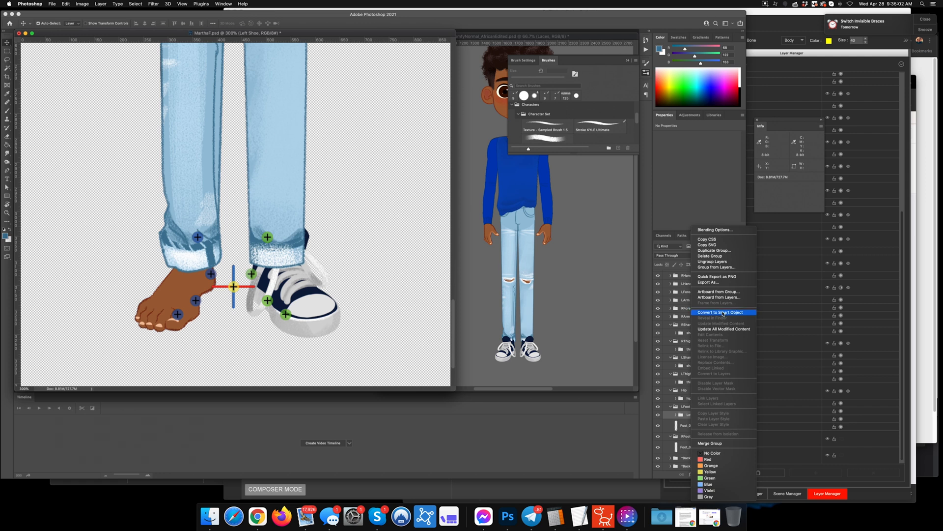
{"action": "left_click", "coordinate": [723, 313]}
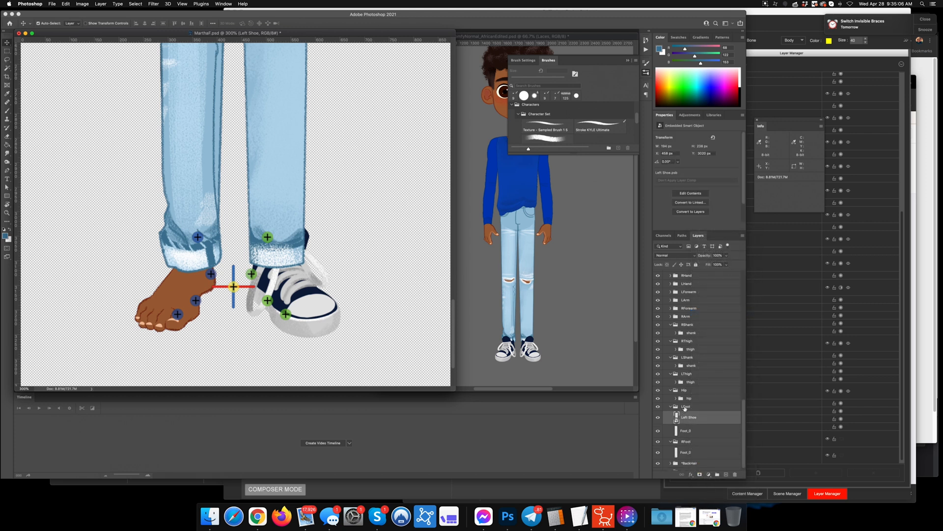
Step: Move the LFoot group above RShank and hide the Left Shoe layer to expose the bare foot
{"action": "left_click_drag", "start_coordinate": [686, 408], "coordinate": [697, 323]}
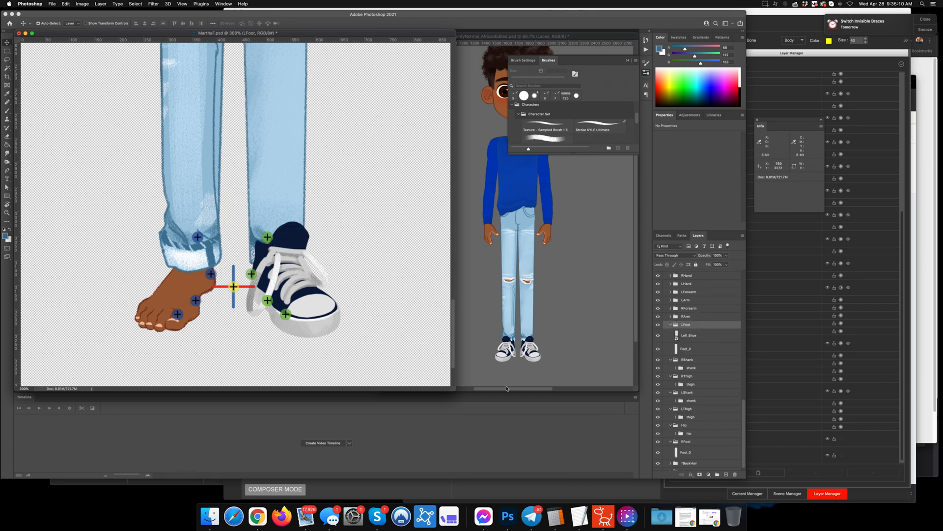
{"action": "left_click", "coordinate": [691, 350]}
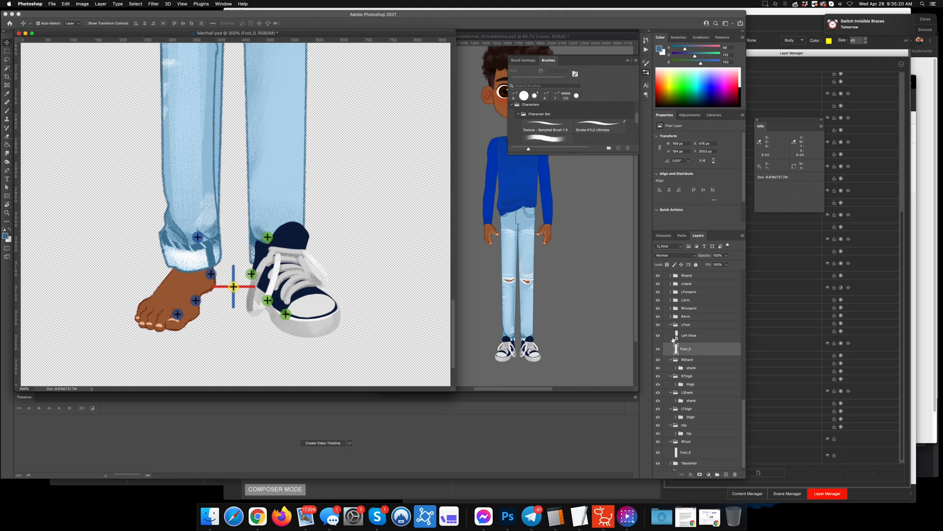
{"action": "left_click", "coordinate": [658, 336]}
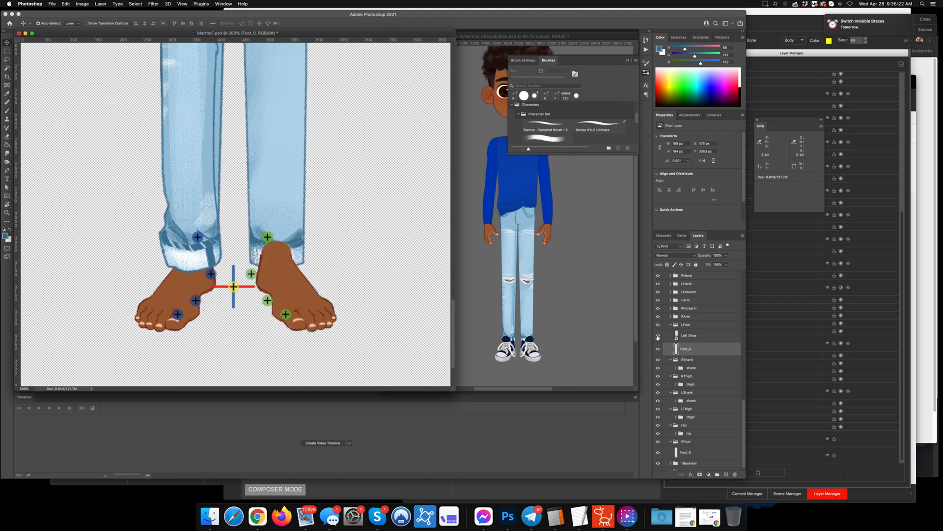
Step: Move the LFoot, LFoot2, LToe and LToe_Nub bone markers to fit the left shoe, leaving the Left Shoe layer hidden
{"action": "left_click", "coordinate": [658, 336]}
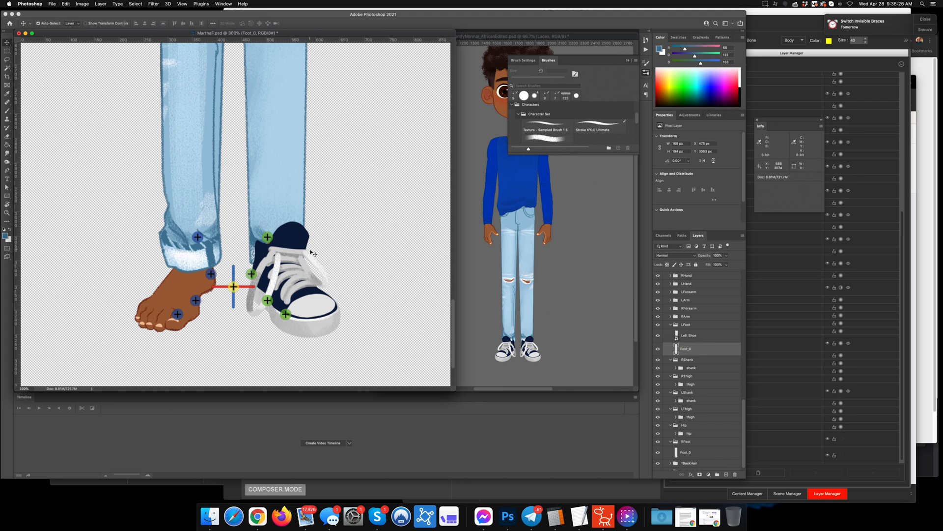
{"action": "left_click_drag", "start_coordinate": [268, 238], "coordinate": [277, 252]}
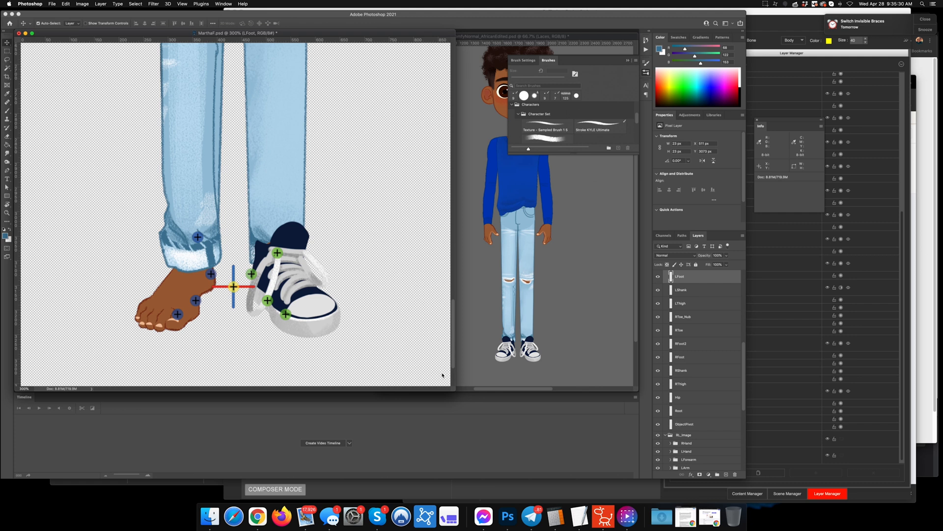
{"action": "left_click", "coordinate": [277, 272]}
{"action": "scroll", "coordinate": [668, 435], "scroll_direction": "down", "scroll_amount": 3}
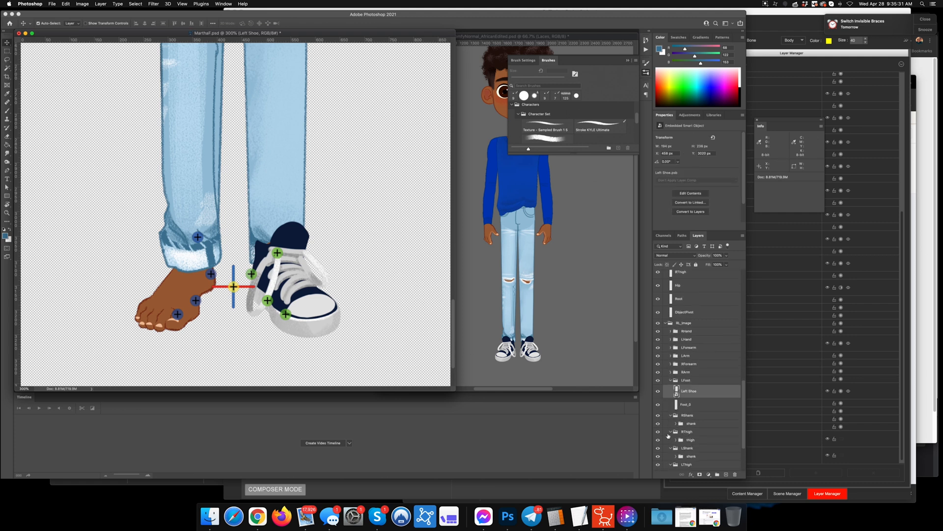
{"action": "left_click", "coordinate": [659, 391]}
{"action": "left_click", "coordinate": [659, 391]}
{"action": "left_click", "coordinate": [659, 391]}
{"action": "left_click_drag", "start_coordinate": [251, 275], "coordinate": [300, 328]}
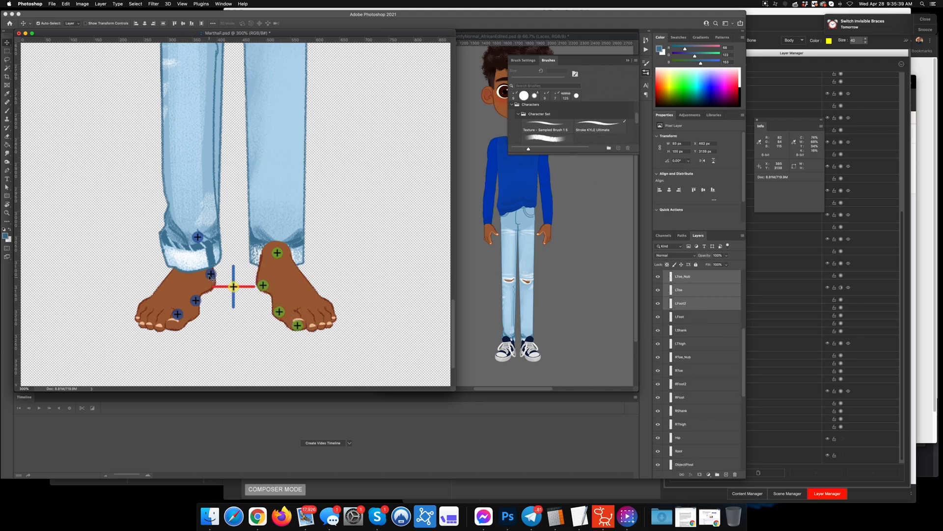
Step: Move the right foot's RFoot, RFoot2, RToe and RToe_Nub bone markers down to mirror the left foot's markers
{"action": "left_click", "coordinate": [198, 237]}
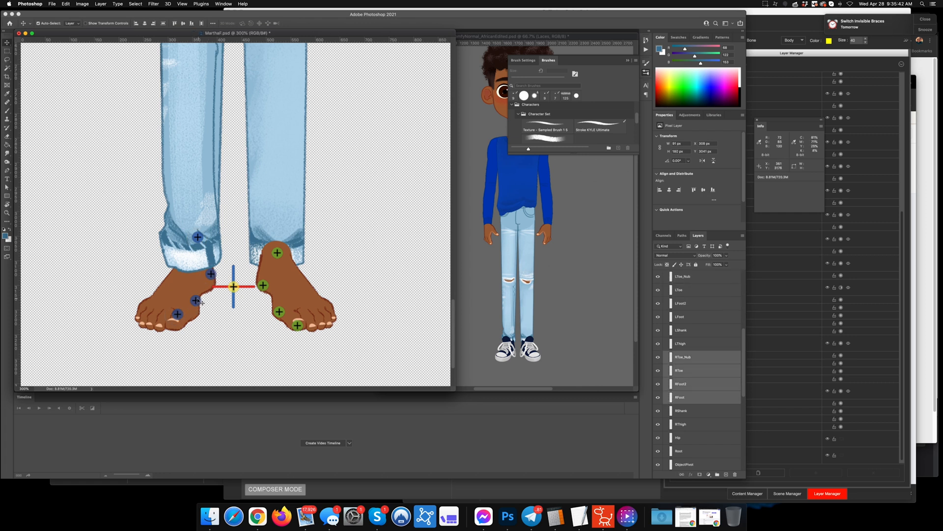
{"action": "left_click_drag", "start_coordinate": [202, 302], "coordinate": [193, 312]}
{"action": "left_click", "coordinate": [196, 250]}
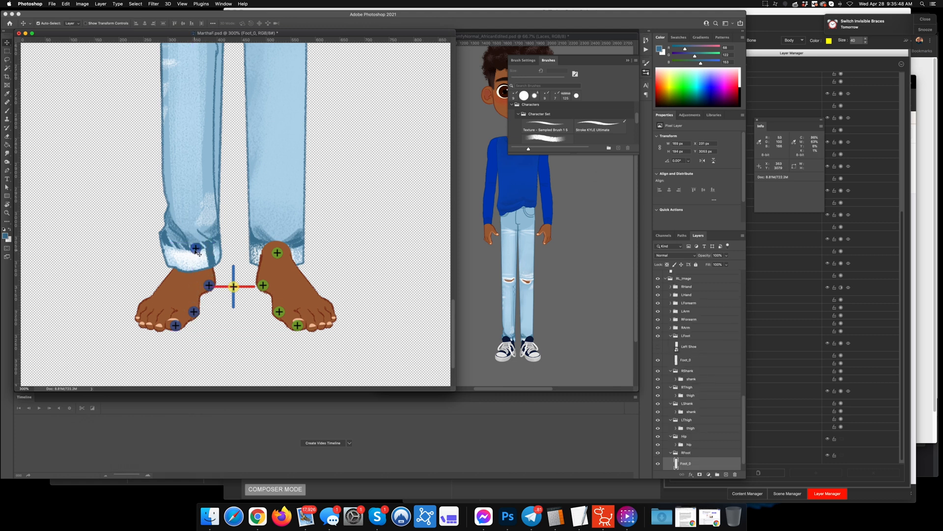
{"action": "left_click_drag", "start_coordinate": [196, 250], "coordinate": [194, 253]}
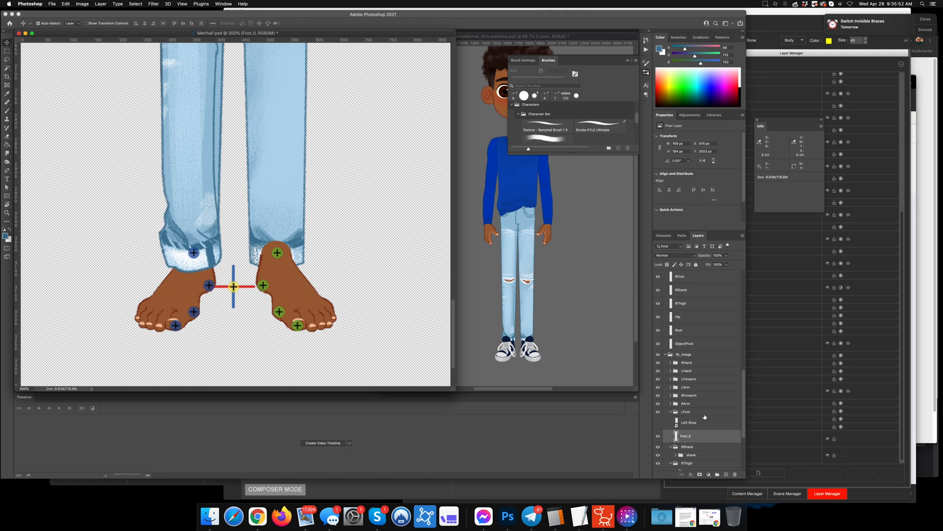
Step: Inside the LFoot group, show the Left Shoe layer, hide Foot_0 and rename the shoe layer Shoe
{"action": "left_click", "coordinate": [659, 423]}
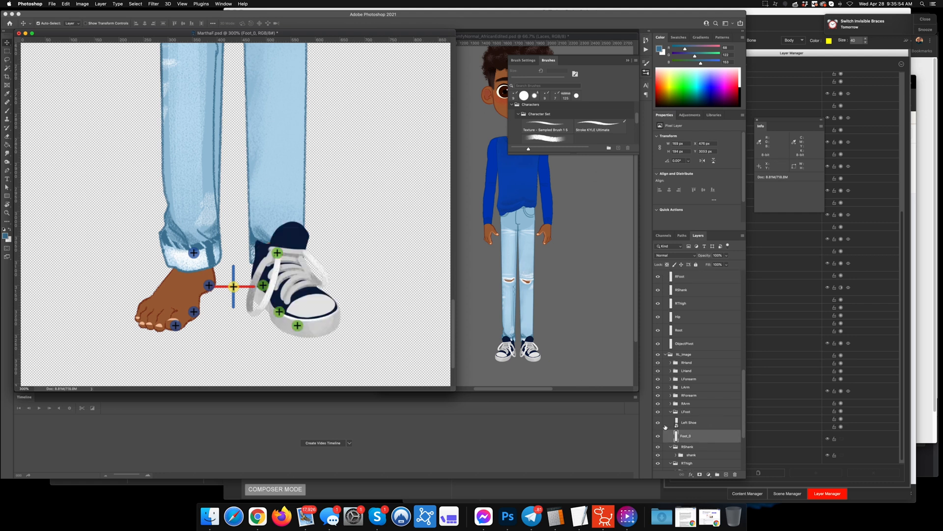
{"action": "left_click", "coordinate": [658, 437]}
{"action": "left_click", "coordinate": [673, 412]}
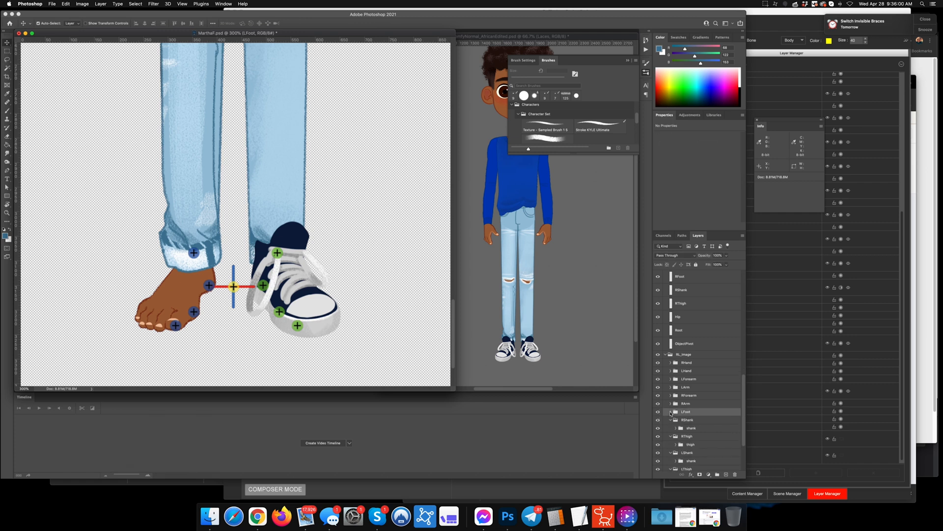
{"action": "scroll", "coordinate": [700, 377], "scroll_direction": "down", "scroll_amount": 4}
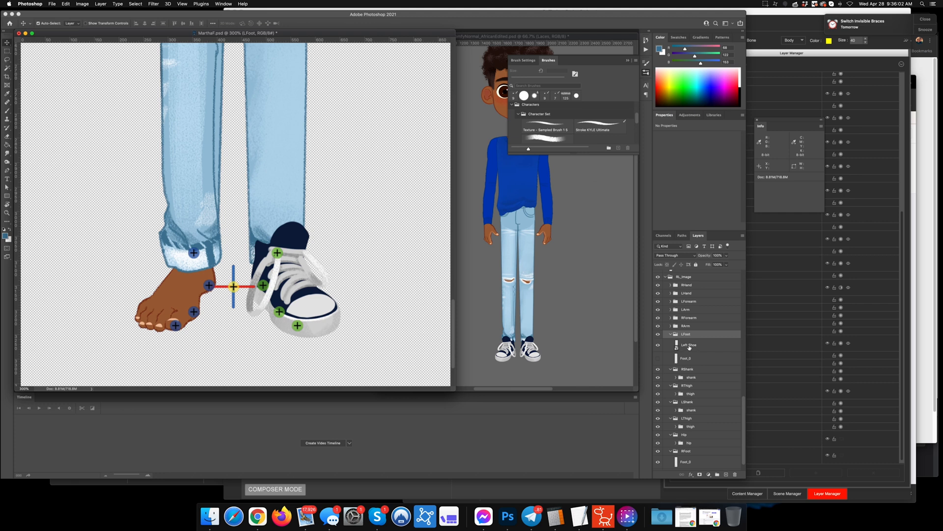
{"action": "double_click", "coordinate": [690, 346]}
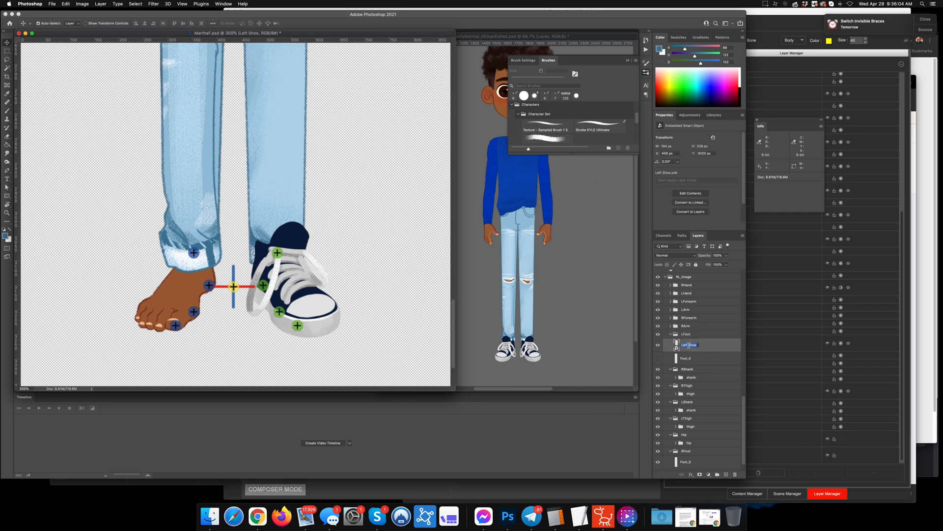
{"action": "type", "text": "Shoe"}
{"action": "key", "text": "Return"}
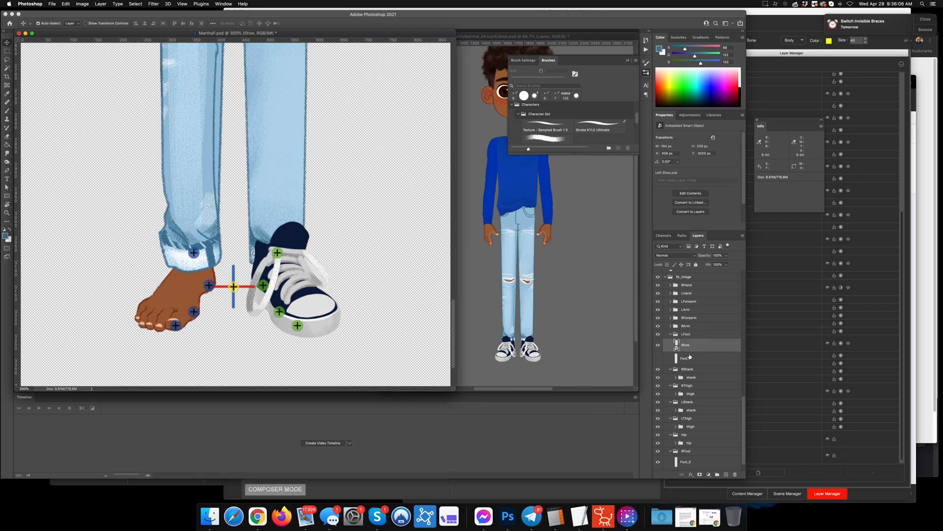
Step: Convert the shank group inside LShank to a smart object and save the document
{"action": "scroll", "coordinate": [696, 372], "scroll_direction": "down", "scroll_amount": 1}
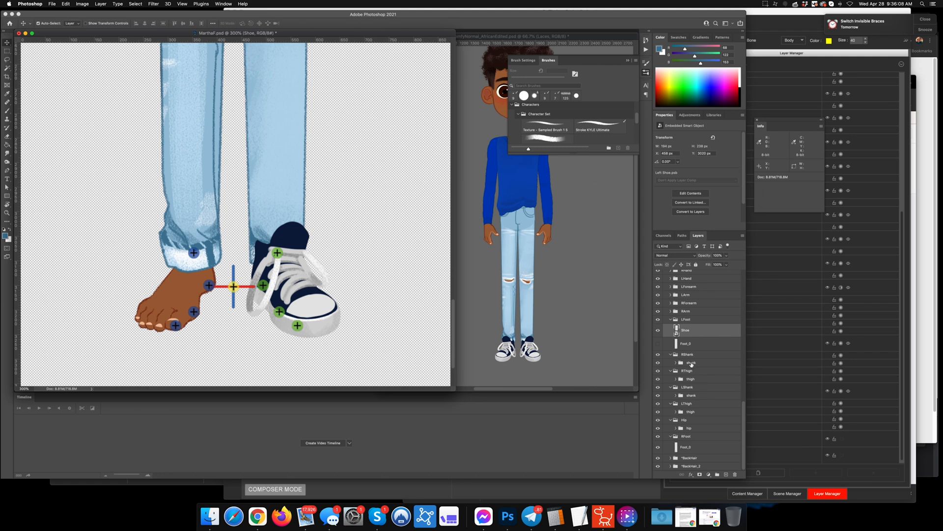
{"action": "right_click", "coordinate": [691, 363]}
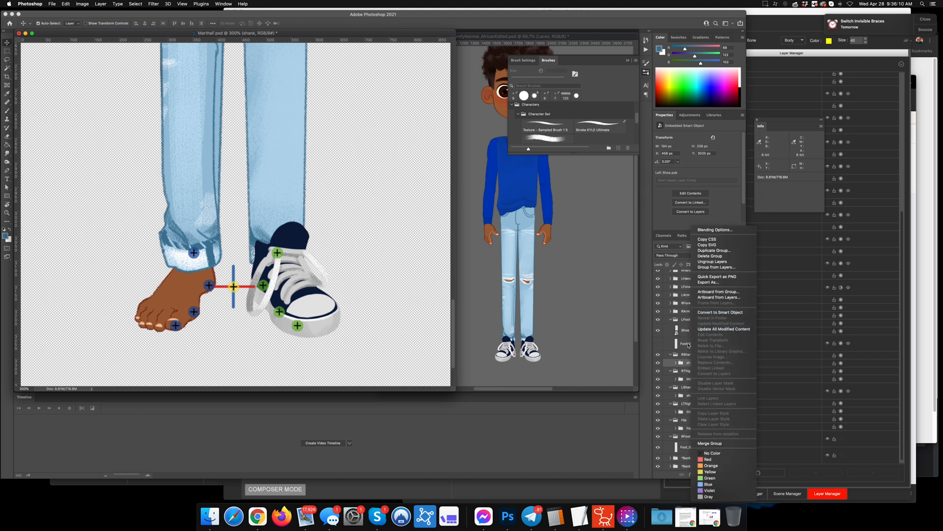
{"action": "left_click", "coordinate": [689, 345]}
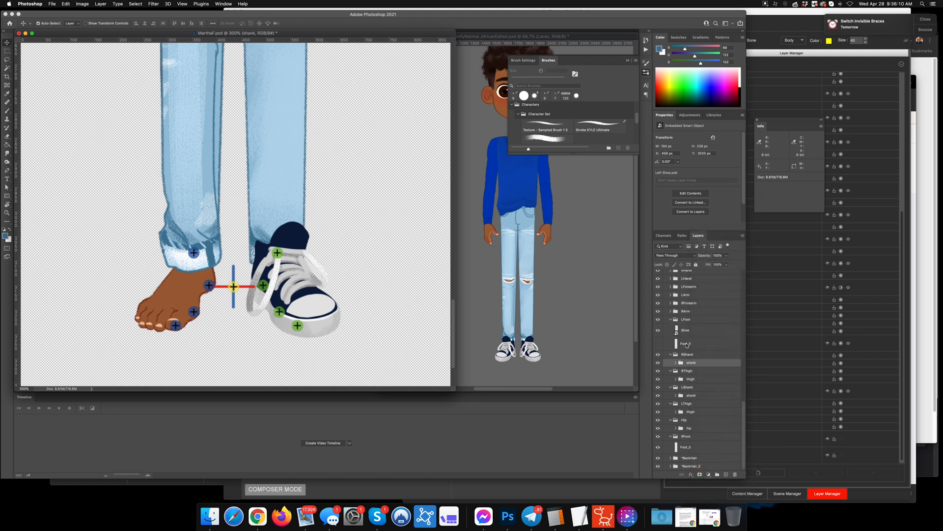
{"action": "right_click", "coordinate": [691, 398]}
{"action": "left_click", "coordinate": [713, 315]}
{"action": "key", "text": "super+s"}
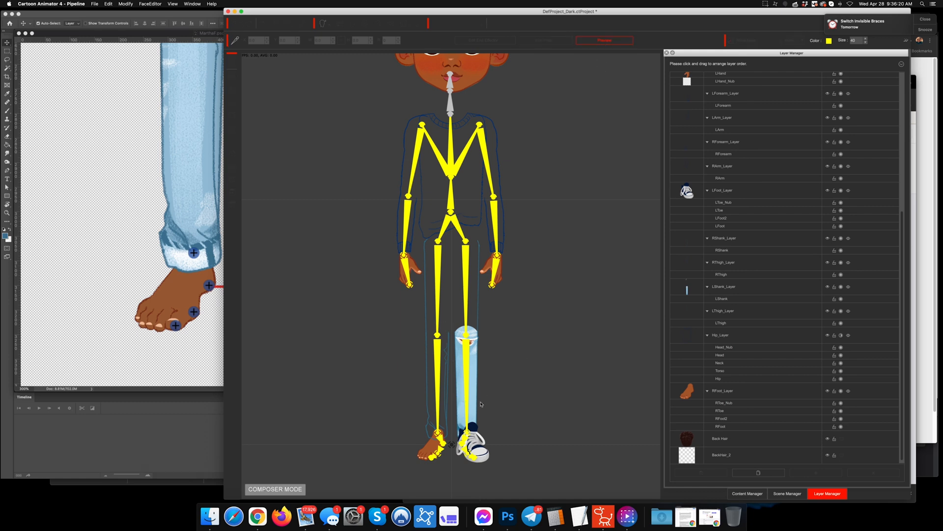
Step: In Cartoon Animator, test the left leg's bend by posing the shoe and shank, and exit the preview
{"action": "left_click", "coordinate": [475, 443]}
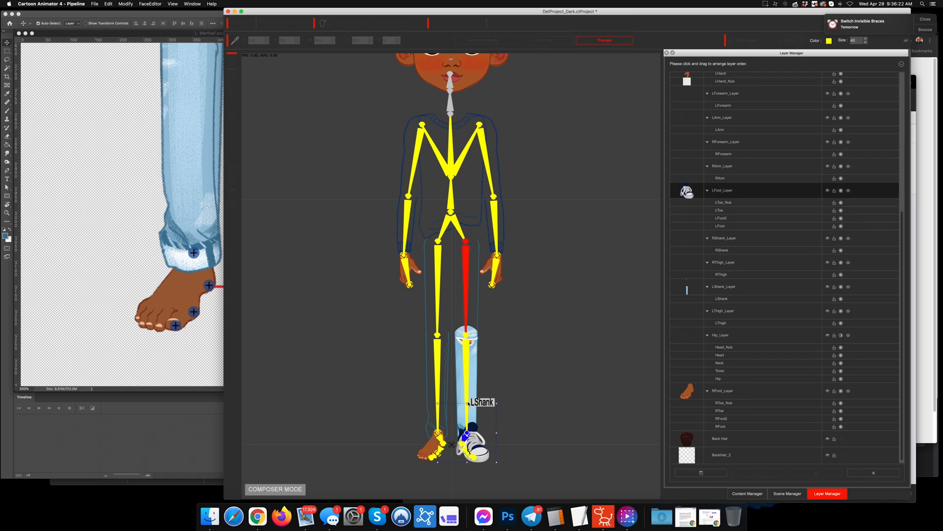
{"action": "left_click_drag", "start_coordinate": [472, 443], "coordinate": [480, 394]}
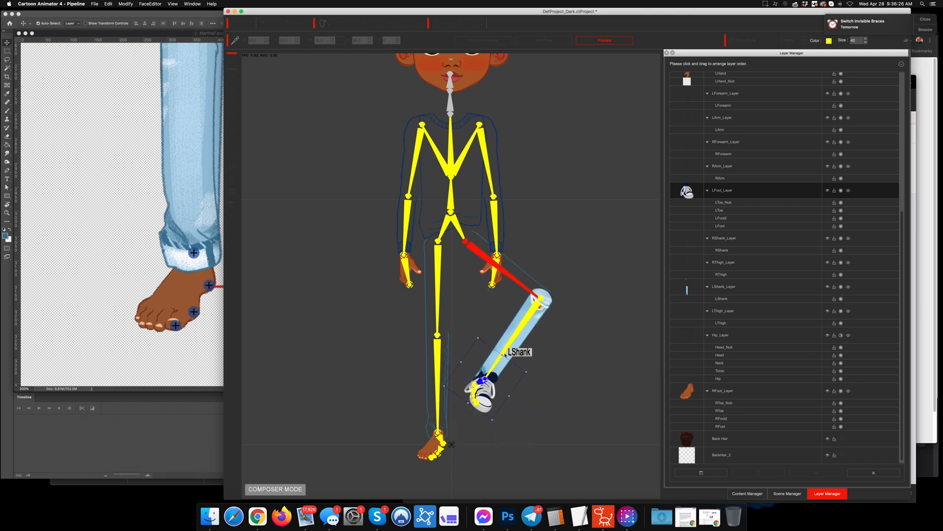
{"action": "left_click_drag", "start_coordinate": [504, 354], "coordinate": [535, 343]}
{"action": "left_click", "coordinate": [603, 43]}
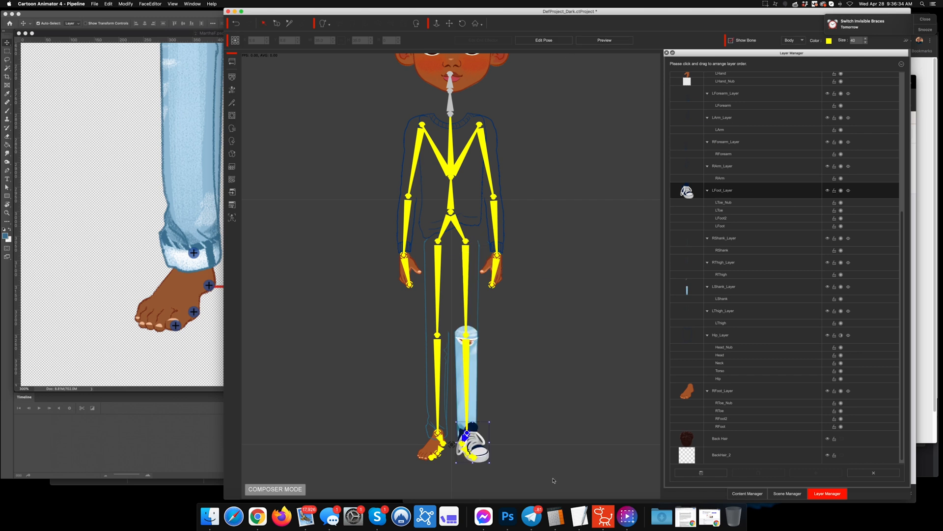
Step: Back in Photoshop, duplicate the Shoe layer in LFoot and flip the copy horizontally
{"action": "left_click", "coordinate": [509, 516]}
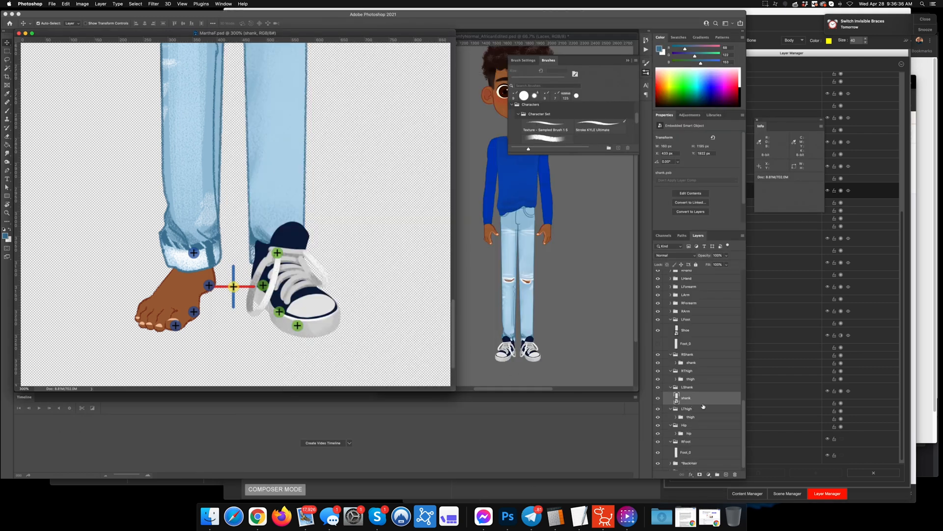
{"action": "left_click", "coordinate": [316, 311]}
{"action": "left_click_drag", "start_coordinate": [706, 333], "coordinate": [726, 474]}
{"action": "left_click", "coordinate": [65, 3]}
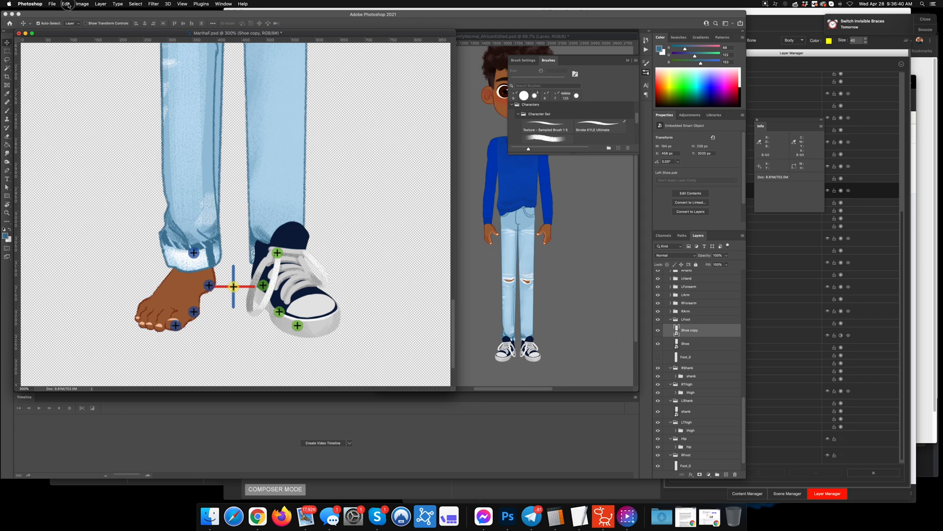
{"action": "mouse_move", "coordinate": [128, 155]}
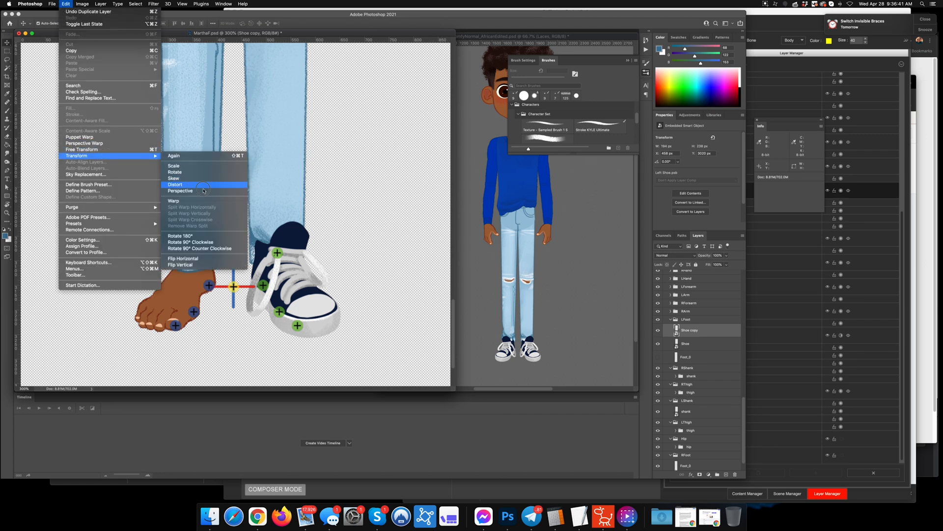
{"action": "left_click", "coordinate": [212, 258]}
Step: Move the flipped shoe copy over the right foot and nudge both shoes slightly inward to line up with the markers
{"action": "left_click_drag", "start_coordinate": [298, 291], "coordinate": [181, 290]}
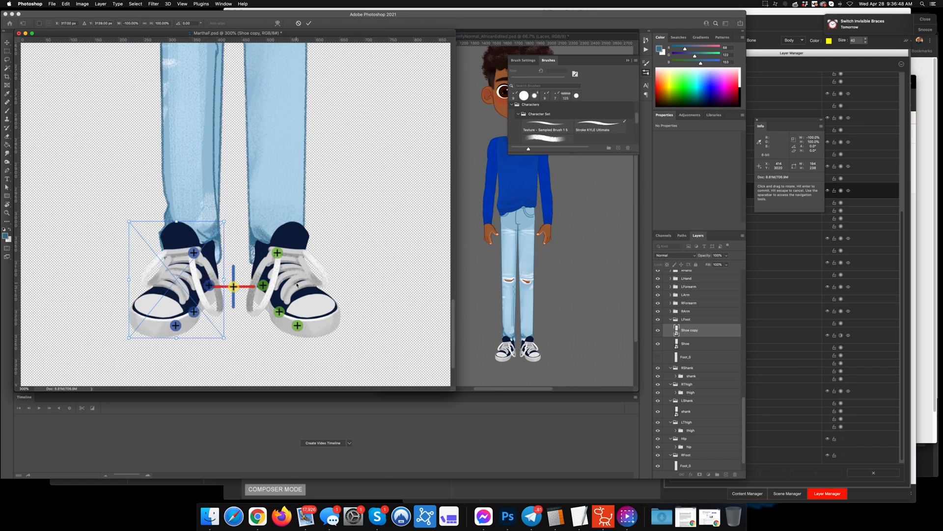
{"action": "key", "text": "Return"}
{"action": "left_click_drag", "start_coordinate": [293, 291], "coordinate": [292, 291]}
{"action": "left_click_drag", "start_coordinate": [196, 283], "coordinate": [198, 284]}
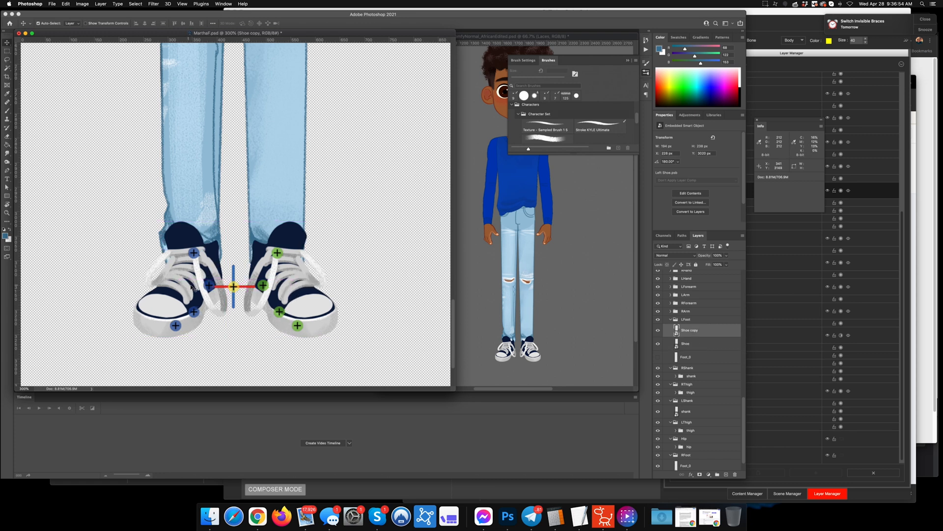
Step: Move the Shoe copy layer into the RFoot group above Foot_0 and rename it Shoe
{"action": "scroll", "coordinate": [694, 342], "scroll_direction": "down", "scroll_amount": 2}
{"action": "left_click_drag", "start_coordinate": [701, 315], "coordinate": [700, 444]}
{"action": "double_click", "coordinate": [691, 434]}
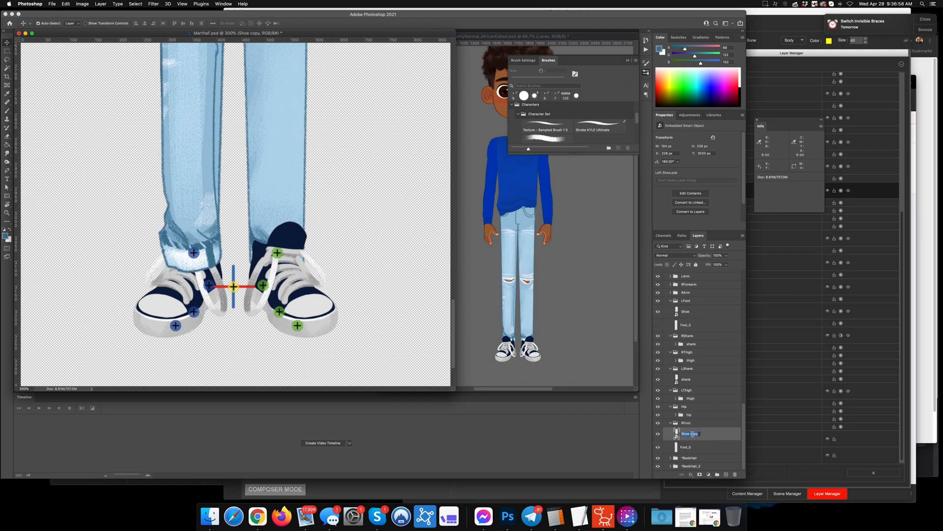
{"action": "type", "text": "Shoe"}
{"action": "key", "text": "Return"}
Step: Move the RFoot group above LFoot, collapse both foot groups and save the document
{"action": "left_click_drag", "start_coordinate": [688, 421], "coordinate": [695, 299]}
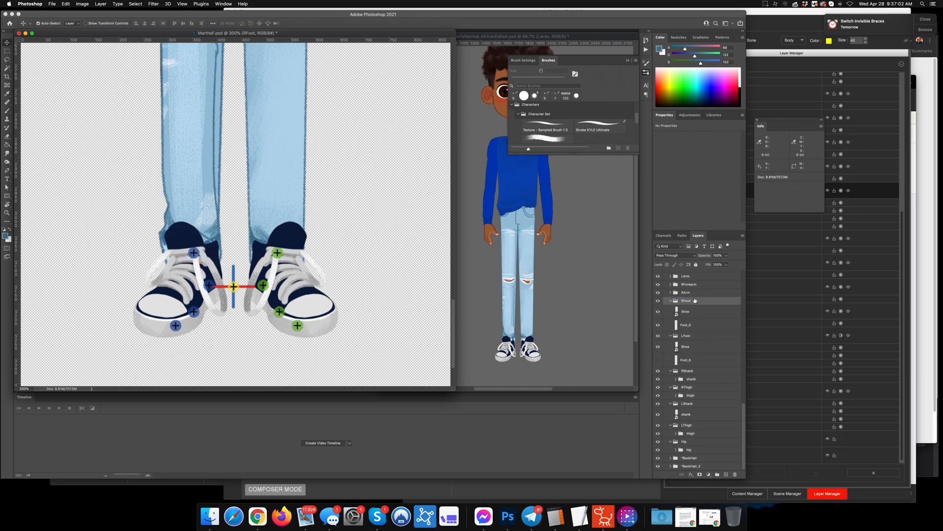
{"action": "left_click", "coordinate": [671, 301]}
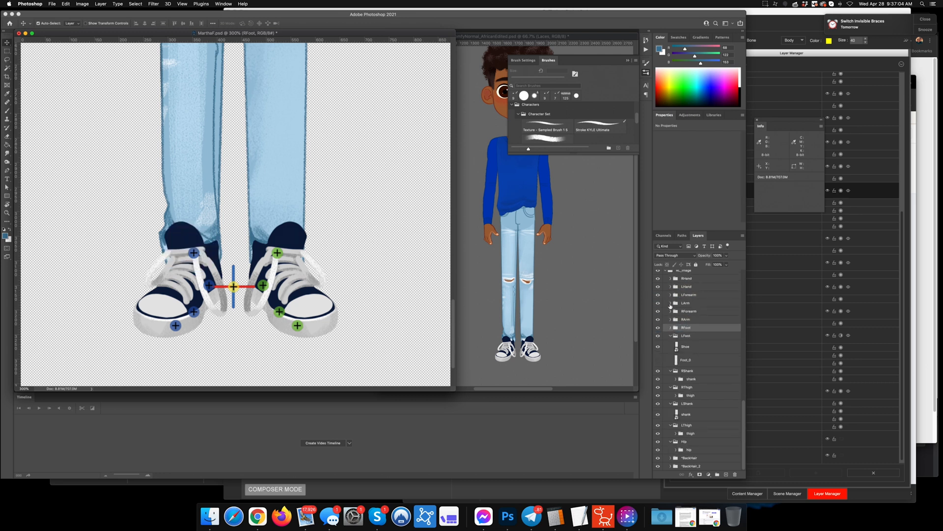
{"action": "left_click", "coordinate": [671, 336]}
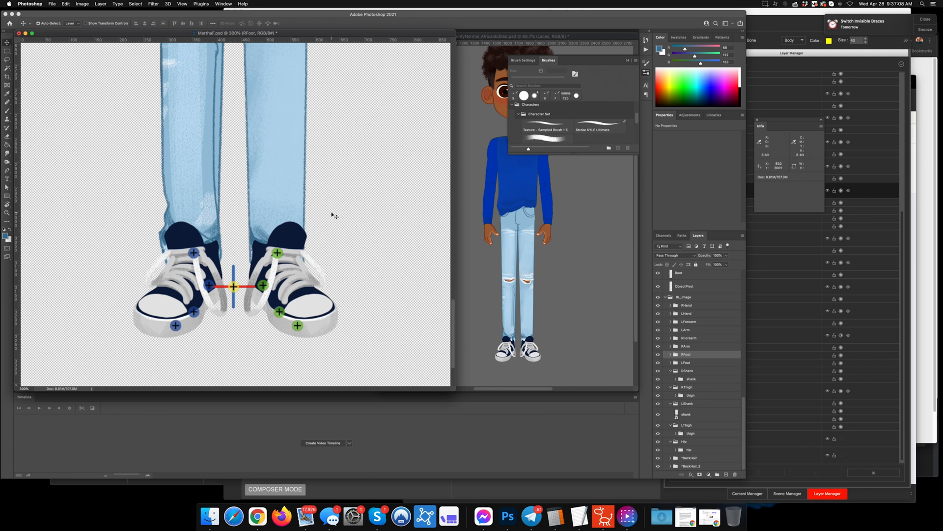
{"action": "key", "text": "super+s"}
Step: Switch to Cartoon Animator and check both shoes on the rigged character
{"action": "left_click", "coordinate": [51, 4]}
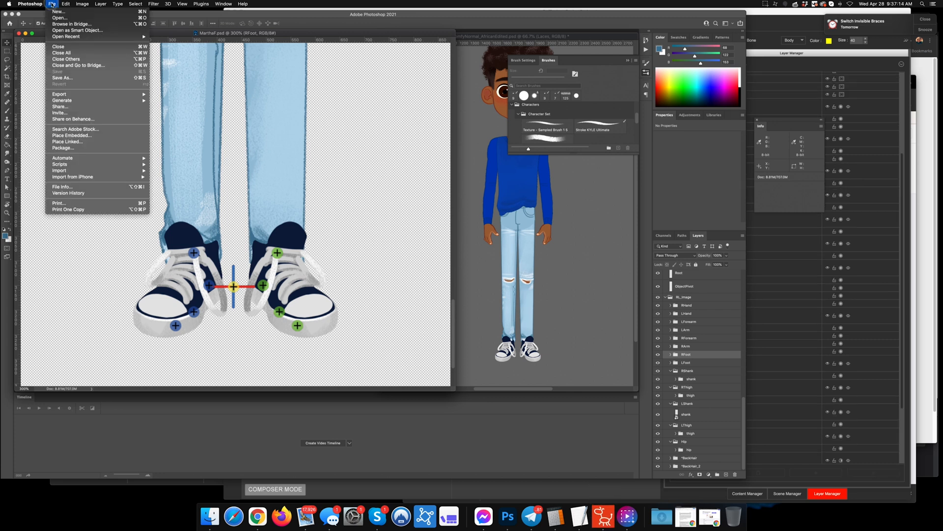
{"action": "left_click", "coordinate": [517, 429]}
{"action": "left_click", "coordinate": [604, 516]}
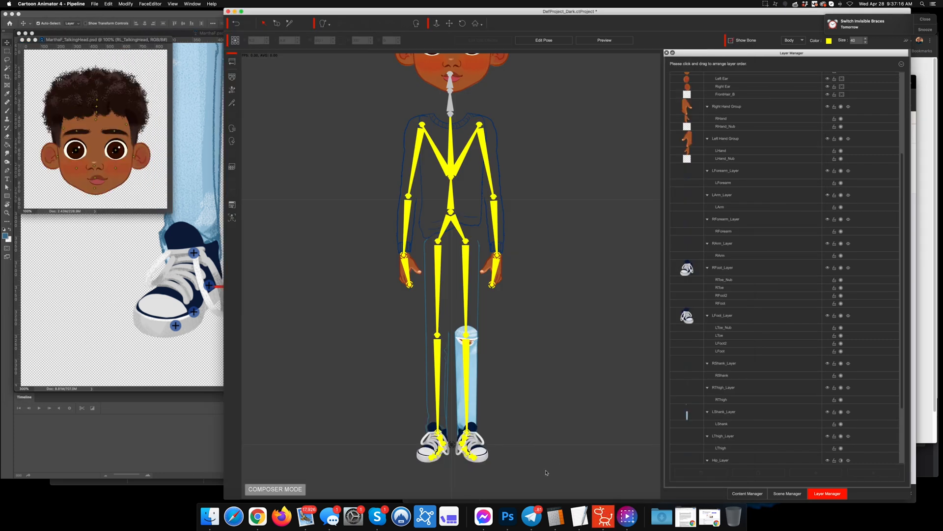
Step: Save the Photoshop document as frontF_comfy.psd in the animation/FamilySet/African/Boy-10-14/Rigged folder with Maximize Compatibility on
{"action": "left_click", "coordinate": [182, 238]}
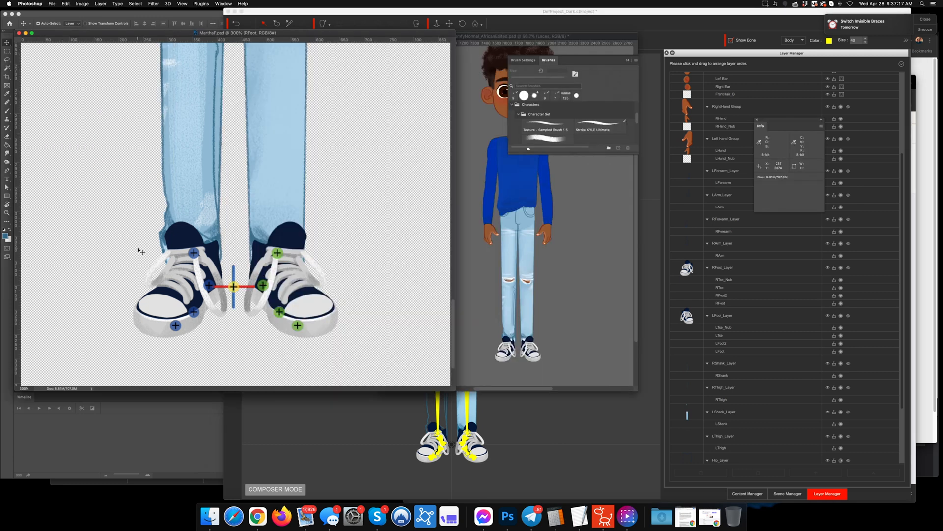
{"action": "left_click", "coordinate": [52, 5]}
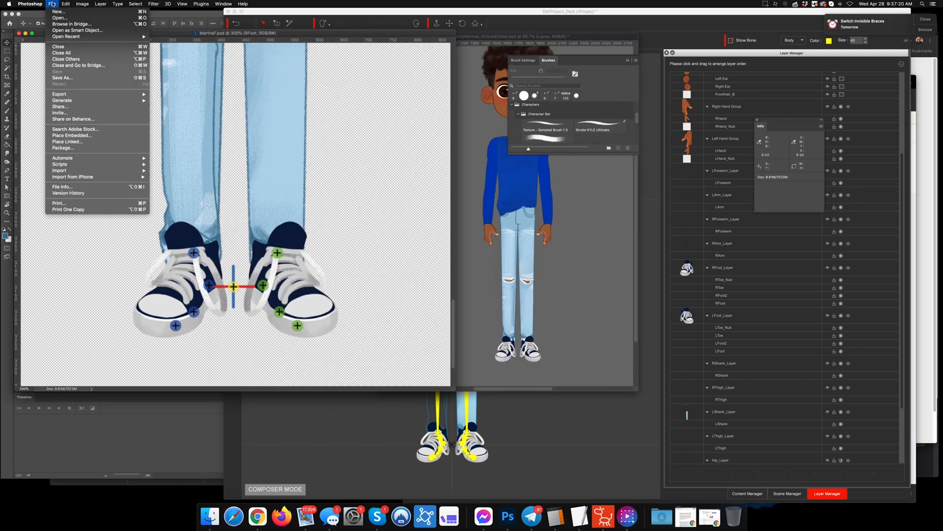
{"action": "left_click", "coordinate": [62, 77]}
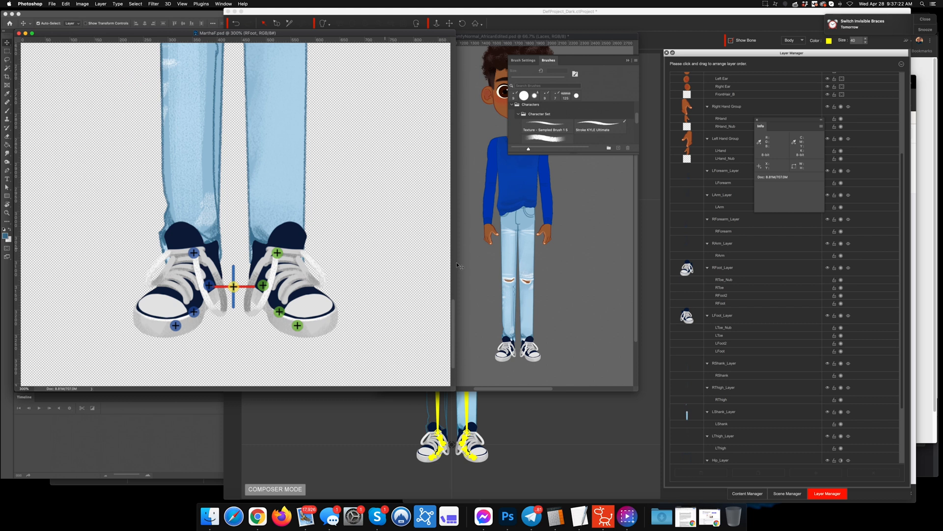
{"action": "left_click", "coordinate": [327, 181]}
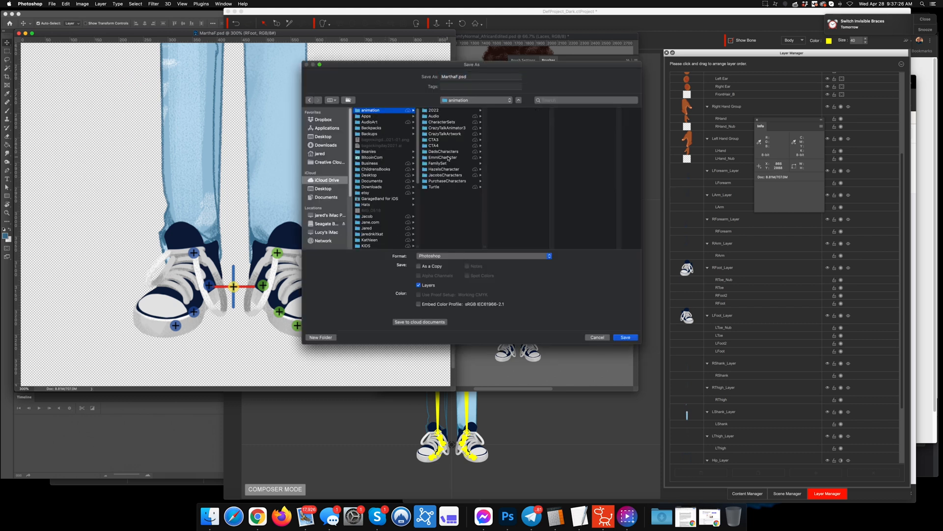
{"action": "left_click", "coordinate": [445, 163]}
{"action": "left_click", "coordinate": [513, 110]}
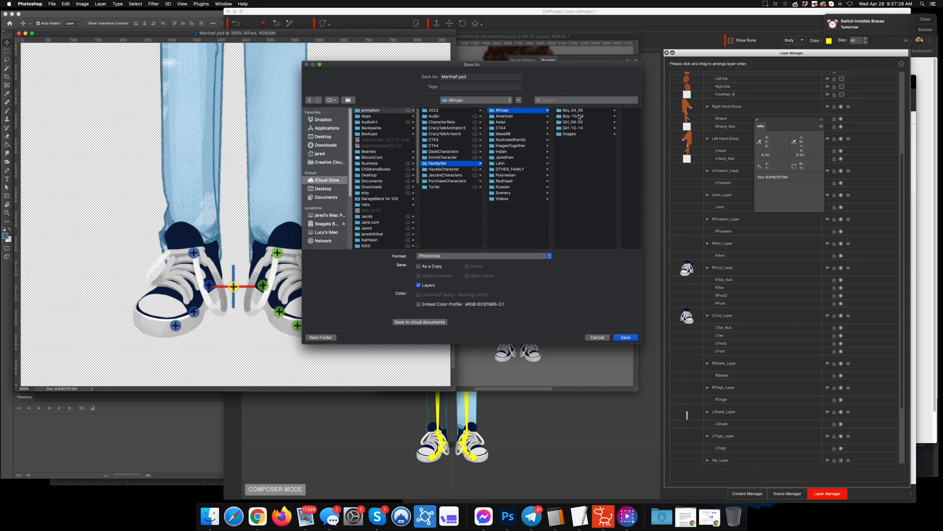
{"action": "left_click", "coordinate": [573, 116]}
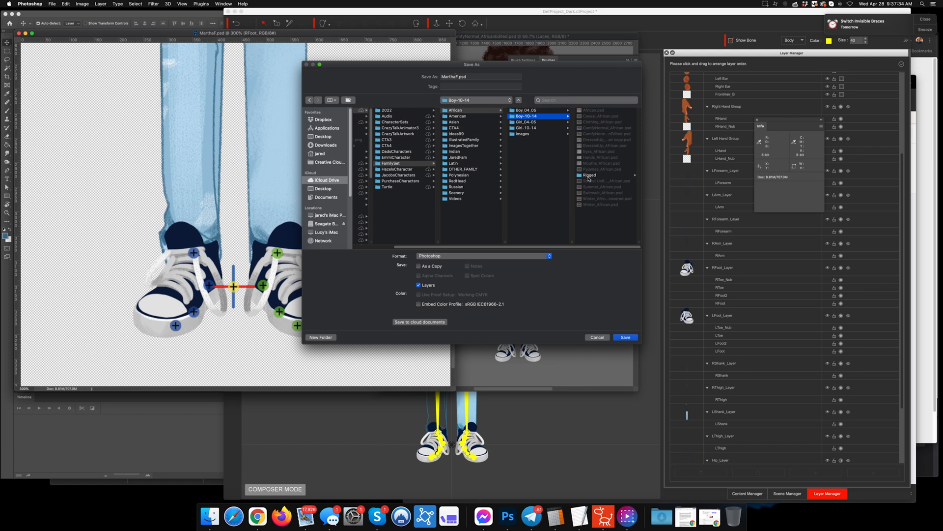
{"action": "left_click", "coordinate": [589, 176]}
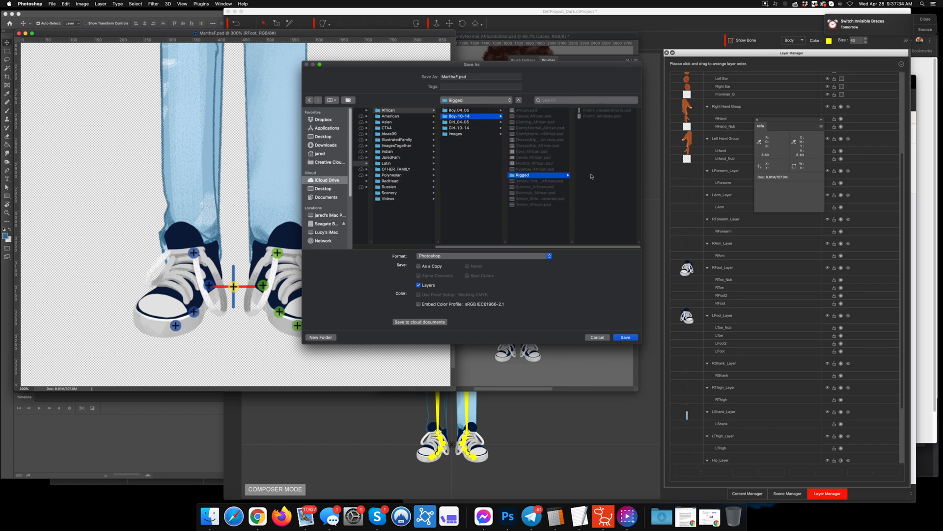
{"action": "double_click", "coordinate": [457, 77]}
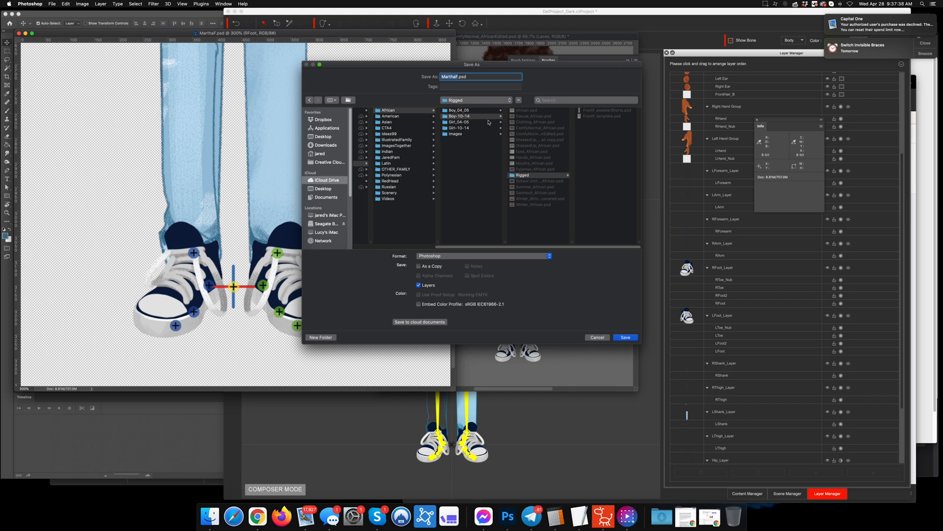
{"action": "type", "text": "frontF_comfy"}
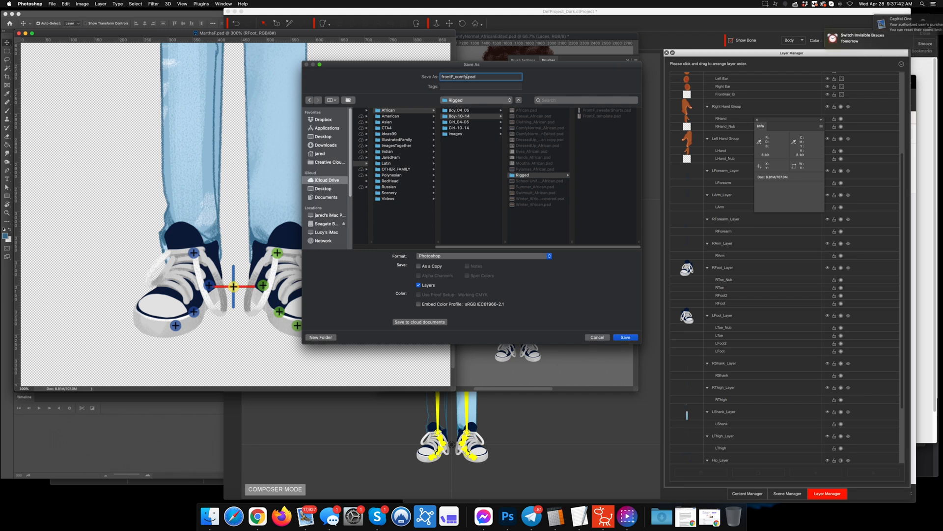
{"action": "key", "text": "Return"}
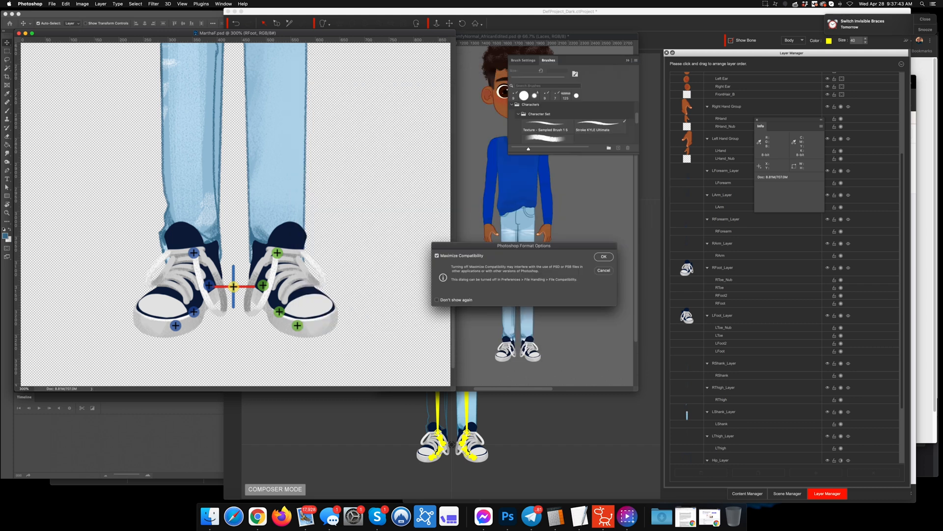
{"action": "left_click", "coordinate": [607, 256]}
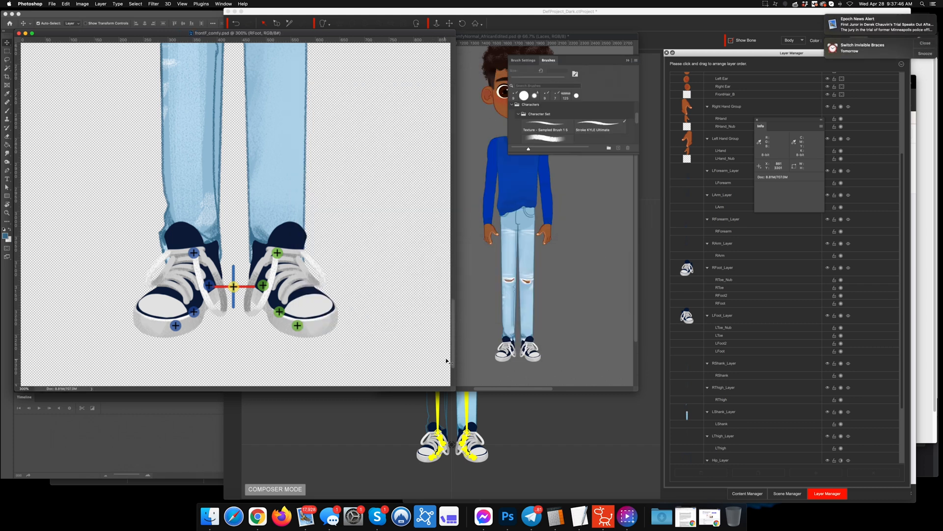
Step: In Photoshop, convert the shank group inside RShank and the thigh group inside RThigh into smart objects
{"action": "left_click", "coordinate": [602, 516]}
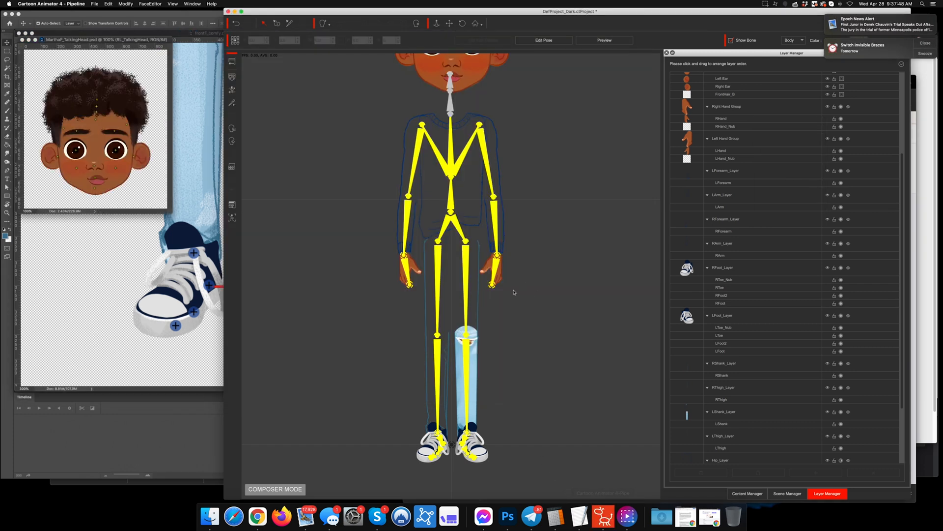
{"action": "left_click", "coordinate": [201, 267]}
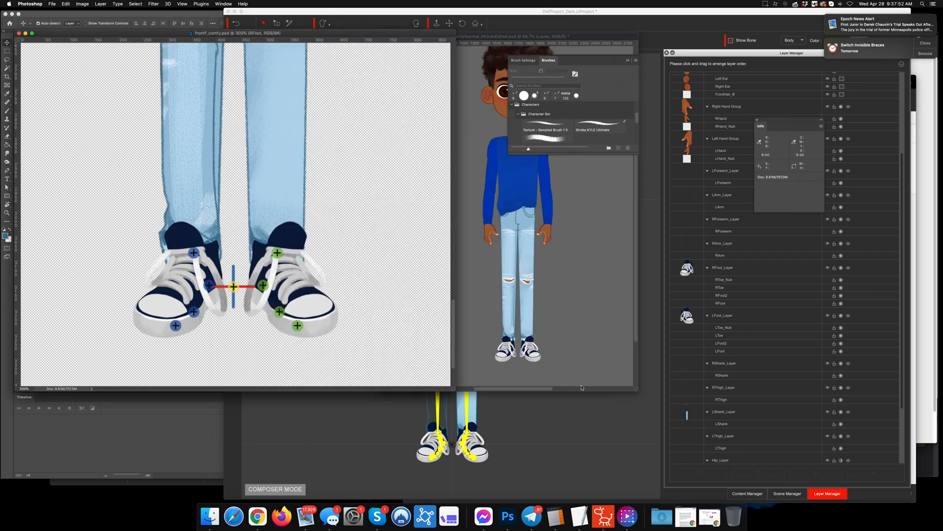
{"action": "left_click", "coordinate": [508, 516]}
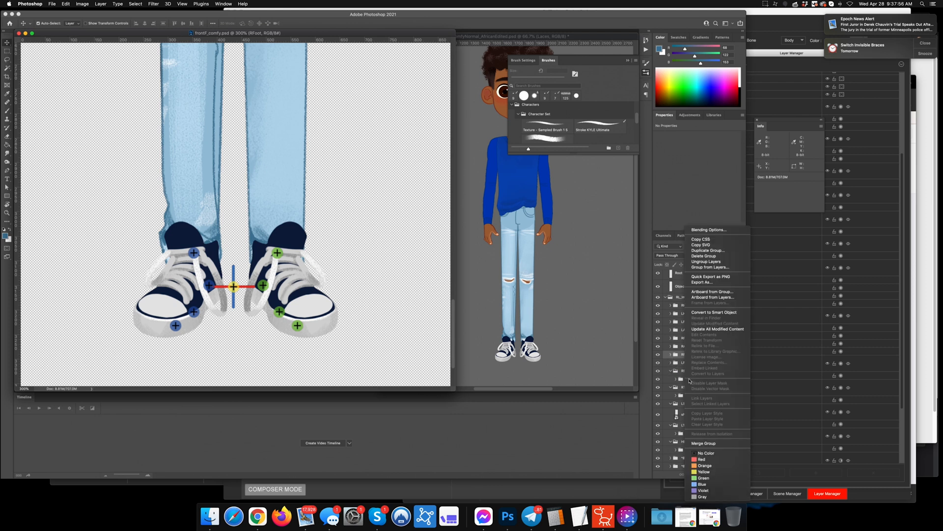
{"action": "left_click", "coordinate": [688, 379]}
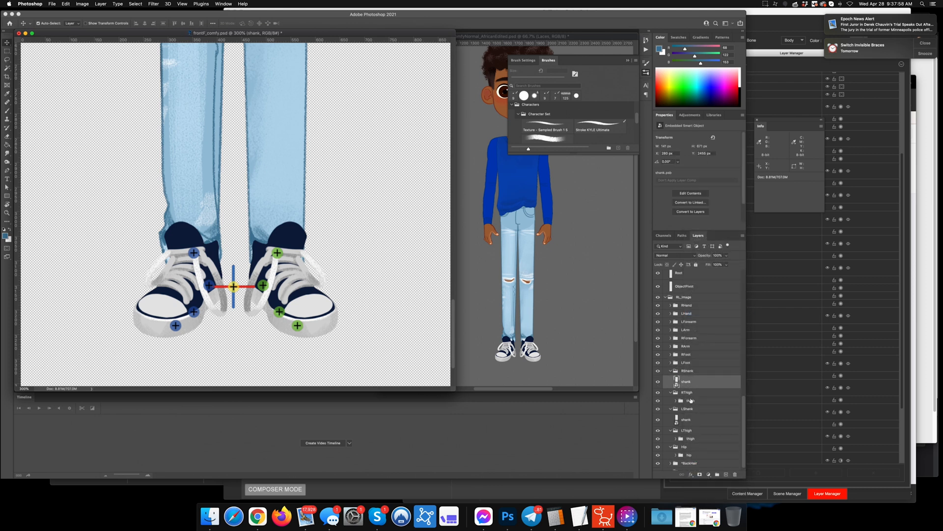
{"action": "right_click", "coordinate": [691, 400]}
{"action": "left_click", "coordinate": [732, 313]}
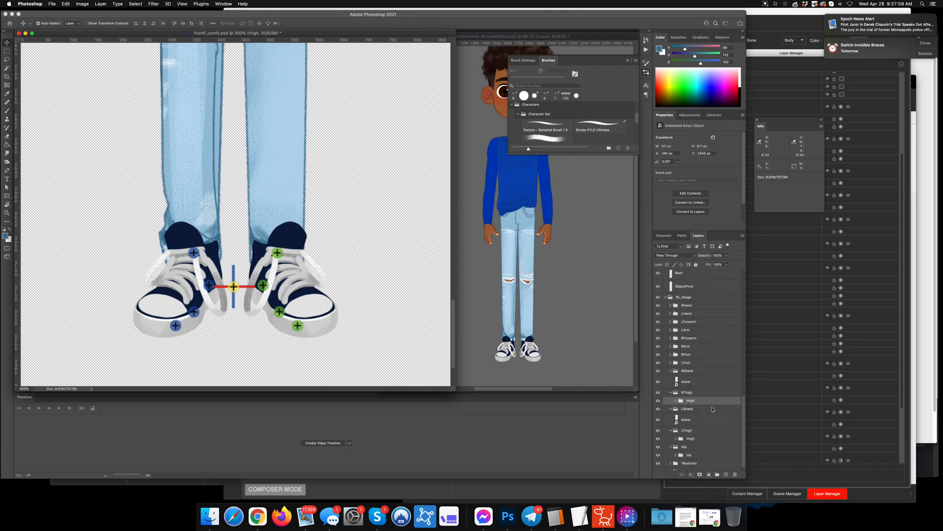
Step: Convert the LShank shank, LThigh thigh and Hip hip contents into smart objects and save the document
{"action": "right_click", "coordinate": [688, 422]}
{"action": "left_click", "coordinate": [728, 272]}
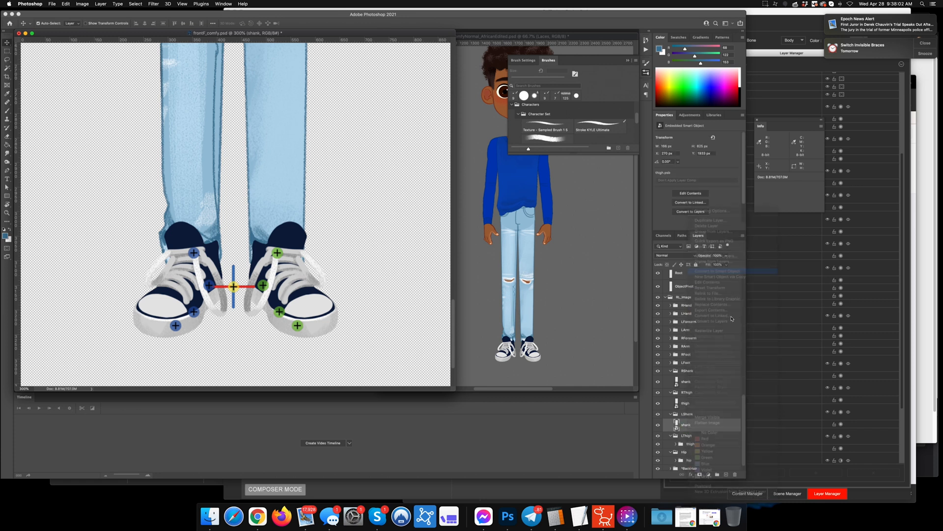
{"action": "right_click", "coordinate": [699, 432]}
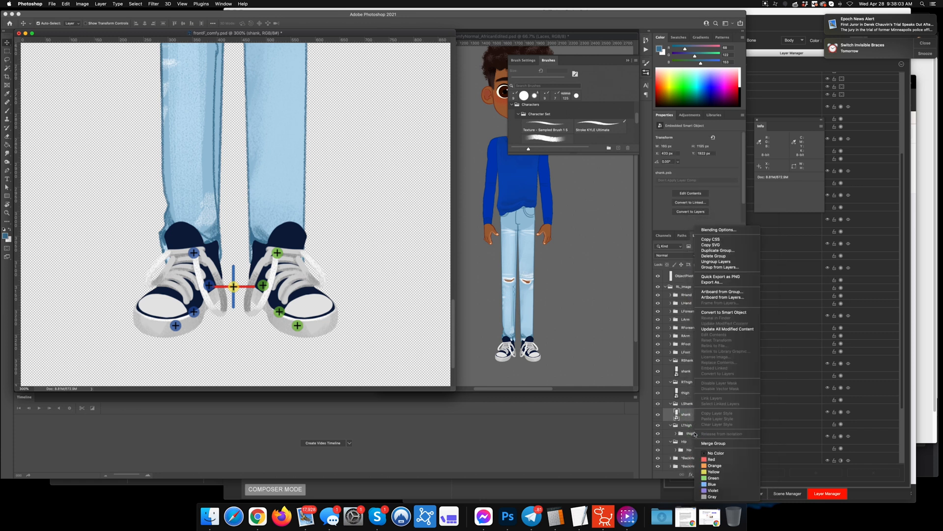
{"action": "left_click", "coordinate": [728, 316]}
{"action": "right_click", "coordinate": [695, 454]}
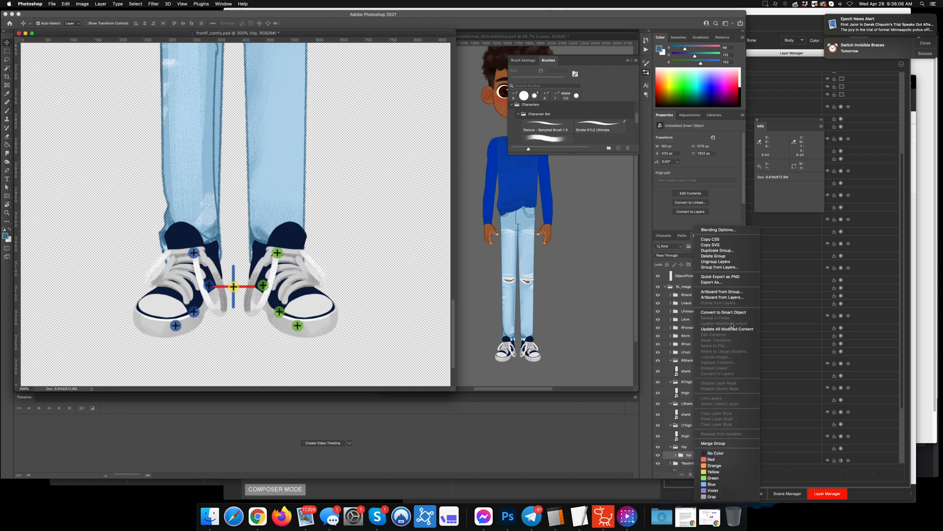
{"action": "left_click", "coordinate": [721, 314]}
{"action": "key", "text": "super+s"}
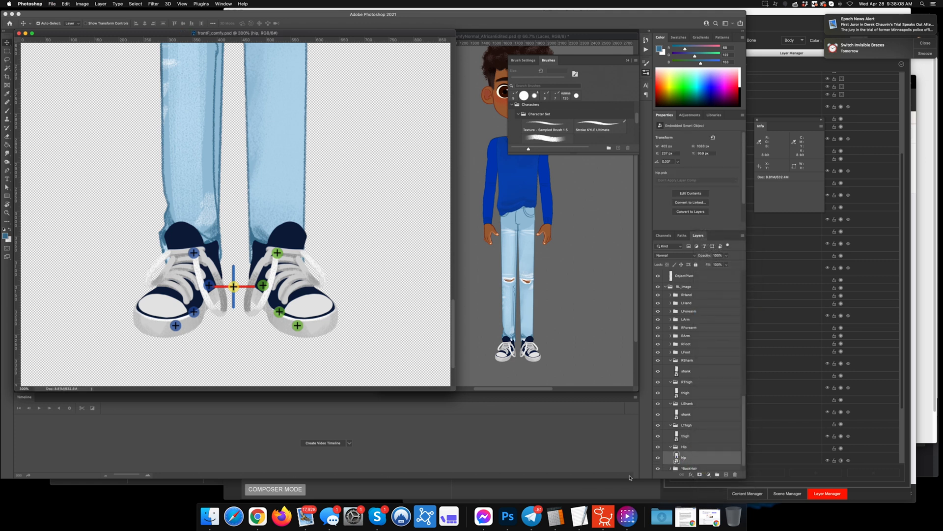
Step: Close the frontF_comfy.psd and MarthaF_TalkingHead.psd documents, keeping the ComfyNormal_AfricanEdited document open
{"action": "key", "text": "super+Tab"}
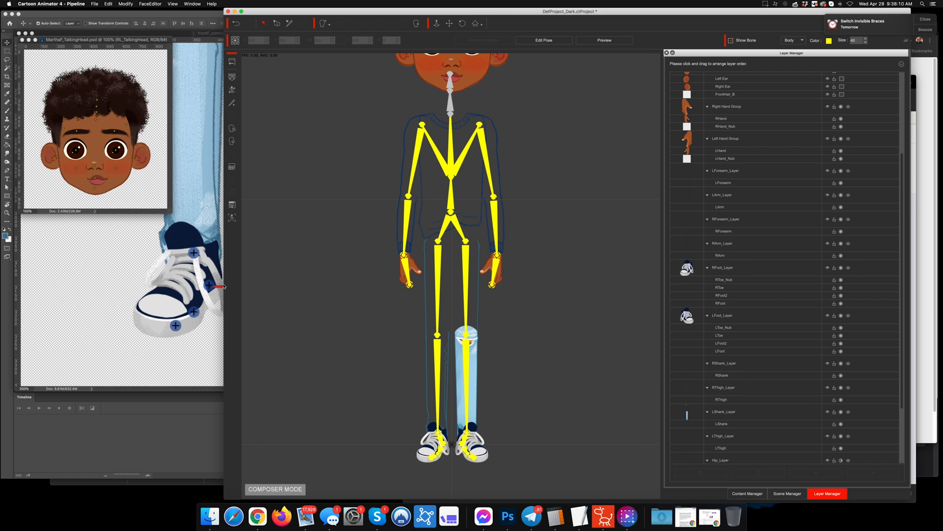
{"action": "left_click", "coordinate": [176, 355]}
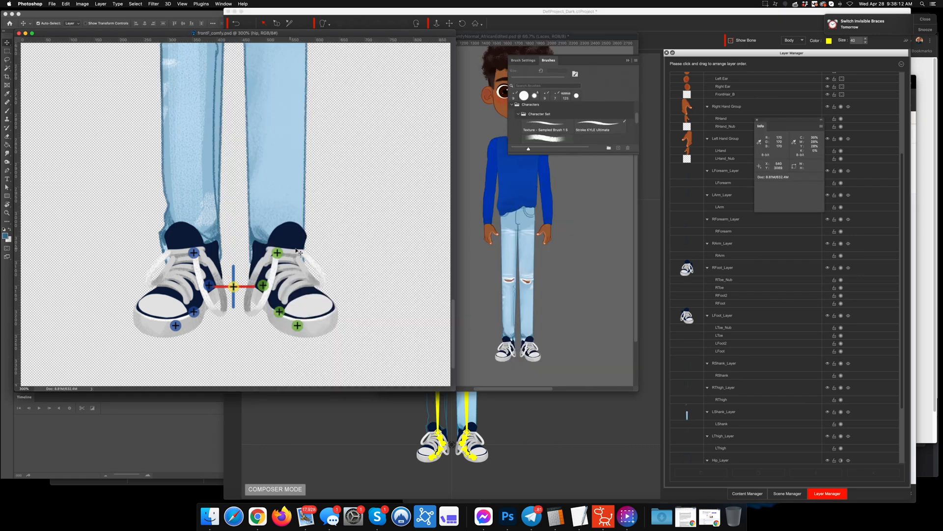
{"action": "key", "text": "super+w"}
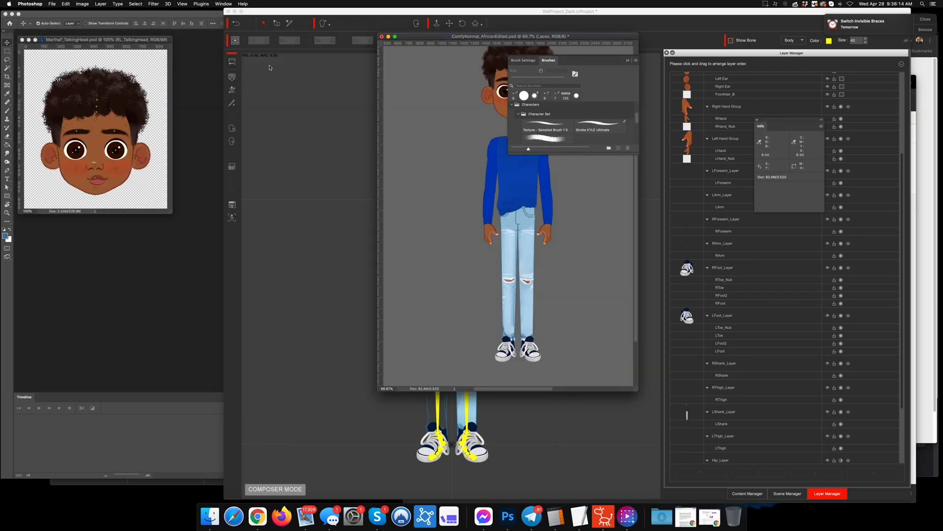
{"action": "key", "text": "super+w"}
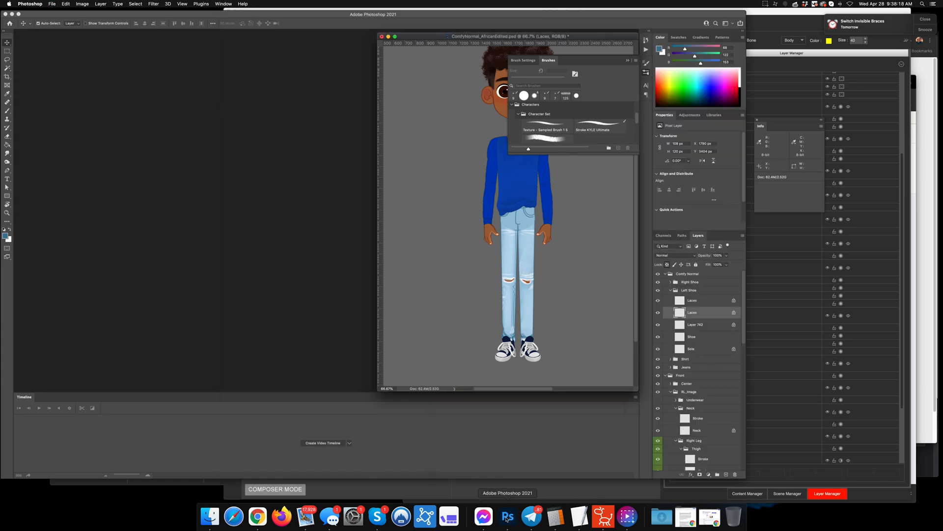
Step: Switch to Cartoon Animator, leave Composer mode for the stage and delete the partly broken character
{"action": "left_click", "coordinate": [603, 516]}
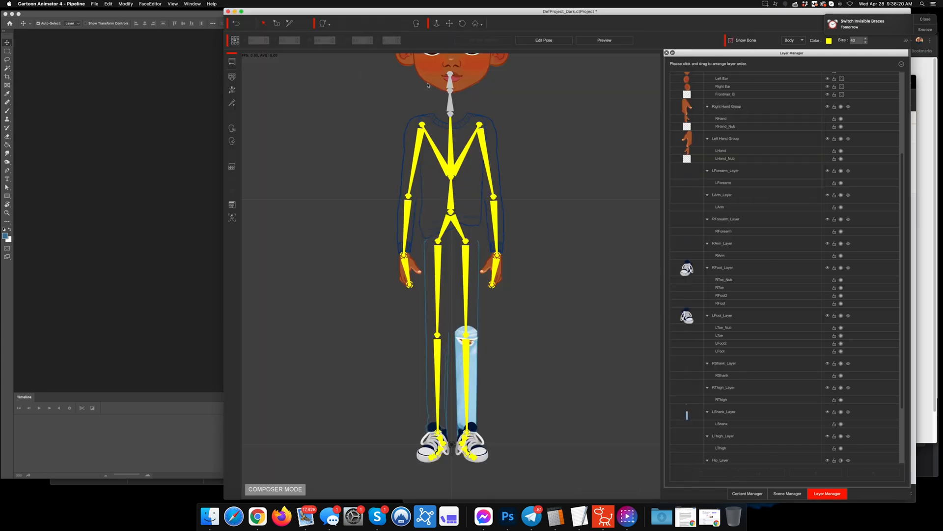
{"action": "left_click", "coordinate": [233, 62]}
{"action": "left_click", "coordinate": [607, 271]}
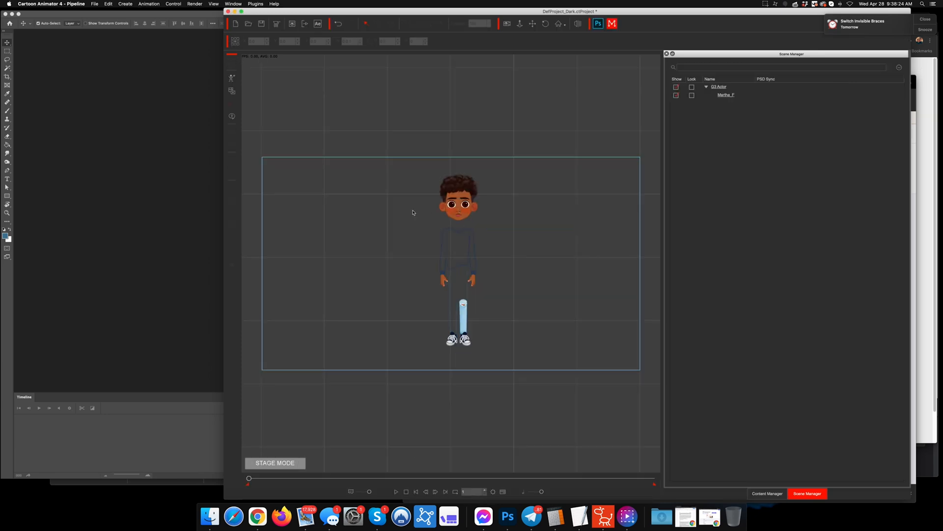
{"action": "left_click", "coordinate": [461, 206]}
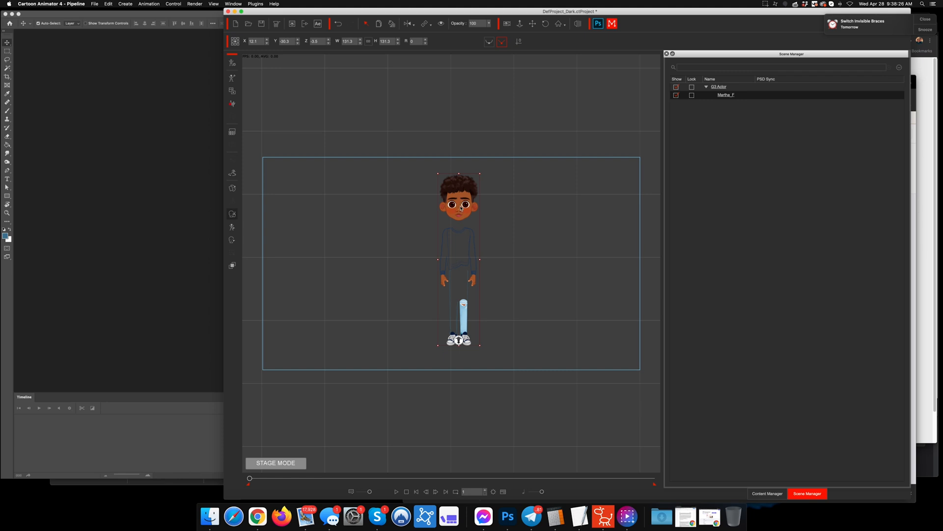
{"action": "key", "text": "Delete"}
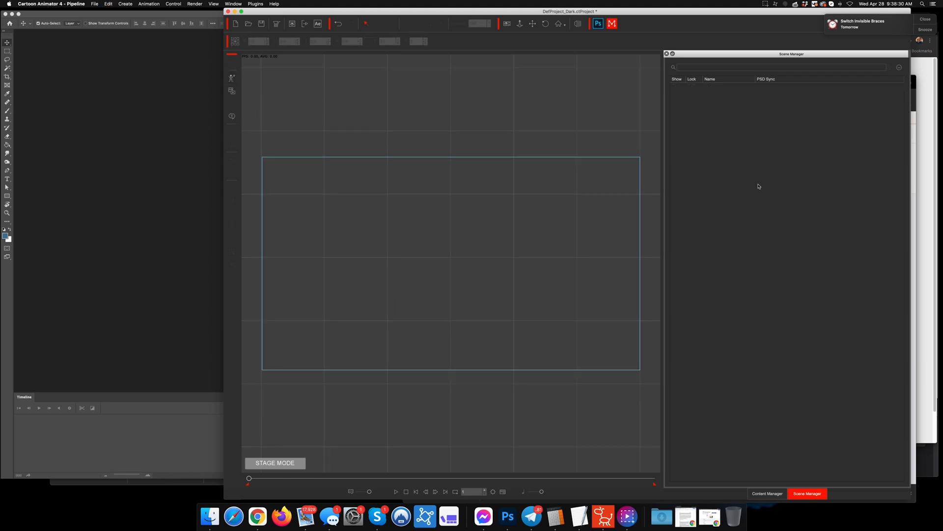
Step: Add the custom frontF_template actor from African/Boy_10-14 to the stage and move it closer to the centre
{"action": "left_click", "coordinate": [768, 493]}
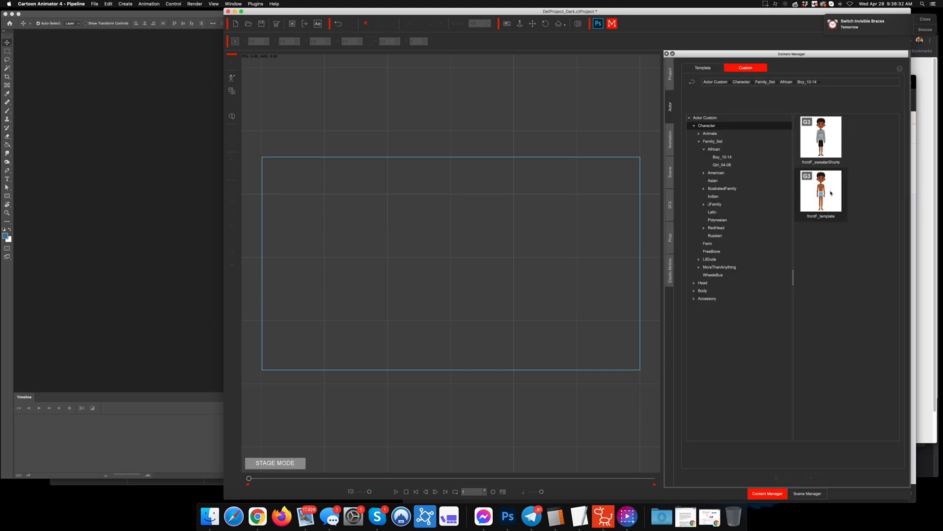
{"action": "left_click_drag", "start_coordinate": [831, 195], "coordinate": [402, 290]}
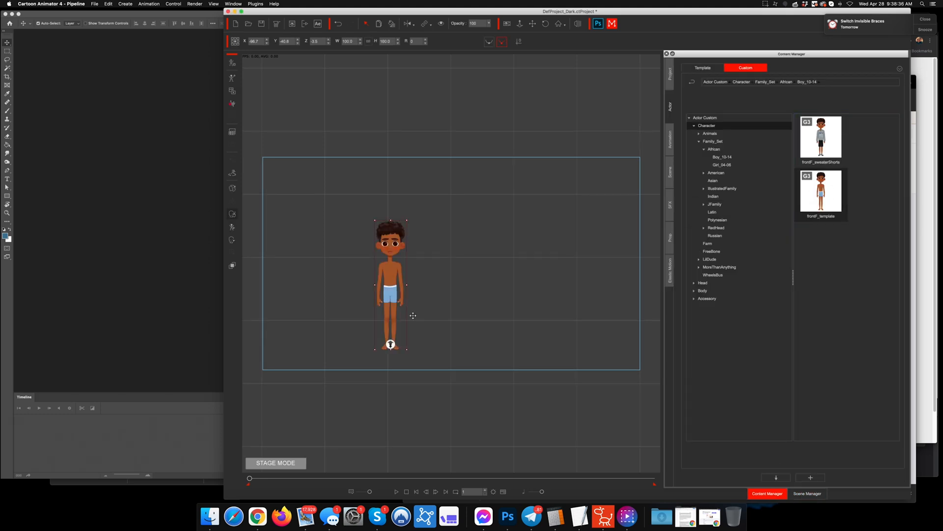
{"action": "left_click_drag", "start_coordinate": [380, 279], "coordinate": [404, 269]}
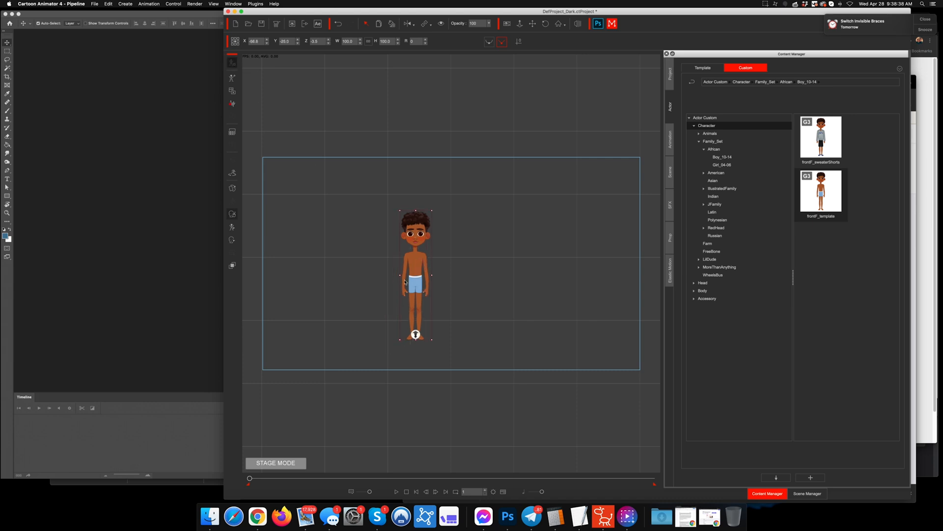
Step: Open the template character in Composer mode and launch it as a PSD with head and body in one file
{"action": "key", "text": "ctrl+e"}
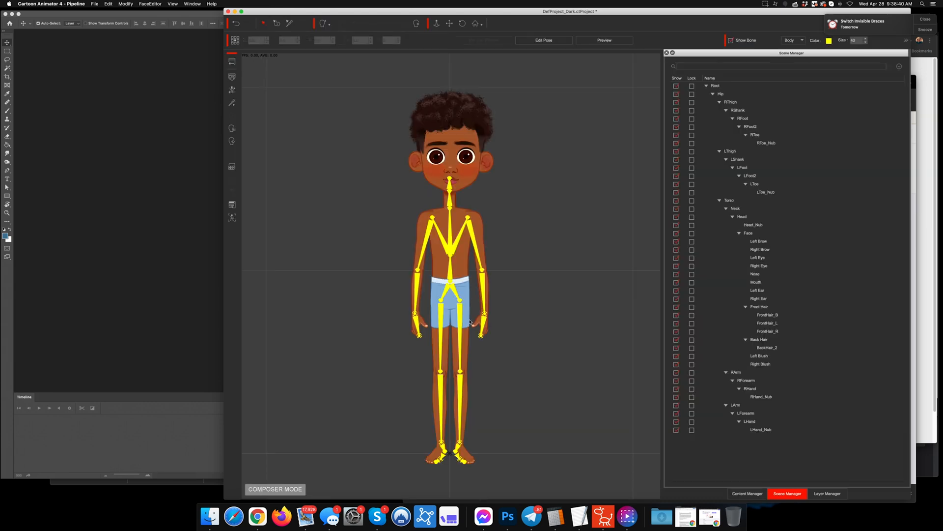
{"action": "left_click", "coordinate": [232, 204]}
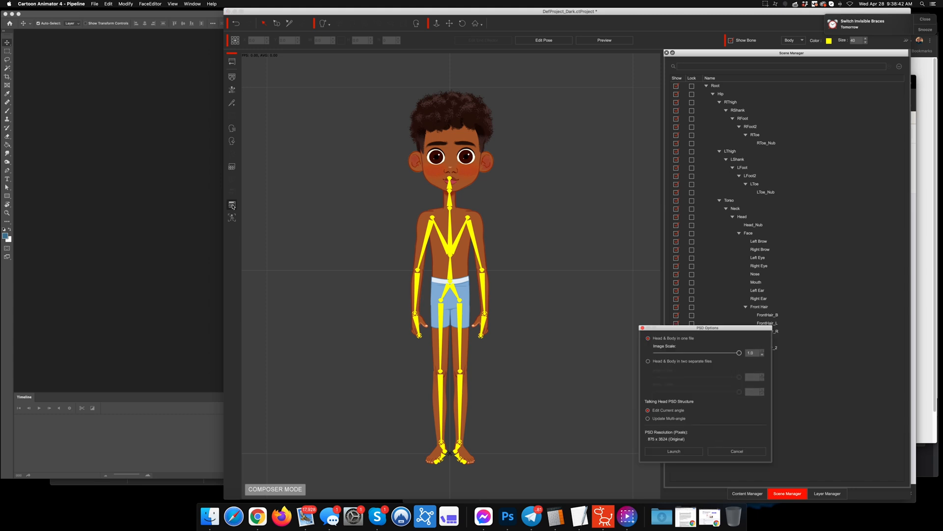
{"action": "left_click", "coordinate": [685, 452]}
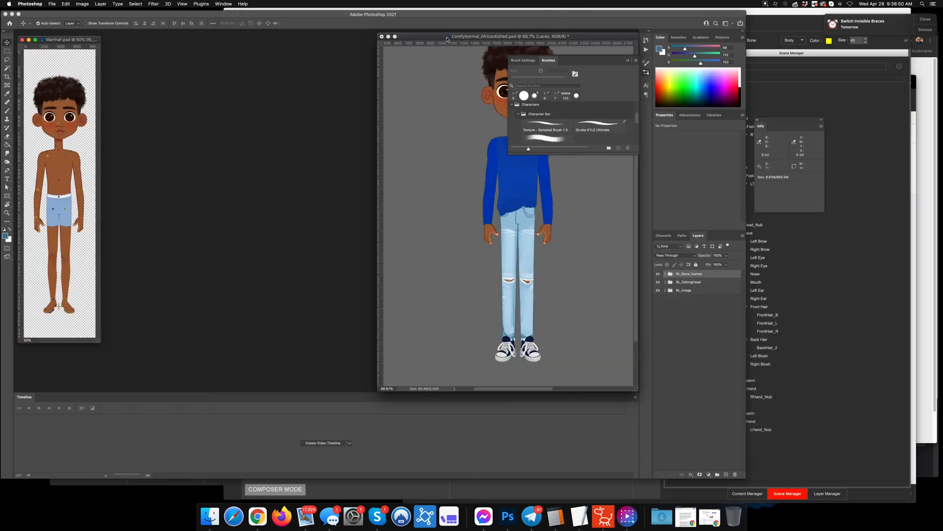
Step: Switch to Finder and open the Rigged folder that holds the front-view character PSD files
{"action": "left_click", "coordinate": [210, 516]}
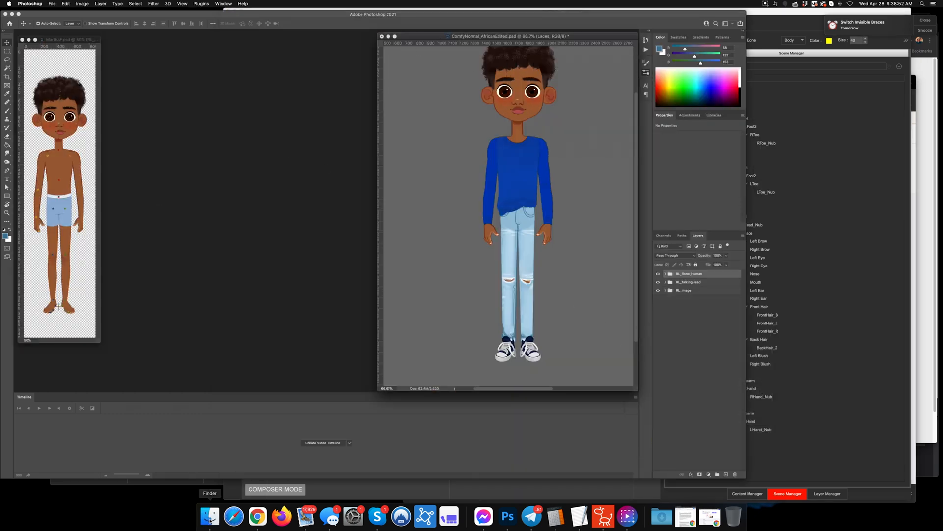
{"action": "double_click", "coordinate": [874, 187]}
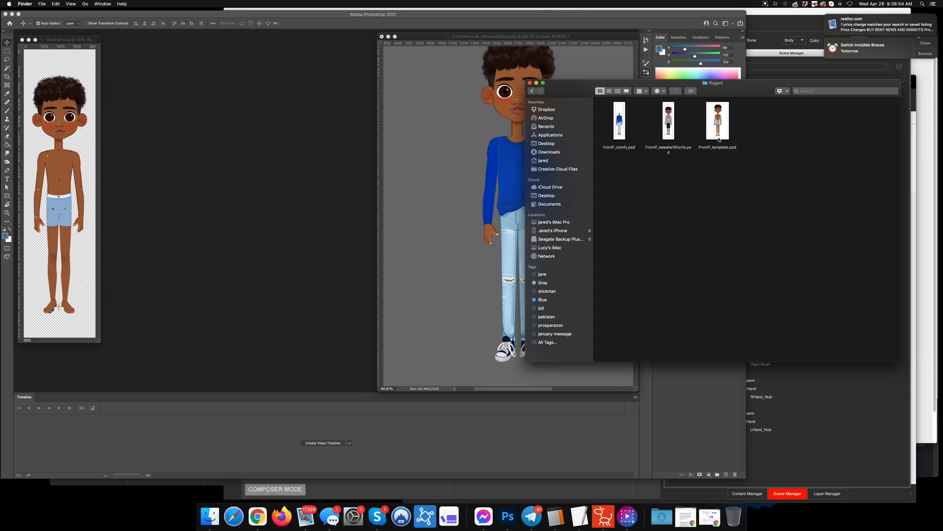
{"action": "double_click", "coordinate": [717, 121]}
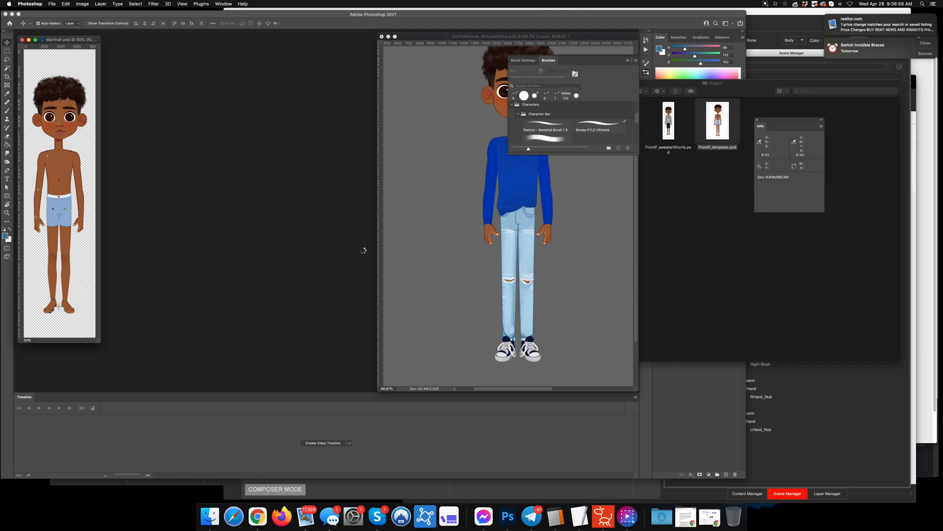
{"action": "left_click_drag", "start_coordinate": [216, 34], "coordinate": [442, 53]}
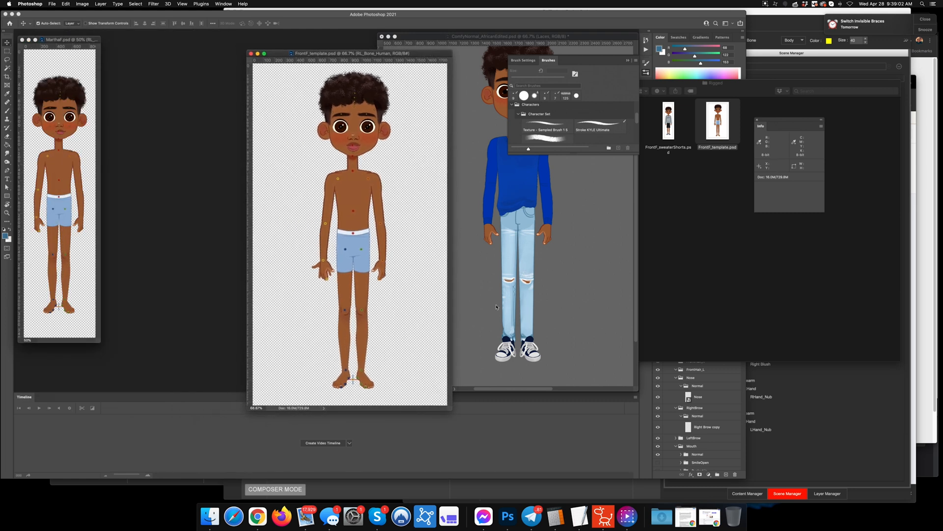
{"action": "key", "text": "super+w"}
Step: Open frontF_comfy.psd from the Rigged folder in Photoshop and move its window clear of the MarthaF.psd document
{"action": "left_click", "coordinate": [701, 242]}
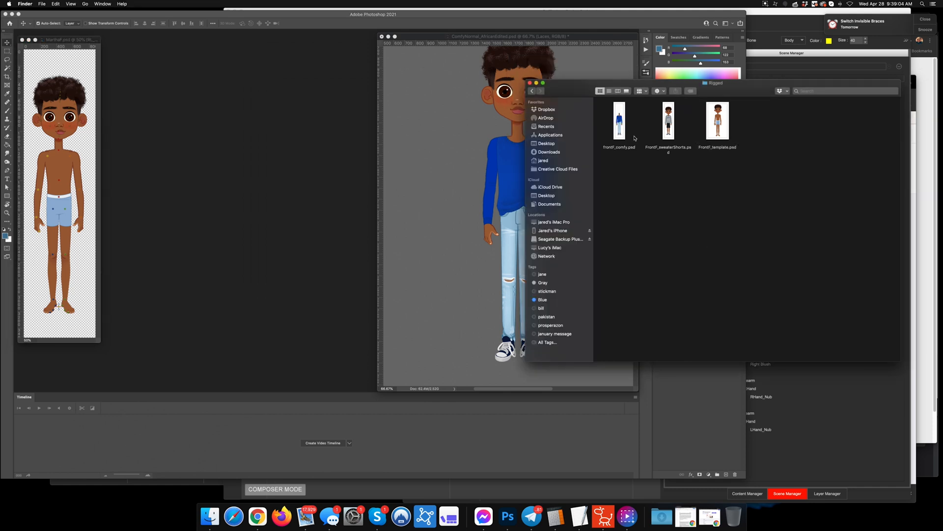
{"action": "double_click", "coordinate": [620, 130]}
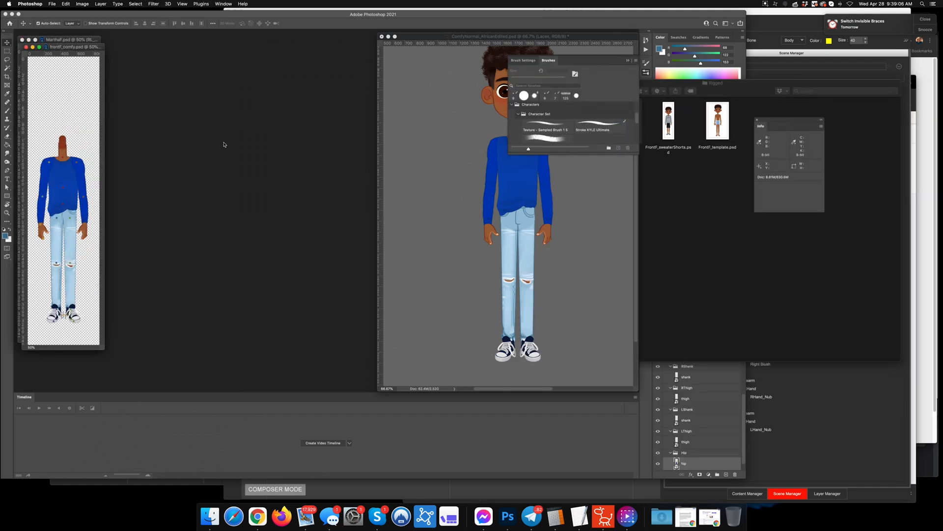
{"action": "left_click_drag", "start_coordinate": [79, 47], "coordinate": [223, 44]}
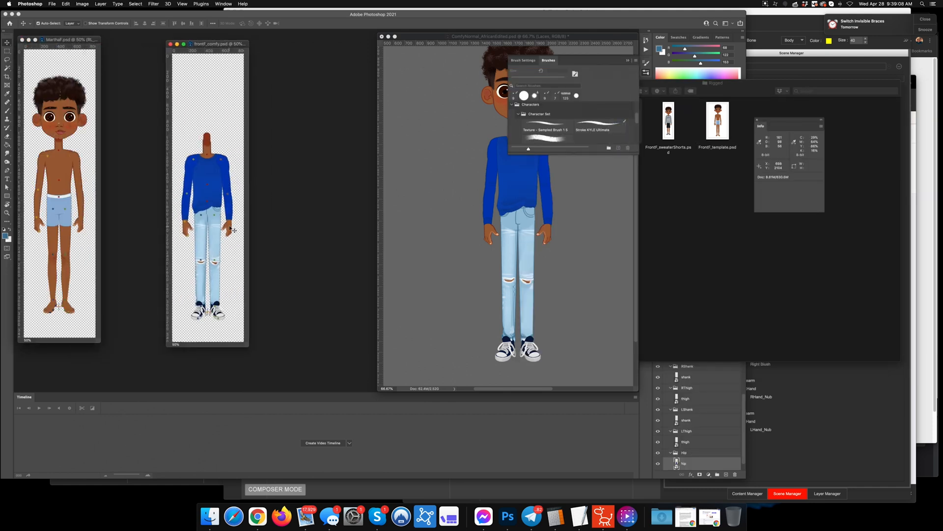
Step: Close the ComfyNormal_AfricanEdited document and place the MarthaF.psd and frontF_comfy.psd windows side by side
{"action": "left_click", "coordinate": [511, 514]}
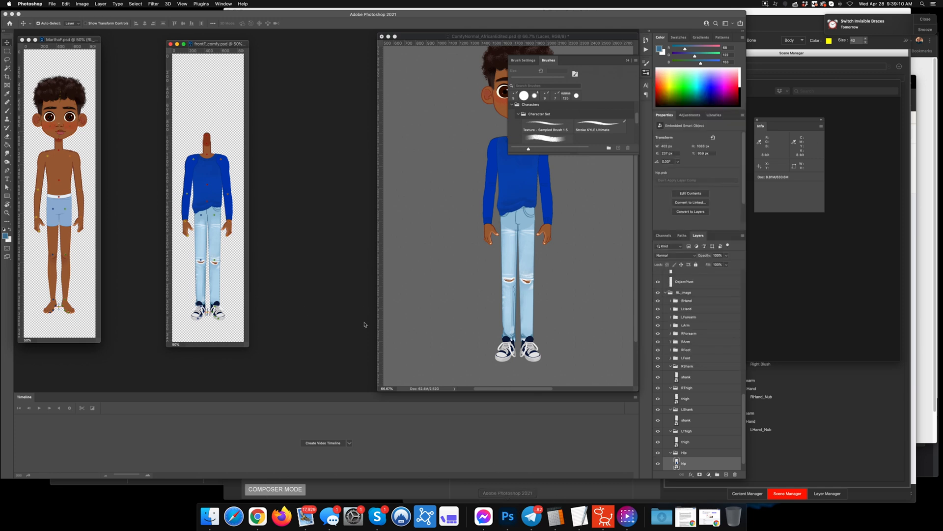
{"action": "left_click", "coordinate": [382, 36]}
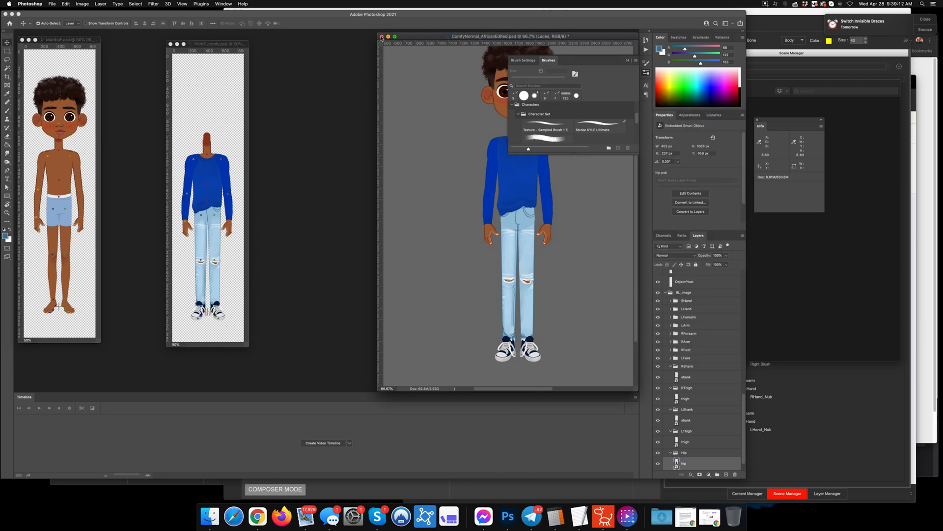
{"action": "left_click", "coordinate": [449, 160]}
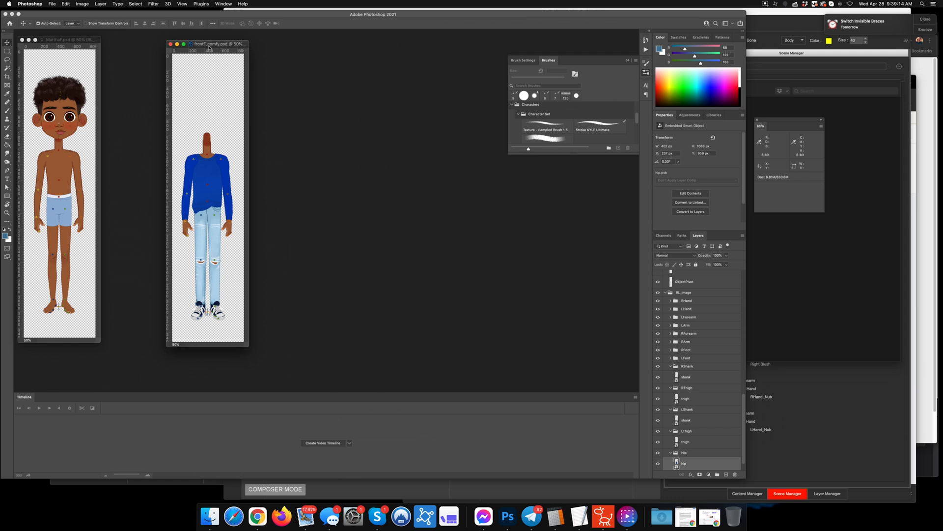
{"action": "left_click_drag", "start_coordinate": [209, 48], "coordinate": [322, 56]}
{"action": "left_click_drag", "start_coordinate": [85, 41], "coordinate": [254, 55]}
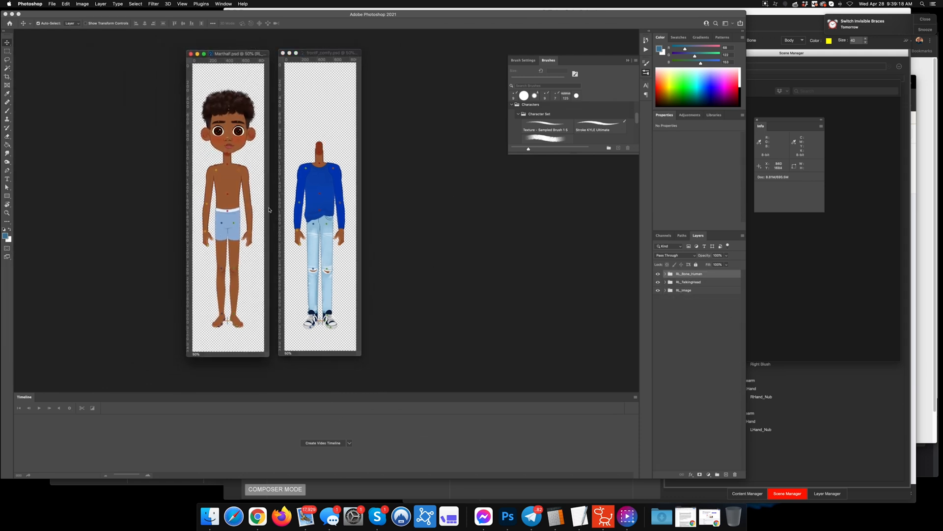
Step: Collapse the RL_Bone_Human and RL_Image groups in frontF_comfy.psd and copy both into the MarthaF.psd document
{"action": "left_click", "coordinate": [332, 130]}
{"action": "scroll", "coordinate": [681, 290], "scroll_direction": "up", "scroll_amount": 10}
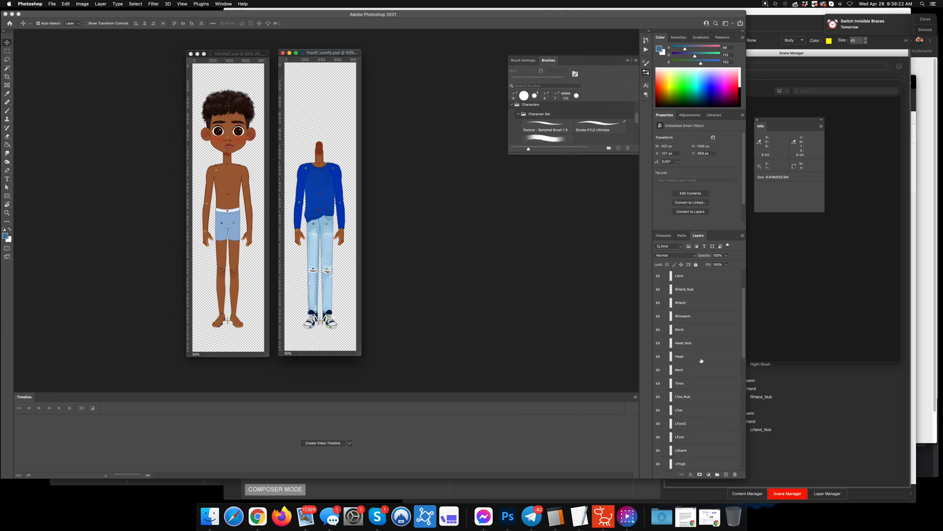
{"action": "left_click", "coordinate": [666, 274]}
{"action": "left_click", "coordinate": [667, 283]}
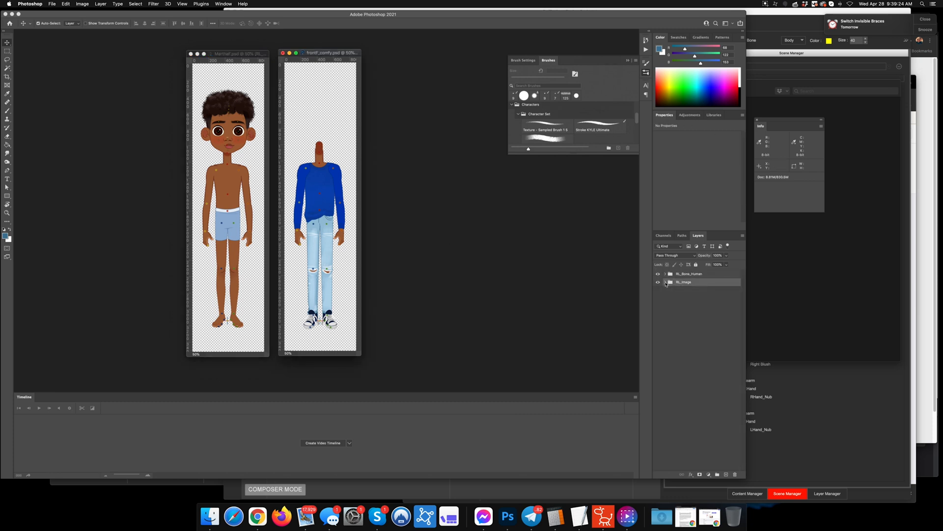
{"action": "left_click", "coordinate": [689, 274], "text": "shift"}
{"action": "left_click_drag", "start_coordinate": [686, 281], "coordinate": [242, 318]}
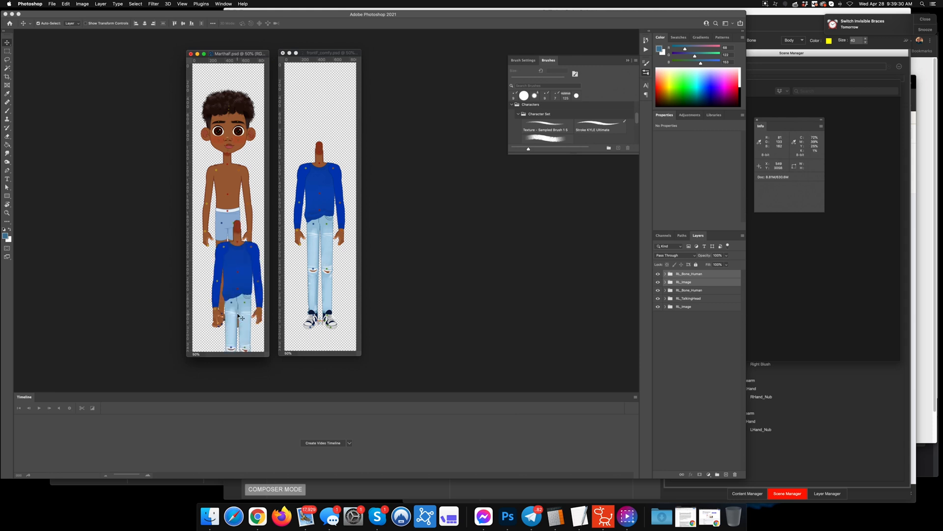
Step: Transform the copied groups to move the clothed body exactly over the template body in MarthaF.psd
{"action": "key", "text": "ctrl+t"}
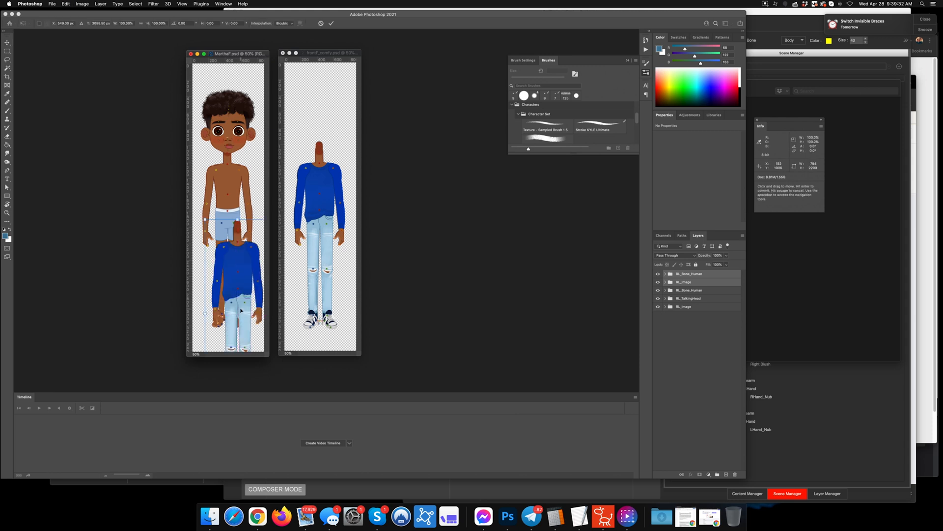
{"action": "left_click_drag", "start_coordinate": [227, 263], "coordinate": [233, 241]}
{"action": "key", "text": "shift+Right"}
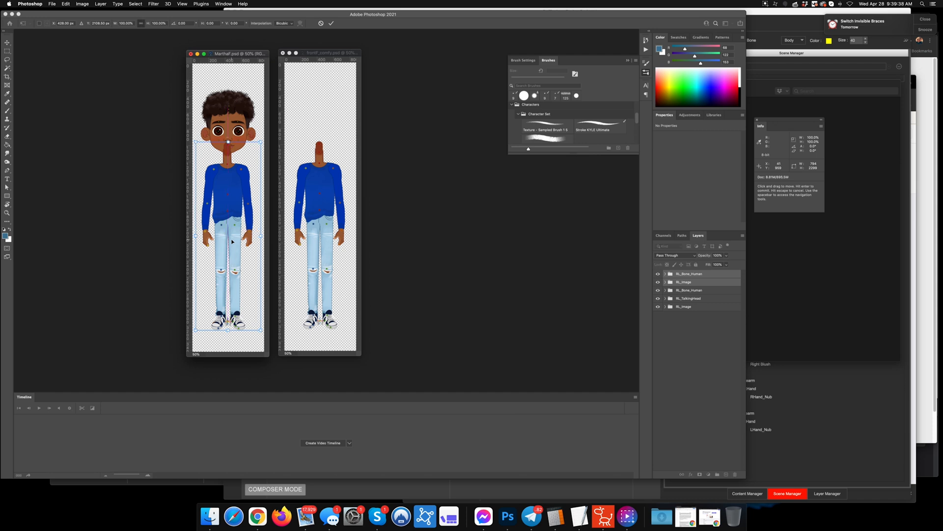
{"action": "key", "text": "shift+Left"}
{"action": "key", "text": "Left"}
{"action": "key", "text": "Left"}
{"action": "key", "text": "Left"}
{"action": "key", "text": "Left"}
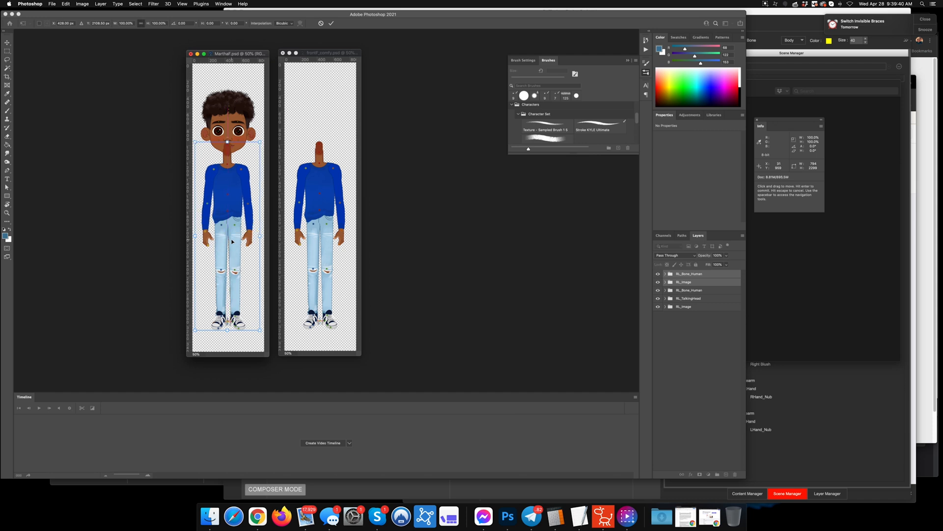
{"action": "key", "text": "Right"}
{"action": "key", "text": "Right"}
{"action": "key", "text": "Right"}
{"action": "key", "text": "Right"}
{"action": "key", "text": "Return"}
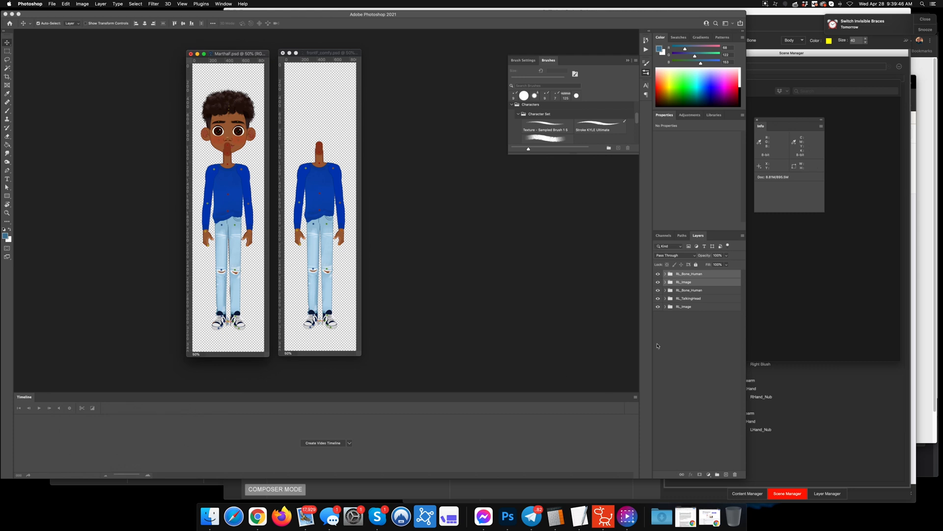
Step: Order the new RL_Bone_Human, RL_TalkingHead and new RL_Image groups on top and delete the template's original RL_Bone_Human and RL_Image groups
{"action": "left_click_drag", "start_coordinate": [691, 290], "coordinate": [690, 282]}
{"action": "double_click", "coordinate": [689, 298]}
{"action": "left_click", "coordinate": [689, 308], "text": "shift"}
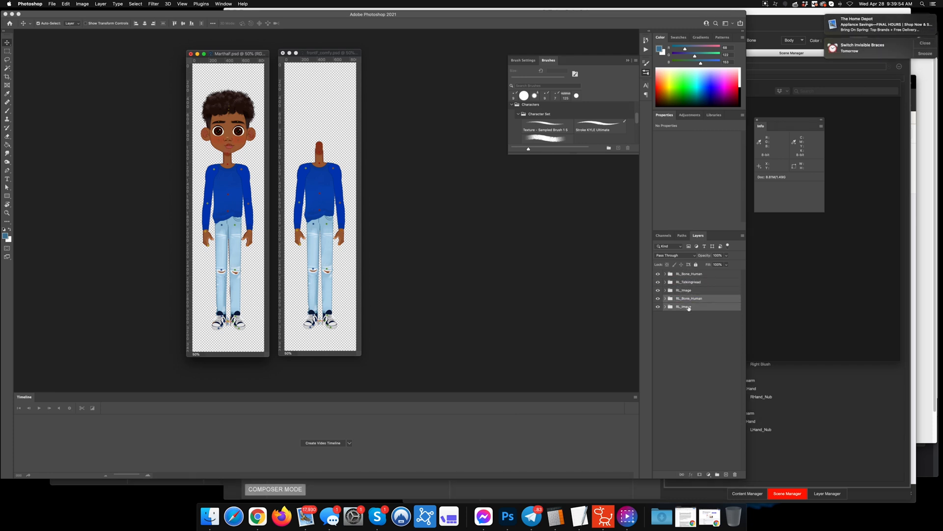
{"action": "key", "text": "Delete"}
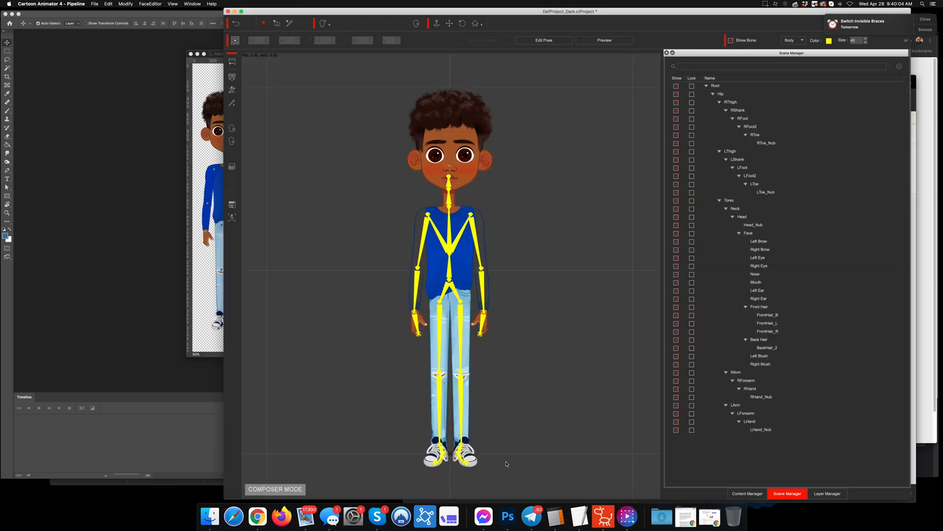
Step: In MarthaF.psd, convert the Right Sleeve groups inside the LArm and RArm groups of RL_Image to smart objects
{"action": "left_click", "coordinate": [509, 516]}
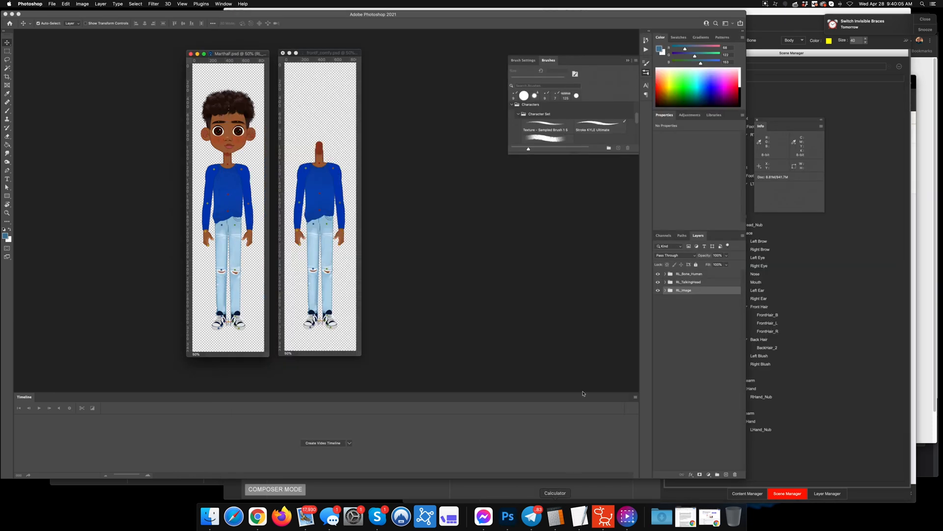
{"action": "left_click", "coordinate": [666, 290]}
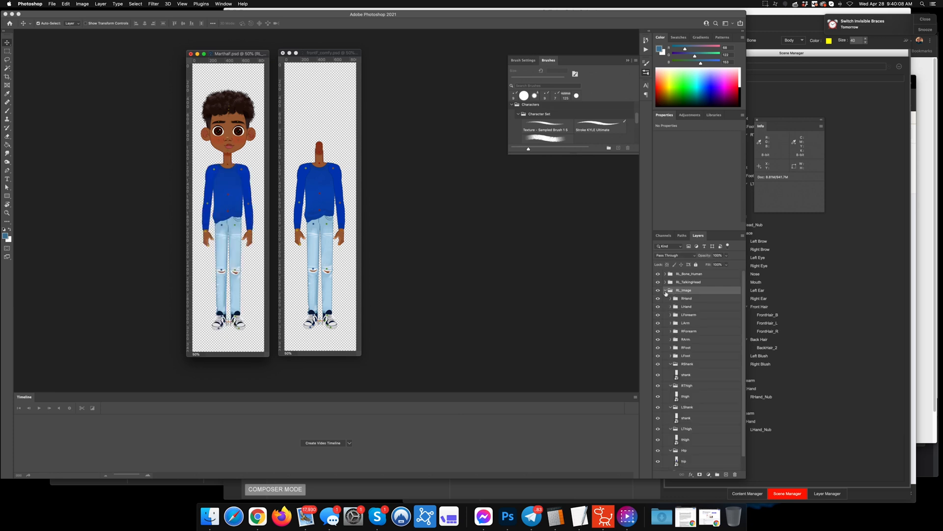
{"action": "left_click", "coordinate": [670, 339]}
{"action": "left_click", "coordinate": [671, 323]}
{"action": "right_click", "coordinate": [698, 331]}
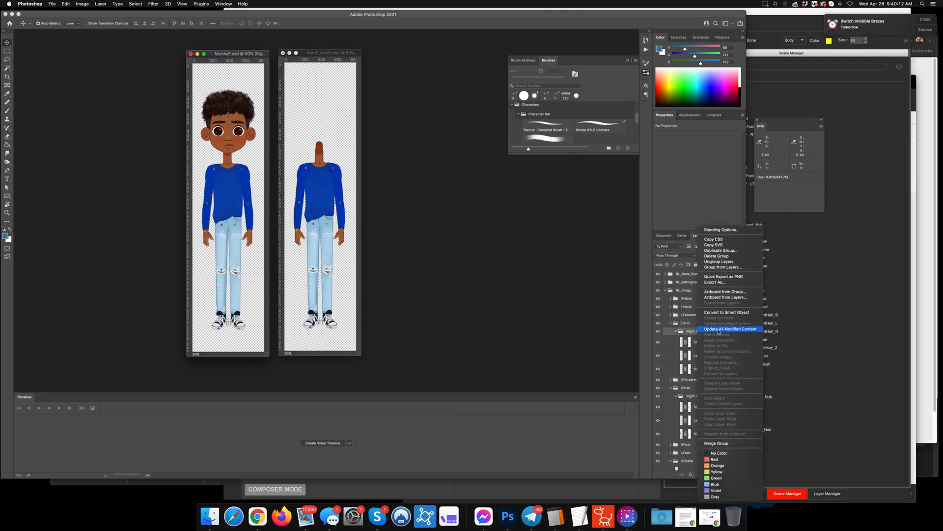
{"action": "left_click", "coordinate": [731, 313]}
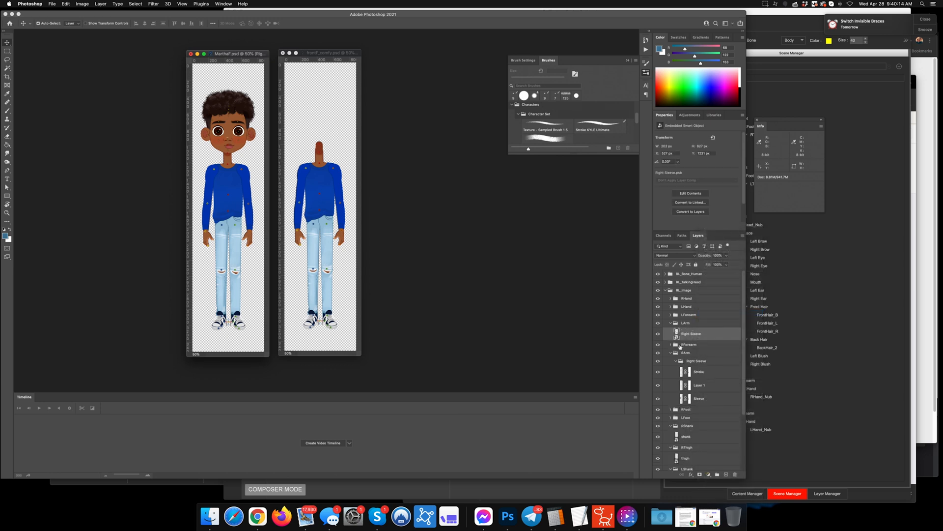
{"action": "right_click", "coordinate": [691, 361]}
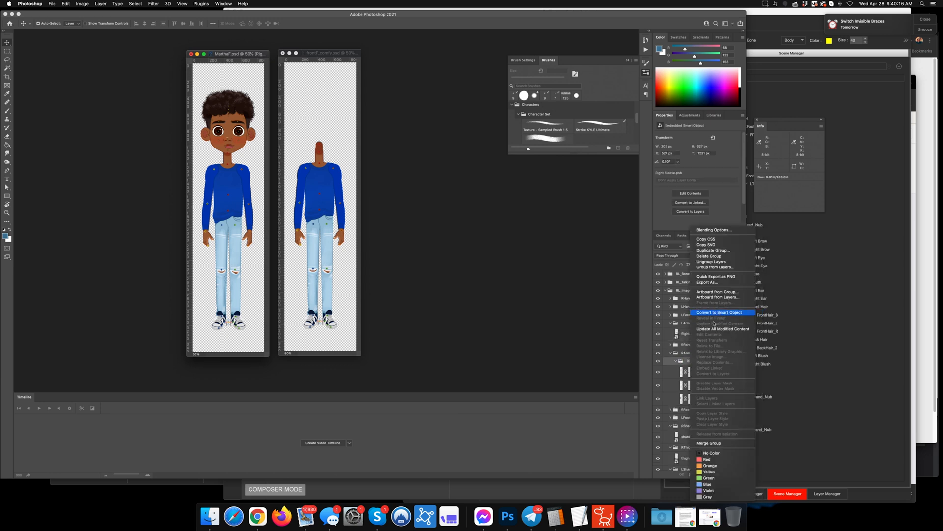
{"action": "left_click", "coordinate": [721, 313]}
Step: Convert the Right Sleeve copy groups inside the RForearm and LForearm groups to smart objects
{"action": "left_click", "coordinate": [671, 345]}
{"action": "right_click", "coordinate": [695, 353]}
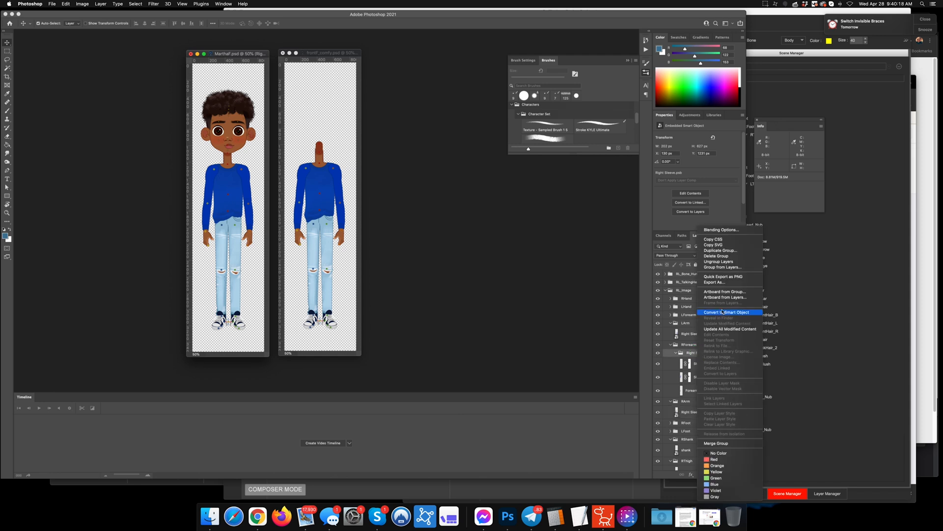
{"action": "left_click", "coordinate": [727, 313]}
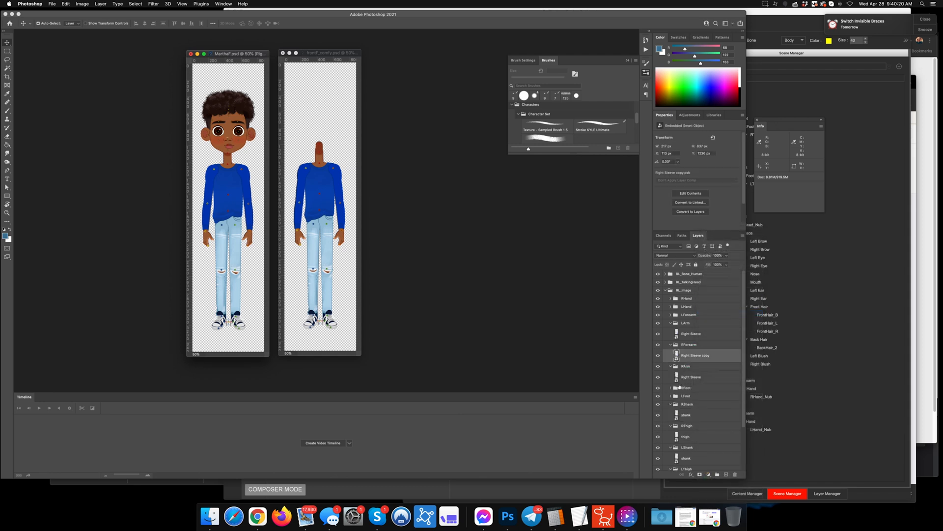
{"action": "left_click", "coordinate": [672, 315]}
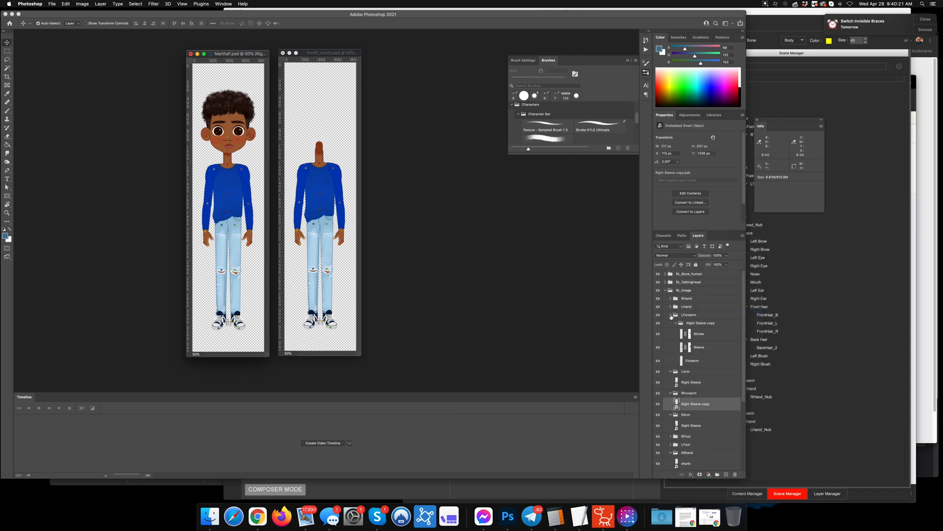
{"action": "right_click", "coordinate": [699, 322]}
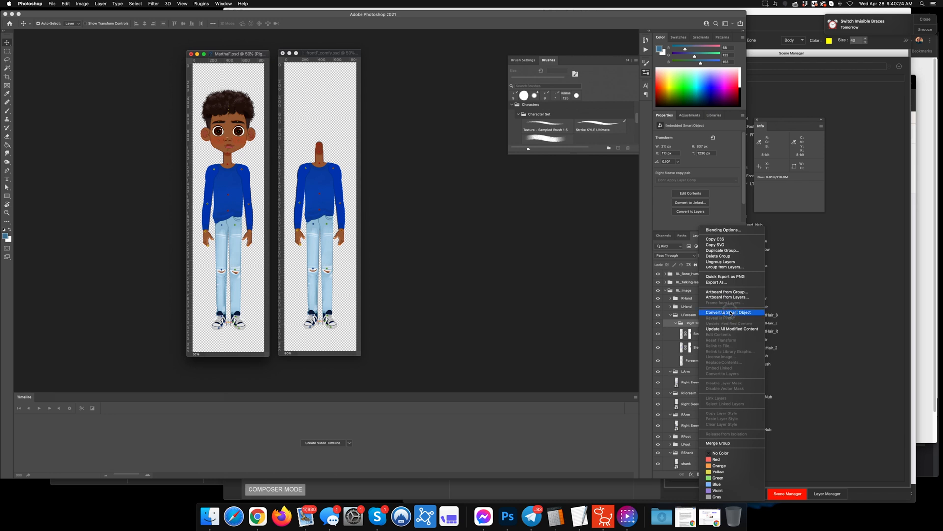
{"action": "left_click", "coordinate": [732, 313]}
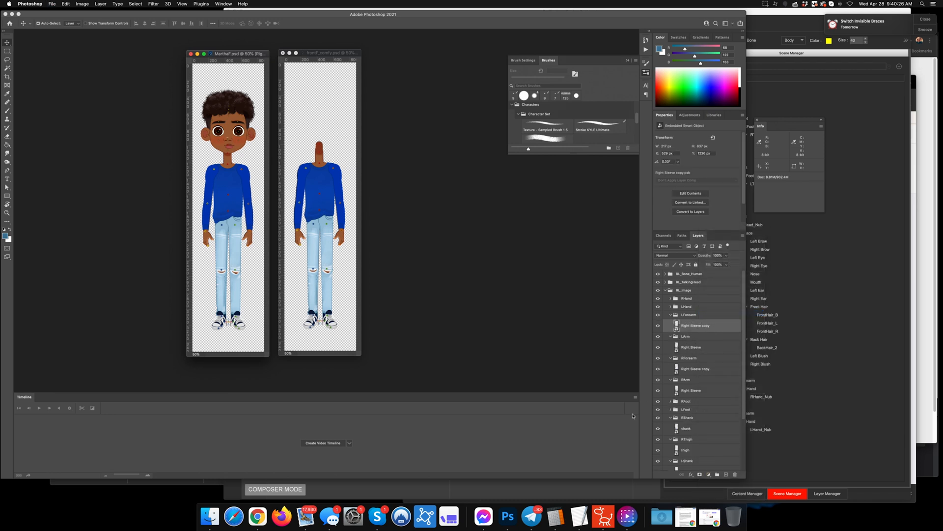
Step: Switch to Cartoon Animator, collapse the Layer Manager list and move the left and right arm and forearm layers below Hip_Layer
{"action": "left_click", "coordinate": [604, 516]}
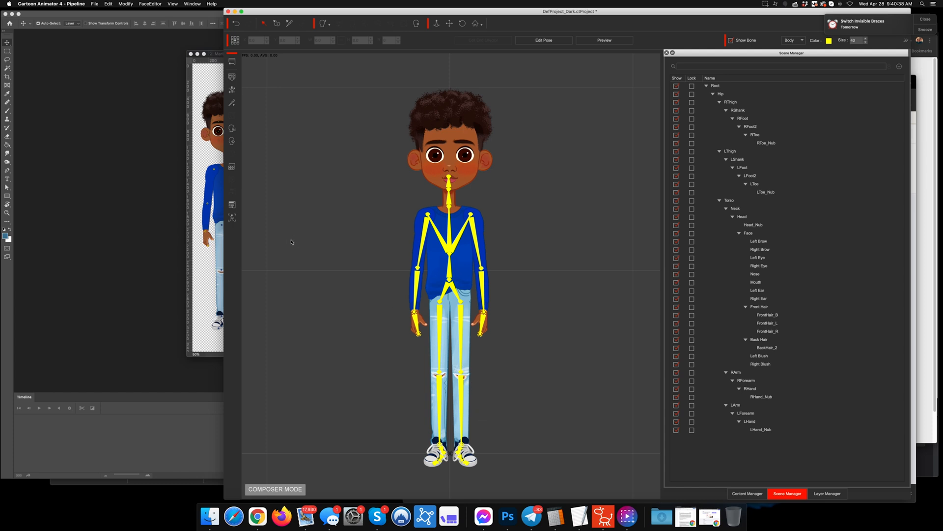
{"action": "left_click", "coordinate": [828, 494]}
{"action": "left_click", "coordinate": [902, 64]}
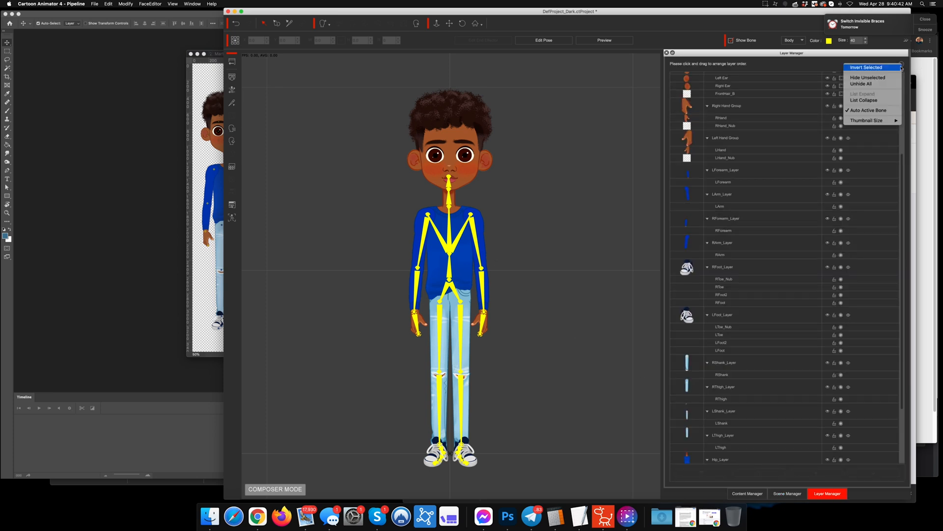
{"action": "left_click", "coordinate": [868, 101]}
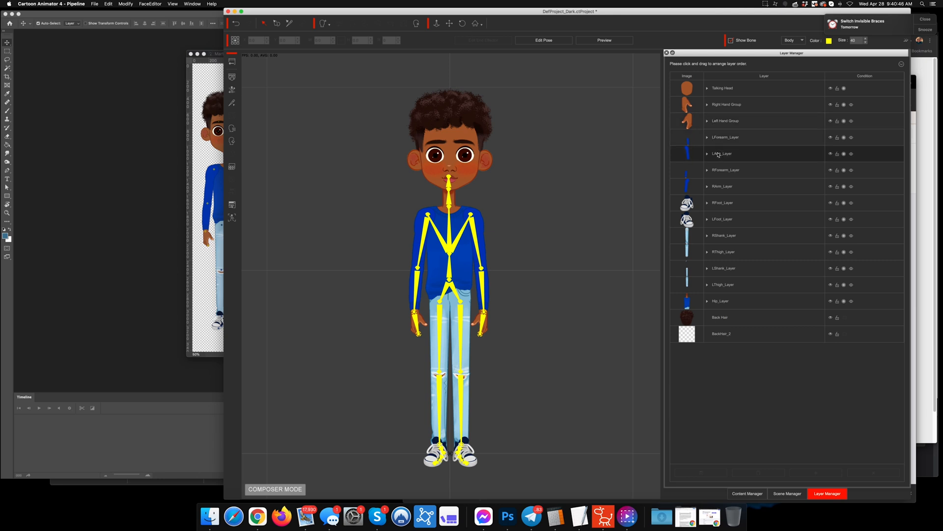
{"action": "left_click_drag", "start_coordinate": [718, 155], "coordinate": [720, 308]}
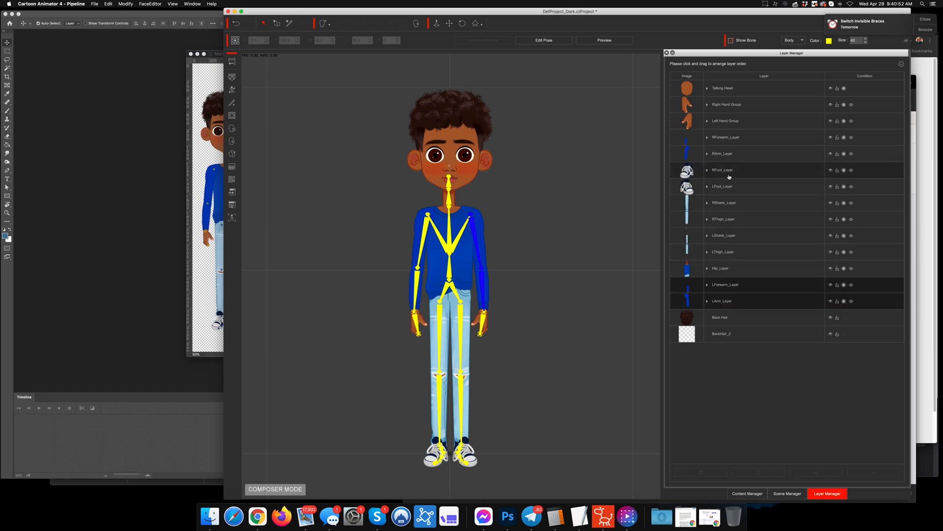
{"action": "left_click_drag", "start_coordinate": [719, 154], "coordinate": [715, 275]}
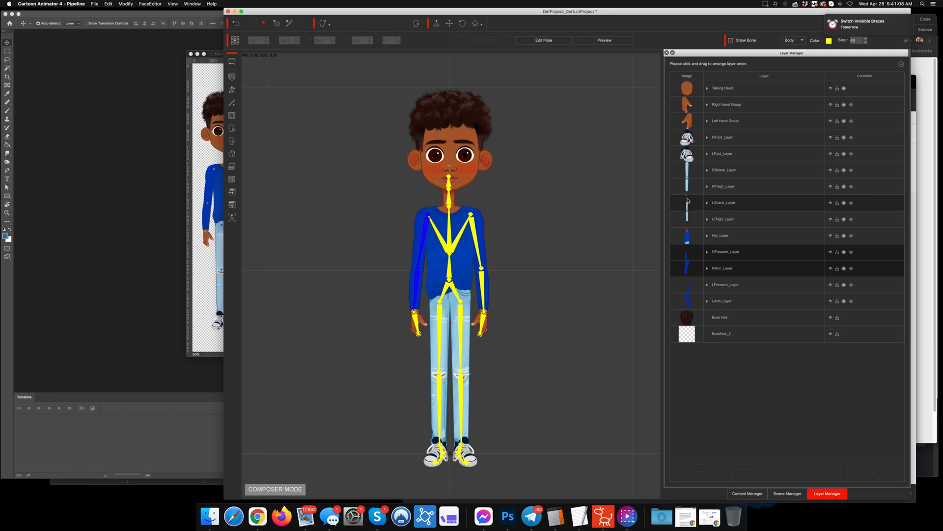
Step: Preview the rig by pulling the left foot outward and upward, then exit the preview
{"action": "left_click", "coordinate": [604, 43]}
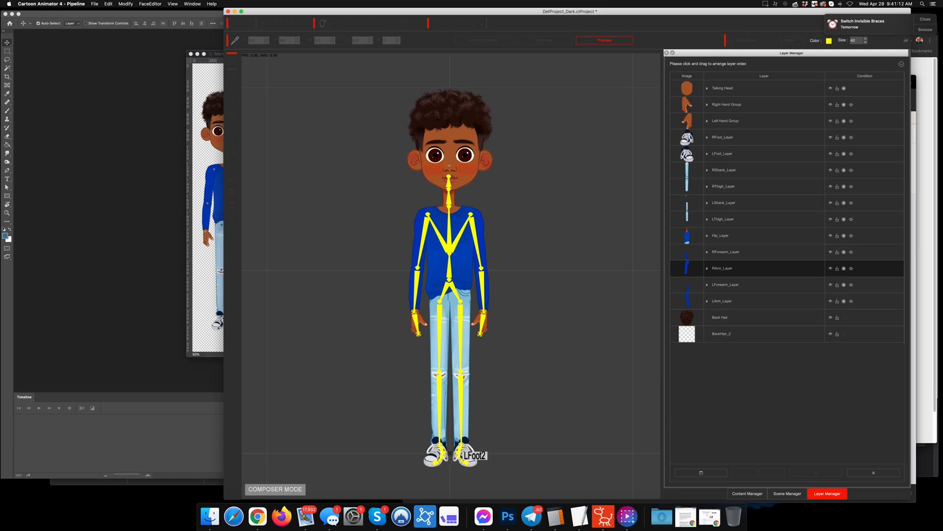
{"action": "left_click", "coordinate": [458, 453]}
{"action": "left_click_drag", "start_coordinate": [458, 453], "coordinate": [554, 403]}
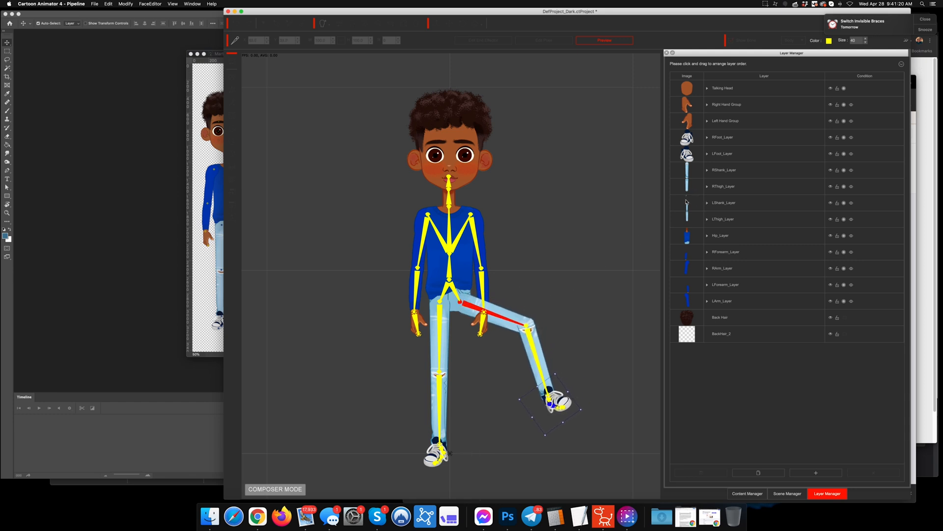
{"action": "left_click", "coordinate": [606, 42]}
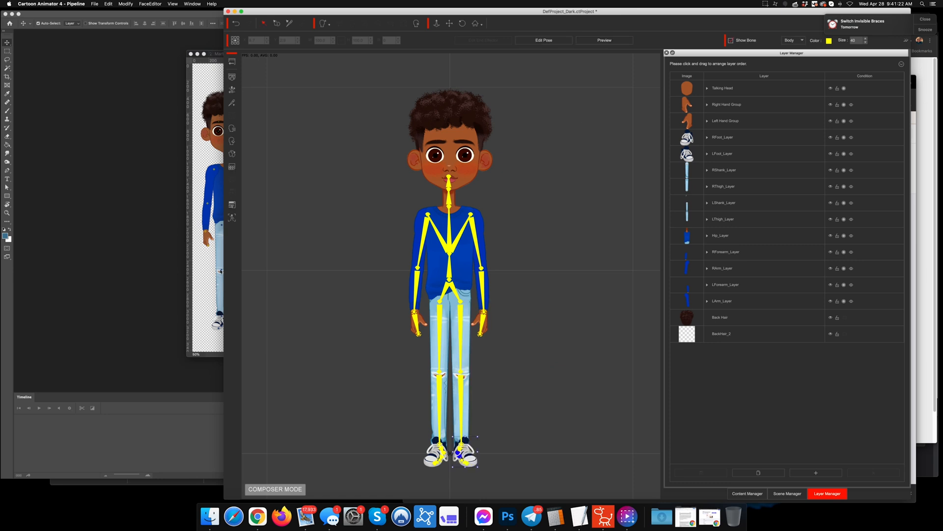
Step: Switch to Photoshop, close frontF_comfy.psd without saving its changes and bring the workspace with MarthaF.psd to the front
{"action": "left_click", "coordinate": [209, 265]}
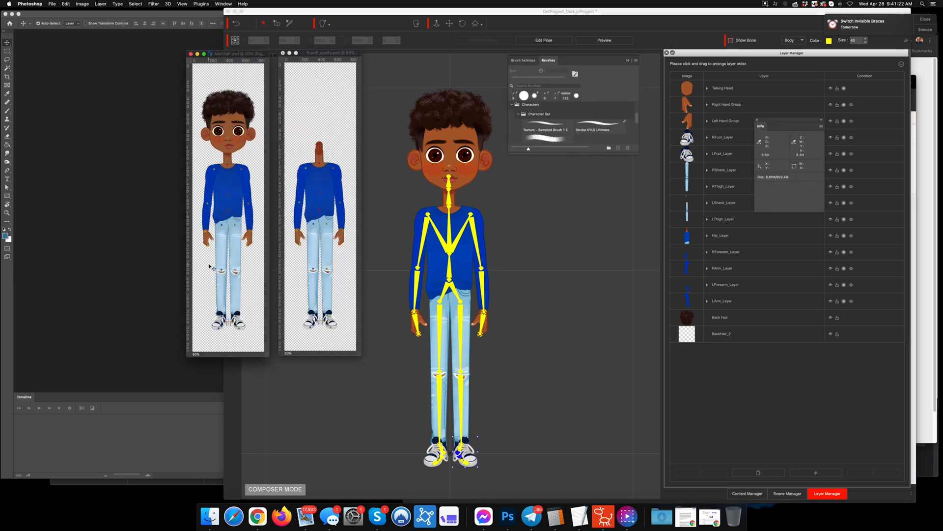
{"action": "left_click", "coordinate": [338, 53]}
{"action": "left_click", "coordinate": [283, 53]}
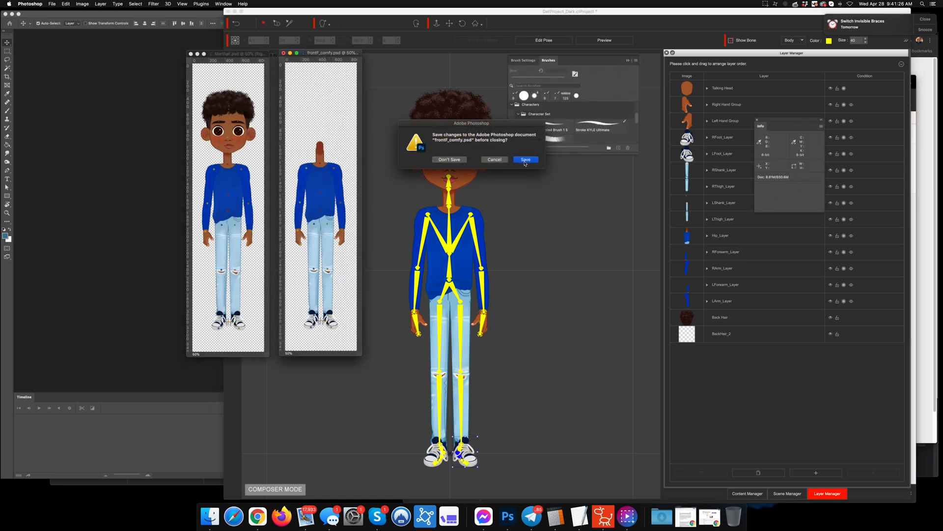
{"action": "left_click", "coordinate": [448, 159]}
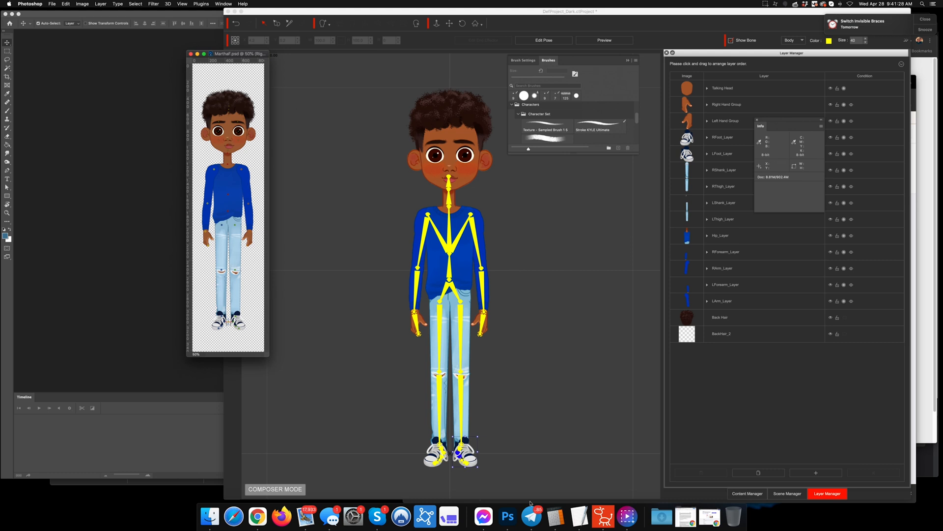
{"action": "left_click", "coordinate": [508, 516]}
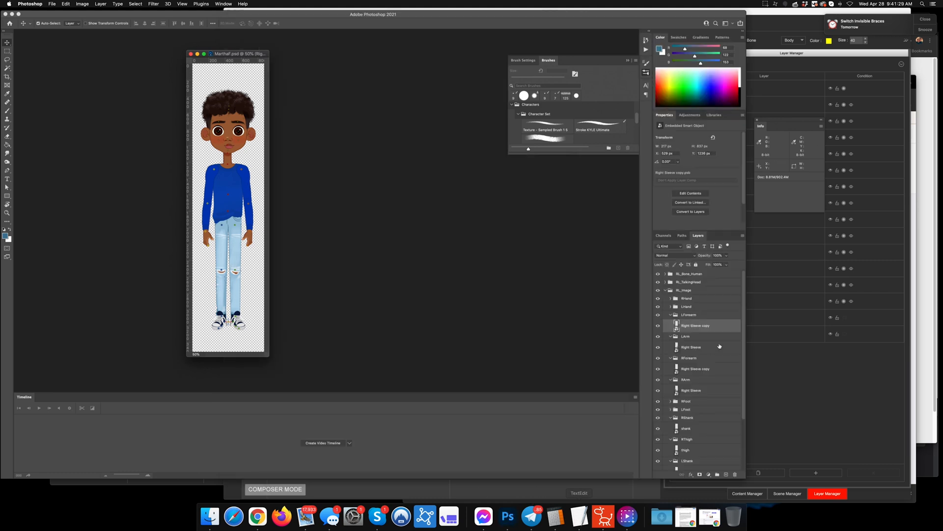
{"action": "left_click", "coordinate": [240, 280]}
{"action": "scroll", "coordinate": [709, 440], "scroll_direction": "down", "scroll_amount": 3}
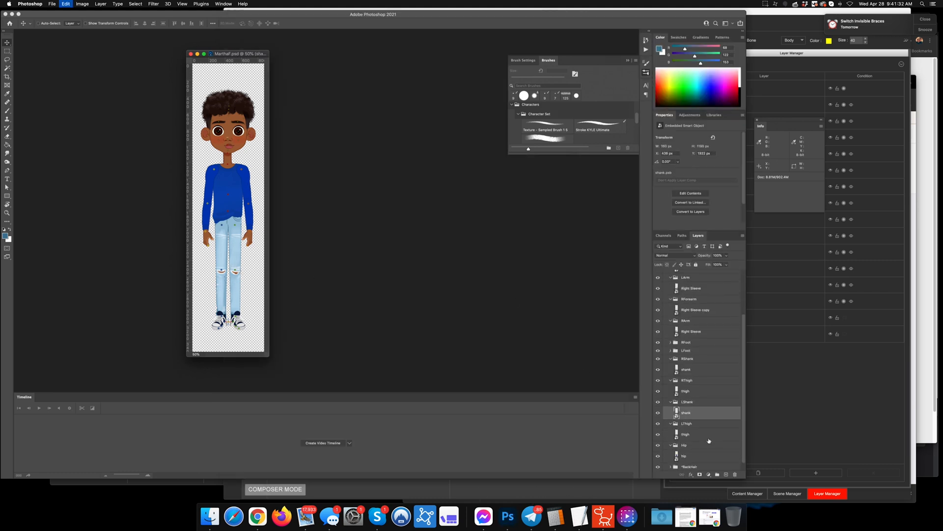
{"action": "key", "text": "super+z"}
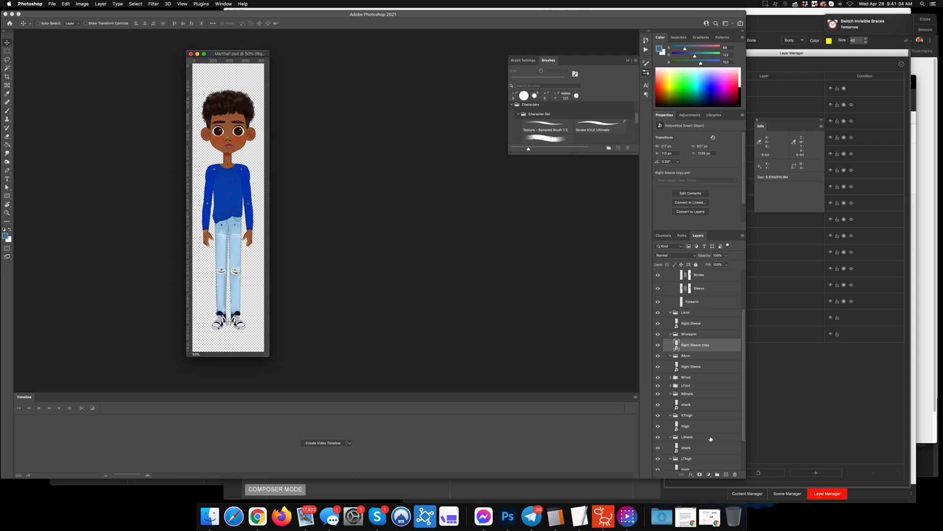
{"action": "key", "text": "super+z"}
{"action": "scroll", "coordinate": [703, 402], "scroll_direction": "down", "scroll_amount": 2}
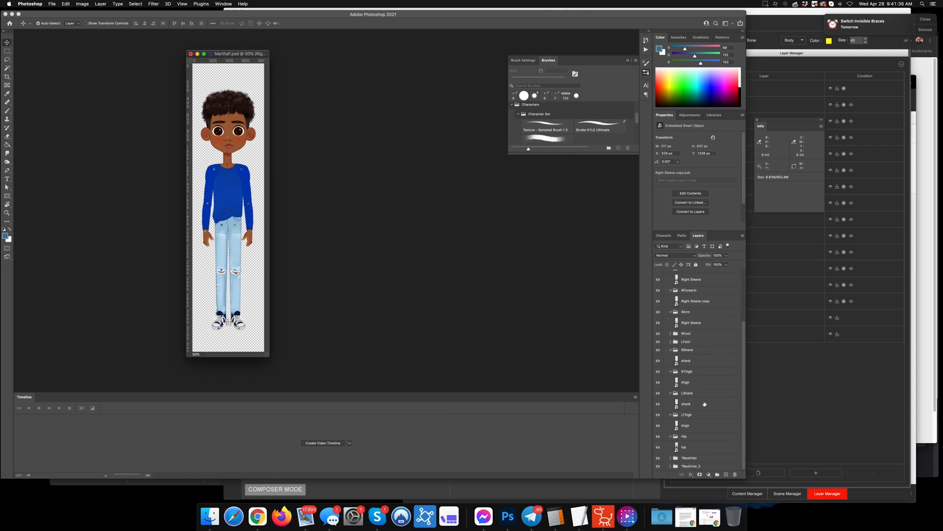
{"action": "scroll", "coordinate": [704, 405], "scroll_direction": "up", "scroll_amount": 3}
{"action": "scroll", "coordinate": [706, 407], "scroll_direction": "down", "scroll_amount": 3}
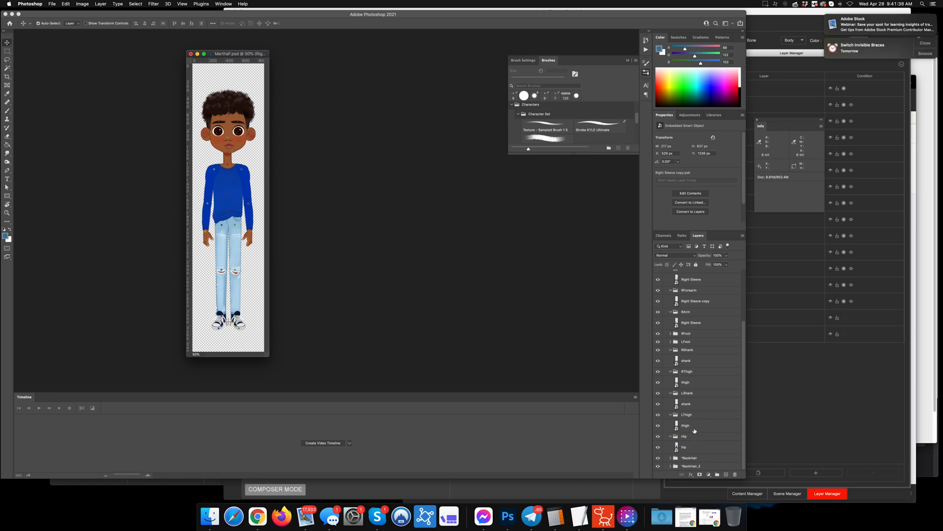
Step: Rasterize the shank smart object inside the LShank group and erase the empty area above the shank with the Eraser
{"action": "left_click", "coordinate": [693, 404]}
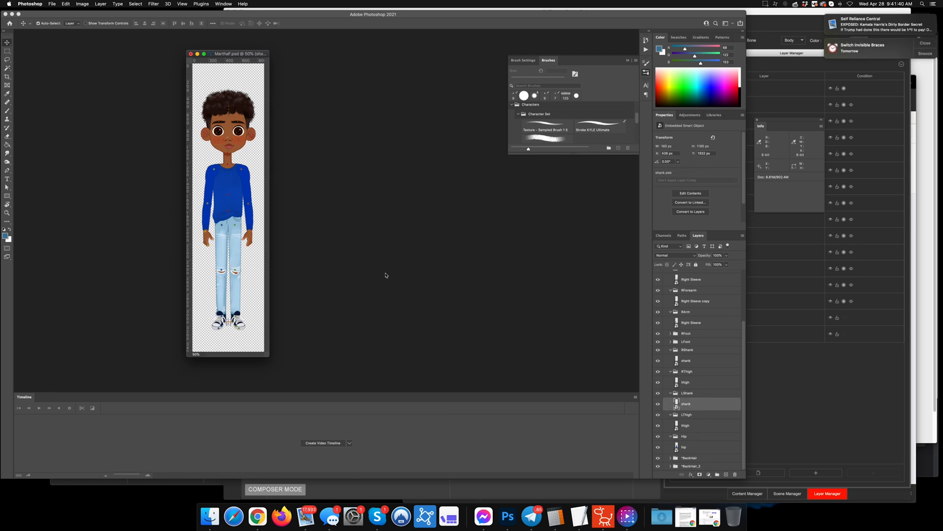
{"action": "key", "text": "super+equal"}
{"action": "key", "text": "super+equal"}
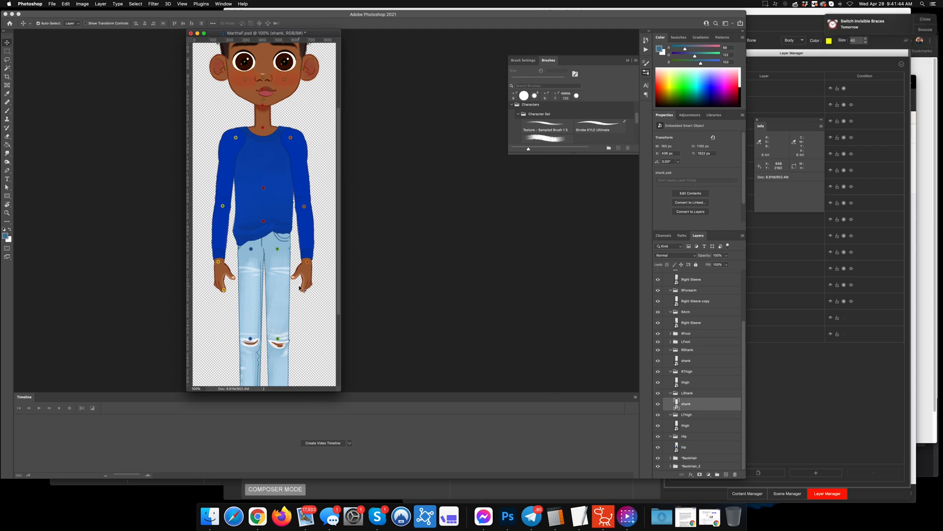
{"action": "key", "text": "e"}
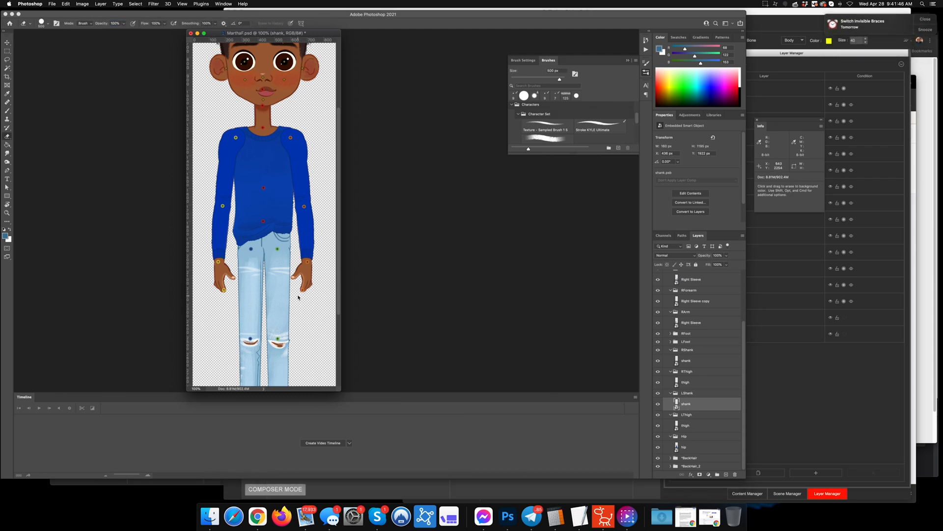
{"action": "left_click", "coordinate": [300, 295]}
{"action": "left_click", "coordinate": [521, 160]}
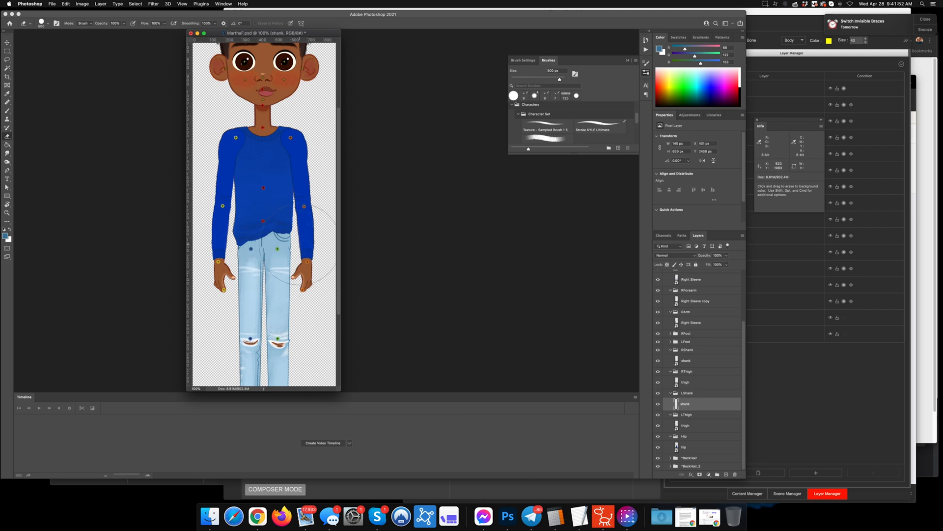
Step: Hide the LThigh group, save MarthaF.psd and switch to Cartoon Animator to check the updated layers
{"action": "left_click", "coordinate": [659, 415]}
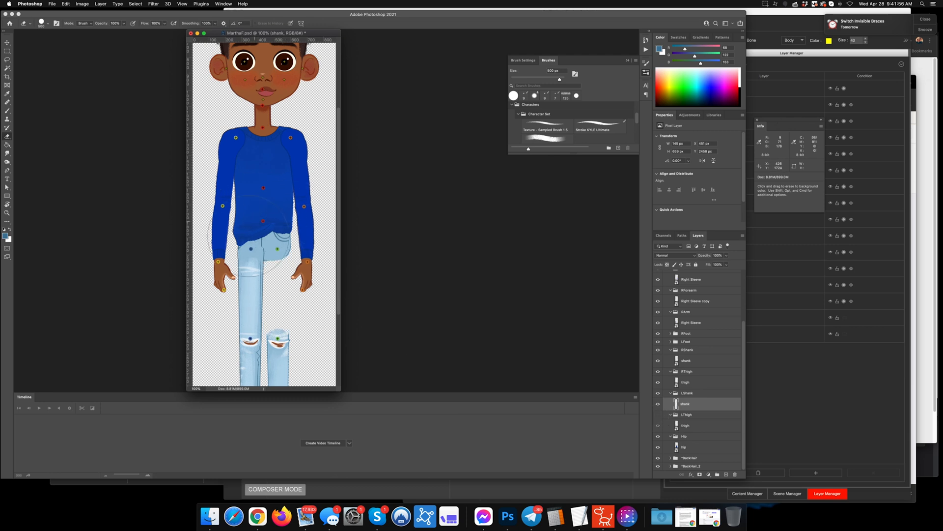
{"action": "key", "text": "super+s"}
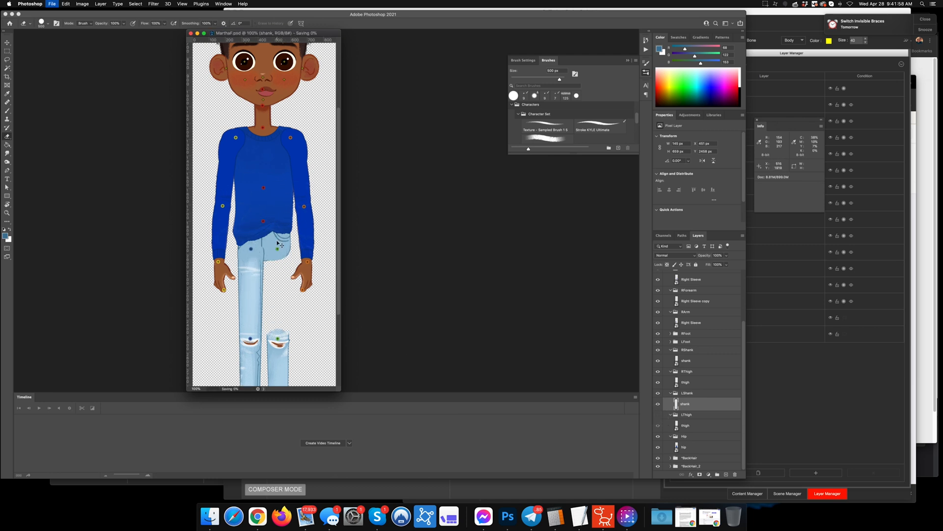
{"action": "left_click", "coordinate": [603, 514]}
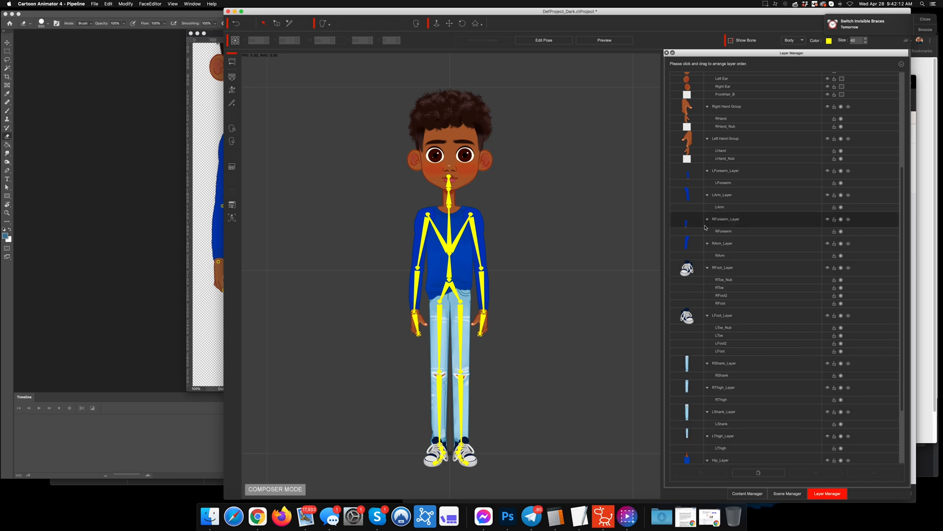
Step: Return to Photoshop, toggle the visibility of the shank layer and show the LThigh group again
{"action": "left_click", "coordinate": [508, 516]}
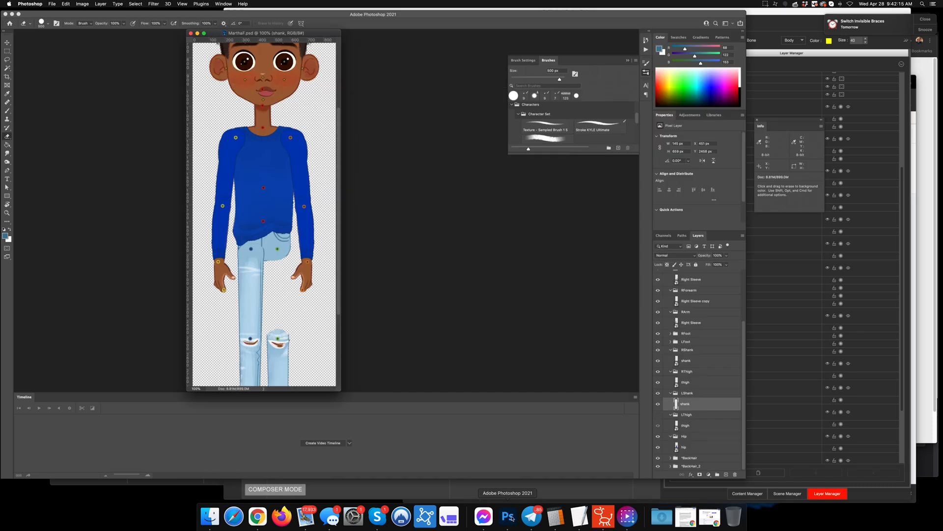
{"action": "left_click", "coordinate": [658, 403]}
{"action": "left_click", "coordinate": [658, 404]}
{"action": "left_click", "coordinate": [659, 415]}
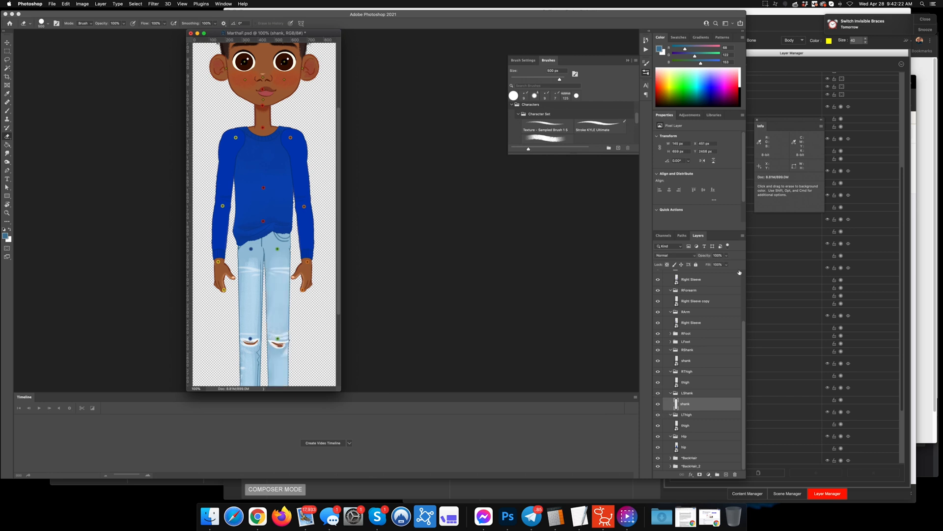
Step: Collapse all groups inside RL_Image and hide the hand, arm, foot, leg and Hip groups, leaving LForearm shown
{"action": "scroll", "coordinate": [690, 325], "scroll_direction": "up", "scroll_amount": 3}
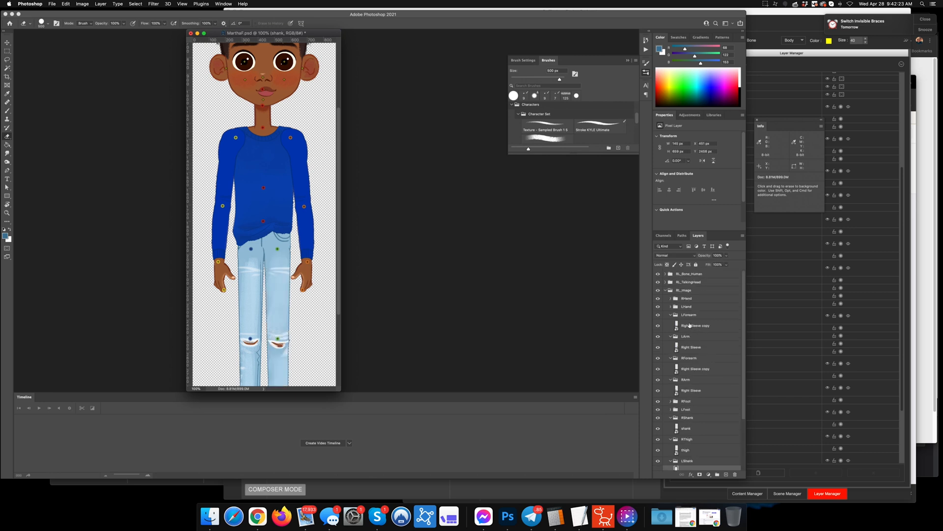
{"action": "right_click", "coordinate": [672, 316]}
{"action": "left_click", "coordinate": [713, 302]}
{"action": "left_click", "coordinate": [671, 315]}
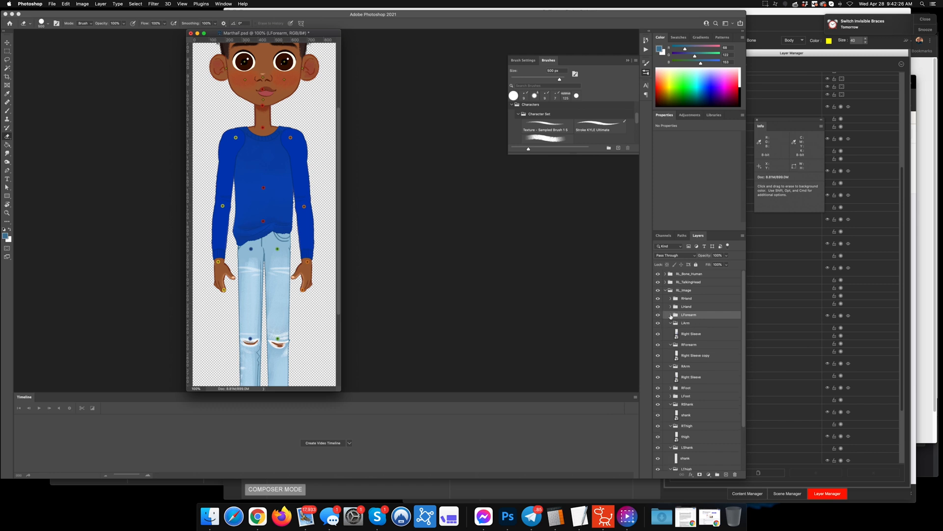
{"action": "left_click", "coordinate": [671, 316], "text": "super"}
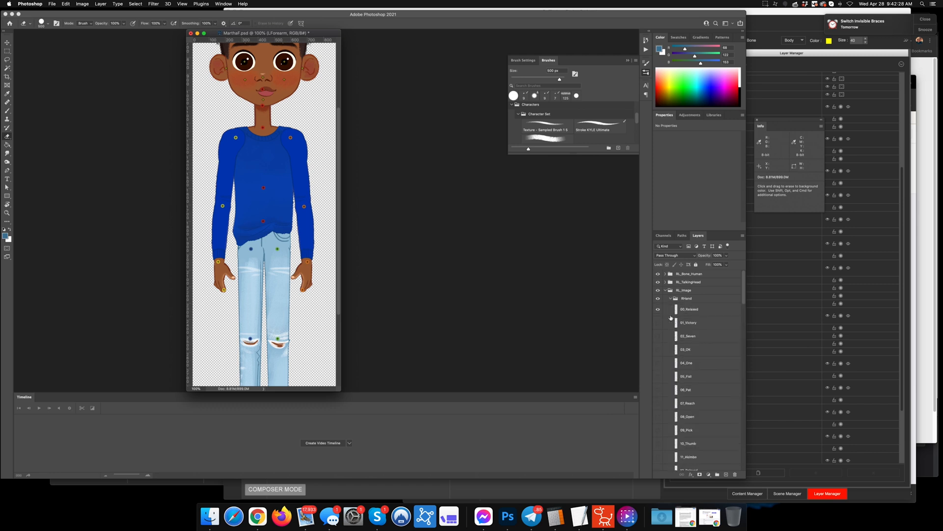
{"action": "left_click", "coordinate": [671, 299], "text": "super"}
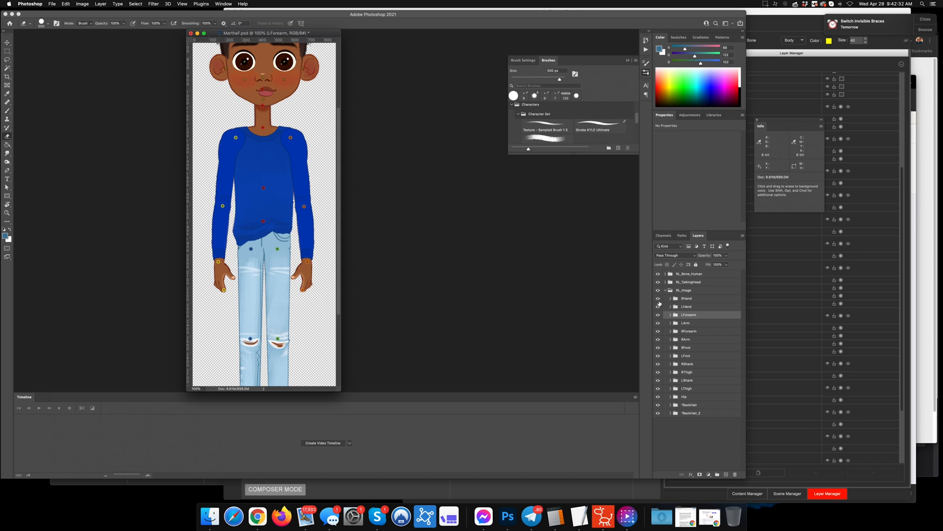
{"action": "left_click_drag", "start_coordinate": [659, 305], "coordinate": [659, 311]}
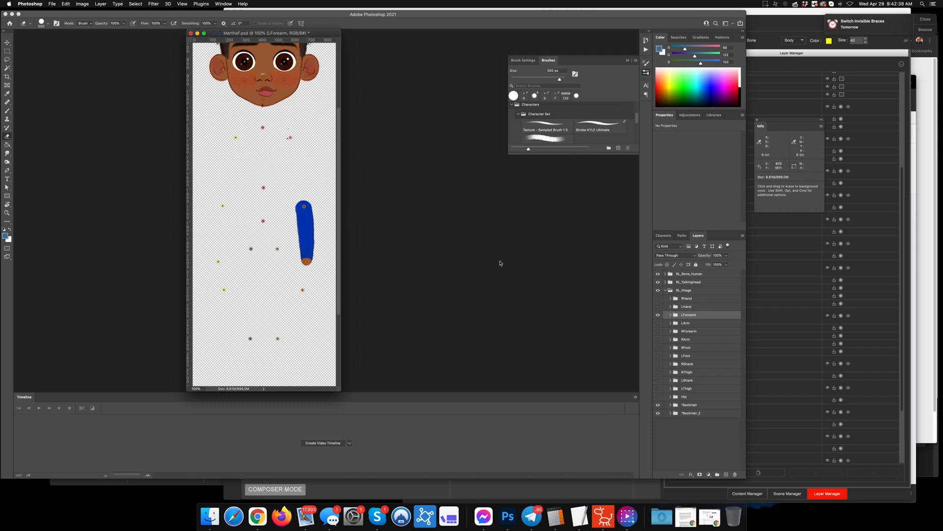
Step: Rasterize the Right Sleeve copy smart object inside LForearm, erase the area around the sleeve and widen the document window
{"action": "left_click", "coordinate": [671, 315]}
{"action": "left_click", "coordinate": [694, 327]}
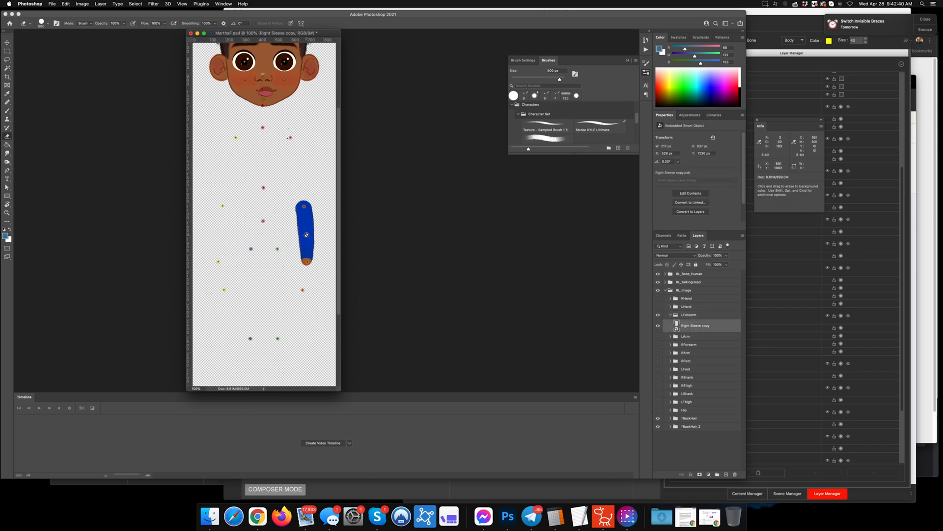
{"action": "left_click", "coordinate": [306, 232]}
{"action": "key", "text": "Return"}
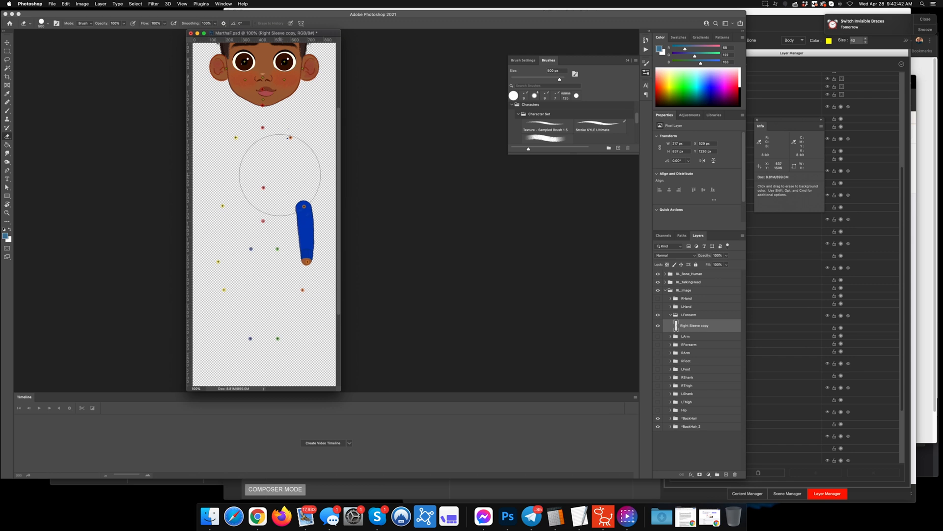
{"action": "mouse_move", "coordinate": [280, 160]}
{"action": "left_mouse_down"}
{"action": "mouse_move", "coordinate": [289, 153]}
{"action": "mouse_move", "coordinate": [281, 152]}
{"action": "left_mouse_up"}
{"action": "left_click_drag", "start_coordinate": [343, 139], "coordinate": [515, 140]}
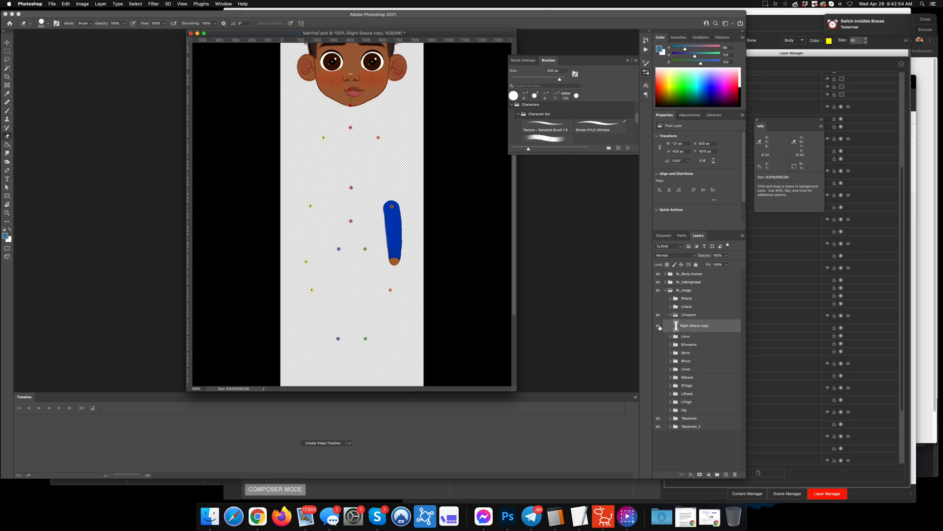
Step: Save MarthaF.psd and switch to Cartoon Animator to check the updated forearm layer
{"action": "left_click", "coordinate": [603, 516]}
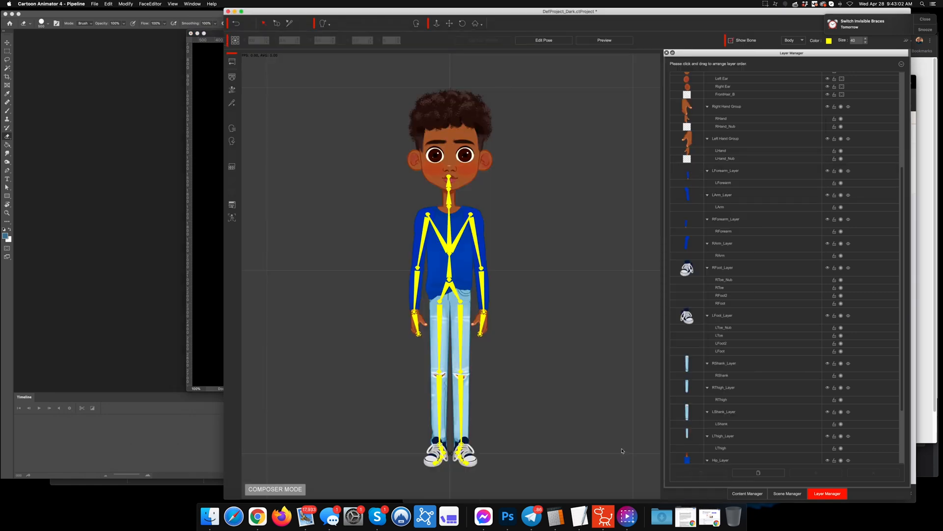
{"action": "left_click", "coordinate": [507, 516]}
{"action": "key", "text": "super+s"}
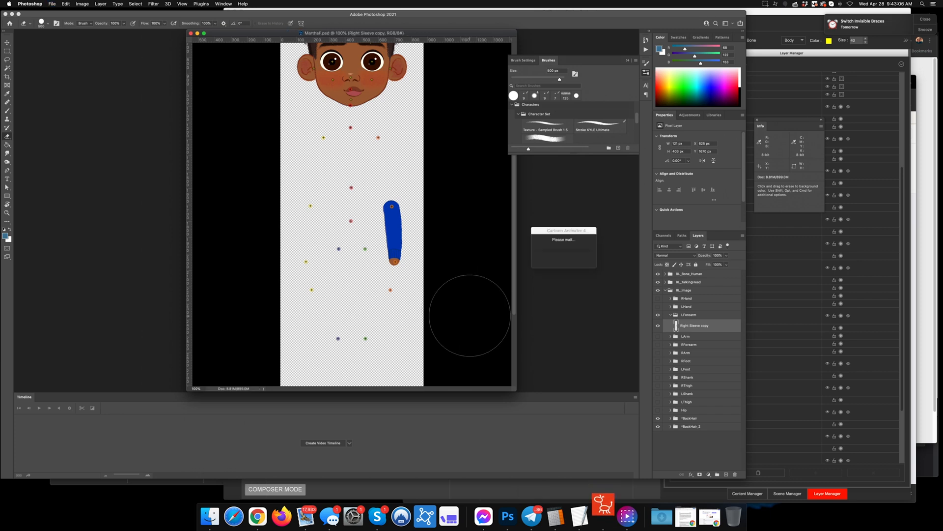
{"action": "left_click", "coordinate": [610, 520]}
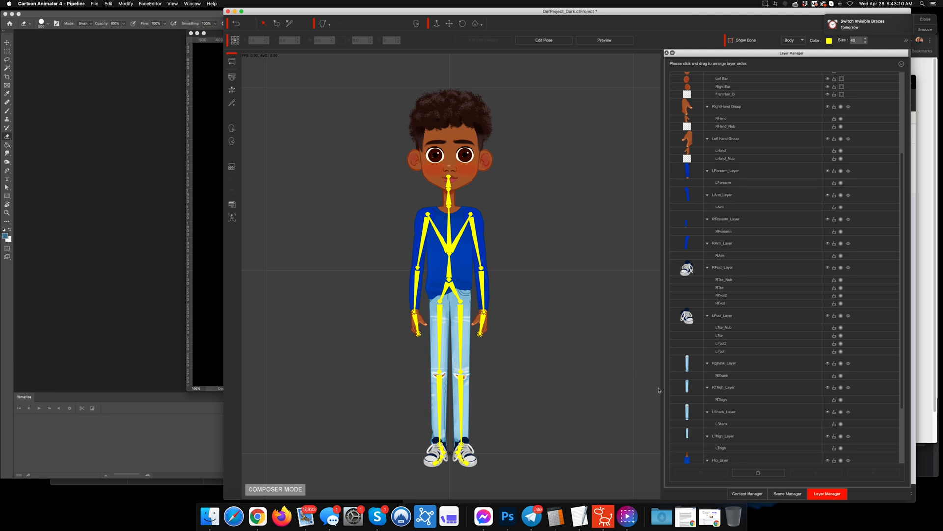
Step: Back in Photoshop, collapse and hide the LForearm group, then show and expand the LArm group
{"action": "left_click", "coordinate": [508, 517]}
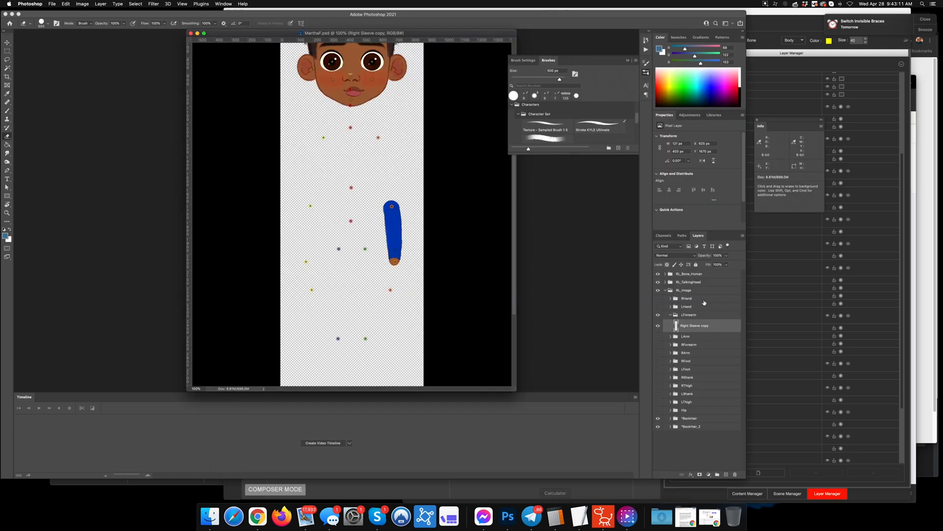
{"action": "left_click", "coordinate": [671, 315]}
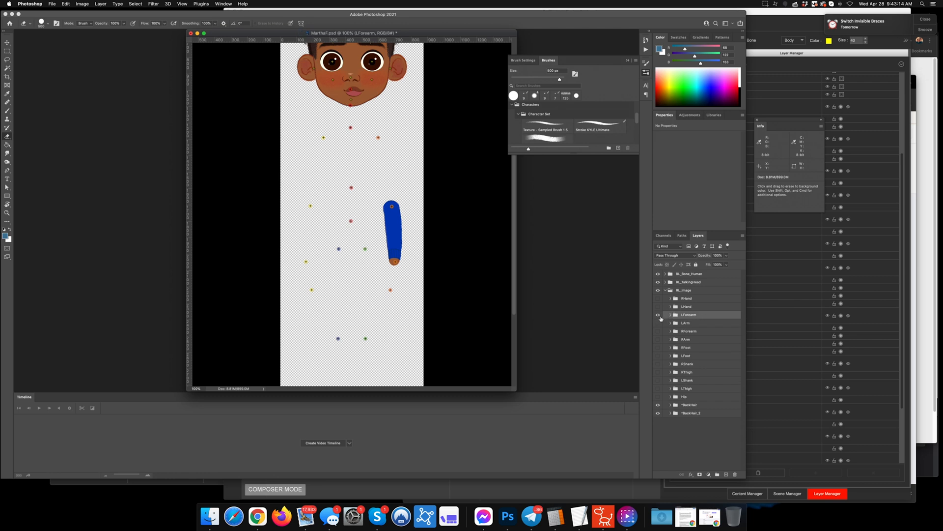
{"action": "left_click", "coordinate": [658, 323]}
{"action": "left_click", "coordinate": [671, 324]}
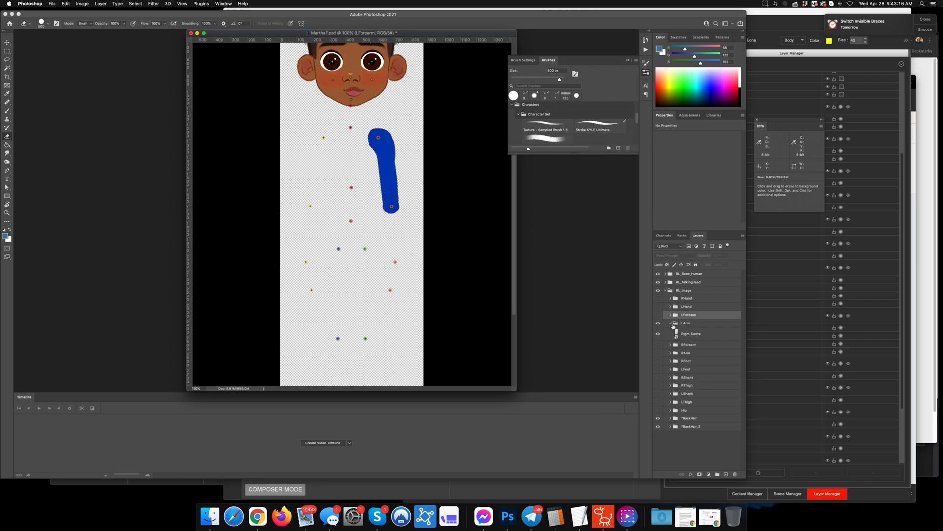
Step: Rasterize the Right Sleeve smart object inside the LArm group with the Eraser active
{"action": "left_click", "coordinate": [690, 334]}
{"action": "left_click", "coordinate": [393, 184]}
{"action": "key", "text": "Return"}
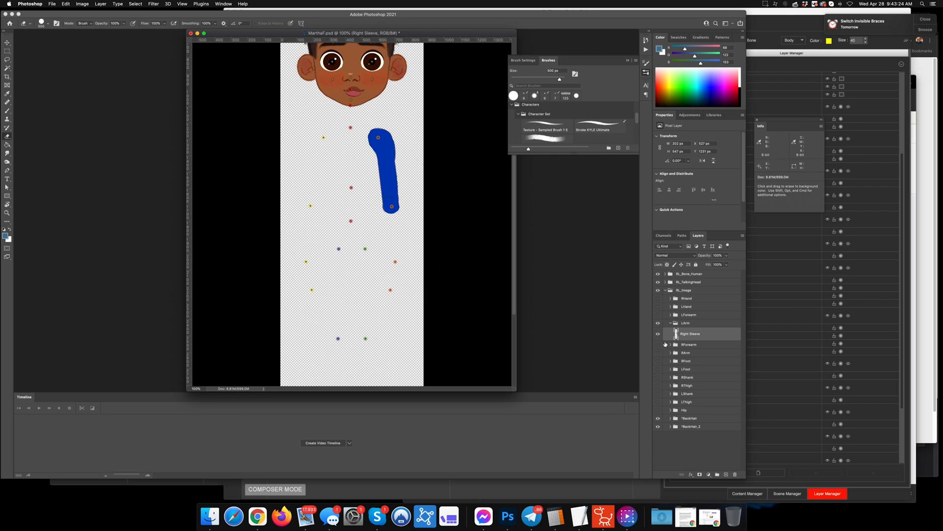
Step: Hide the LArm group, show RForearm, rasterize its Right Sleeve copy smart object and erase the empty area above the sleeve
{"action": "left_click", "coordinate": [671, 323]}
{"action": "left_click", "coordinate": [658, 323]}
{"action": "left_click", "coordinate": [658, 331]}
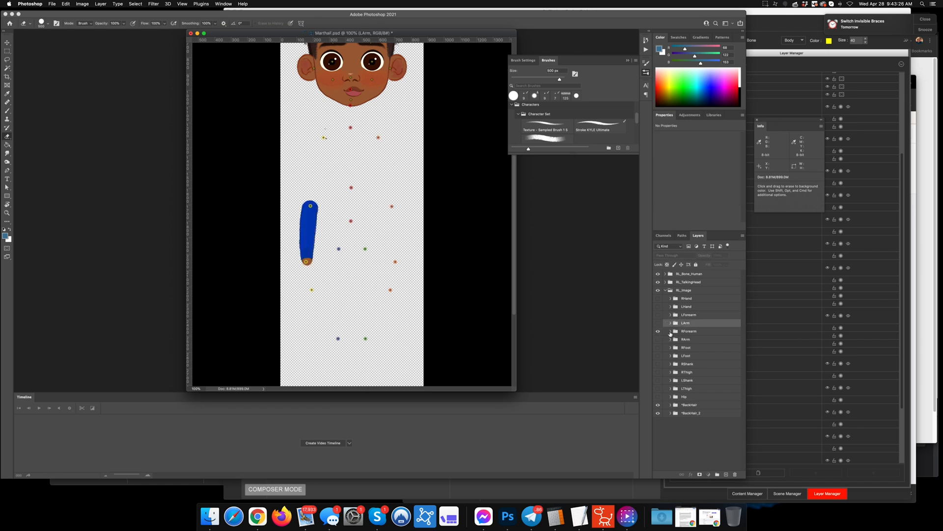
{"action": "left_click", "coordinate": [670, 331]}
{"action": "left_click", "coordinate": [688, 344]}
{"action": "left_click", "coordinate": [323, 224]}
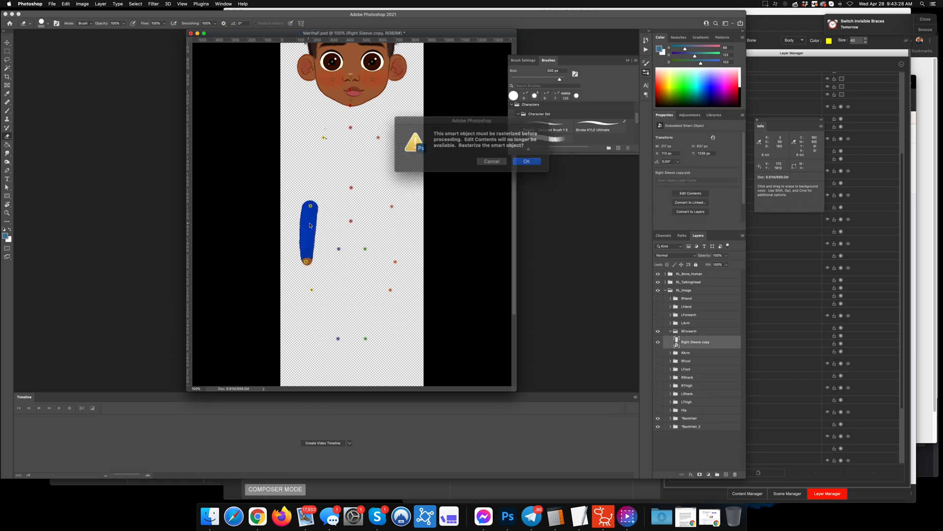
{"action": "key", "text": "Return"}
{"action": "mouse_move", "coordinate": [321, 157]}
{"action": "left_mouse_down"}
{"action": "mouse_move", "coordinate": [322, 130]}
{"action": "mouse_move", "coordinate": [341, 165]}
{"action": "left_mouse_up"}
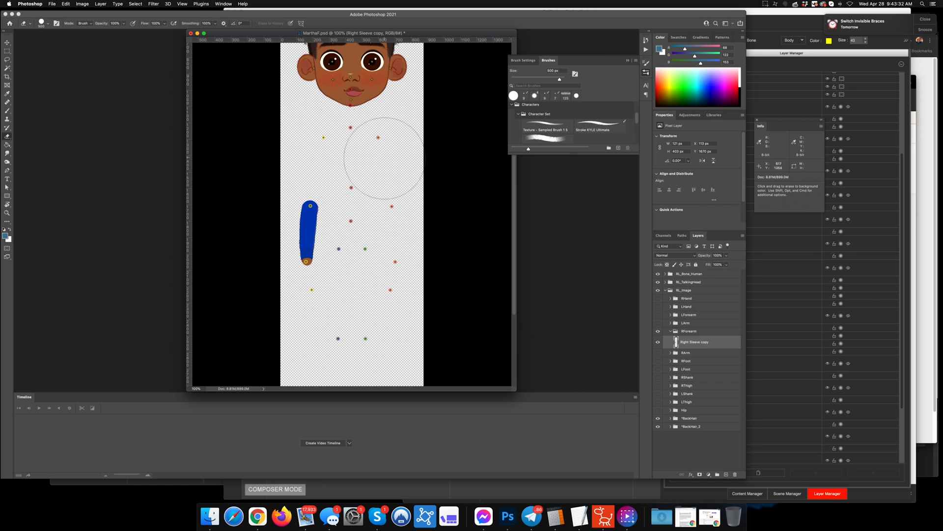
Step: Hide the RForearm group, show RArm, rasterize its Right Sleeve smart object and erase the empty area below the sleeve
{"action": "left_click", "coordinate": [658, 353]}
{"action": "left_click", "coordinate": [658, 330]}
{"action": "left_click", "coordinate": [671, 353]}
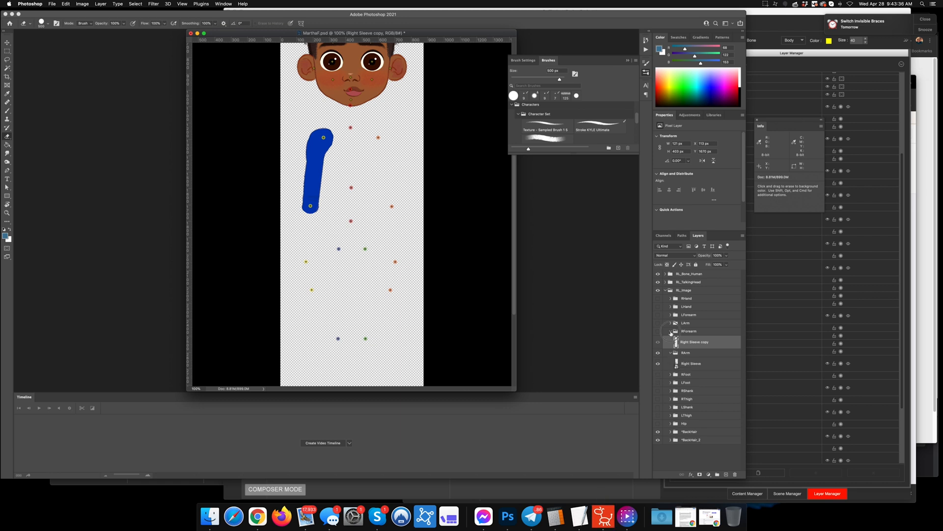
{"action": "left_click", "coordinate": [670, 332]}
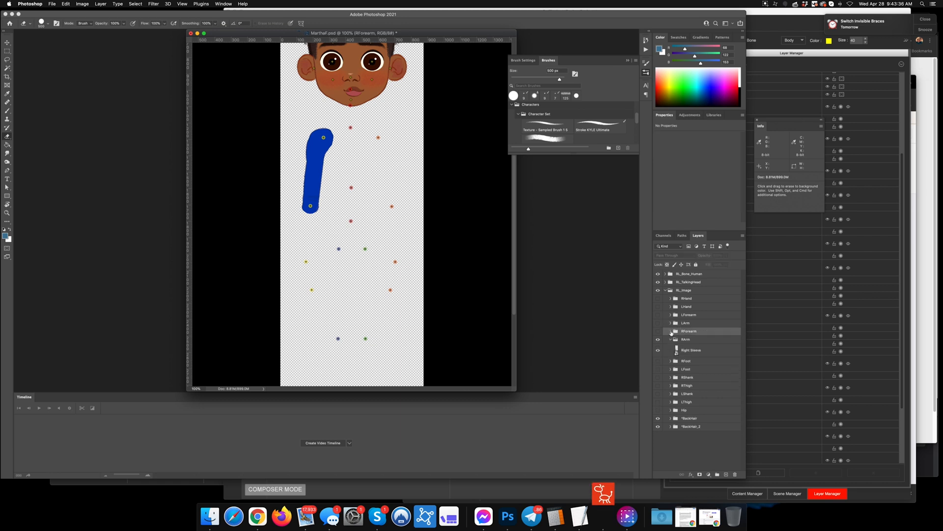
{"action": "left_click", "coordinate": [699, 349]}
{"action": "left_click", "coordinate": [310, 200]}
{"action": "key", "text": "Return"}
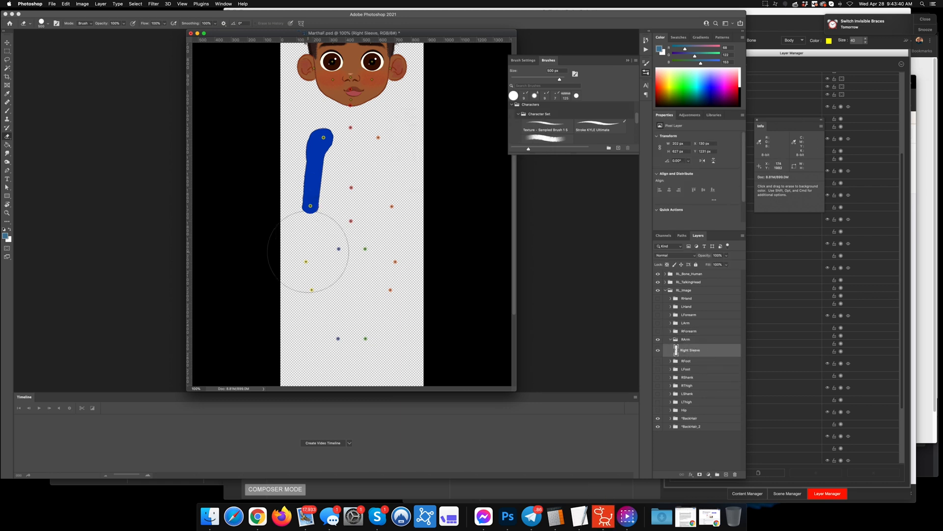
{"action": "mouse_move", "coordinate": [308, 252]}
{"action": "left_mouse_down"}
{"action": "mouse_move", "coordinate": [309, 263]}
{"action": "mouse_move", "coordinate": [355, 289]}
{"action": "mouse_move", "coordinate": [314, 291]}
{"action": "mouse_move", "coordinate": [323, 281]}
{"action": "left_mouse_up"}
Step: Save MarthaF.psd and switch to Cartoon Animator to check the updated arm and leg layer thumbnails
{"action": "key", "text": "super+s"}
{"action": "left_click", "coordinate": [603, 521]}
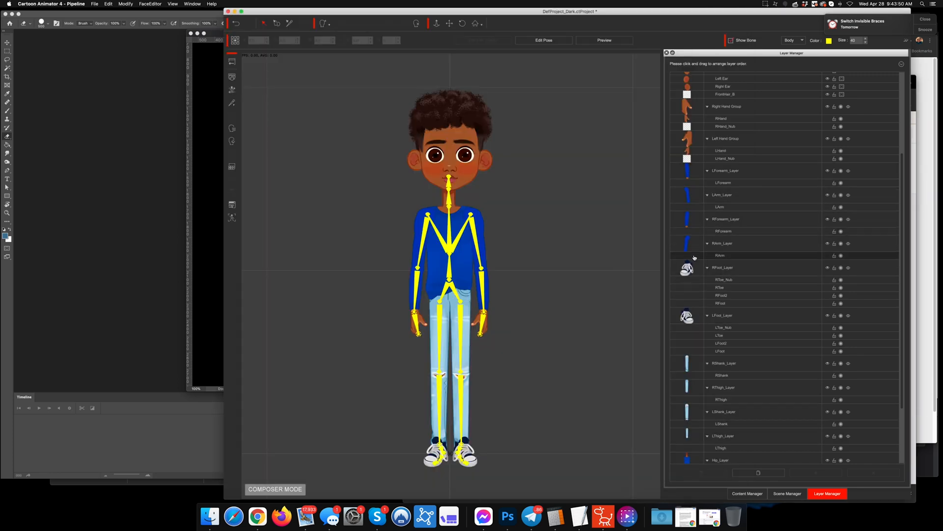
{"action": "scroll", "coordinate": [694, 383], "scroll_direction": "down", "scroll_amount": 3}
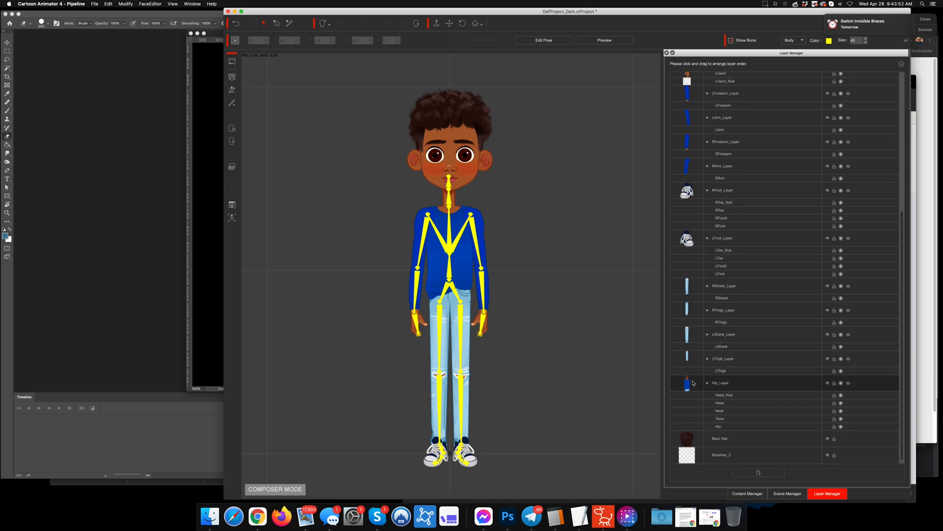
{"action": "scroll", "coordinate": [693, 383], "scroll_direction": "up", "scroll_amount": 1}
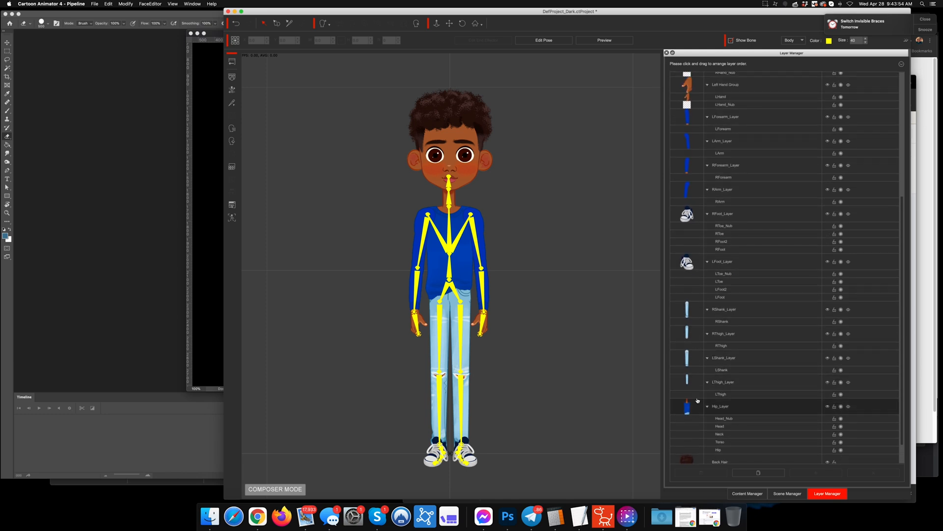
Step: Switch back to Photoshop, collapse and hide the RArm group, and inspect the contents of the RFoot group
{"action": "left_click", "coordinate": [508, 516]}
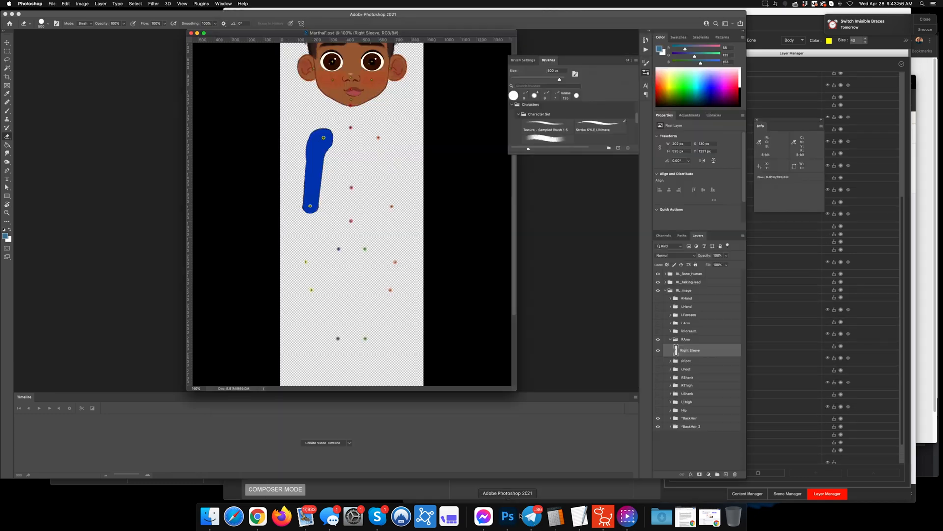
{"action": "left_click", "coordinate": [670, 339]}
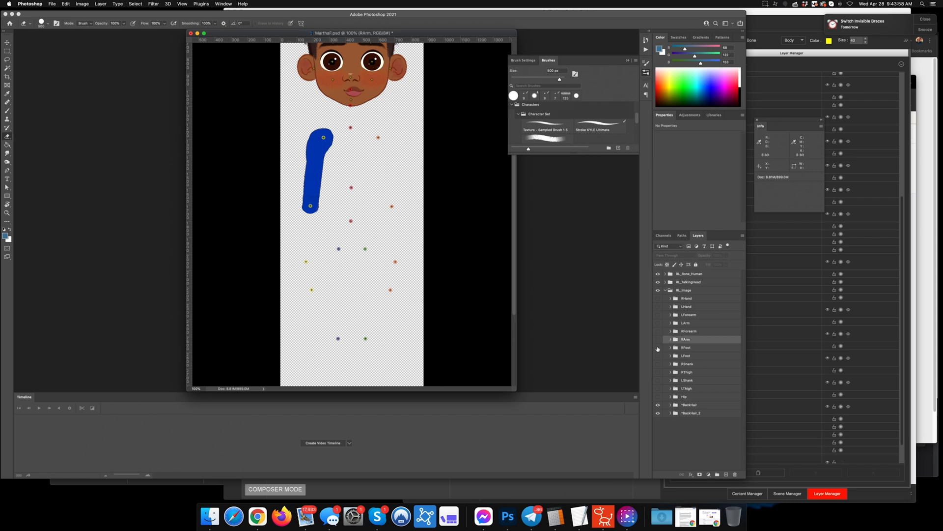
{"action": "left_click", "coordinate": [658, 340]}
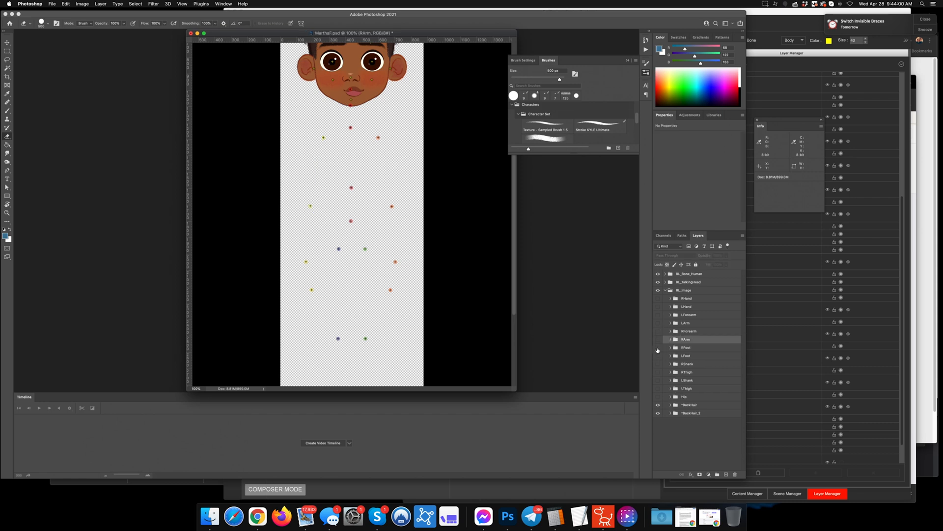
{"action": "left_click", "coordinate": [670, 348]}
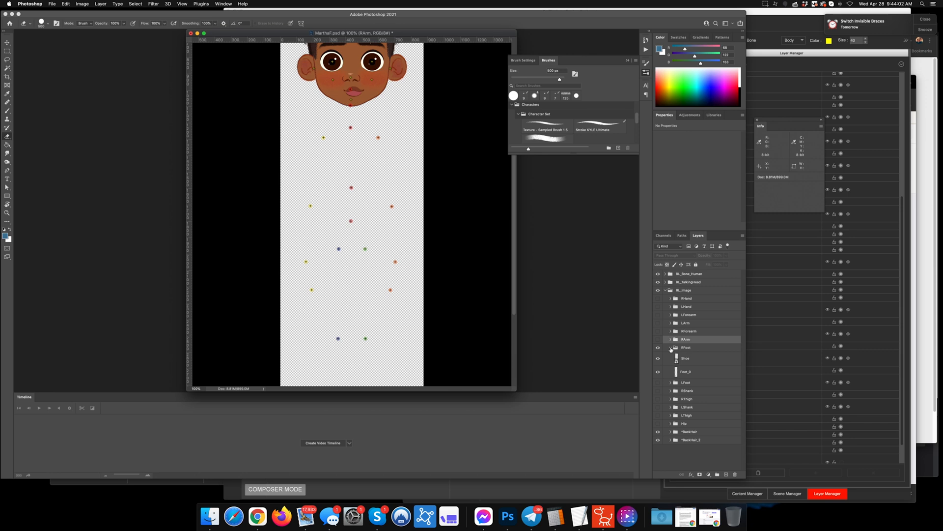
{"action": "left_click", "coordinate": [671, 348]}
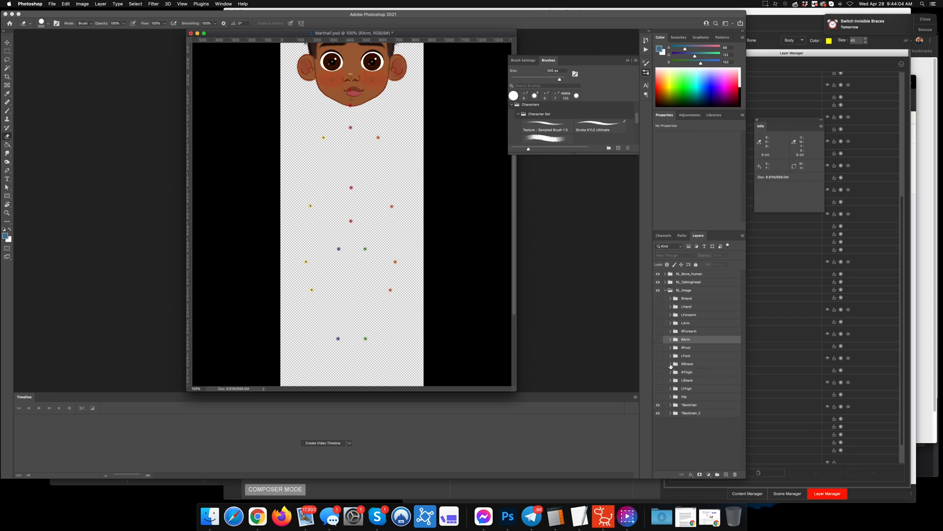
Step: Show and expand the RShank group and select its shank layer for erasing
{"action": "left_click", "coordinate": [670, 364]}
{"action": "left_click", "coordinate": [658, 364]}
{"action": "left_click", "coordinate": [683, 374]}
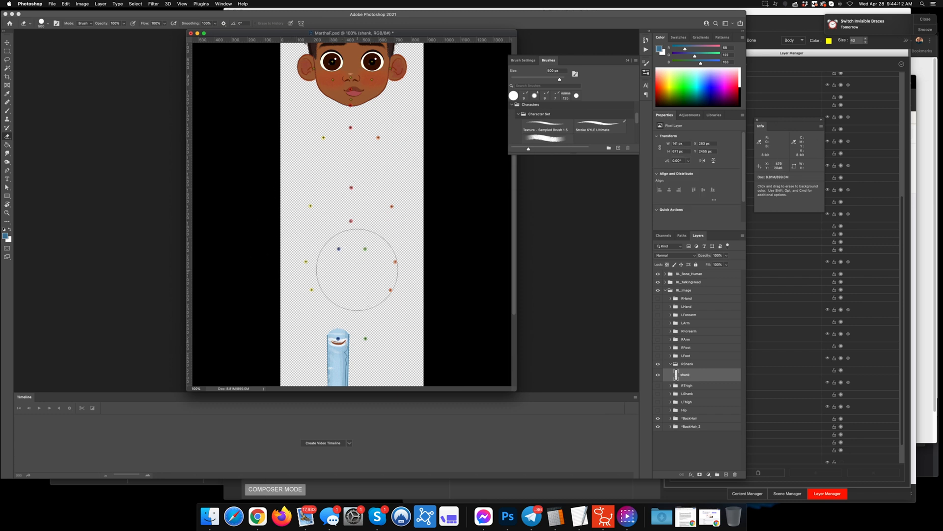
Step: Hide the RShank group, show RThigh, rasterize its thigh smart object and erase the empty area below the thigh
{"action": "left_click", "coordinate": [659, 386]}
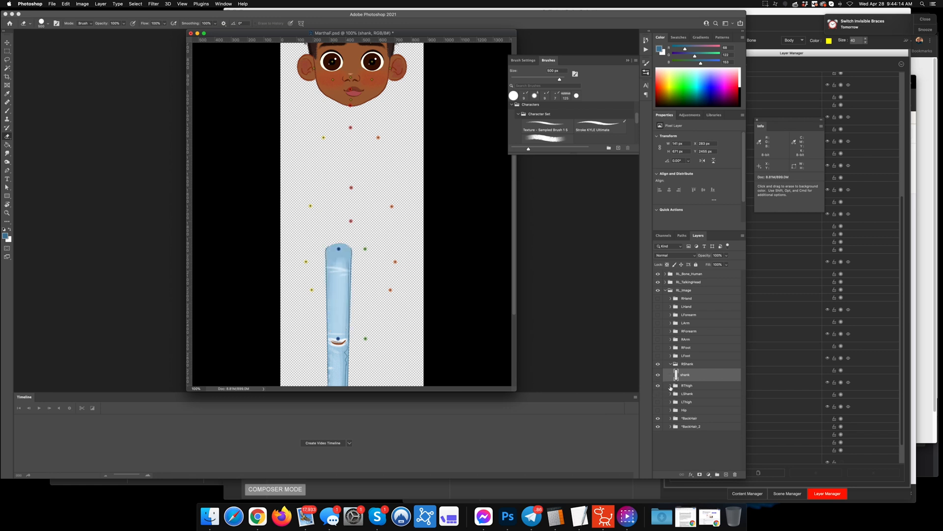
{"action": "left_click", "coordinate": [670, 386]}
{"action": "left_click", "coordinate": [658, 364]}
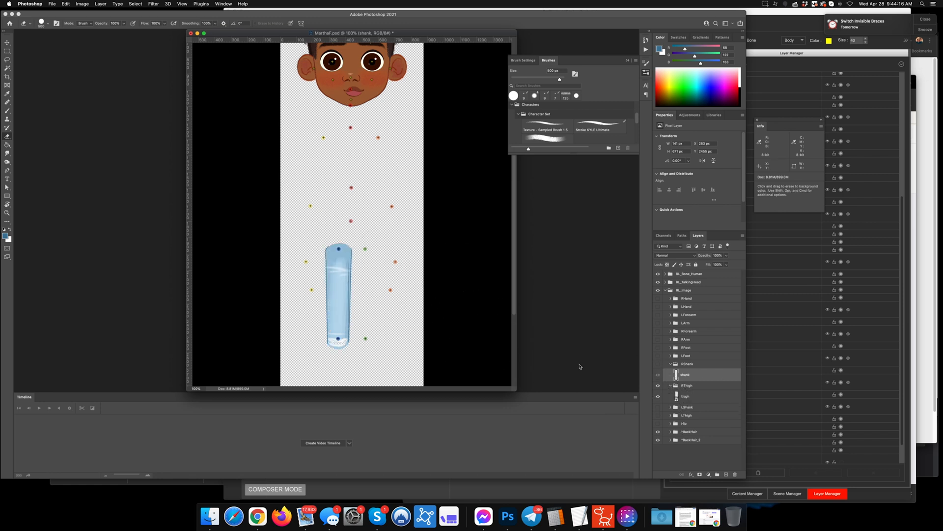
{"action": "scroll", "coordinate": [404, 282], "scroll_direction": "down", "scroll_amount": 5}
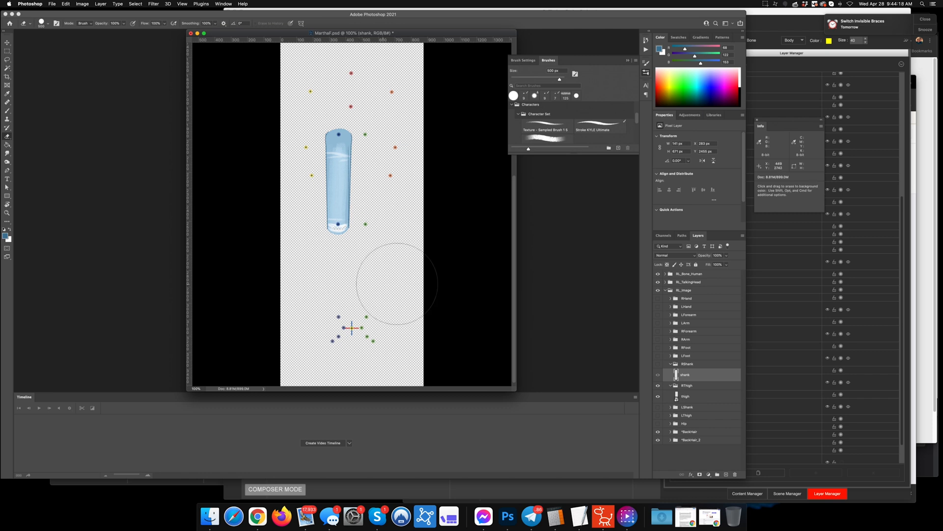
{"action": "left_click", "coordinate": [687, 398]}
{"action": "left_click", "coordinate": [336, 264]}
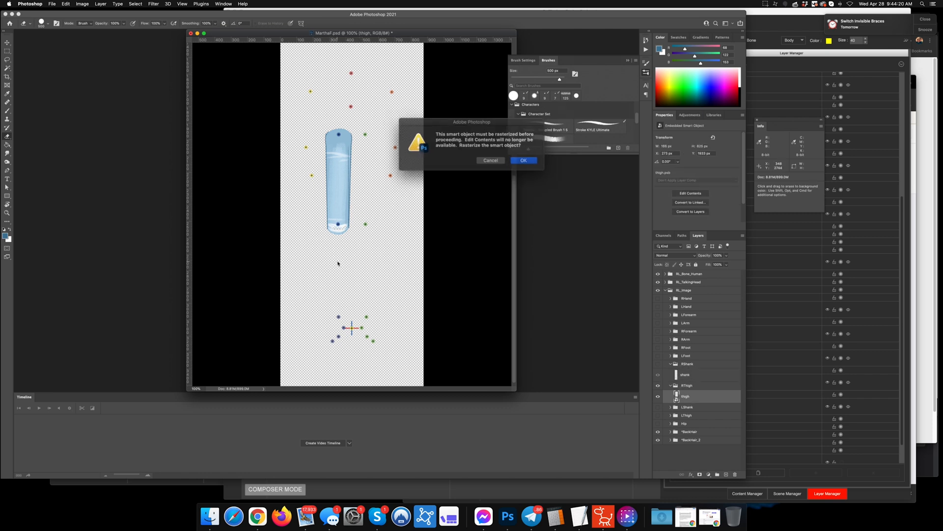
{"action": "key", "text": "Return"}
{"action": "mouse_move", "coordinate": [345, 299]}
{"action": "left_mouse_down"}
{"action": "mouse_move", "coordinate": [318, 322]}
{"action": "mouse_move", "coordinate": [335, 286]}
{"action": "mouse_move", "coordinate": [387, 293]}
{"action": "left_mouse_up"}
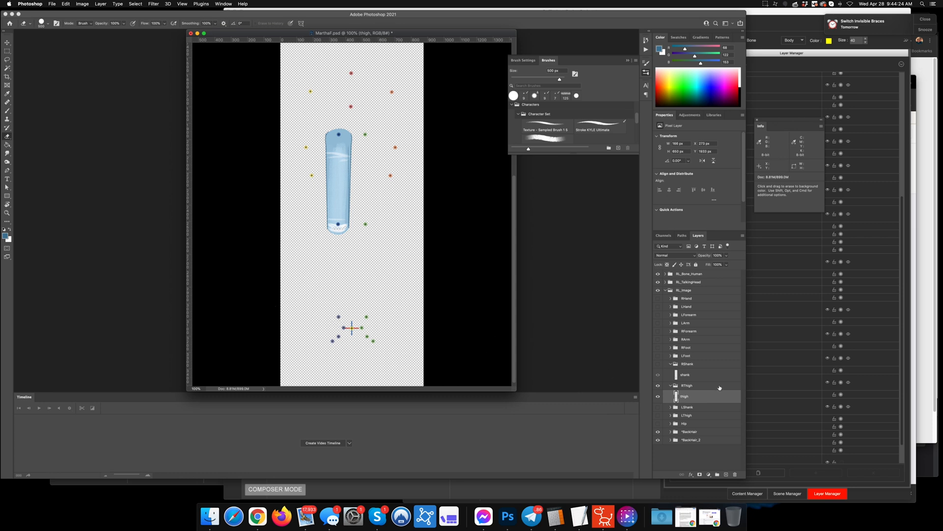
Step: Hide the RThigh group, show and expand LShank, and select its shank layer with the Eraser active
{"action": "left_click", "coordinate": [658, 386]}
{"action": "left_click", "coordinate": [670, 407]}
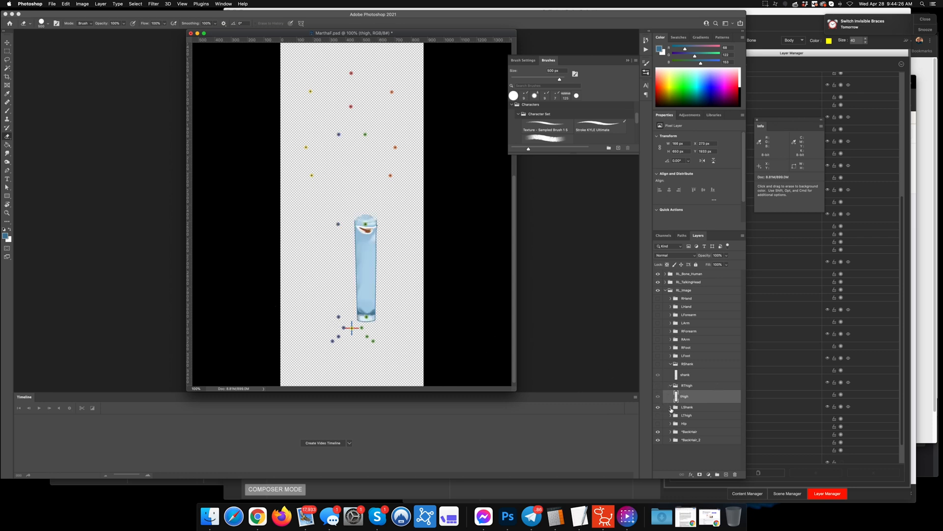
{"action": "left_click", "coordinate": [685, 418]}
{"action": "key", "text": "b"}
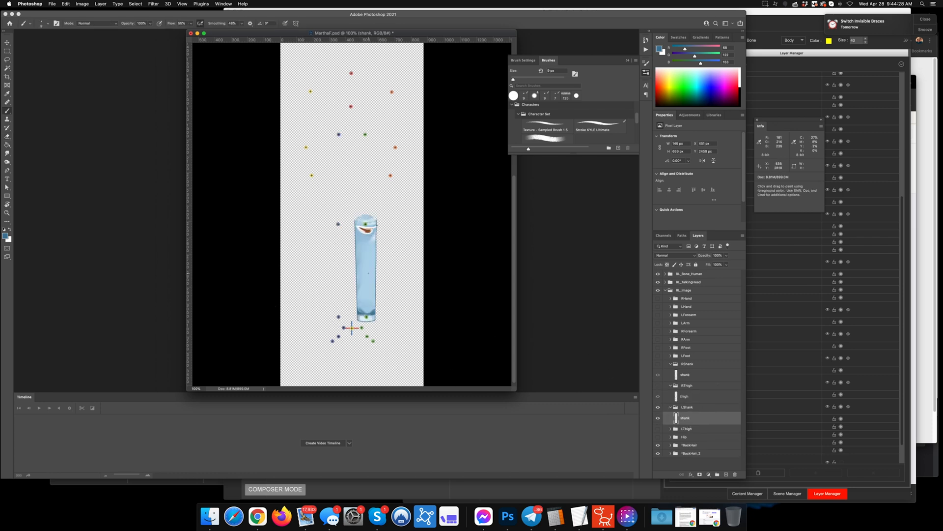
{"action": "key", "text": "v"}
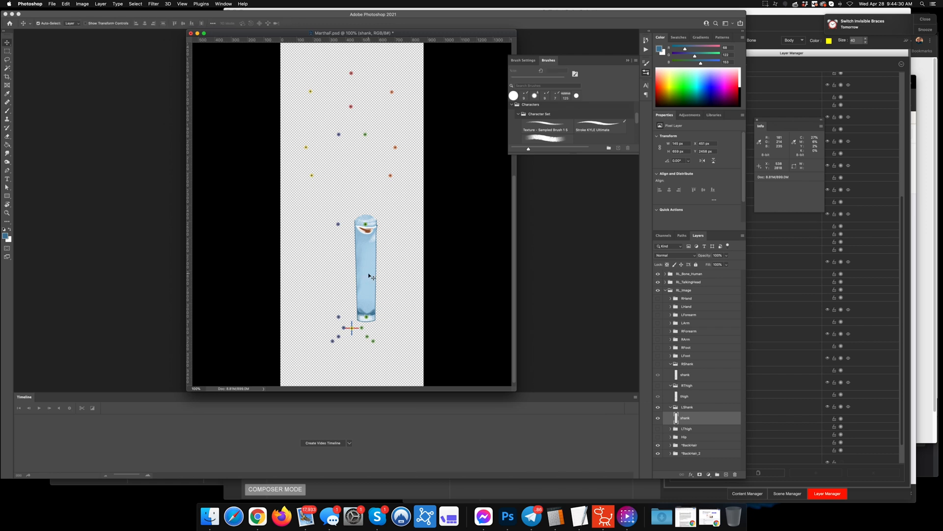
{"action": "key", "text": "b"}
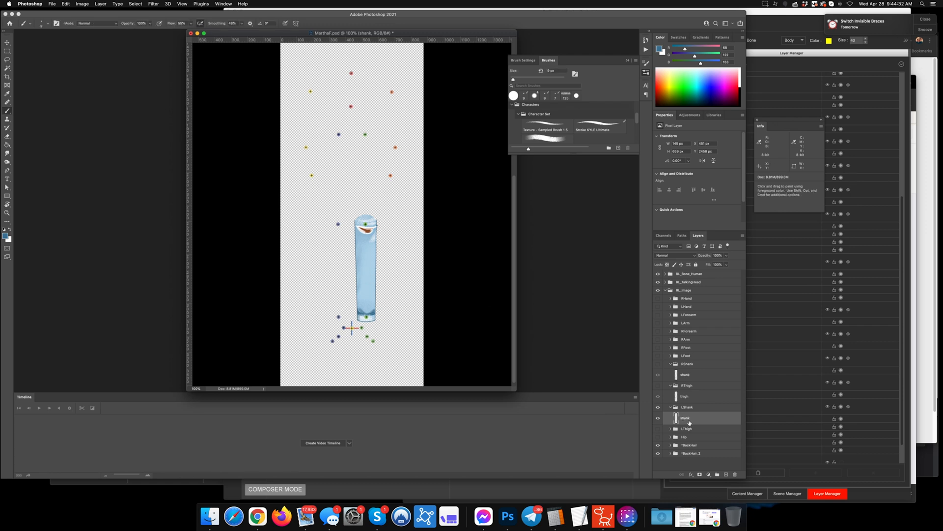
{"action": "key", "text": "e"}
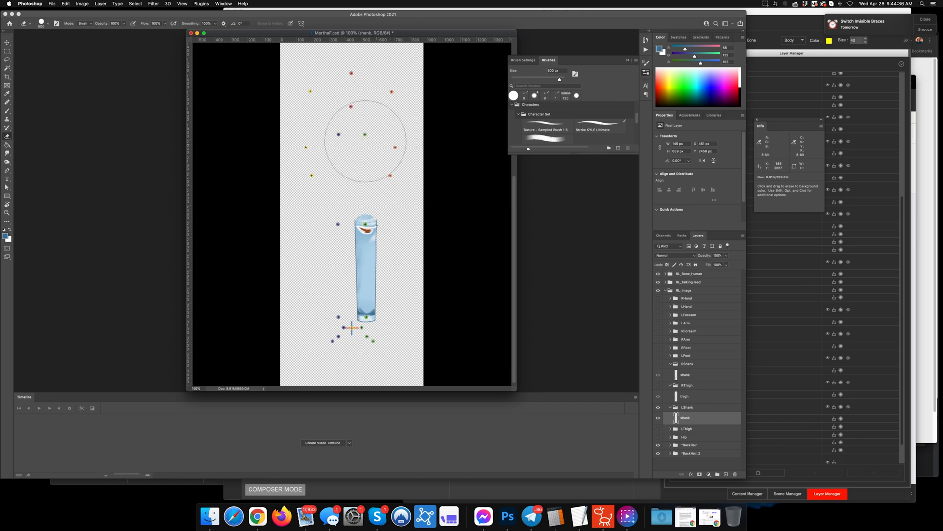
Step: Hide the LShank group, show and expand LThigh, and rasterize its thigh smart object
{"action": "left_click", "coordinate": [658, 428]}
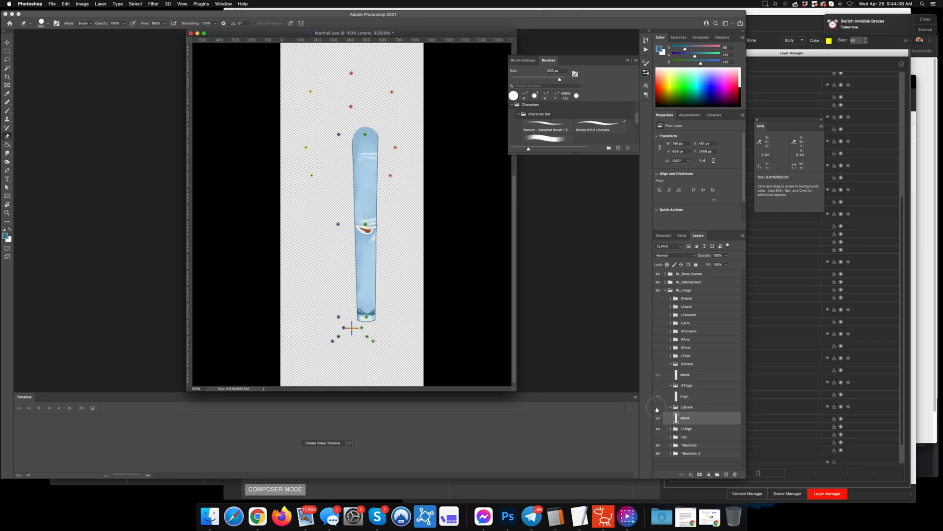
{"action": "left_click", "coordinate": [657, 407]}
{"action": "left_click", "coordinate": [671, 429]}
{"action": "left_click", "coordinate": [681, 440]}
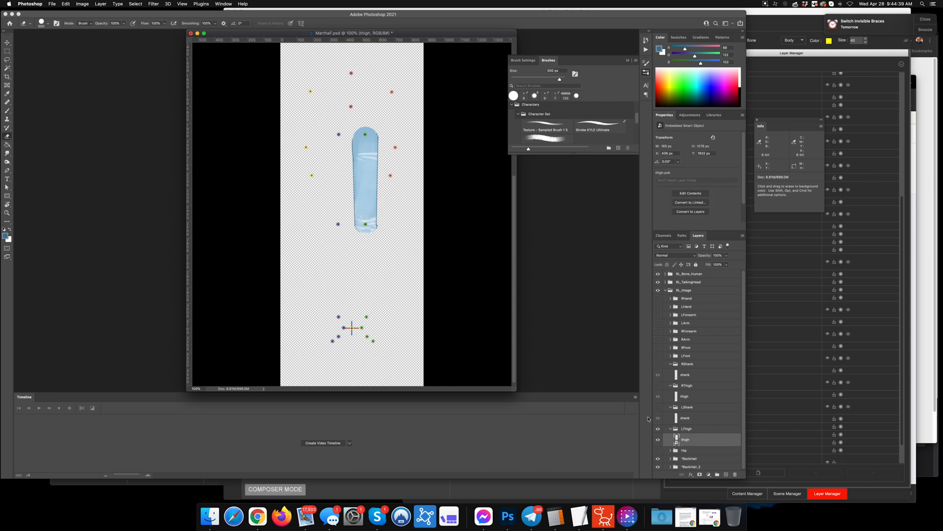
{"action": "left_click", "coordinate": [370, 224]}
{"action": "key", "text": "Return"}
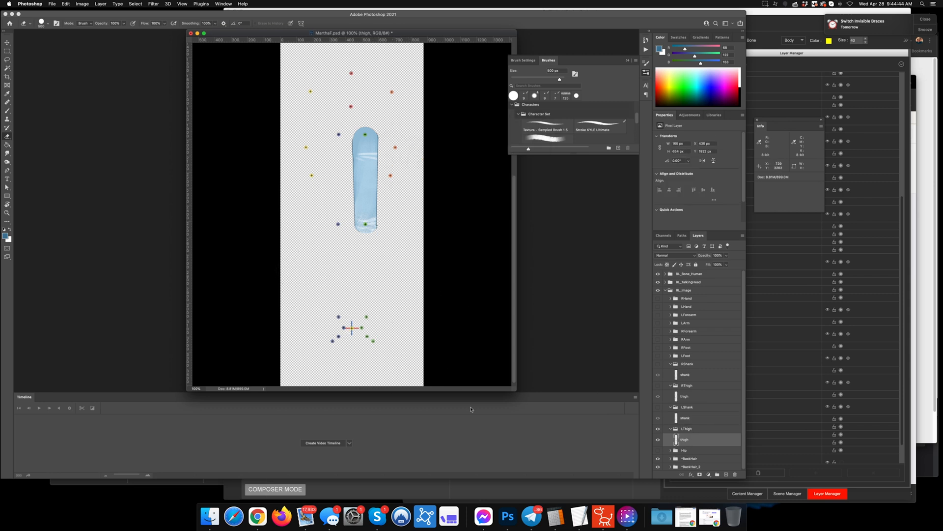
Step: Save the Photoshop document and switch to Cartoon Animator to check the thigh and shank thumbnails among the character's layers
{"action": "left_click", "coordinate": [606, 520]}
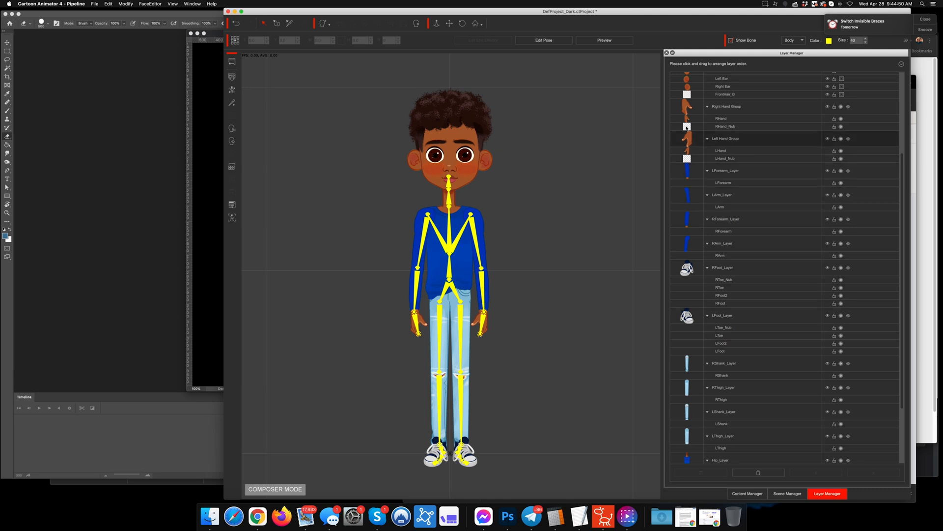
{"action": "scroll", "coordinate": [711, 359], "scroll_direction": "down", "scroll_amount": 3}
{"action": "scroll", "coordinate": [711, 362], "scroll_direction": "up", "scroll_amount": 3}
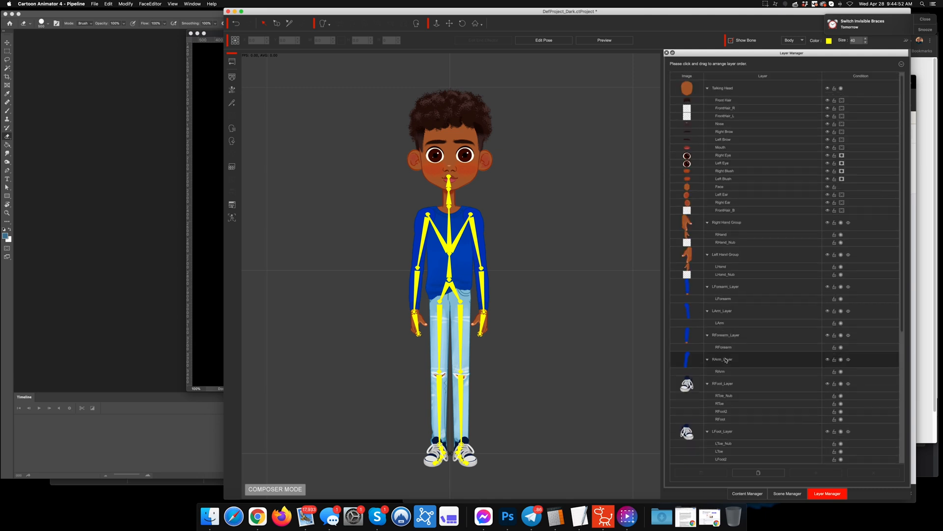
{"action": "scroll", "coordinate": [697, 366], "scroll_direction": "down", "scroll_amount": 3}
{"action": "scroll", "coordinate": [688, 379], "scroll_direction": "up", "scroll_amount": 5}
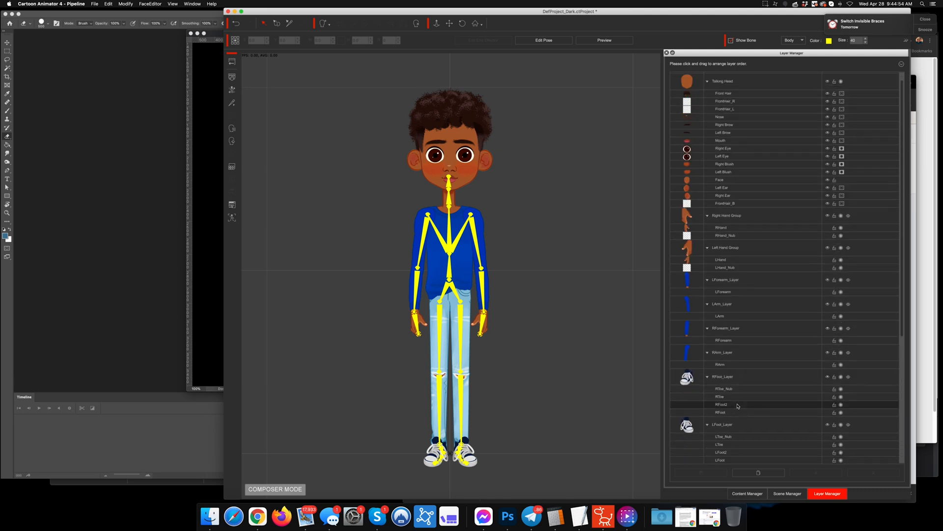
{"action": "scroll", "coordinate": [688, 383], "scroll_direction": "down", "scroll_amount": 4}
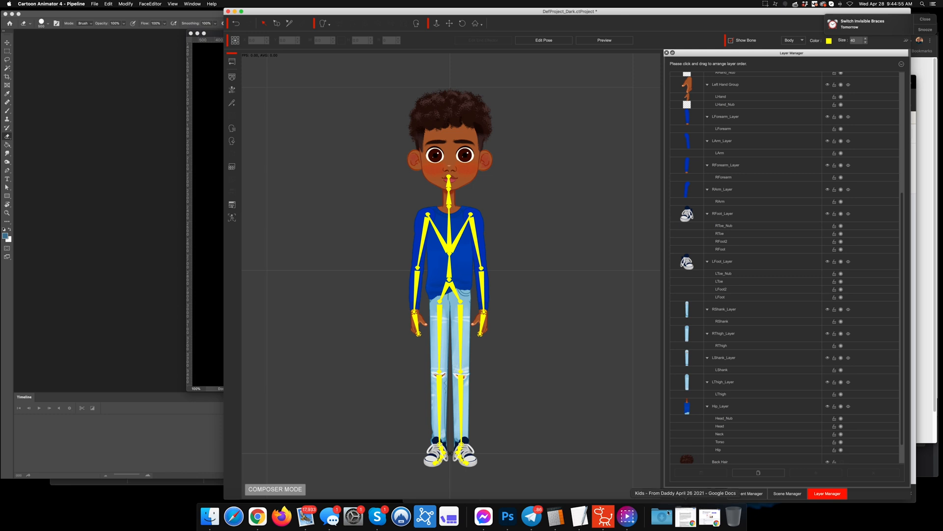
Step: Switch to Photoshop, show the Hip group in place of LThigh and rasterize its hip smart object
{"action": "left_click", "coordinate": [508, 516]}
{"action": "scroll", "coordinate": [690, 420], "scroll_direction": "down", "scroll_amount": 1}
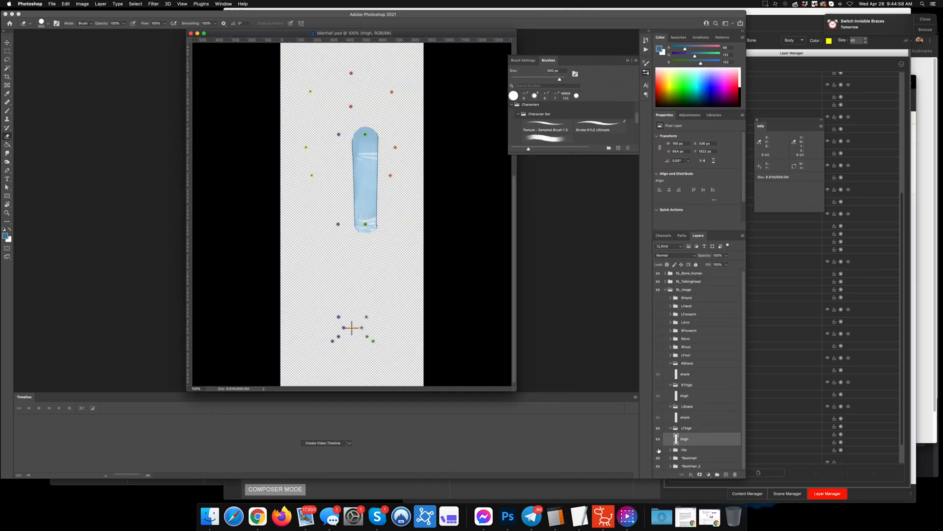
{"action": "left_click", "coordinate": [659, 449]}
{"action": "left_click", "coordinate": [659, 429]}
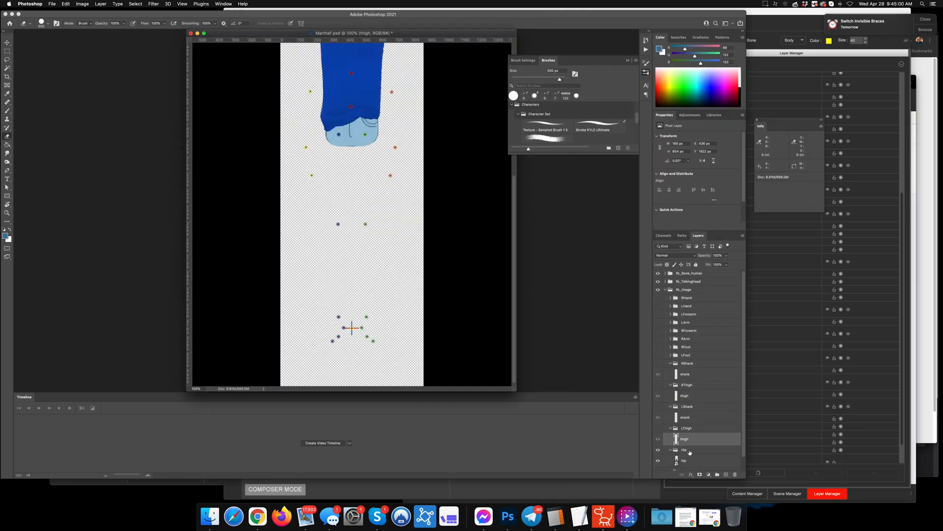
{"action": "left_click", "coordinate": [685, 460]}
{"action": "left_click", "coordinate": [352, 109]}
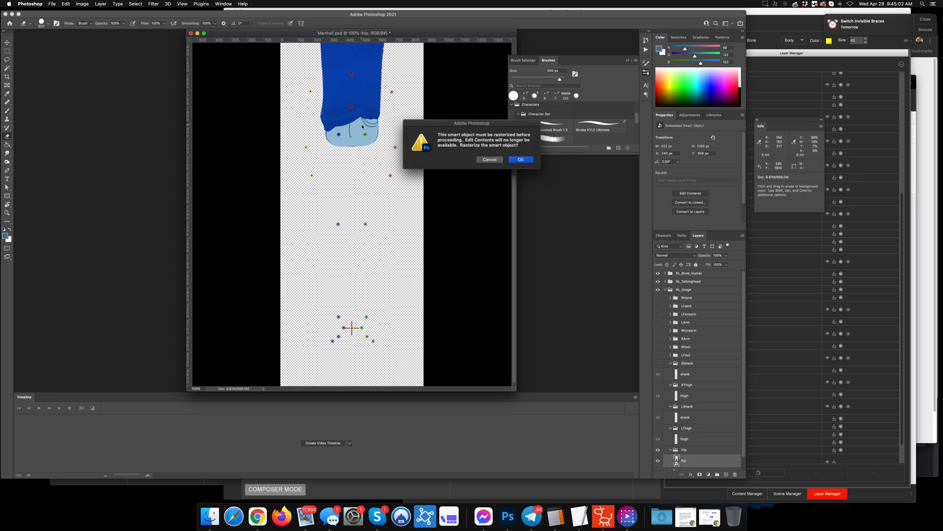
{"action": "key", "text": "Return"}
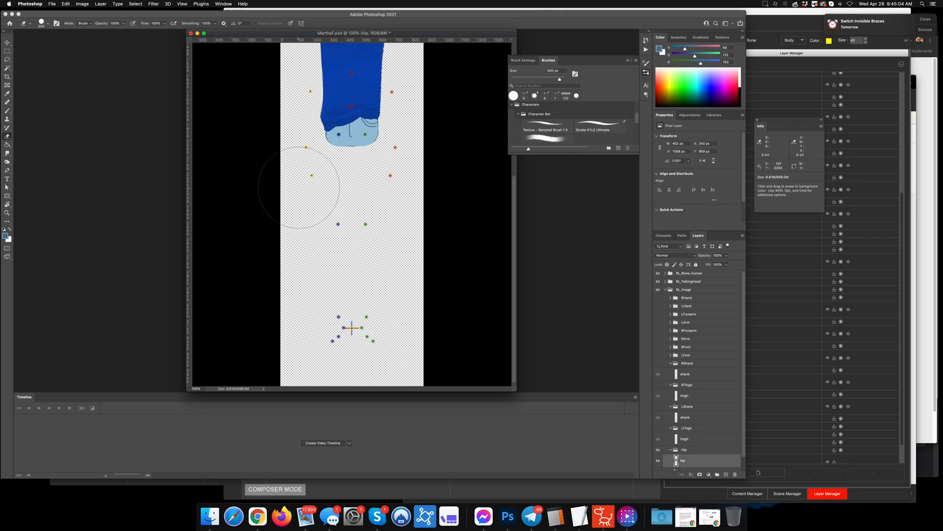
Step: Erase the empty areas around the hip artwork, save the document and switch back to Cartoon Animator
{"action": "left_click_drag", "start_coordinate": [378, 341], "coordinate": [378, 335]}
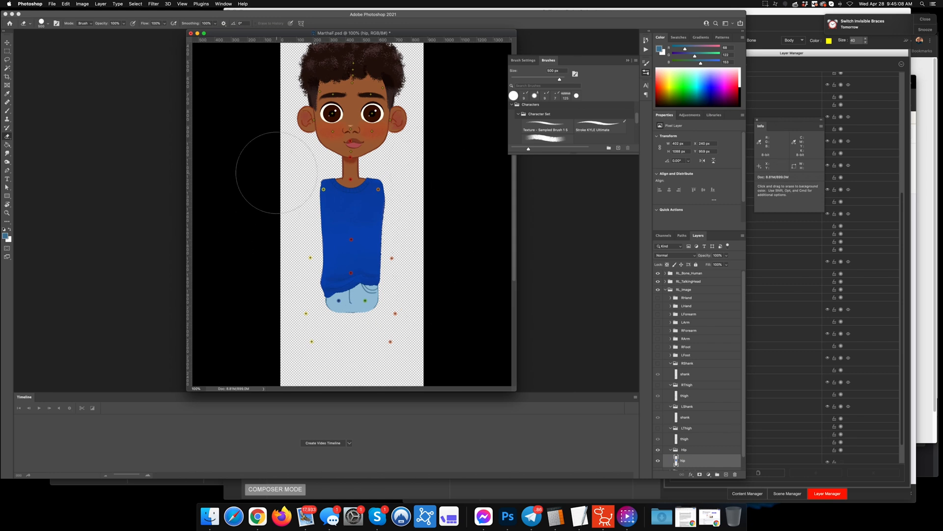
{"action": "left_click_drag", "start_coordinate": [413, 317], "coordinate": [416, 169]}
{"action": "key", "text": "super+s"}
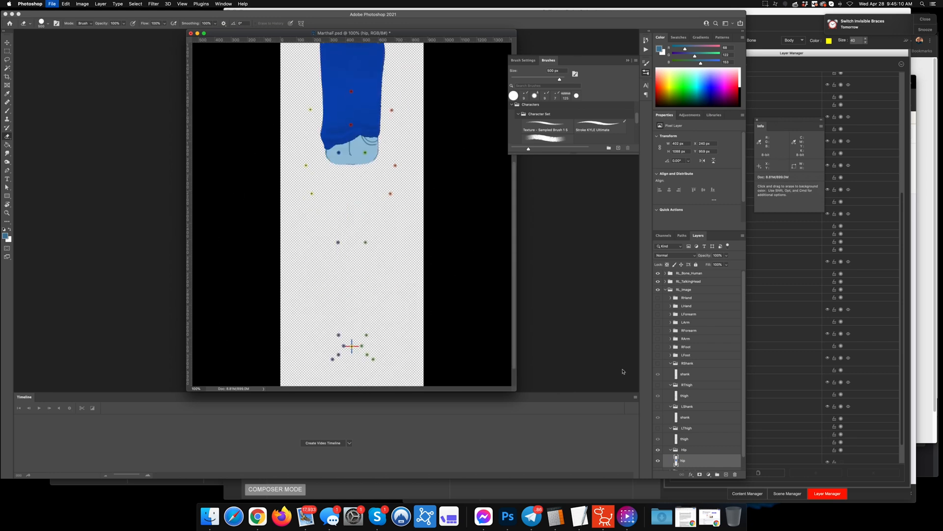
{"action": "left_click", "coordinate": [608, 516]}
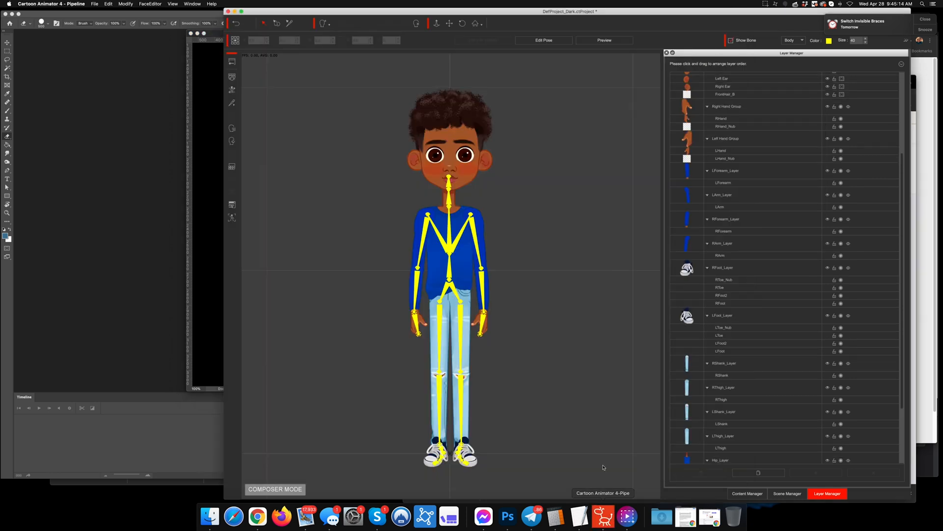
Step: Collapse the layer list and move the LForearm, LArm, RForearm and RArm layers directly below Hip_Layer
{"action": "left_click", "coordinate": [902, 64]}
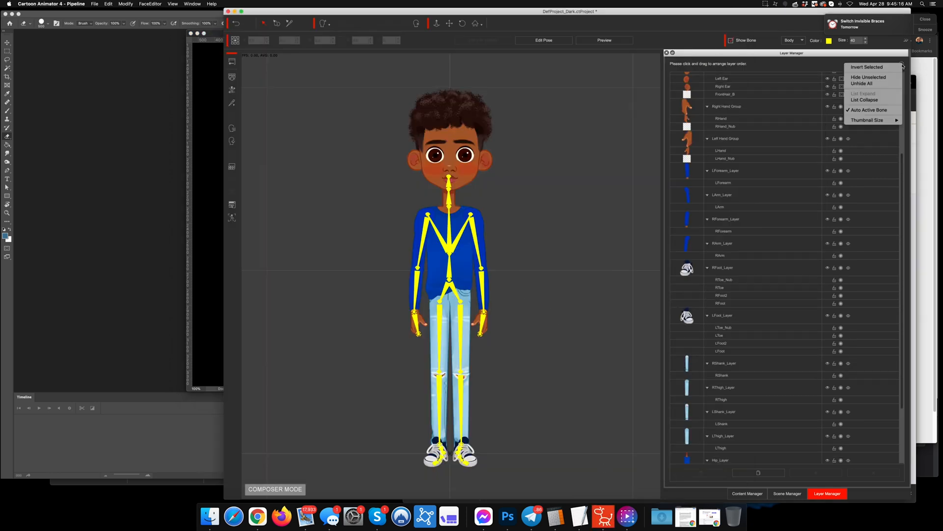
{"action": "left_click", "coordinate": [870, 100]}
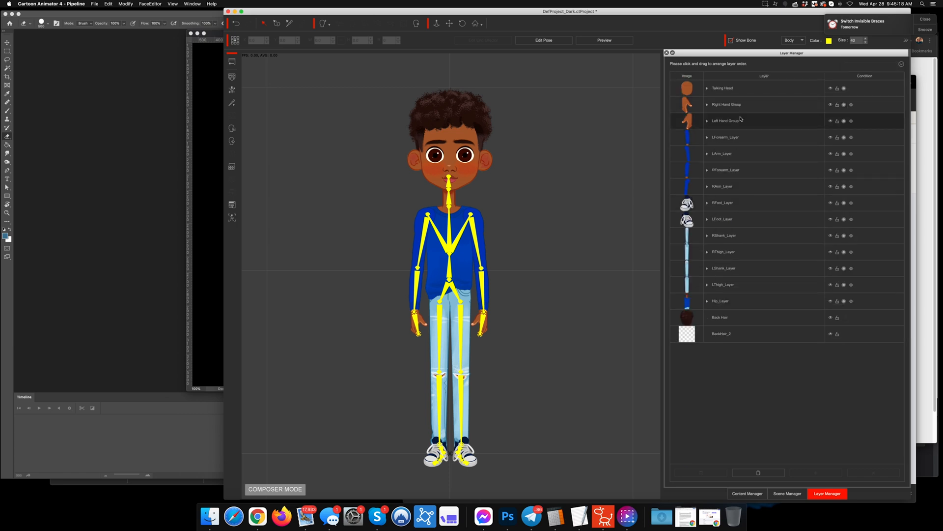
{"action": "left_click_drag", "start_coordinate": [724, 188], "coordinate": [727, 302]}
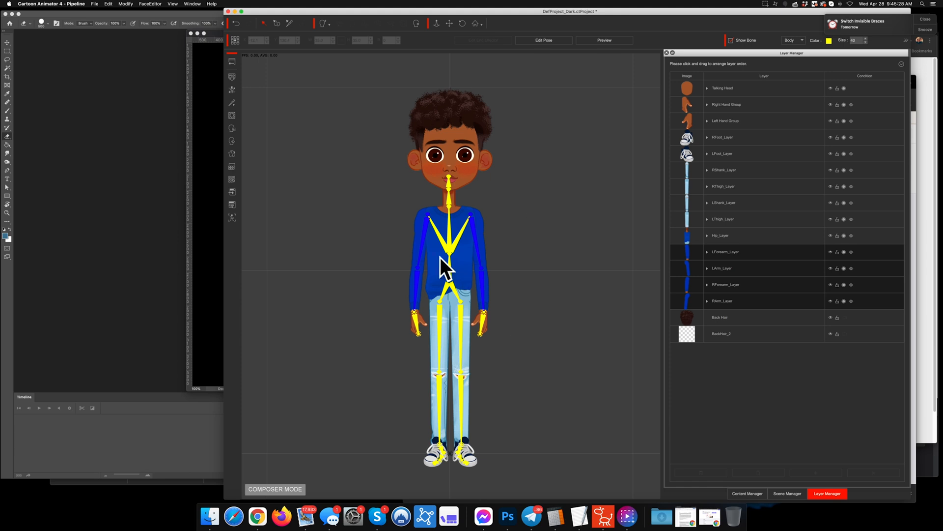
Step: Save the character as frontF_comfy in the Family_Set > African > Boy_10-14 folder
{"action": "left_click", "coordinate": [97, 3]}
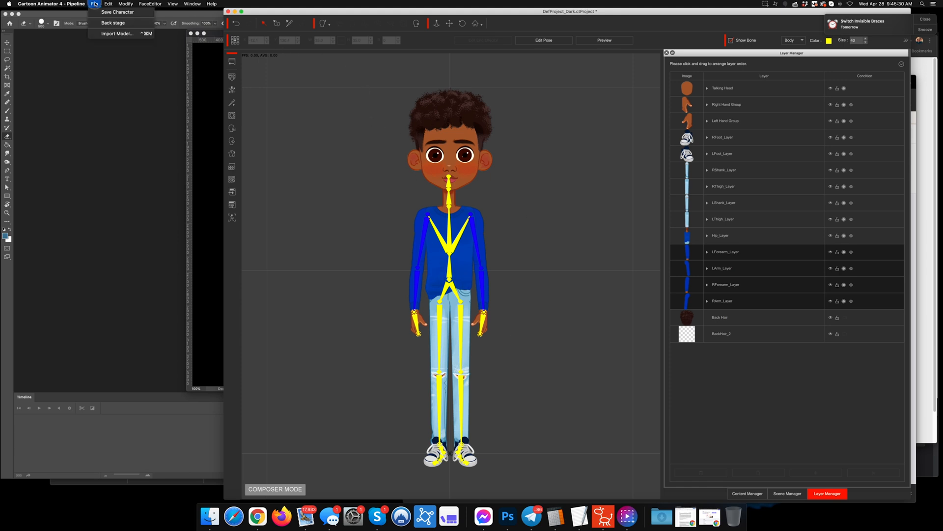
{"action": "left_click", "coordinate": [103, 12]}
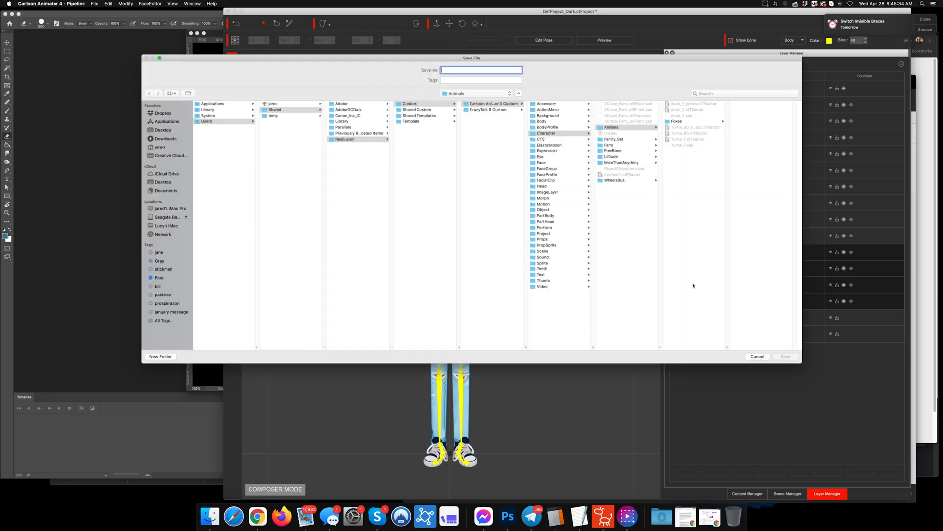
{"action": "left_click", "coordinate": [613, 139]}
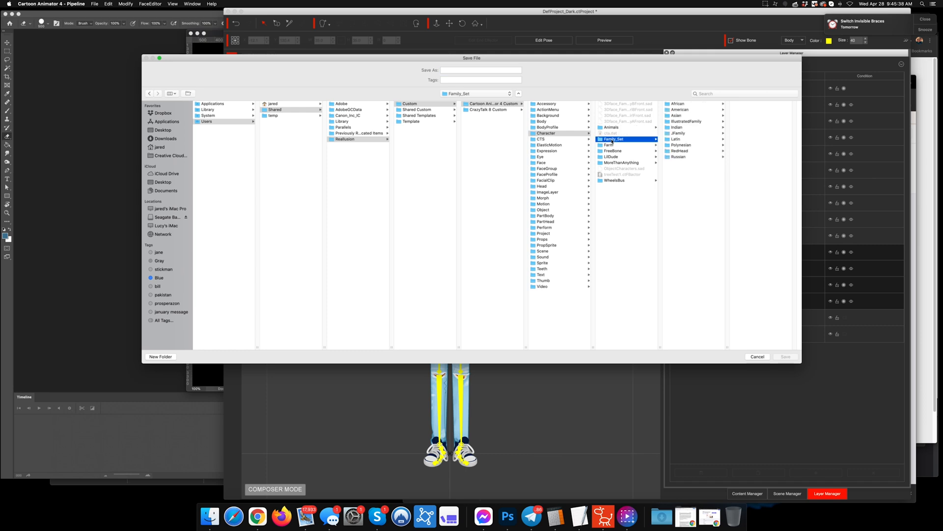
{"action": "left_click", "coordinate": [679, 104]}
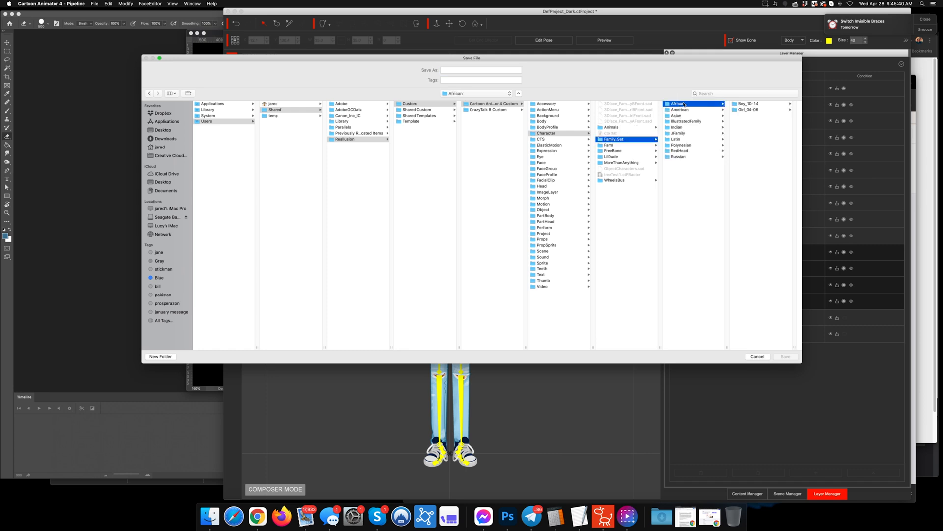
{"action": "left_click", "coordinate": [747, 105]}
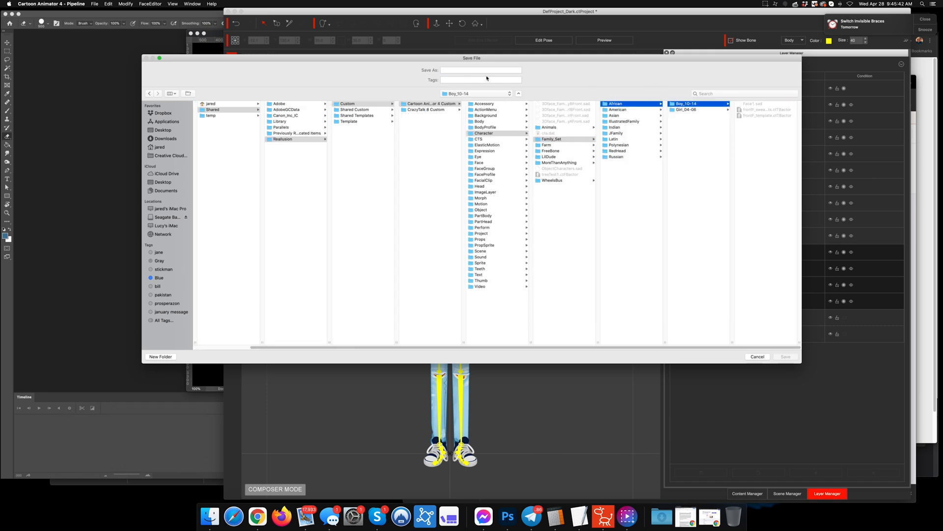
{"action": "left_click", "coordinate": [760, 116]}
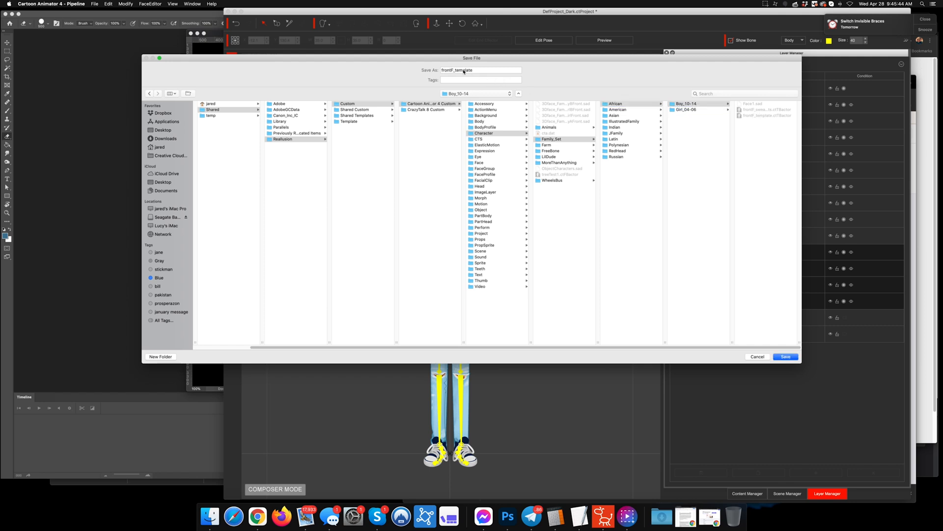
{"action": "left_click_drag", "start_coordinate": [456, 72], "coordinate": [490, 73]}
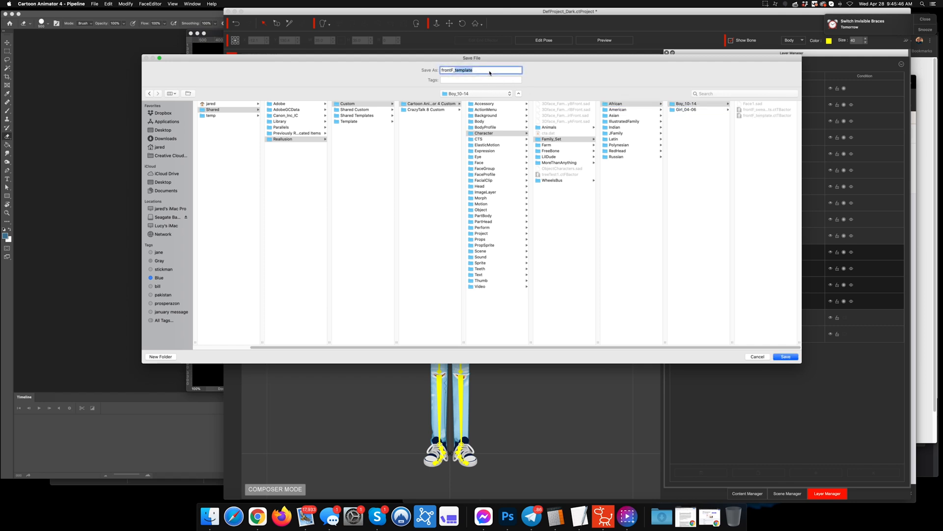
{"action": "key", "text": "Return"}
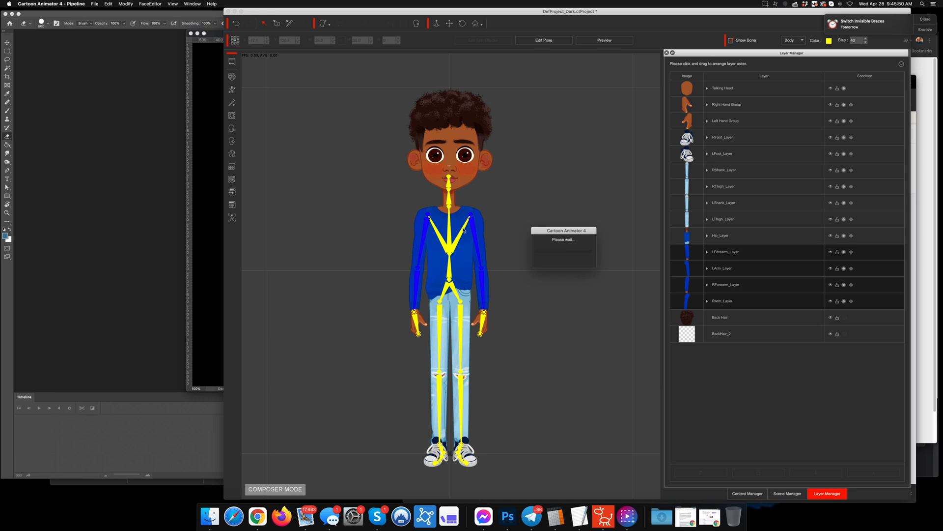
Step: Return the character to the stage, accepting the loss of PSD sync, and close its Photoshop document before switching back to Cartoon Animator
{"action": "left_click", "coordinate": [234, 65]}
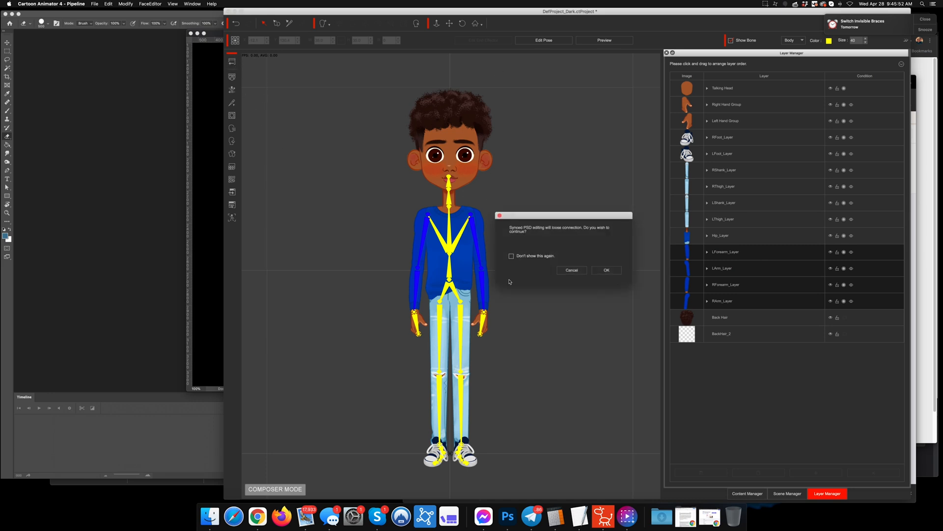
{"action": "left_click", "coordinate": [607, 270]}
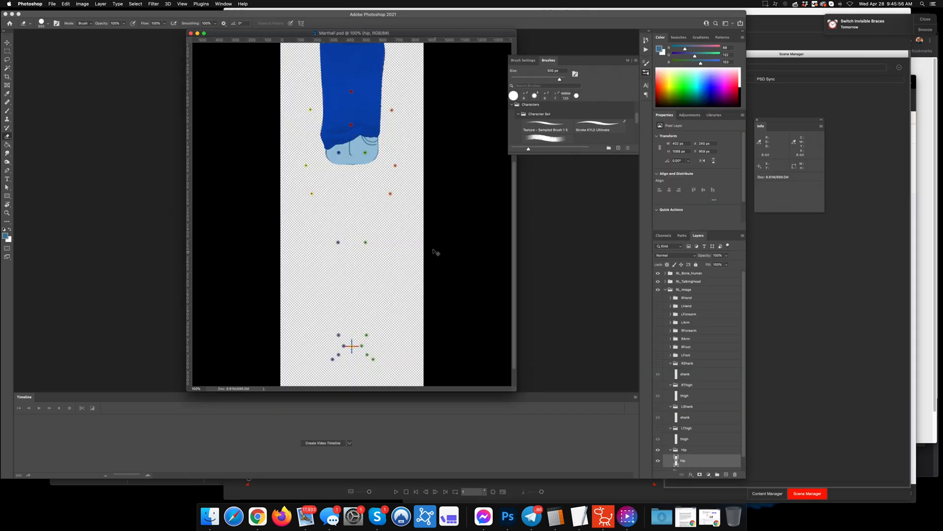
{"action": "key", "text": "super+w"}
{"action": "left_click", "coordinate": [603, 516]}
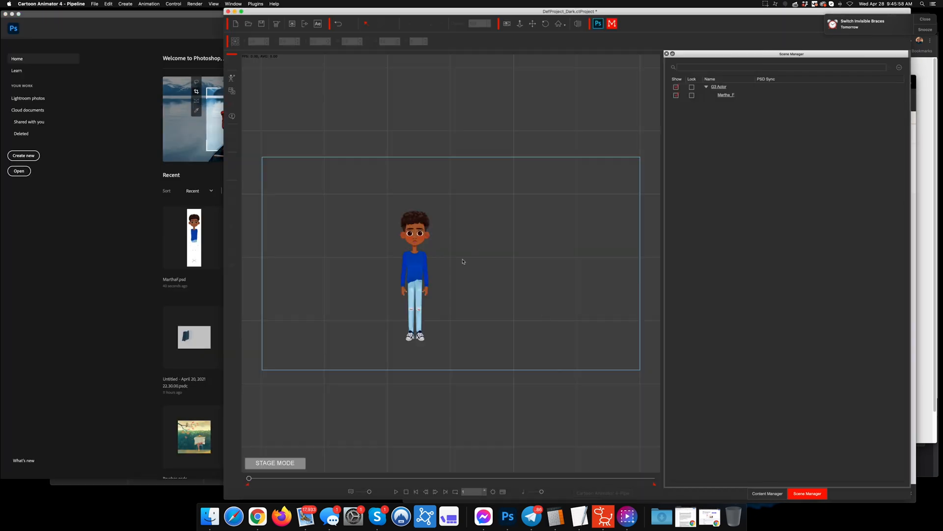
Step: Add the frontF_sweaterShorts and frontF_template actors from the custom Boy_10-14 folder to the stage
{"action": "left_click", "coordinate": [769, 494]}
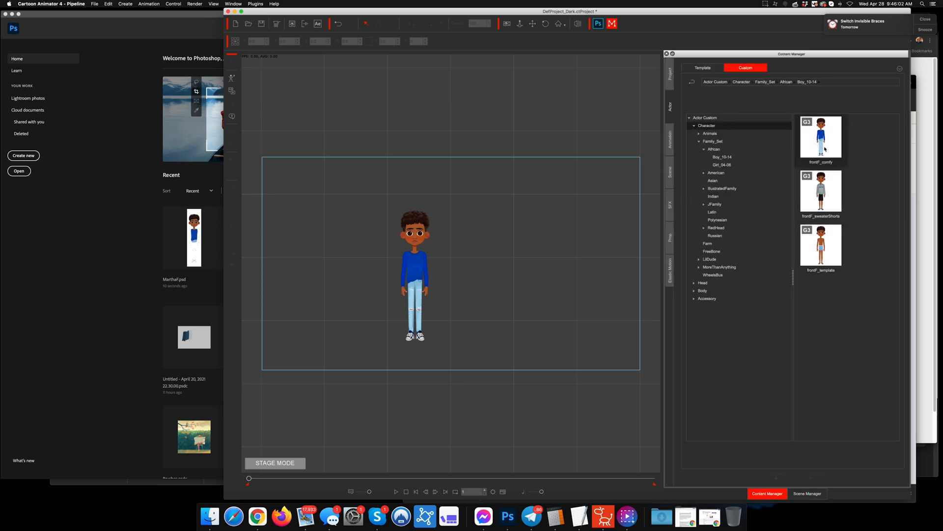
{"action": "left_click_drag", "start_coordinate": [817, 191], "coordinate": [448, 301]}
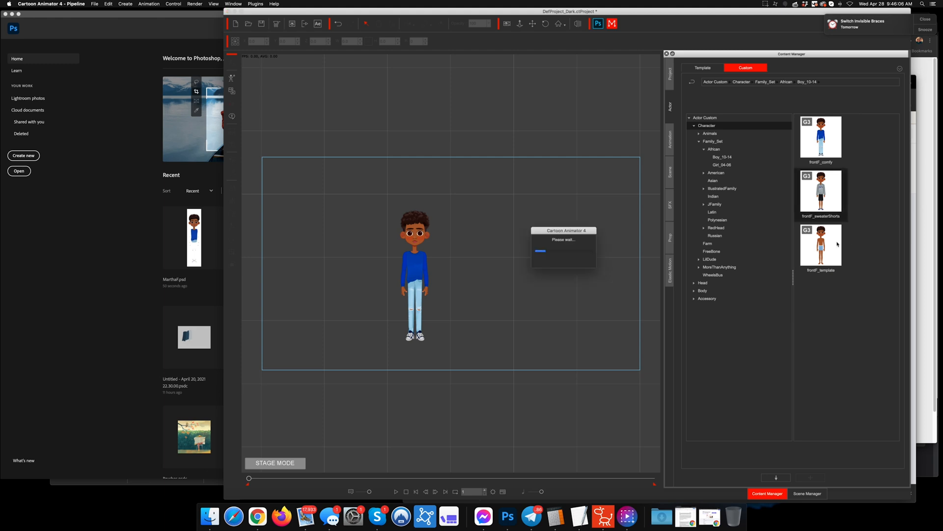
{"action": "left_click_drag", "start_coordinate": [825, 253], "coordinate": [516, 316]}
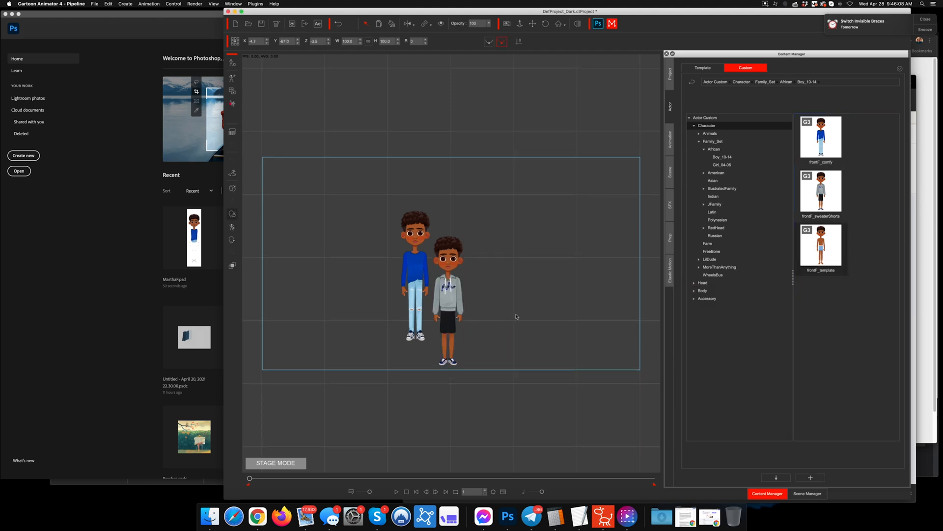
Step: Apply the custom testPerform1 performance from FamilySet > RedHead > Girl04-05 to the template actor and return playback to the start
{"action": "left_click", "coordinate": [671, 145]}
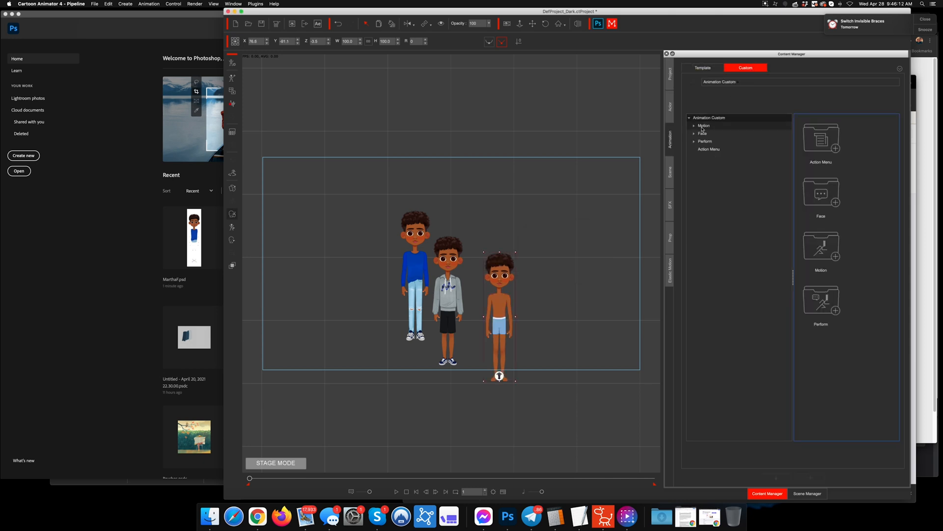
{"action": "left_click", "coordinate": [694, 141]}
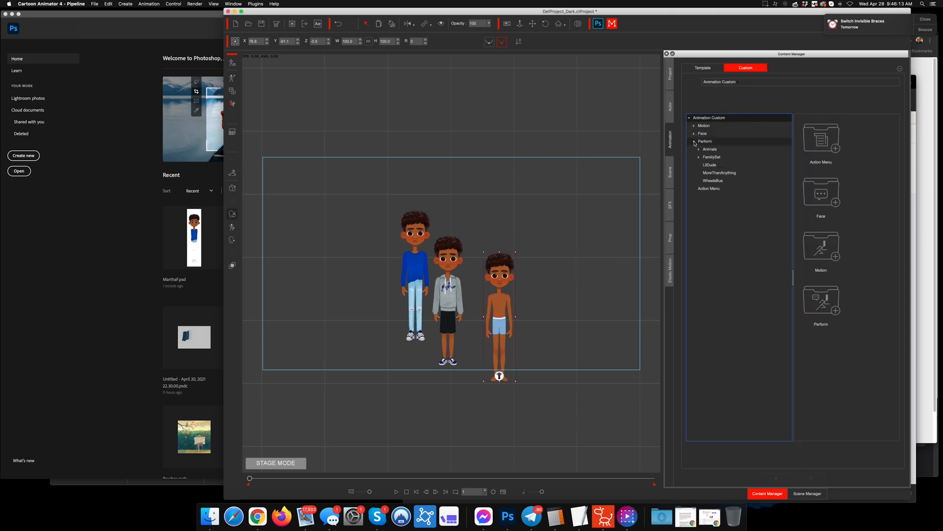
{"action": "left_click", "coordinate": [705, 165]}
{"action": "left_click", "coordinate": [721, 173]}
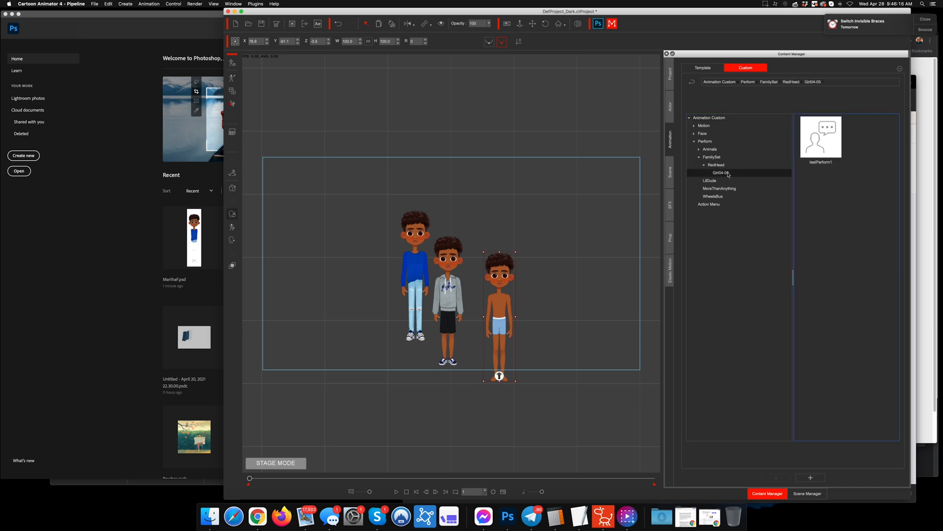
{"action": "left_click_drag", "start_coordinate": [822, 138], "coordinate": [500, 305]}
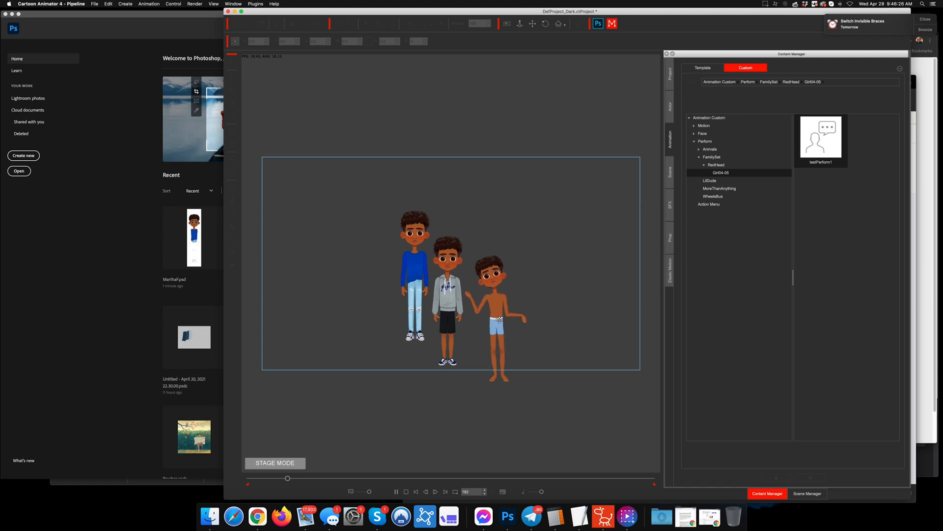
{"action": "left_click", "coordinate": [417, 492]}
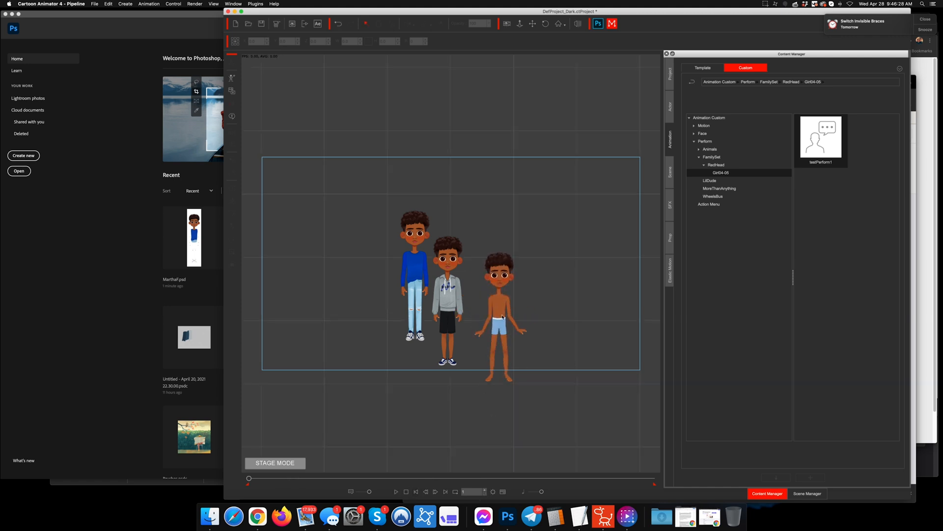
Step: Arrange the three actors in a row inside the frame, with the hoodie actor first and the template actor last
{"action": "left_click_drag", "start_coordinate": [501, 375], "coordinate": [539, 325]}
{"action": "scroll", "coordinate": [524, 262], "scroll_direction": "up", "scroll_amount": 3}
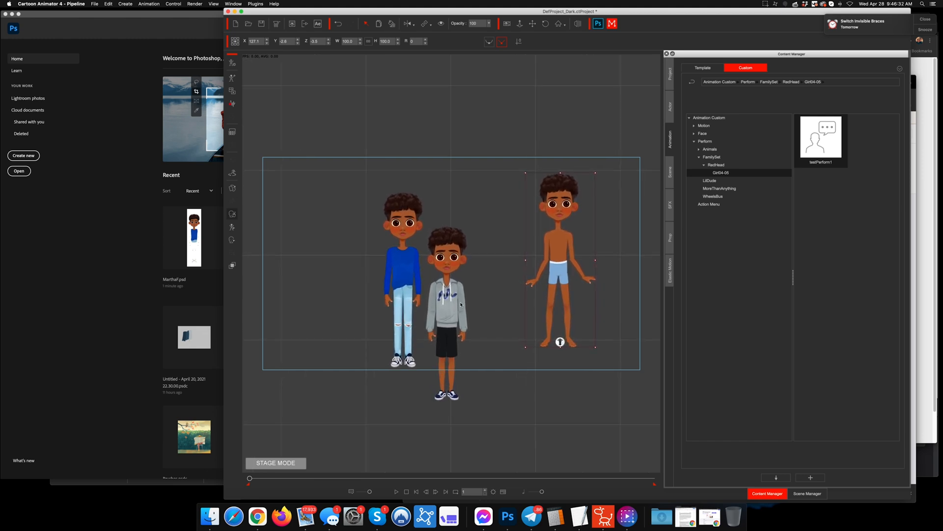
{"action": "left_click_drag", "start_coordinate": [455, 302], "coordinate": [465, 275]}
Step: Apply testPerform1 to the blue-sweater actor and the hoodie actor, stopping playback and returning to the start after each
{"action": "left_click_drag", "start_coordinate": [821, 140], "coordinate": [427, 366]}
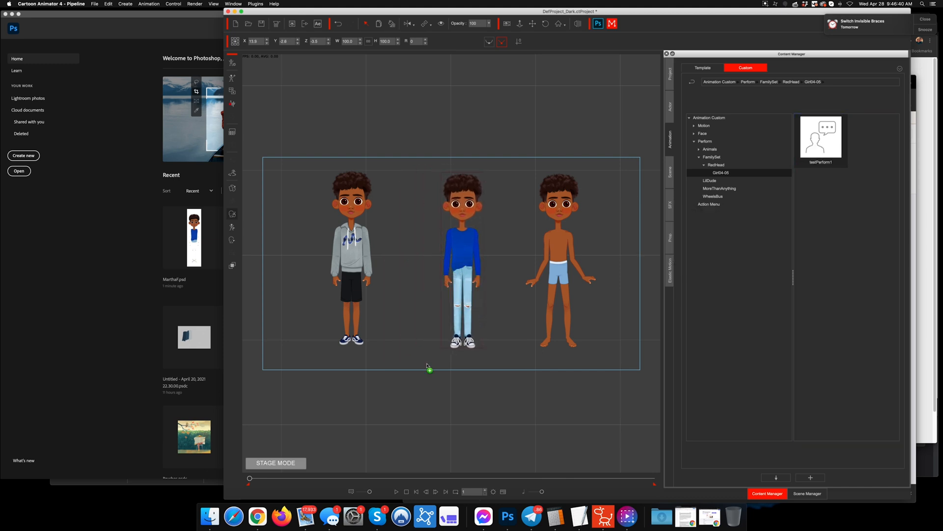
{"action": "left_click", "coordinate": [396, 491]}
{"action": "left_click", "coordinate": [407, 491]}
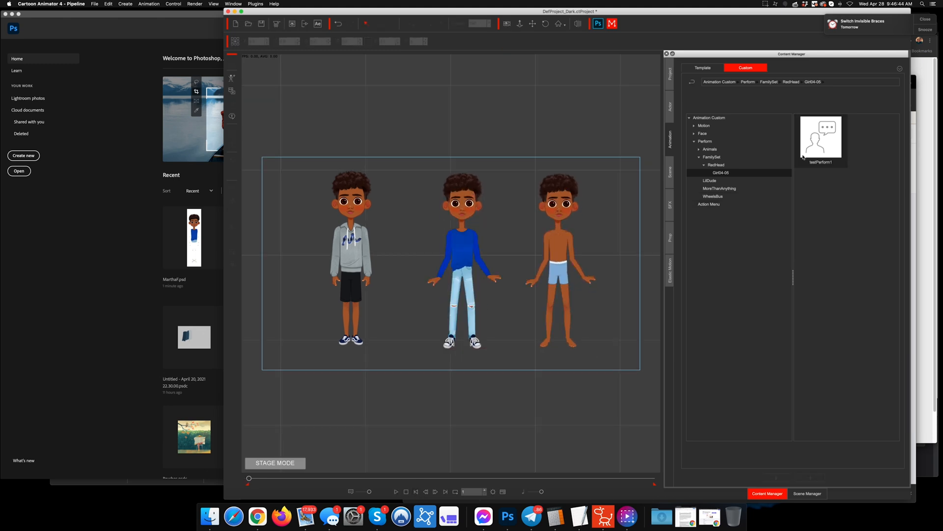
{"action": "left_click_drag", "start_coordinate": [820, 140], "coordinate": [350, 268]}
{"action": "left_click", "coordinate": [416, 492]}
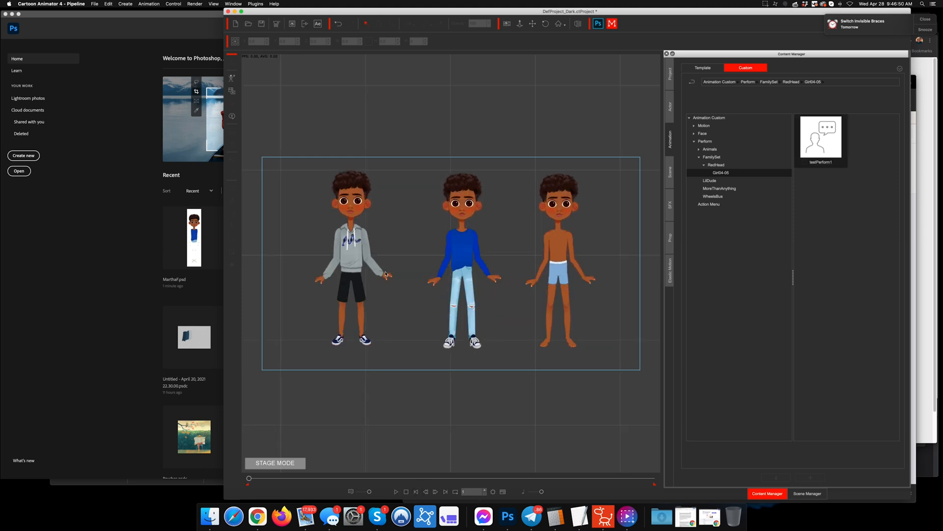
Step: Move the blue-sweater actor to the middle of the frame and nudge the template actor level with the others
{"action": "left_click_drag", "start_coordinate": [455, 261], "coordinate": [443, 278]}
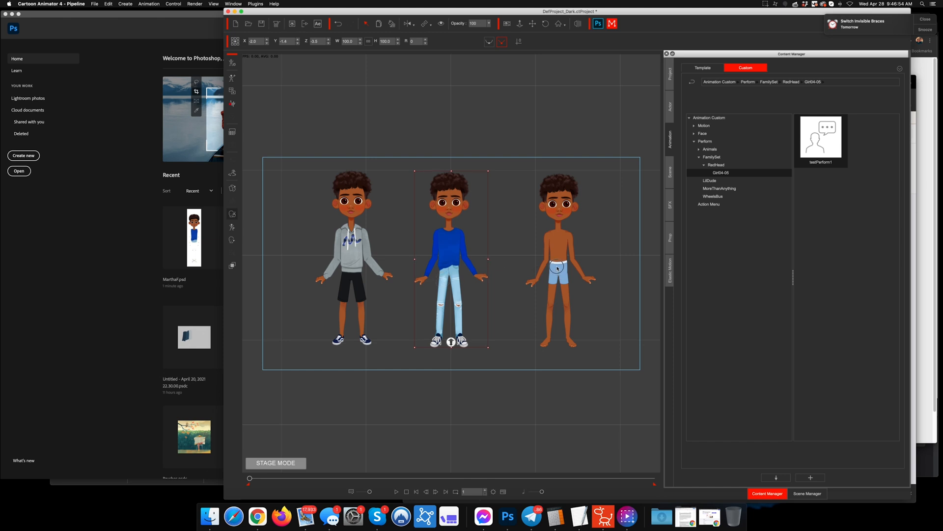
{"action": "left_click", "coordinate": [558, 268]}
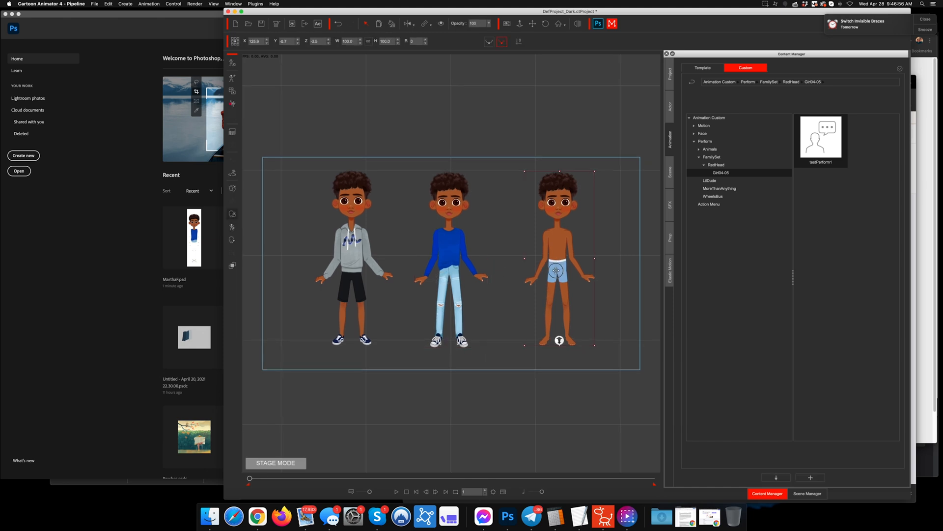
Step: Play the shared performance on all three actors together, then return playback to the start
{"action": "left_click", "coordinate": [396, 492]}
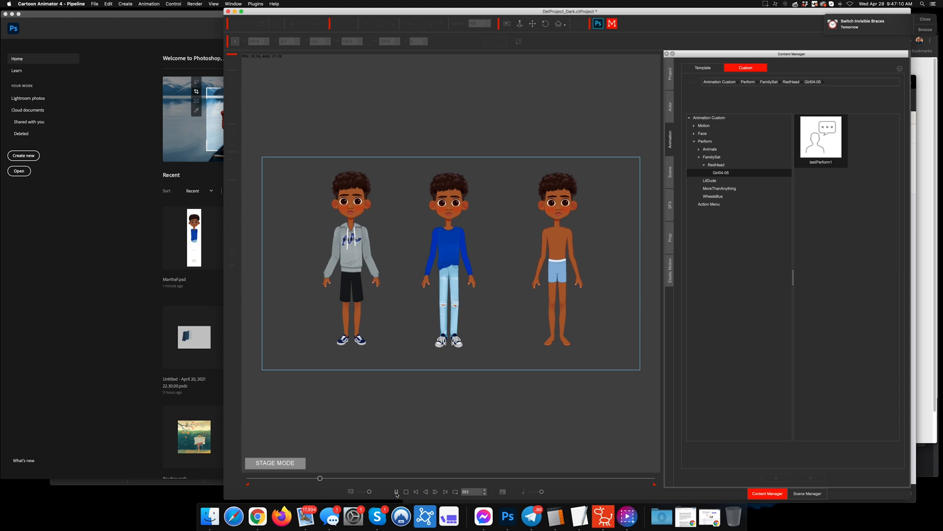
{"action": "left_click", "coordinate": [416, 492]}
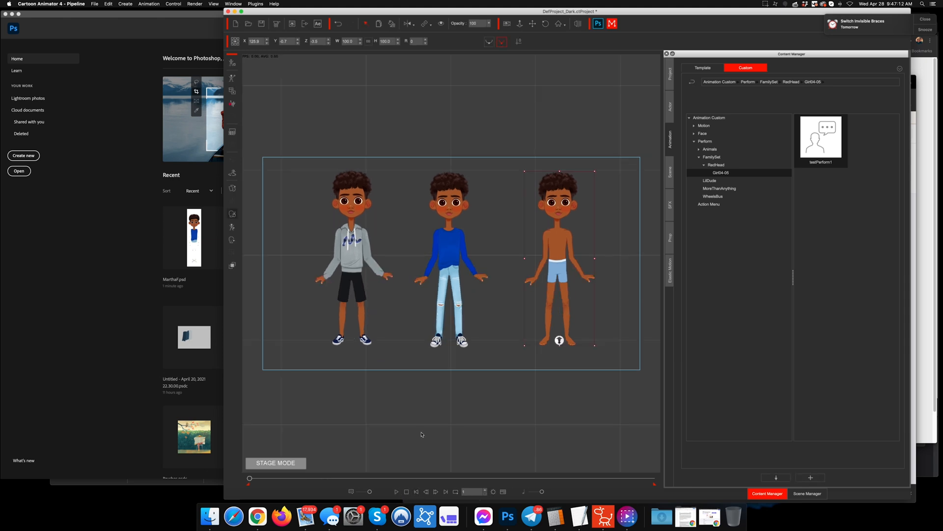
Step: Change the layer order of the blue-sweater actor's RForearm sprite in the Layer Editor
{"action": "left_click", "coordinate": [456, 275]}
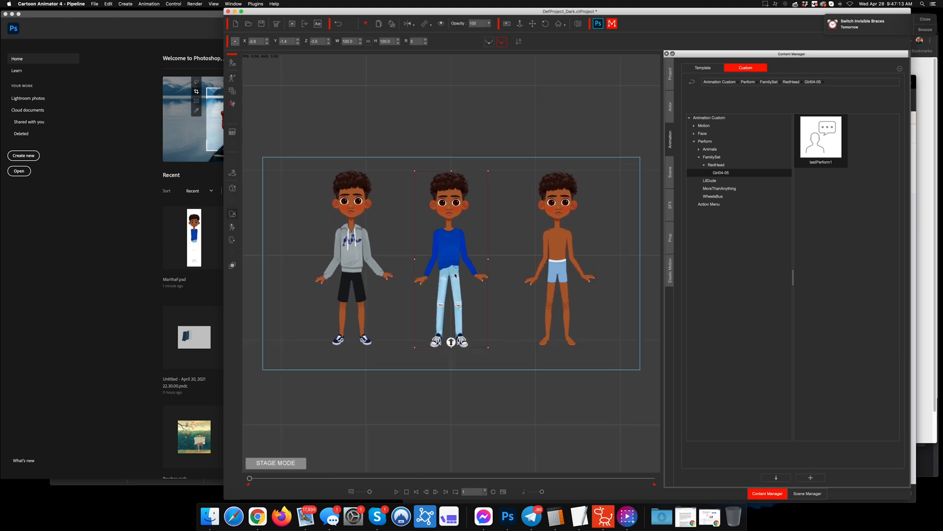
{"action": "left_click", "coordinate": [234, 266]}
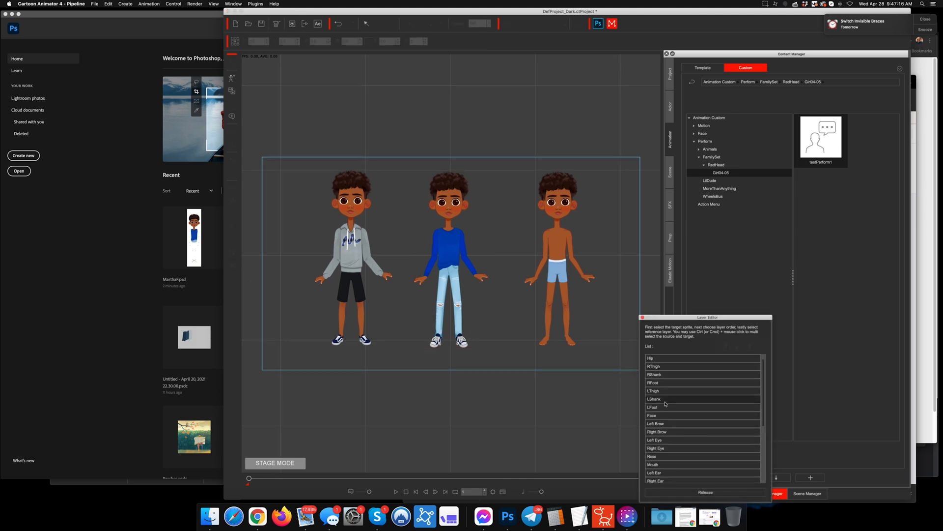
{"action": "scroll", "coordinate": [663, 459], "scroll_direction": "down", "scroll_amount": 5}
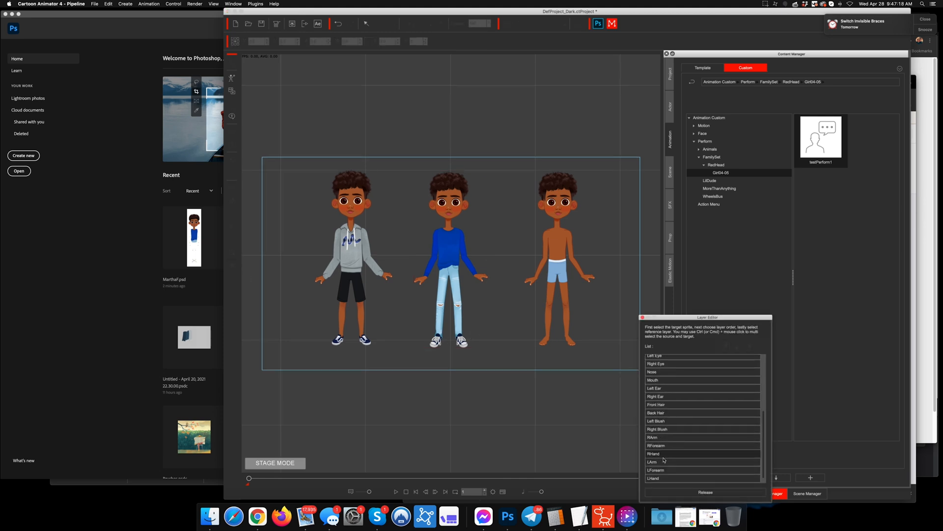
{"action": "left_click", "coordinate": [661, 445]}
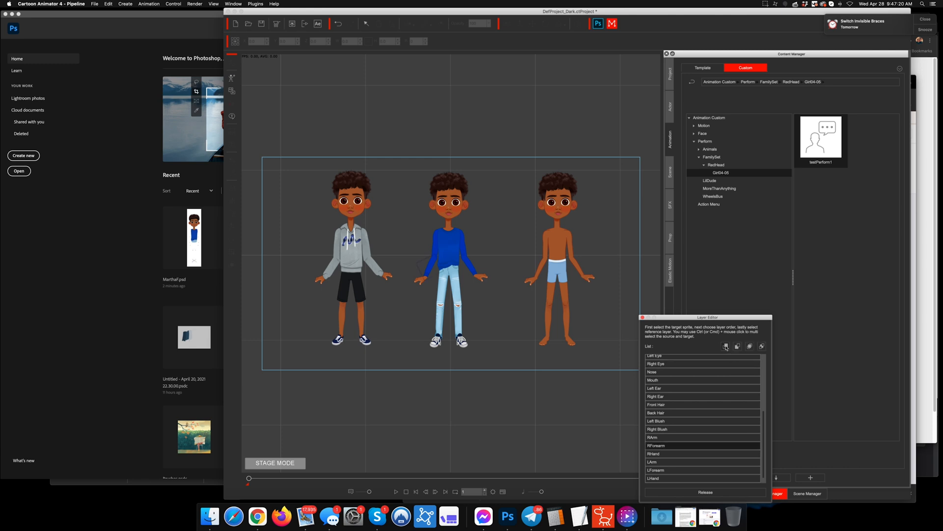
{"action": "left_click", "coordinate": [725, 346]}
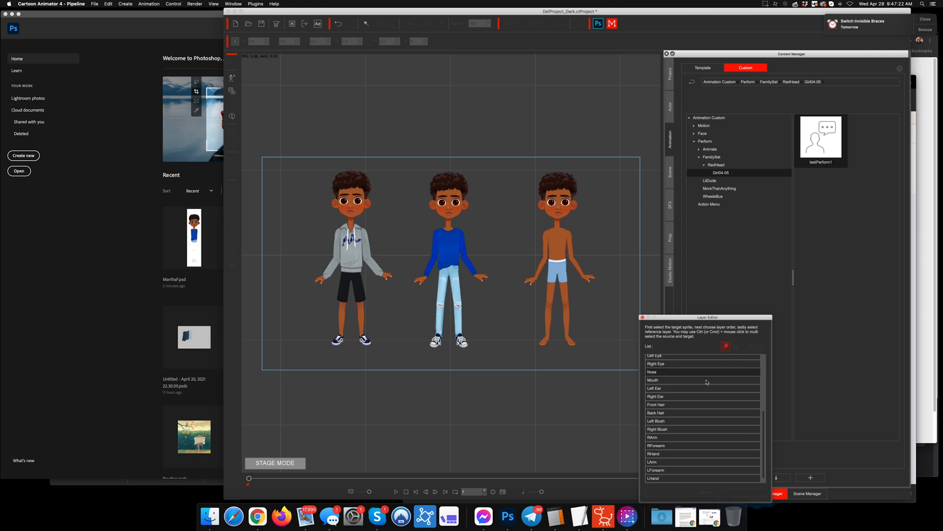
{"action": "scroll", "coordinate": [666, 398], "scroll_direction": "up", "scroll_amount": 5}
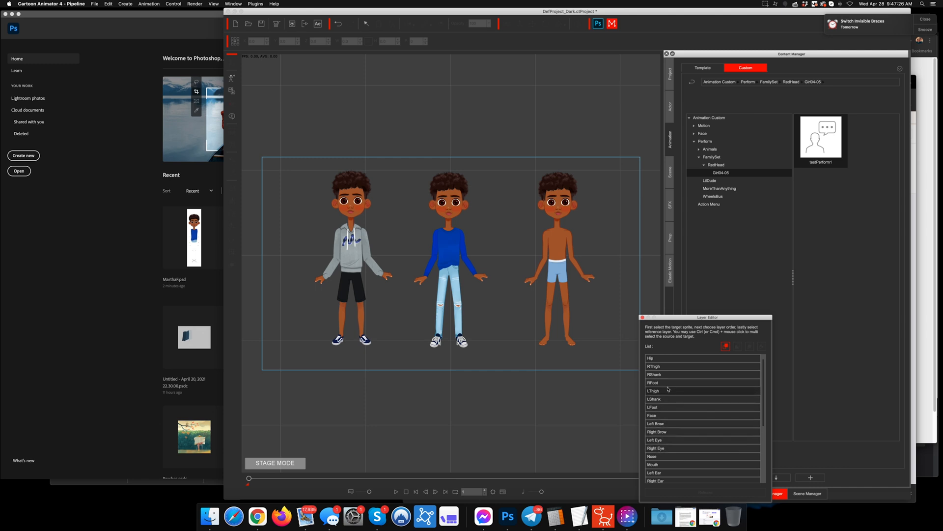
Step: Change the layer order of the same actor's LForearm sprite in the same way and close the Layer Editor
{"action": "scroll", "coordinate": [669, 456], "scroll_direction": "down", "scroll_amount": 5}
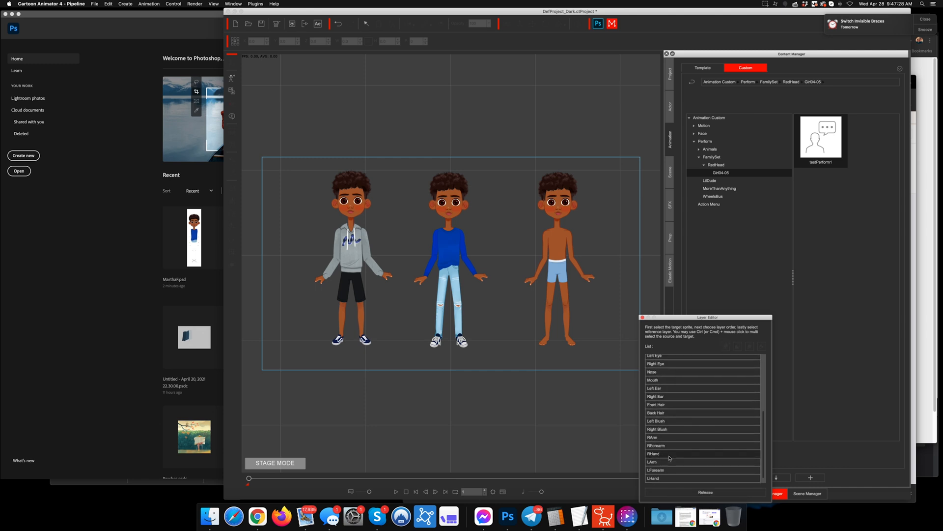
{"action": "left_click", "coordinate": [670, 469]}
{"action": "left_click", "coordinate": [725, 346]}
{"action": "scroll", "coordinate": [663, 364], "scroll_direction": "up", "scroll_amount": 5}
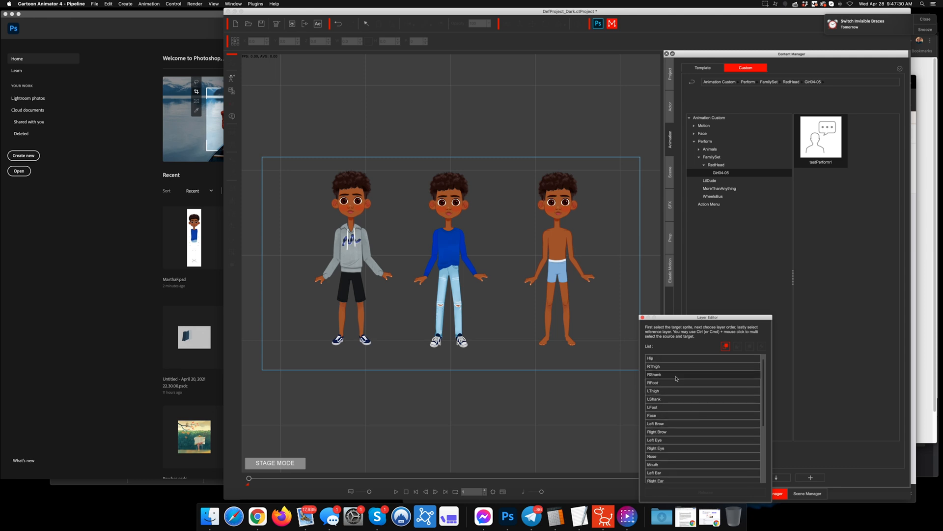
{"action": "left_click", "coordinate": [642, 317]}
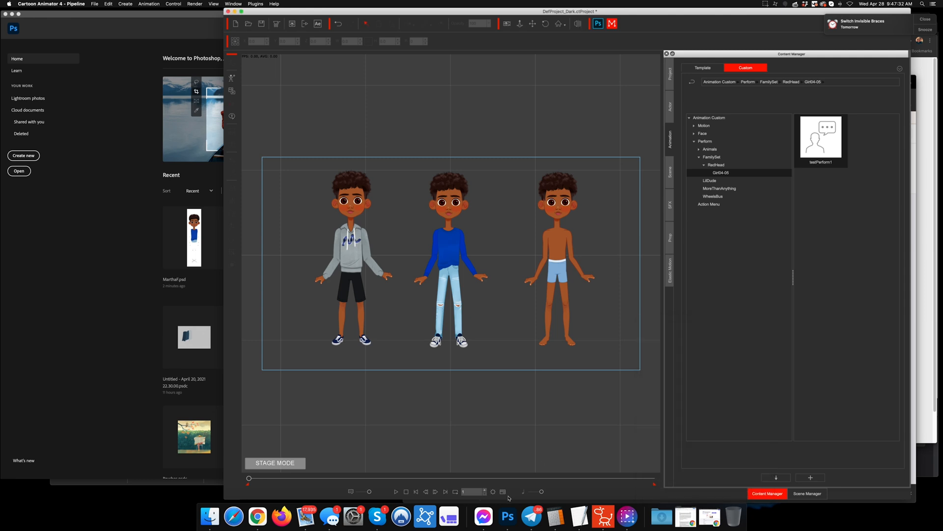
Step: Replay the performance to check the blue-sweater actor's reordered forearms, then return playback to the start
{"action": "left_click", "coordinate": [397, 491]}
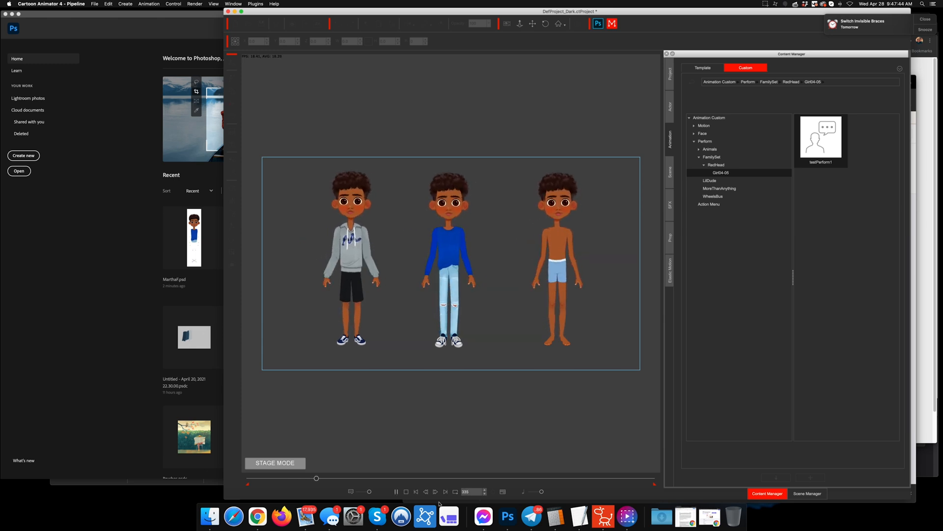
{"action": "left_click", "coordinate": [416, 492]}
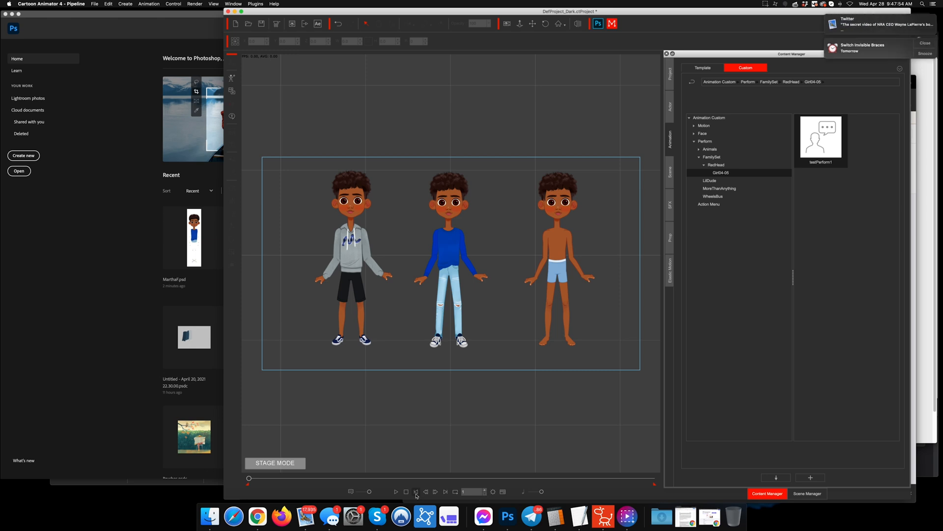
{"action": "left_click", "coordinate": [628, 516]}
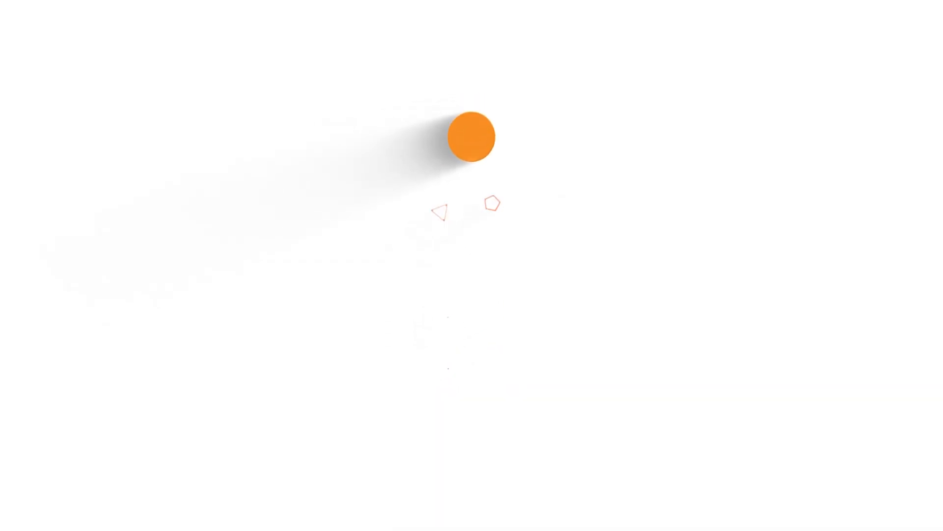